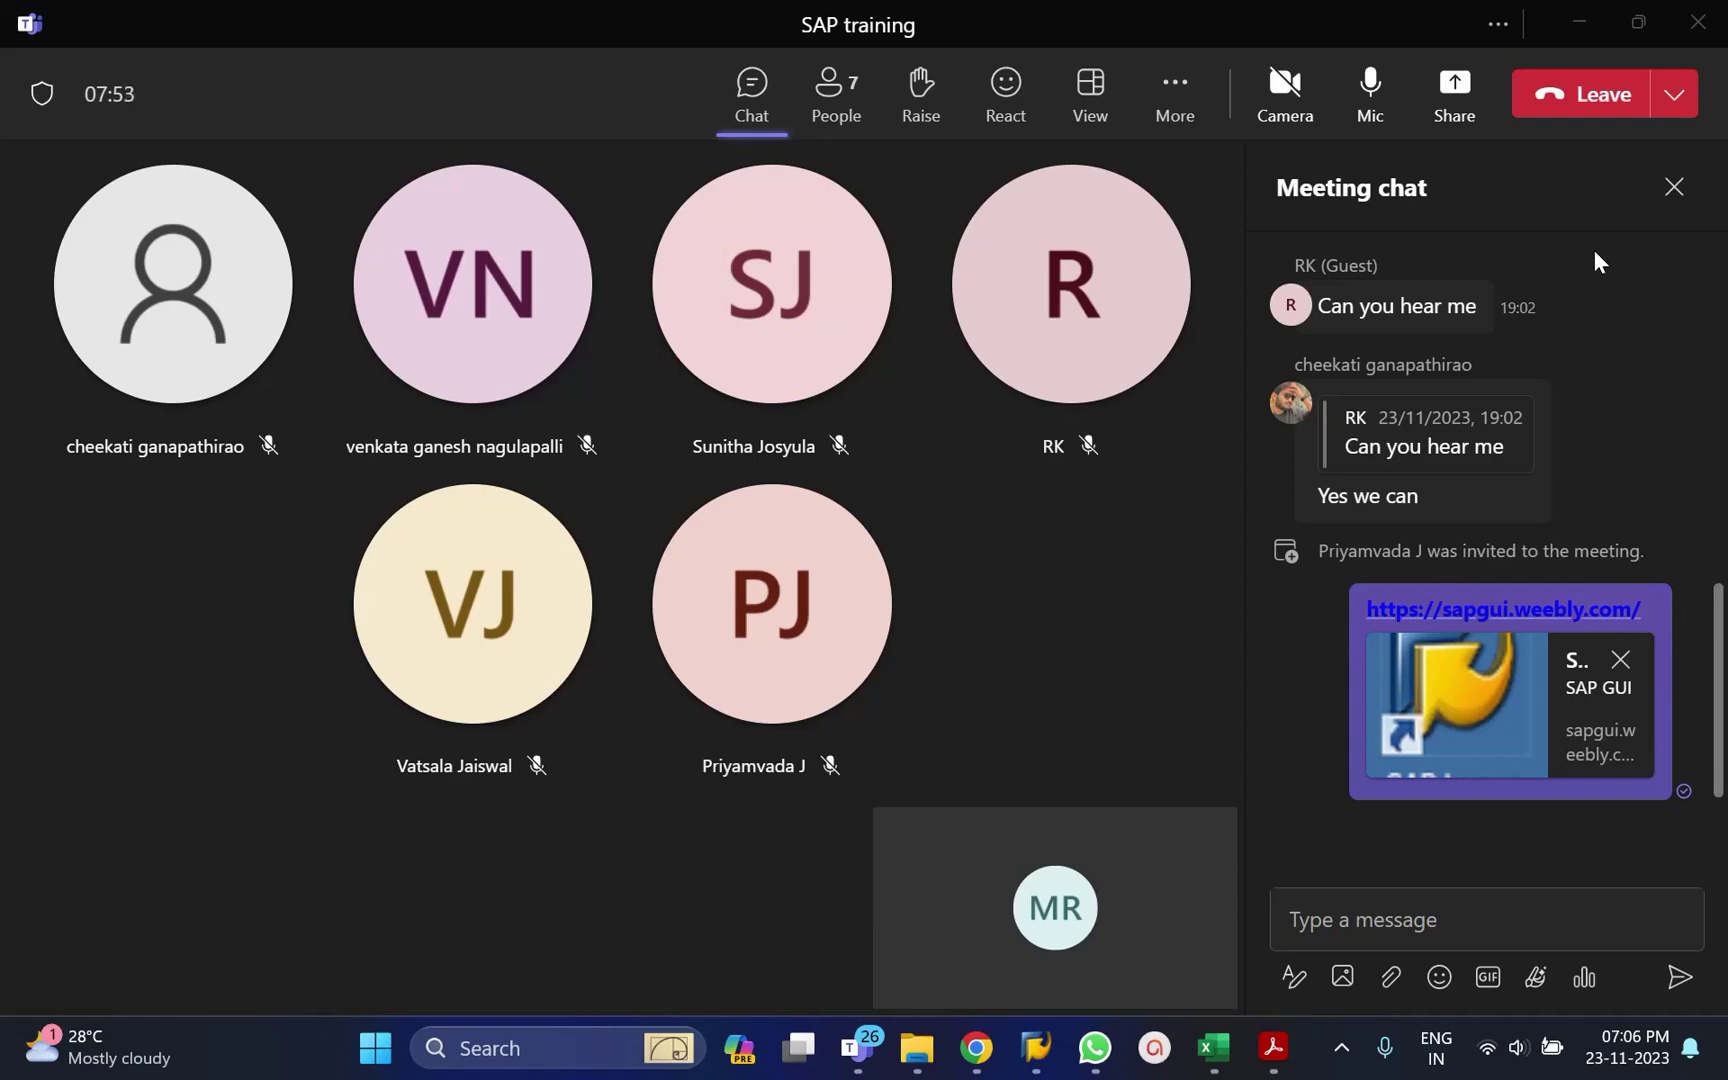
Minimize the Teams meeting window and bring the SAP Personnel File session forward.
click(1583, 18)
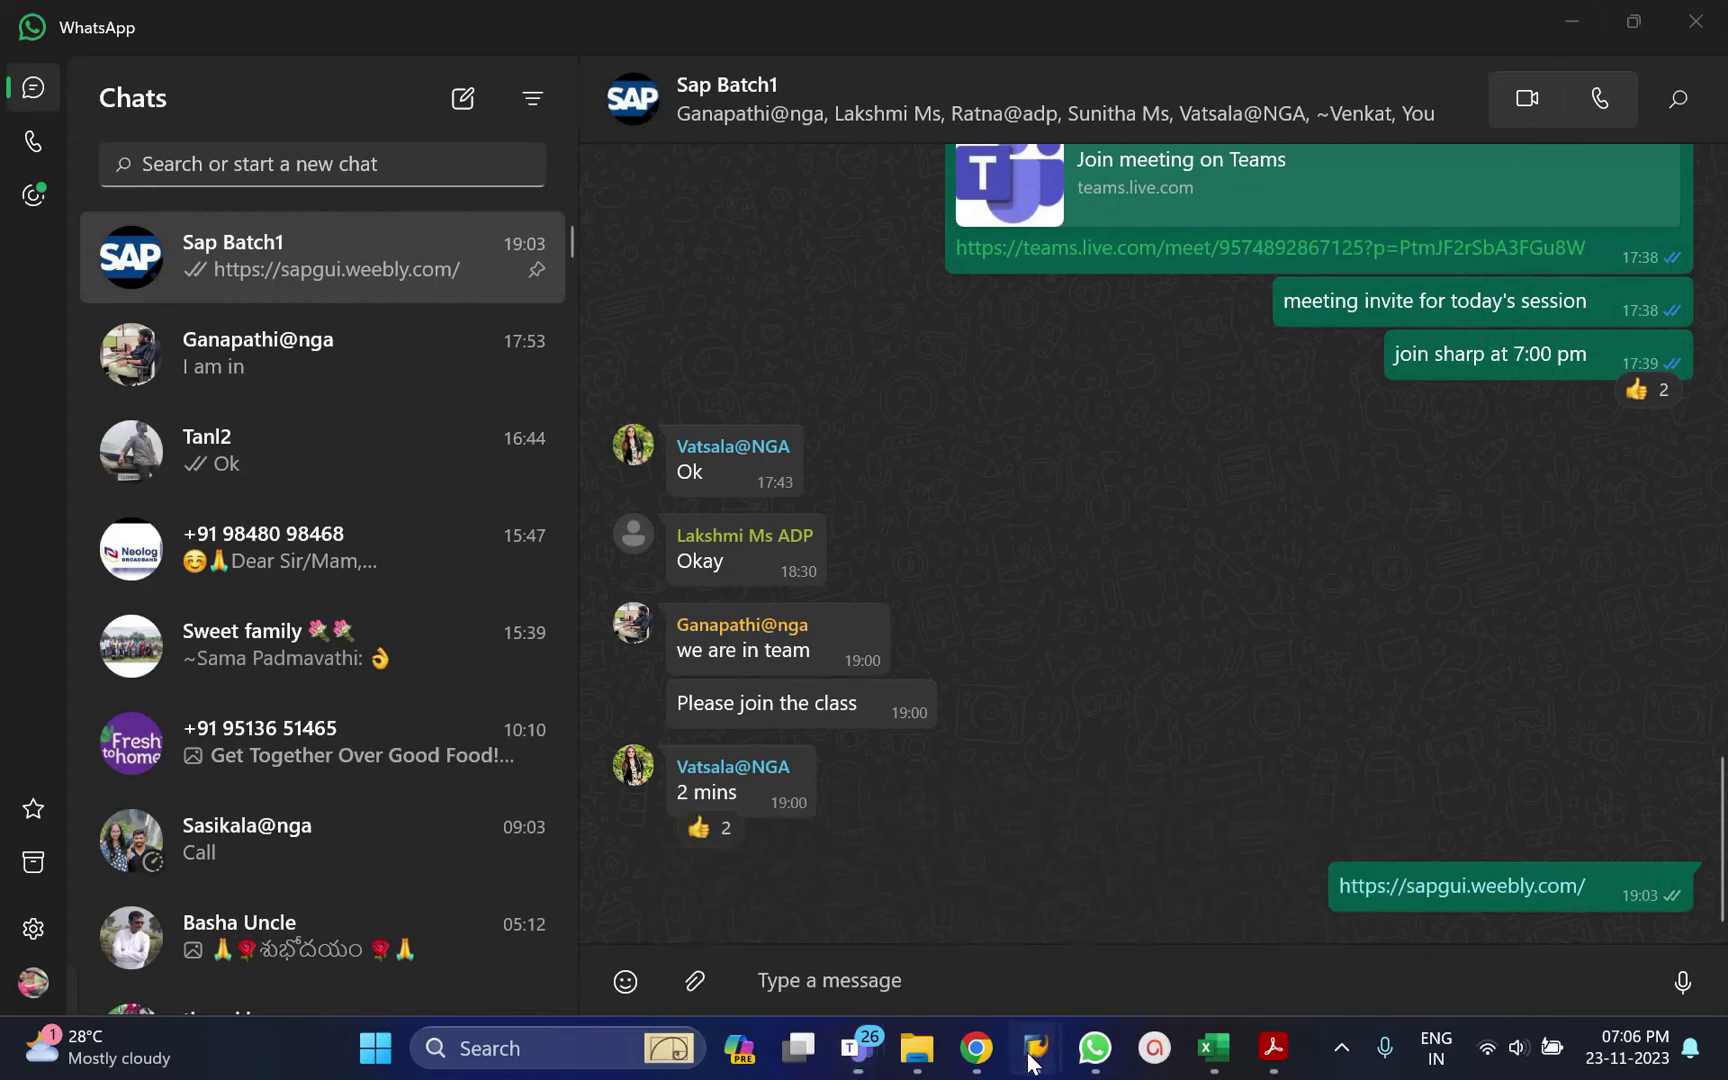
mouse_move(1030, 1062)
click(1189, 913)
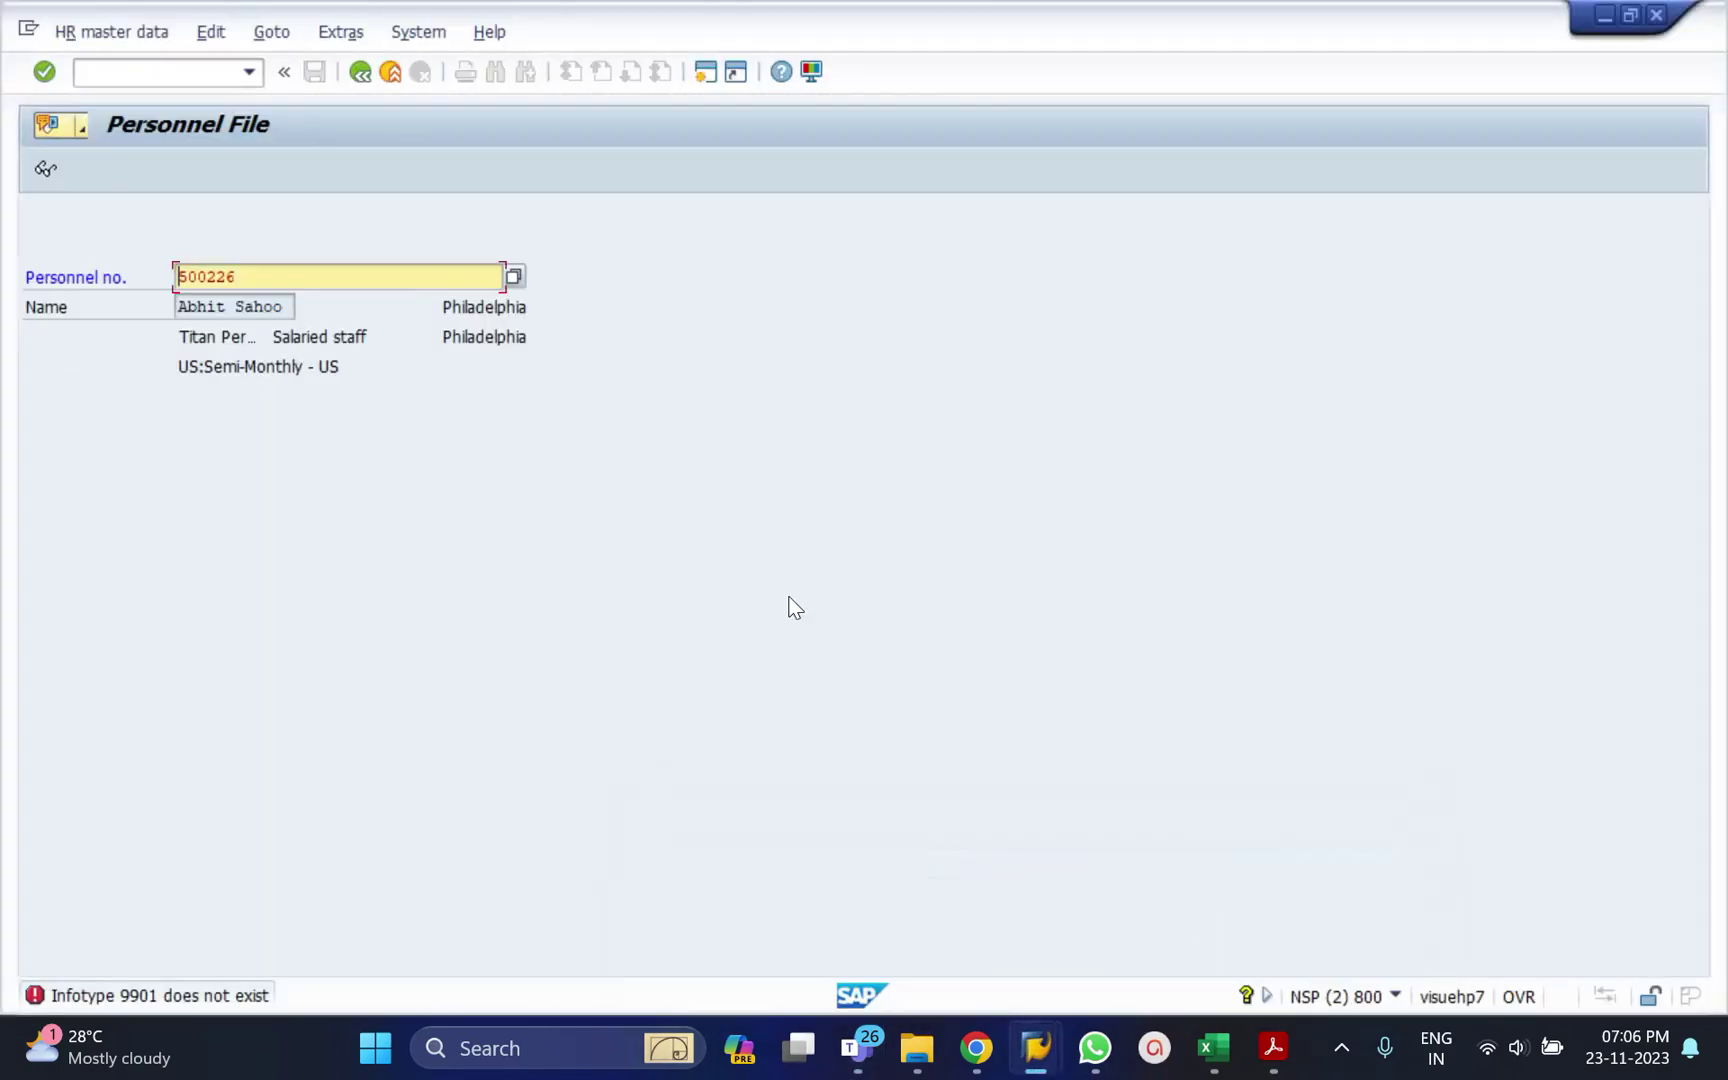
Leave the disconnected Personnel File session, decline the error details, and reopen SAP Logon.
click(359, 76)
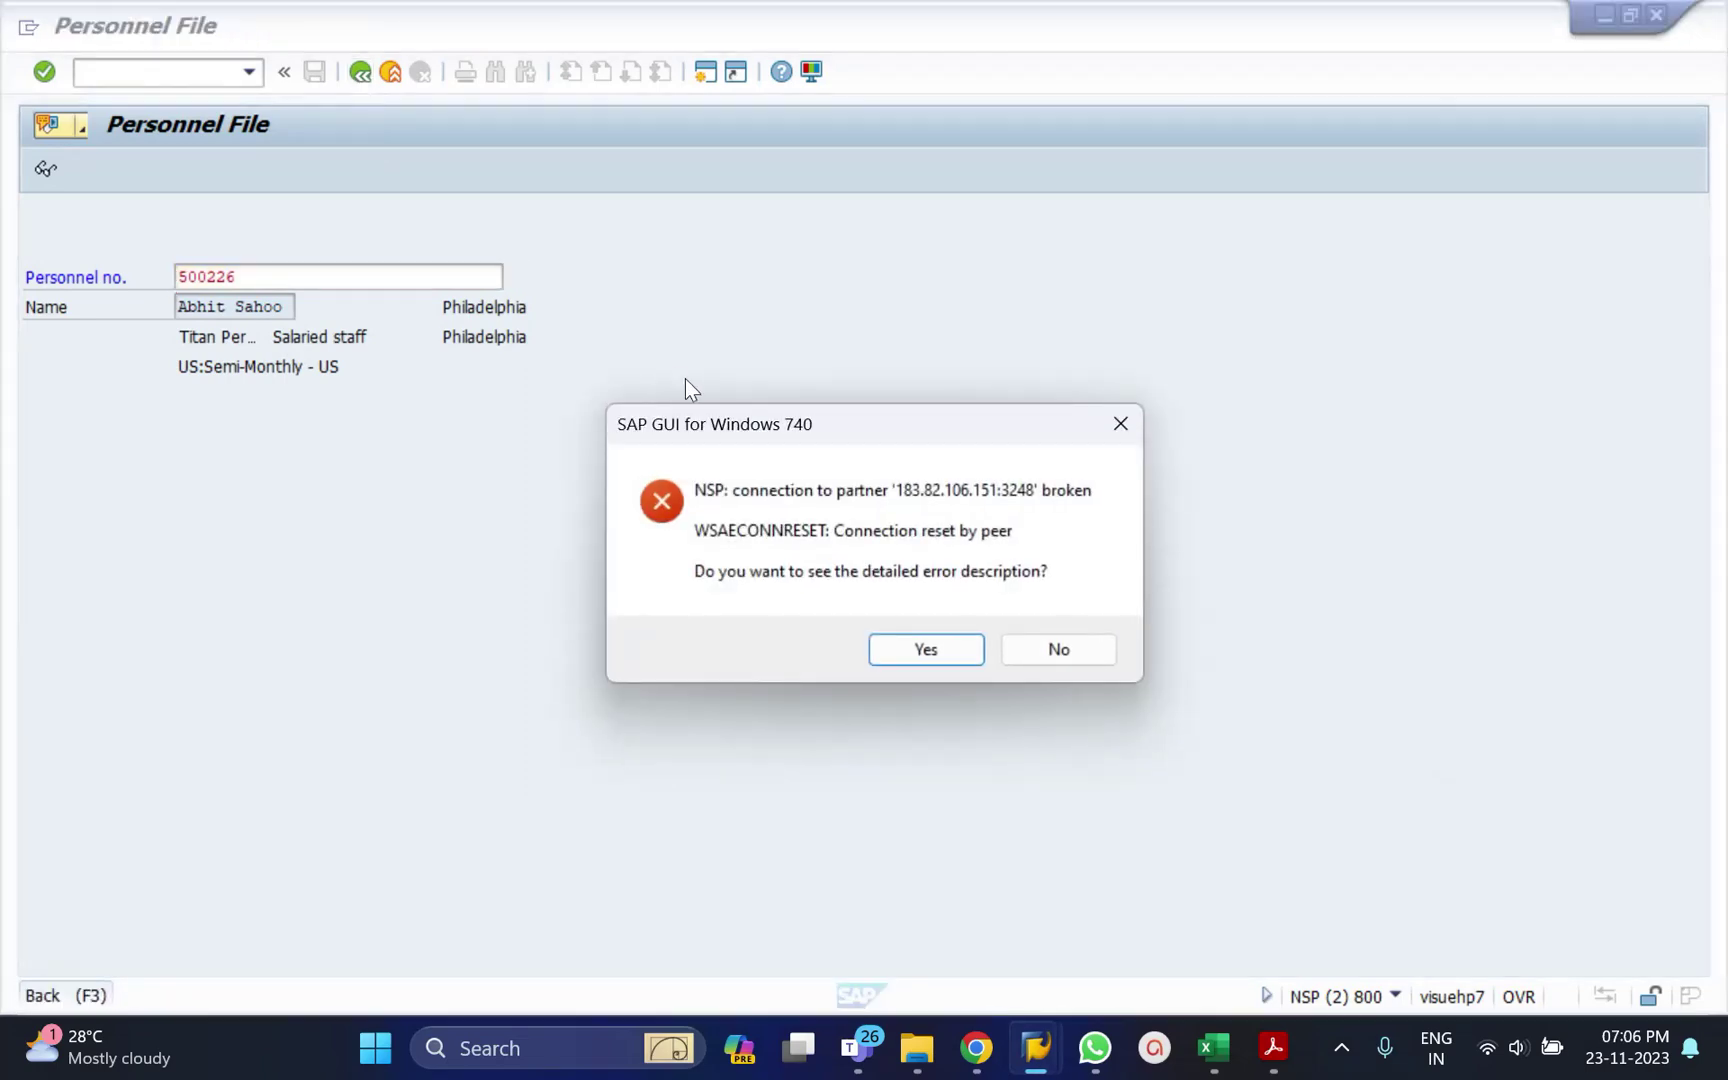
click(1056, 648)
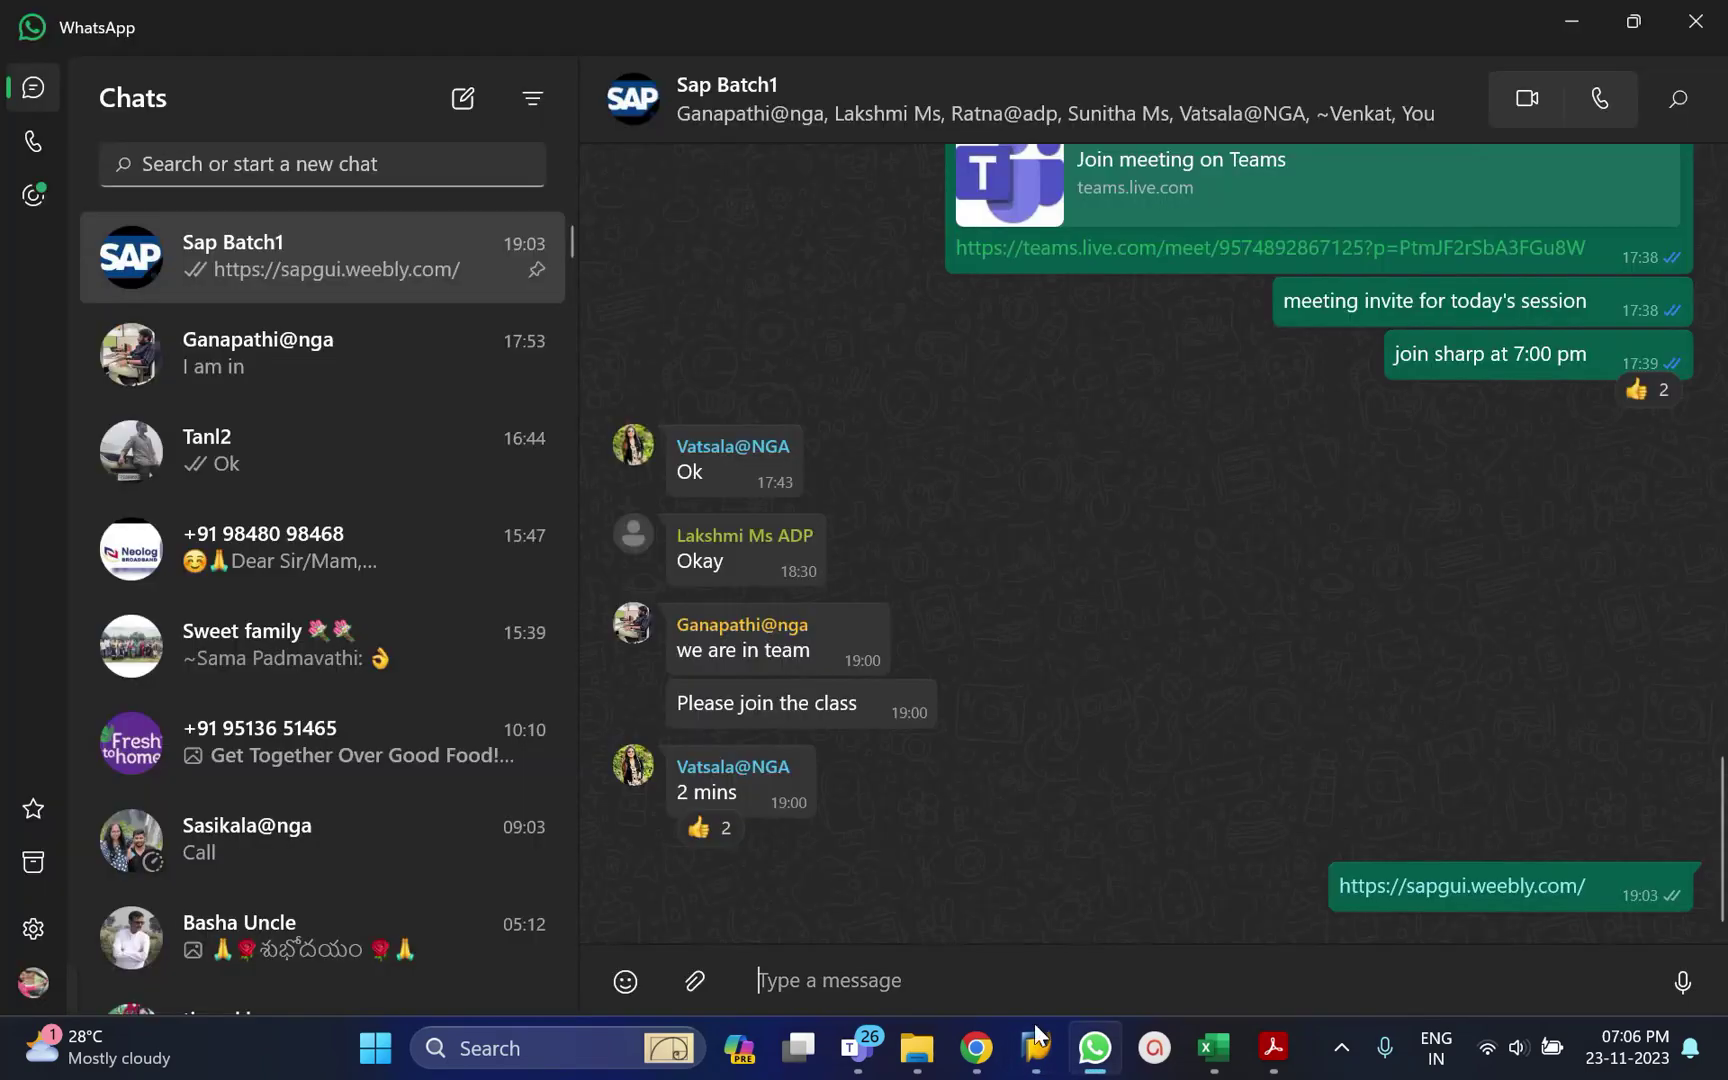
mouse_move(1038, 1045)
click(1020, 935)
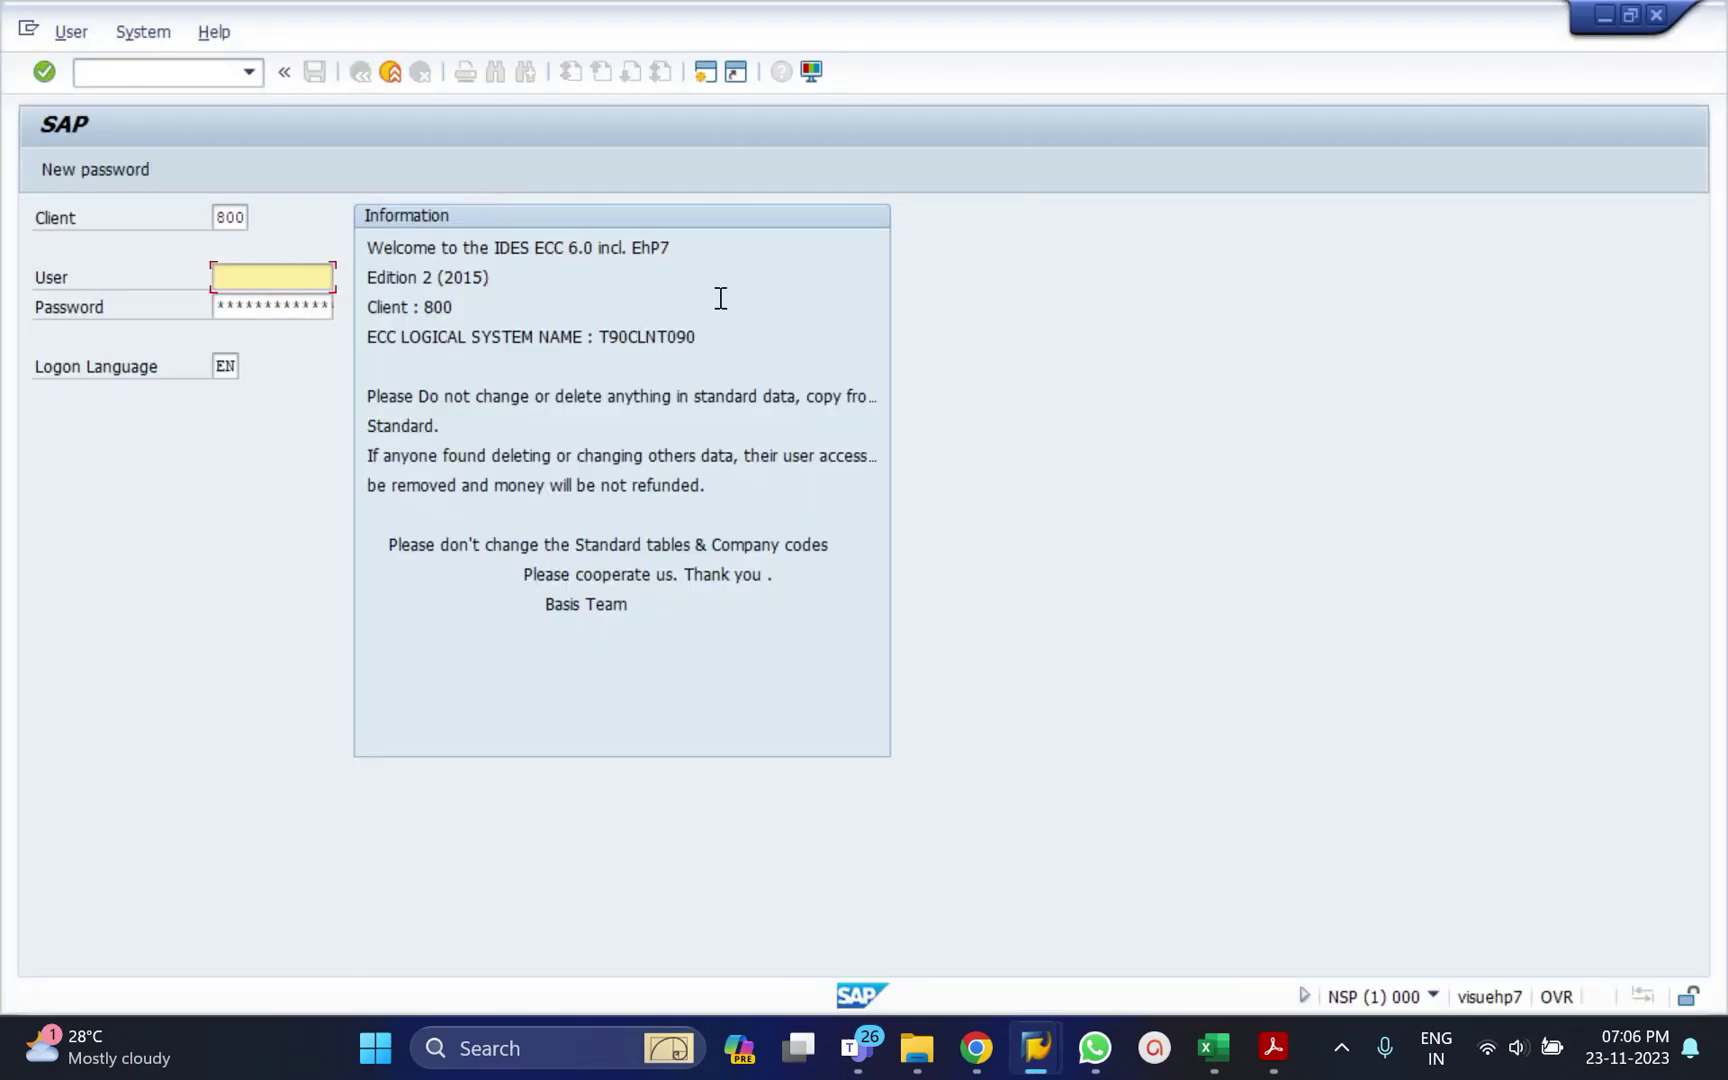
Log back on to client 800 with the saved user name and the account password.
key(Down)
key(Tab)
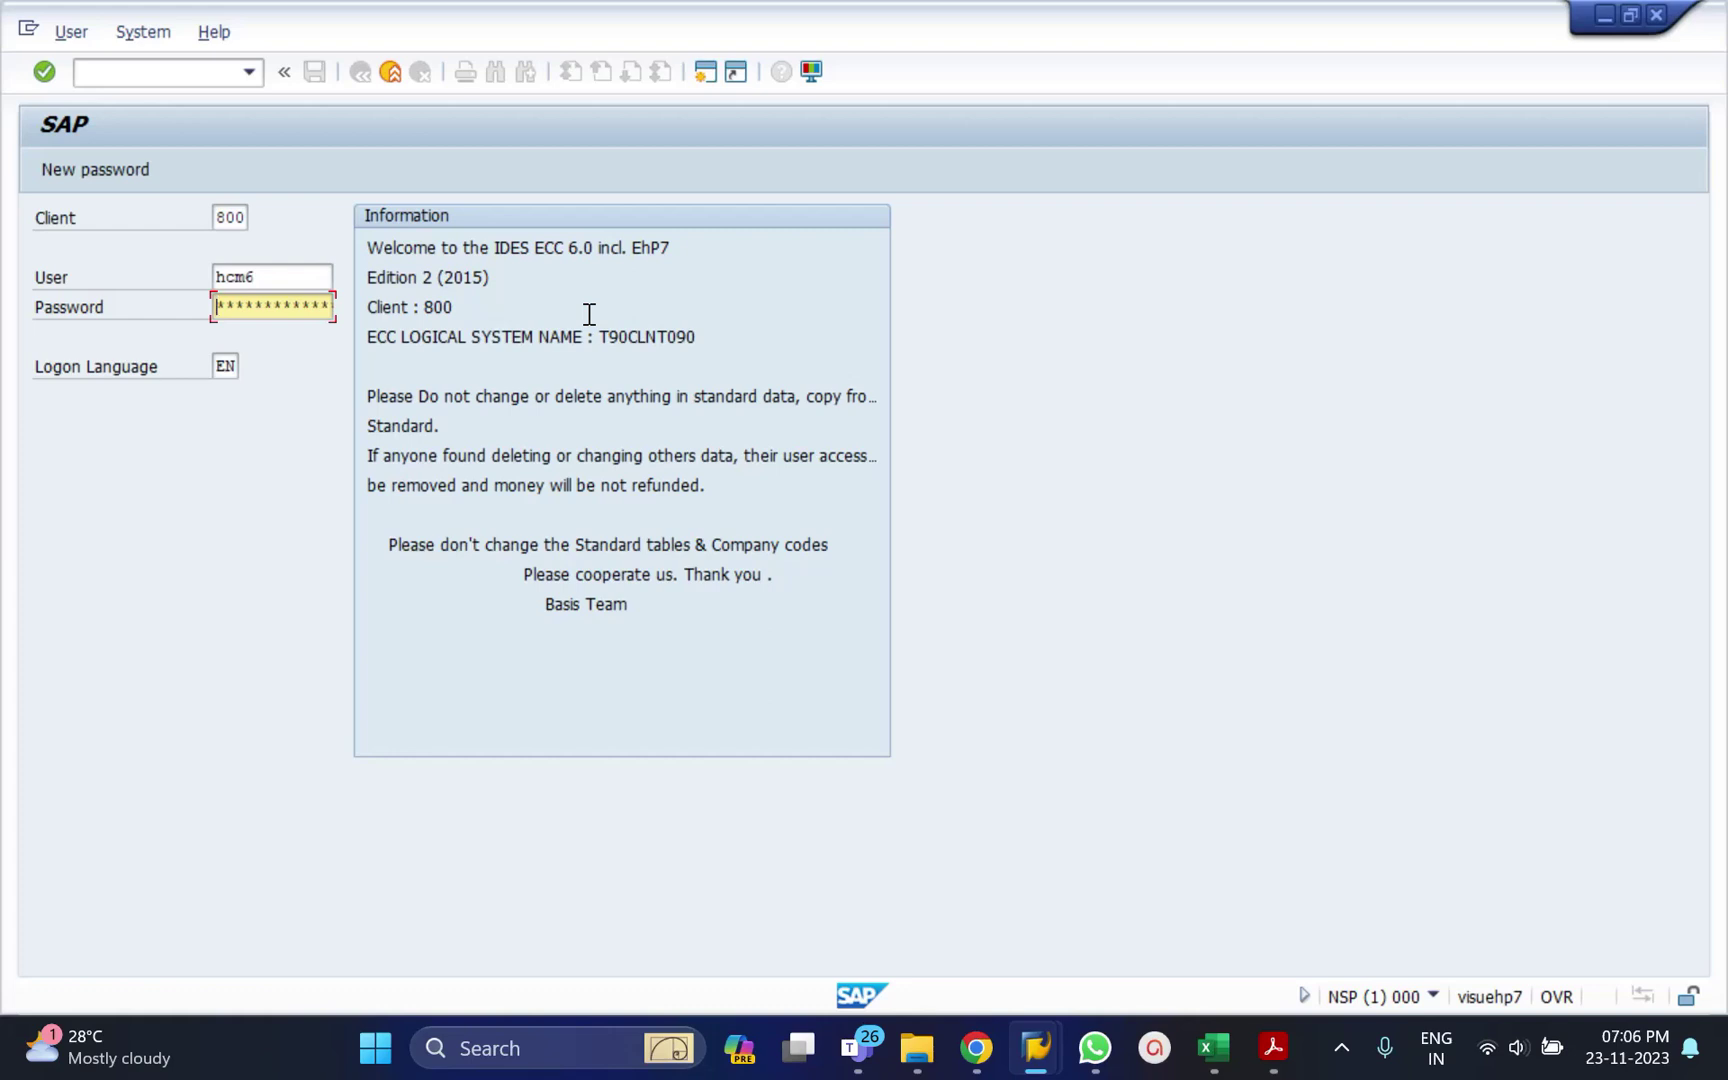
text(******)
key(Return)
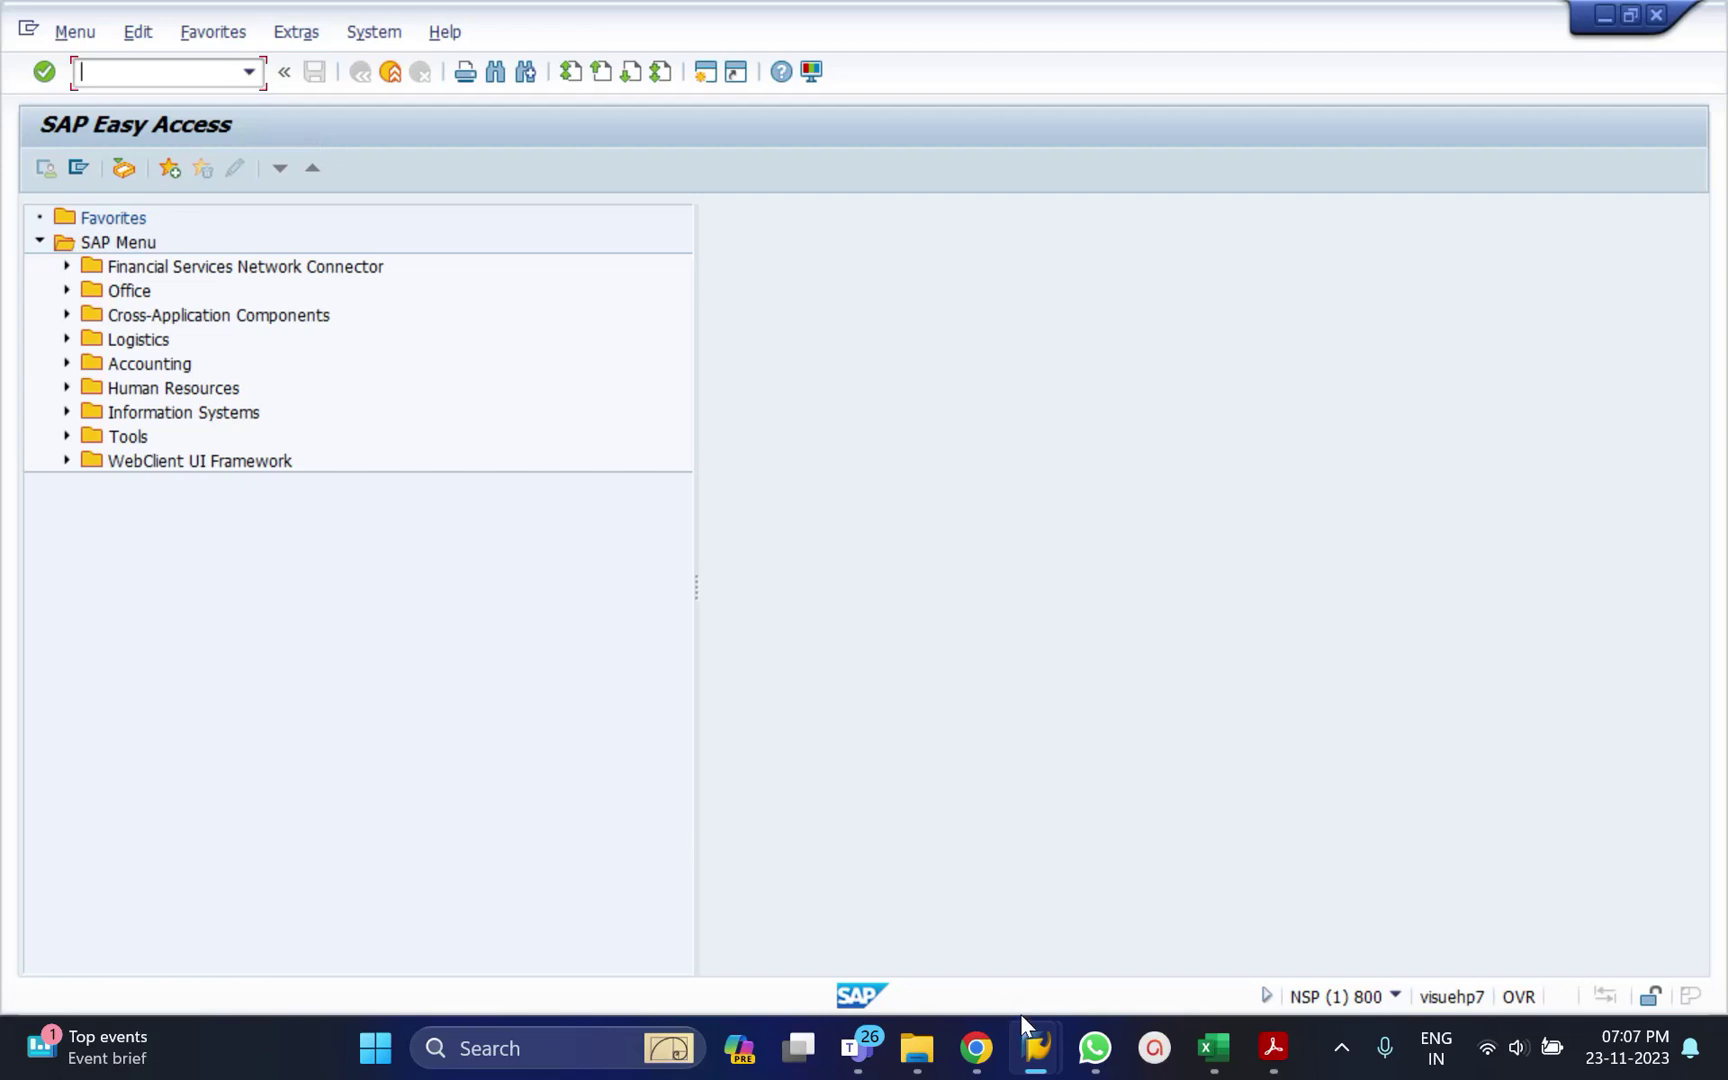
mouse_move(1044, 1026)
Share the whole screen in the Teams meeting, then return to SAP Easy Access.
mouse_move(850, 1045)
click(898, 964)
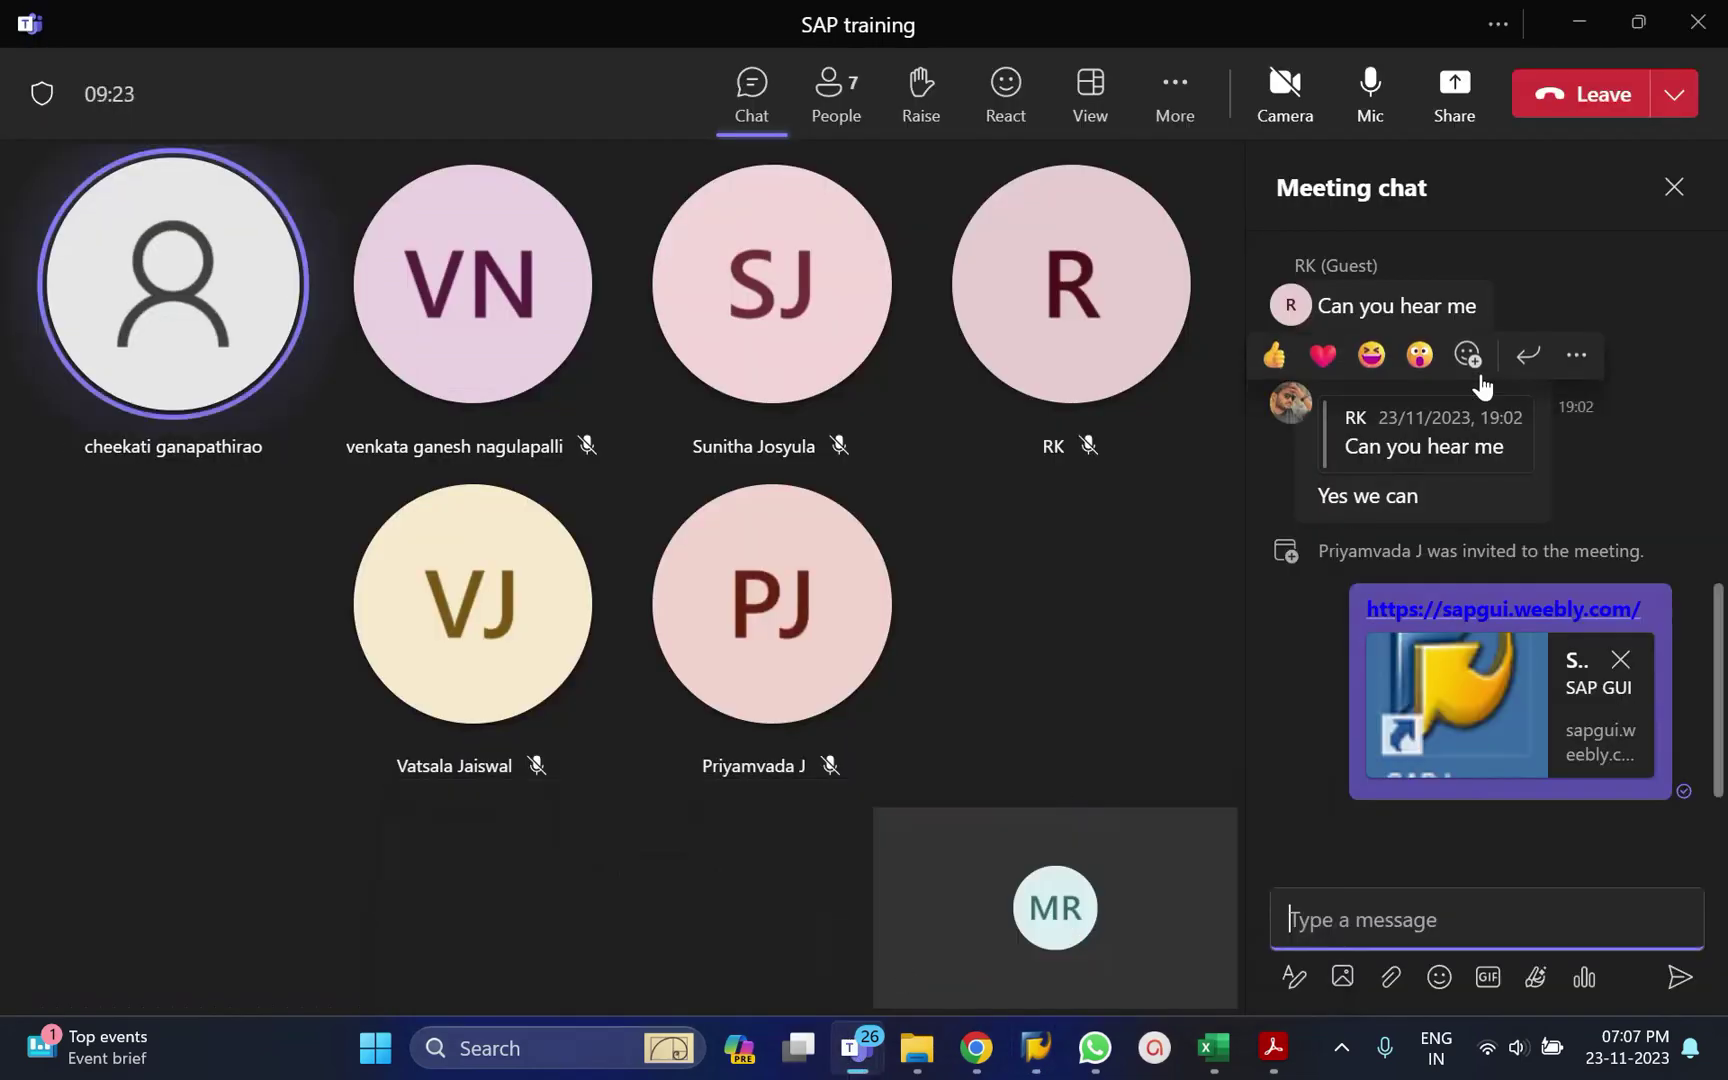
click(1470, 125)
click(1065, 520)
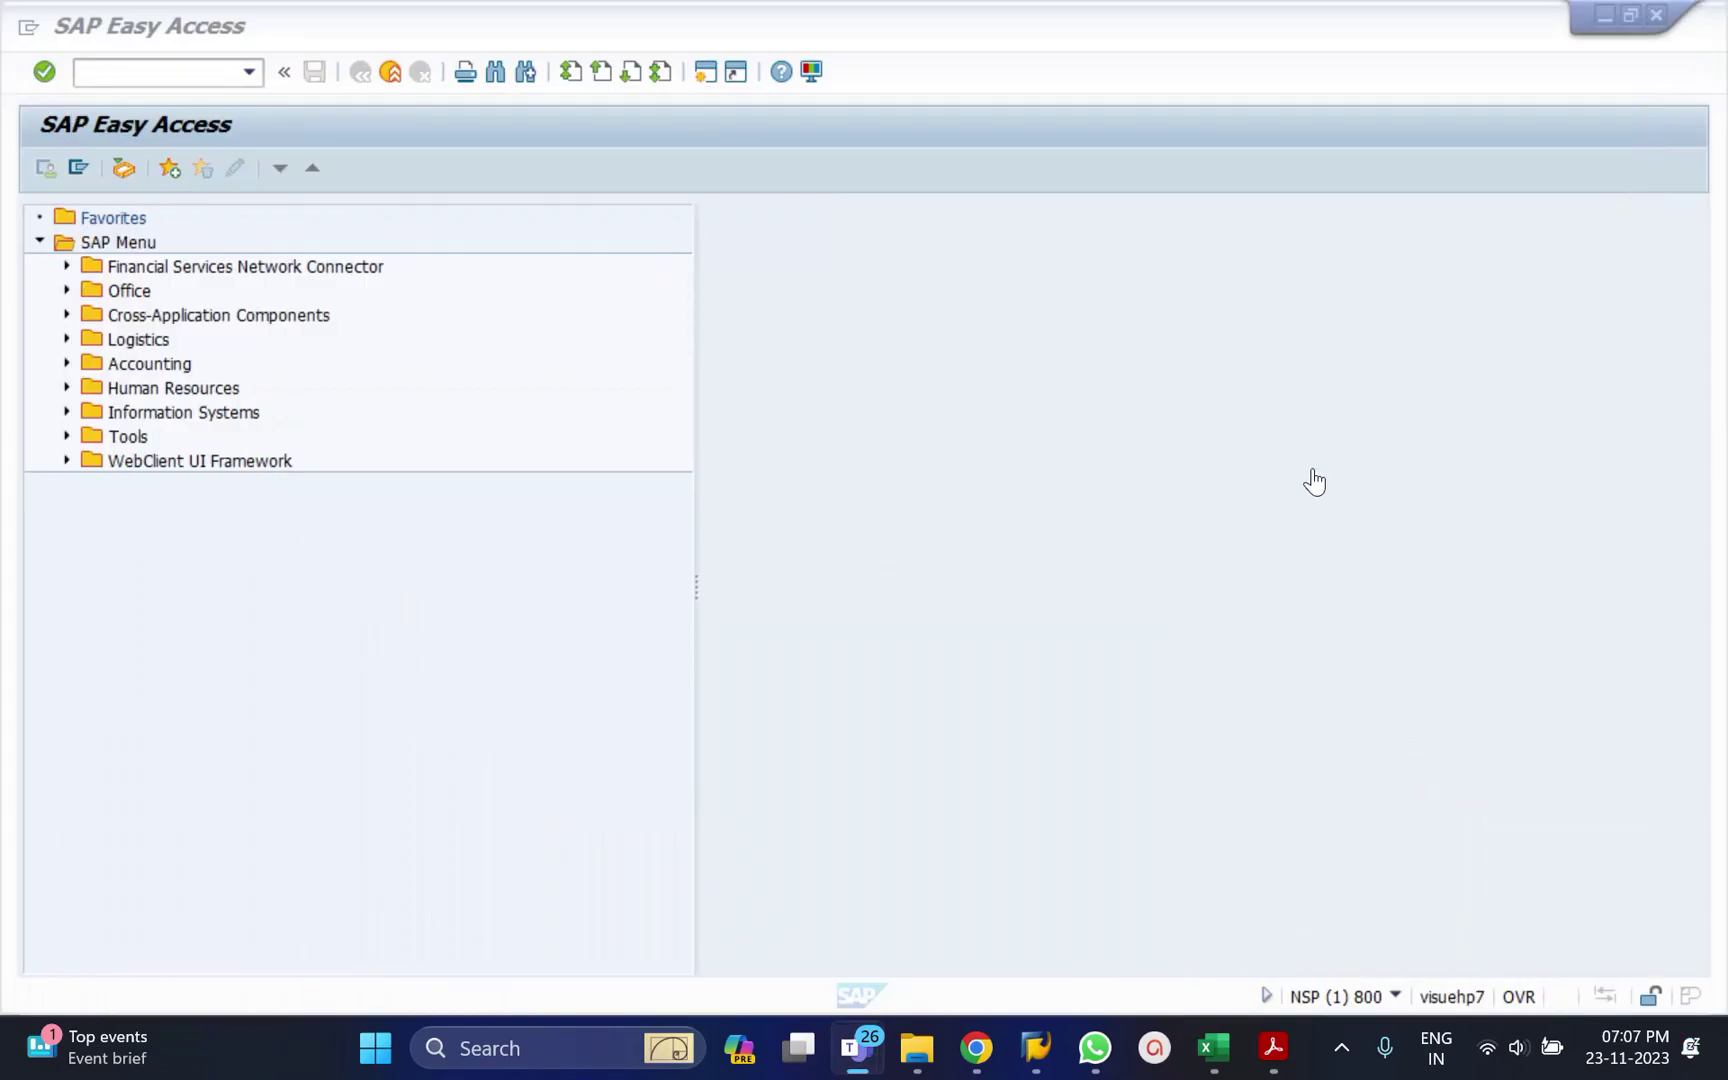
click(991, 410)
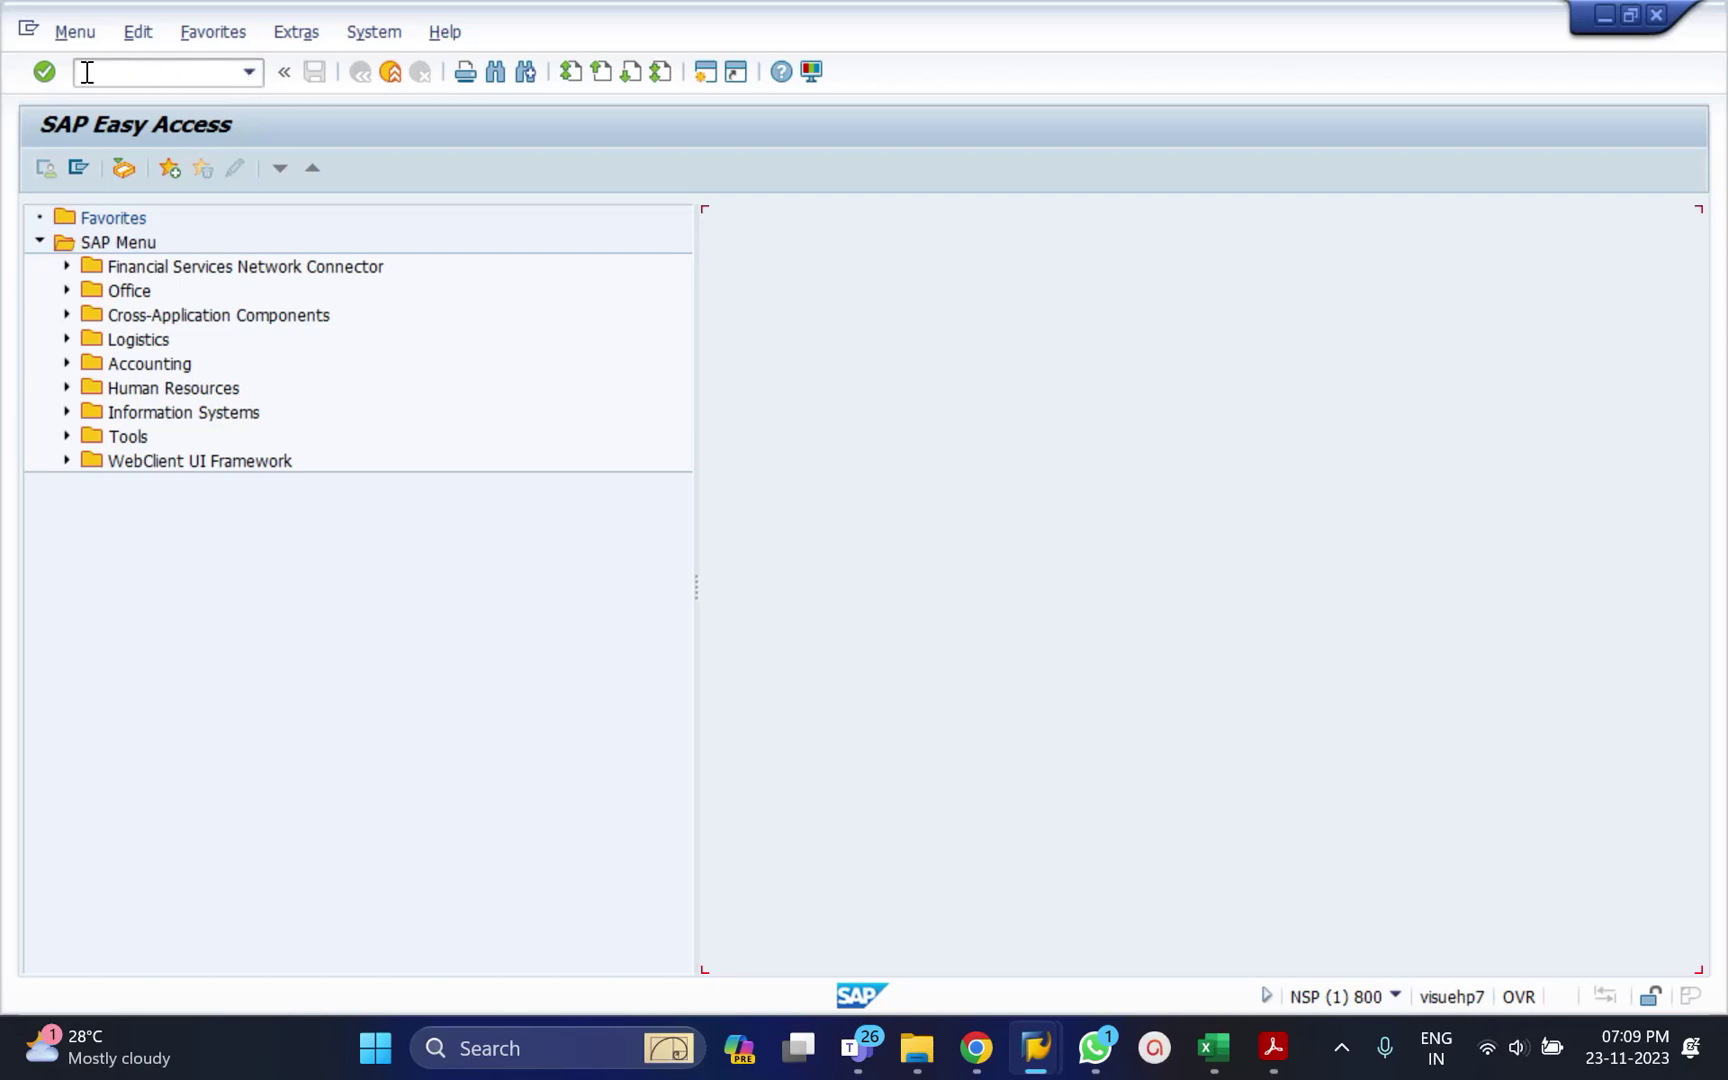
Enter pa20 in the command field without running it, then hide and reshow the field.
click(153, 76)
text(pa20)
click(285, 73)
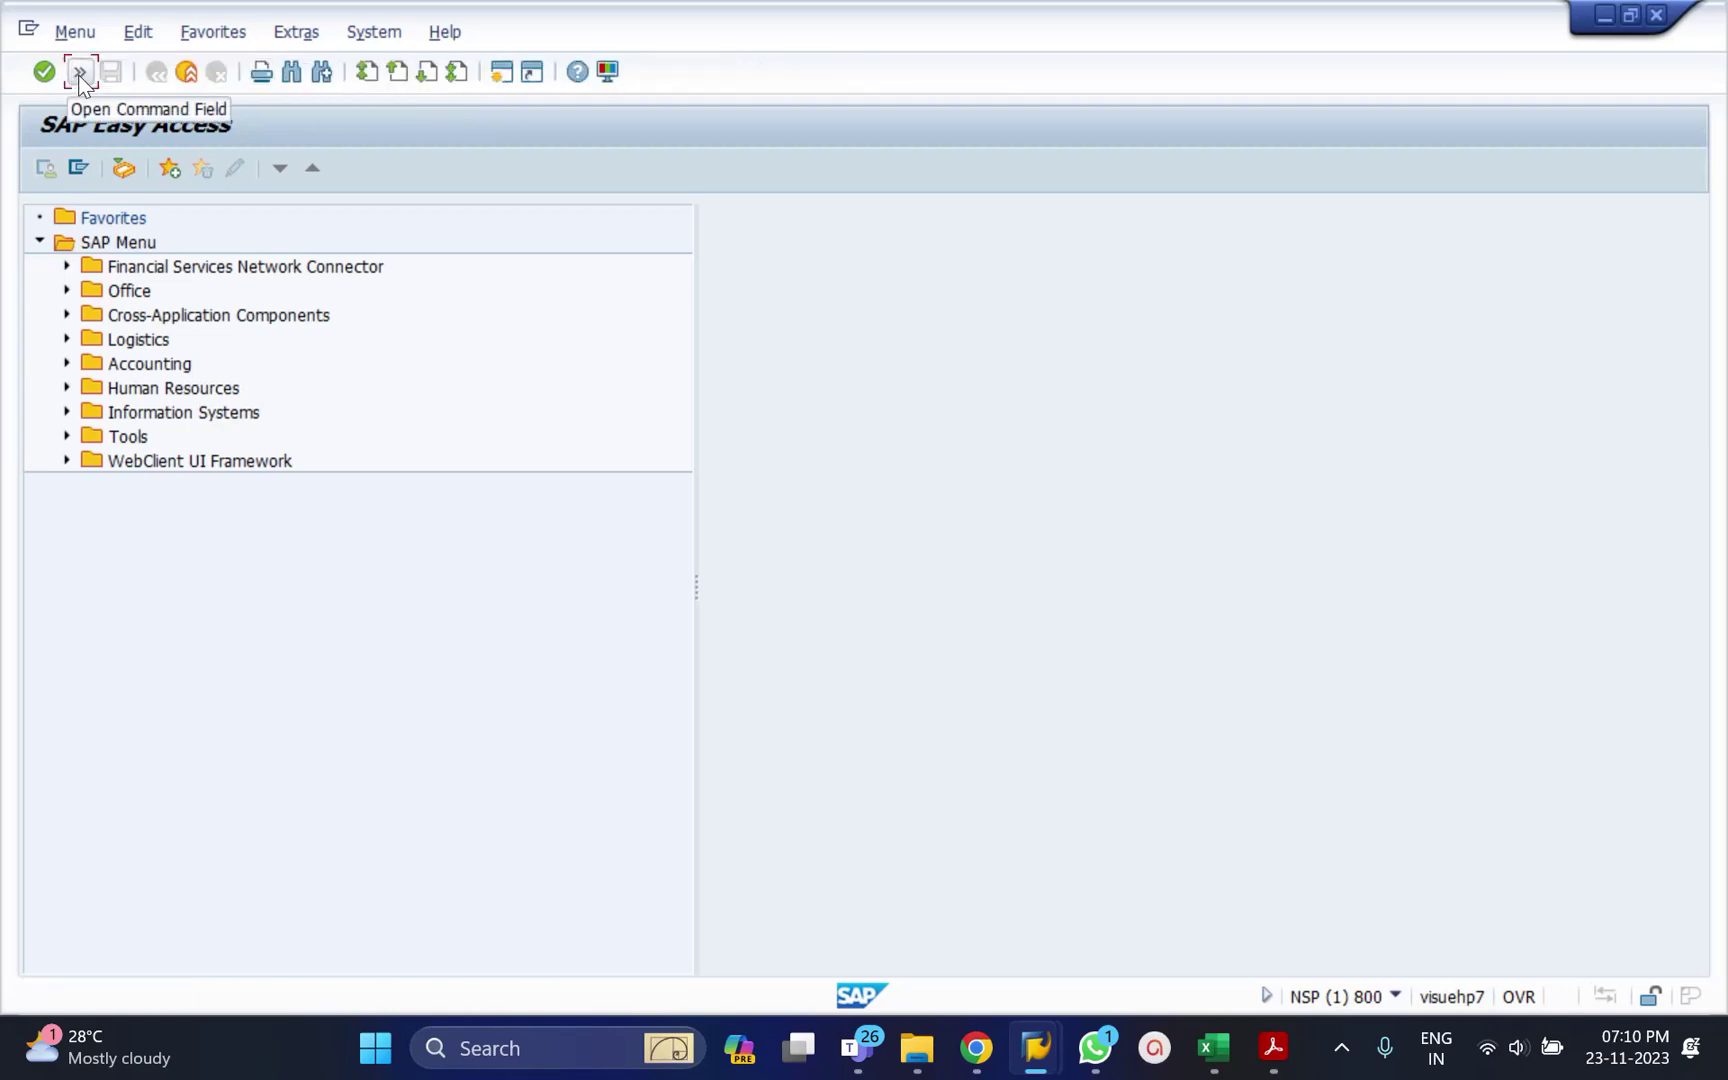
click(80, 72)
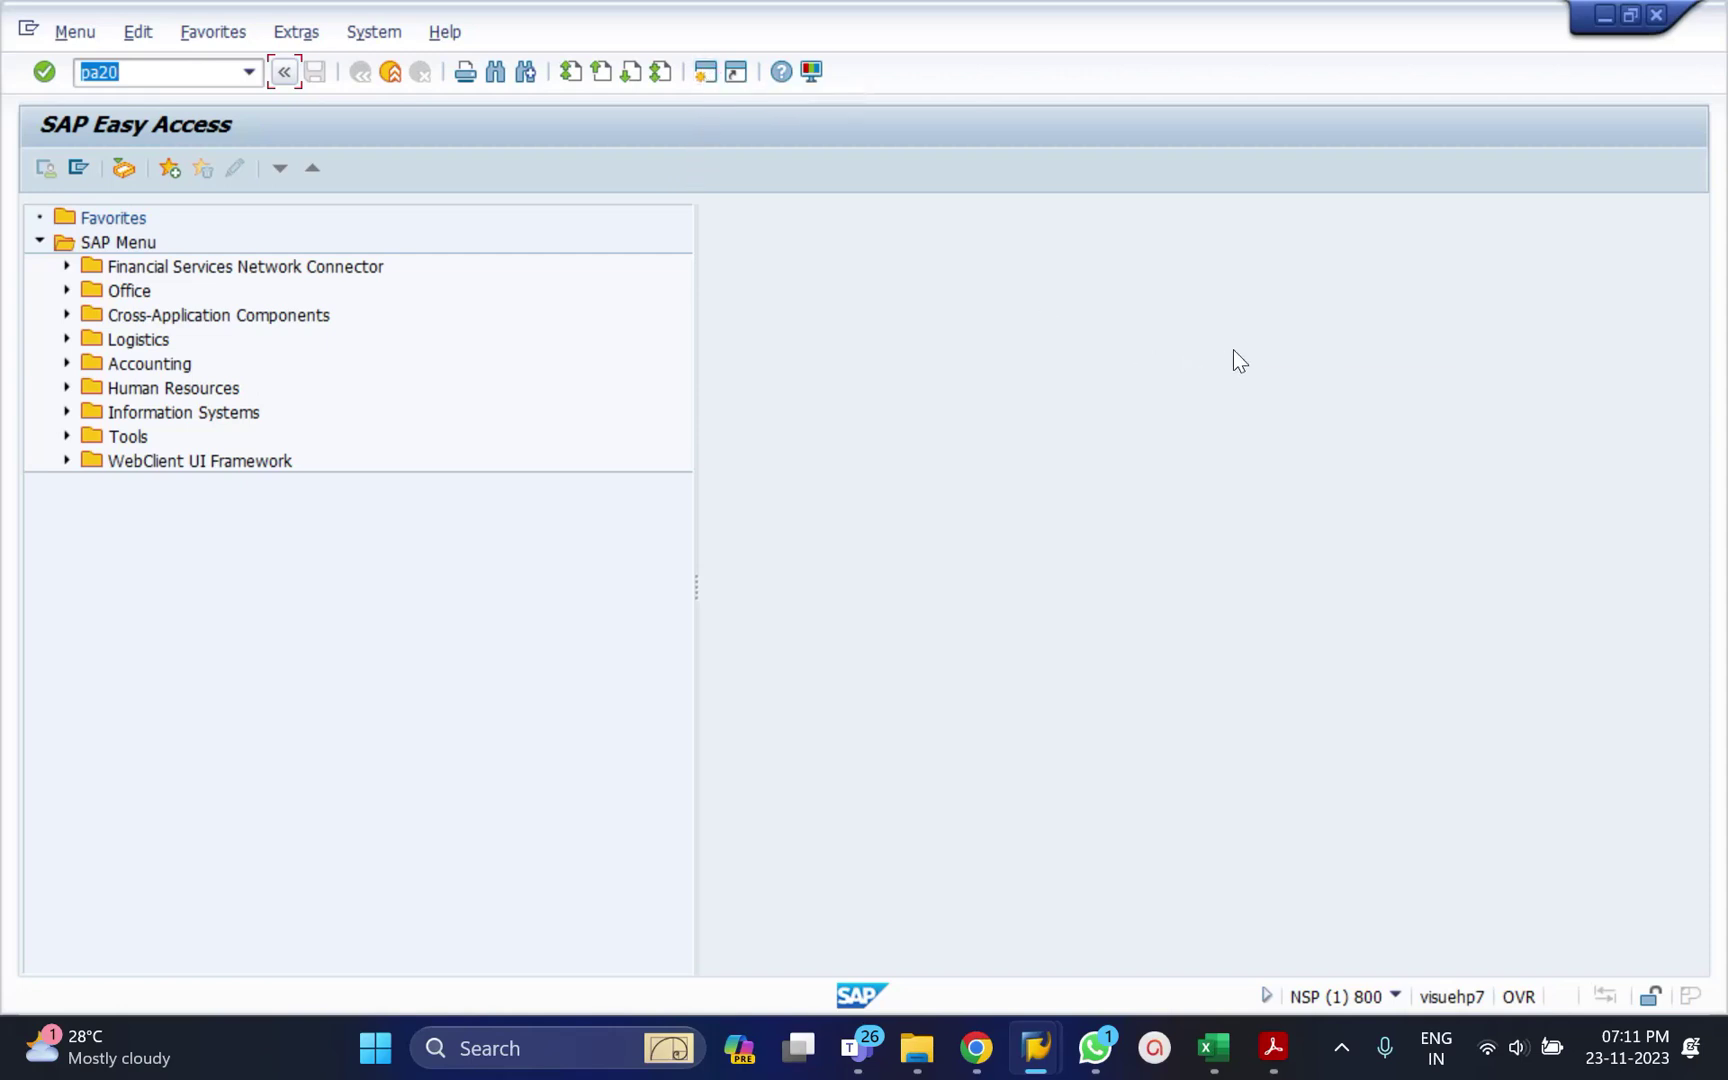
Open a second SAP session and focus its empty command field on the Easy Access menu.
mouse_move(1037, 1052)
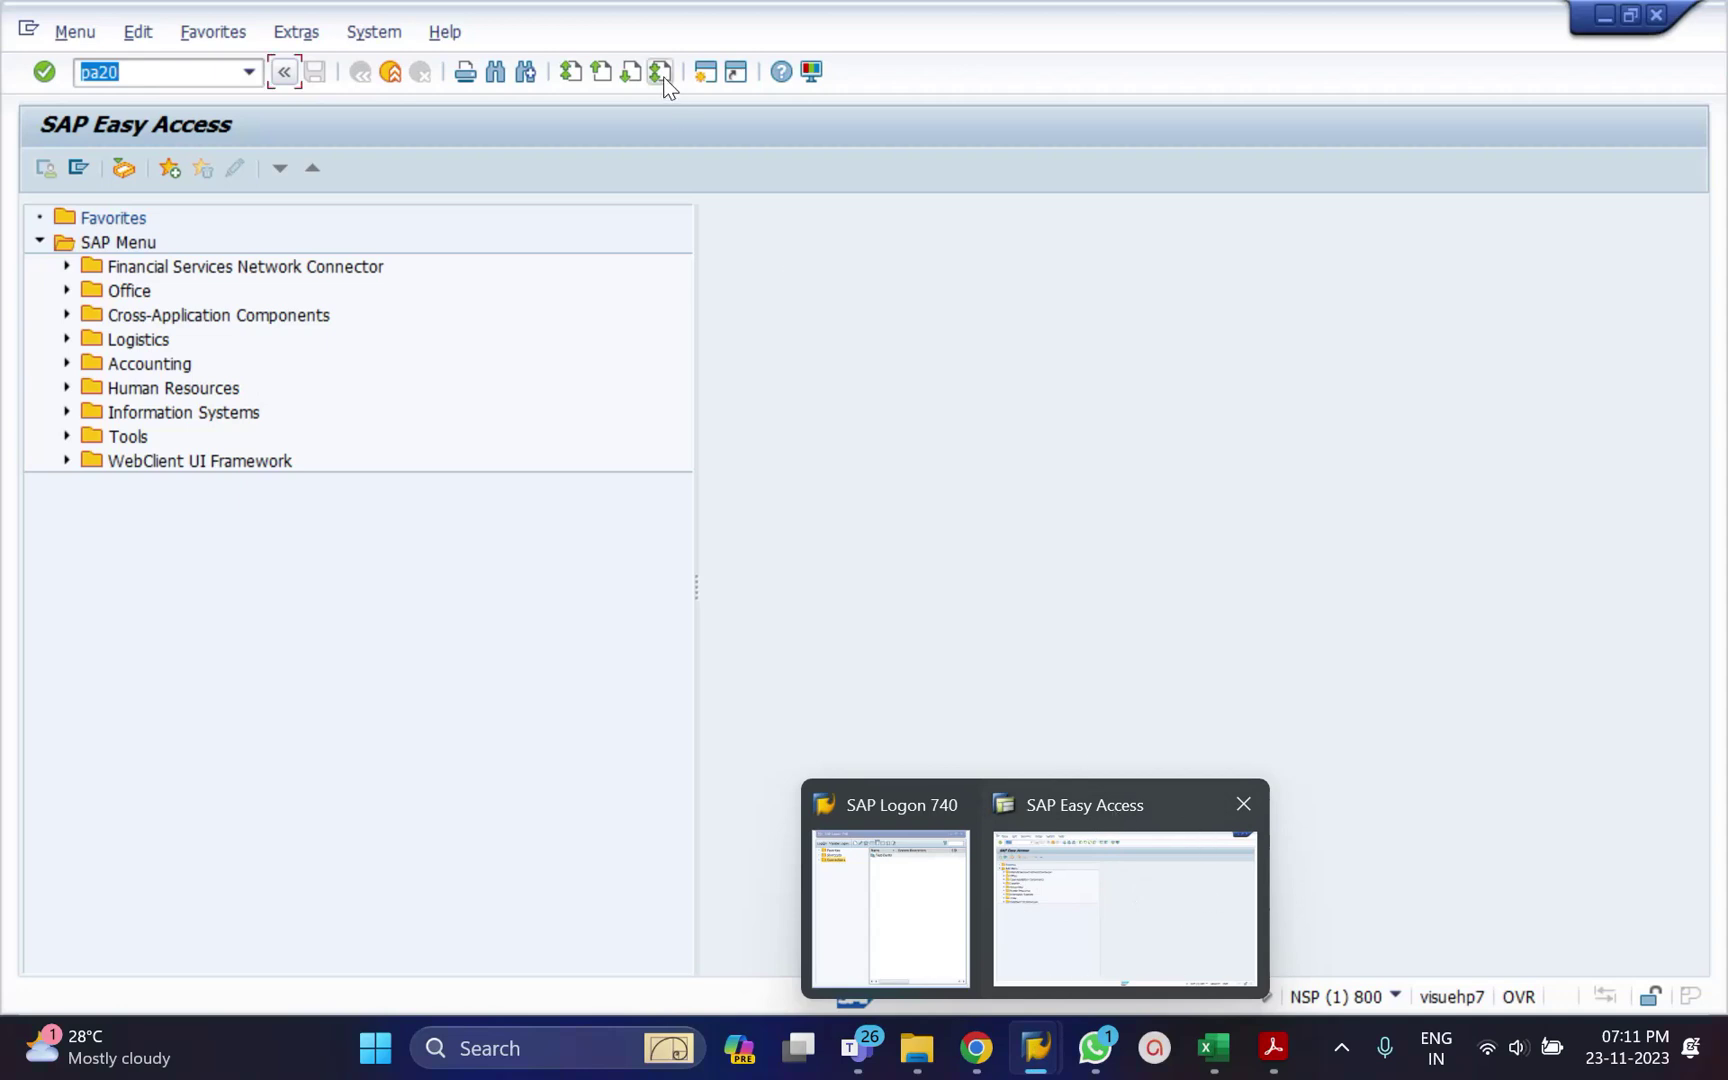
click(704, 72)
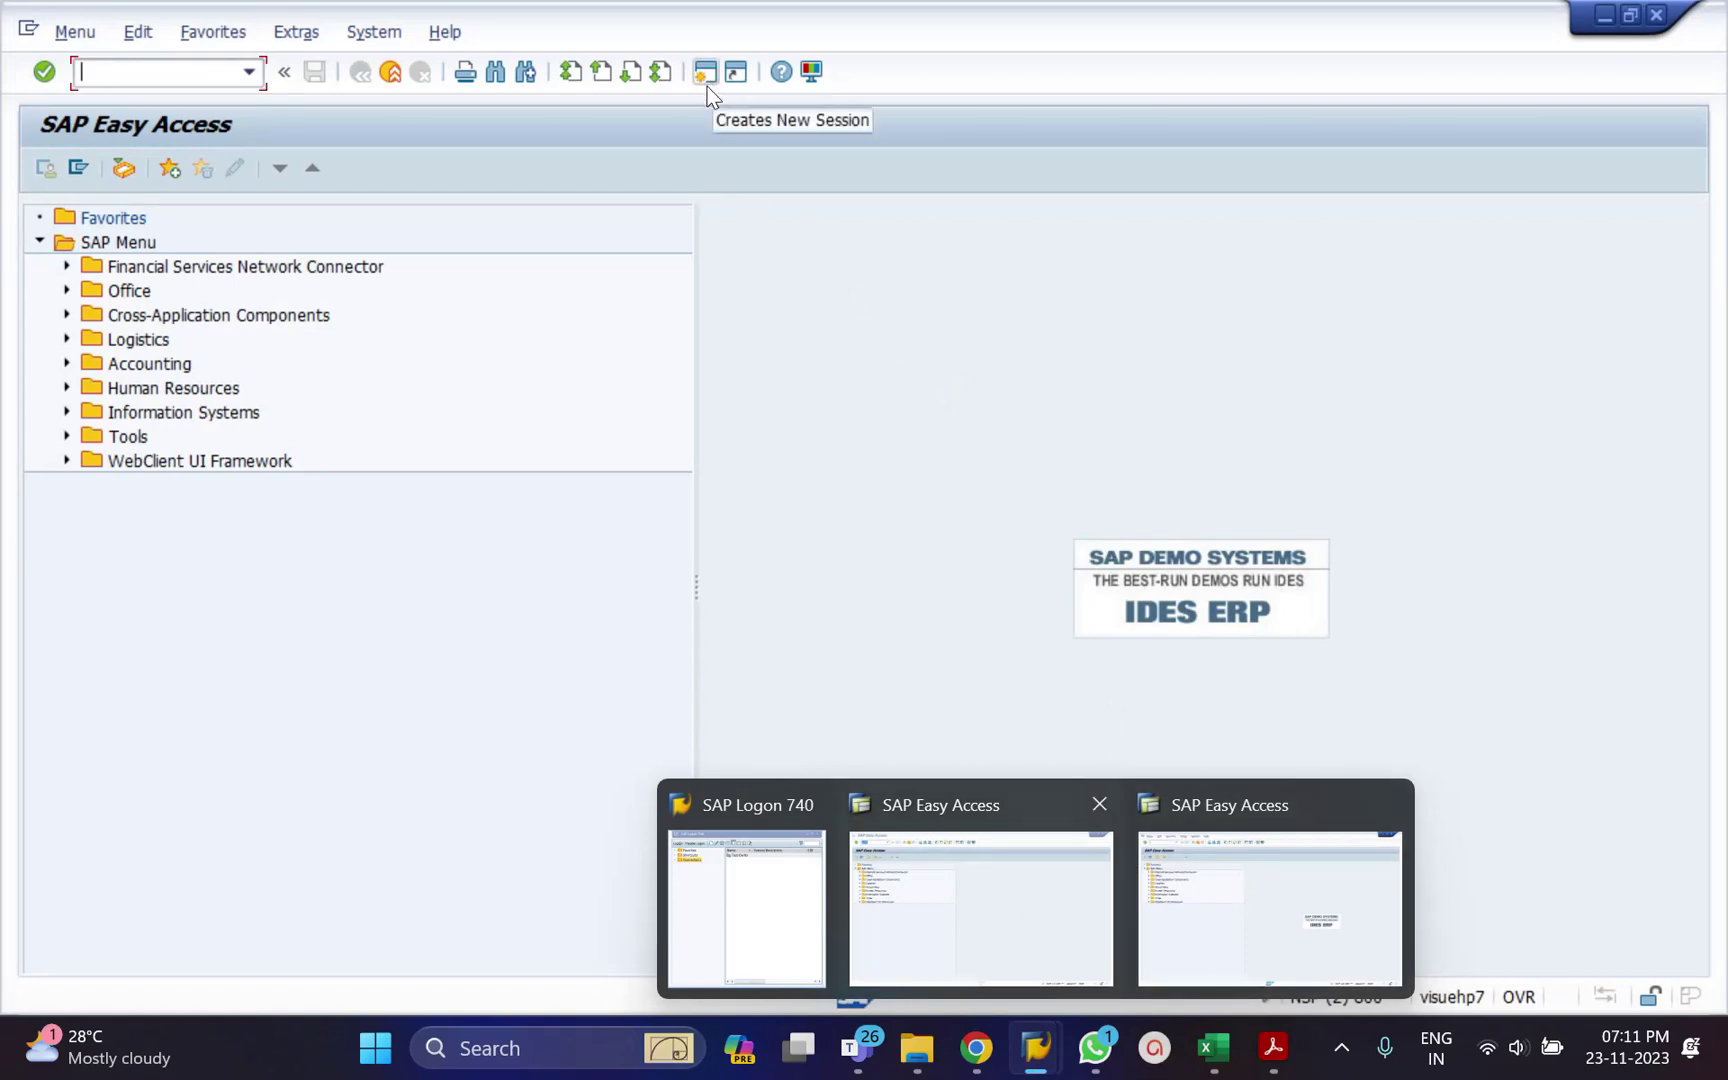
click(901, 240)
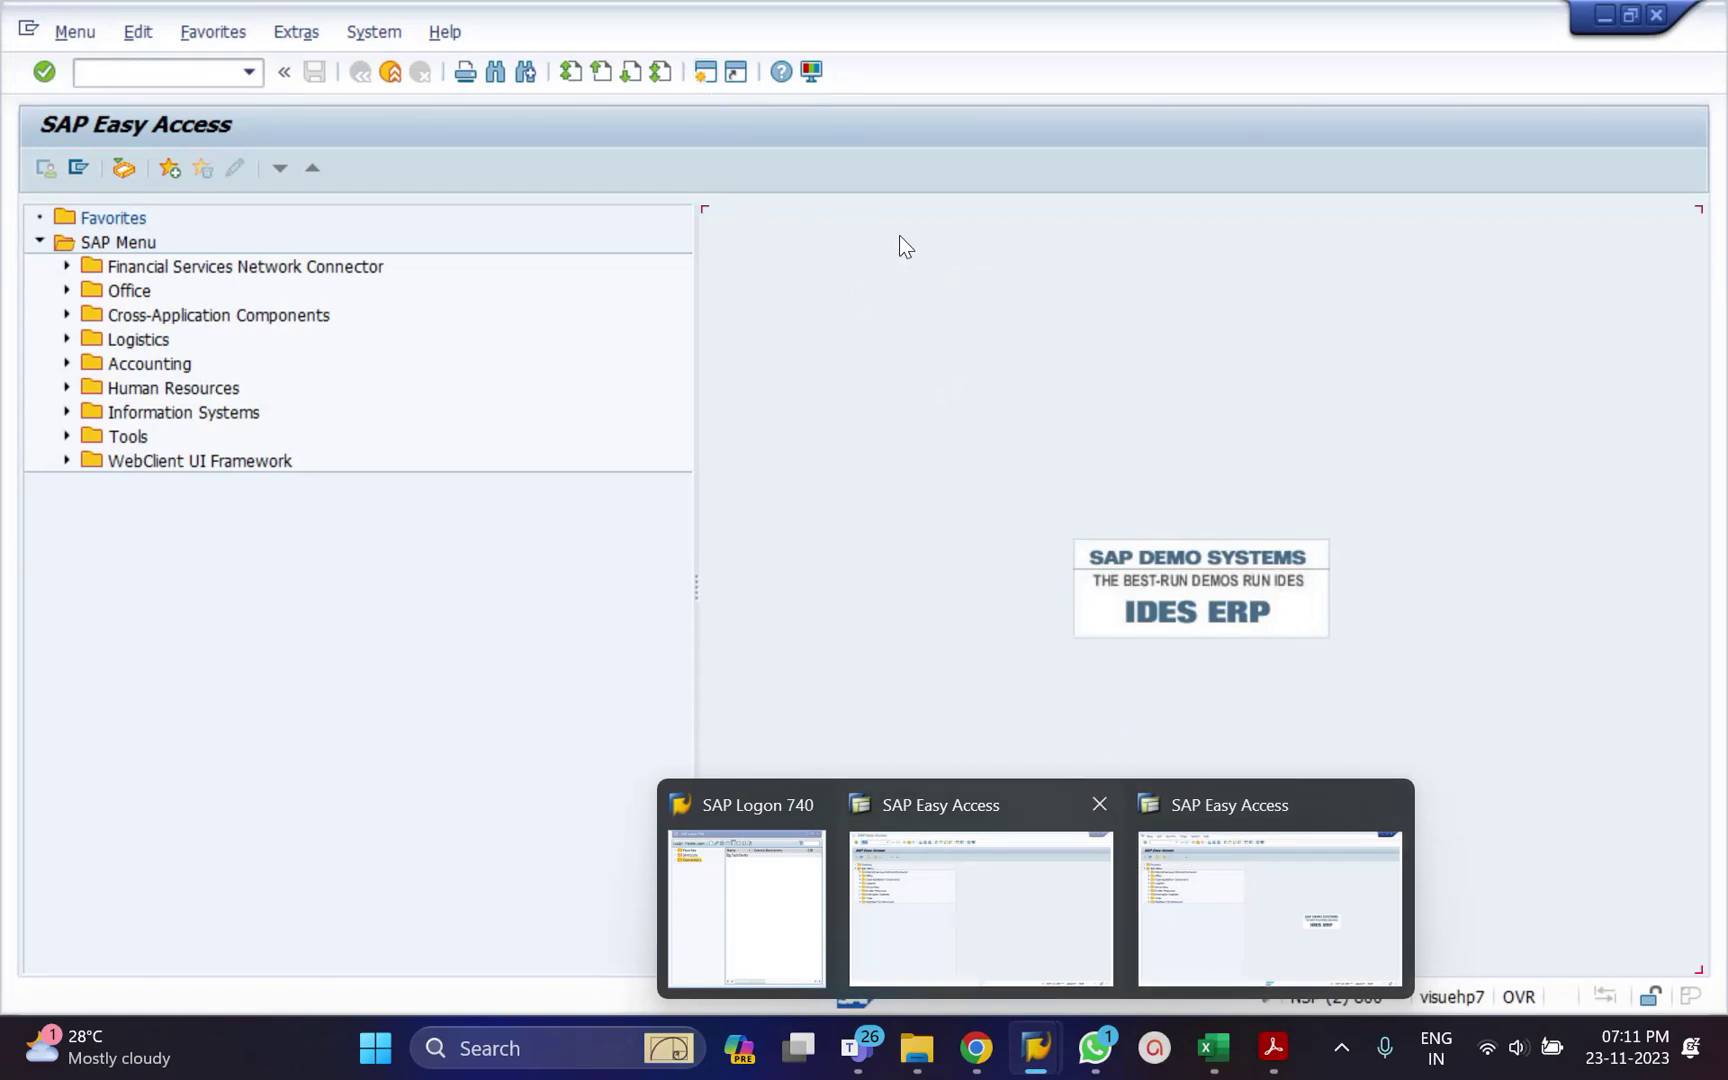
click(96, 75)
click(785, 270)
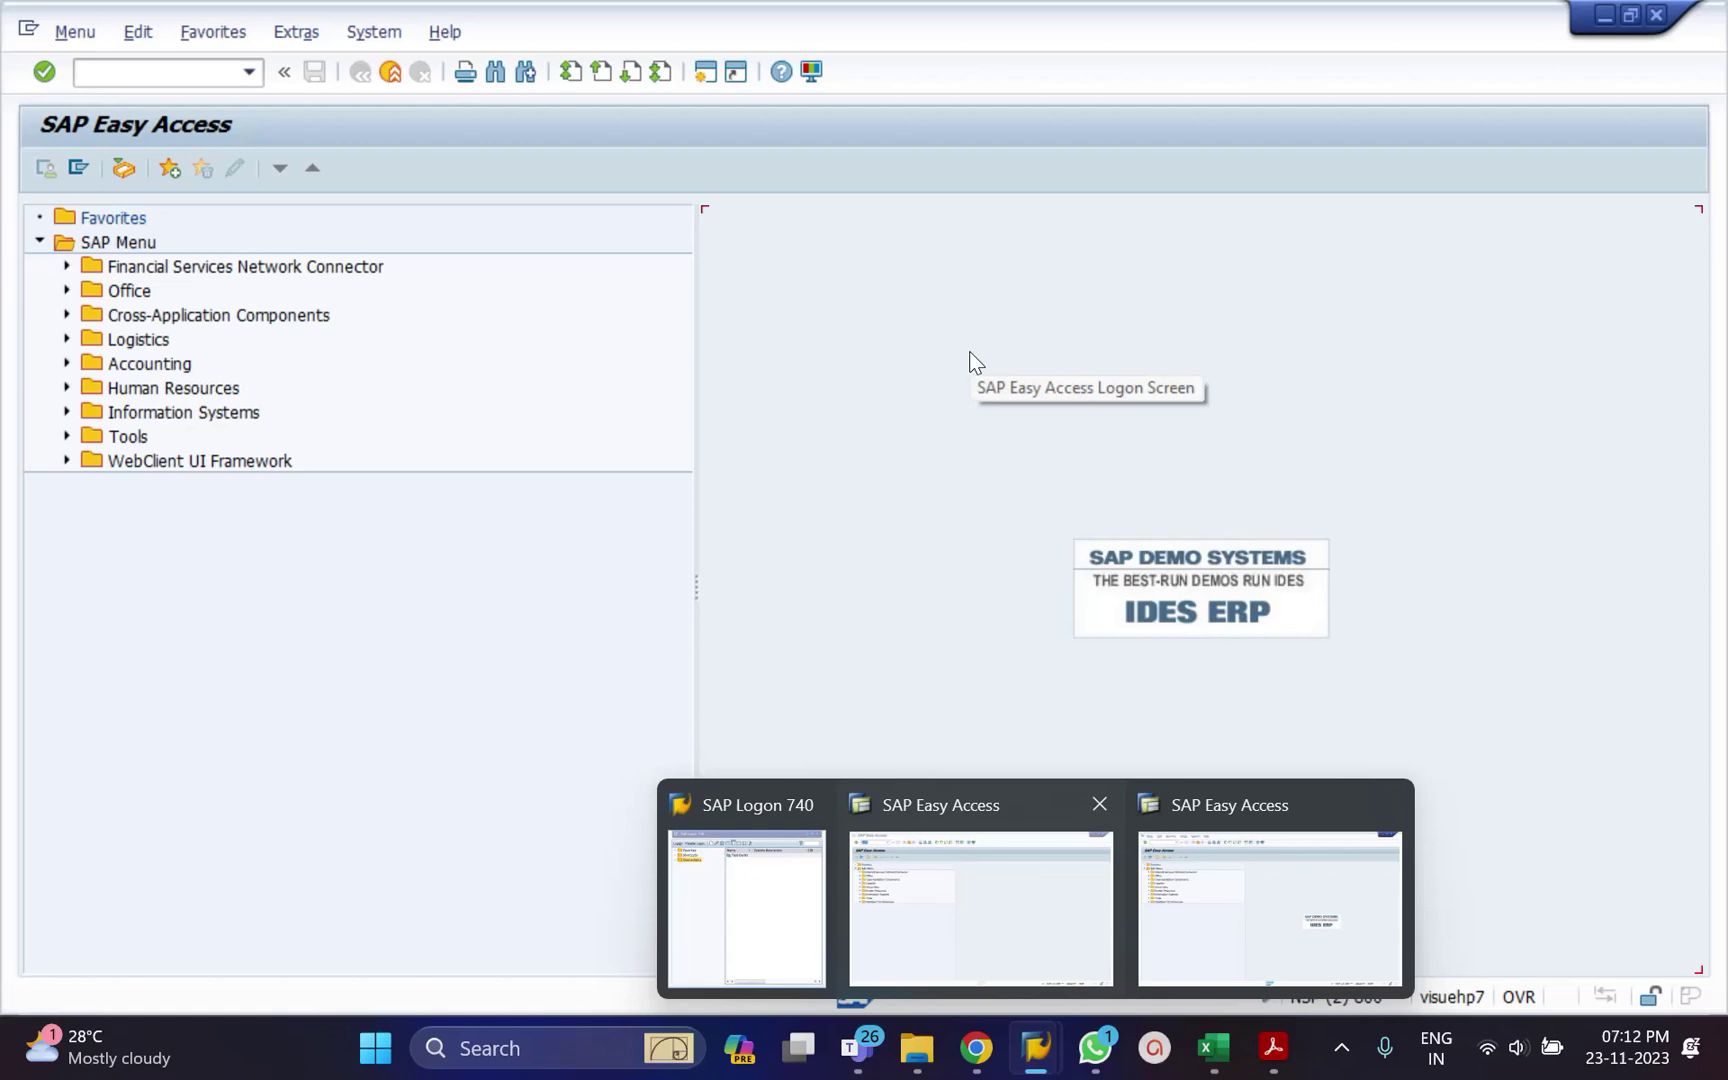
Run transaction pa30 to reach the HR master data screen.
click(148, 80)
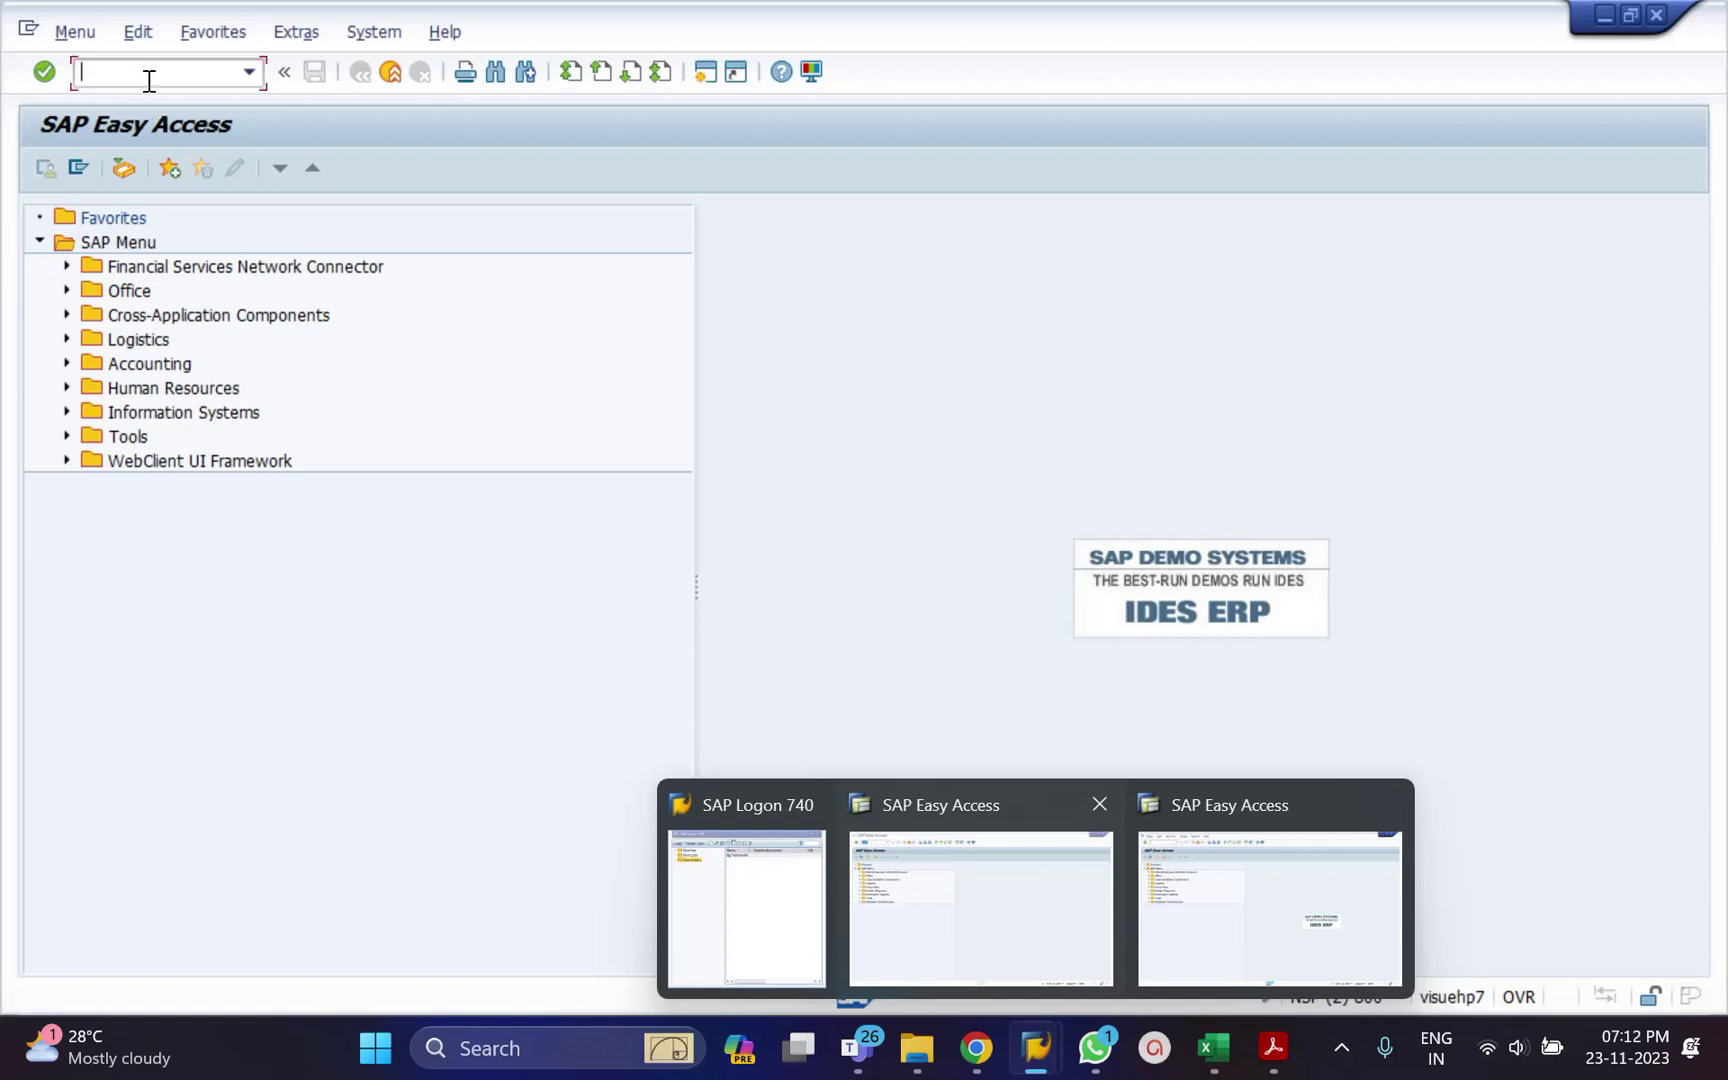
text(pa30)
key(Return)
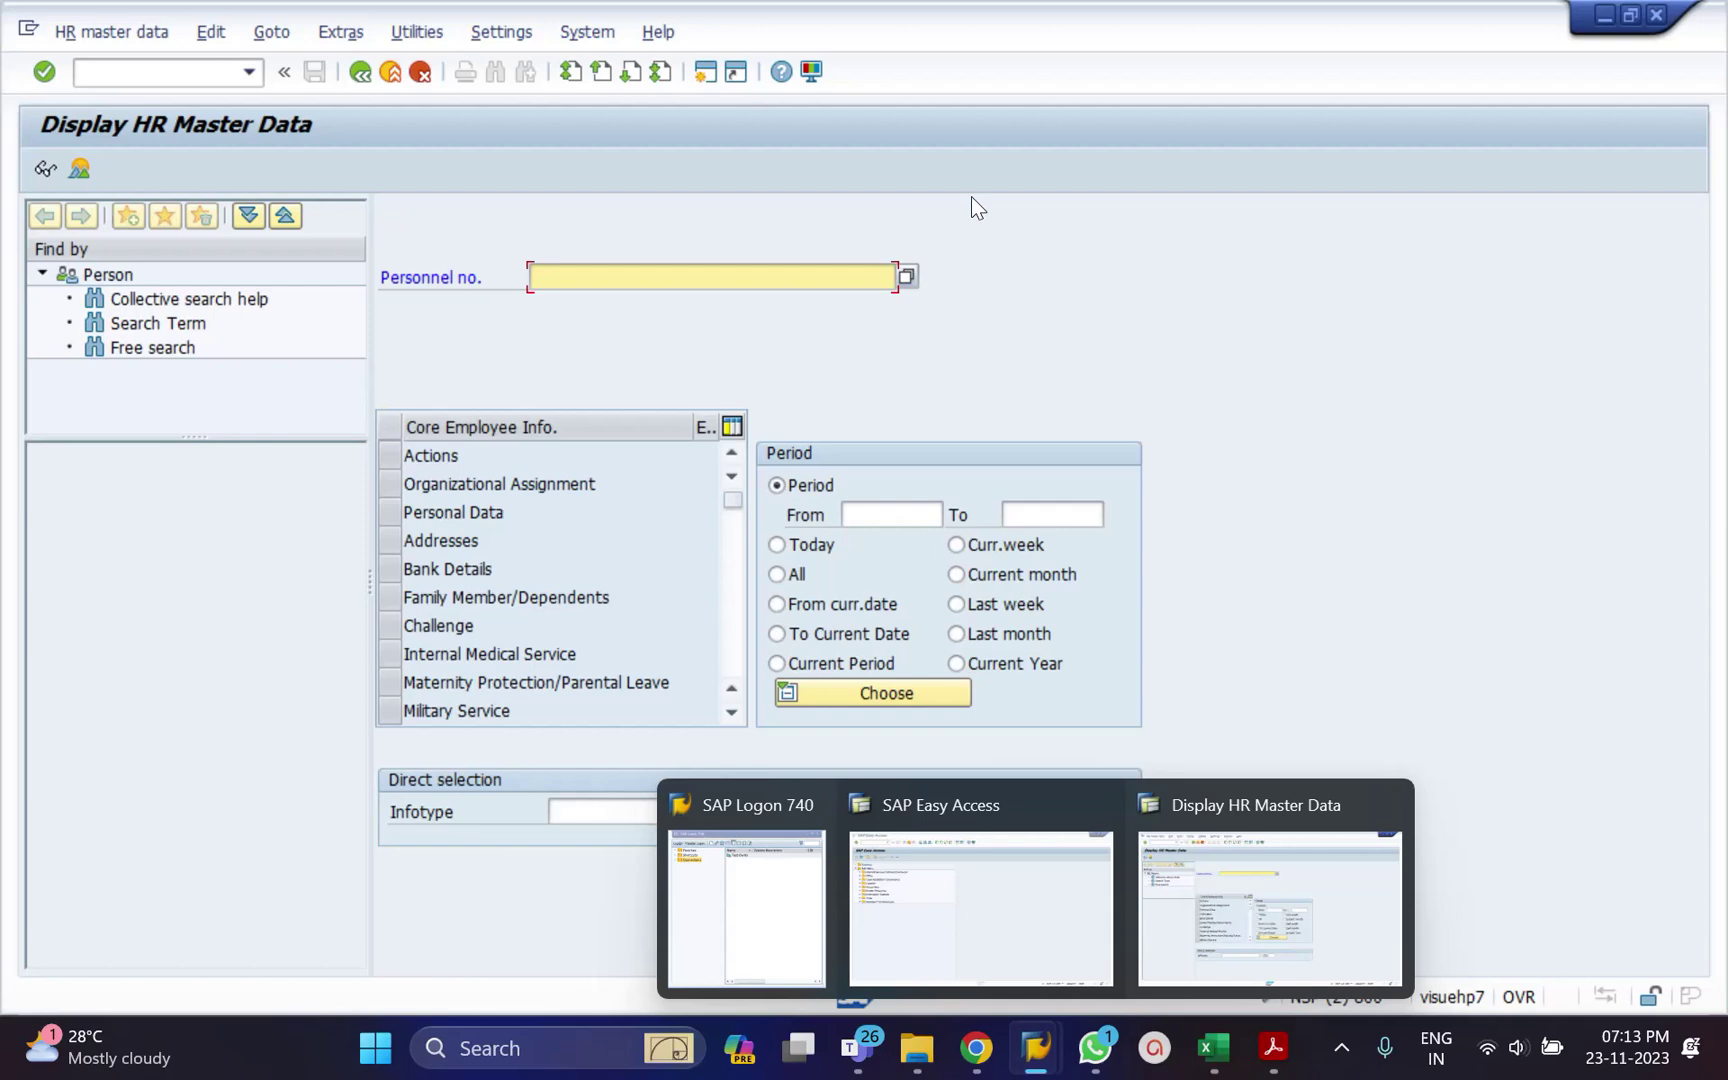
Load the second recently used employee's master data (Titan Permanent, Frankfurt, Human Resources).
click(604, 280)
key(Down)
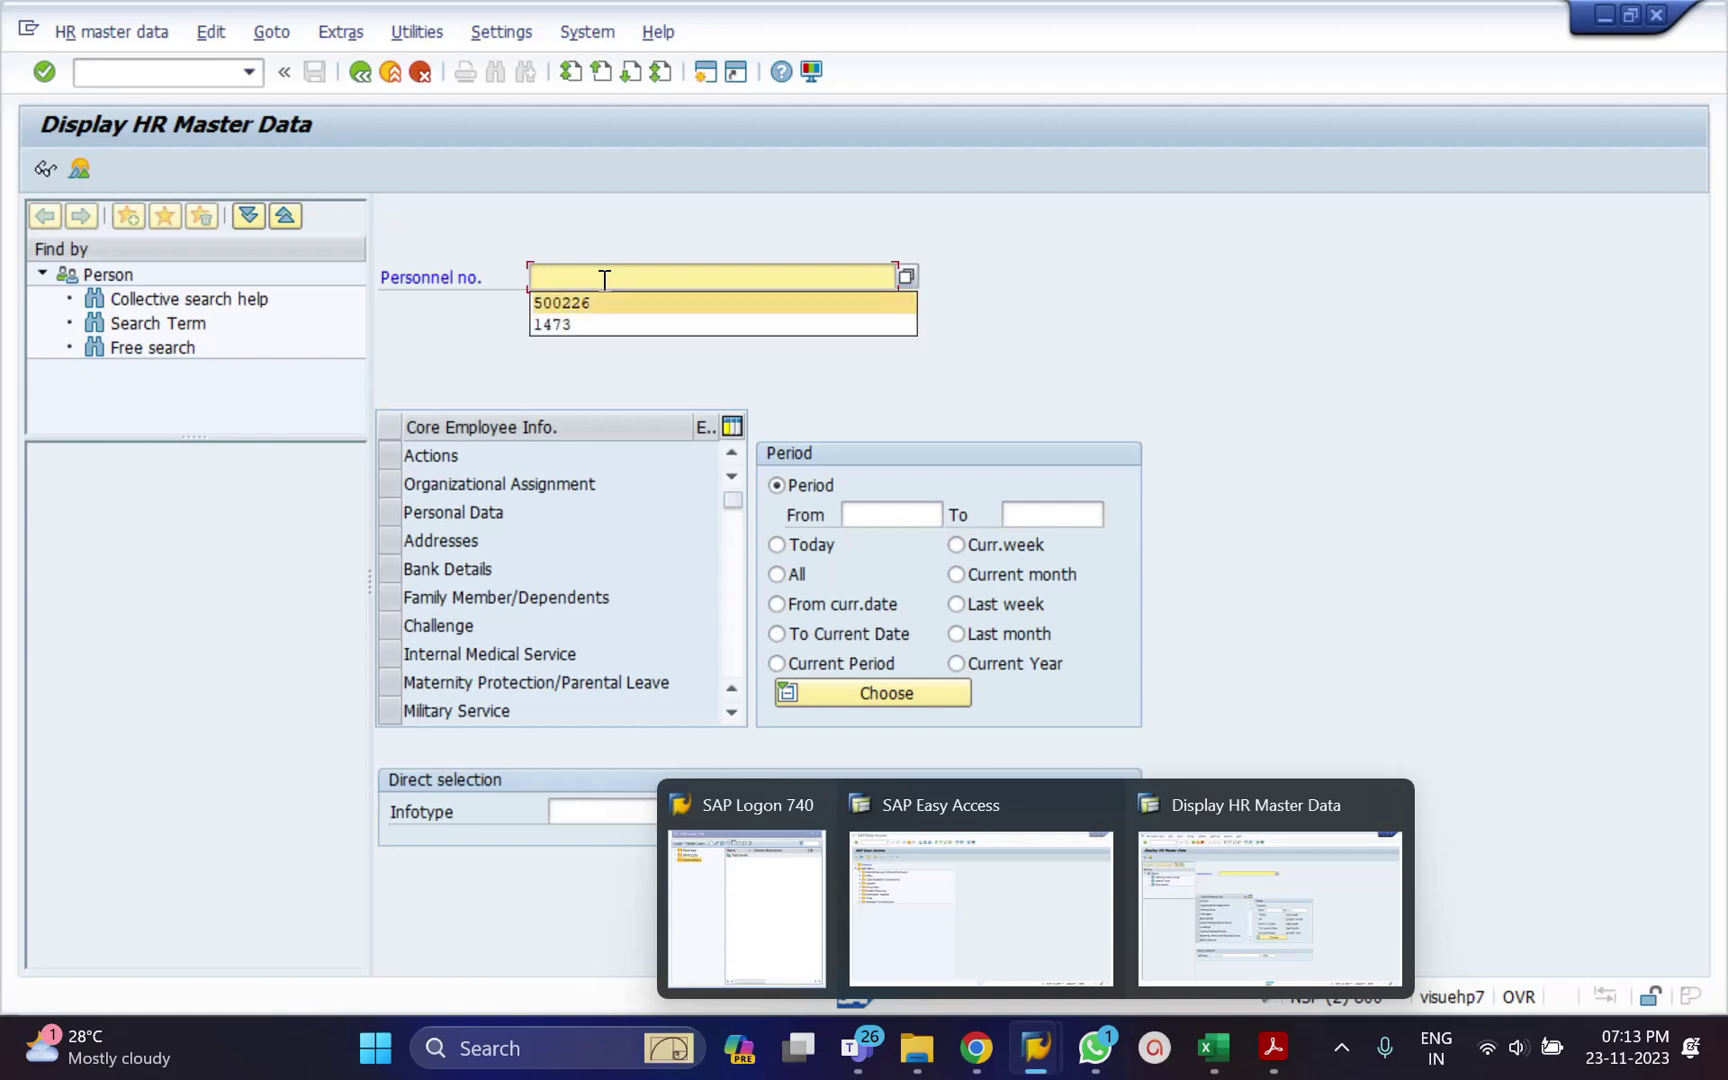
key(Down)
key(Return)
key(Return)
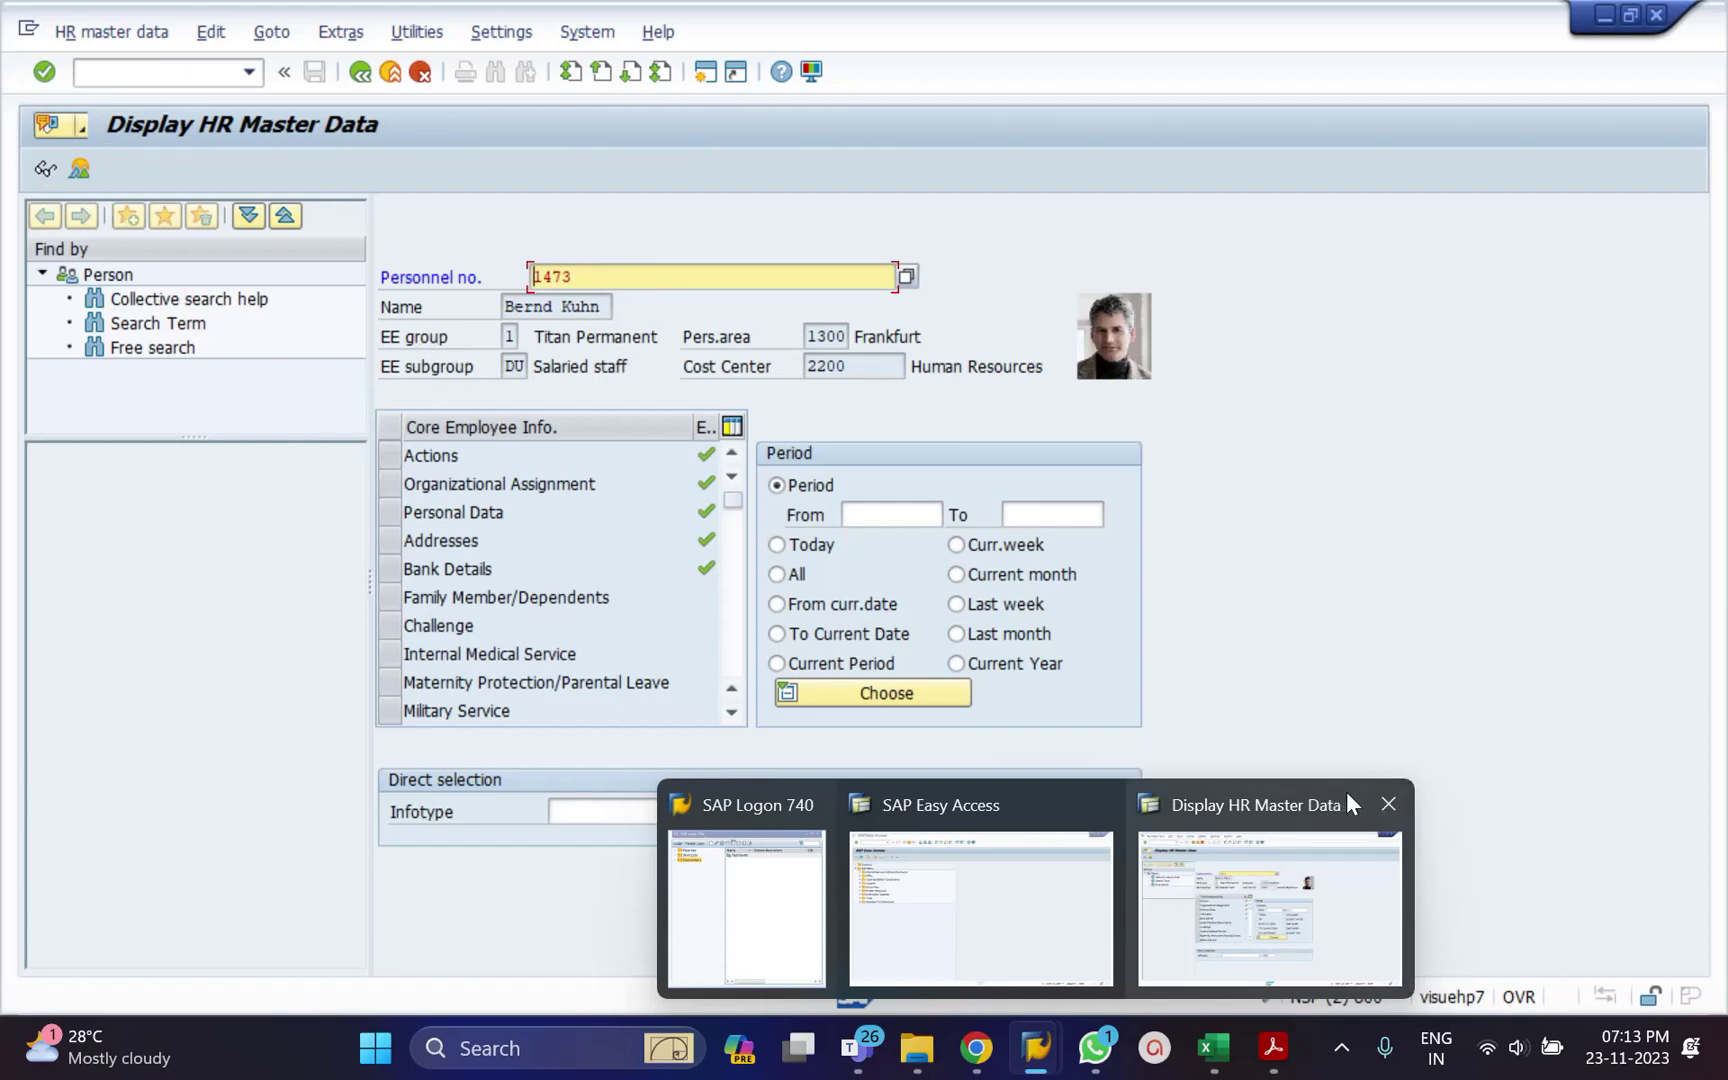
click(649, 281)
click(600, 310)
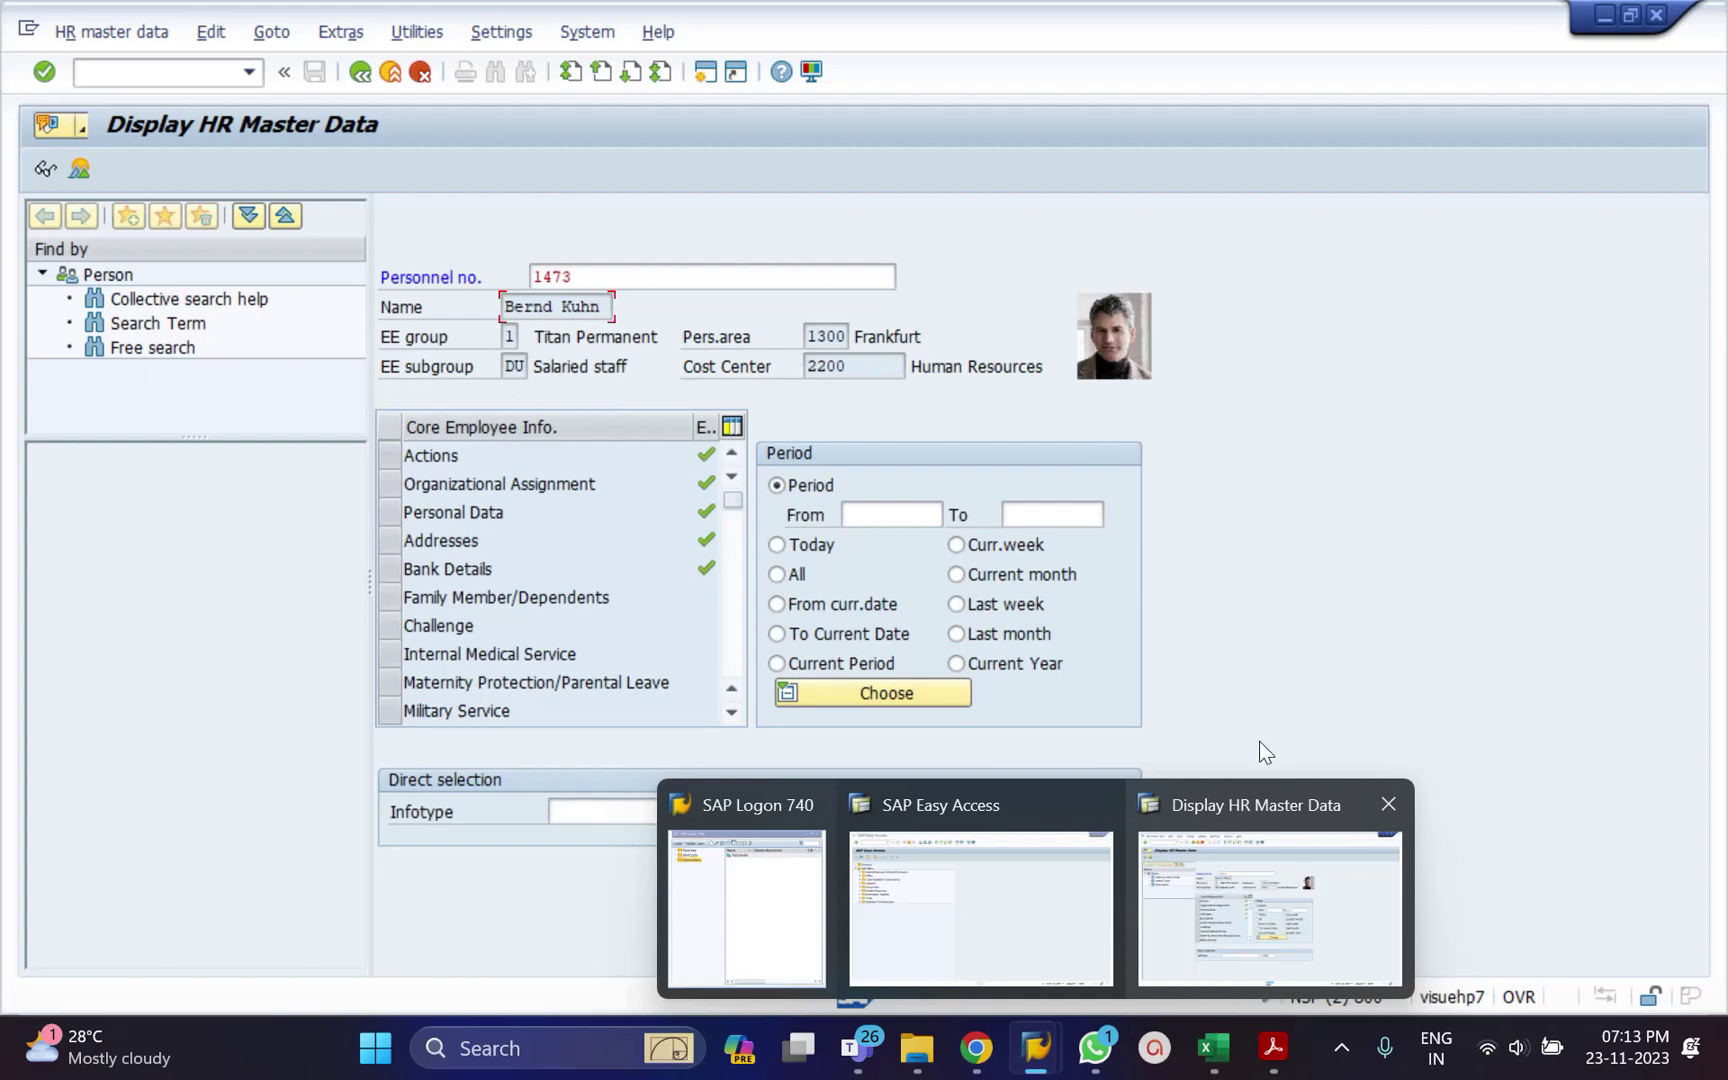
click(1237, 822)
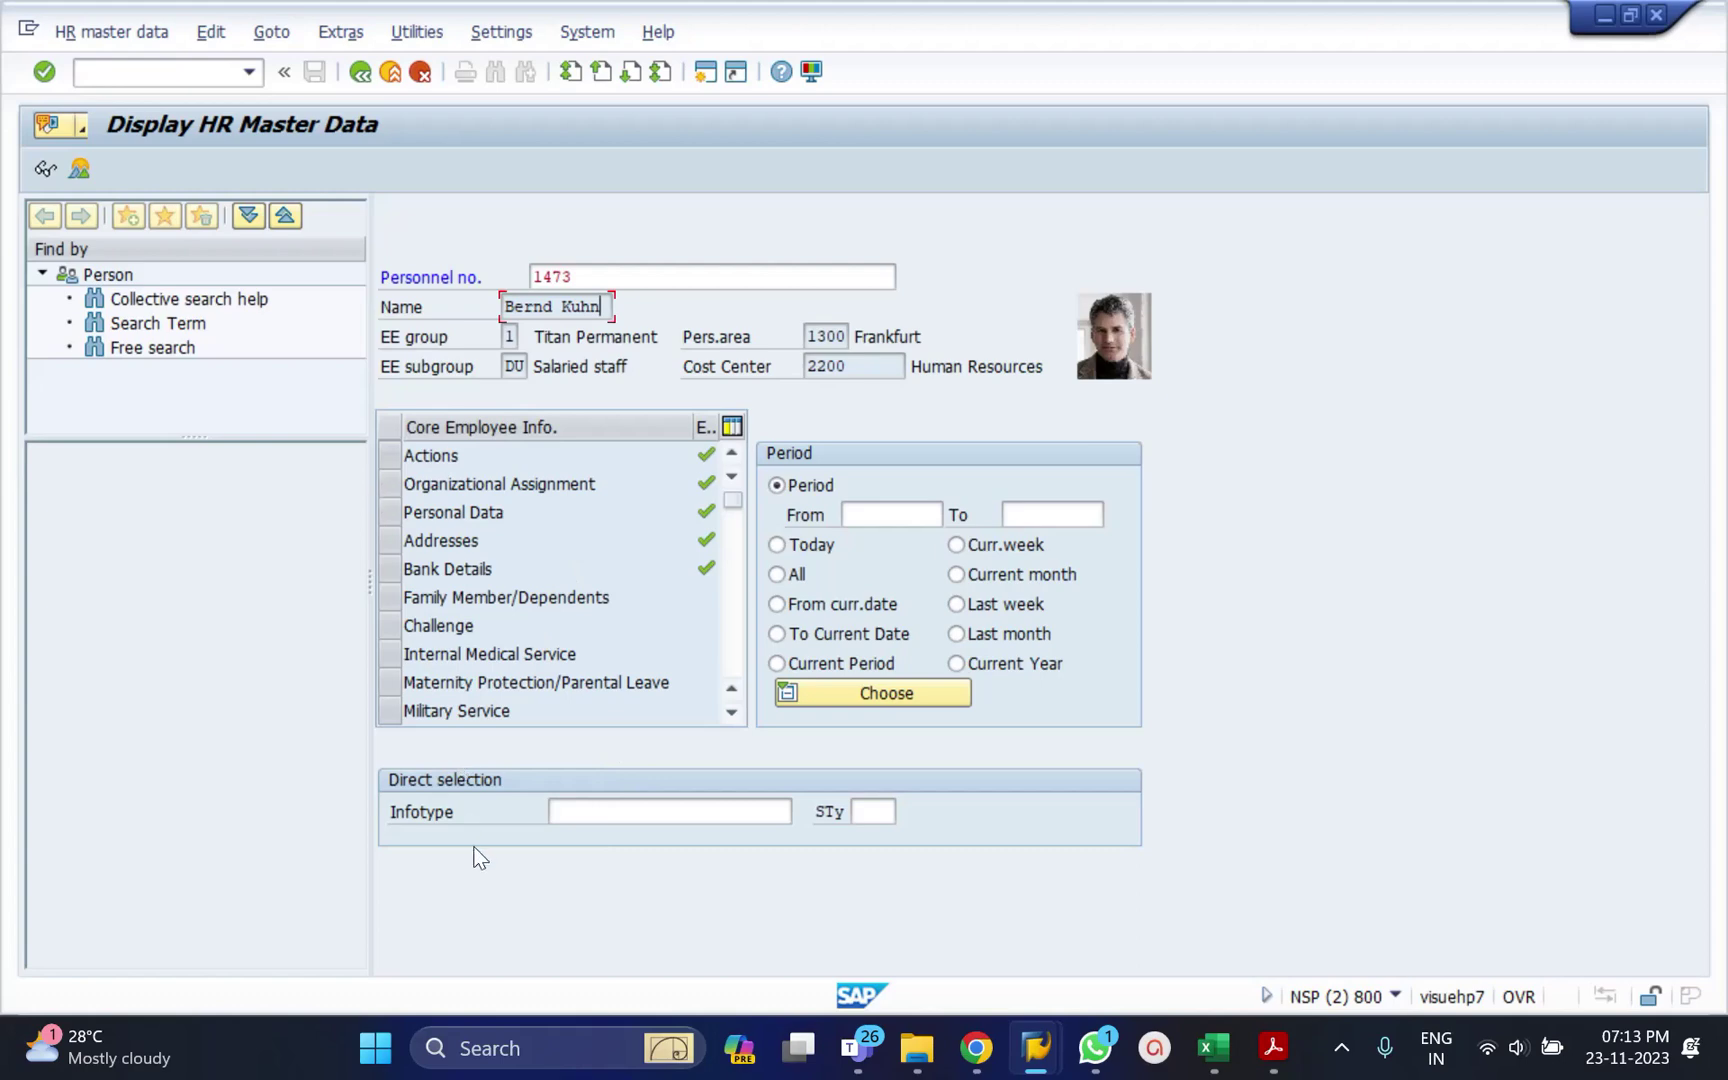
click(564, 808)
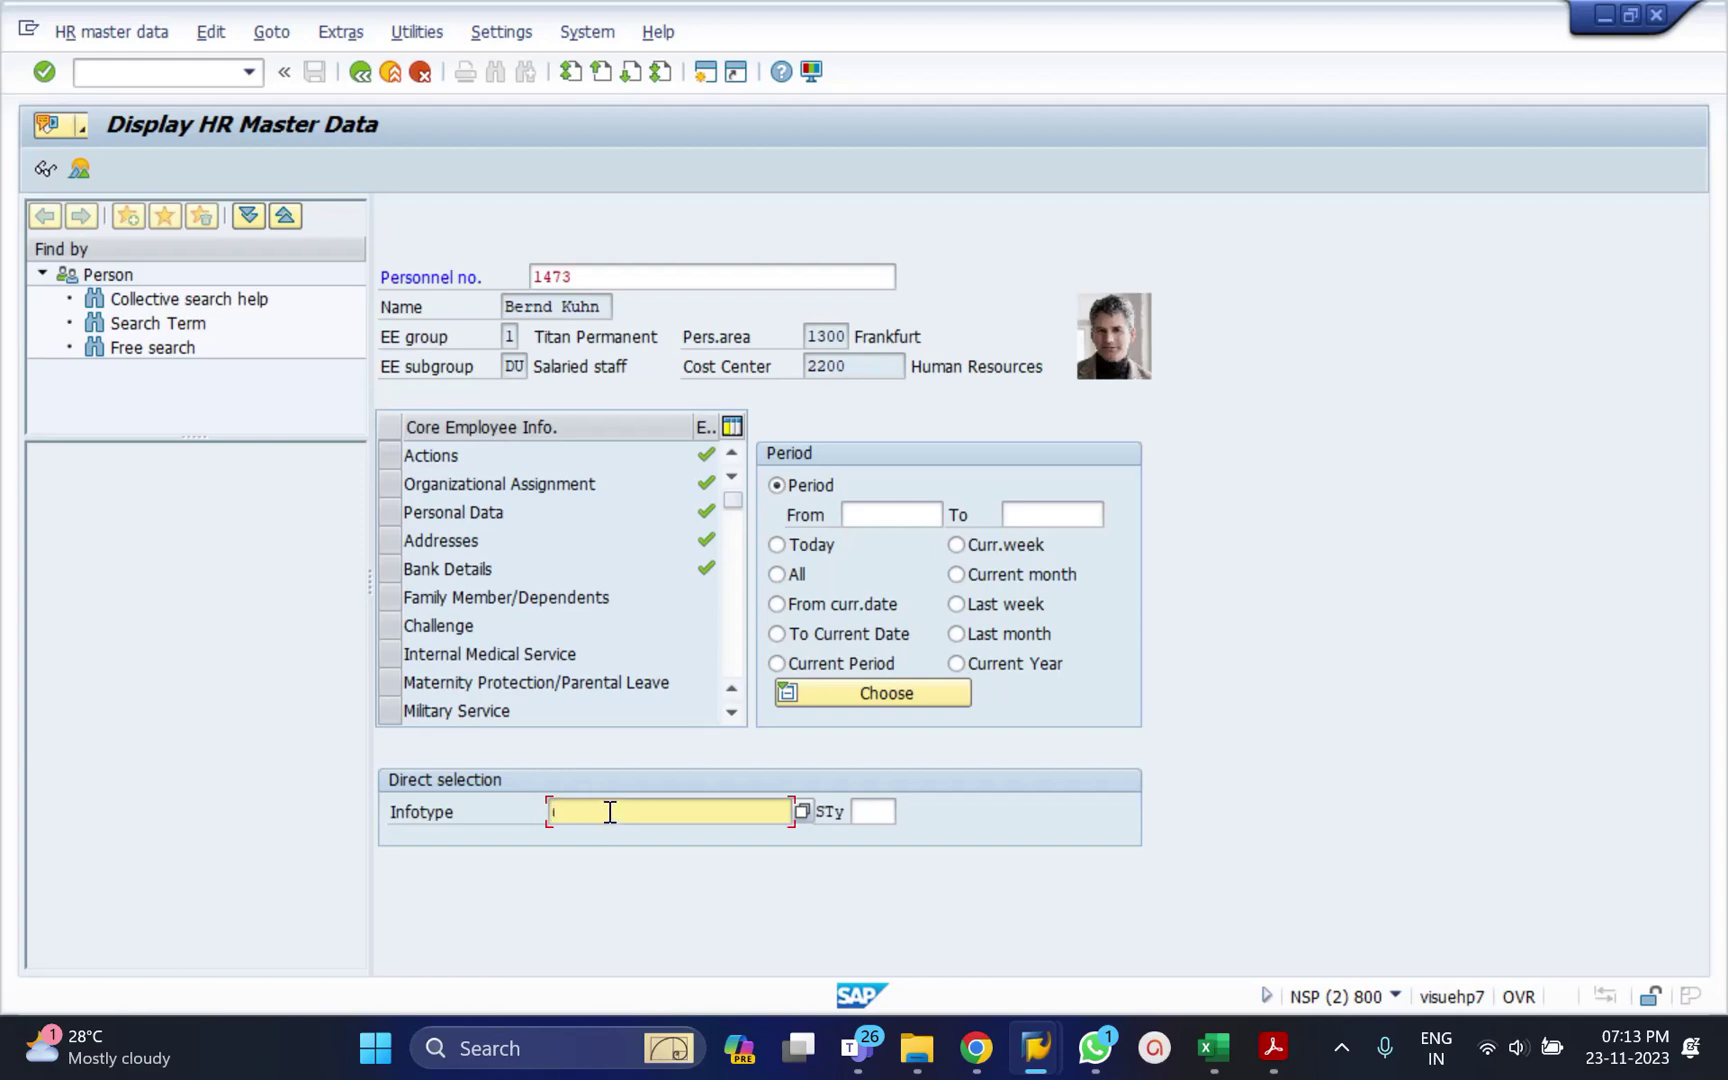
Set the direct selection infotype to 6 (Addresses), leaving the subtype blank.
text(6)
key(Return)
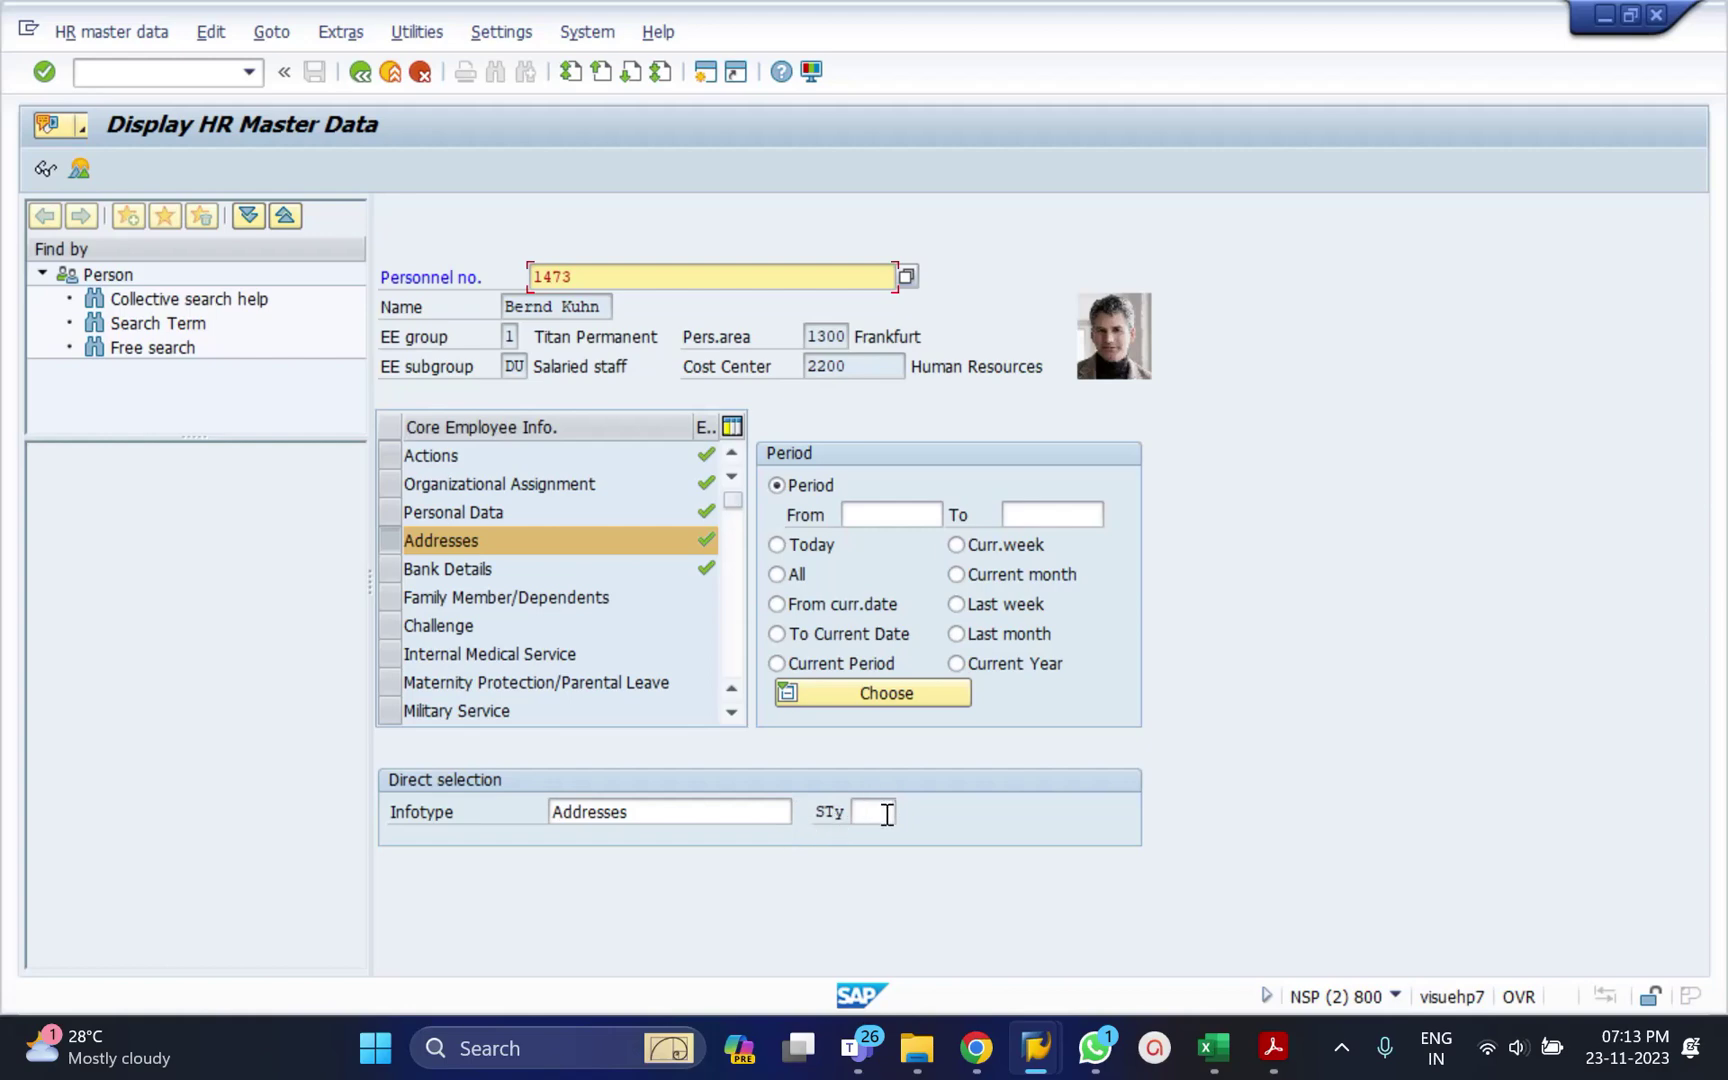
click(880, 813)
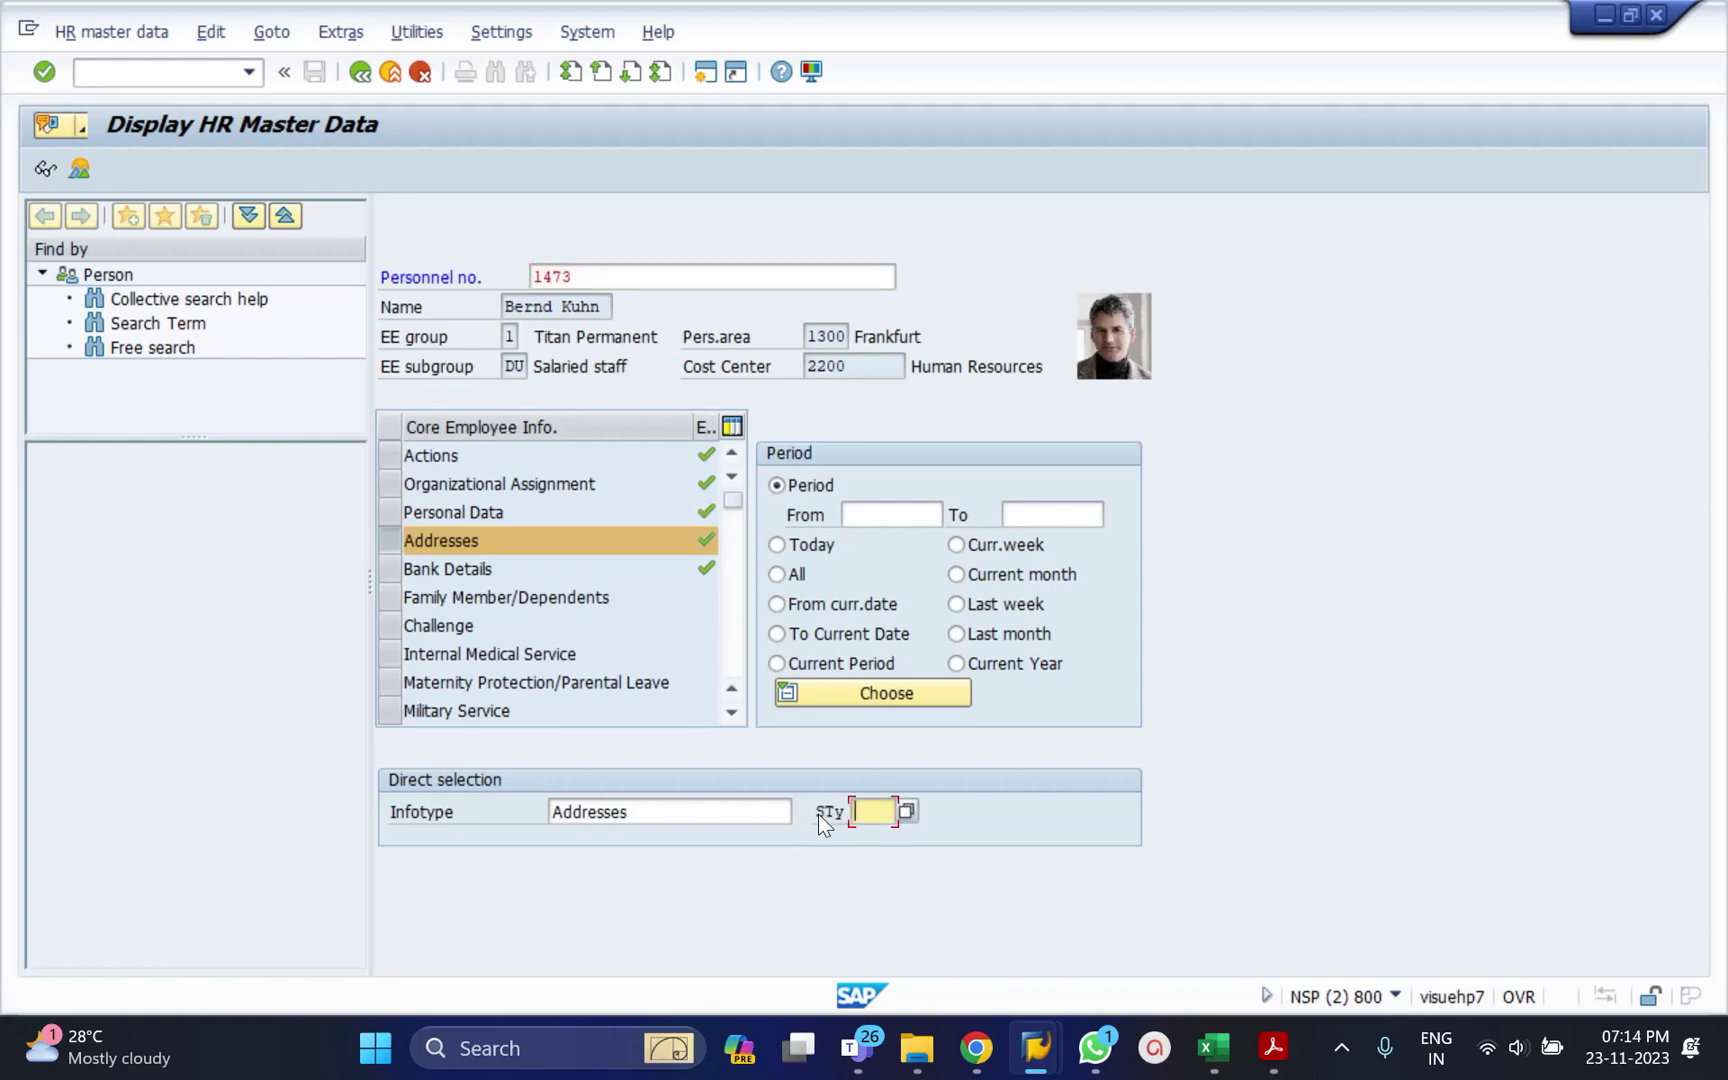
Choose subtype Permanent residence and display the employee's Heidelberg address.
click(909, 814)
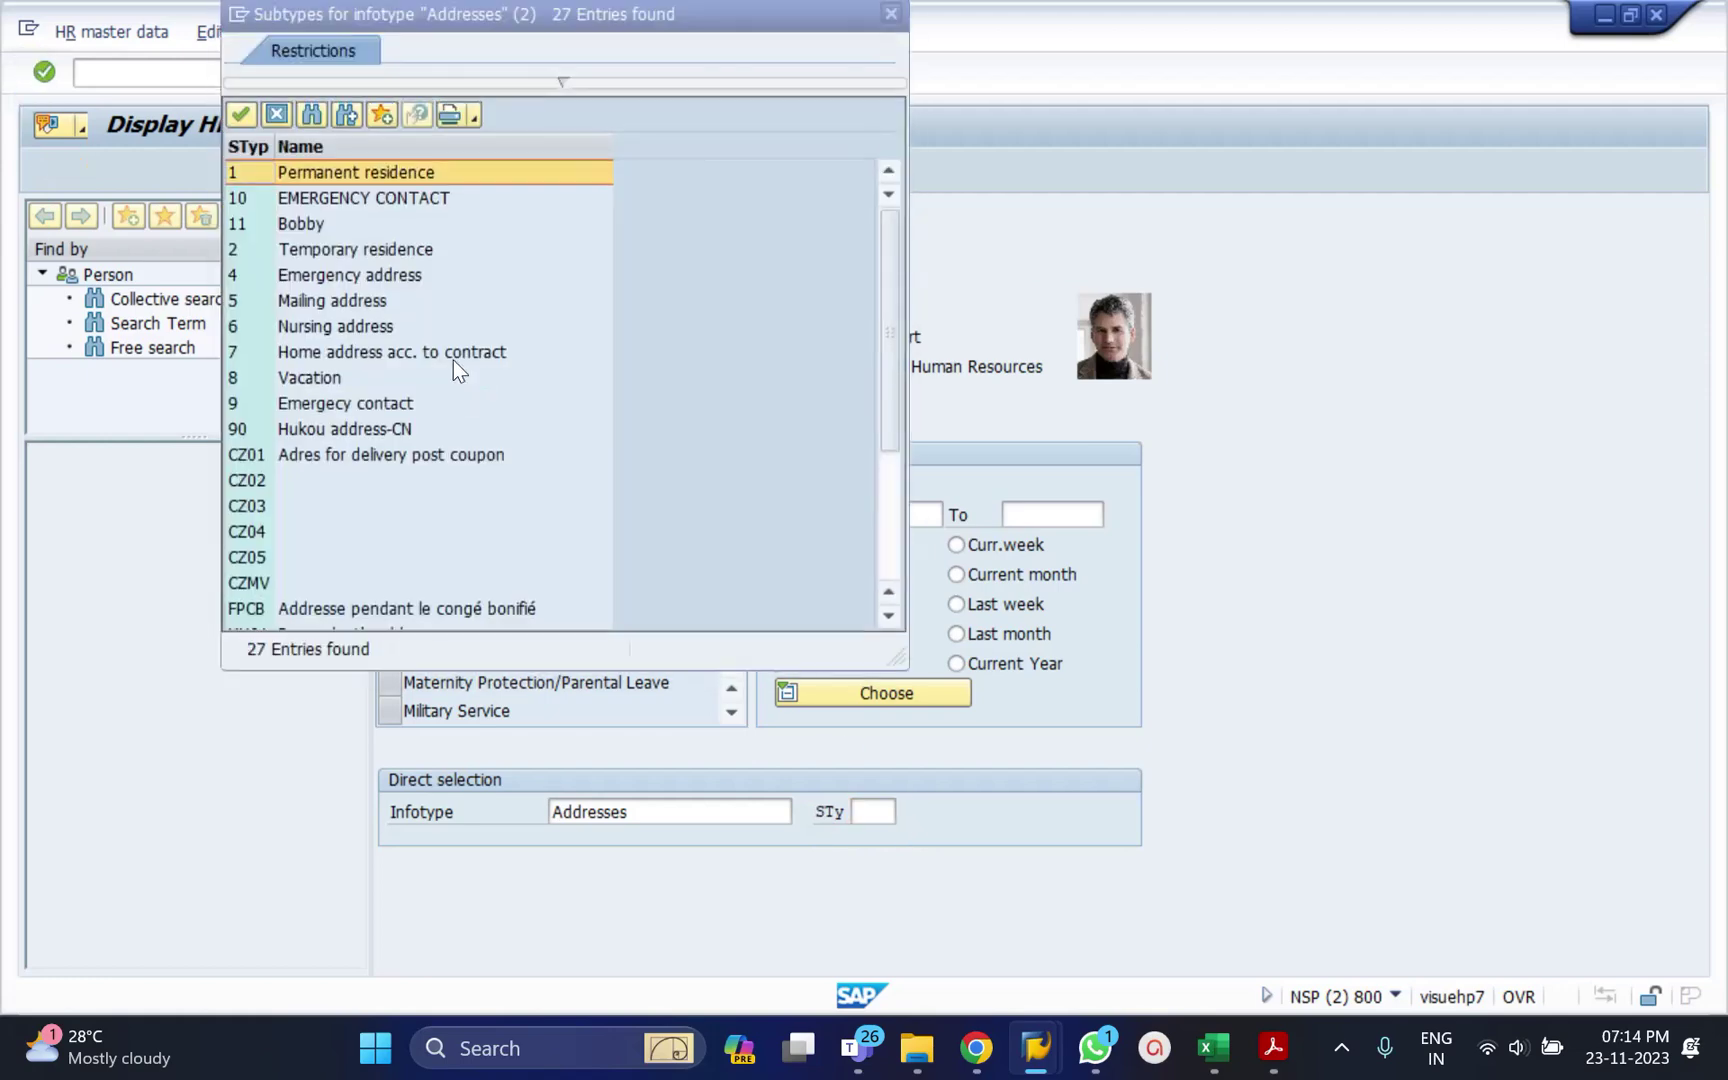
double_click(381, 176)
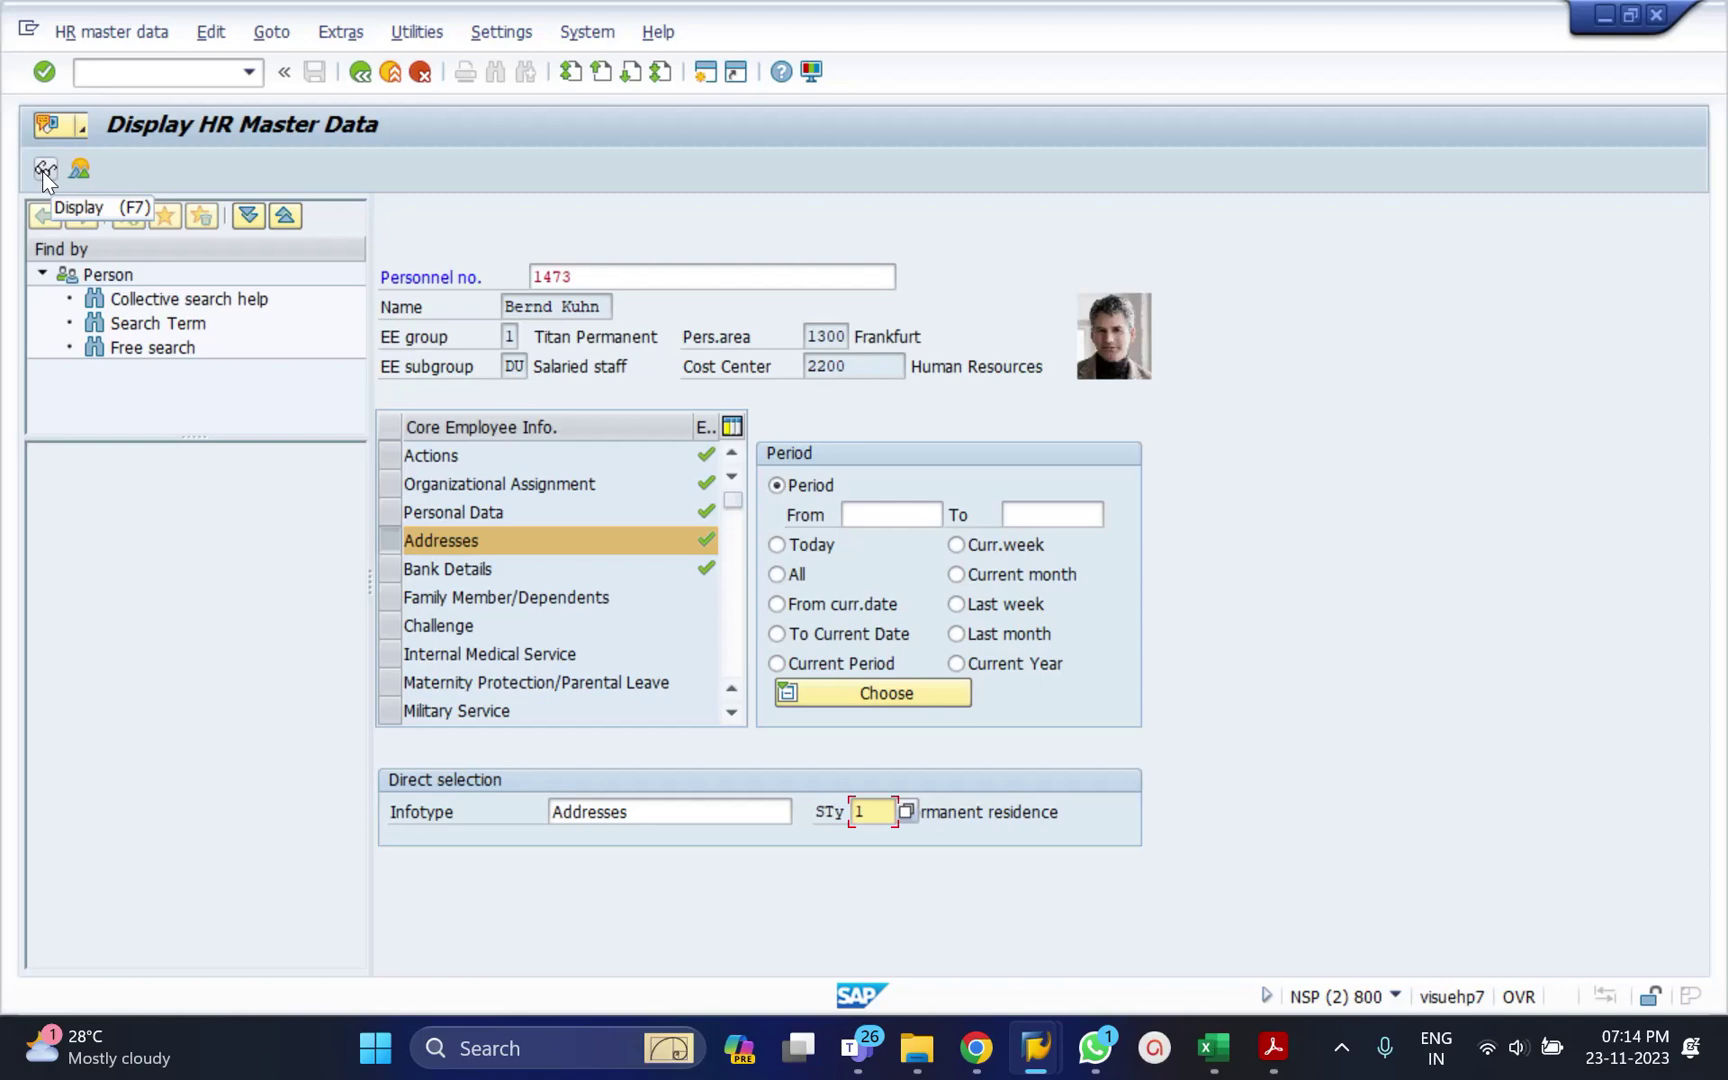
click(44, 172)
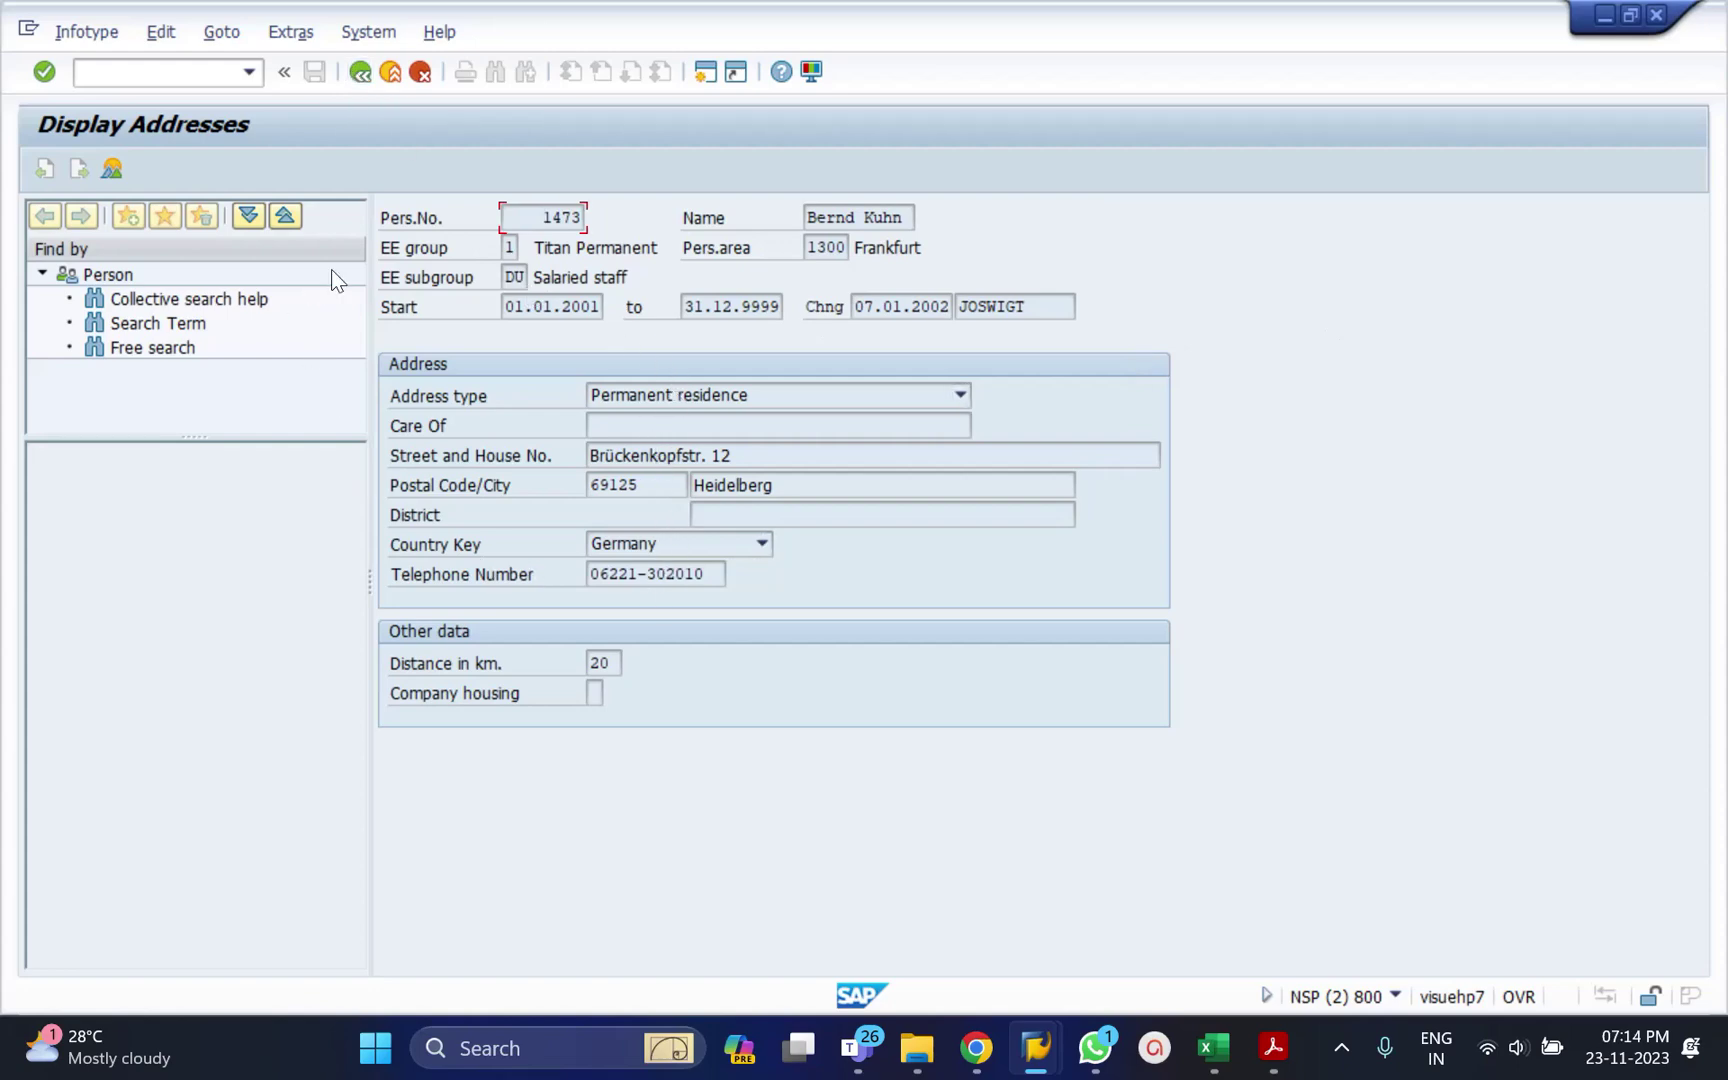
Return to the overview and change the direct selection infotype from Addresses to 2, Personal Data.
click(360, 71)
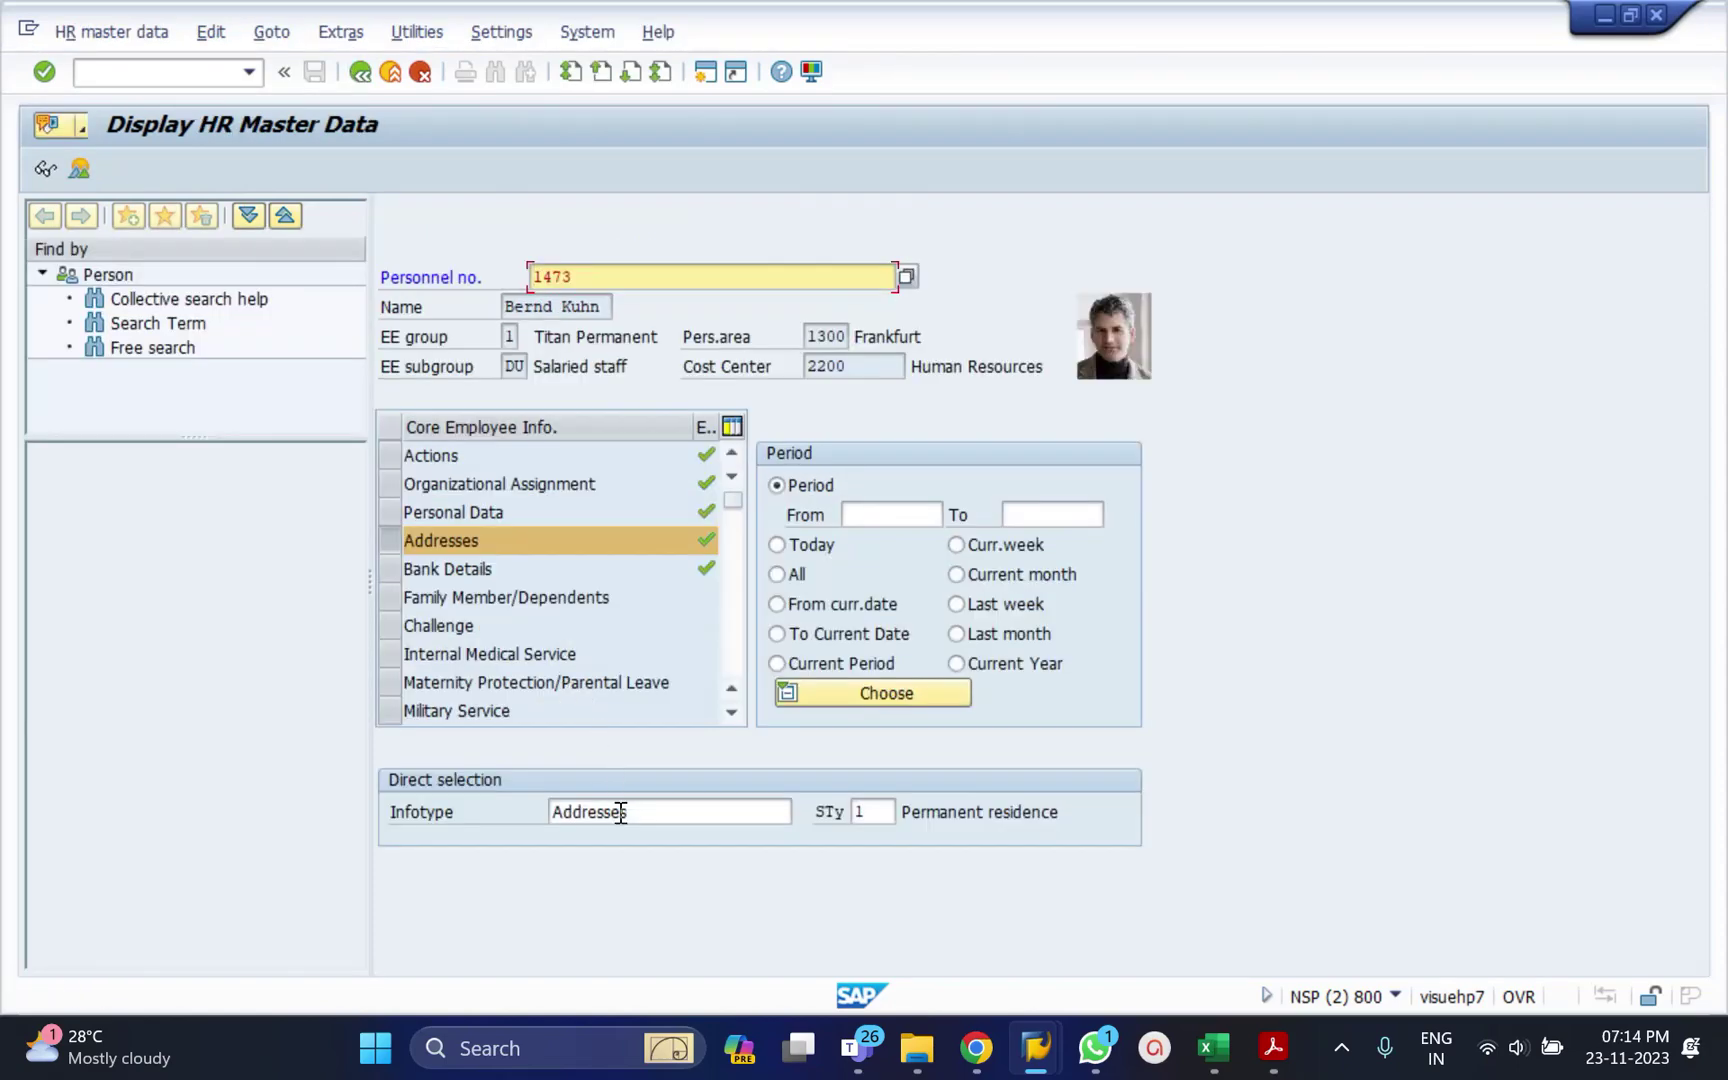
click(620, 812)
double_click(620, 812)
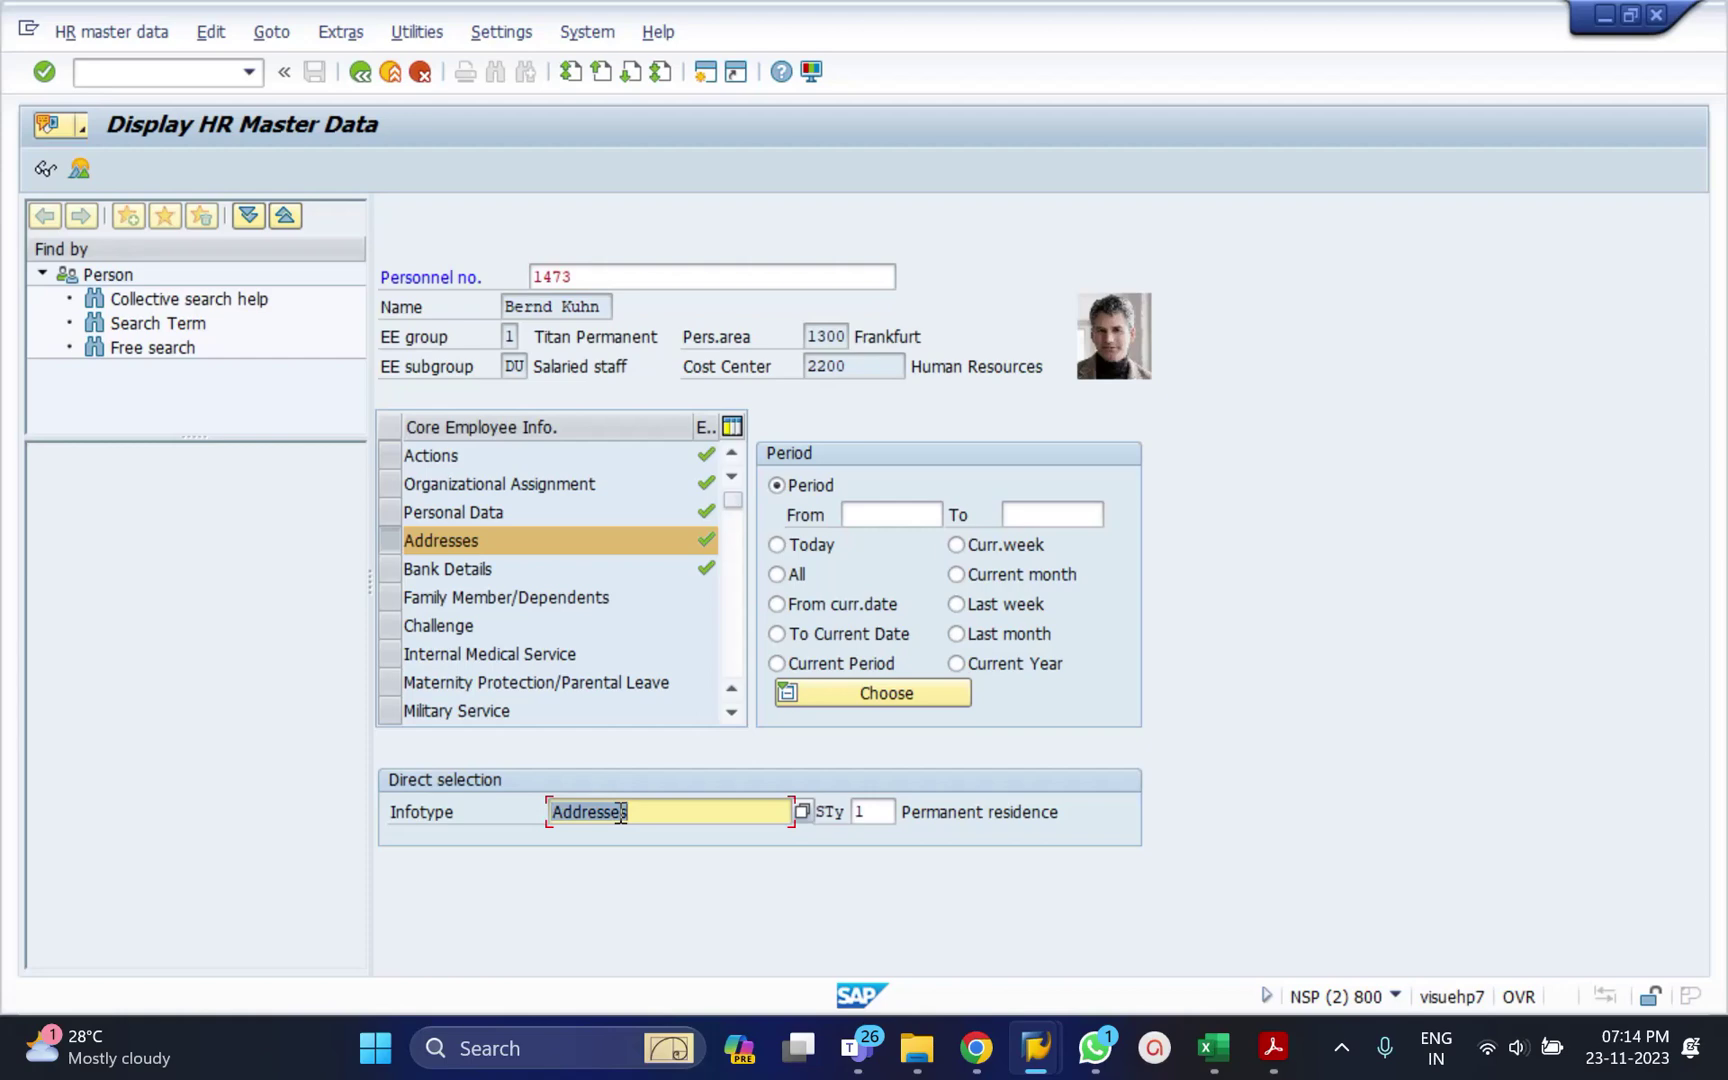
text(2)
key(Tab)
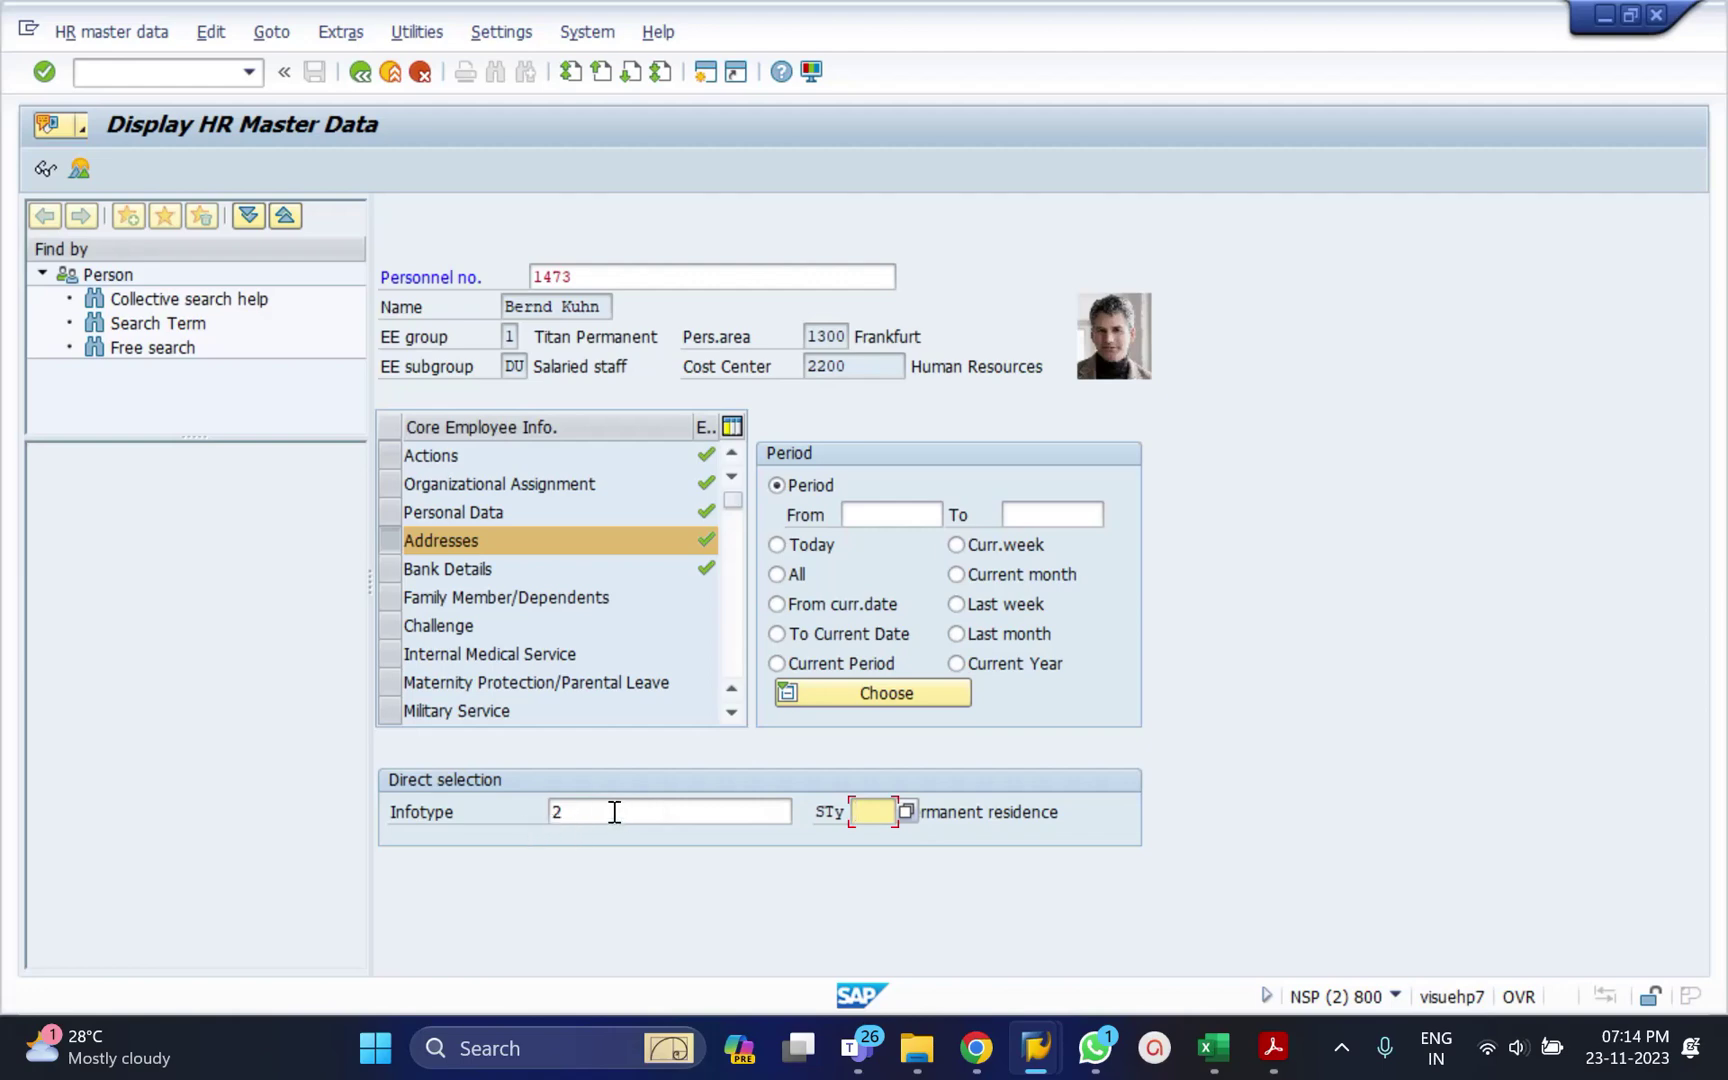
click(616, 812)
text(2)
key(Return)
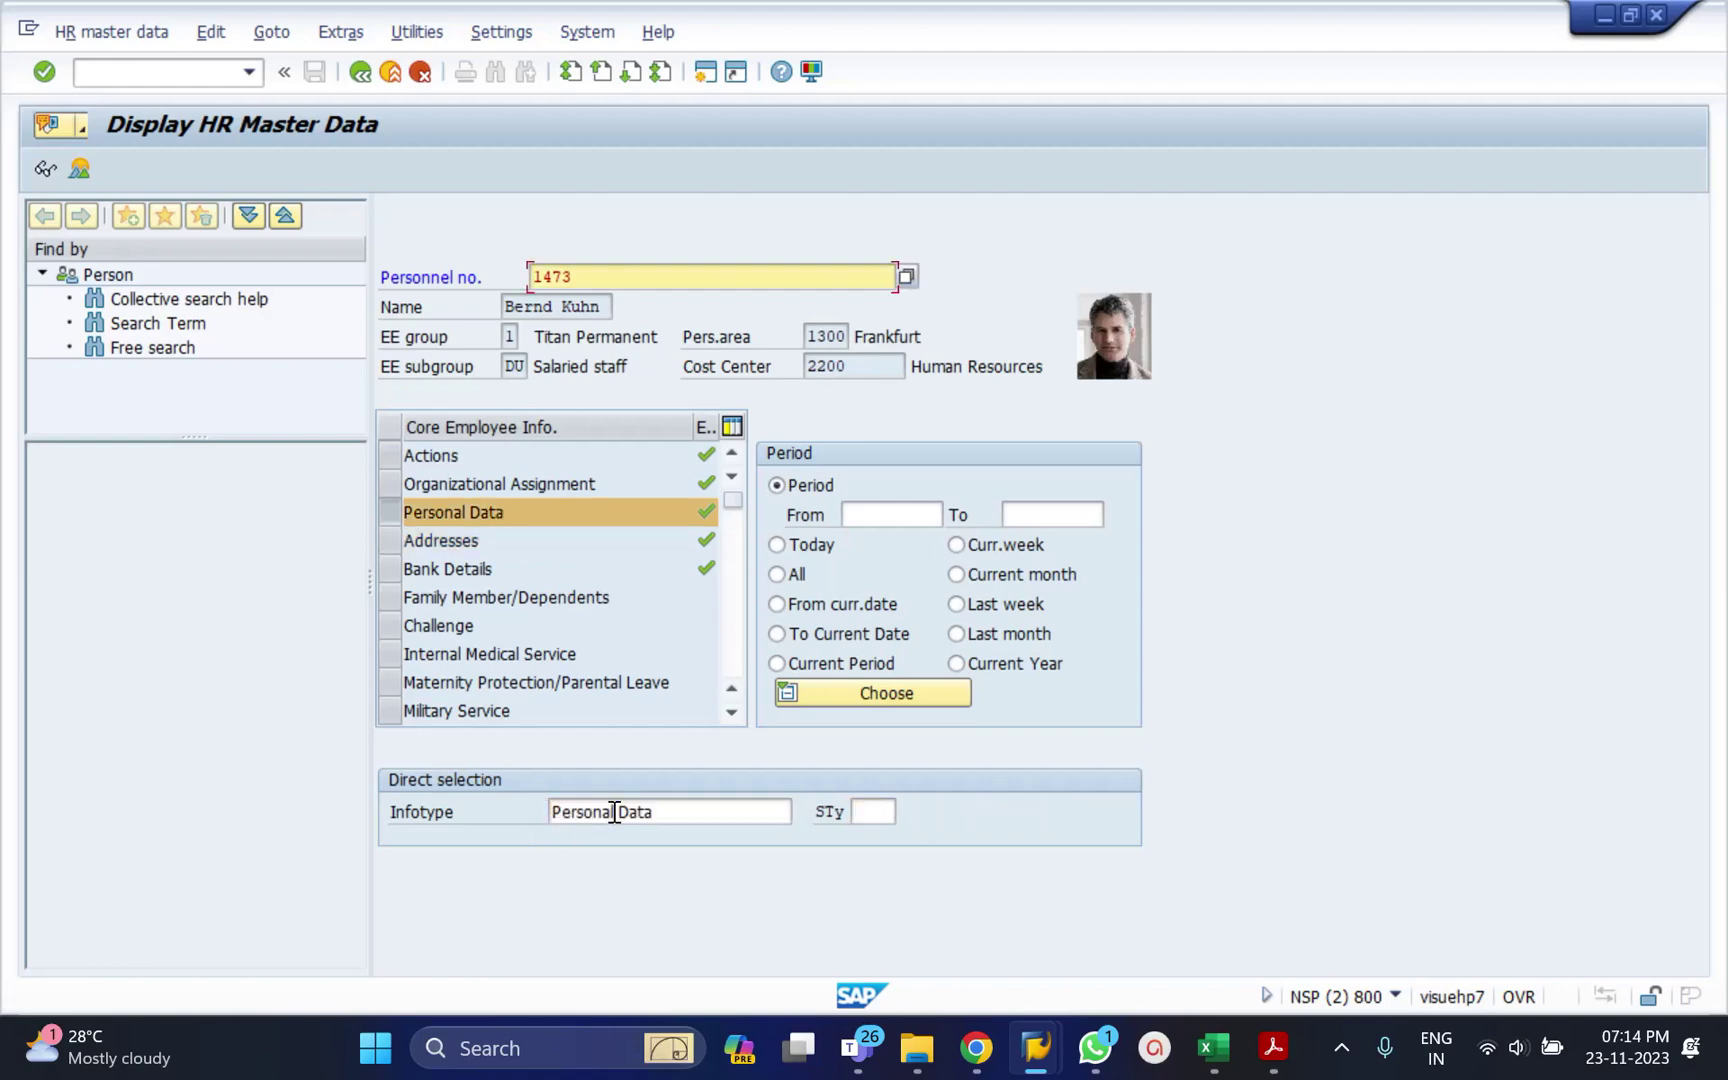
click(46, 168)
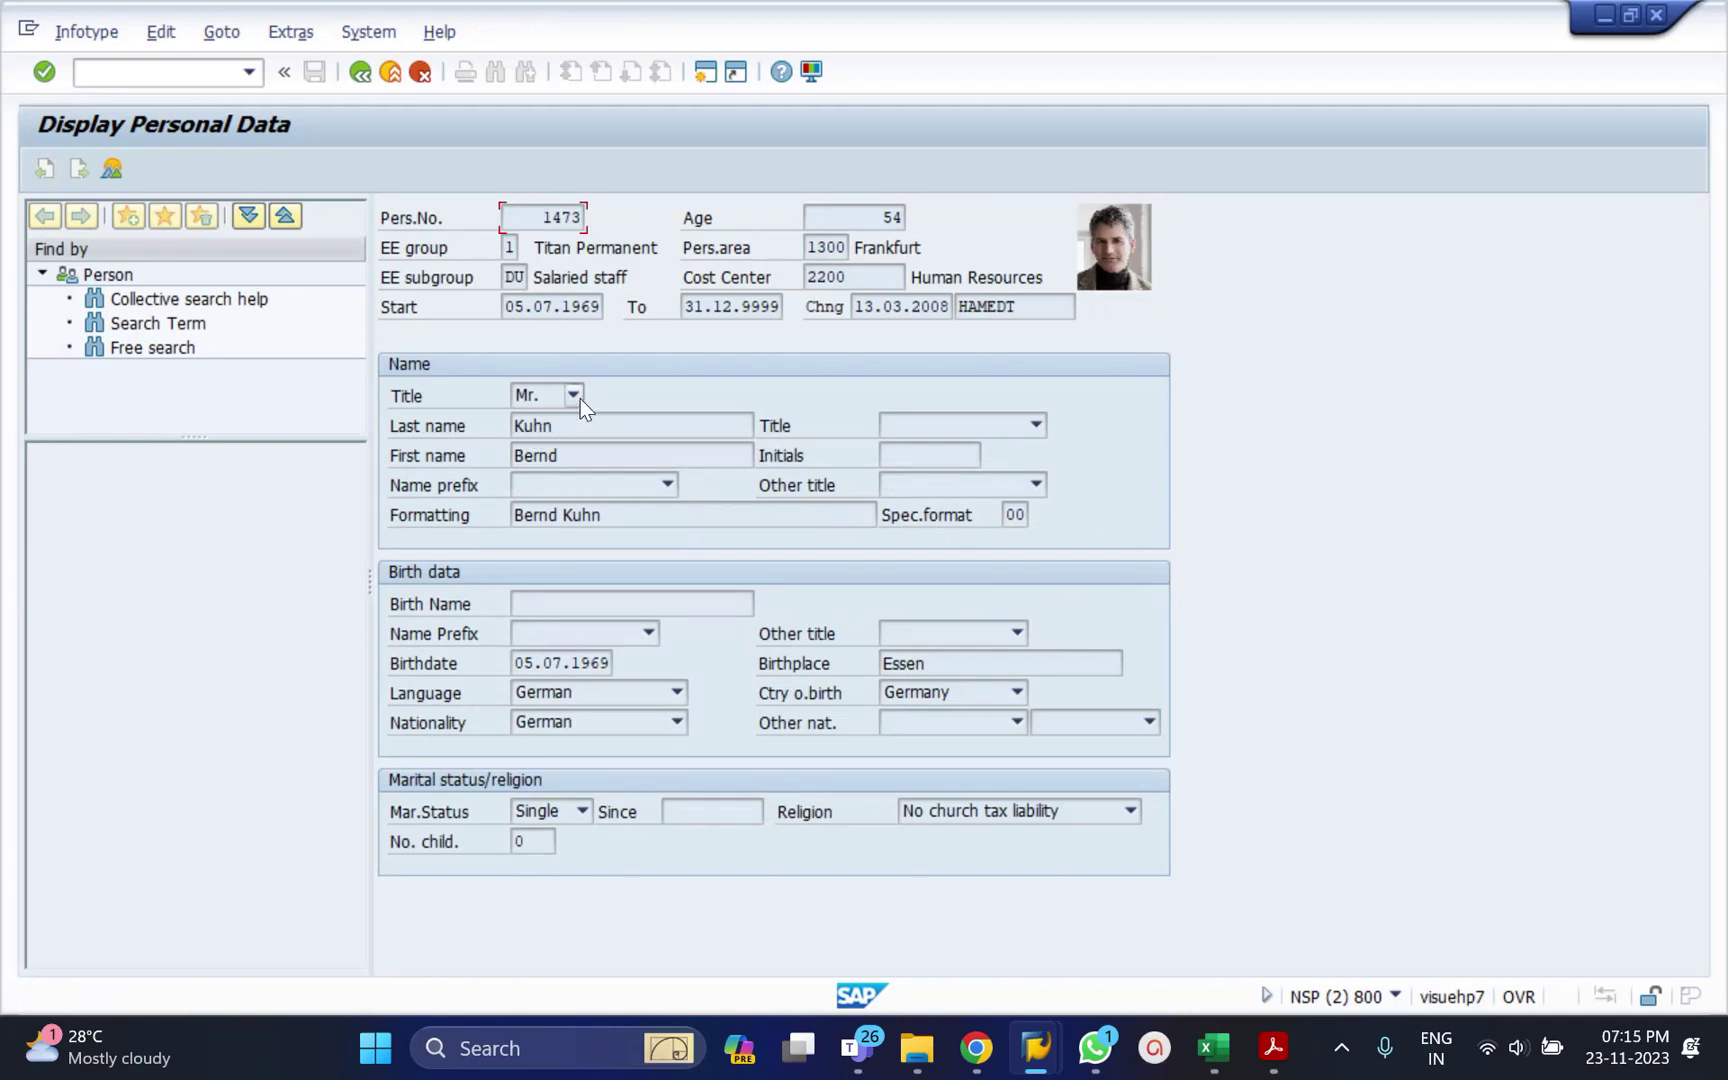
click(580, 398)
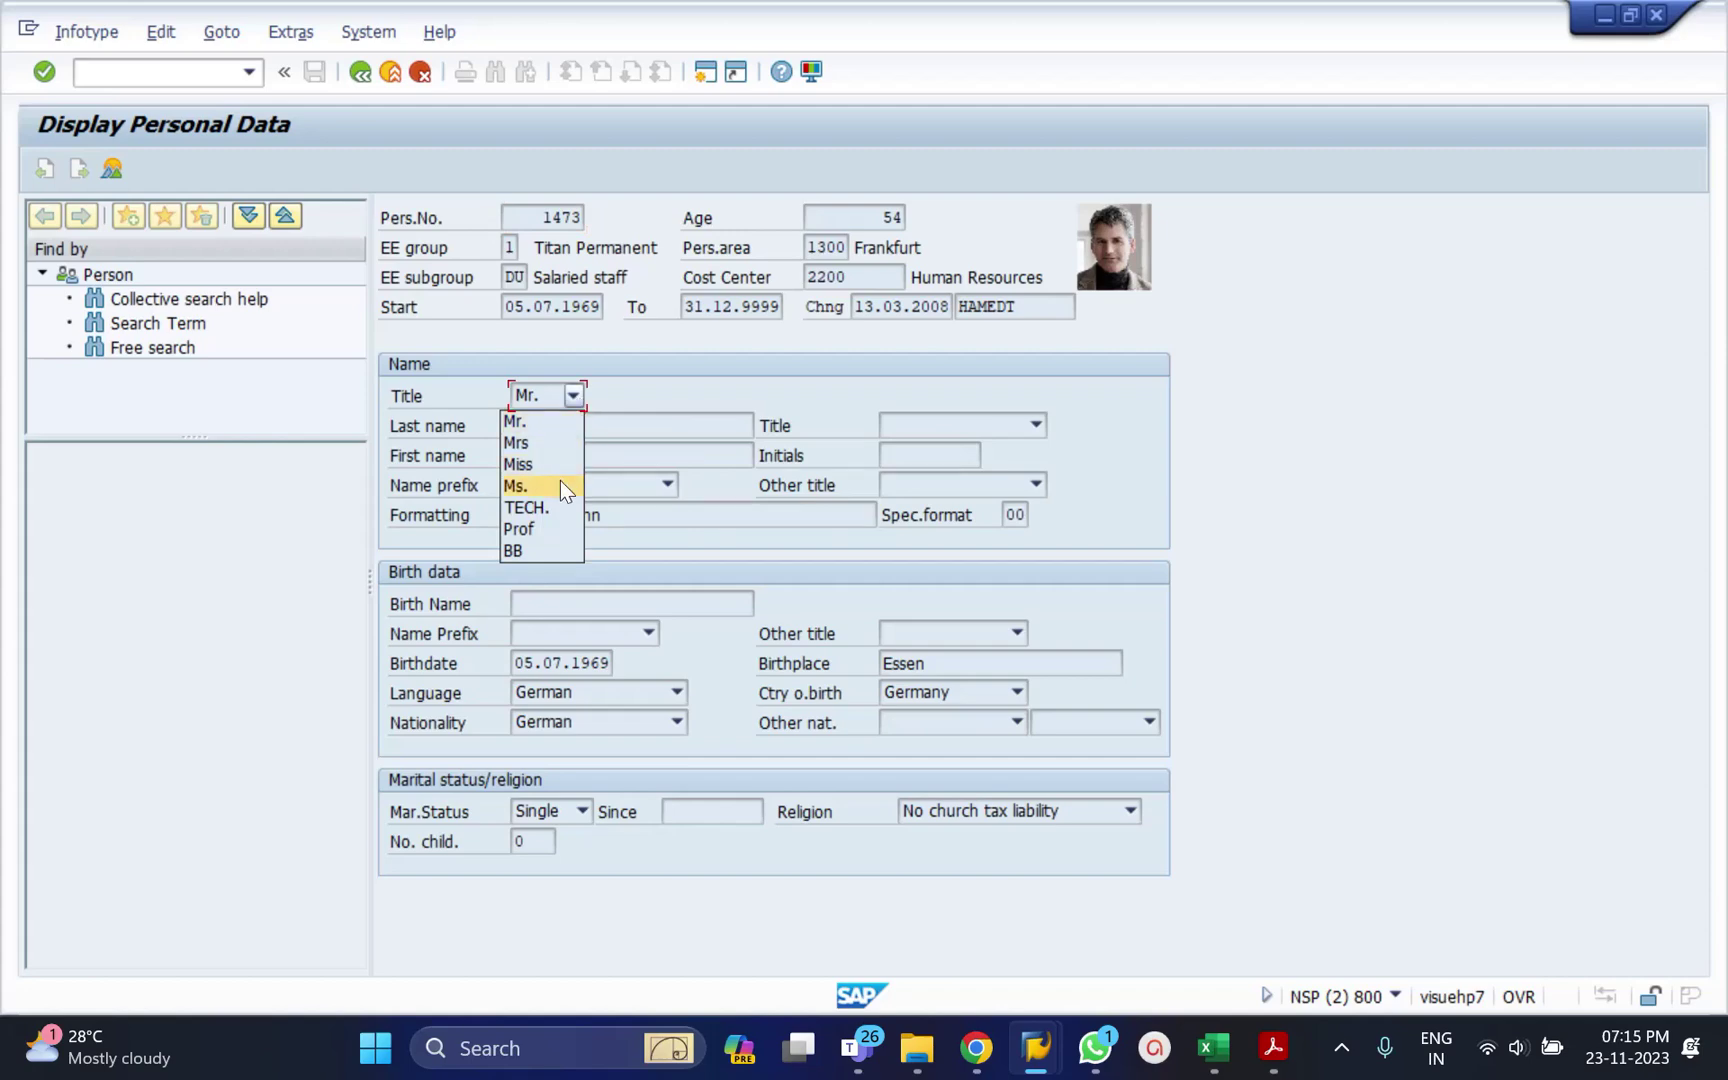
click(826, 393)
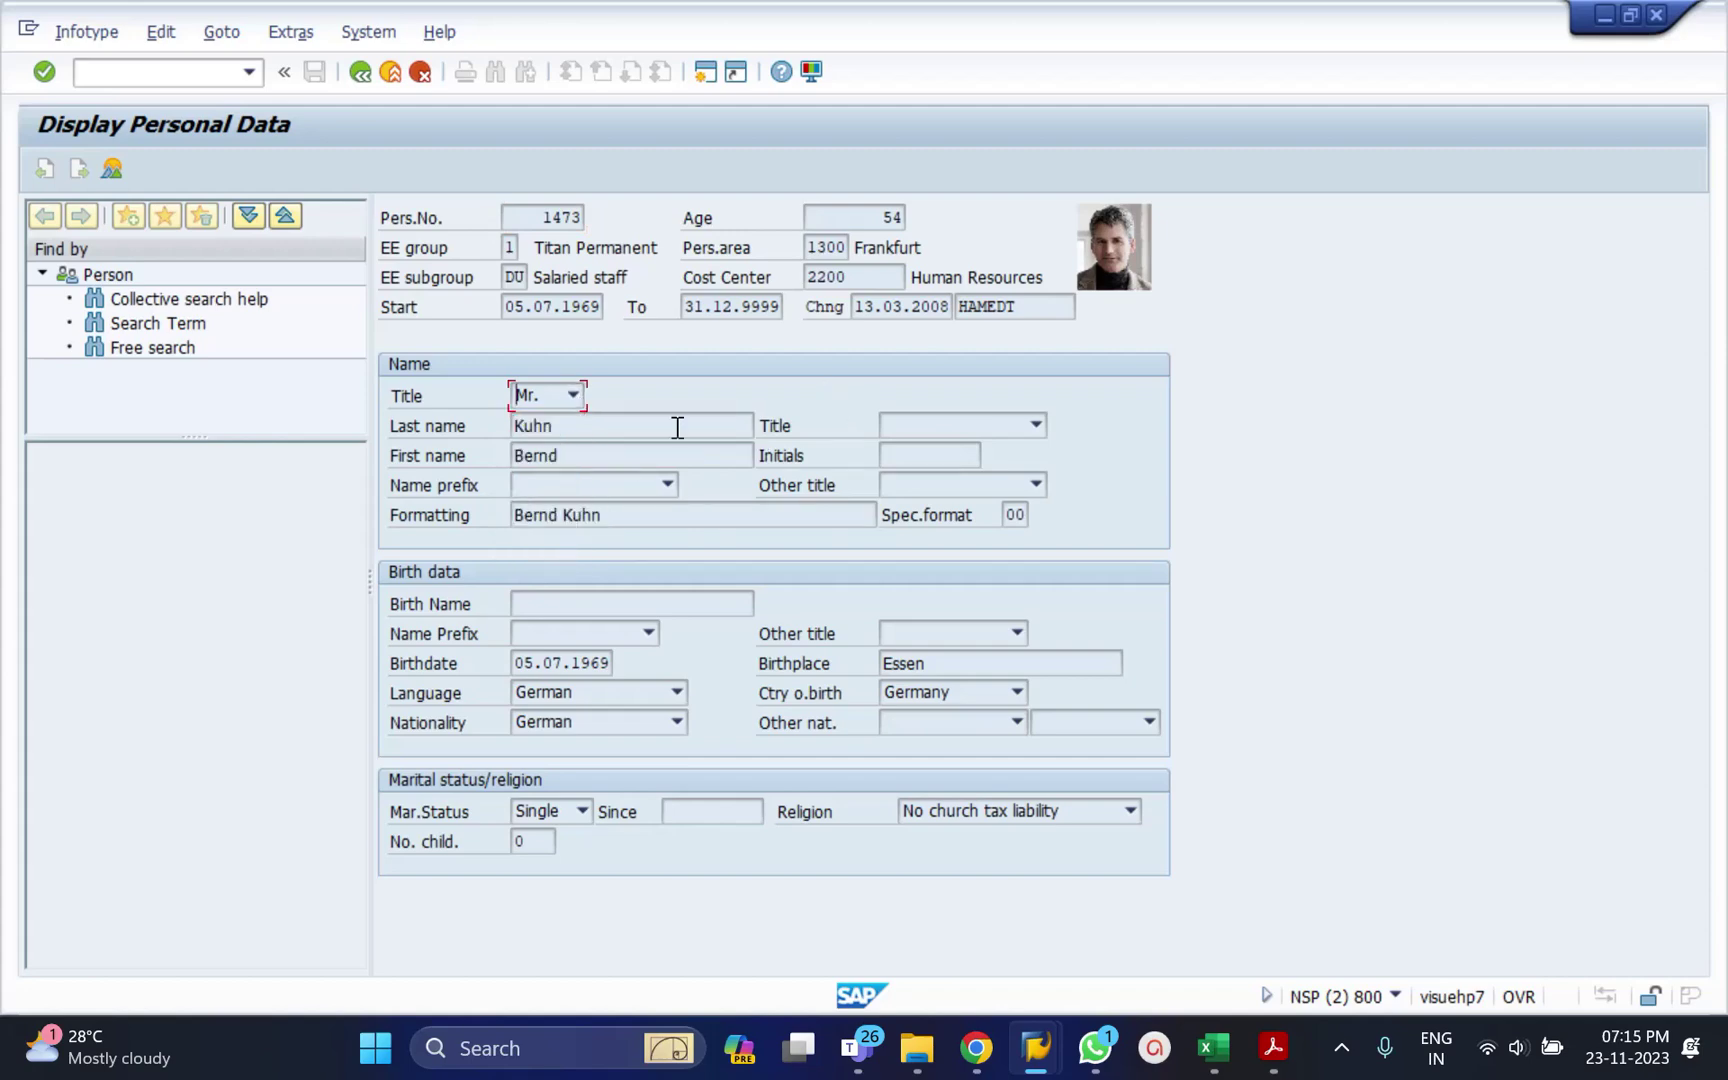
click(587, 426)
click(593, 456)
click(597, 663)
click(358, 72)
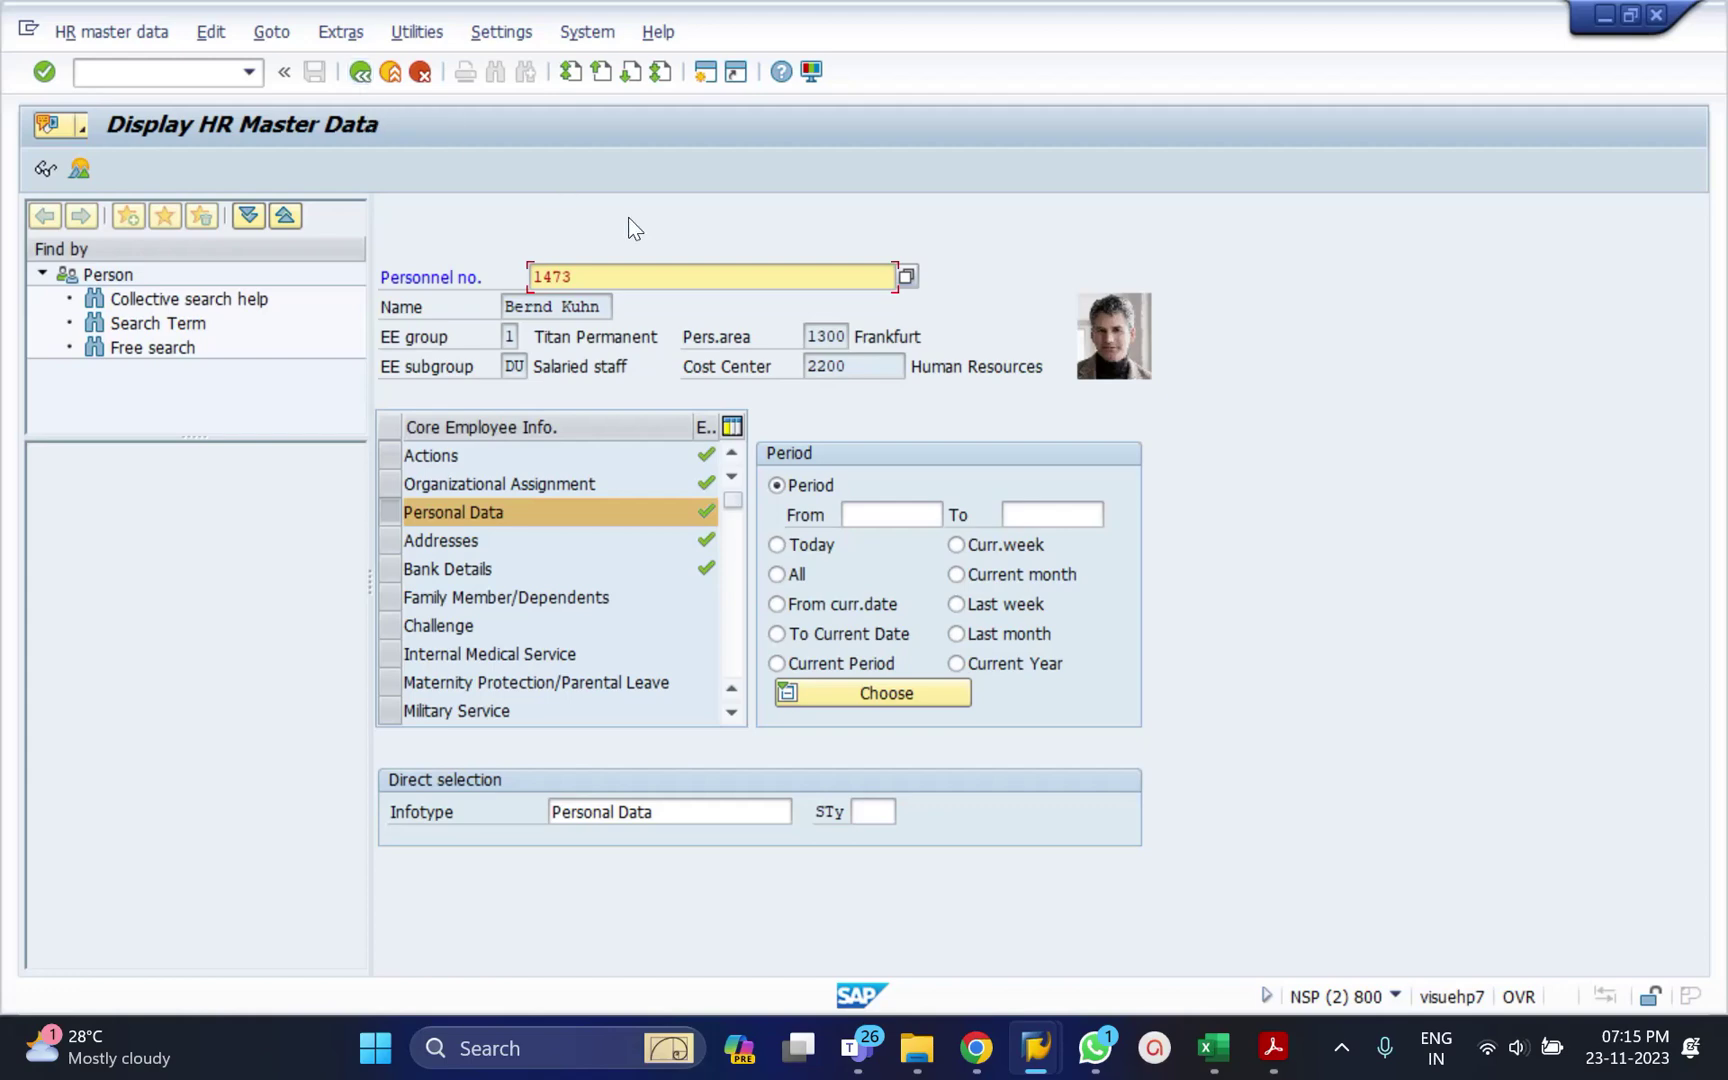
click(171, 75)
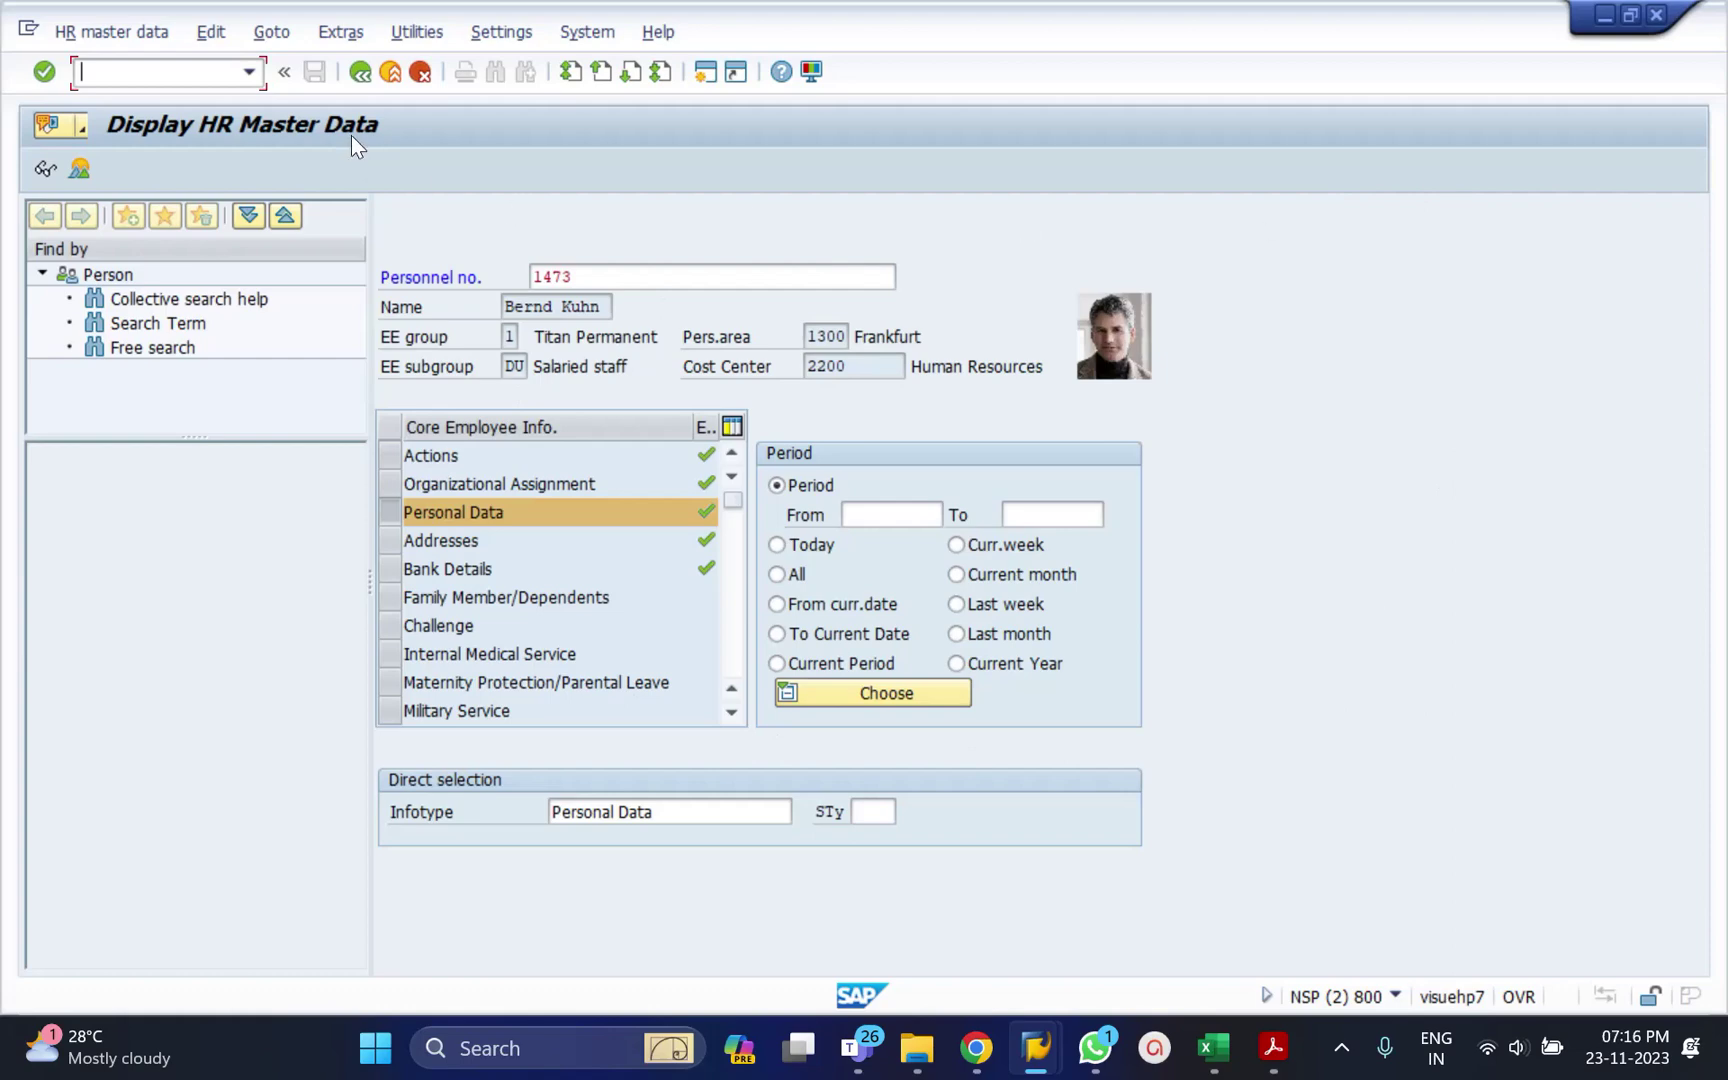
click(251, 78)
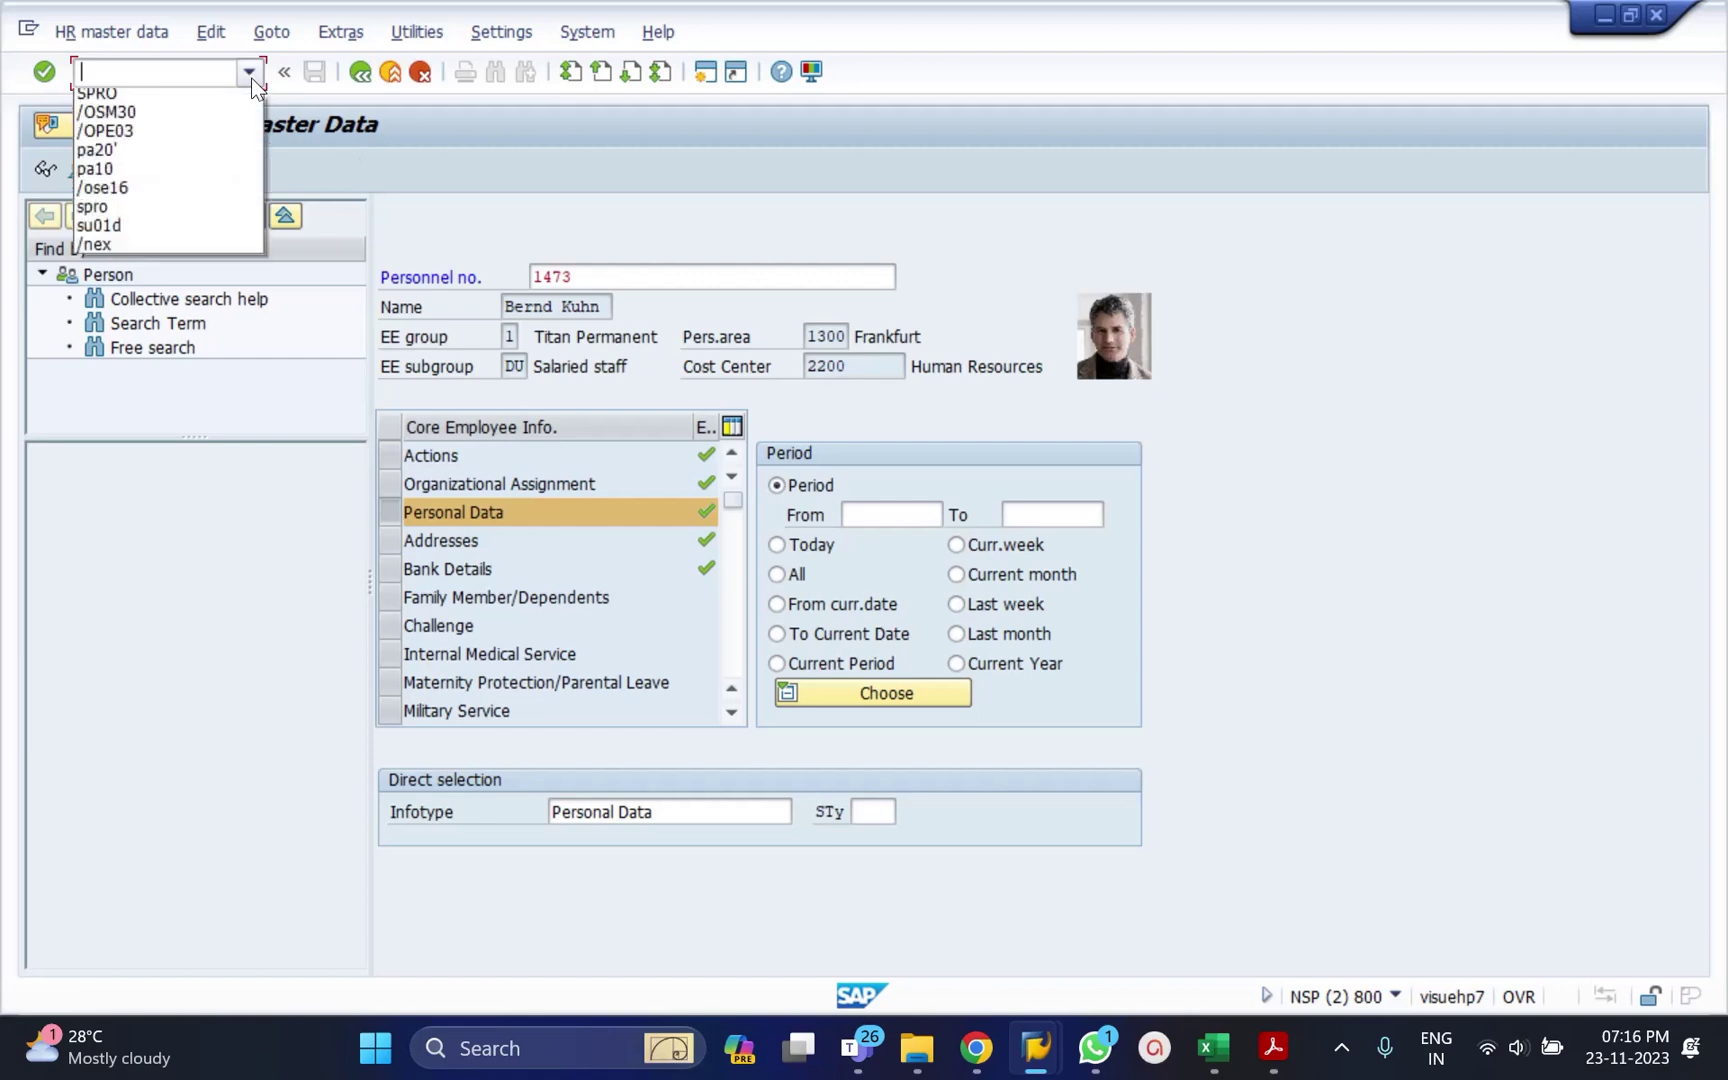
click(174, 103)
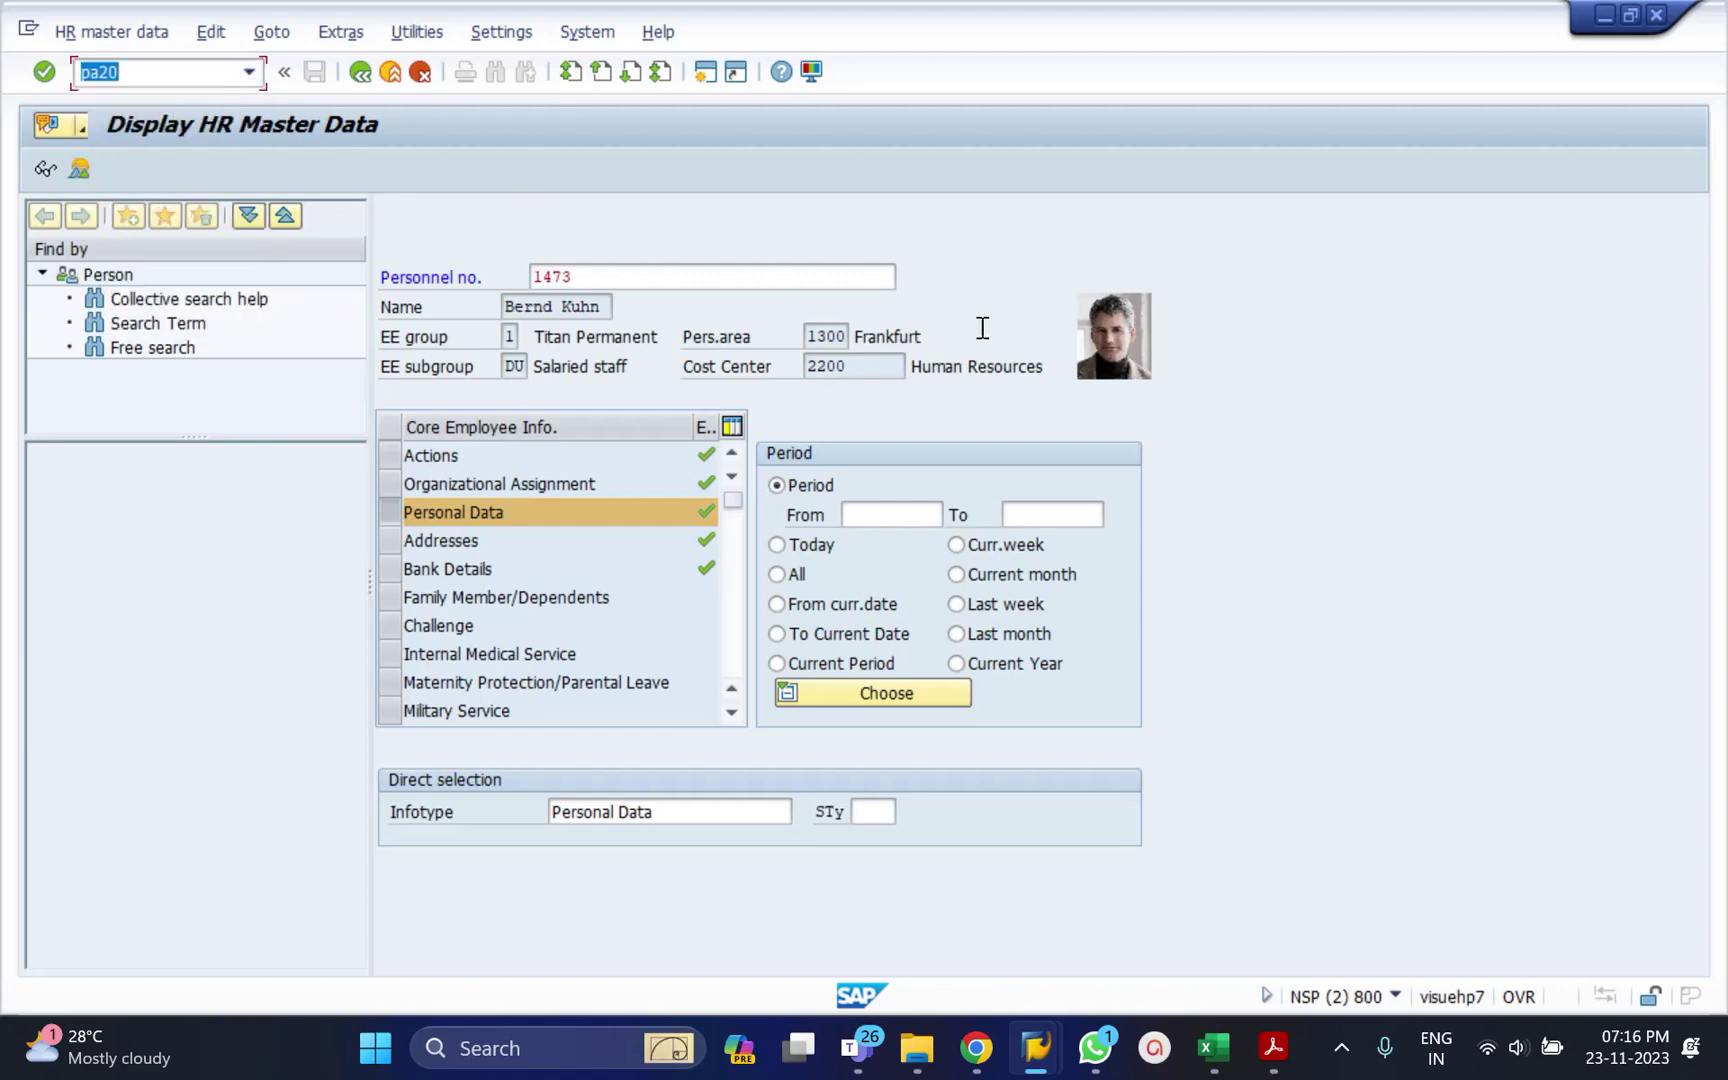
key(Return)
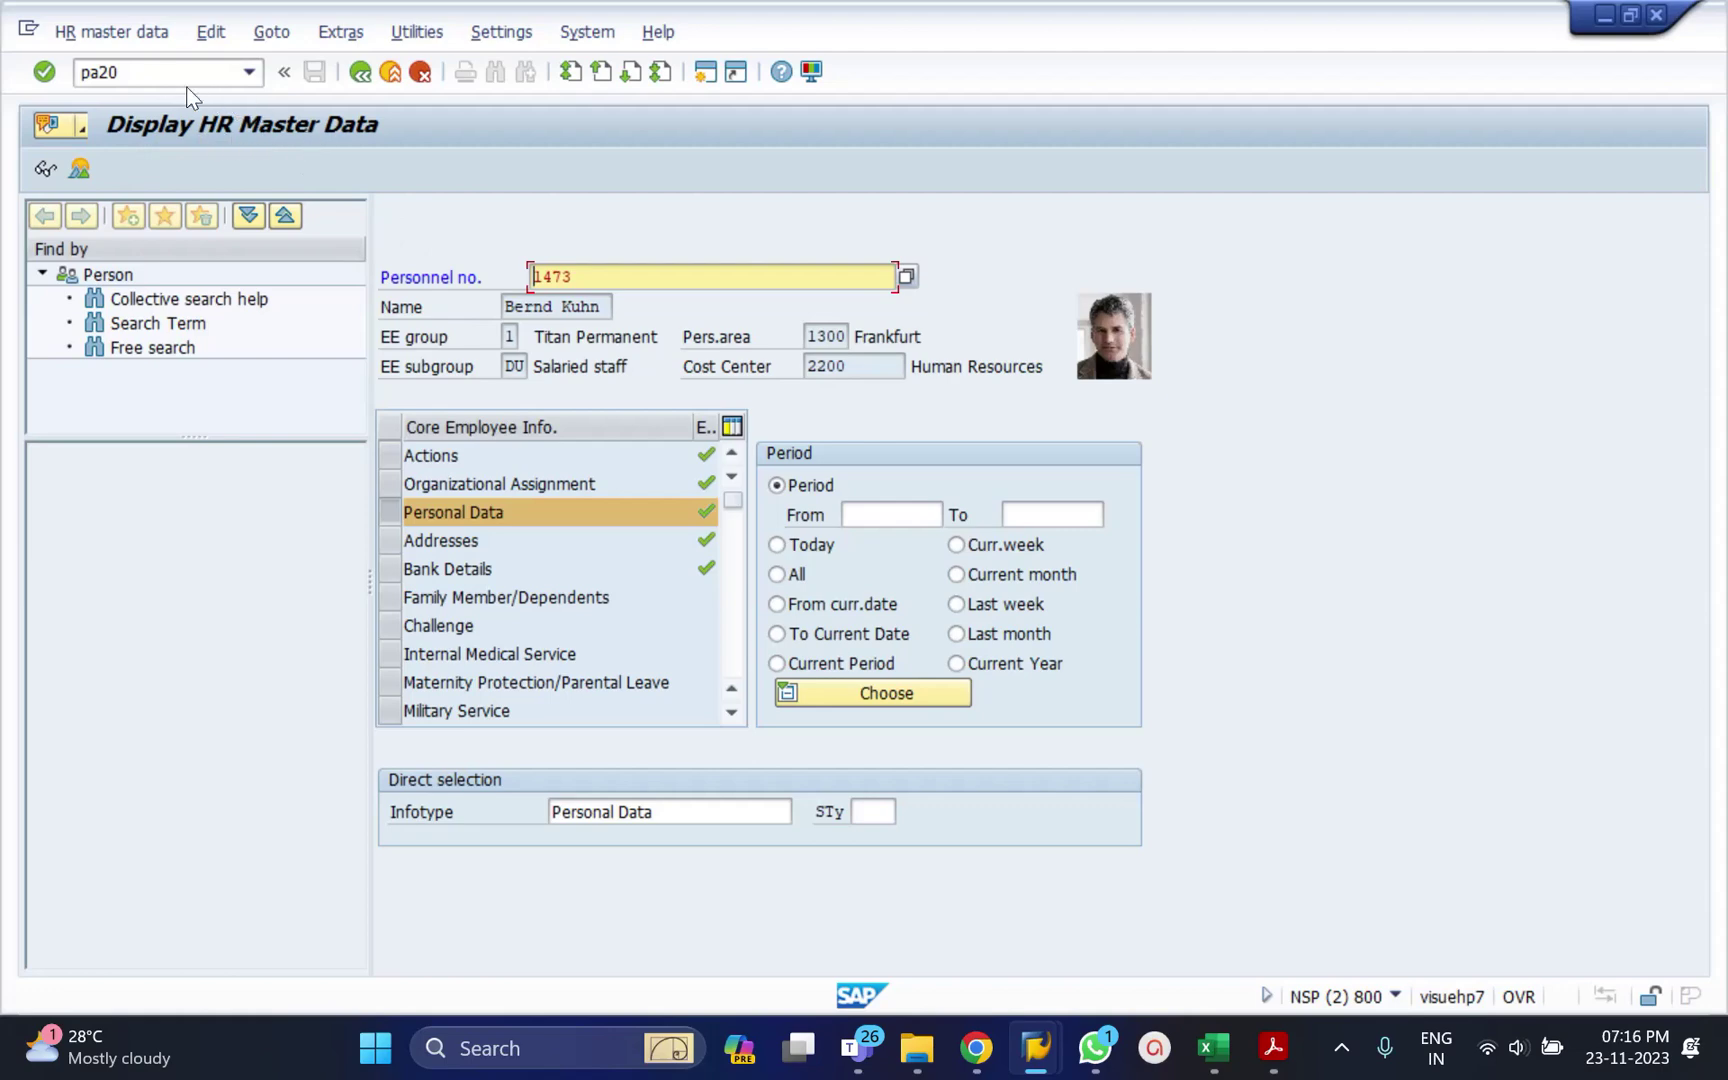
click(160, 78)
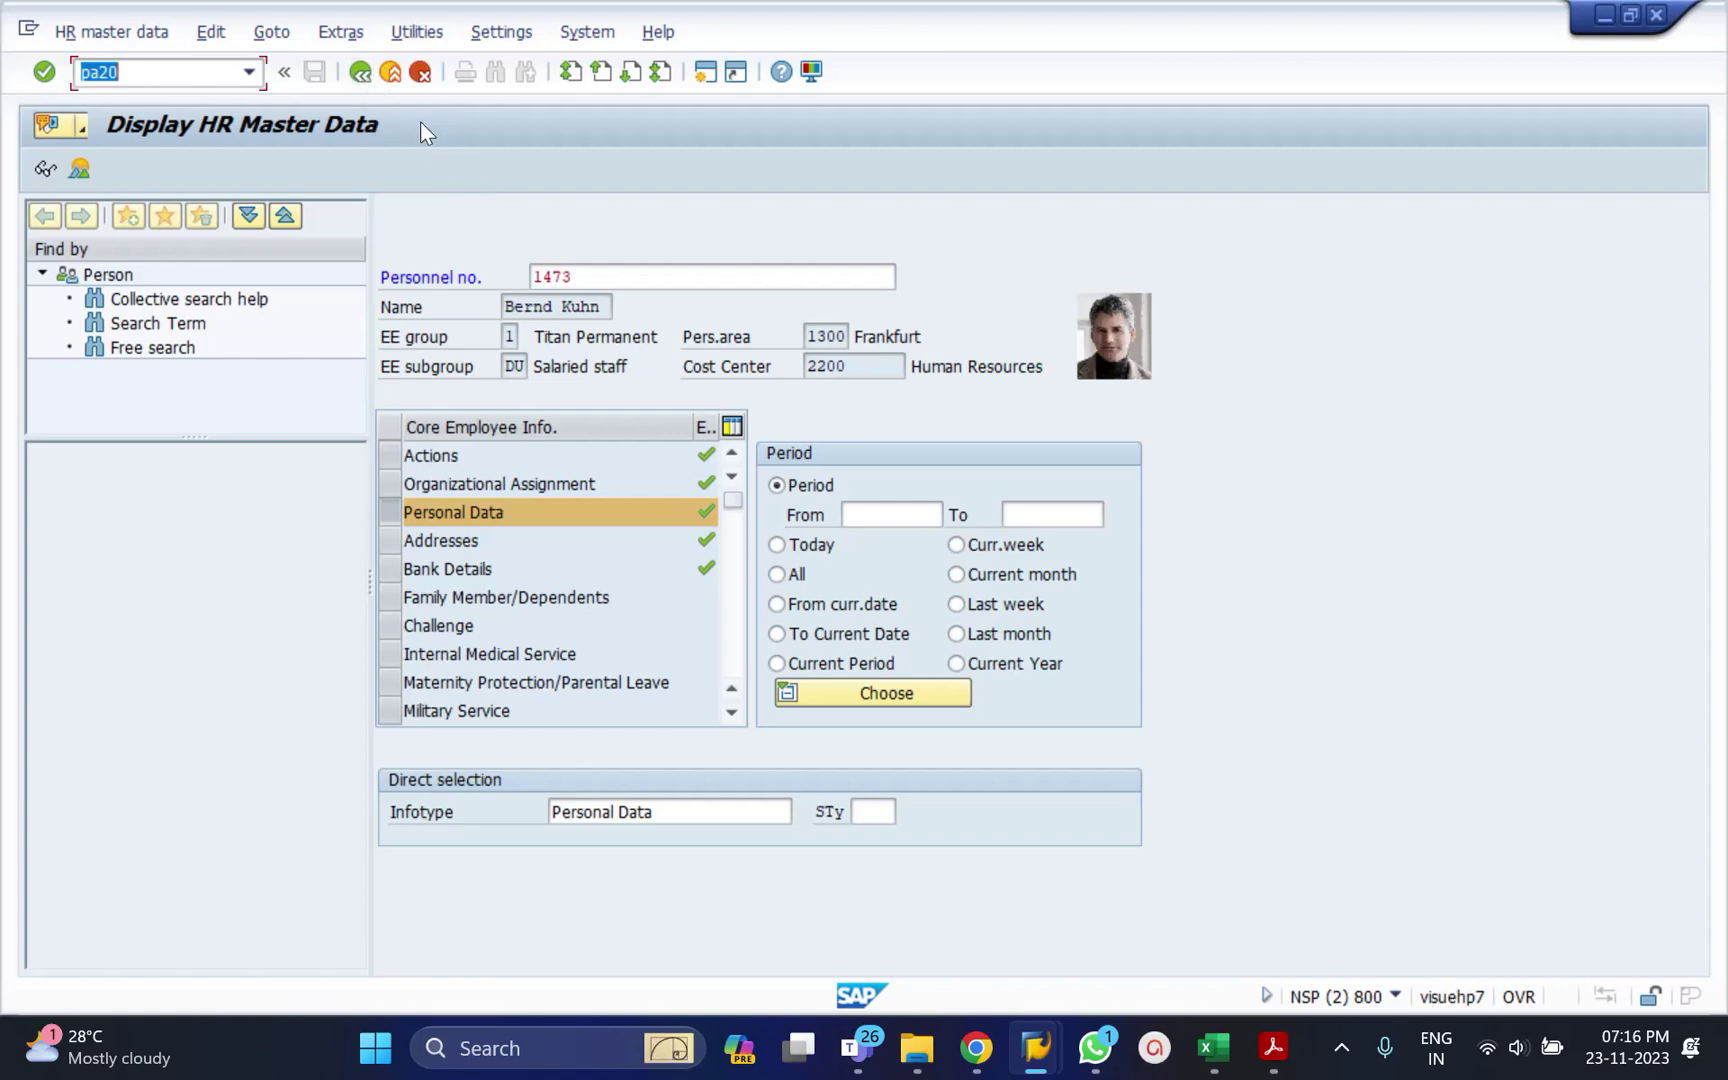
Return to SAP Easy Access and start transaction PA30 to maintain the employee's master data.
click(358, 72)
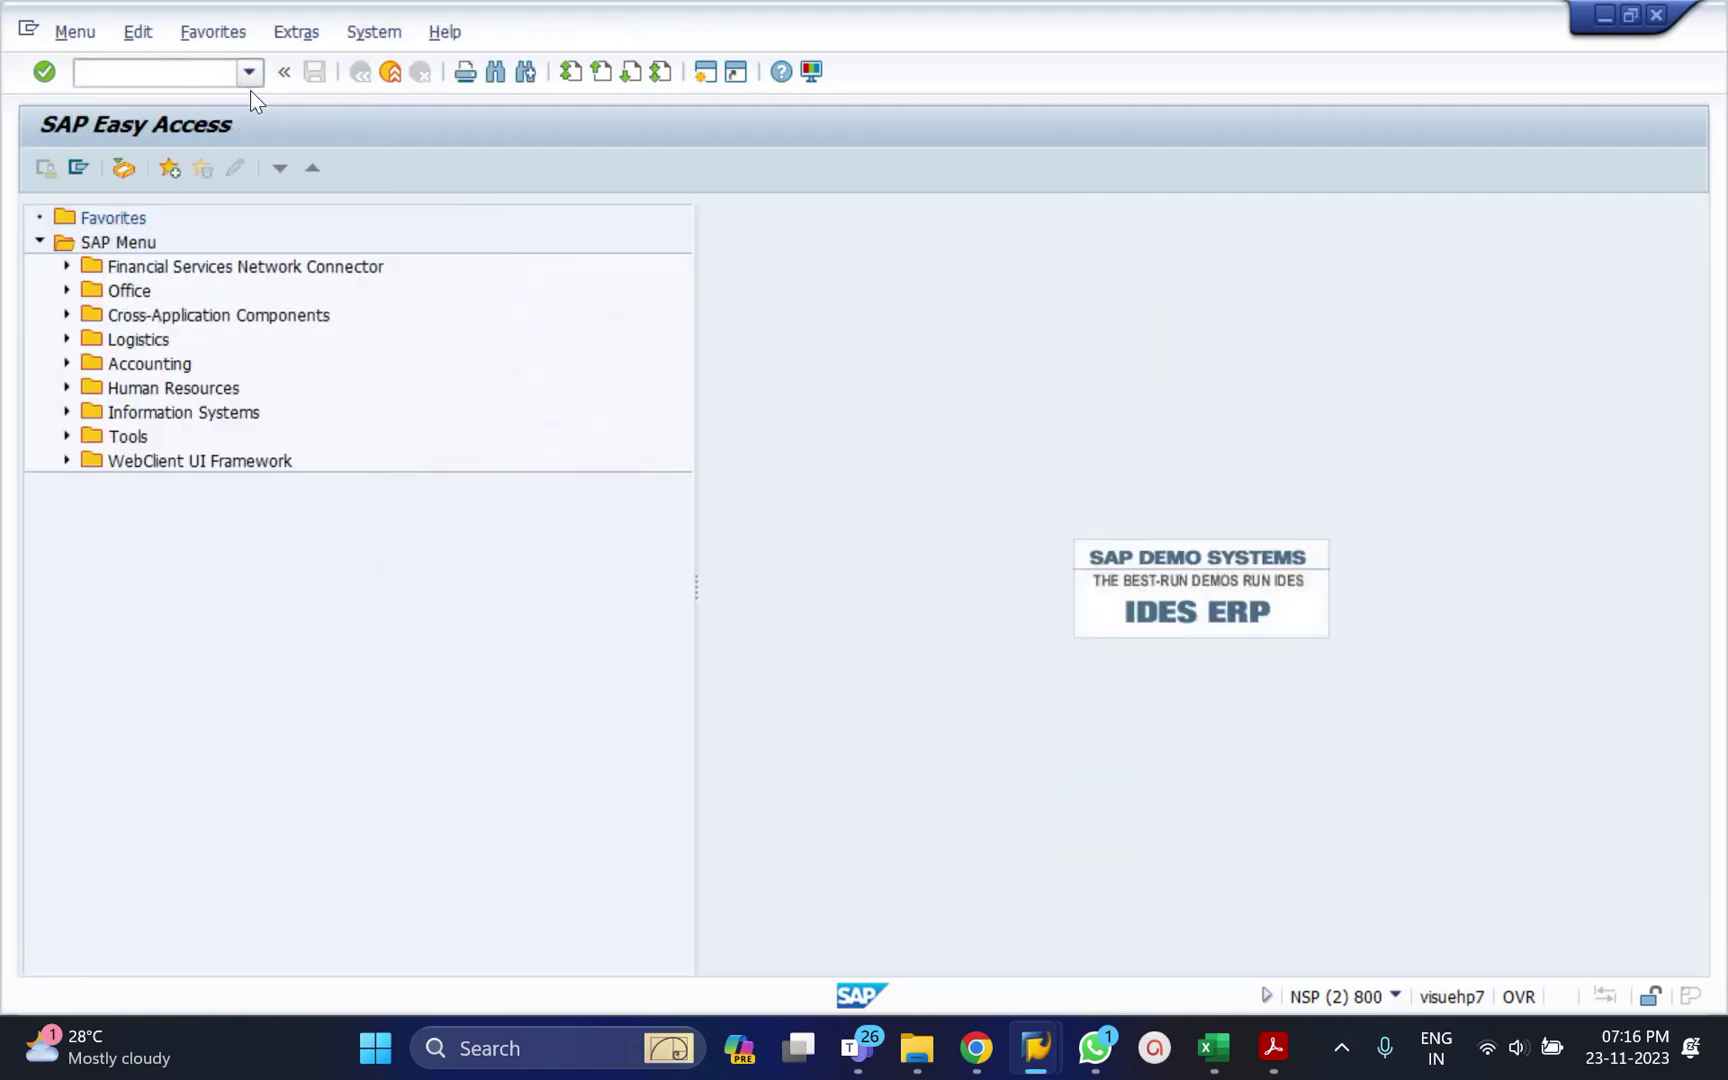
click(161, 82)
text(pa30)
key(Return)
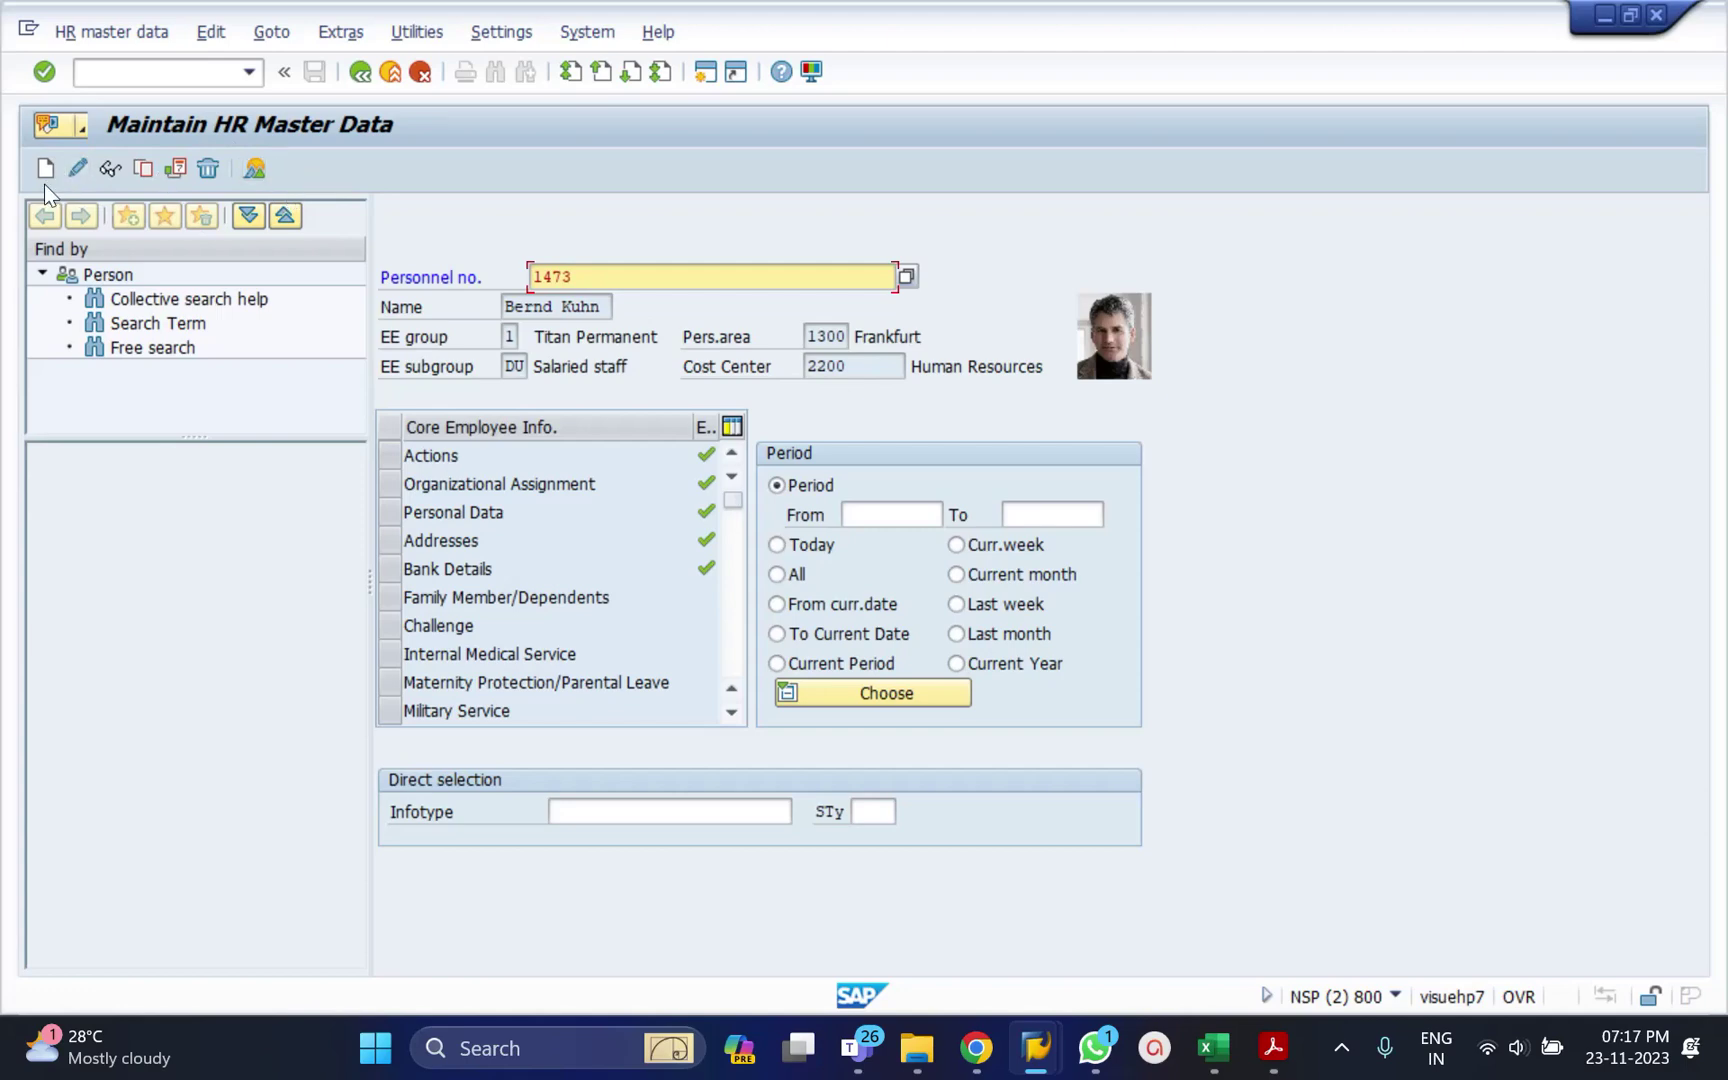
Enter infotype 6 (Addresses) and pick subtype 2, Temporary residence, from the subtype search help.
click(621, 806)
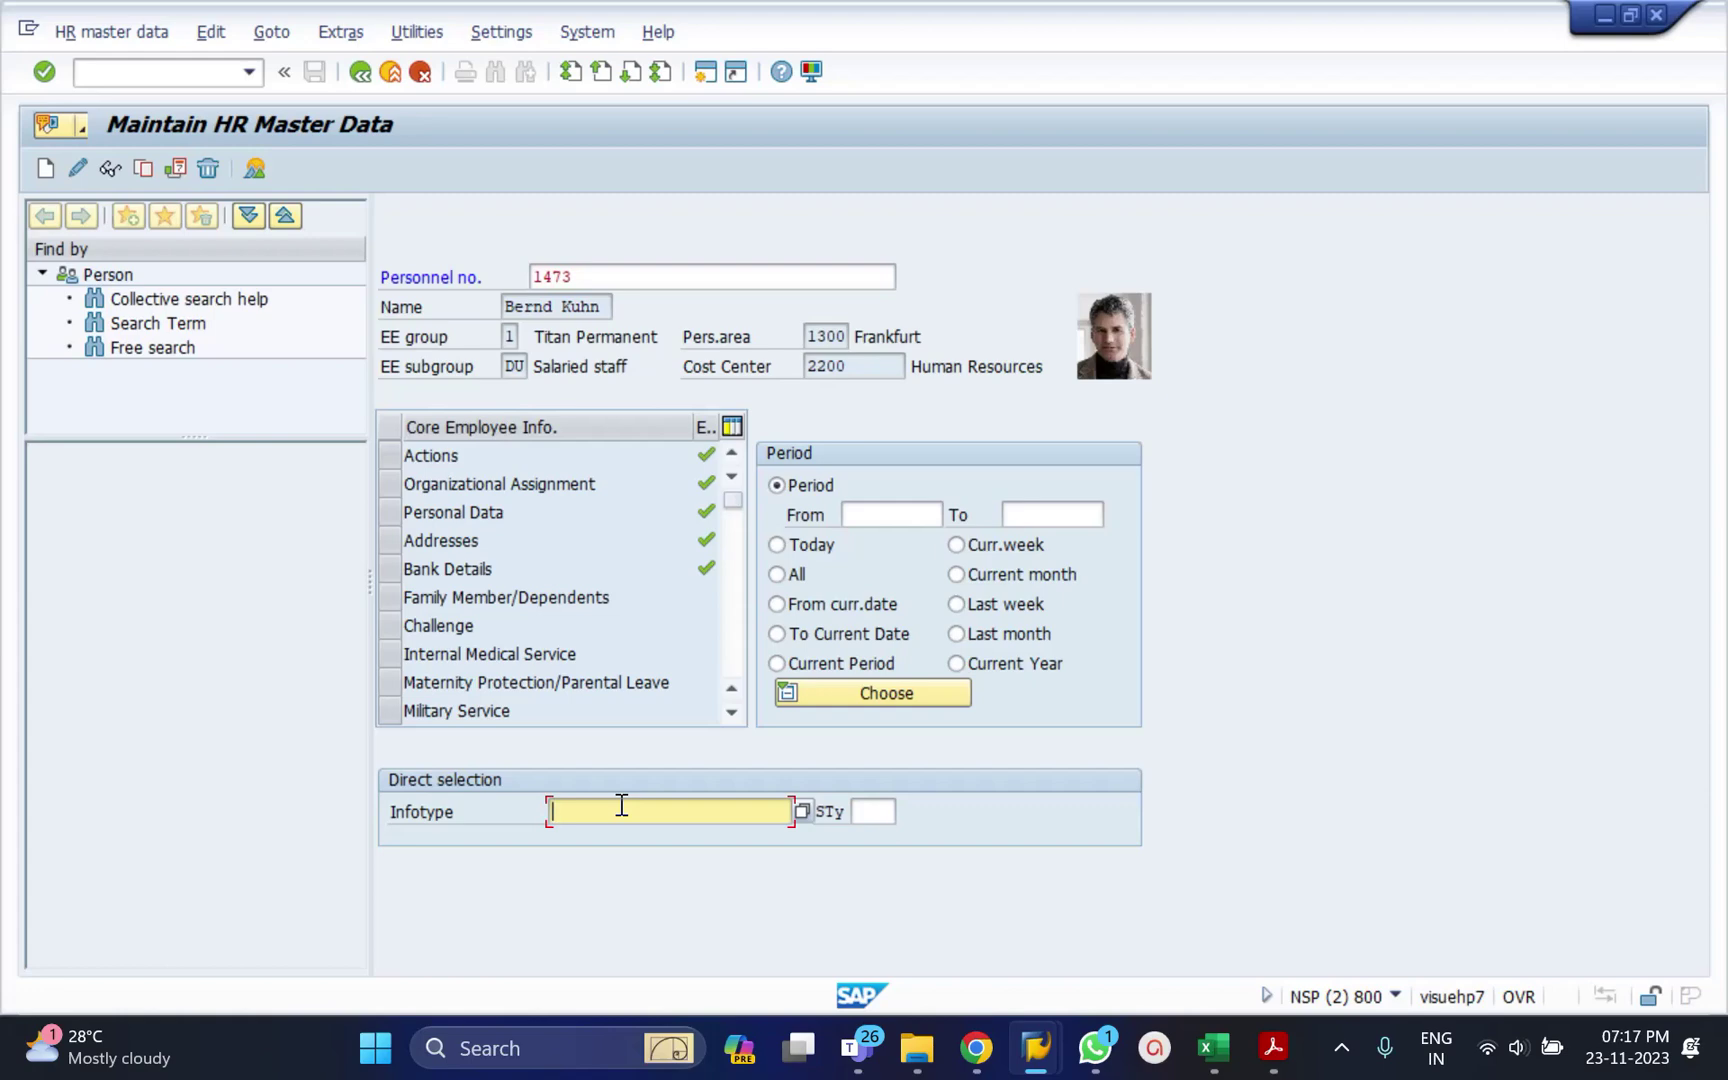
text(6)
key(Tab)
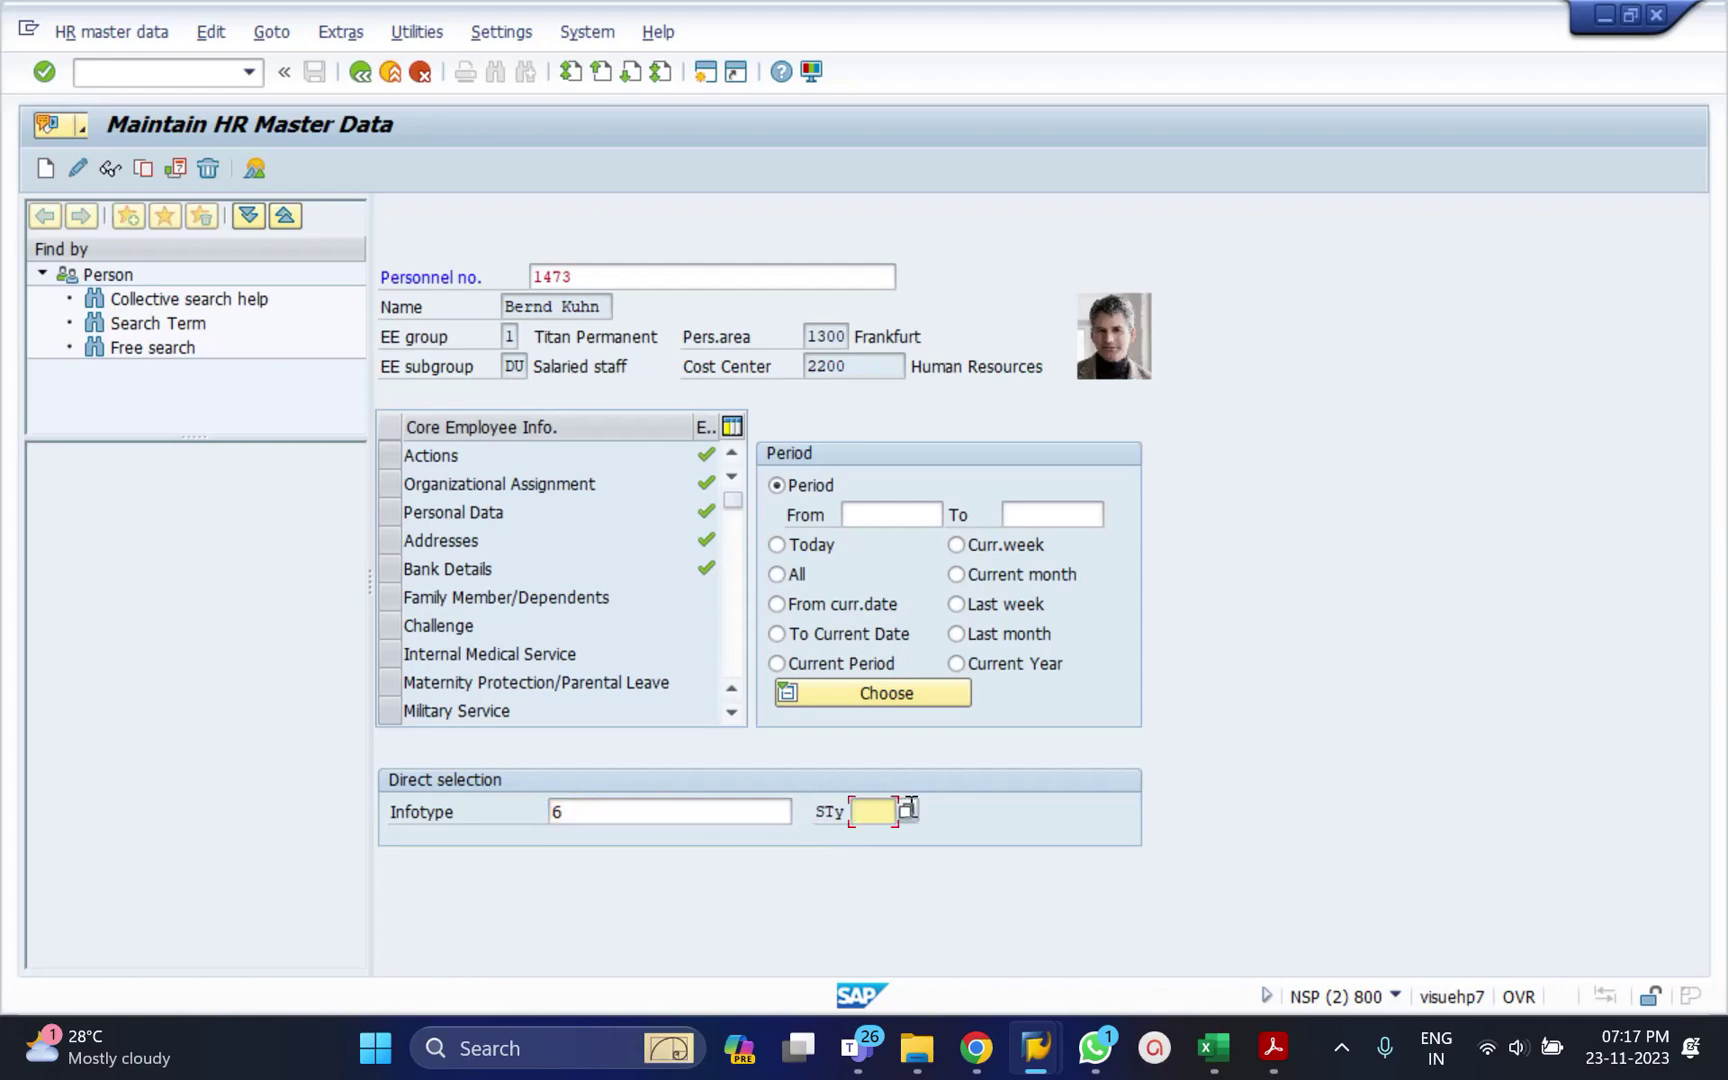
key(F4)
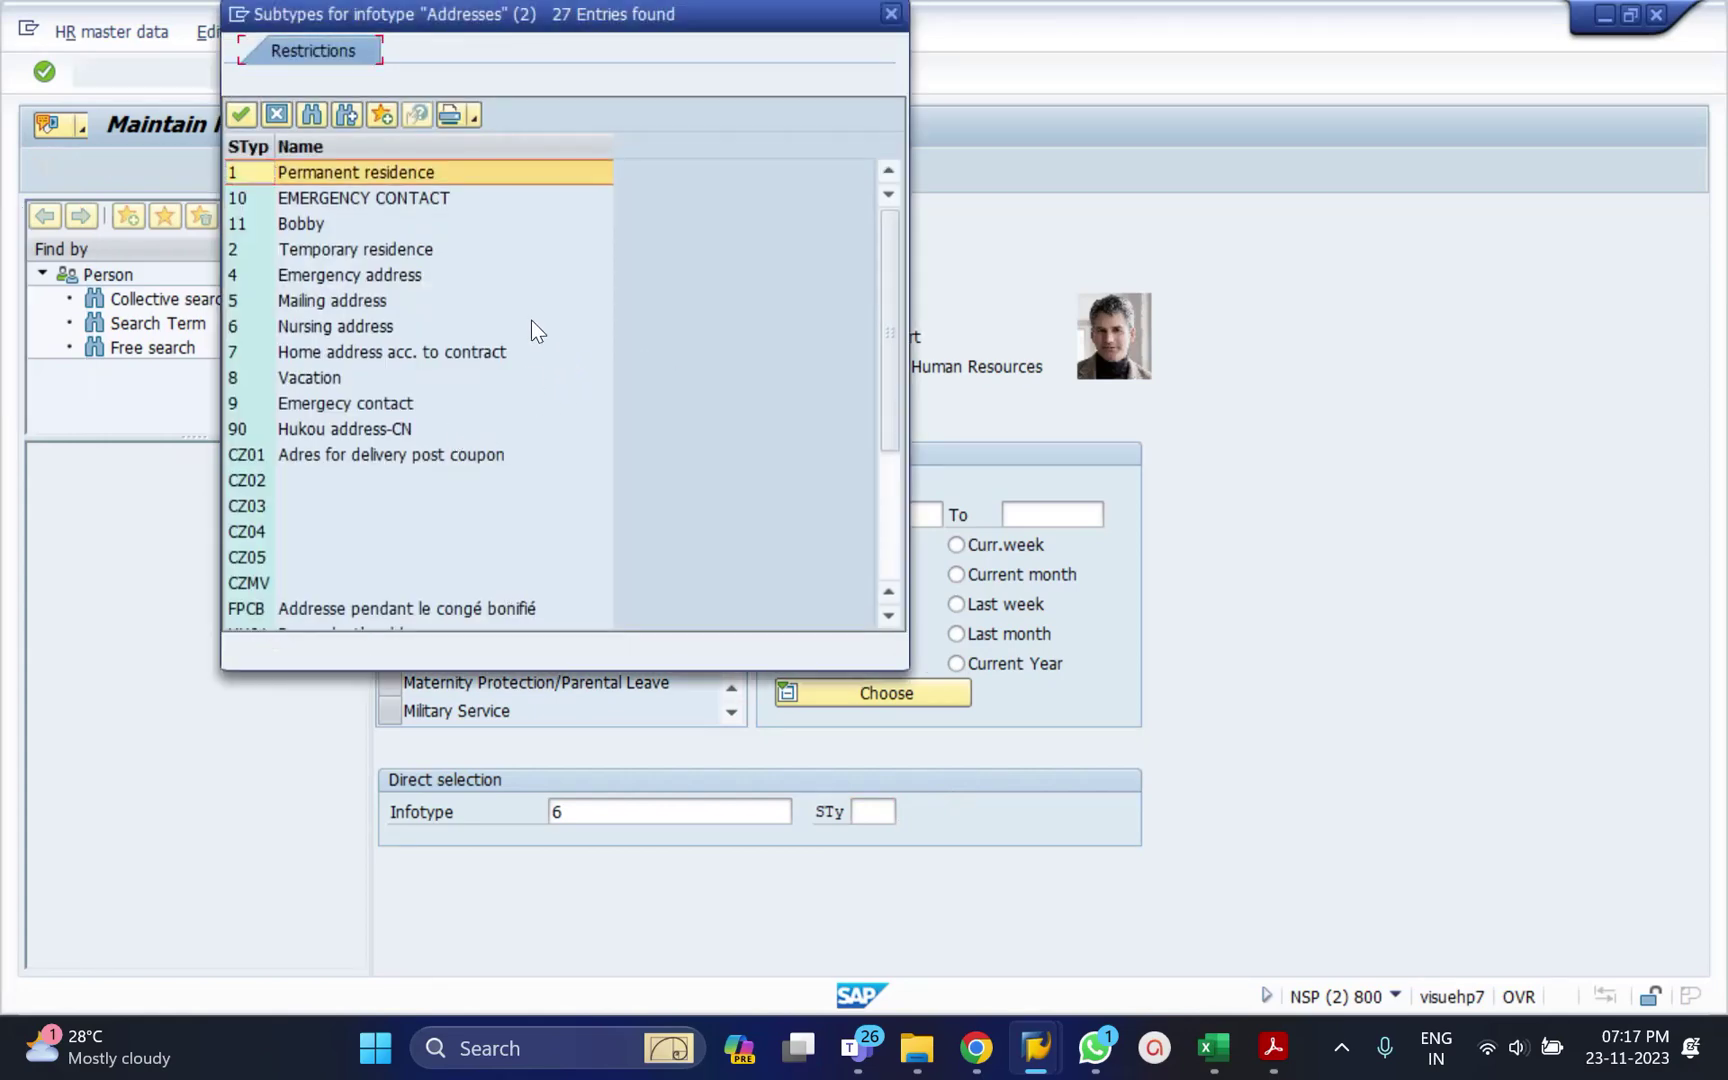
double_click(404, 256)
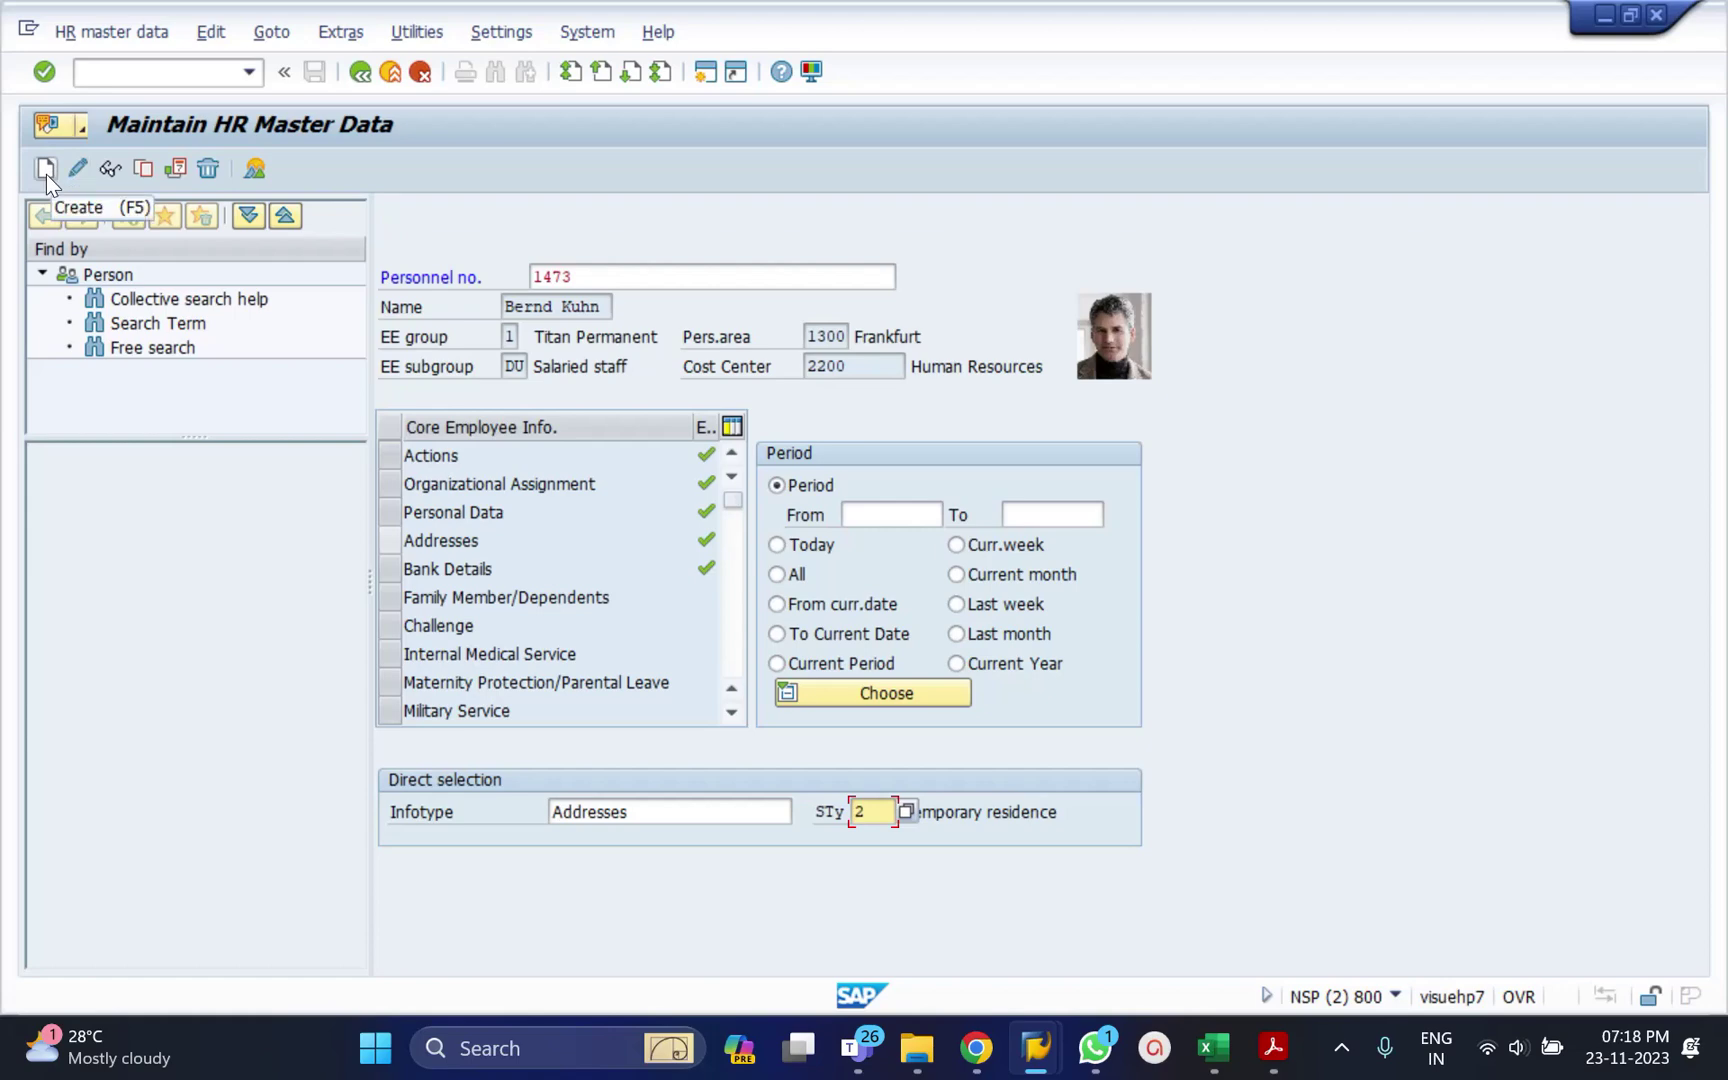
Create a new address record with start date 01.01.2023.
click(46, 169)
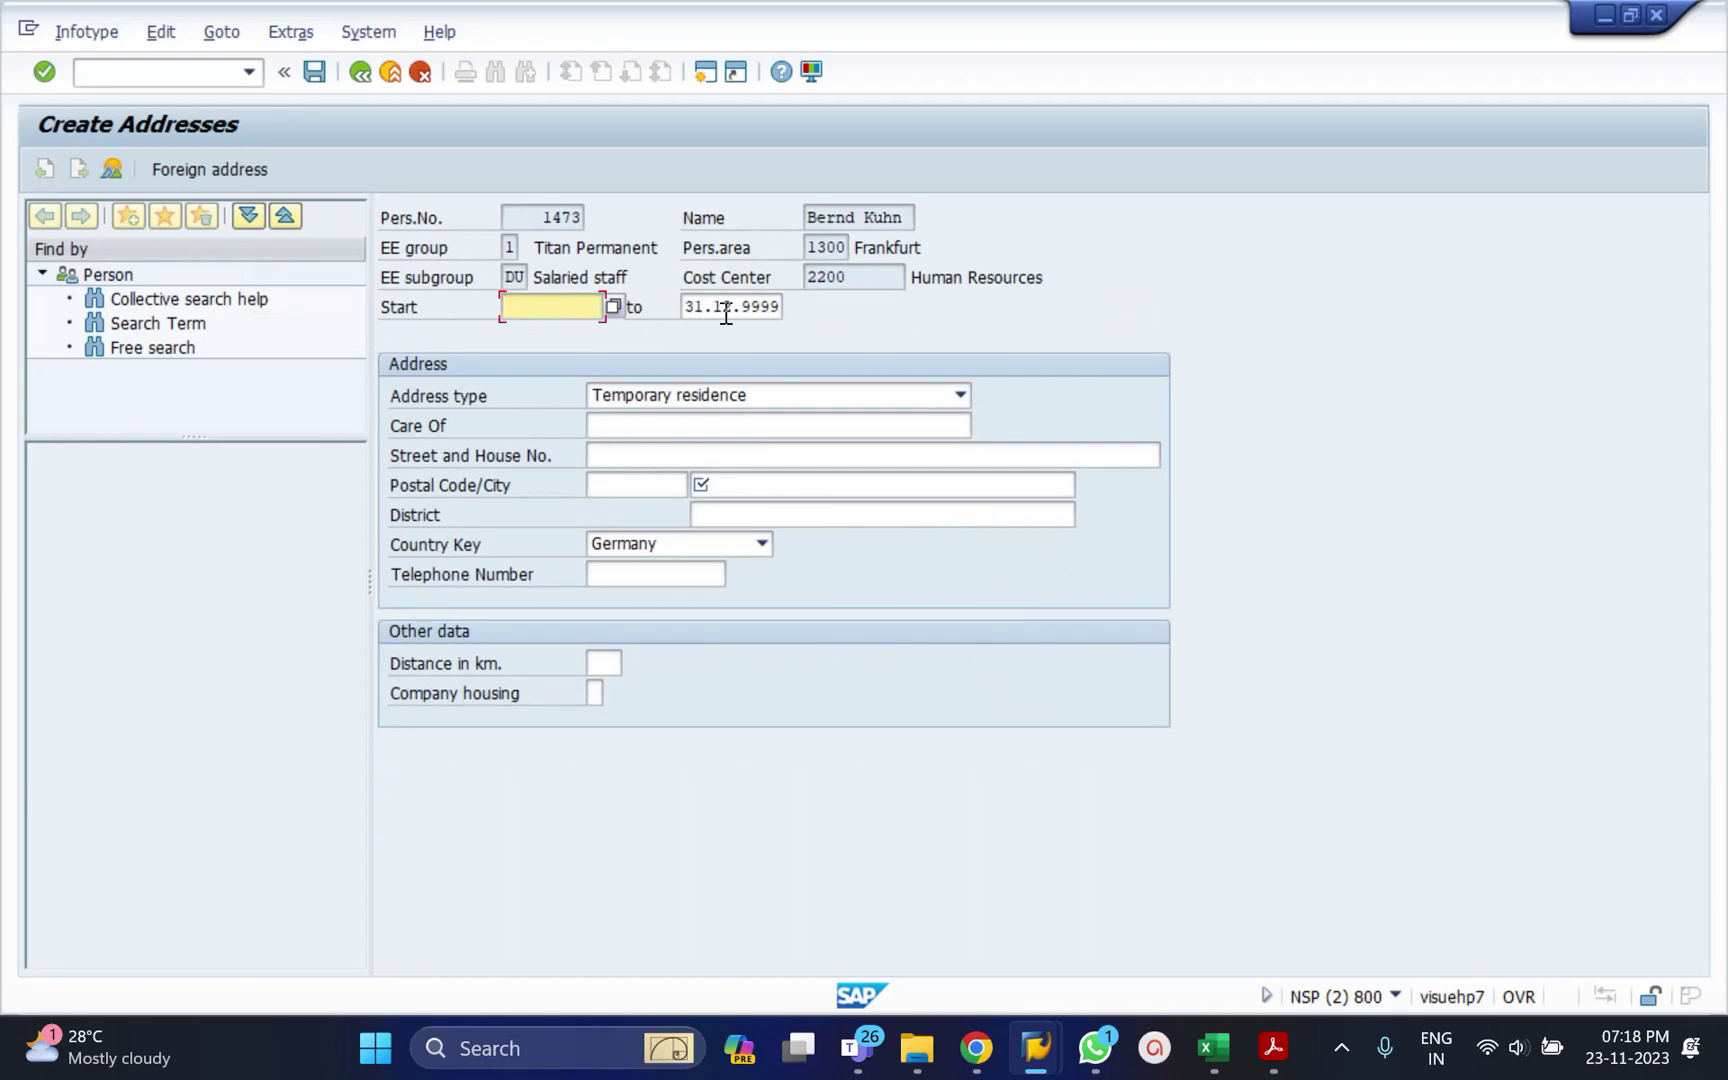
click(722, 307)
click(590, 306)
text(01012023)
key(Return)
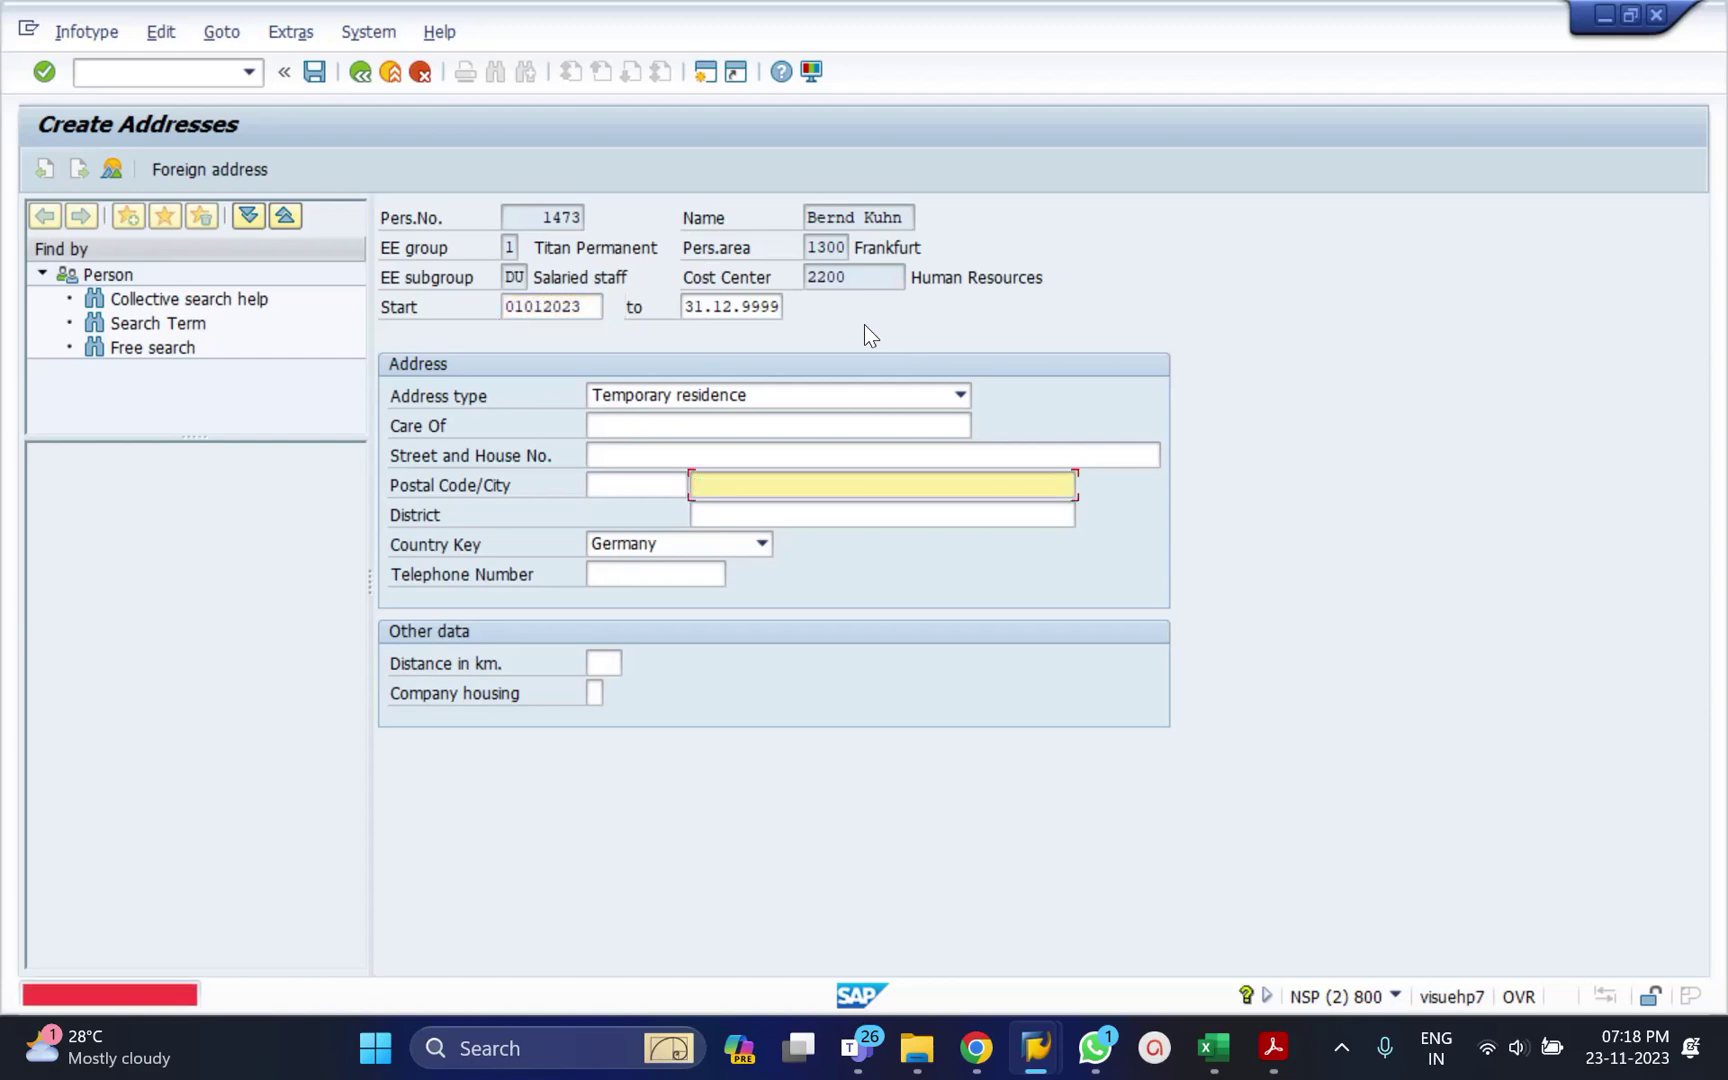
Fill in the care-of name, correcting a mistyped entry, and the street and house number.
click(663, 425)
text(jfyliuy)
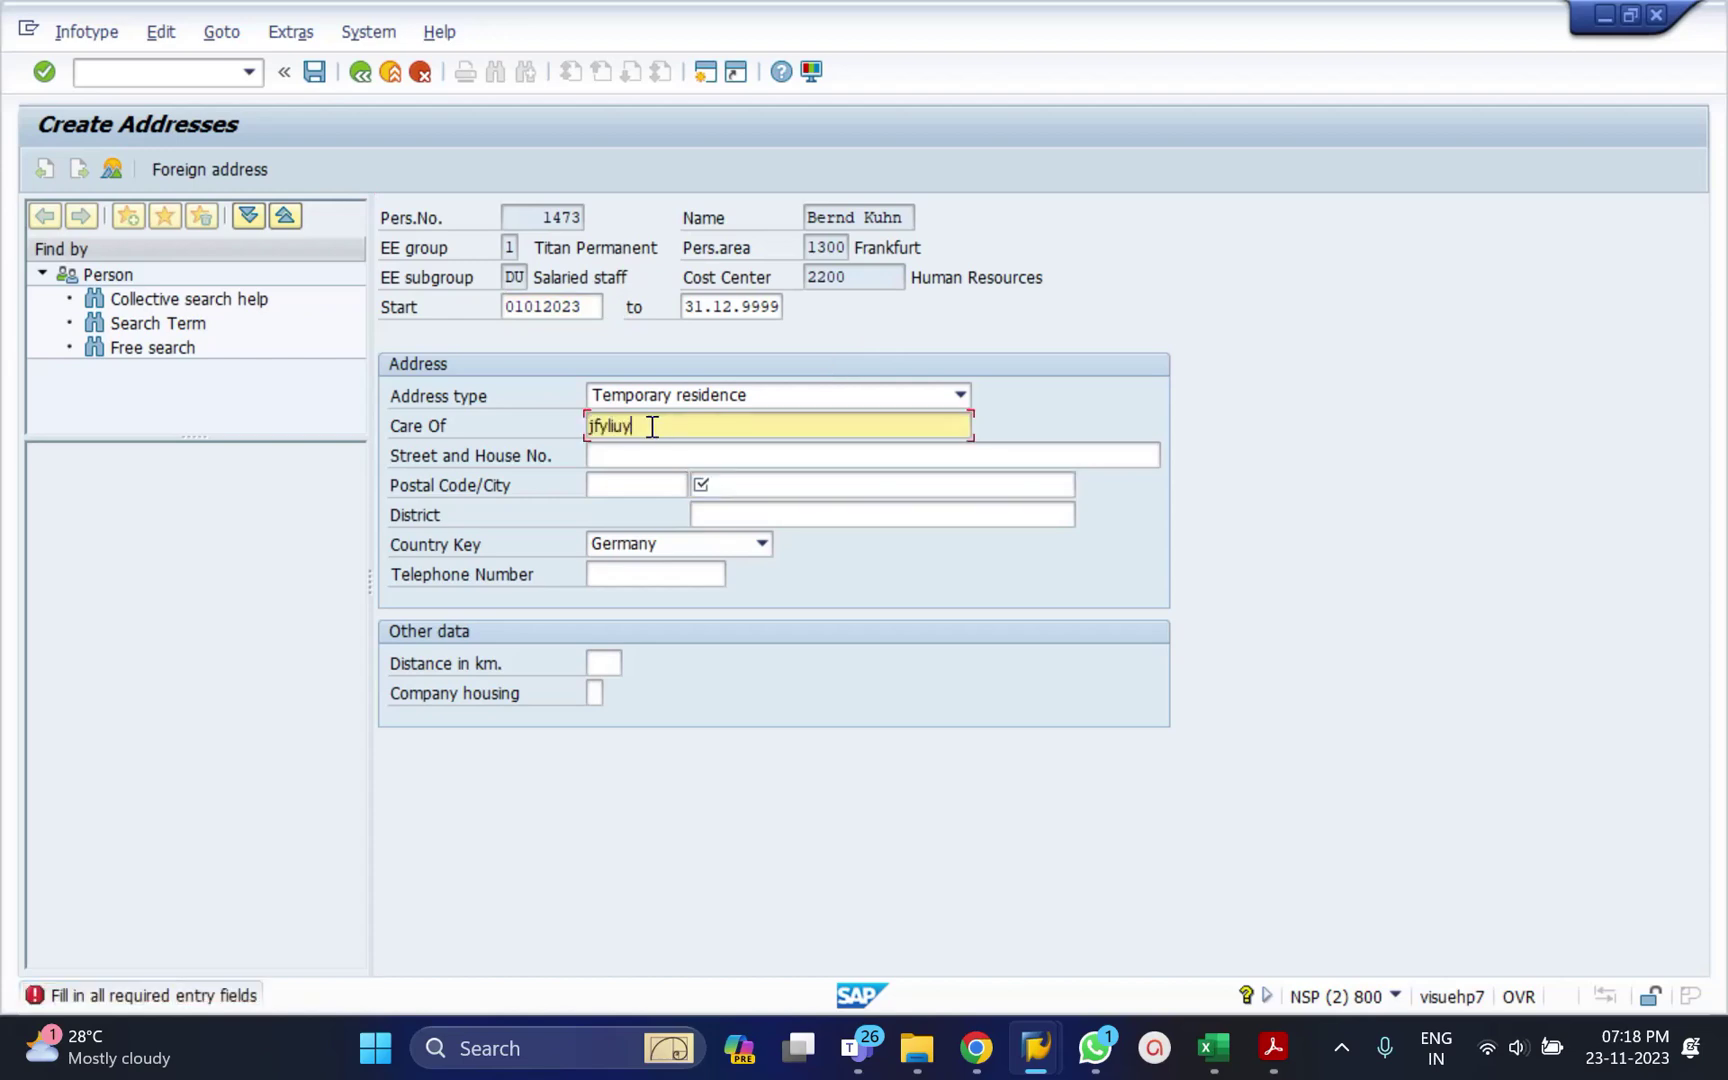
key(shift+Home)
text(Ganapathi)
click(632, 455)
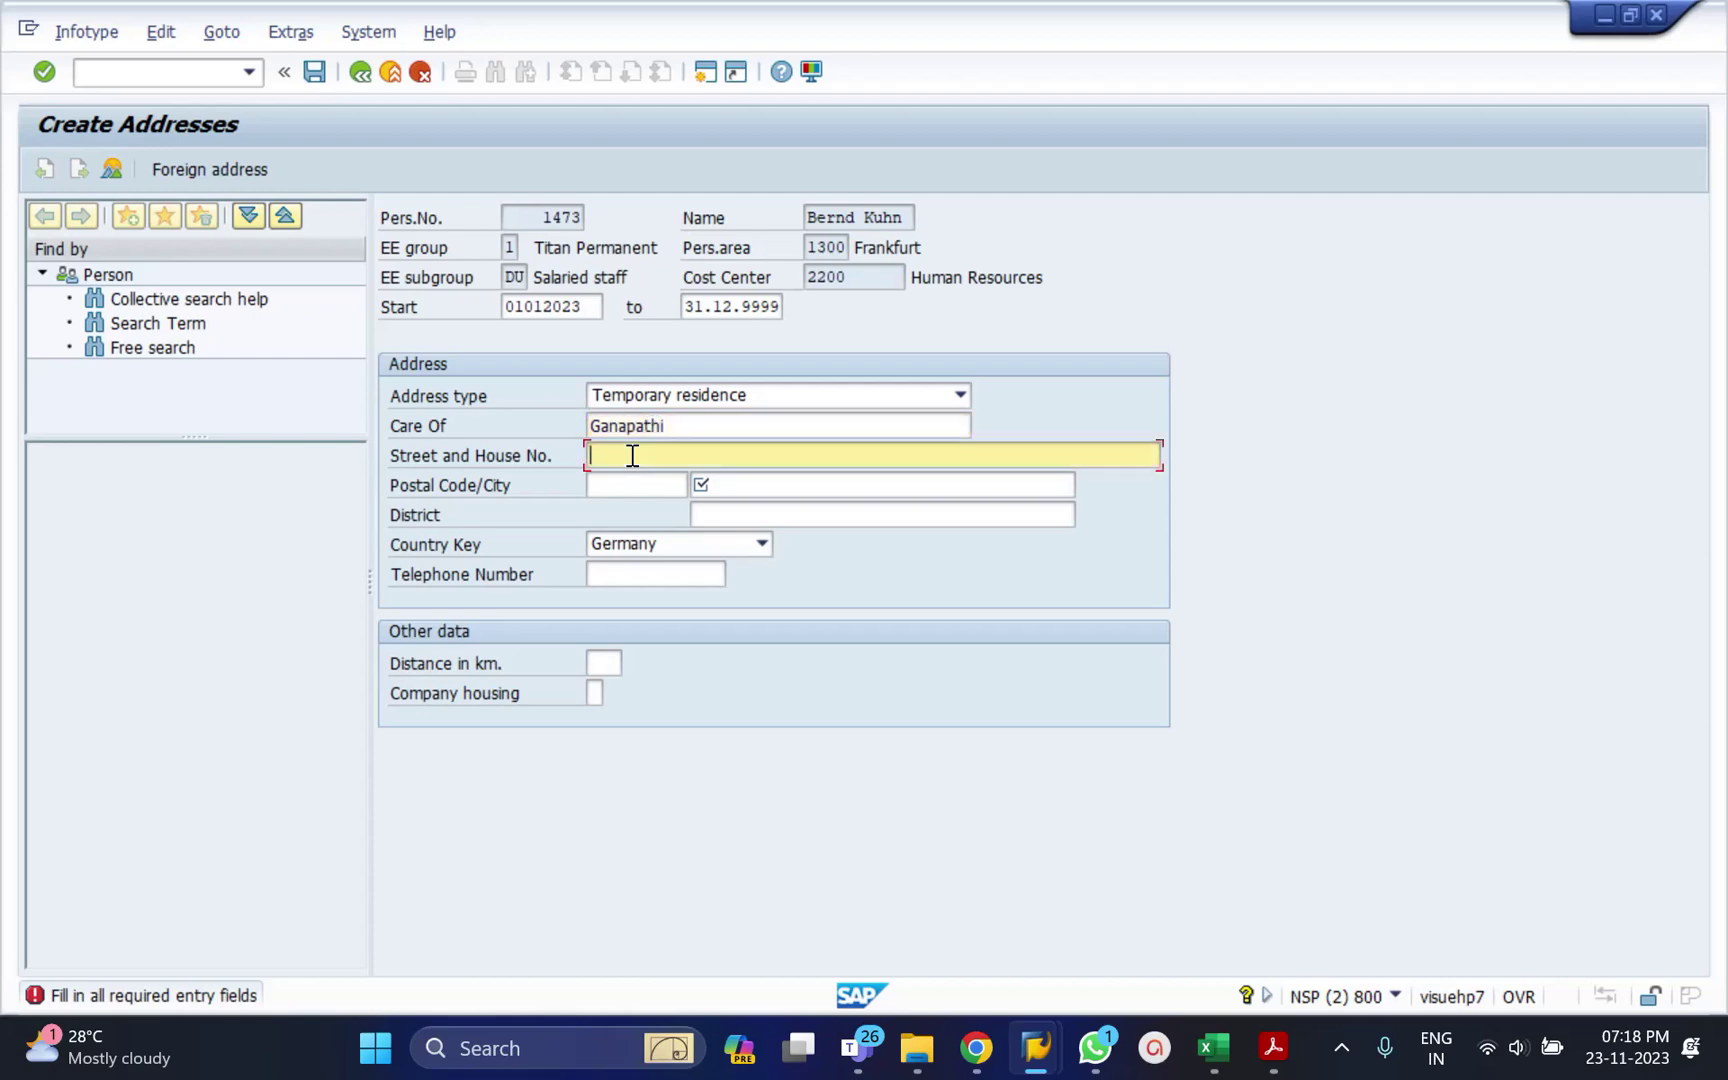
Enter the postal code and the city, fixing the city's misspelling.
key(Tab)
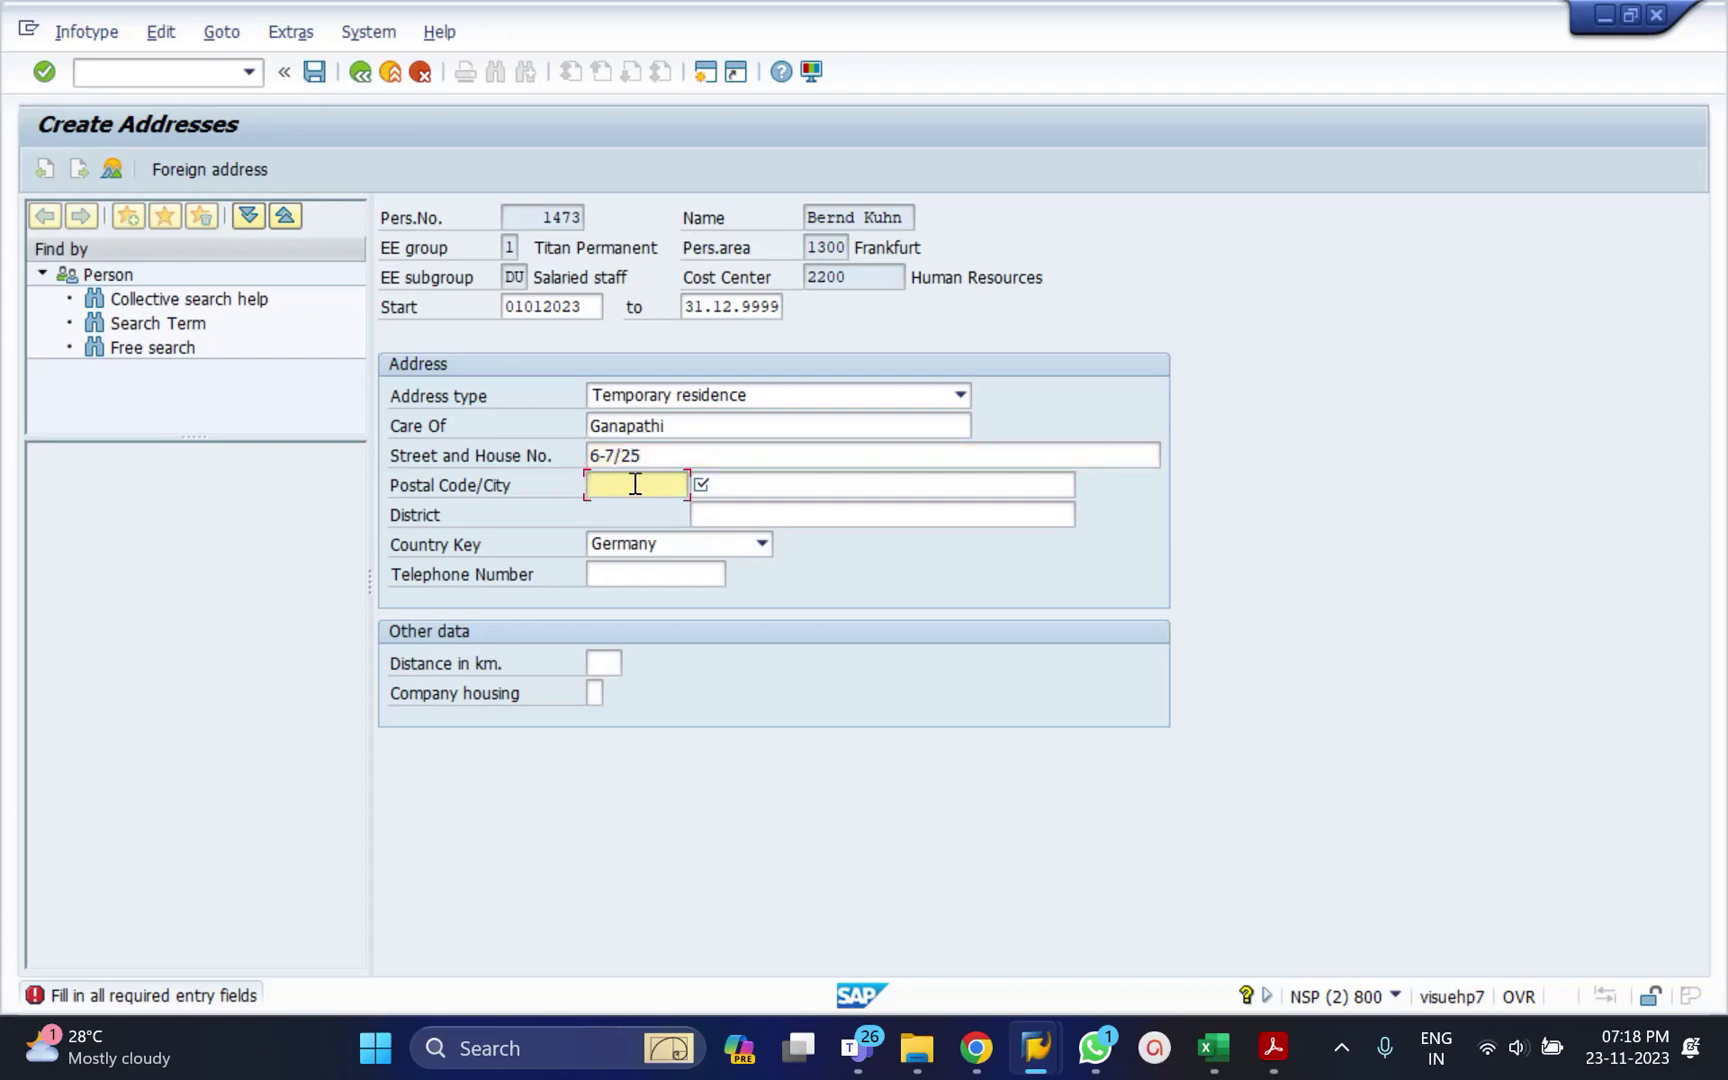
text(500039)
key(Tab)
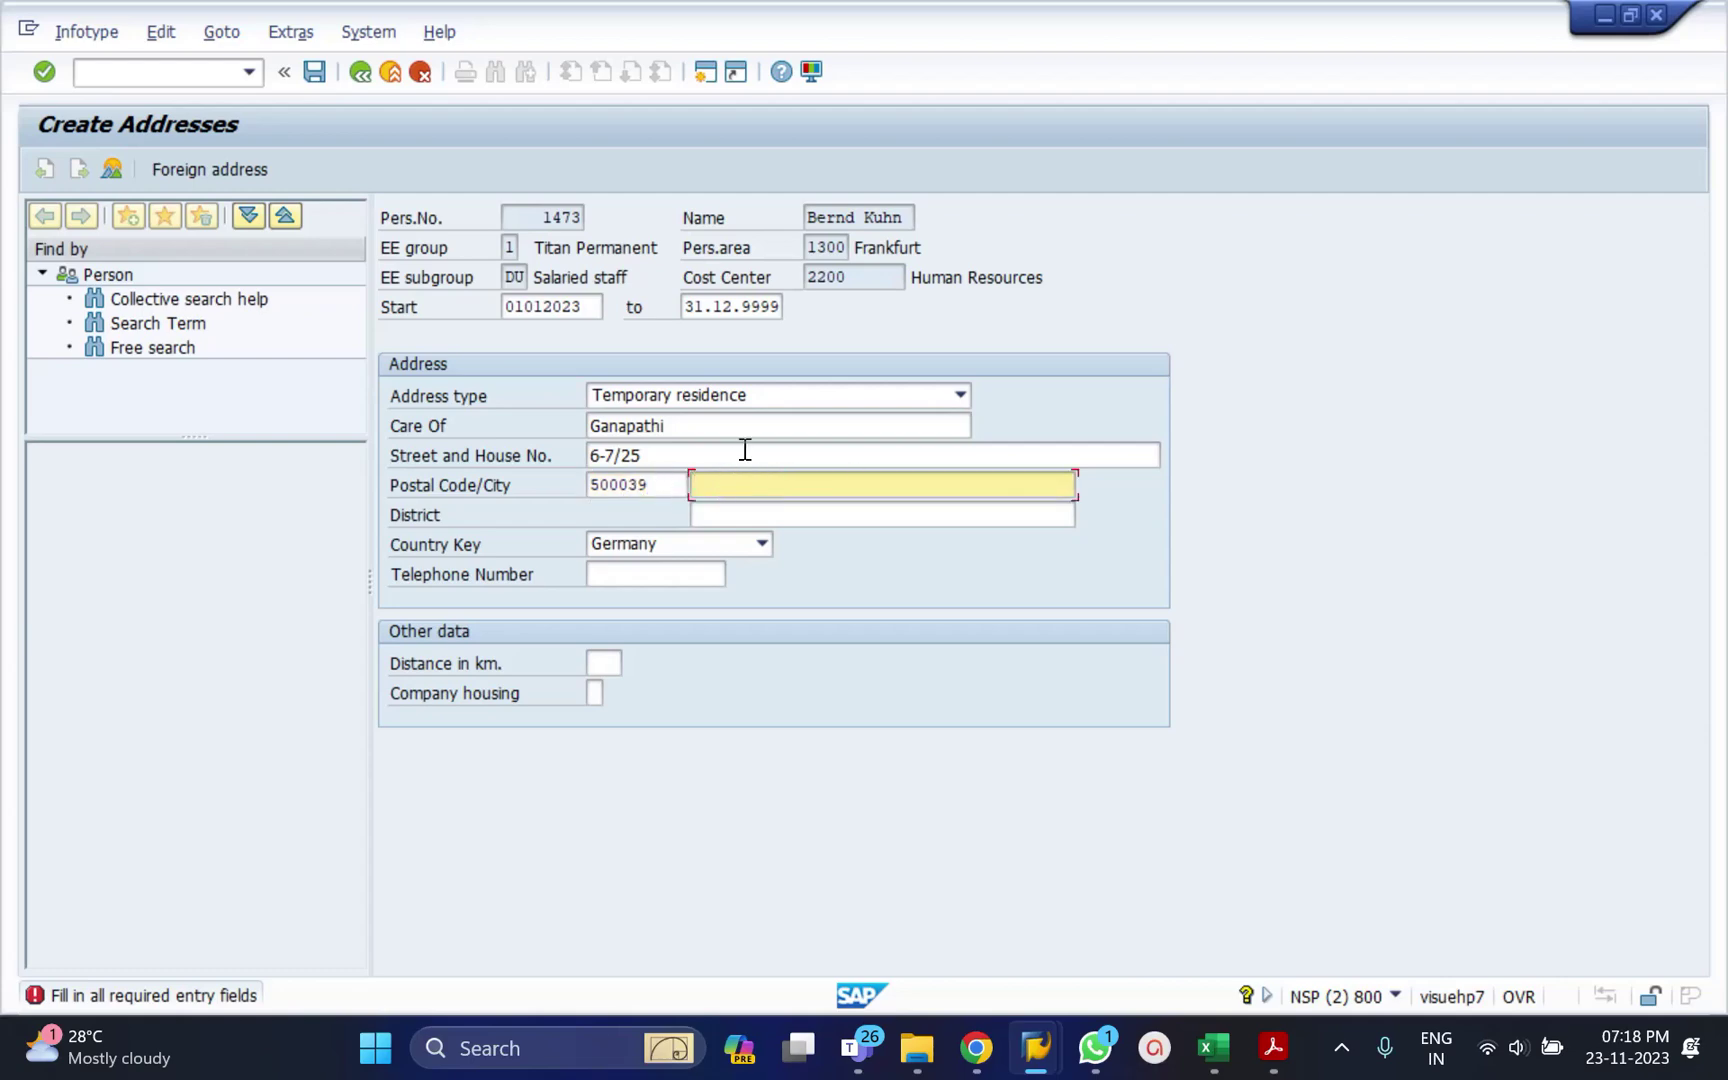
click(745, 450)
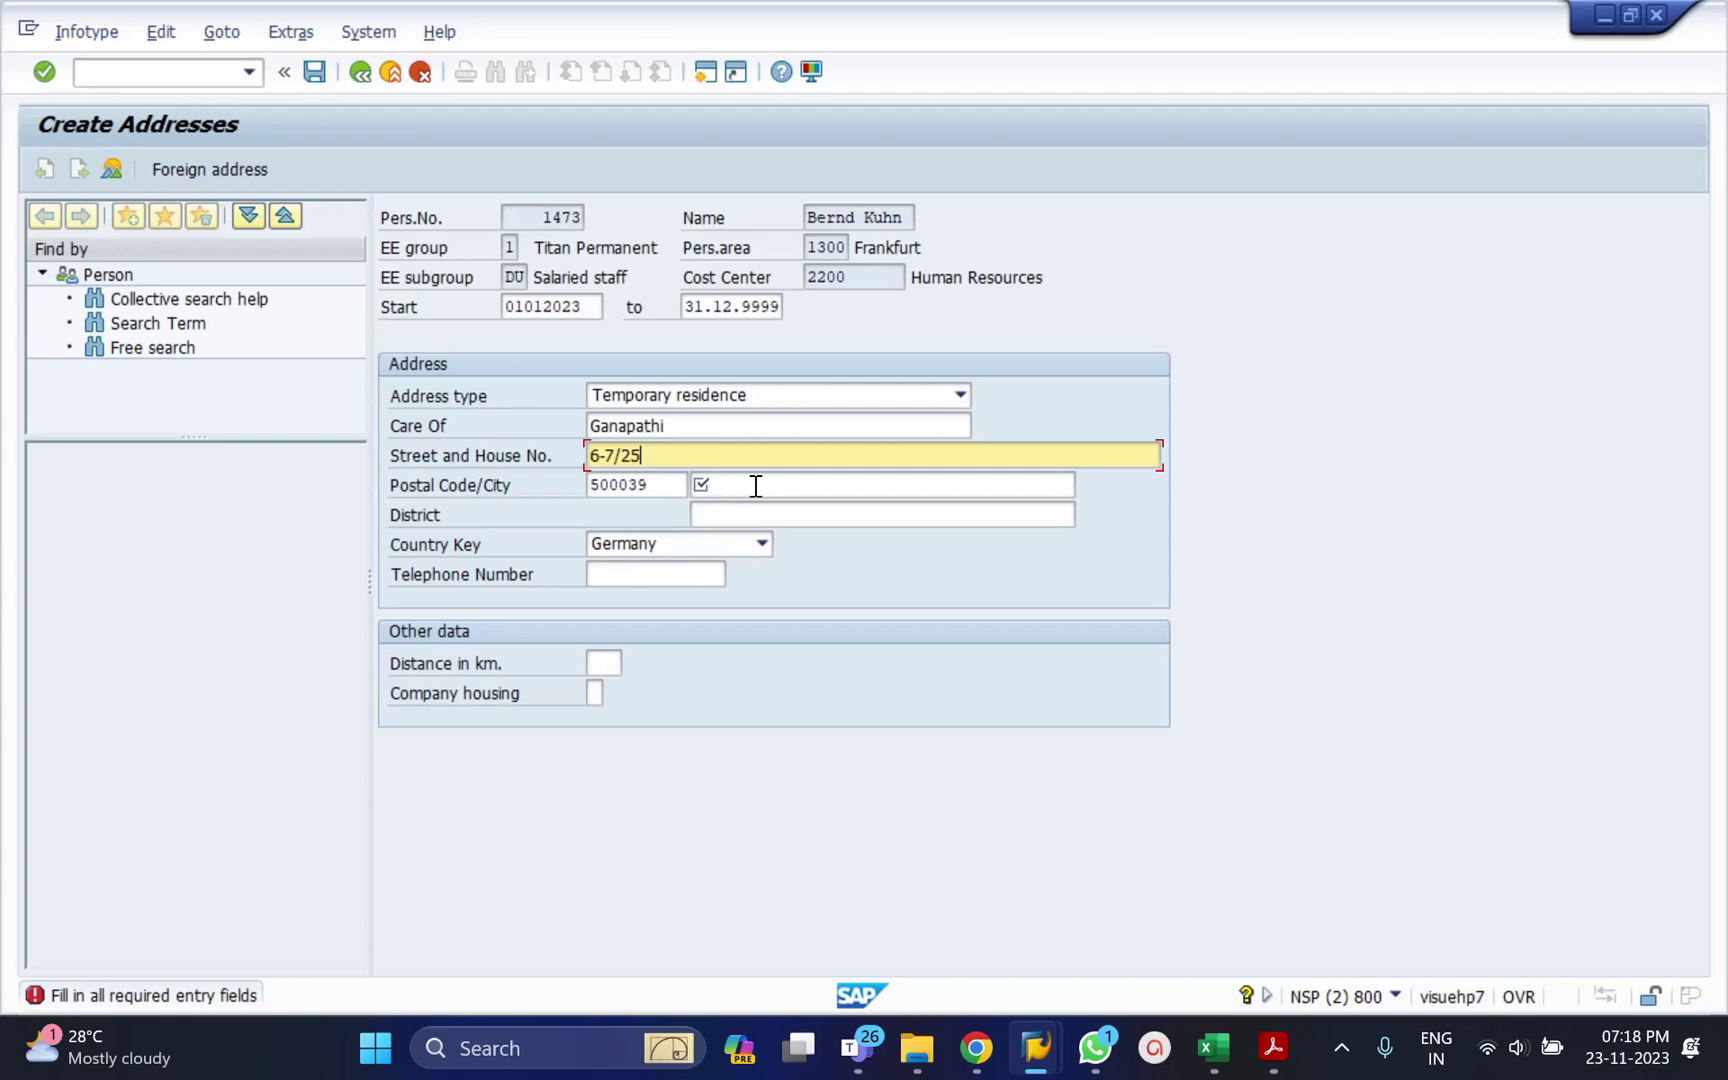
click(756, 486)
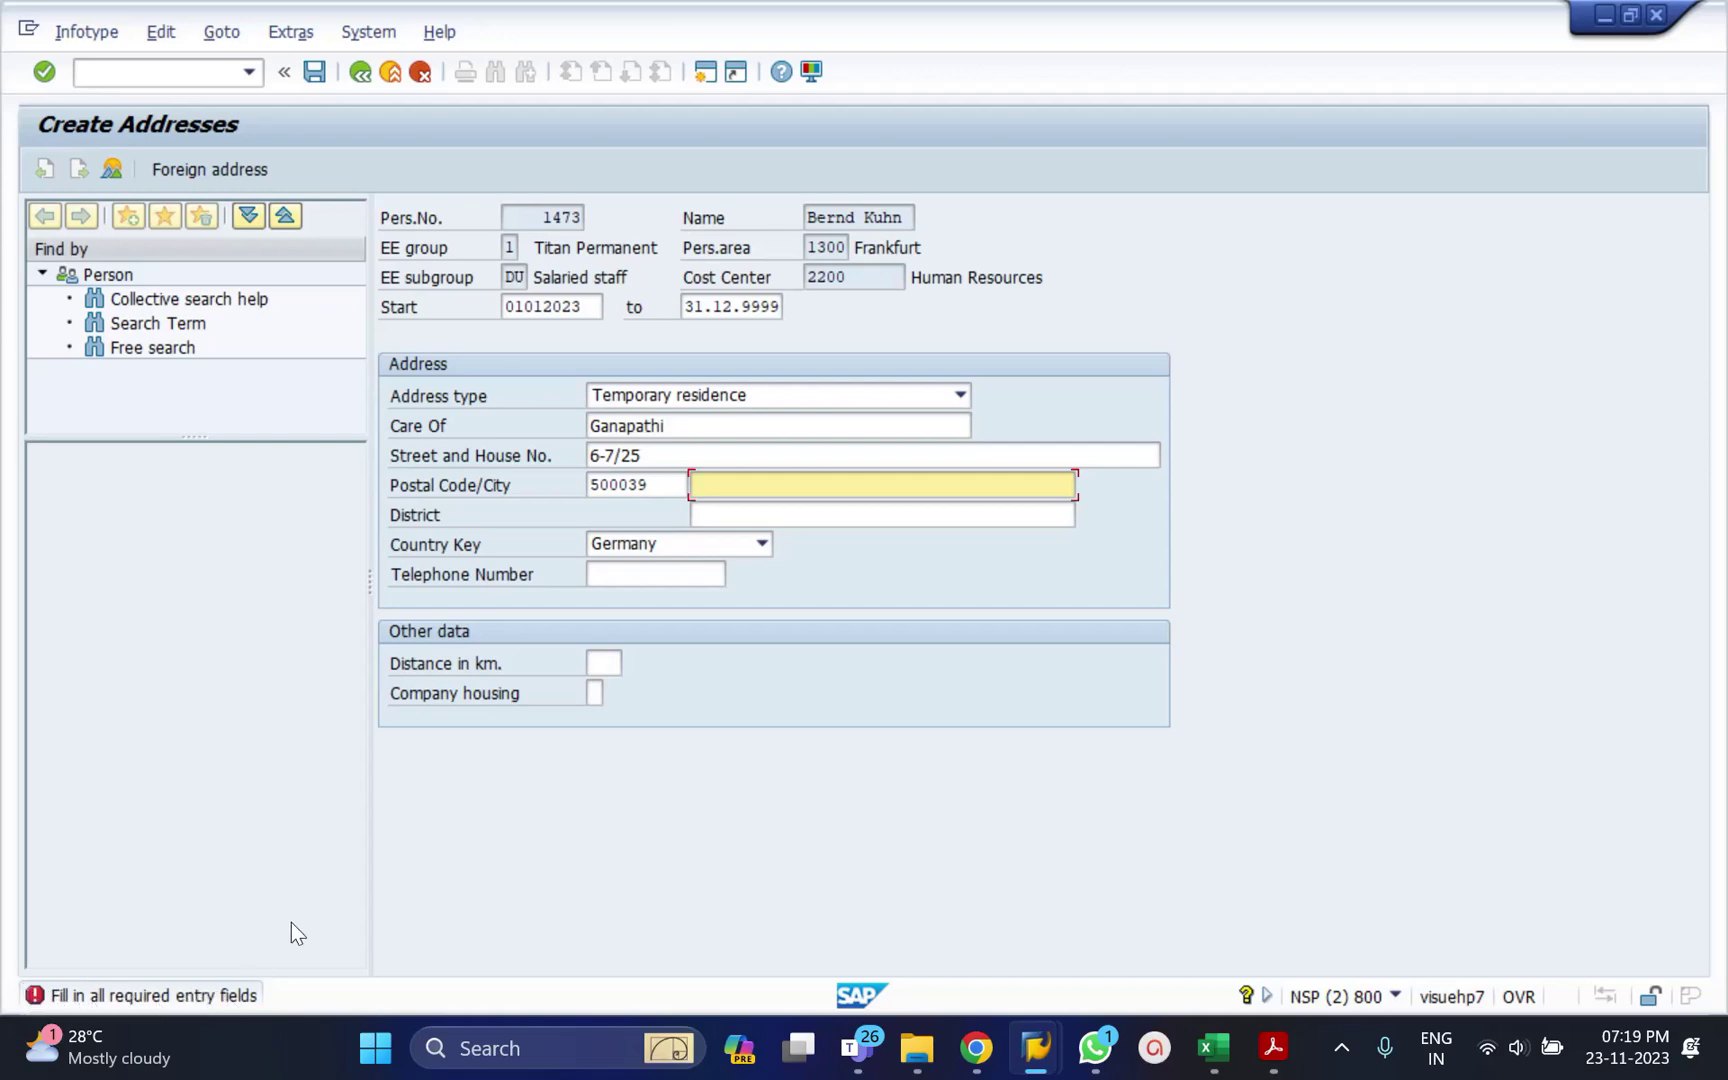
click(669, 457)
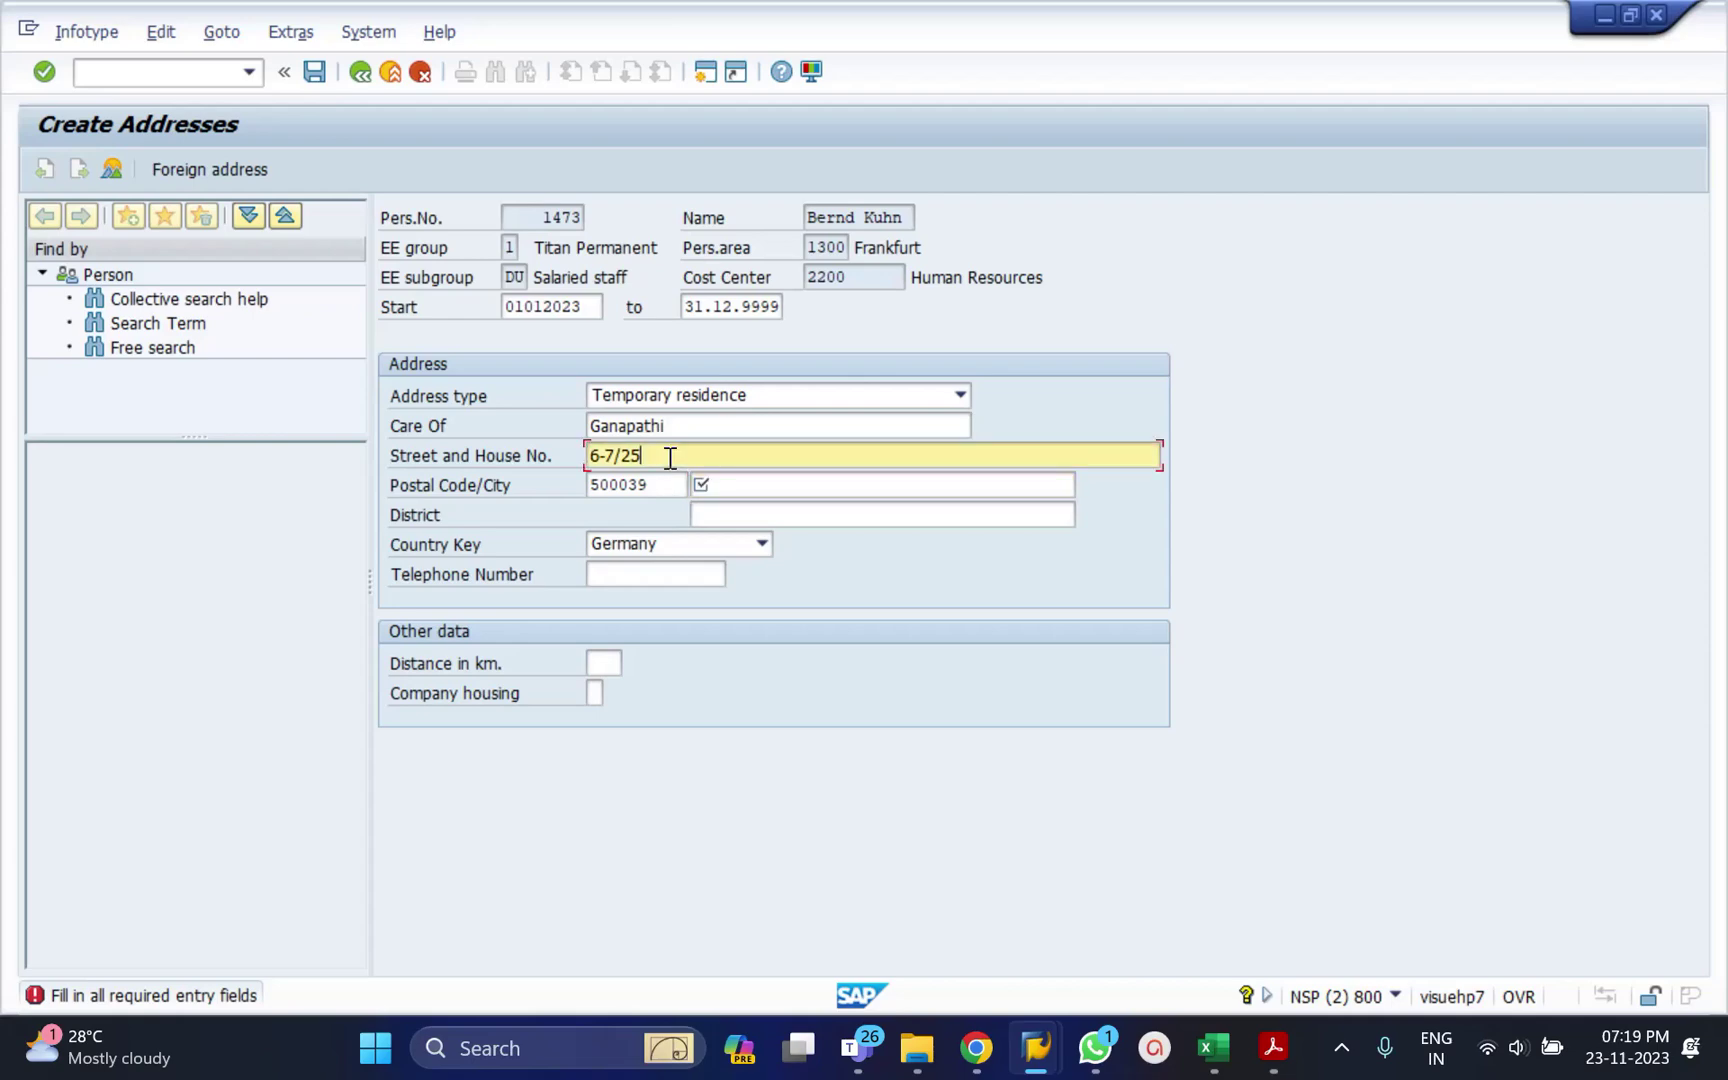
click(715, 487)
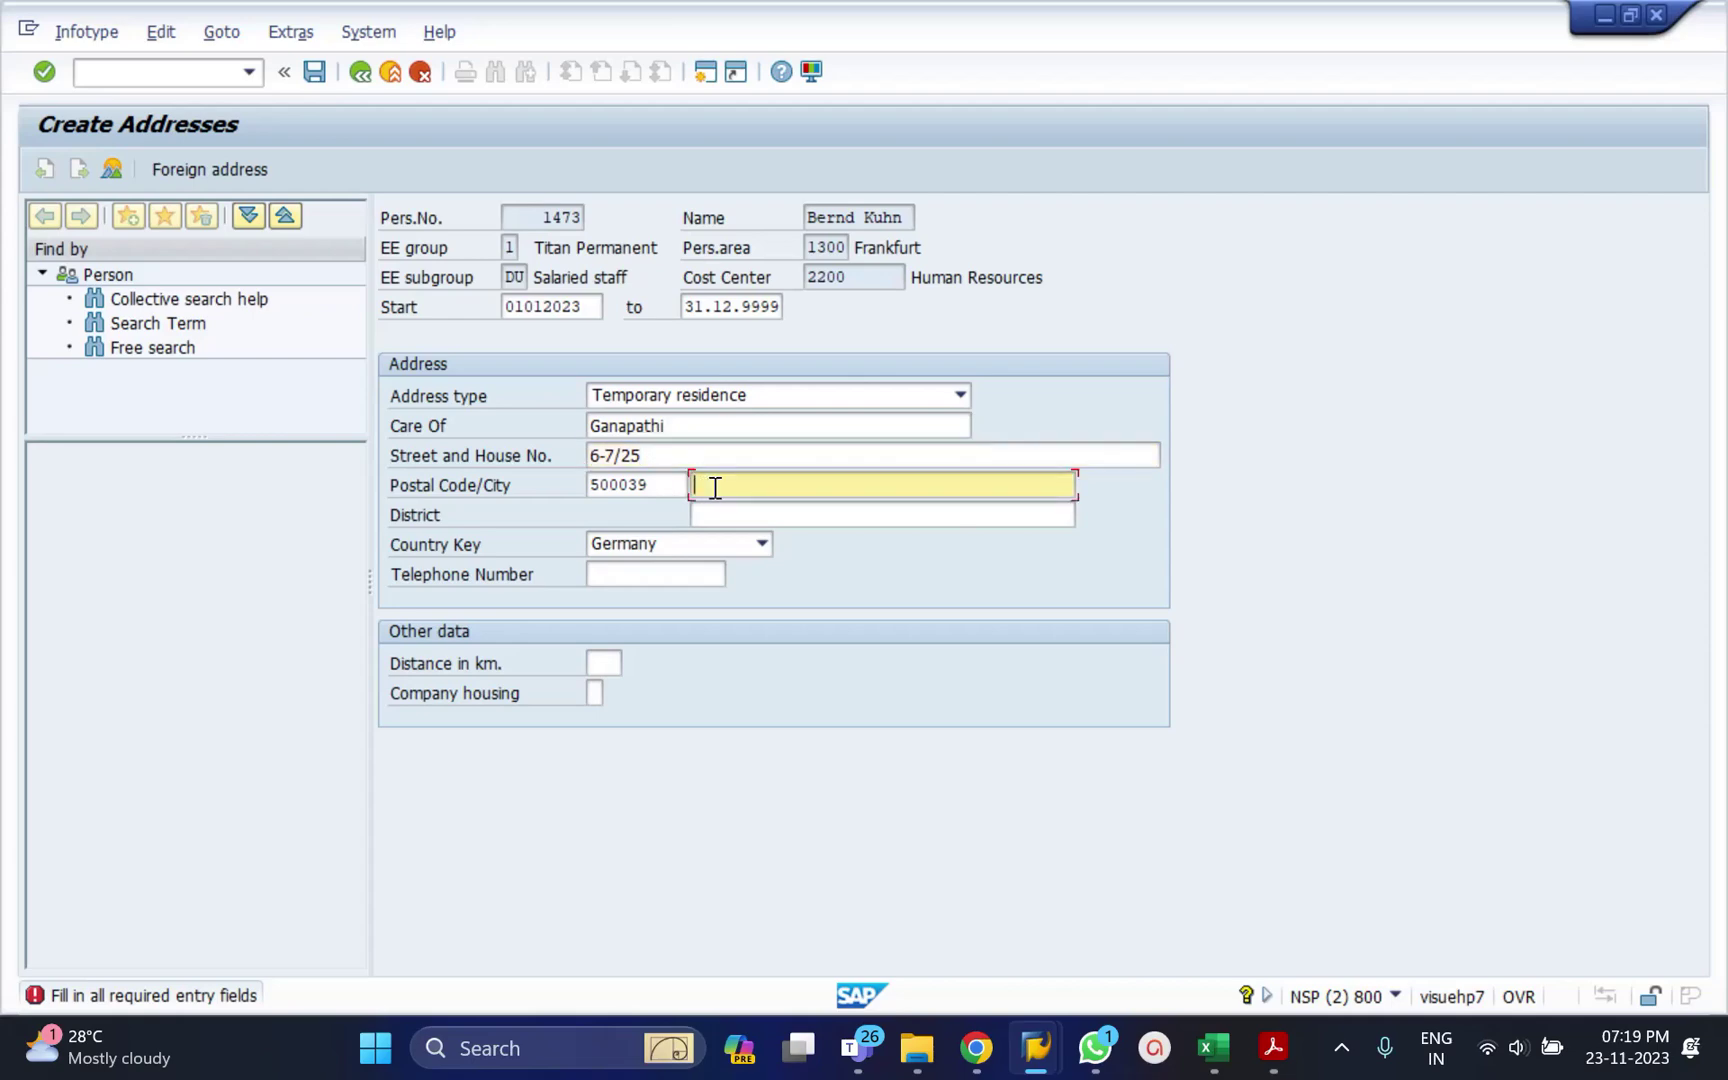
text(Hyderabad)
Save the address, trimming the postal code to 5 digits after the error.
click(308, 86)
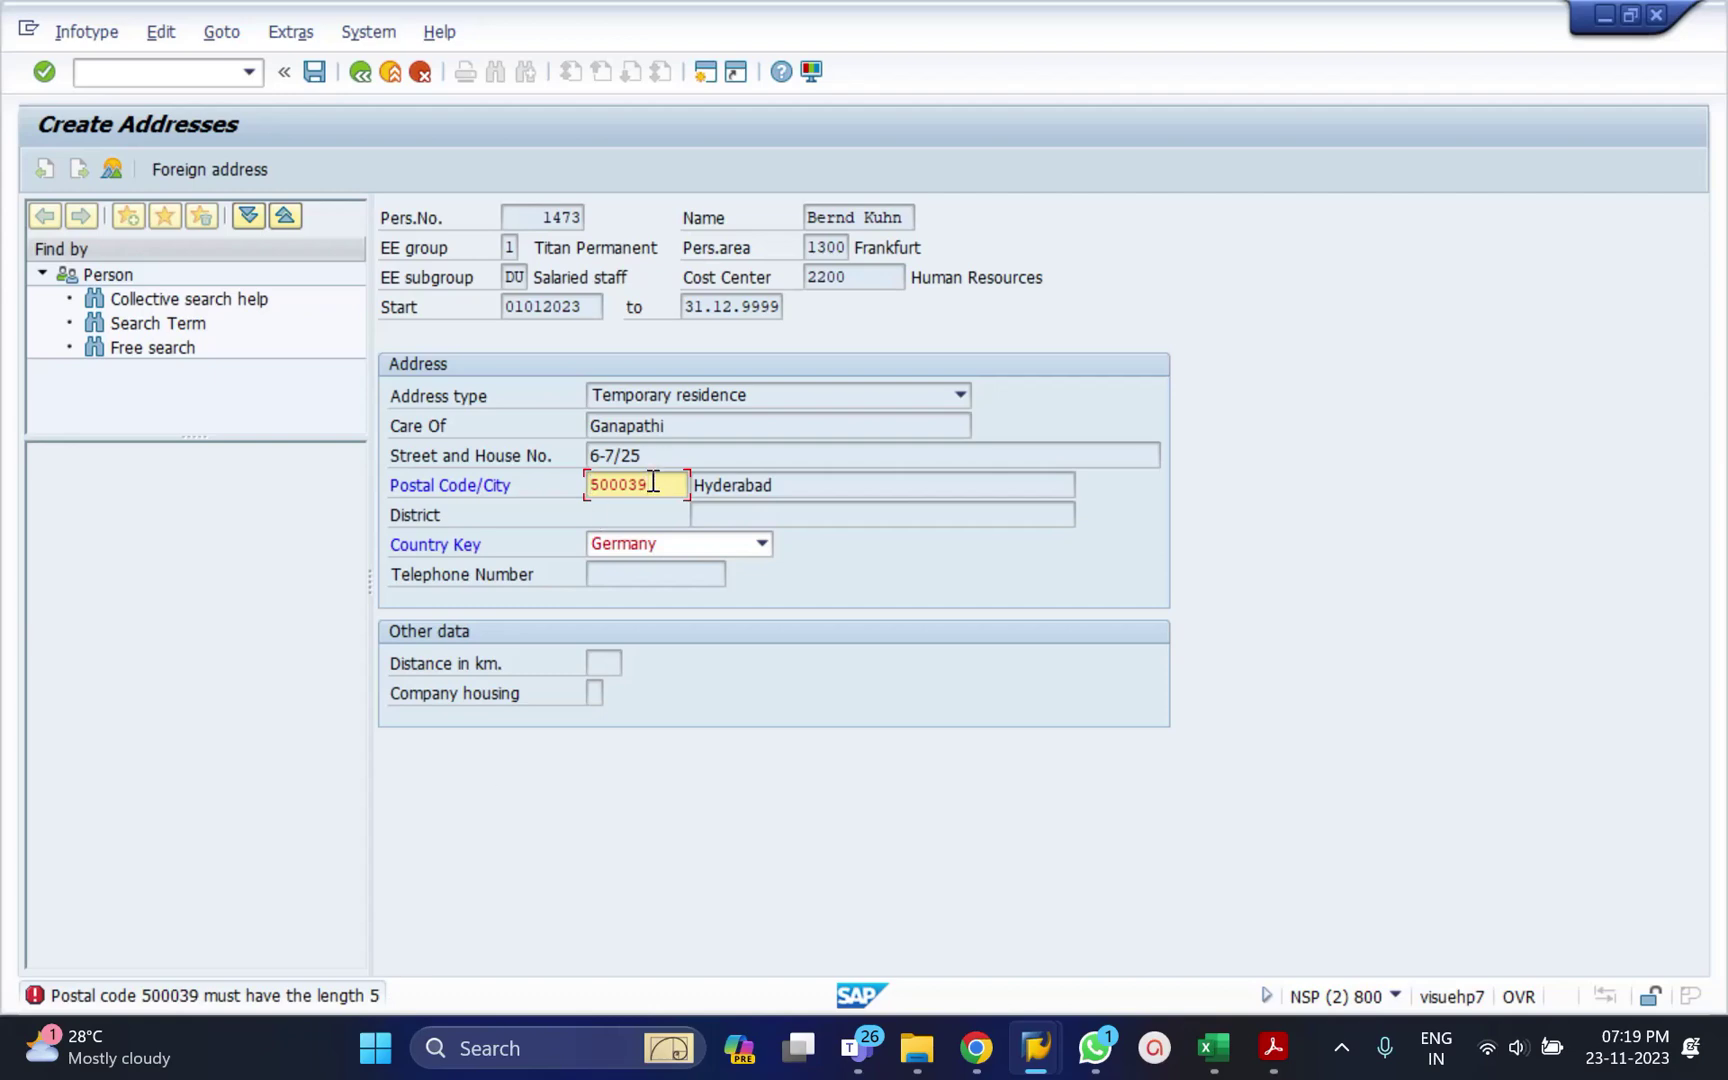
key(BackSpace)
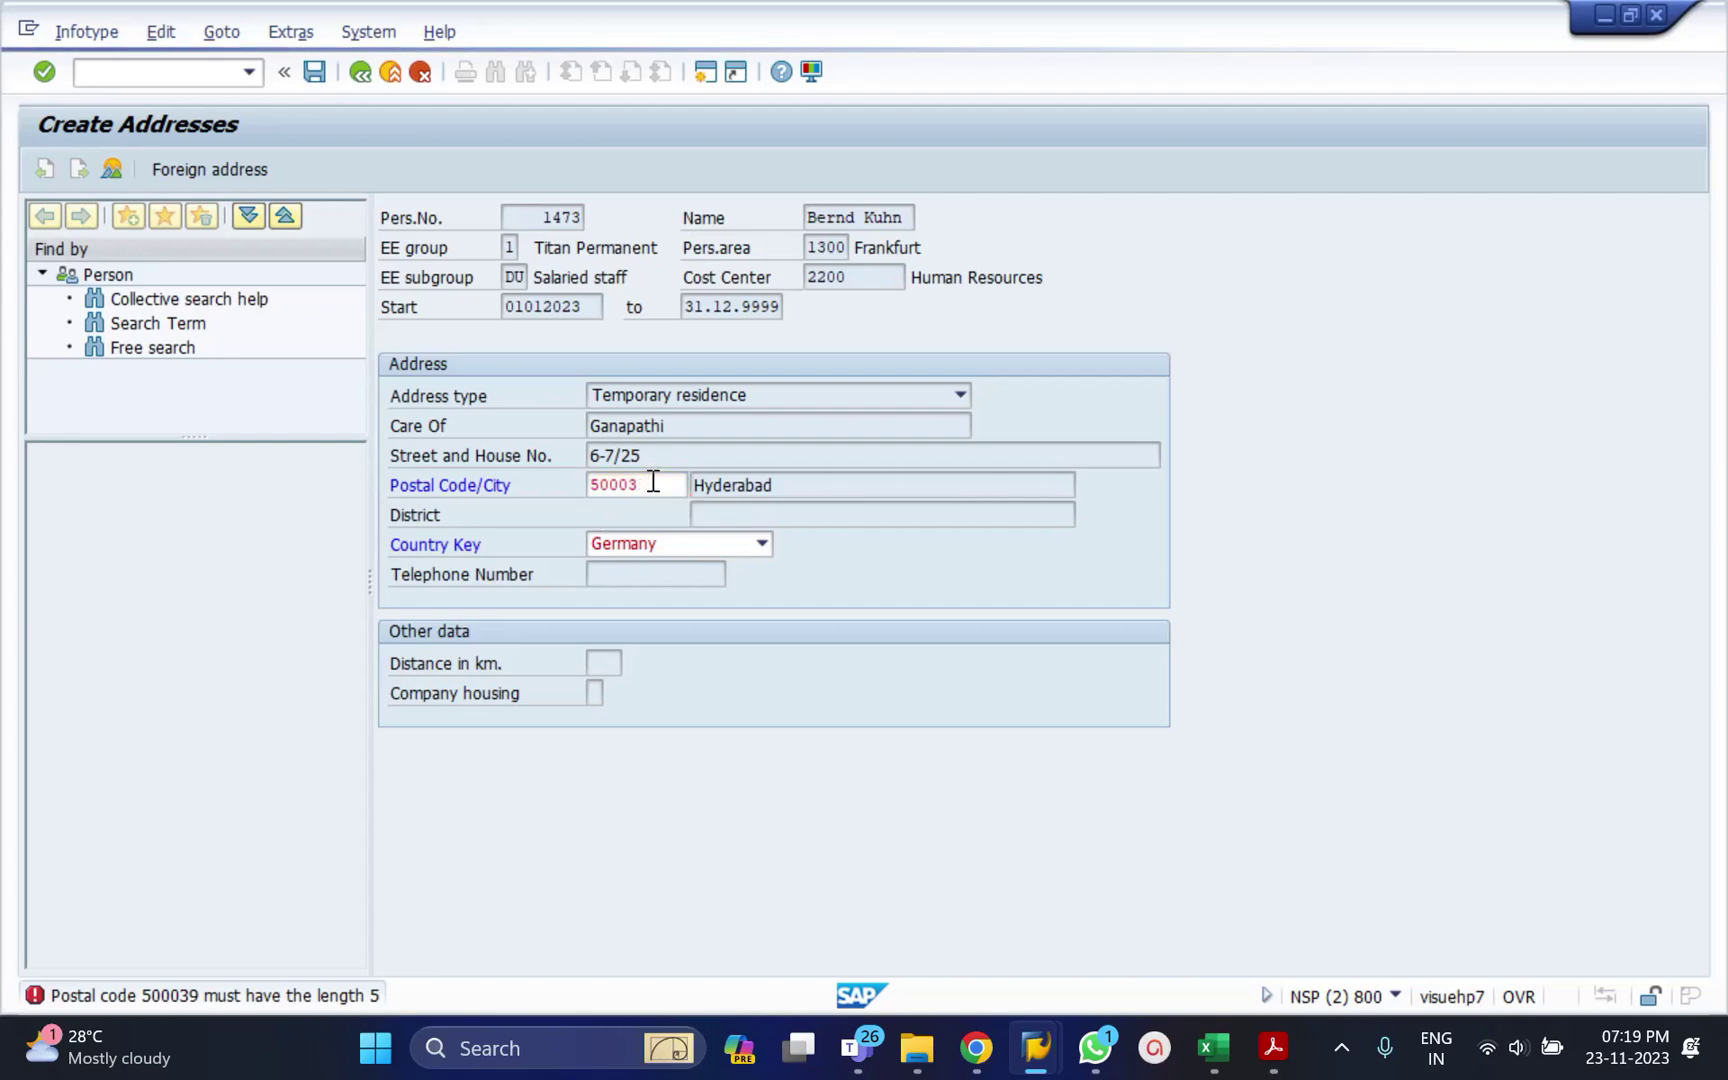
key(ctrl+s)
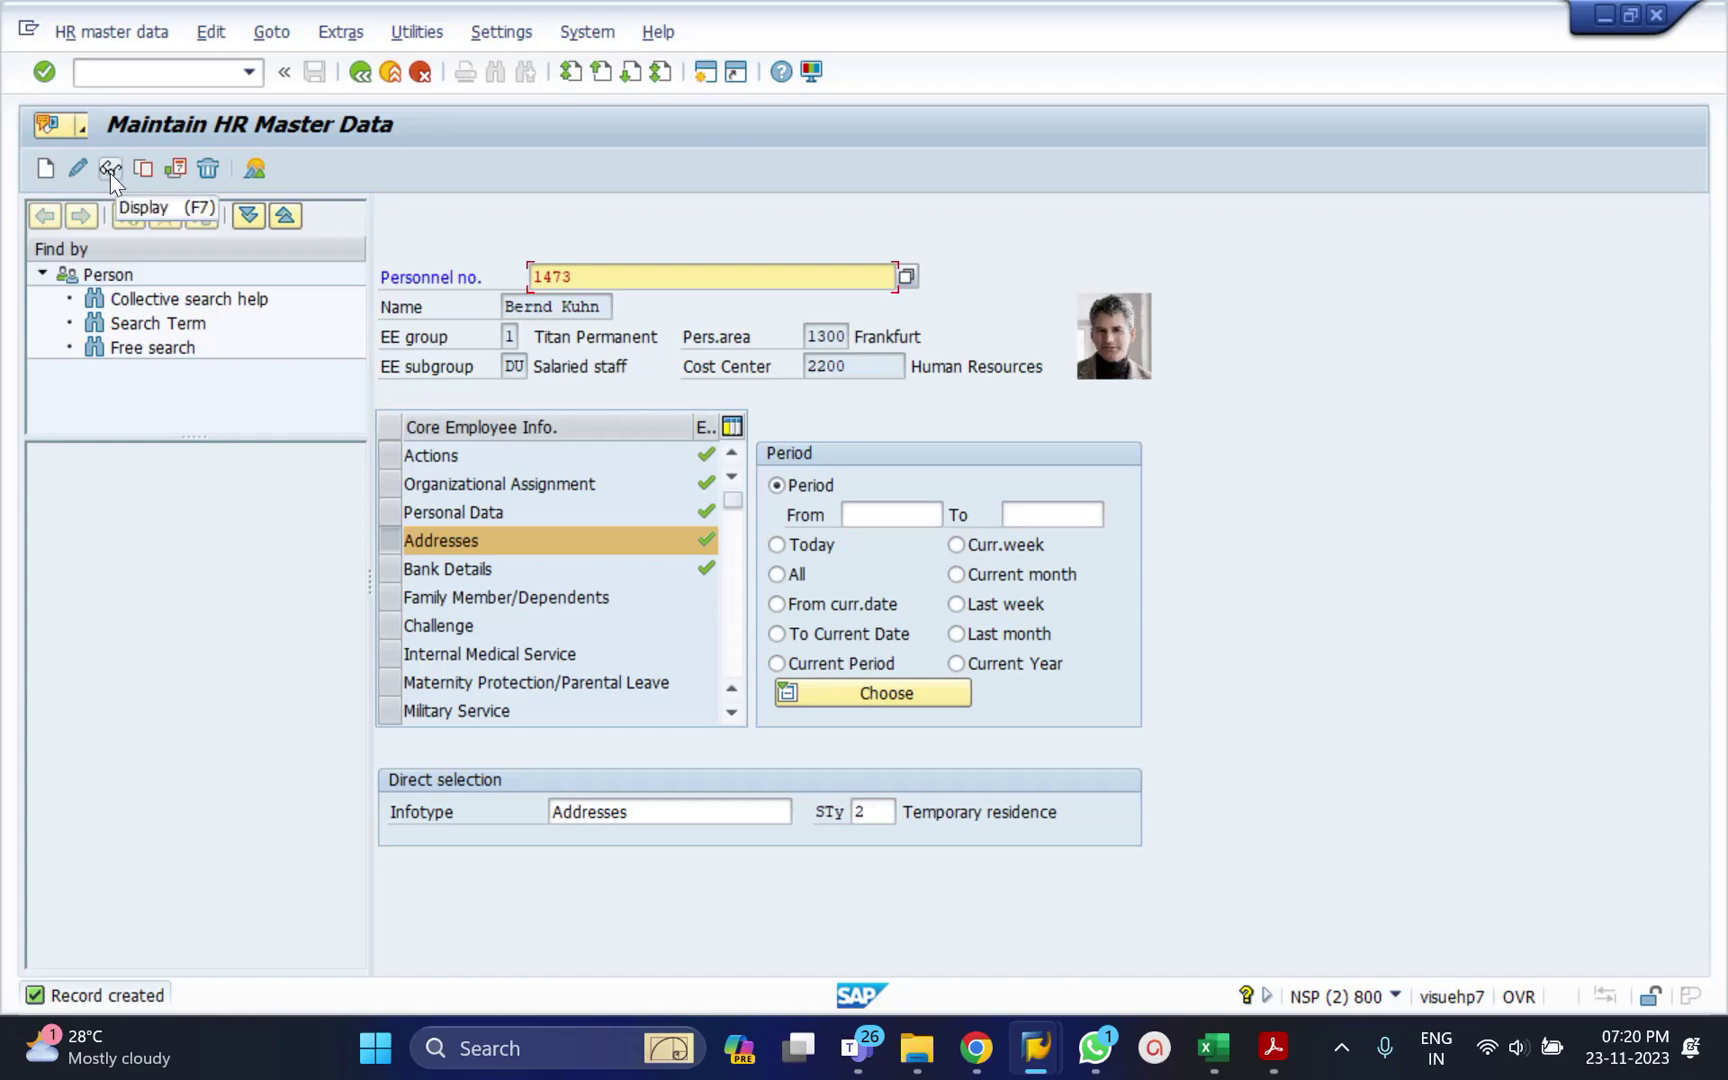
click(109, 171)
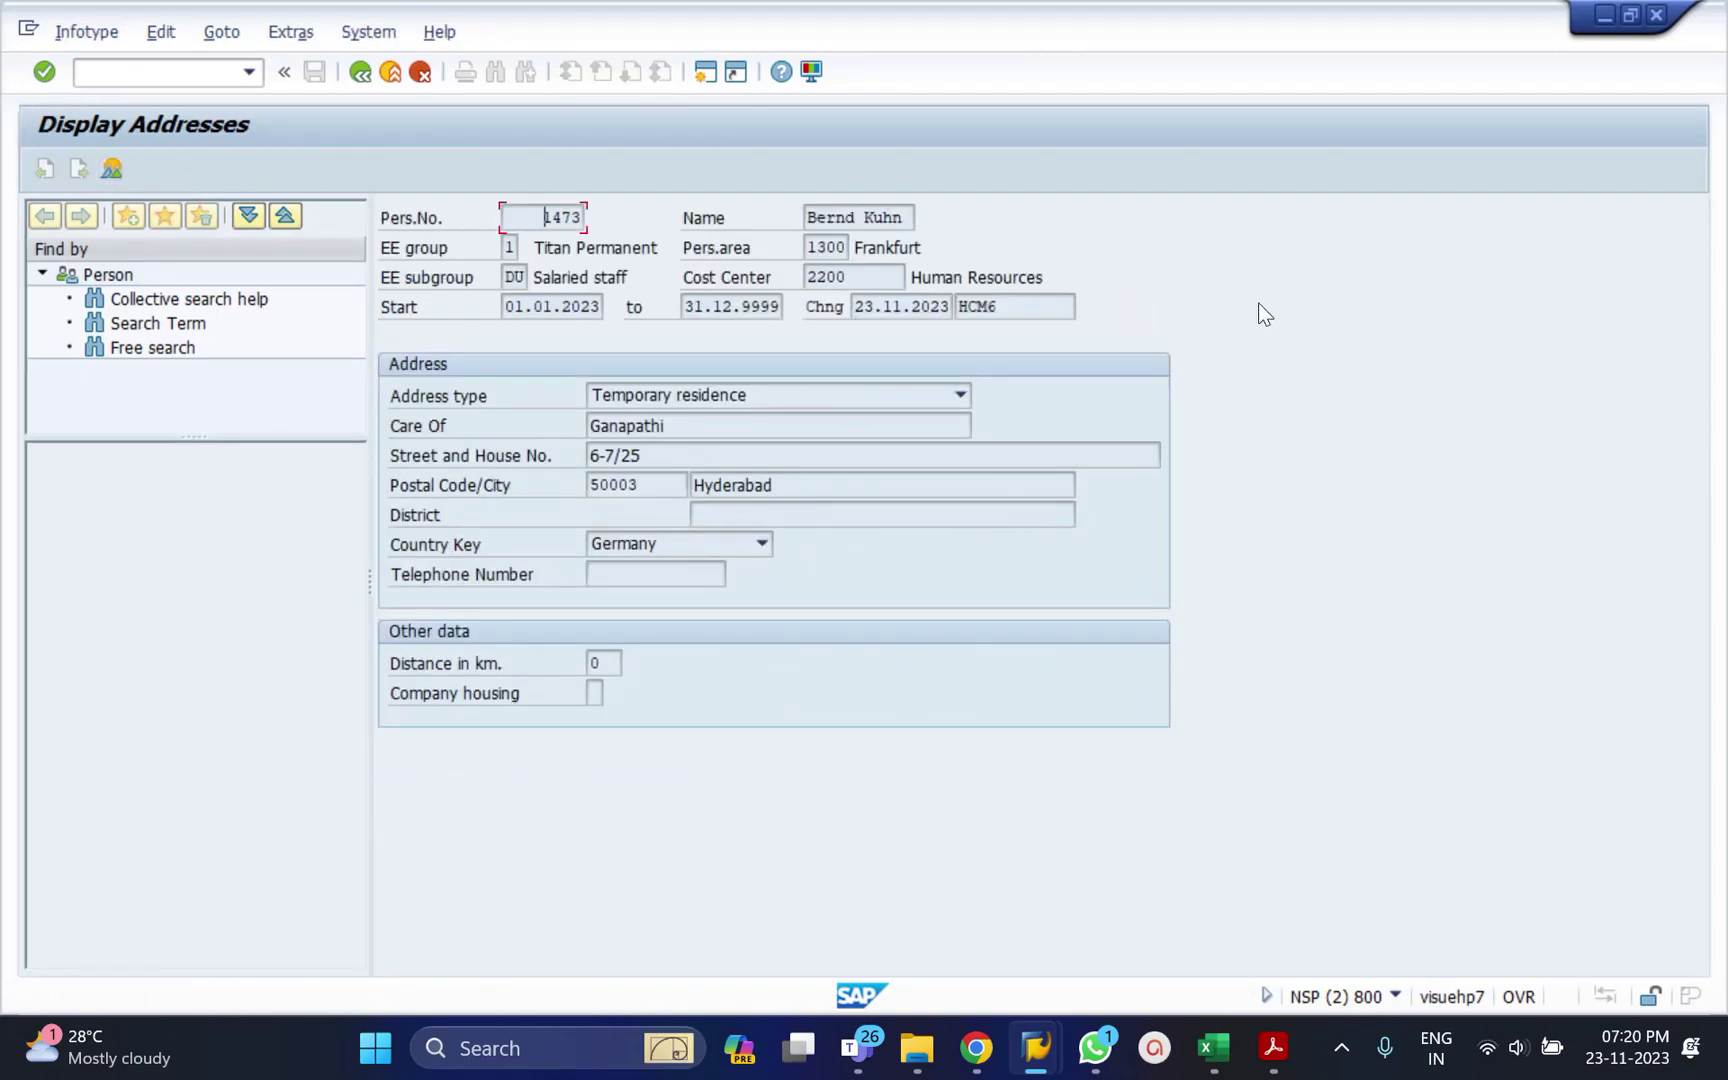
click(358, 72)
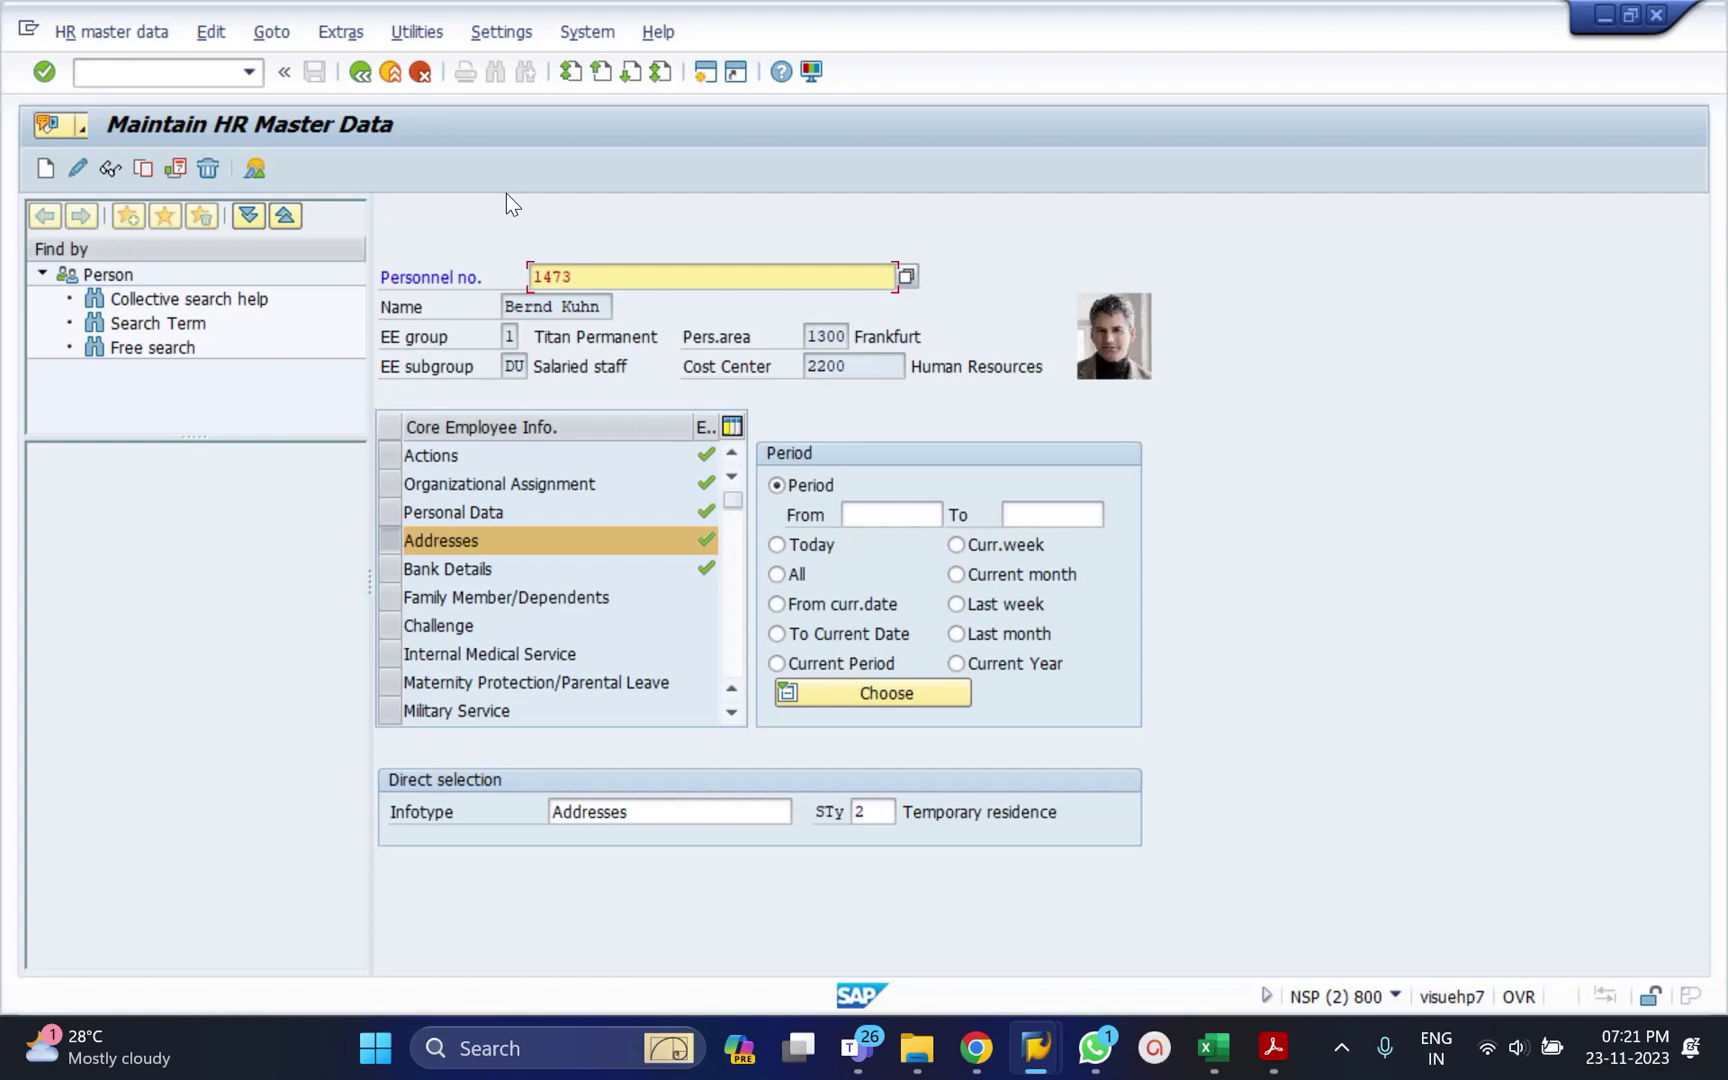
click(74, 171)
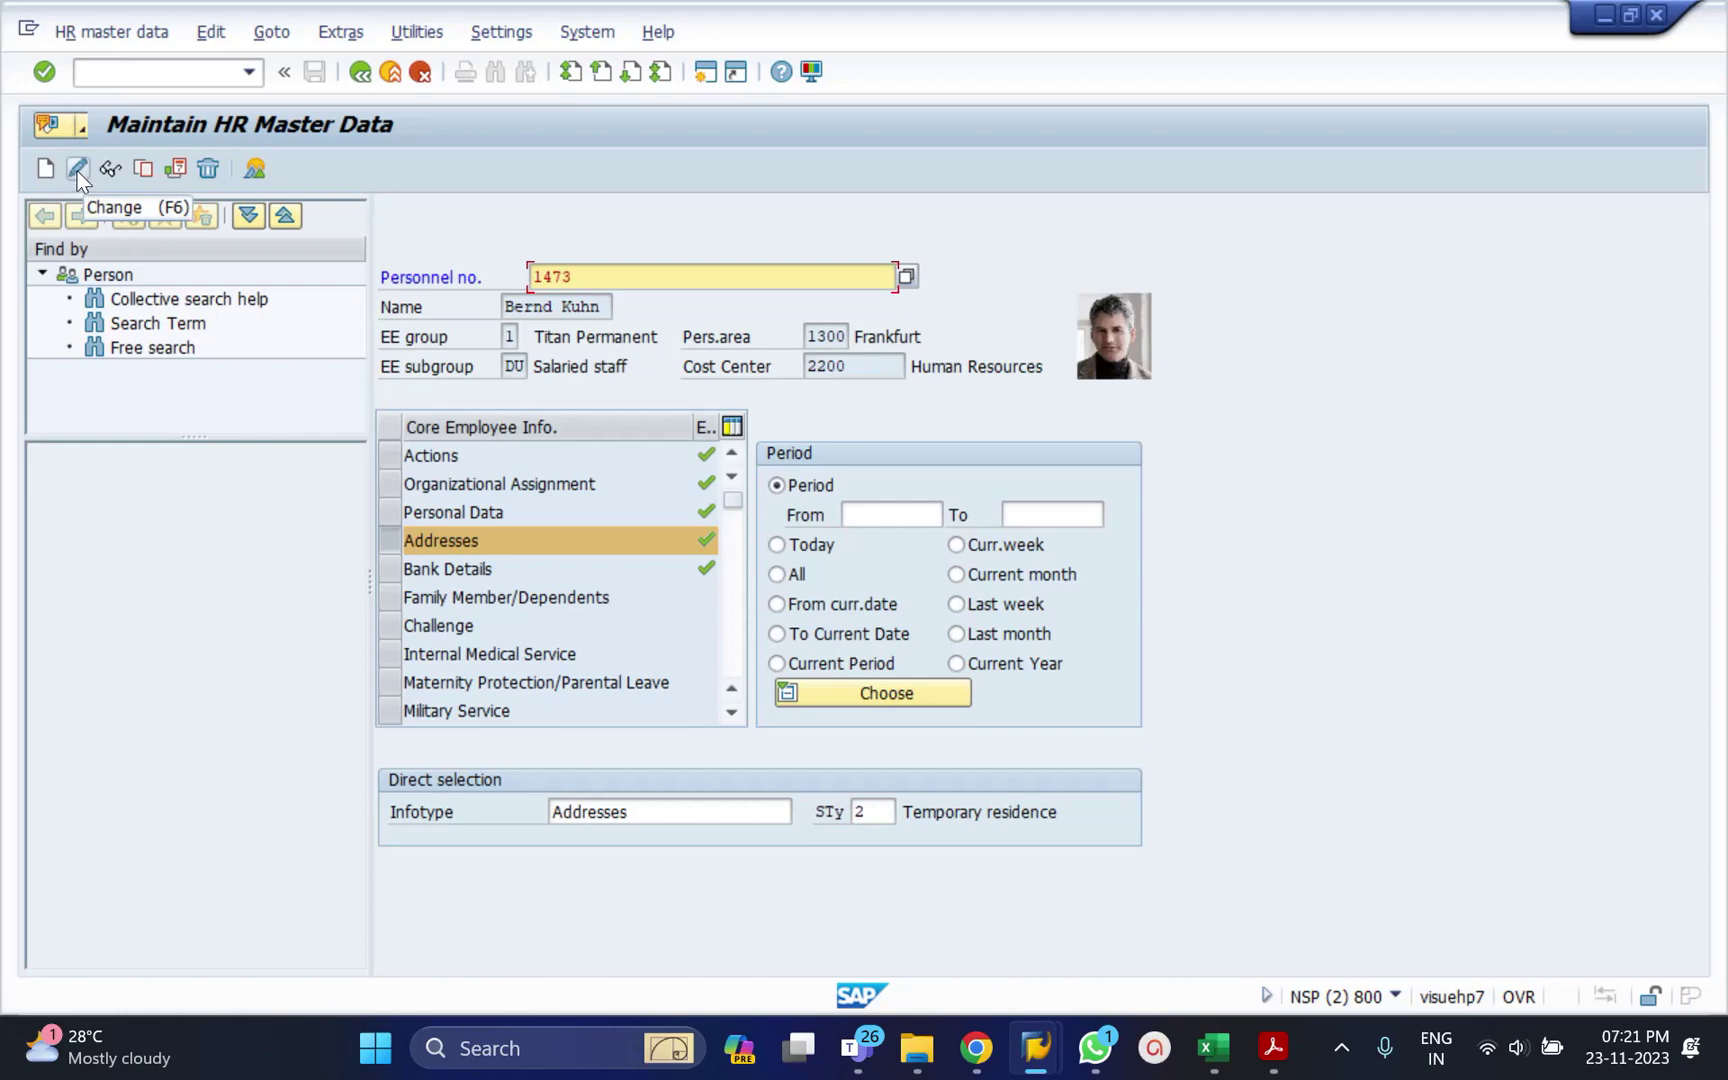
Open the temporary residence address in change mode and edit its house number.
click(77, 167)
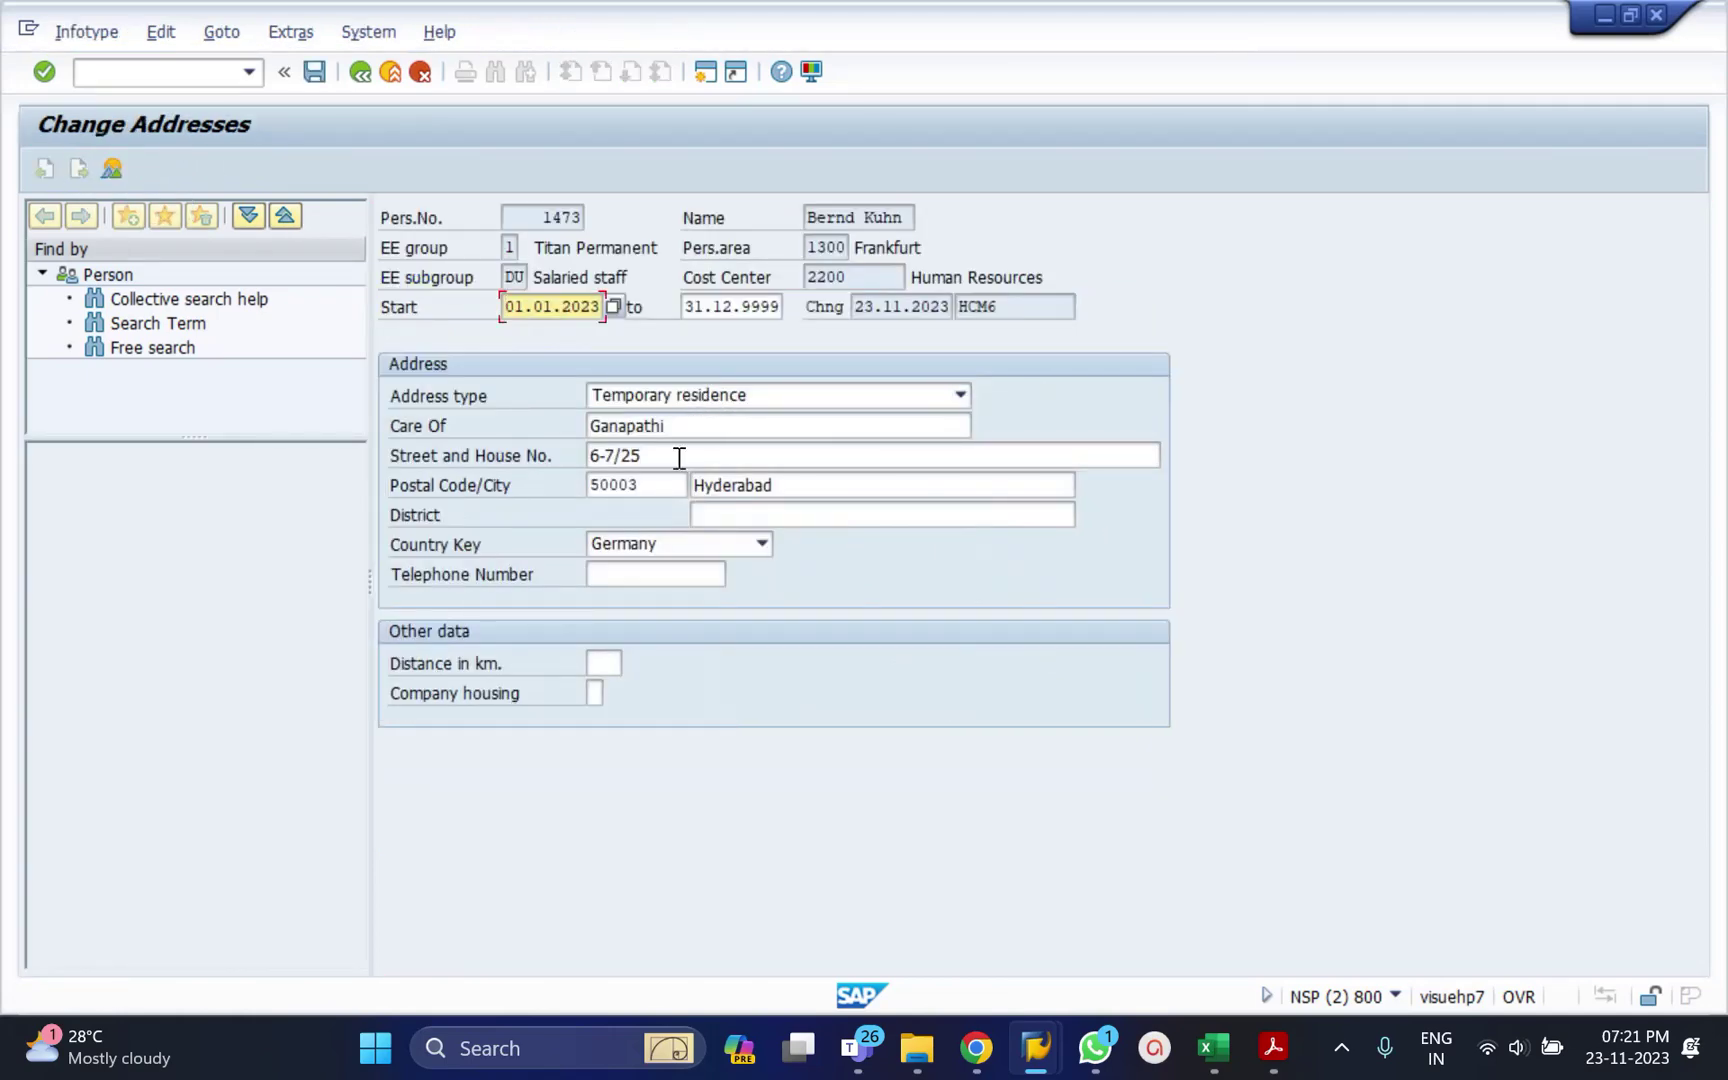
click(679, 456)
key(BackSpace)
key(BackSpace)
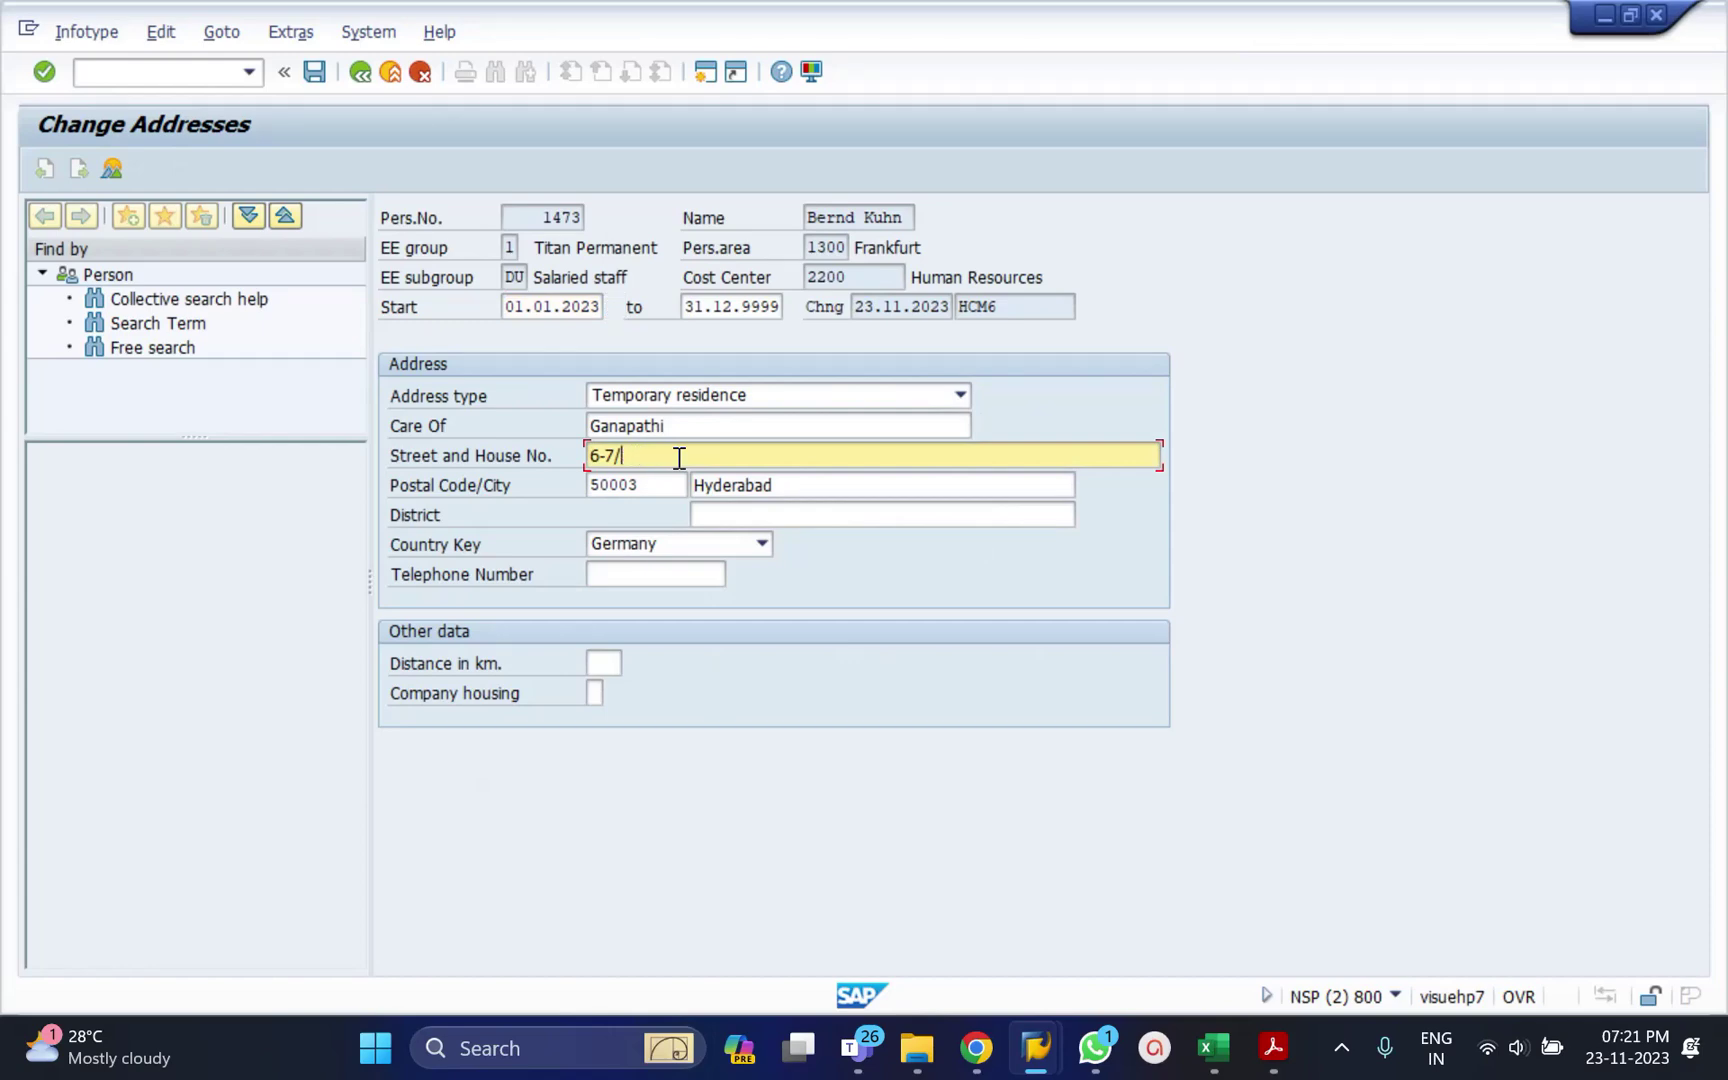
text(54)
key(Return)
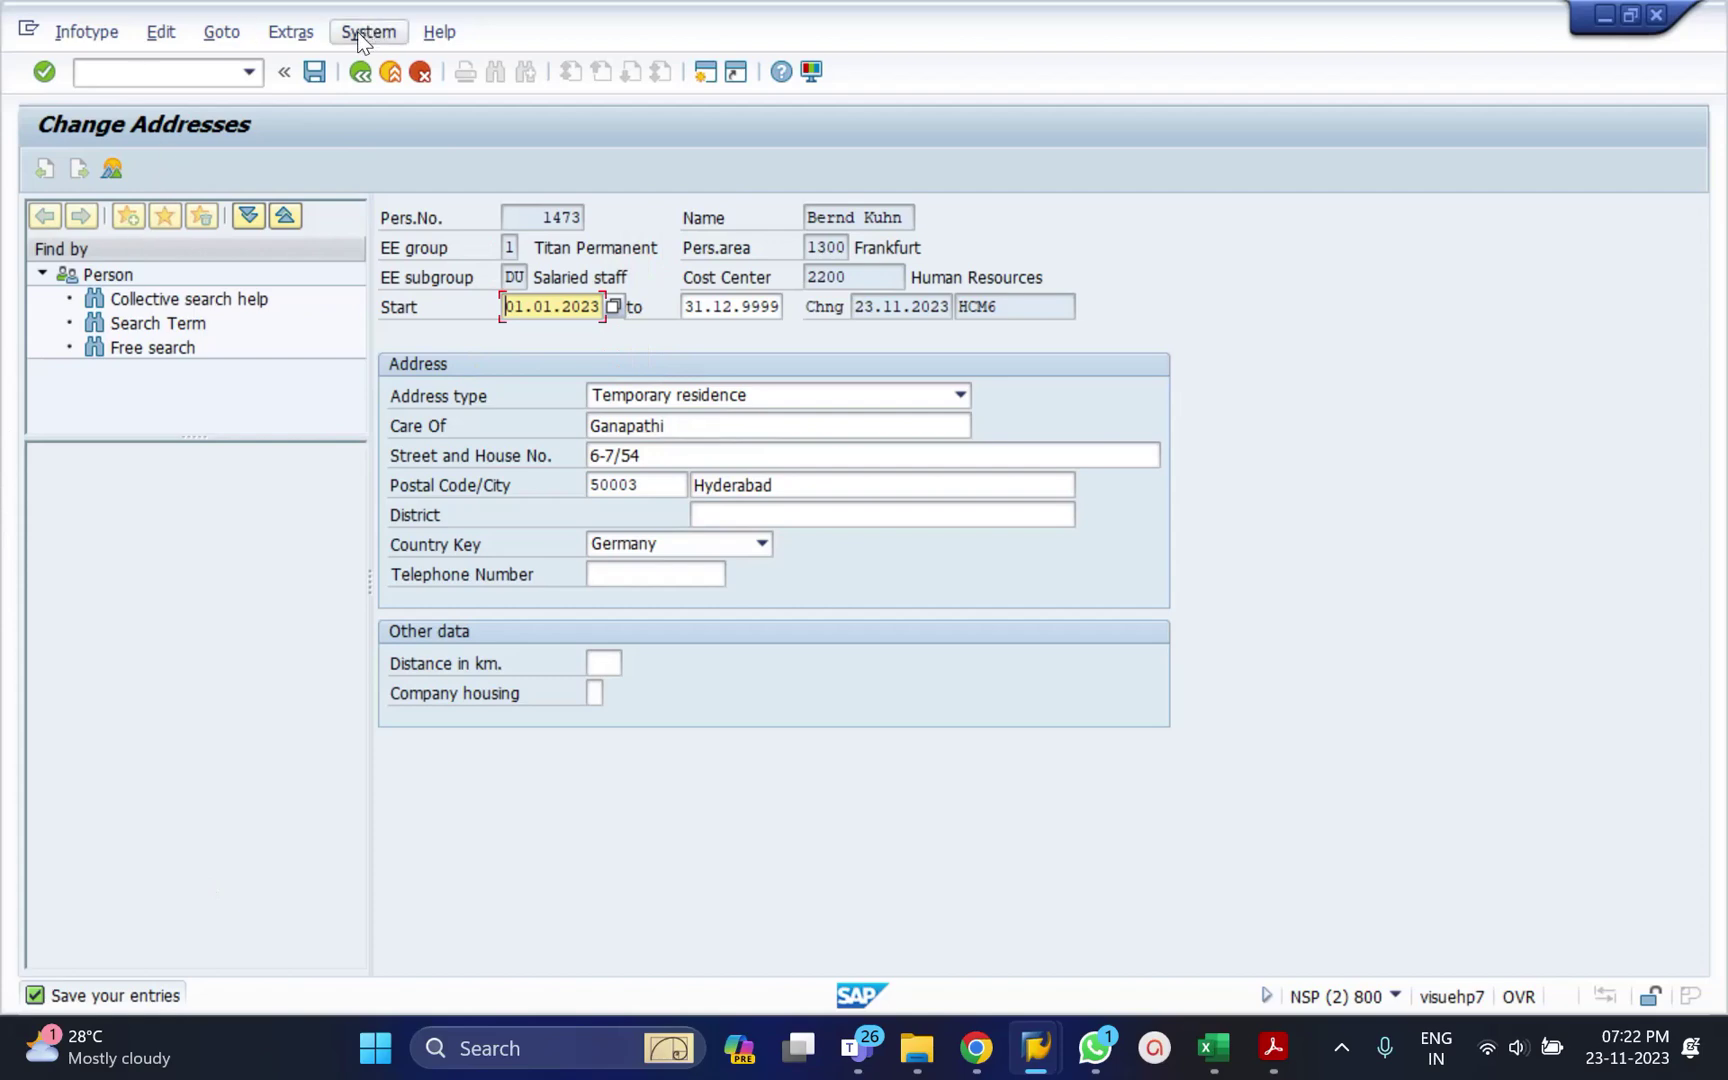
Save the edited temporary residence address record.
click(309, 72)
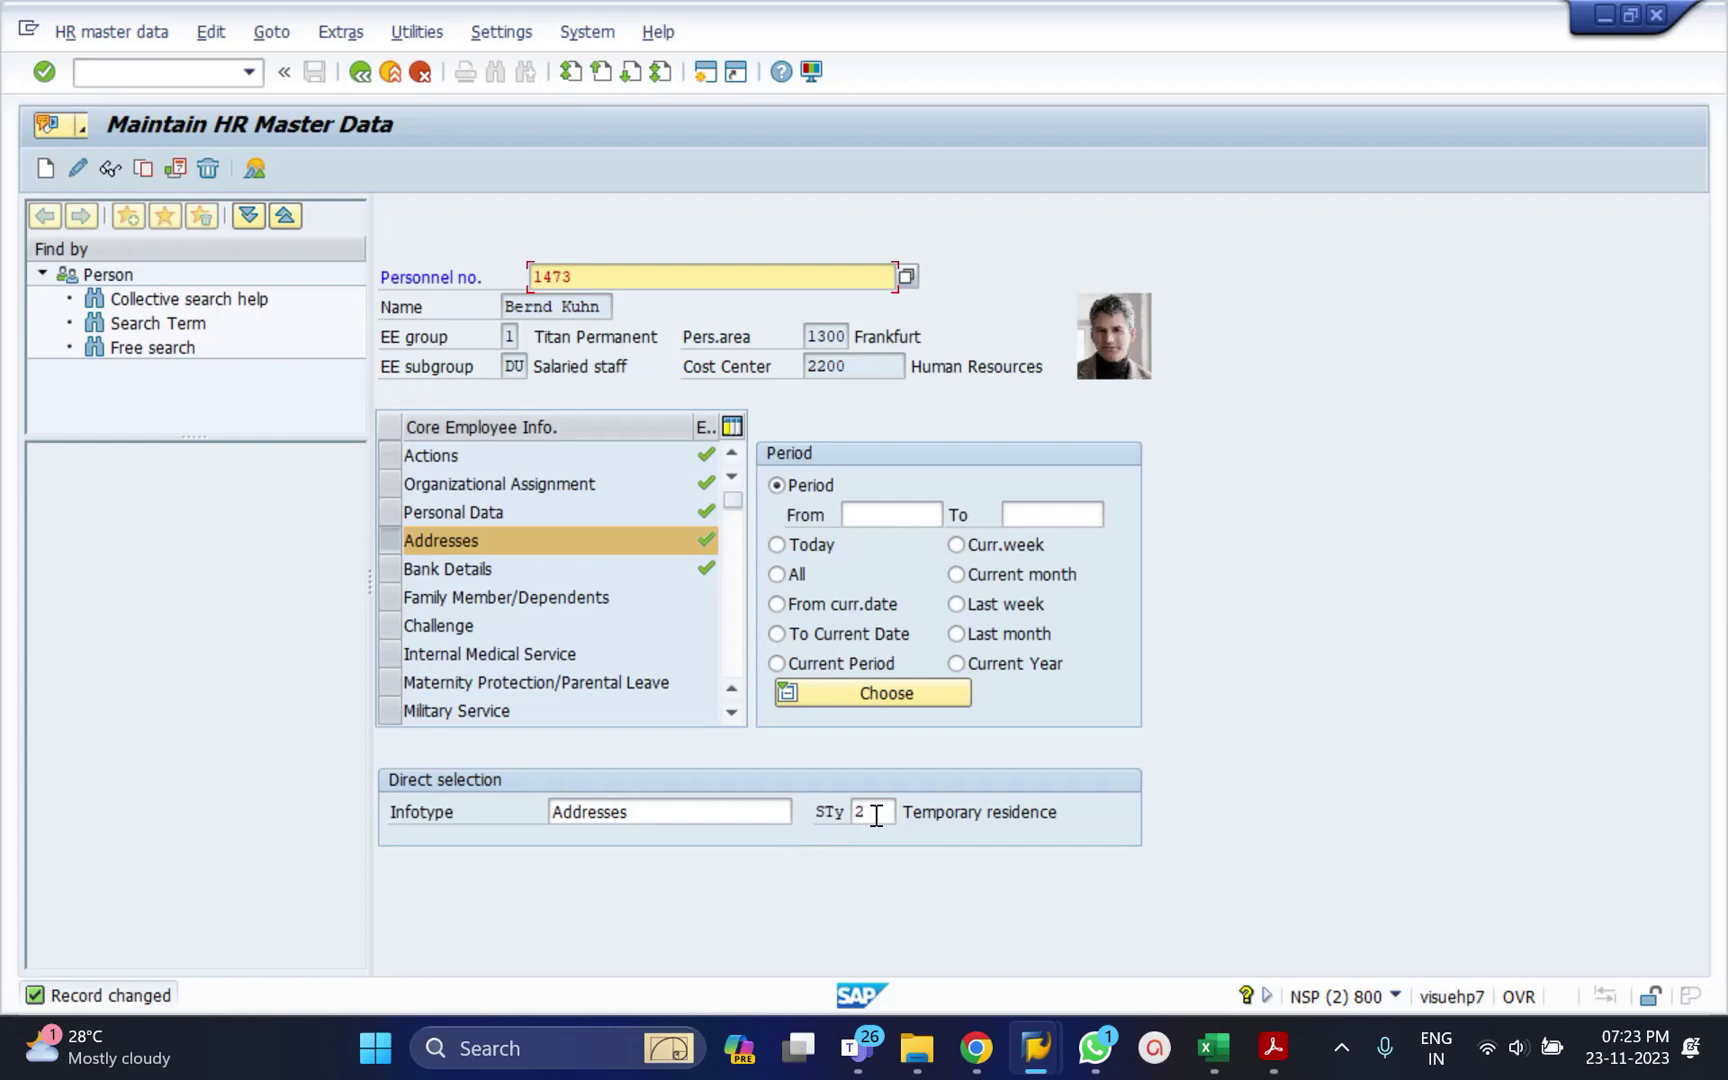
Copy the address into a new record starting 01.01.2024.
click(142, 171)
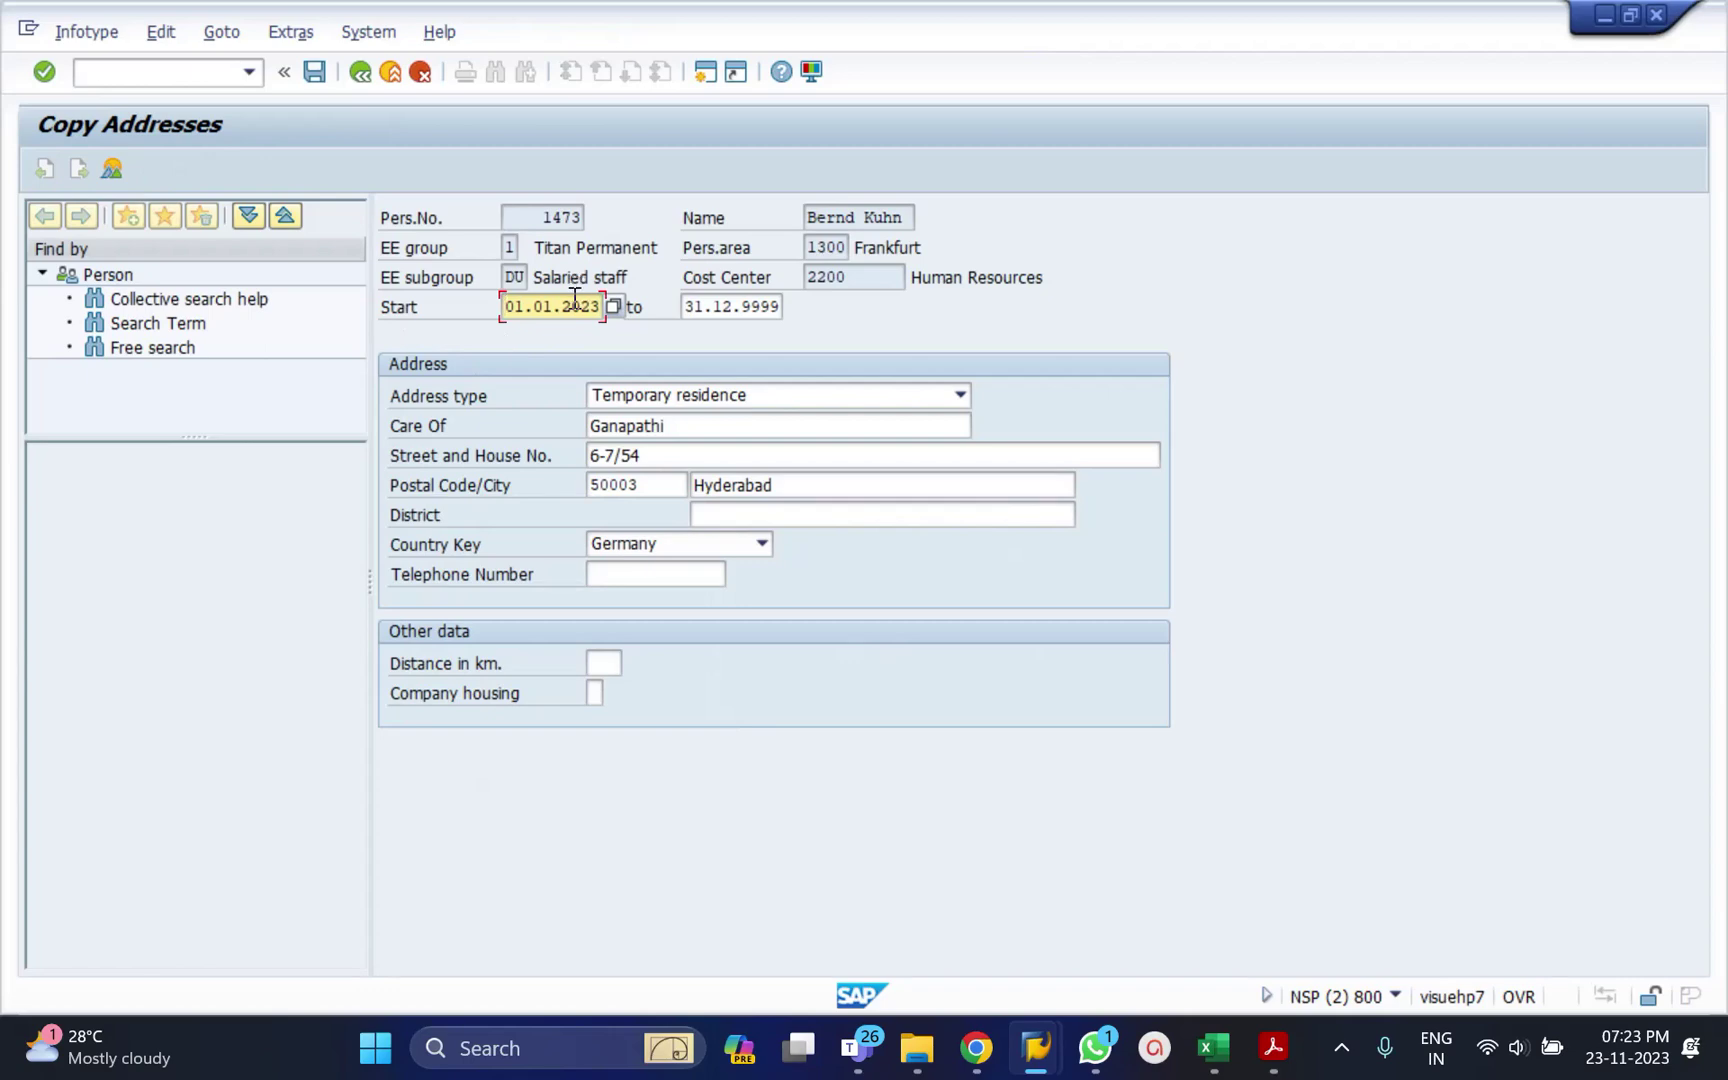
click(593, 308)
key(BackSpace)
text(4)
Replace the postal code and street and house number, then save the copied record.
click(664, 484)
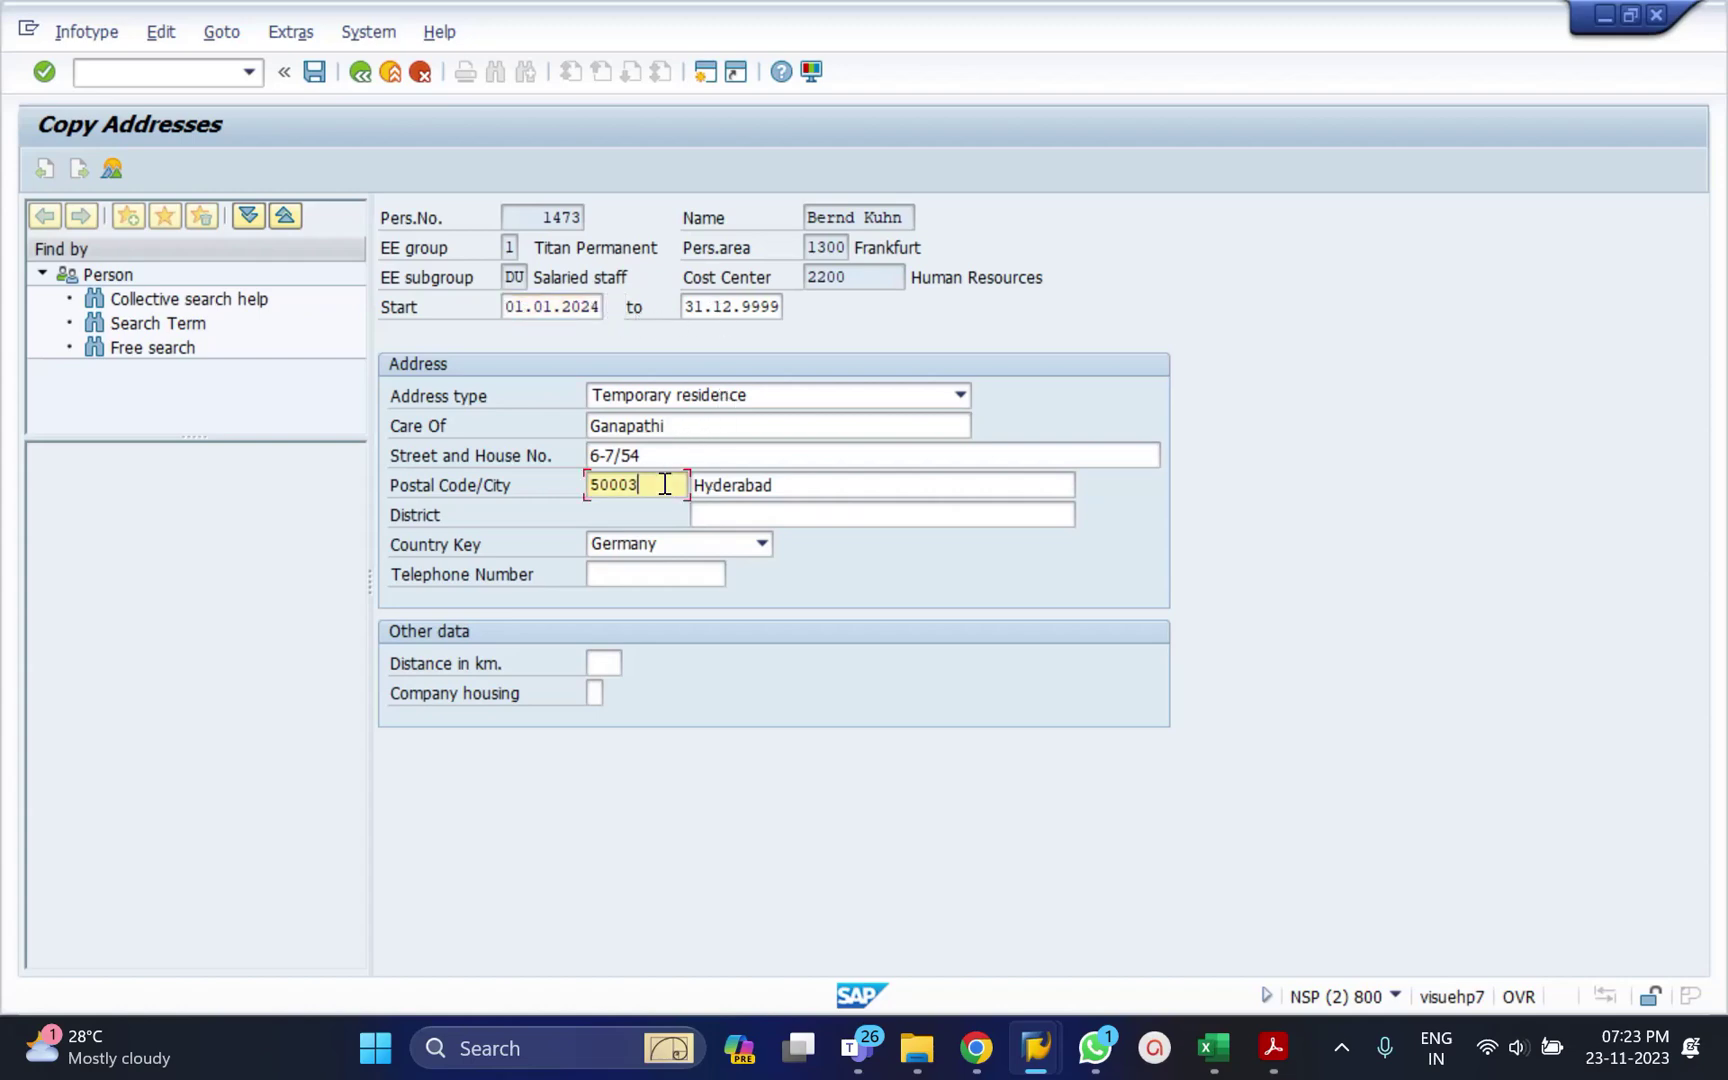
double_click(664, 484)
text(6789)
click(654, 457)
double_click(654, 457)
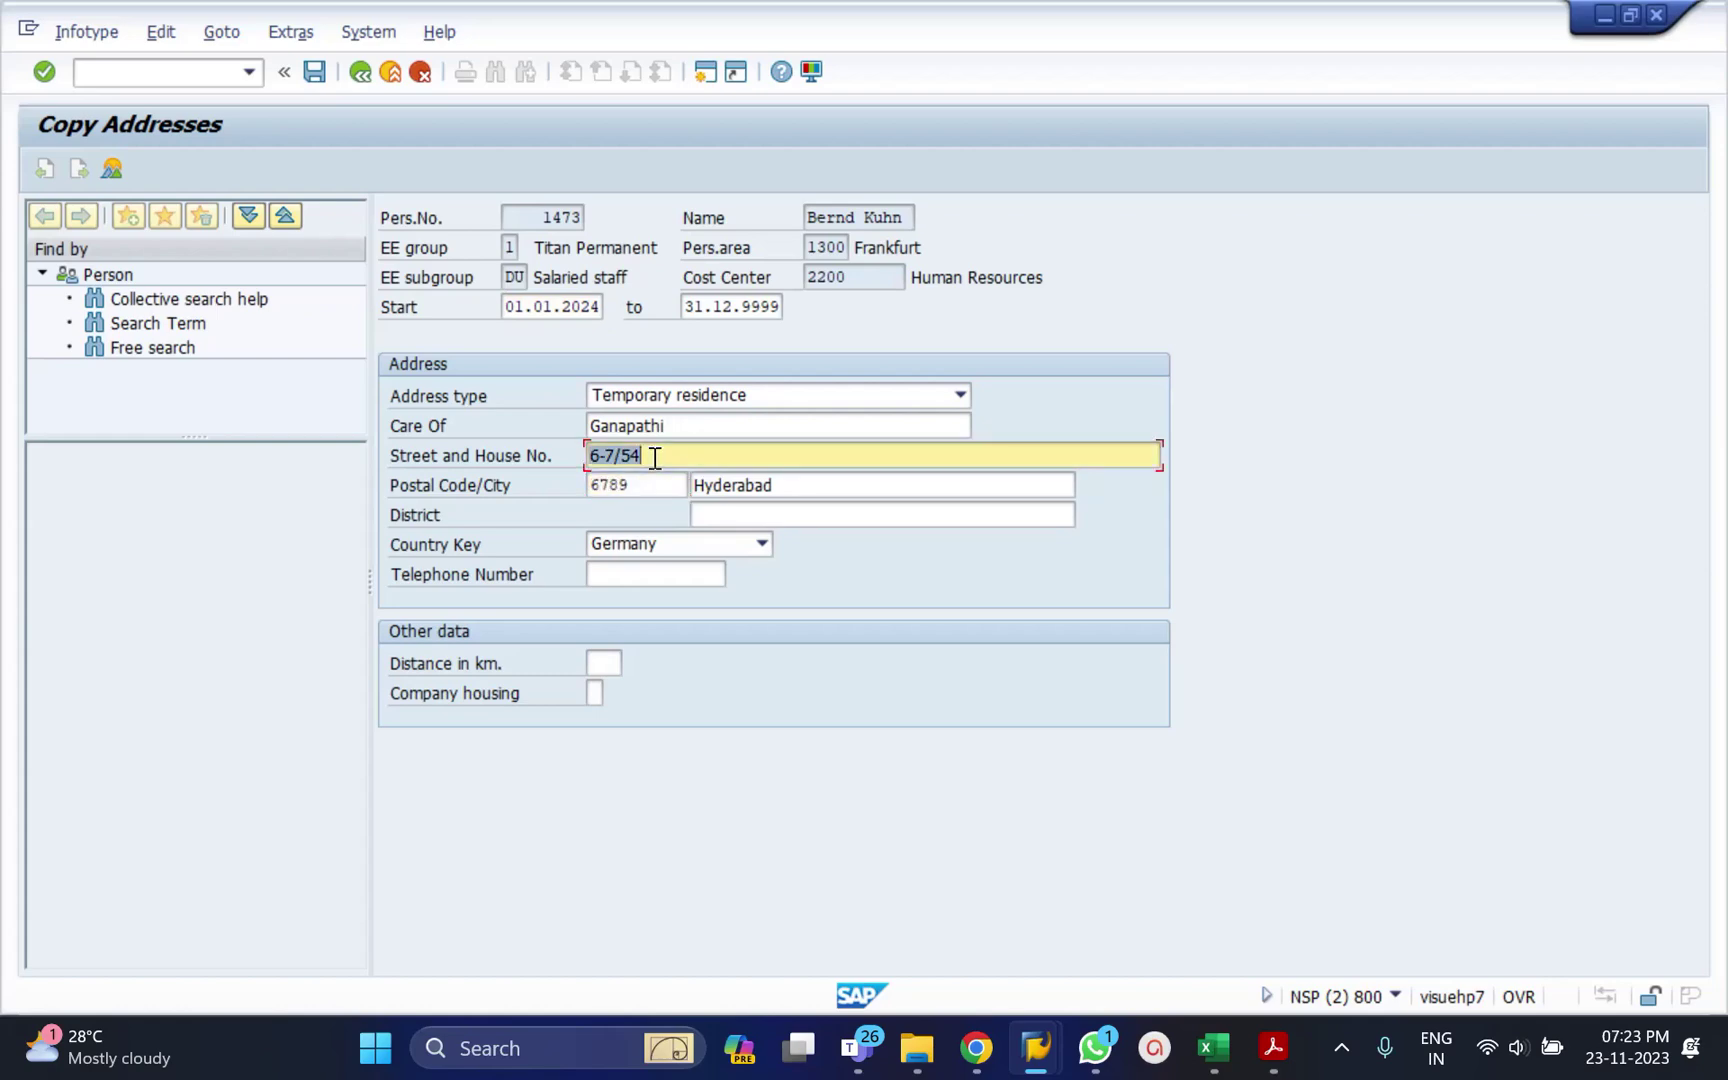
click(319, 77)
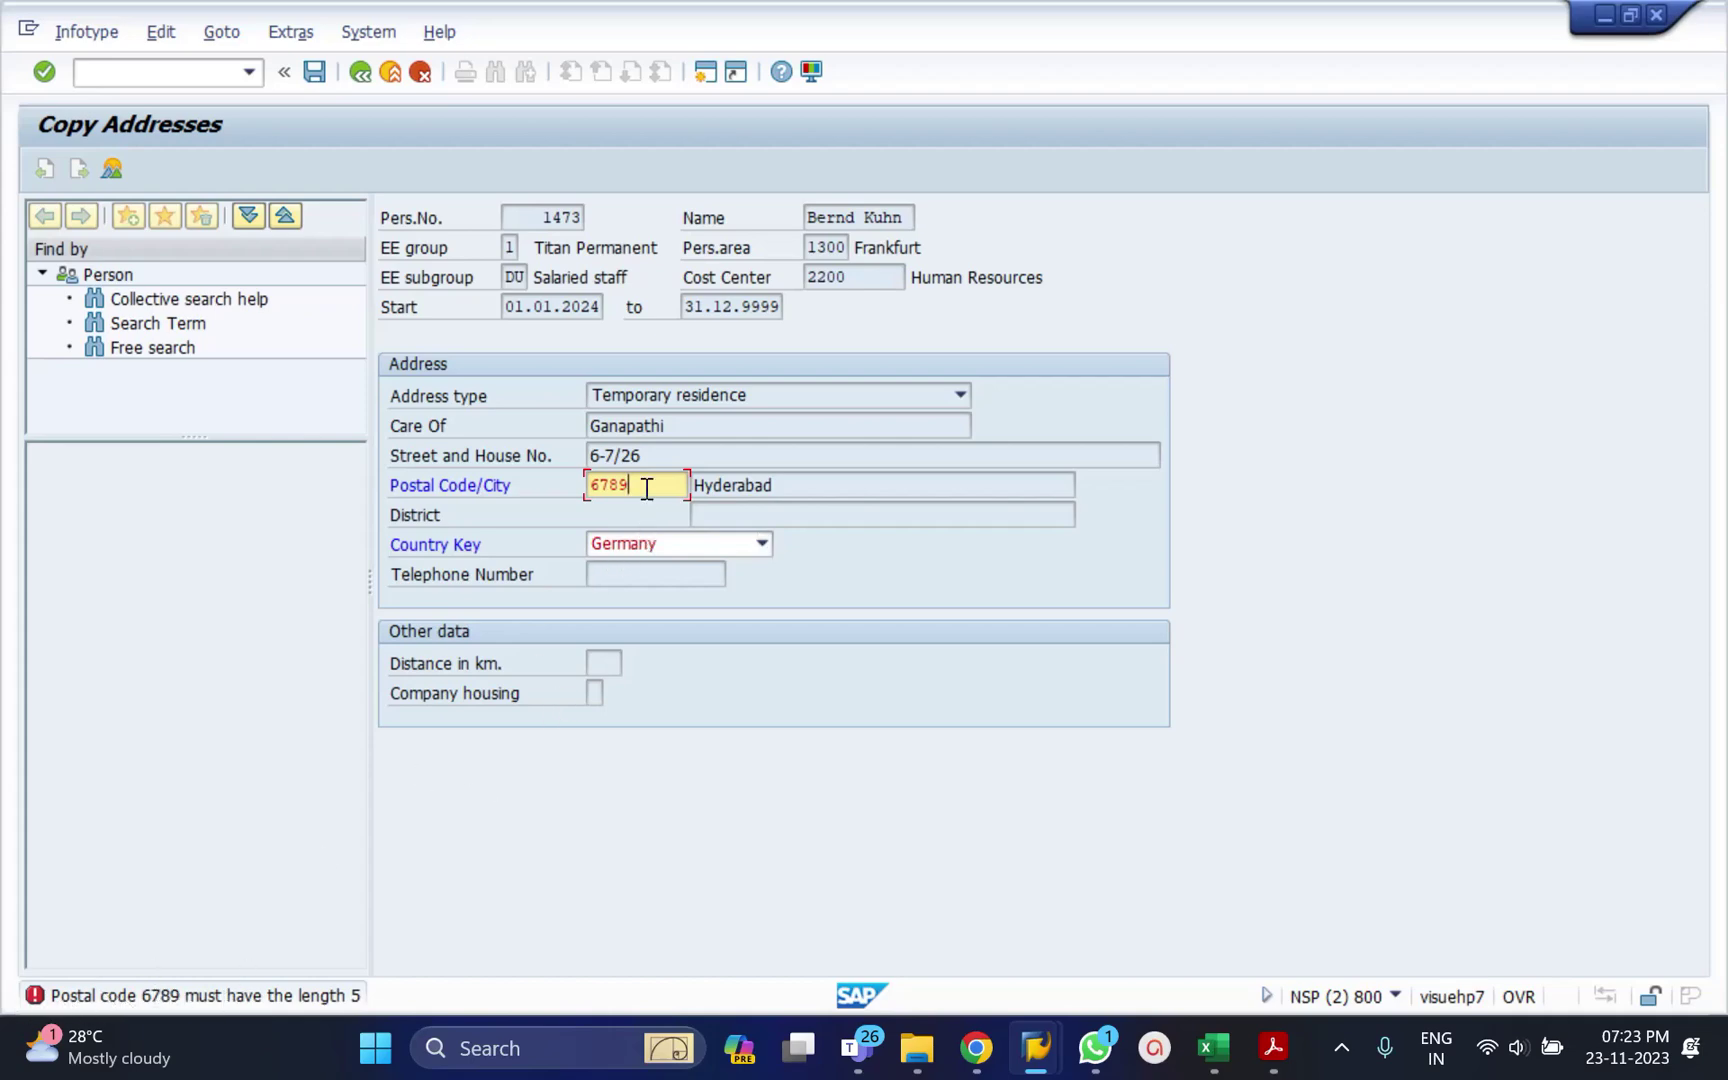
text(7)
key(Return)
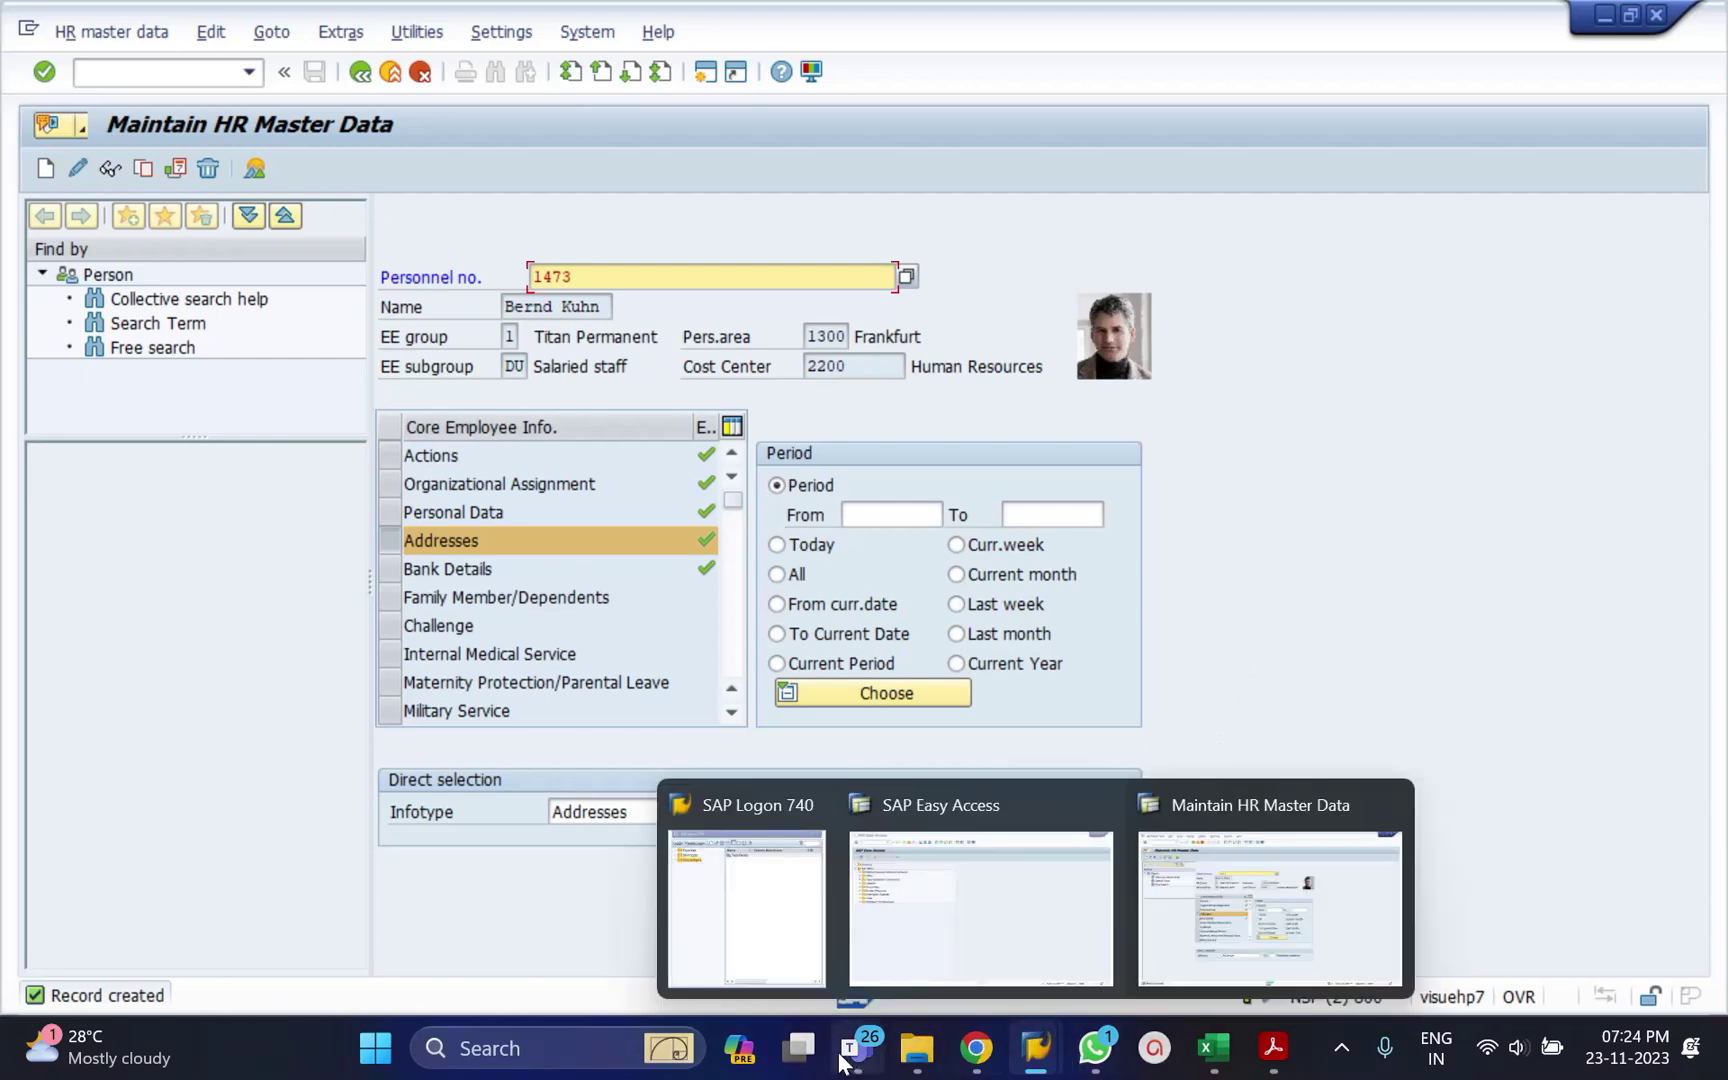
mouse_move(845, 1062)
click(950, 954)
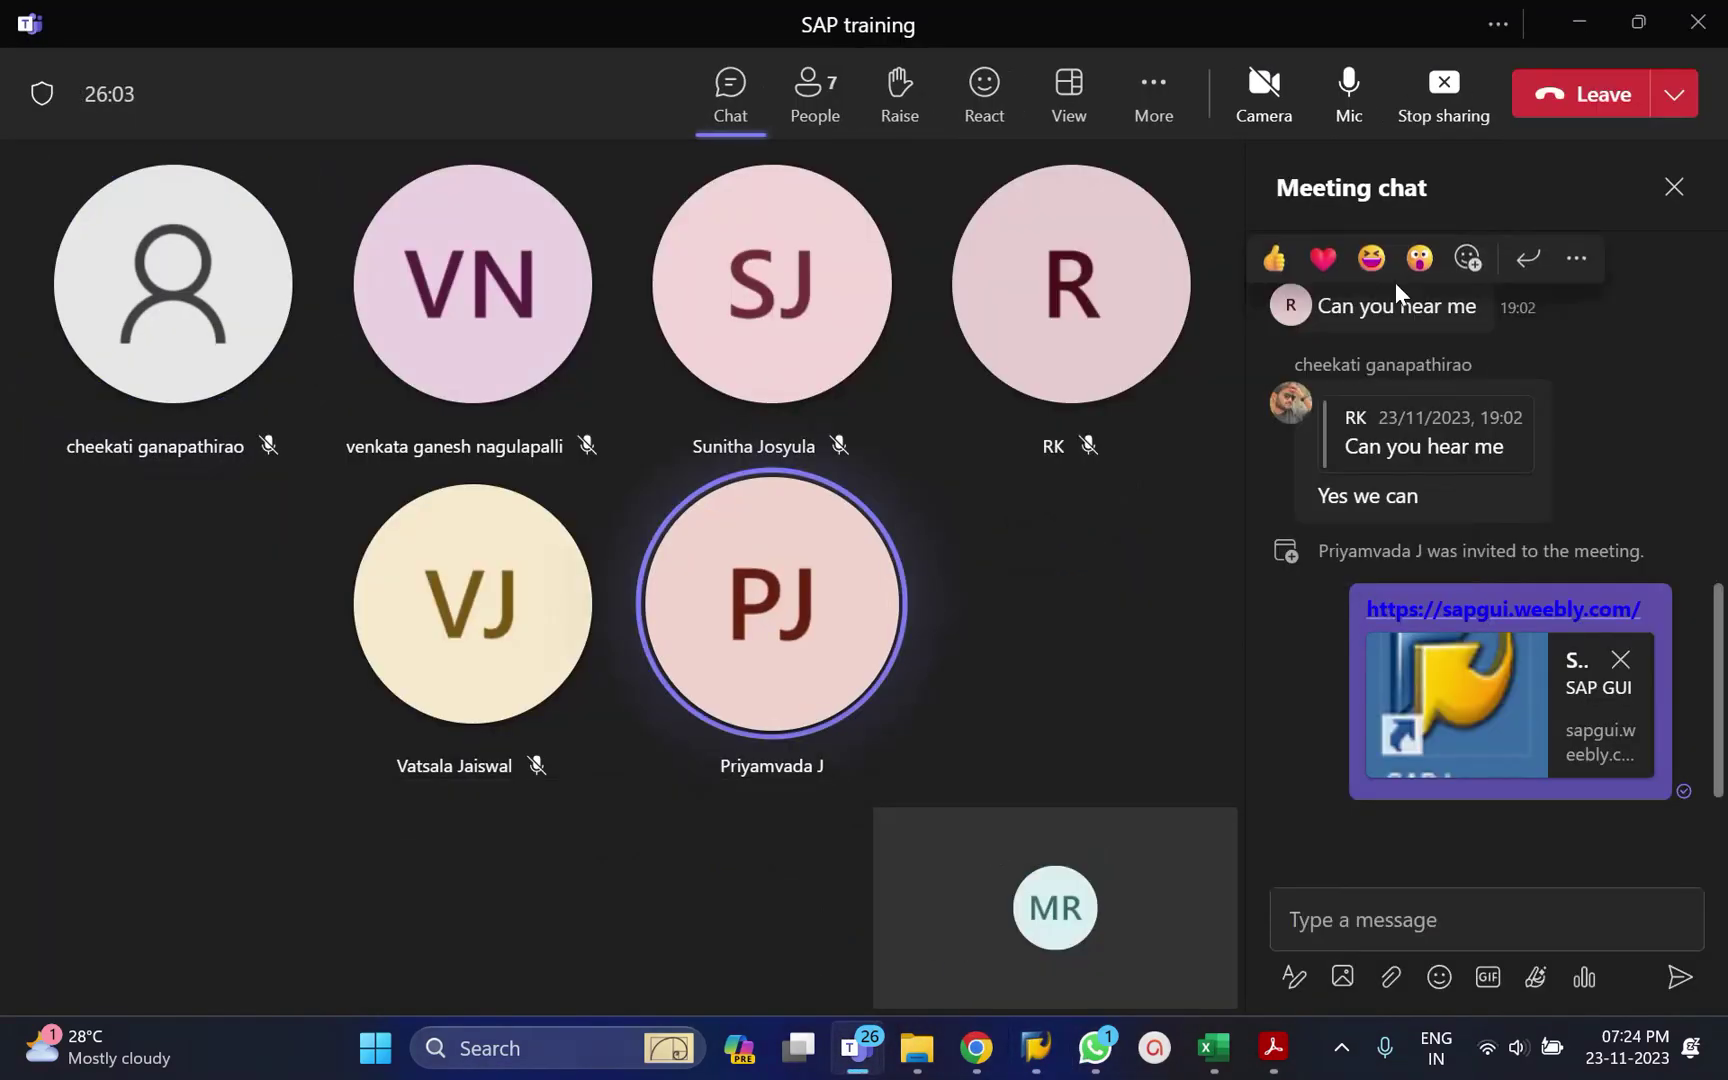
click(1581, 32)
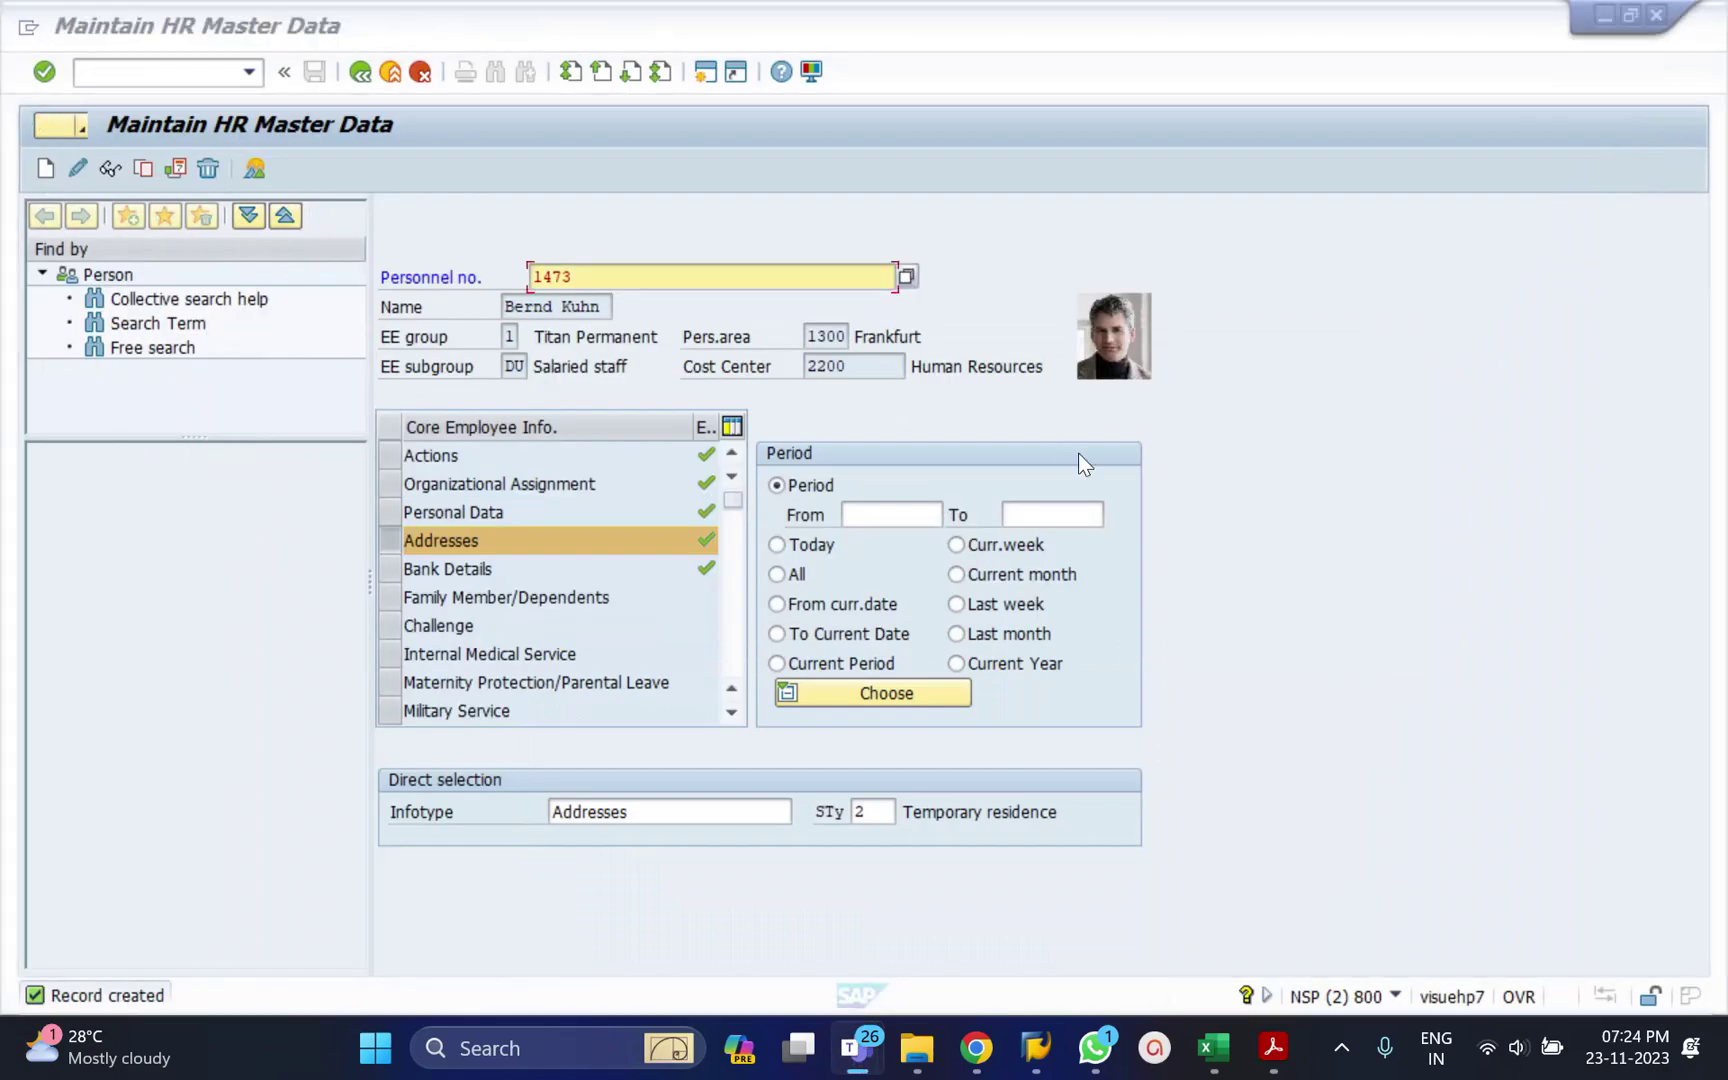
click(1334, 362)
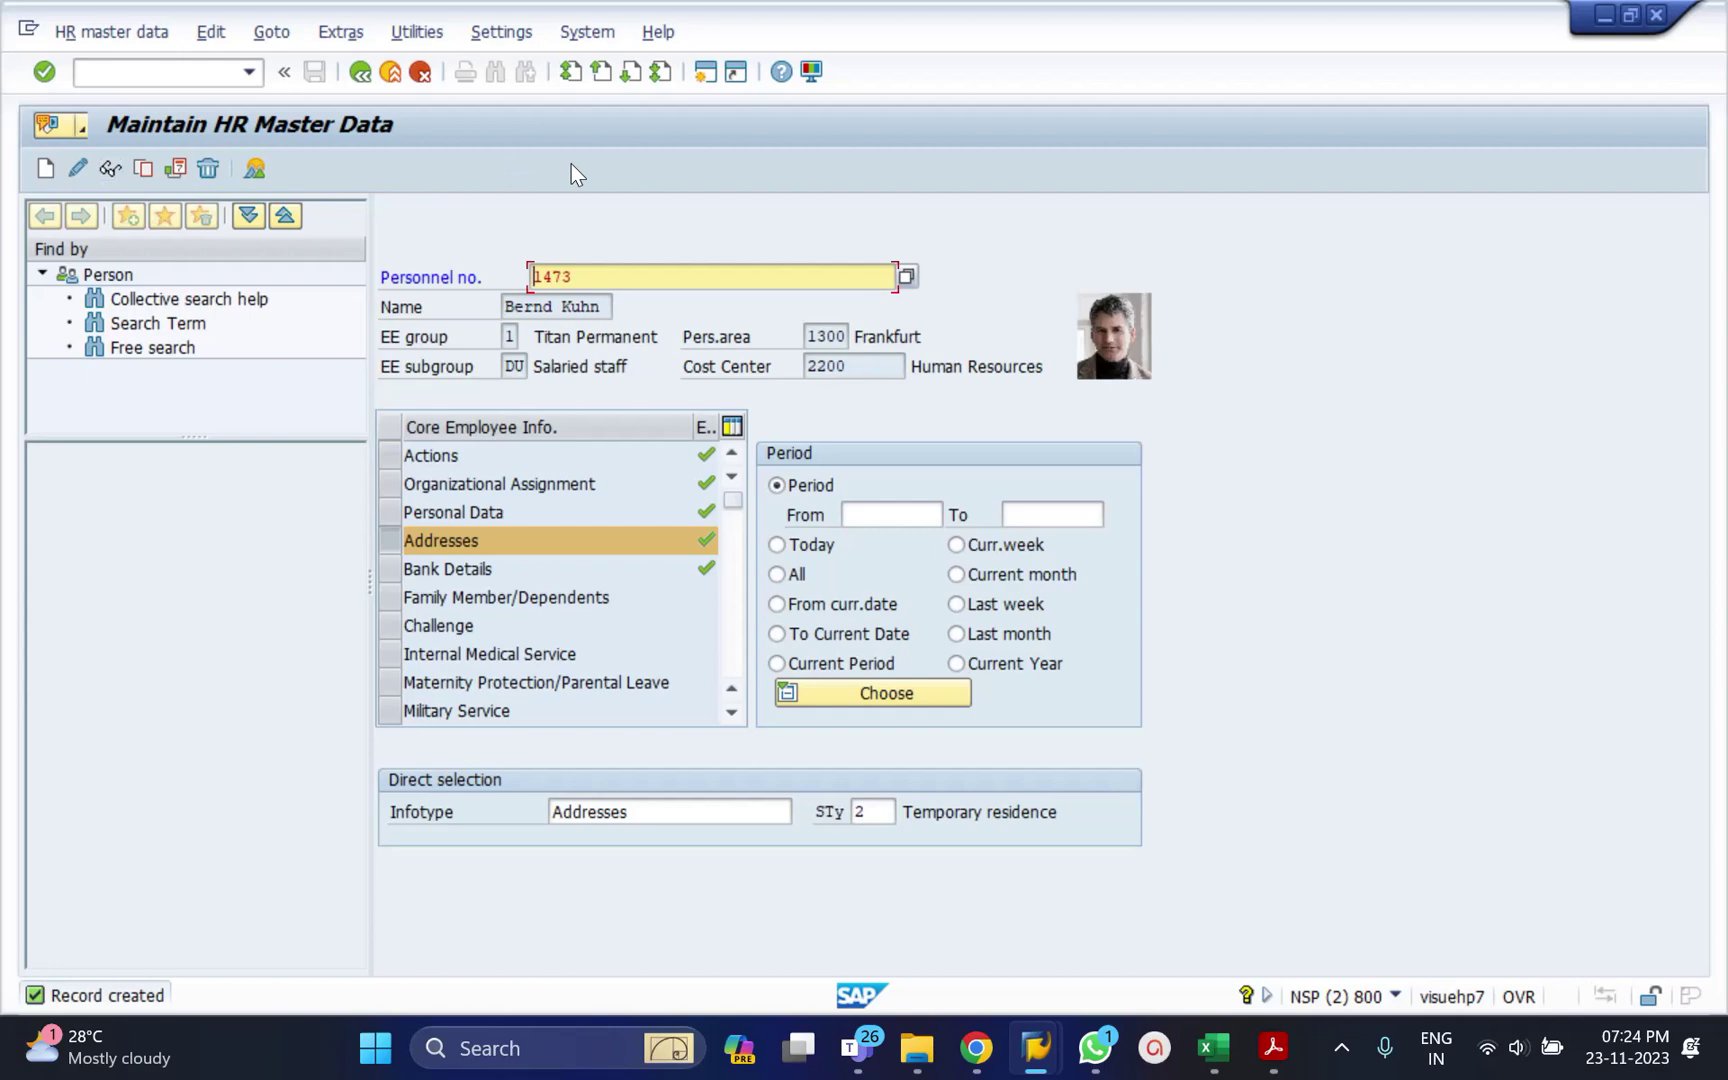
click(110, 170)
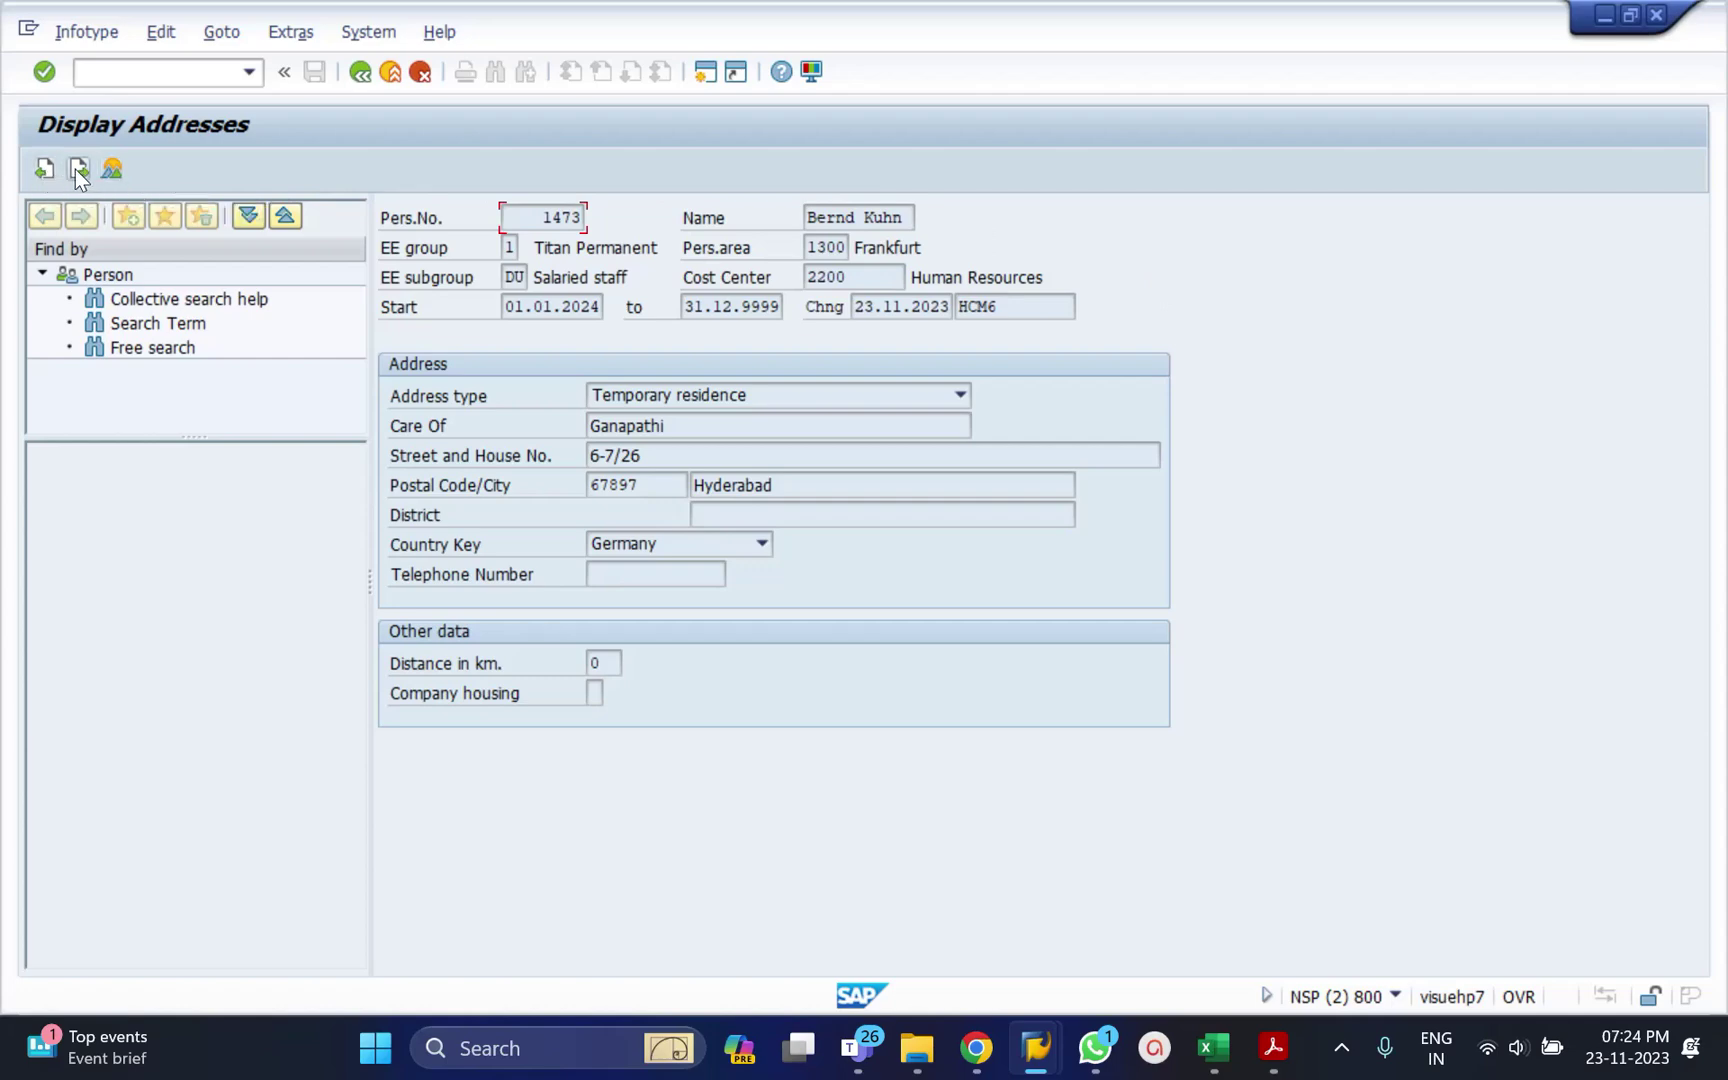
click(45, 167)
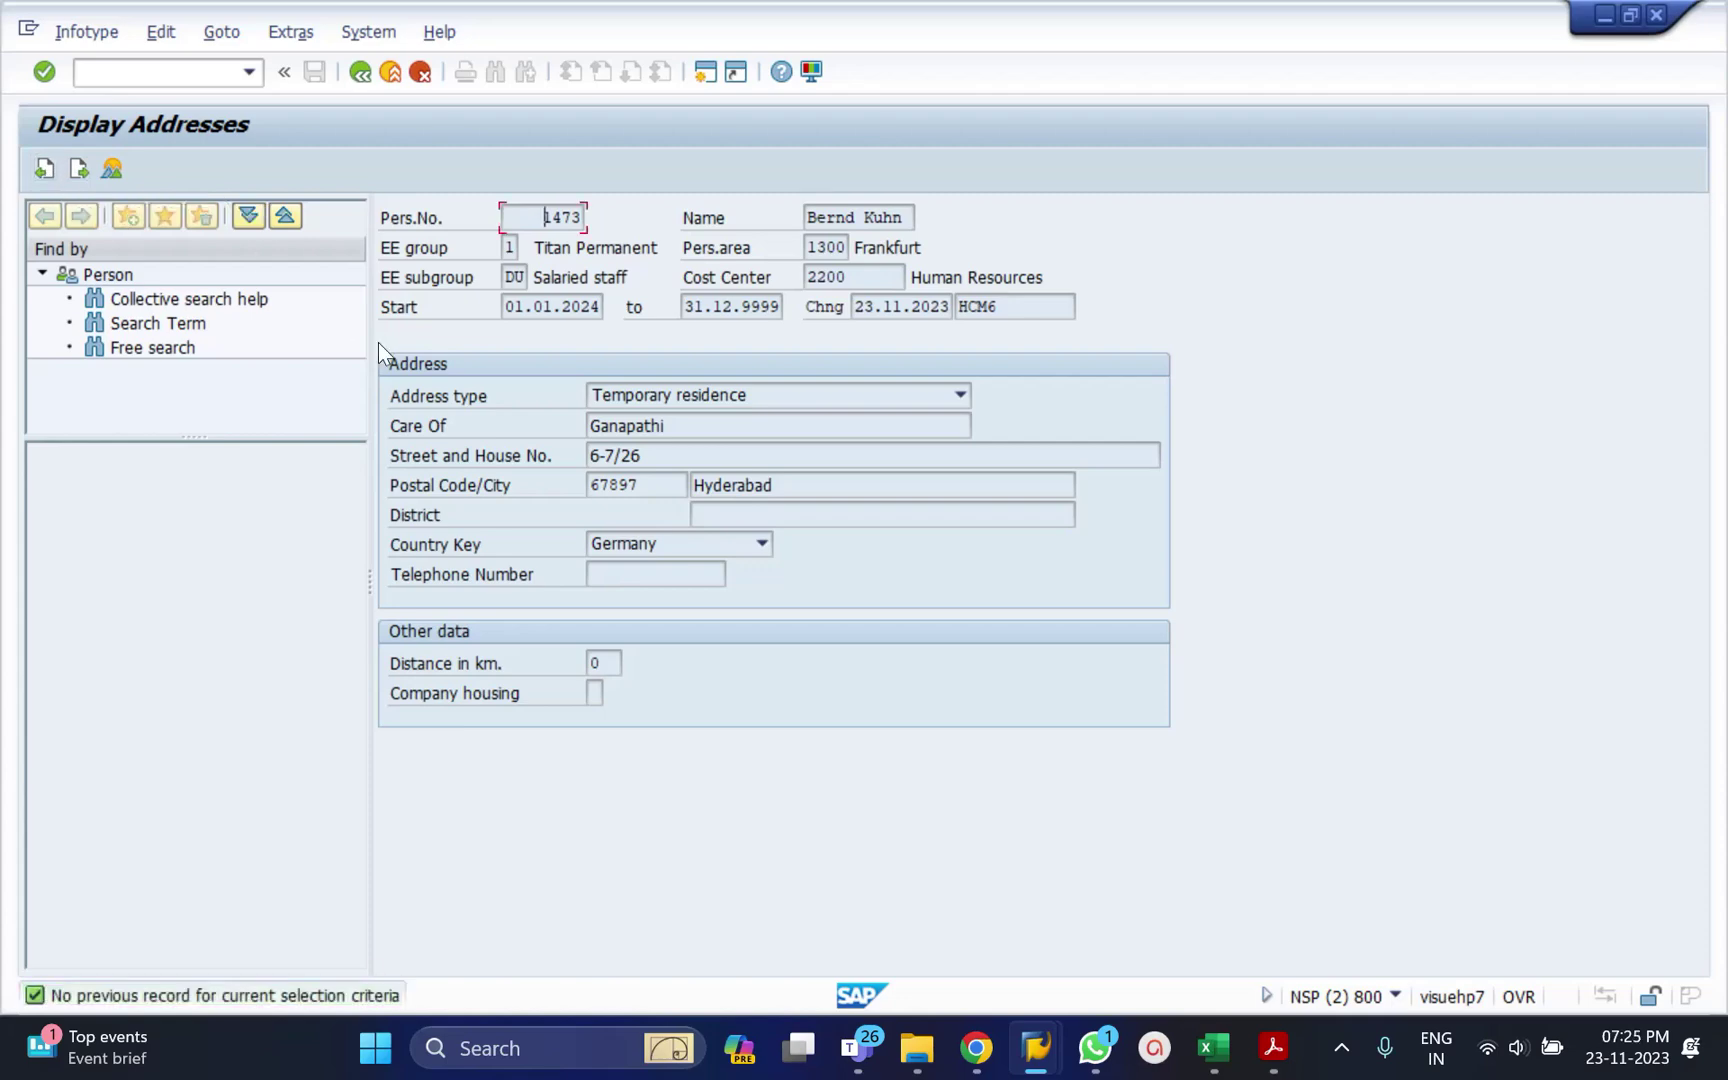
click(76, 169)
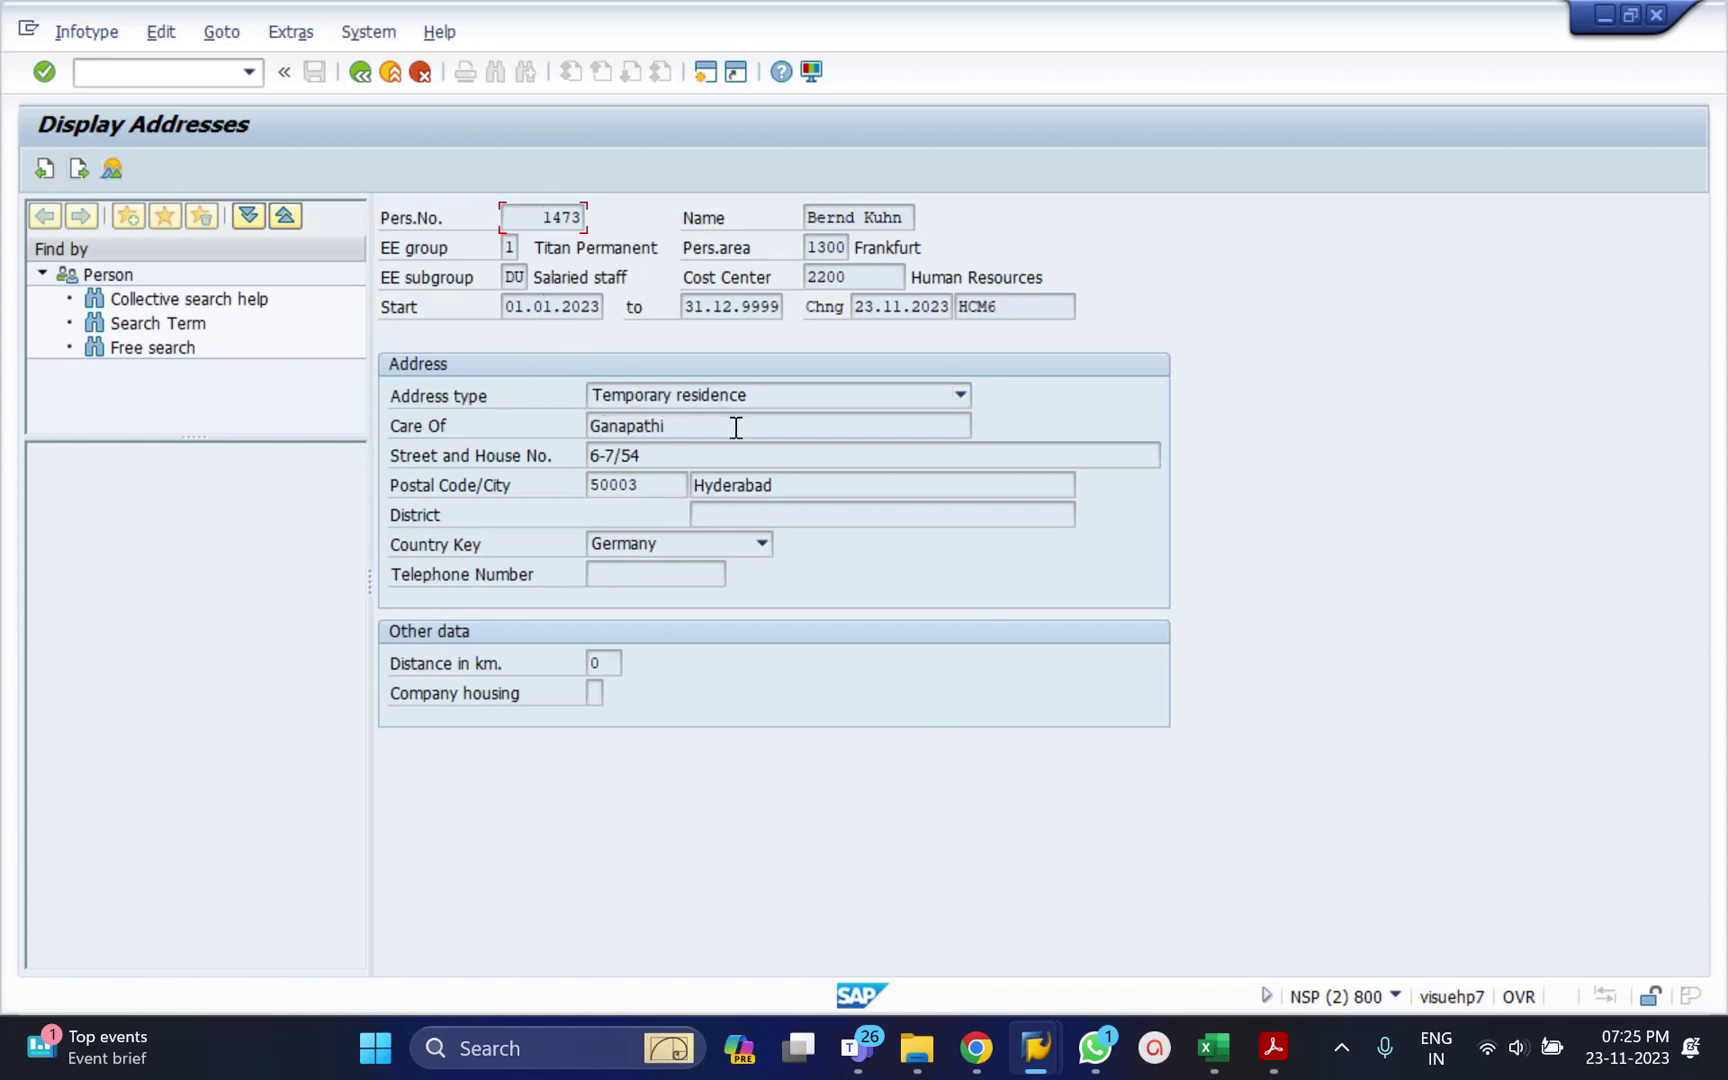
click(360, 72)
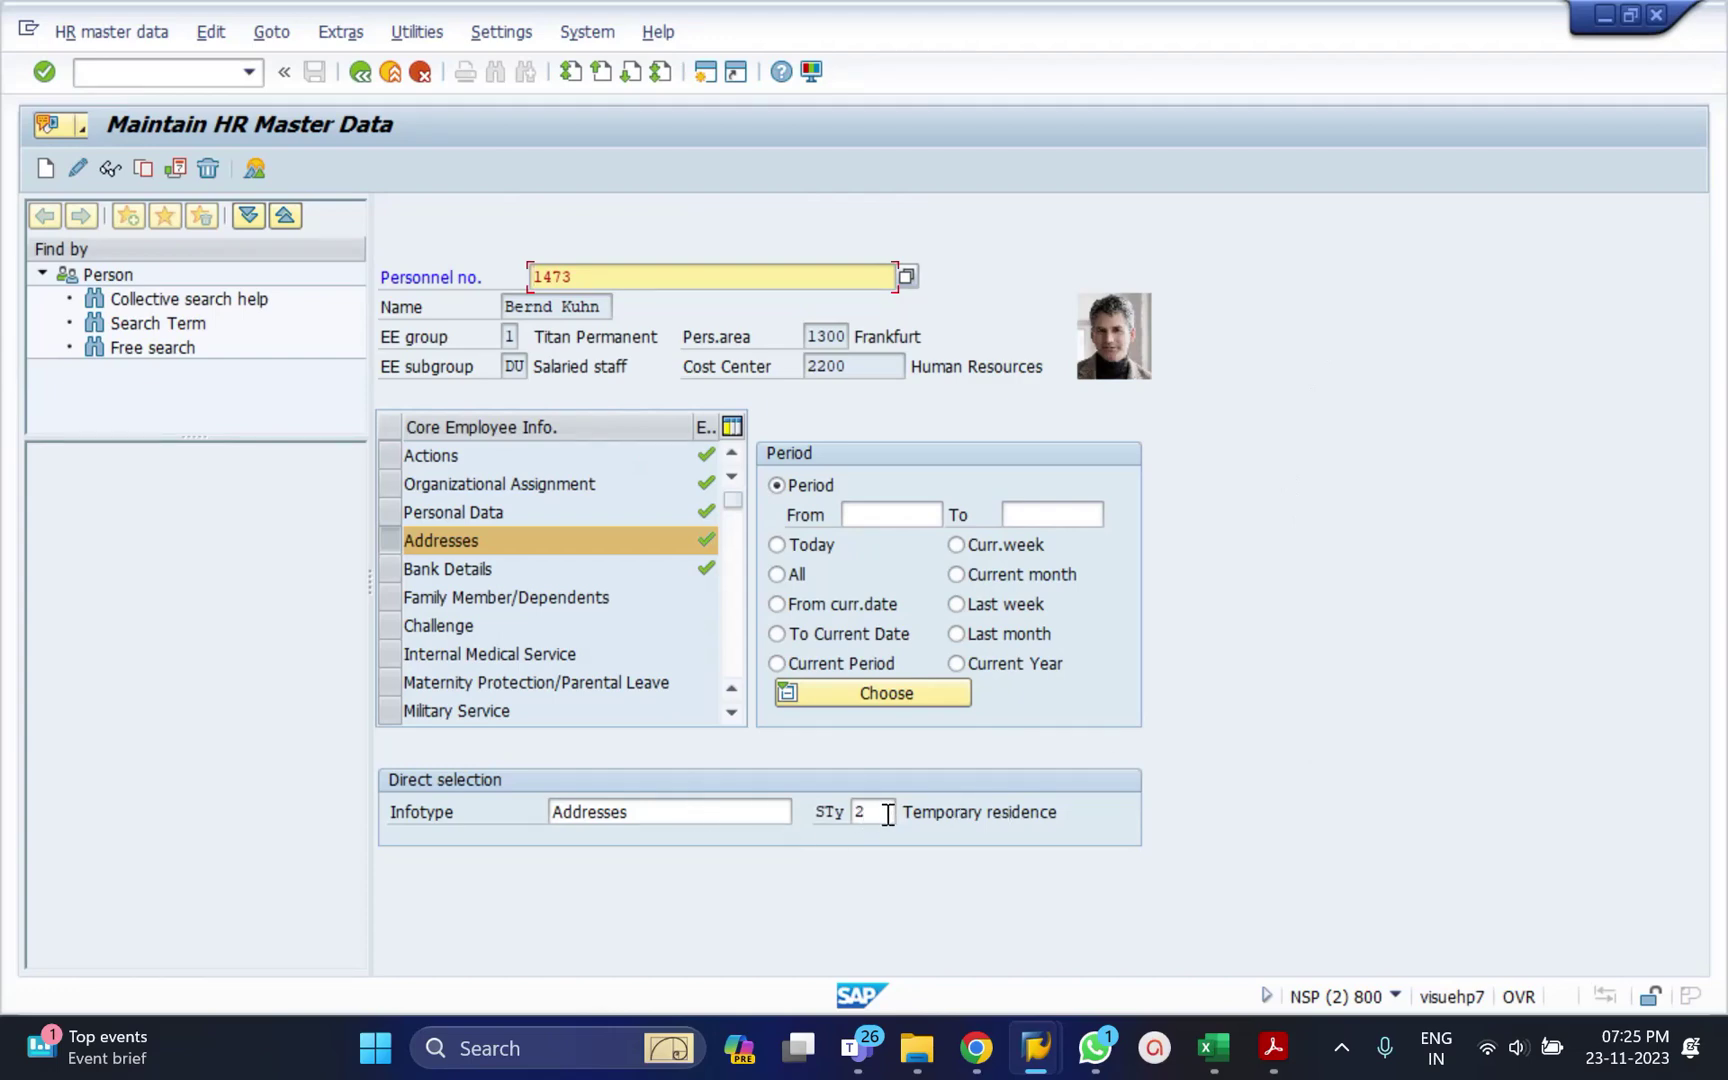
From the address overview, open the 01.01.2024 temporary residence record for changing.
click(259, 171)
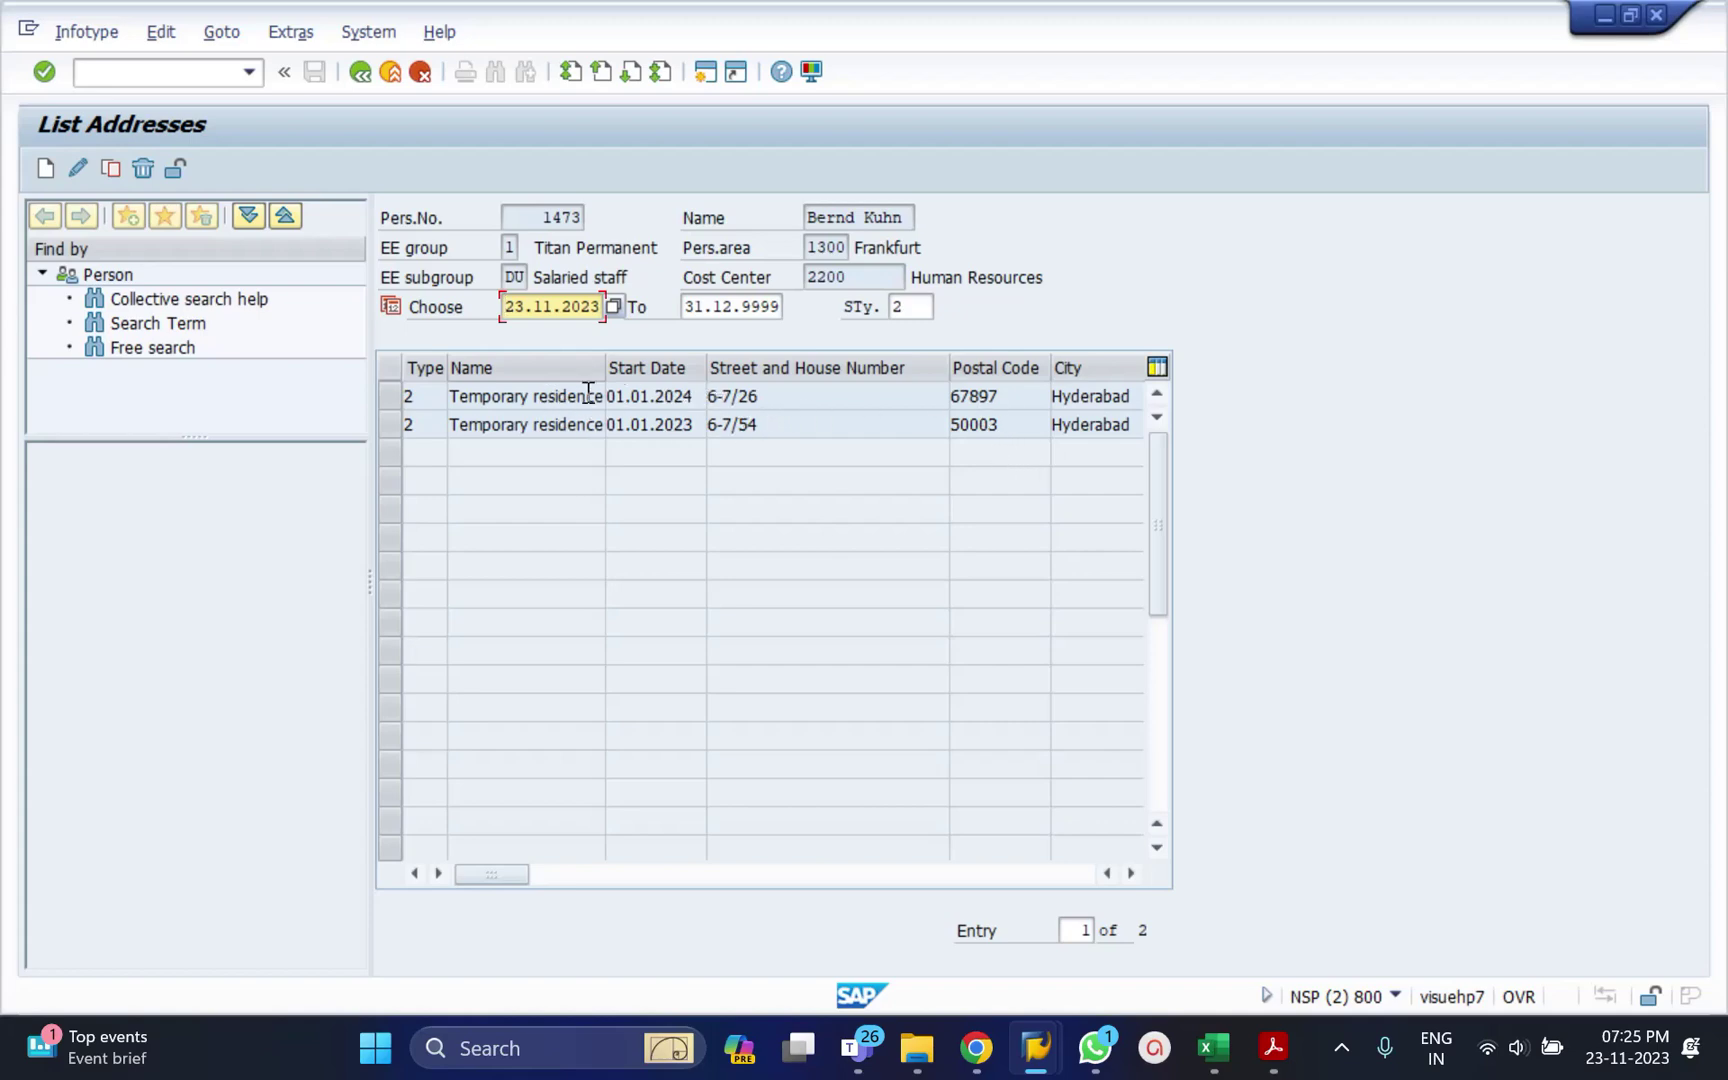
click(392, 395)
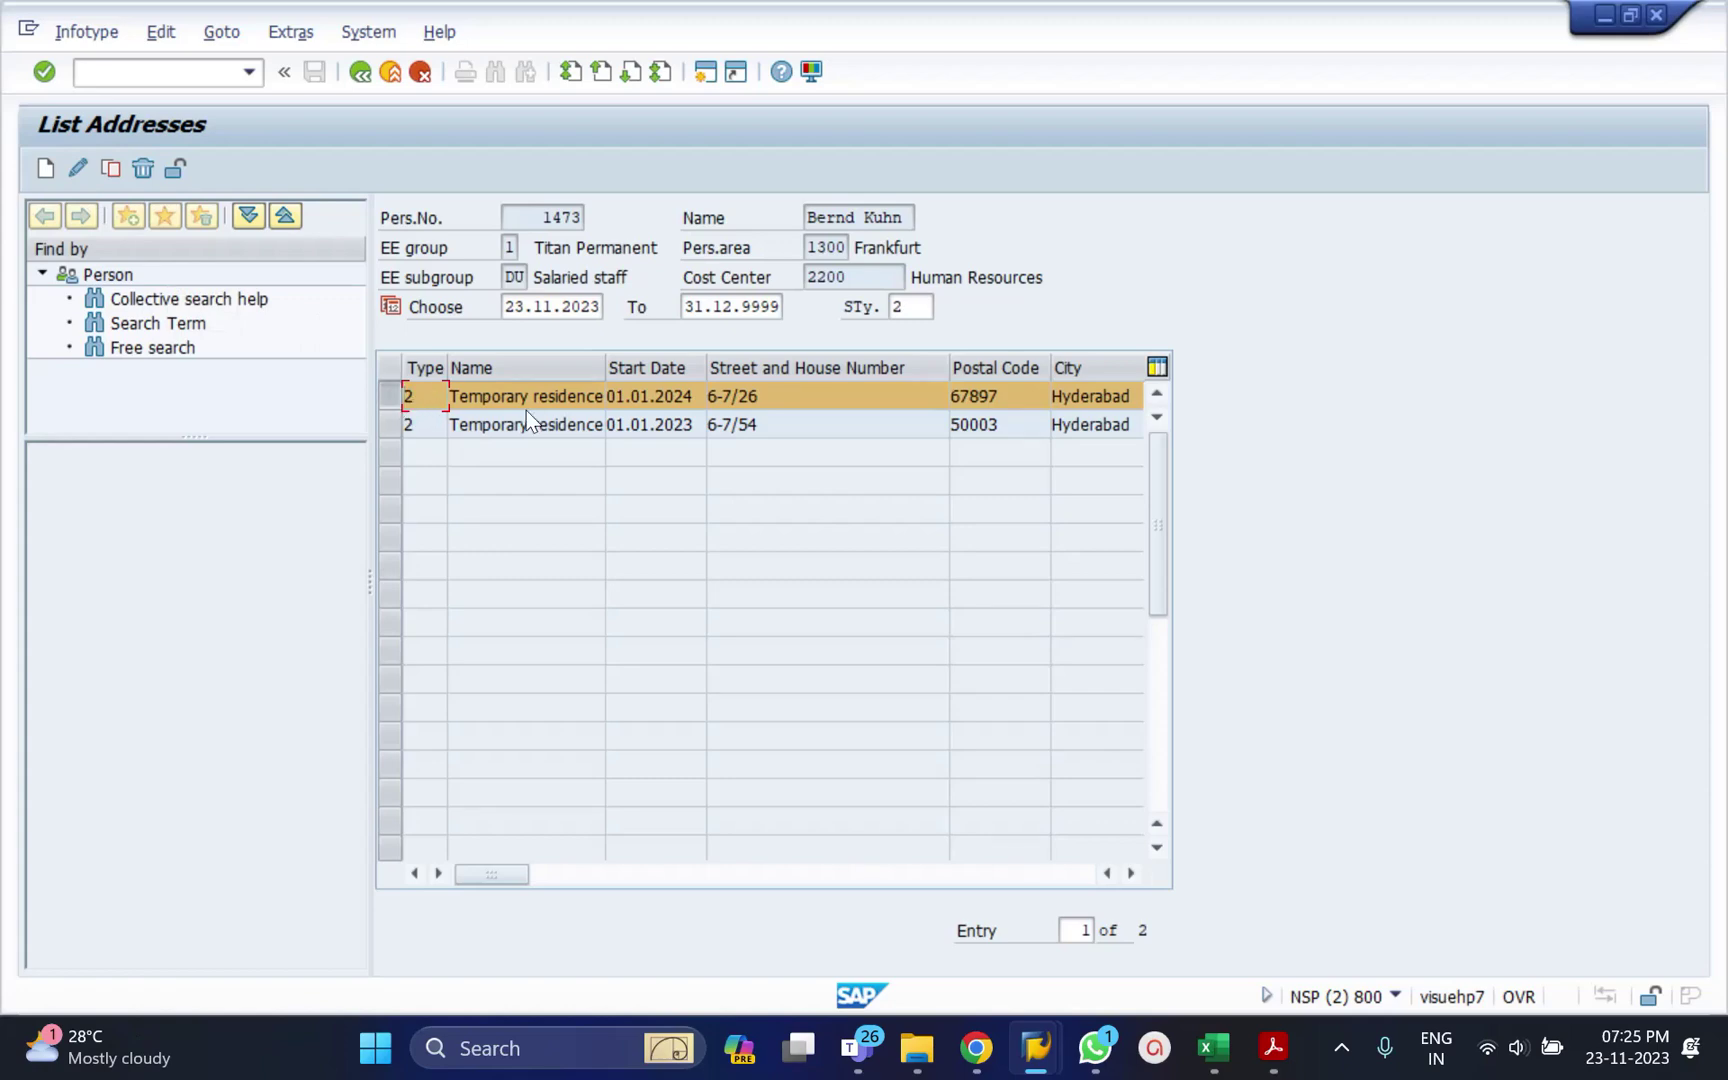
click(78, 167)
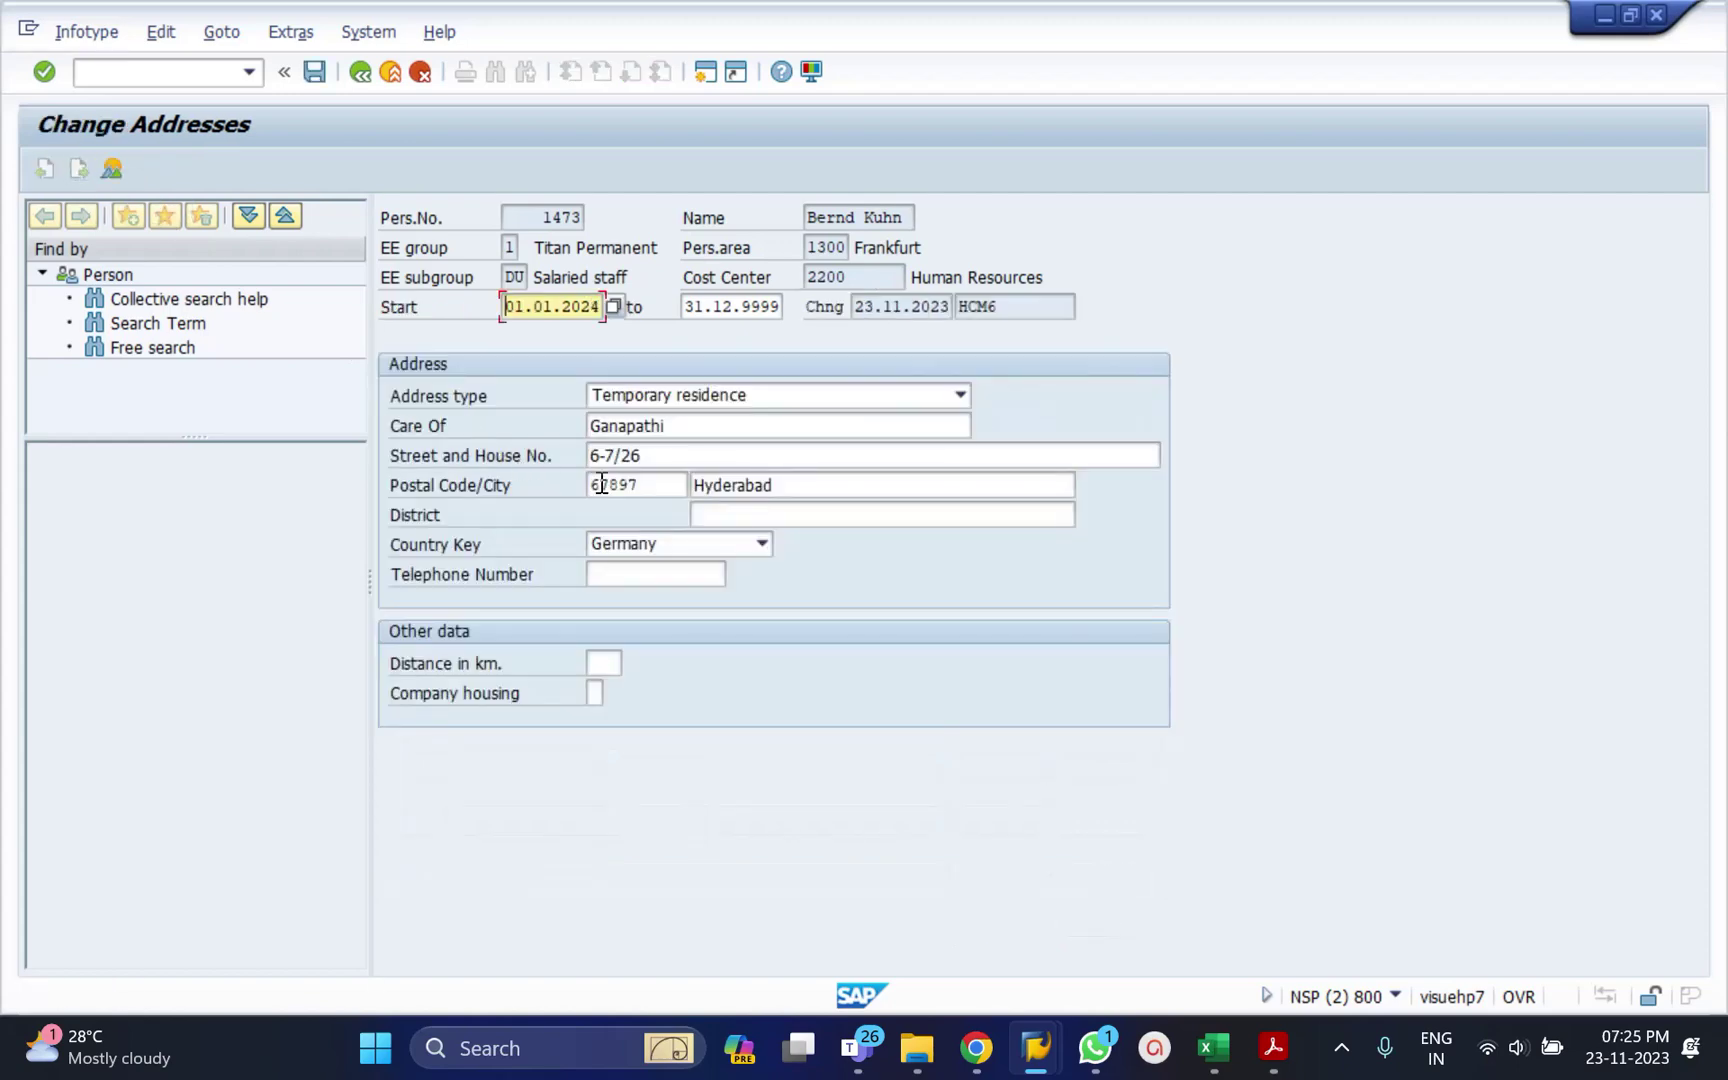
Append two digits to the 01.01.2024 record's street and house number and save.
click(659, 461)
text(98)
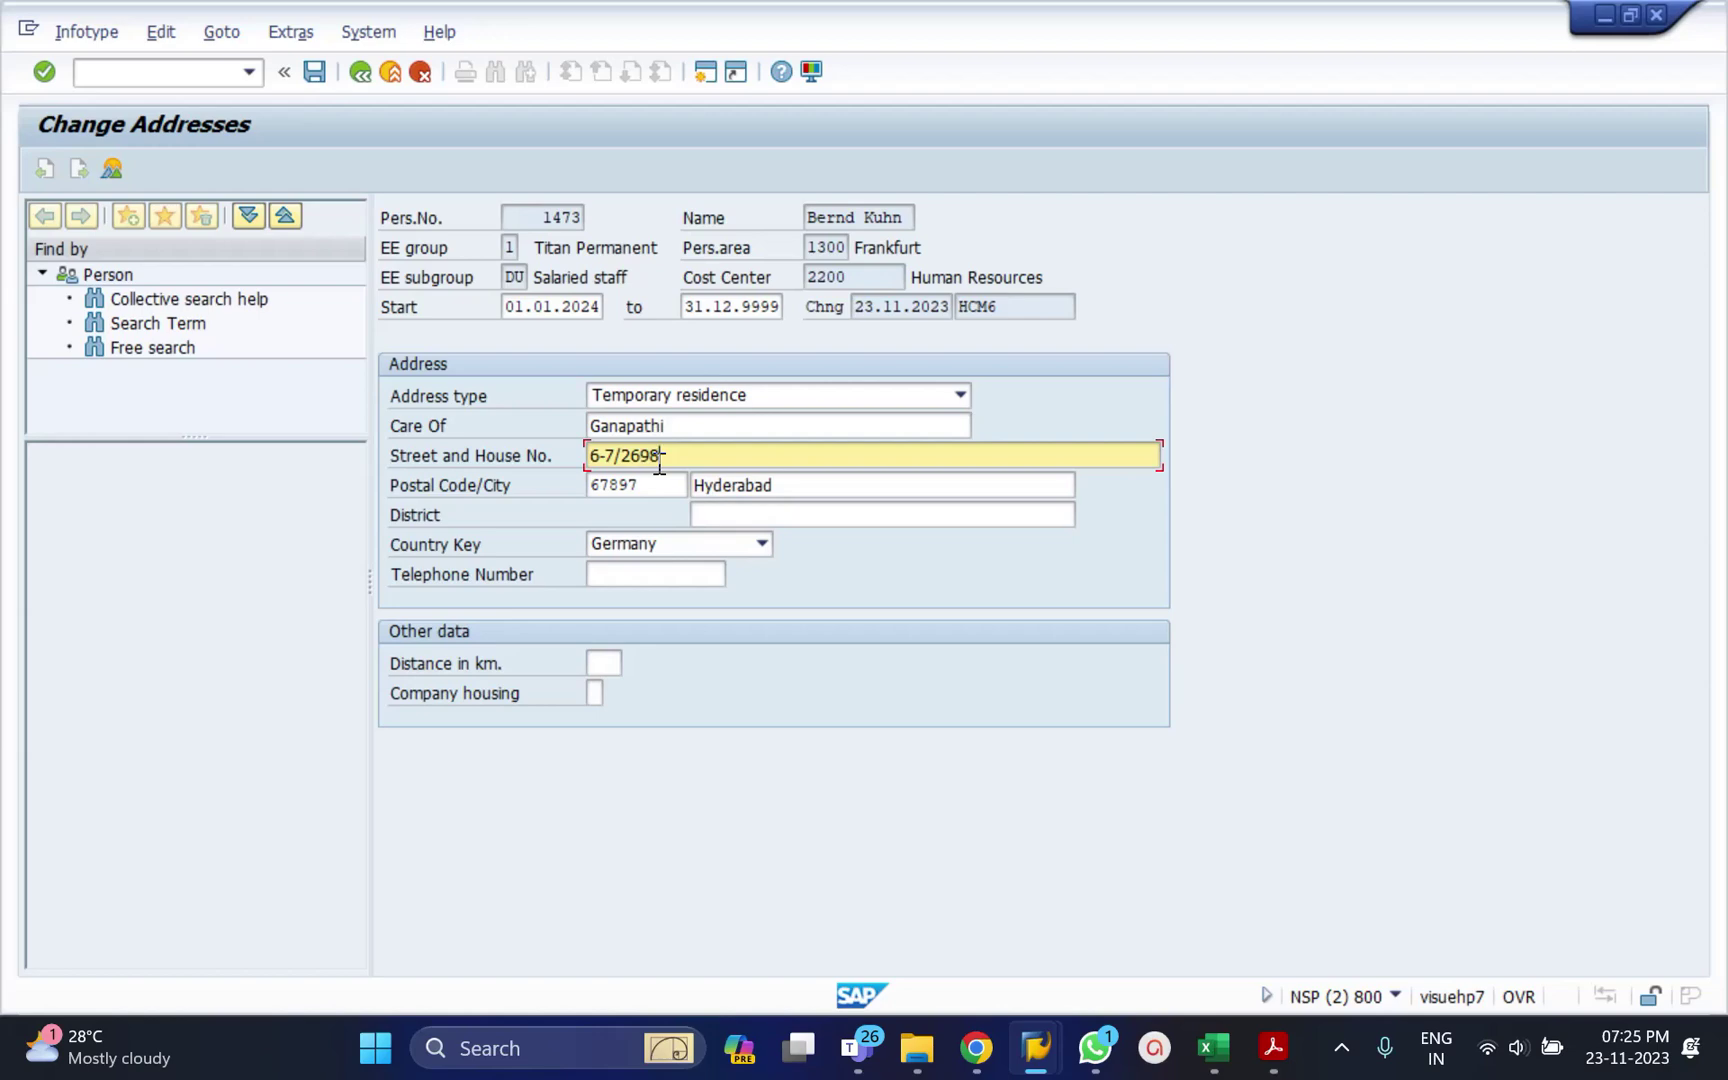
key(ctrl+s)
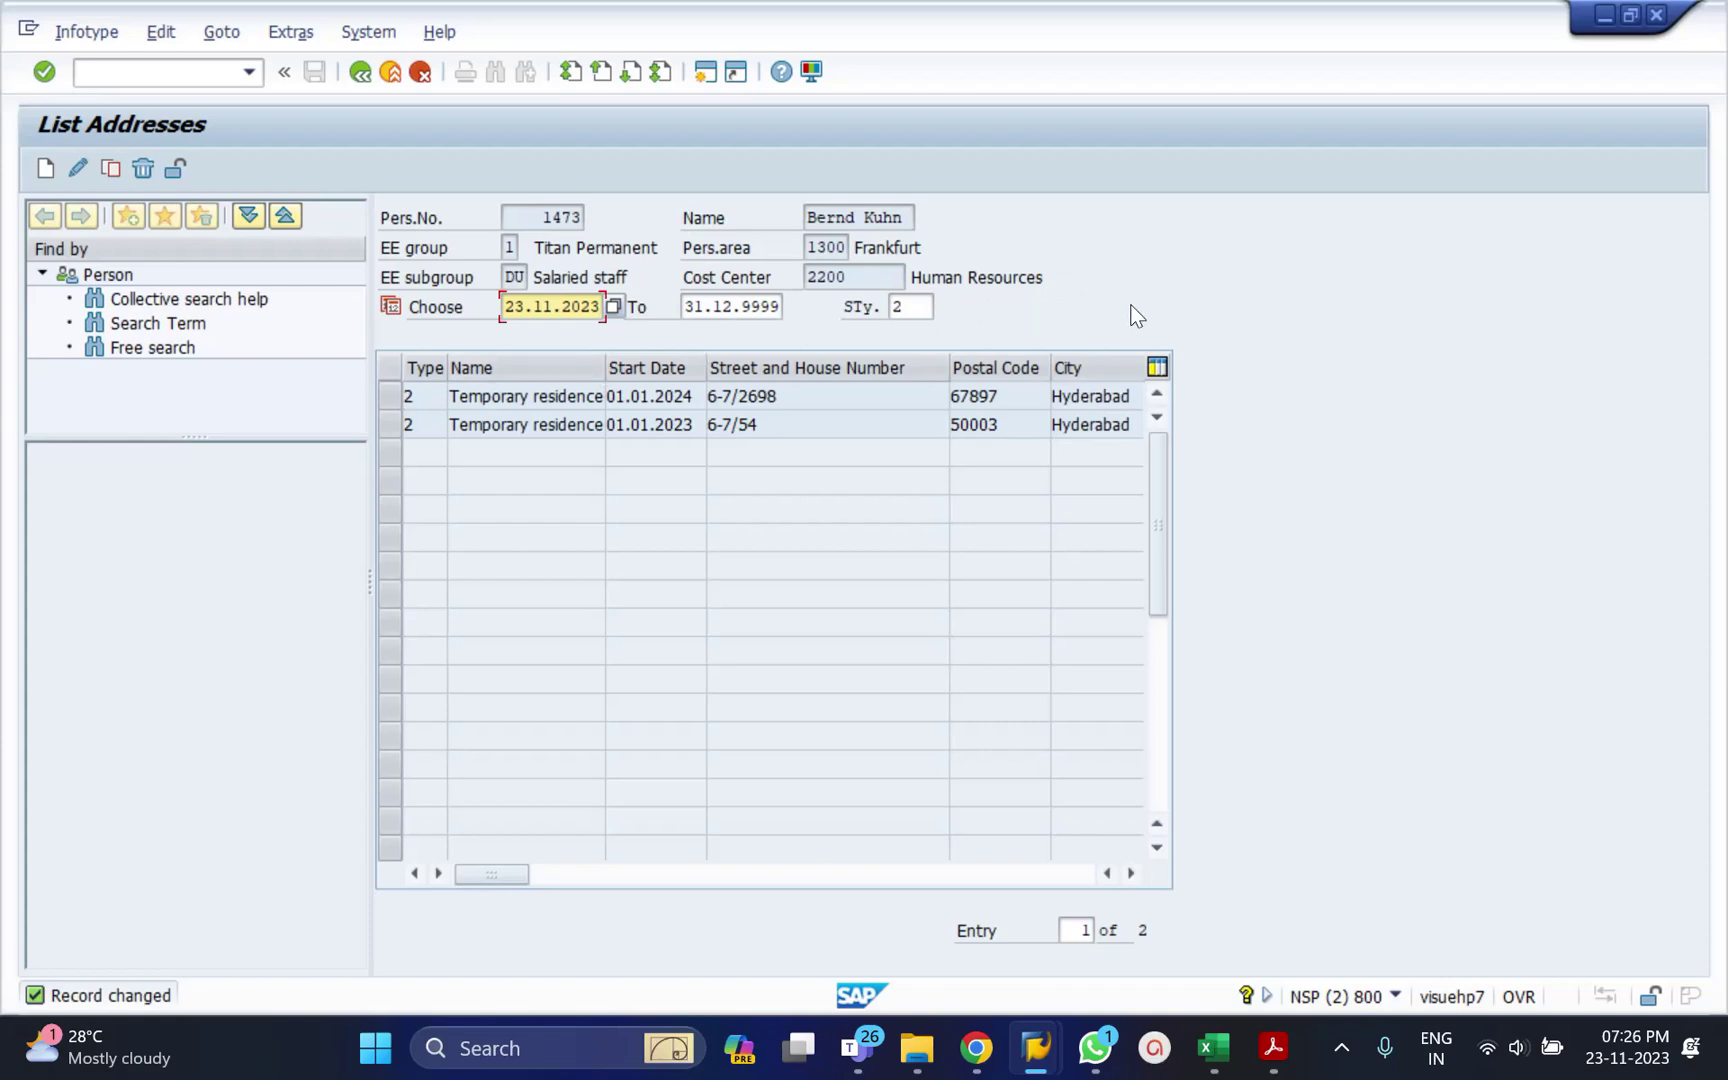
click(388, 396)
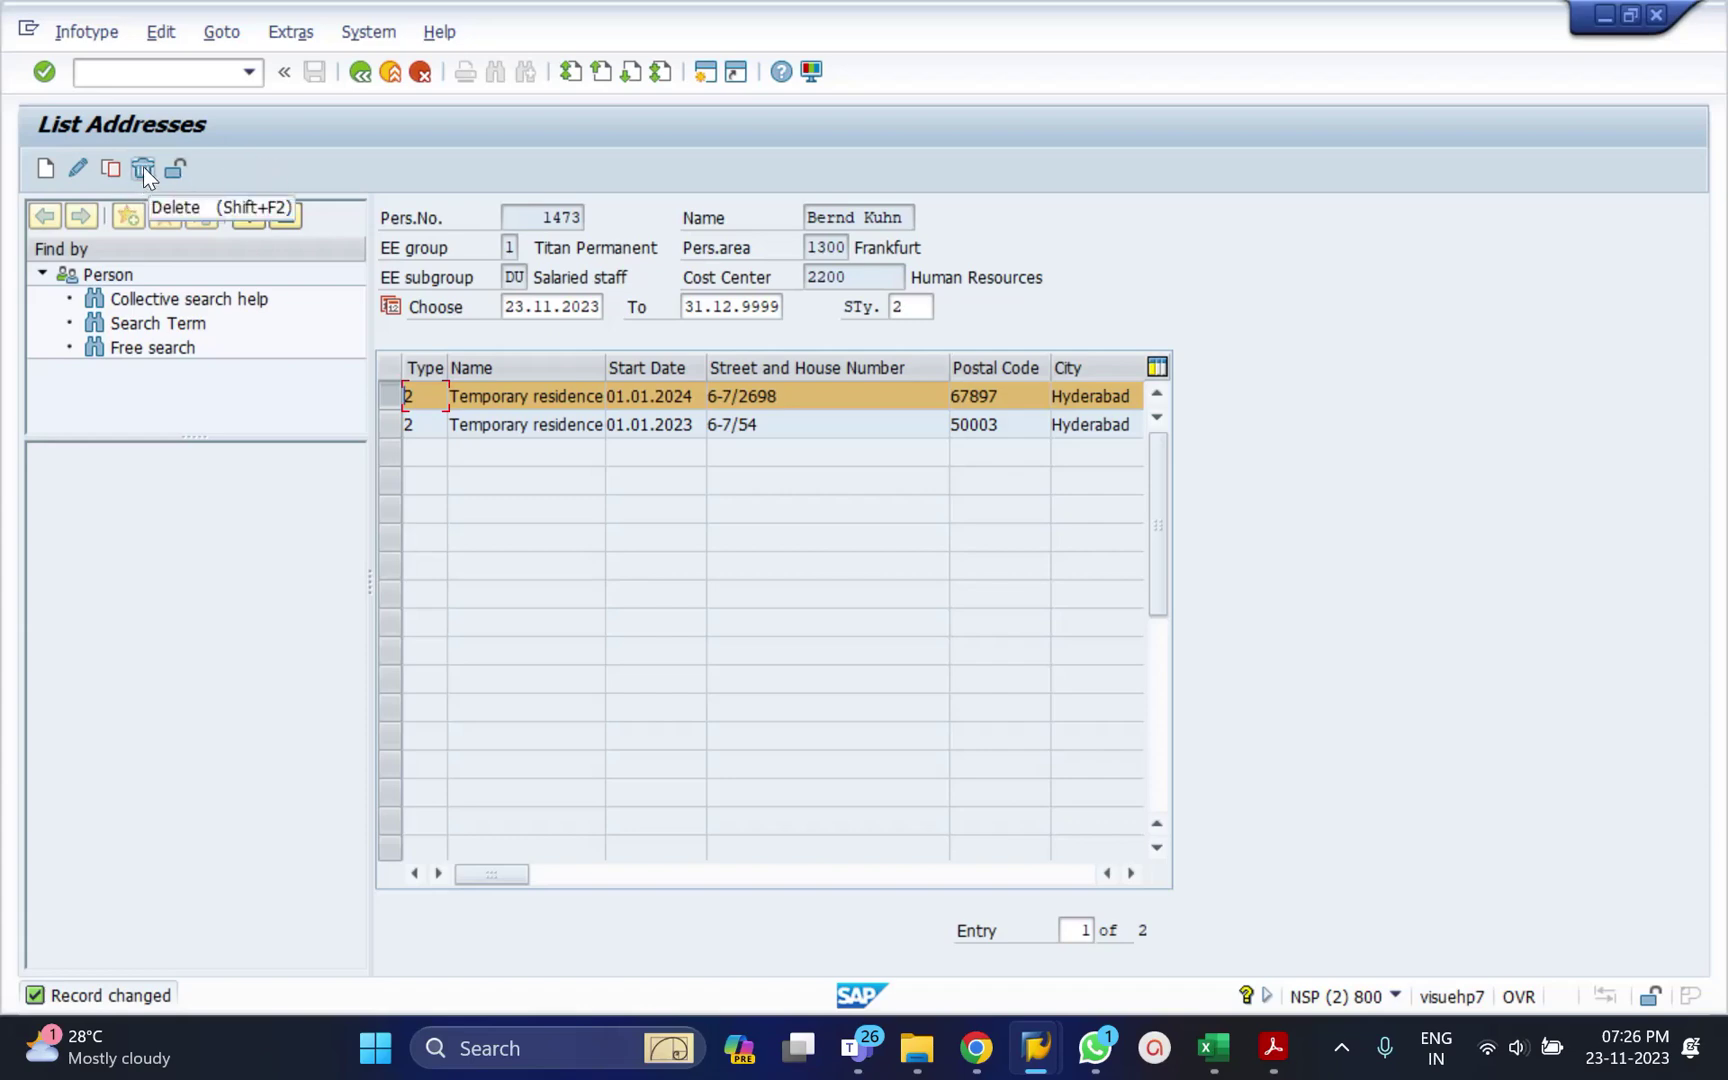
Delete the 01.01.2024 temporary residence address record.
click(143, 169)
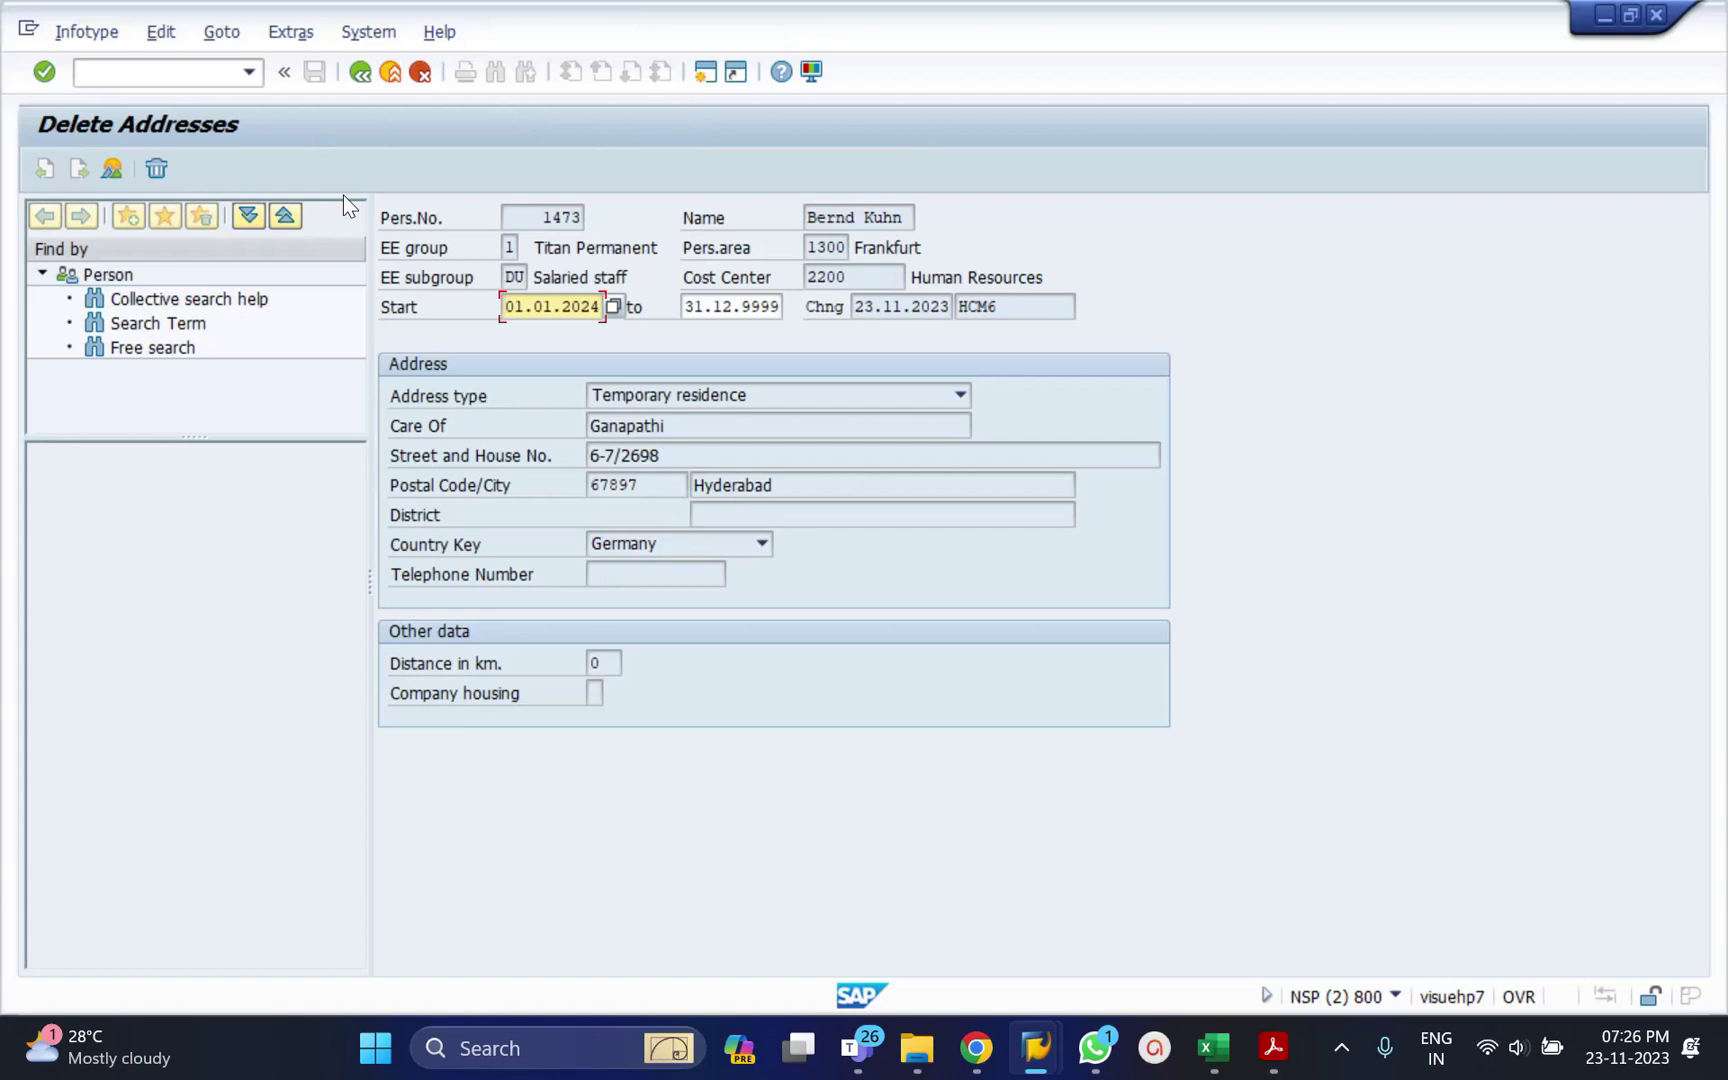
key(Return)
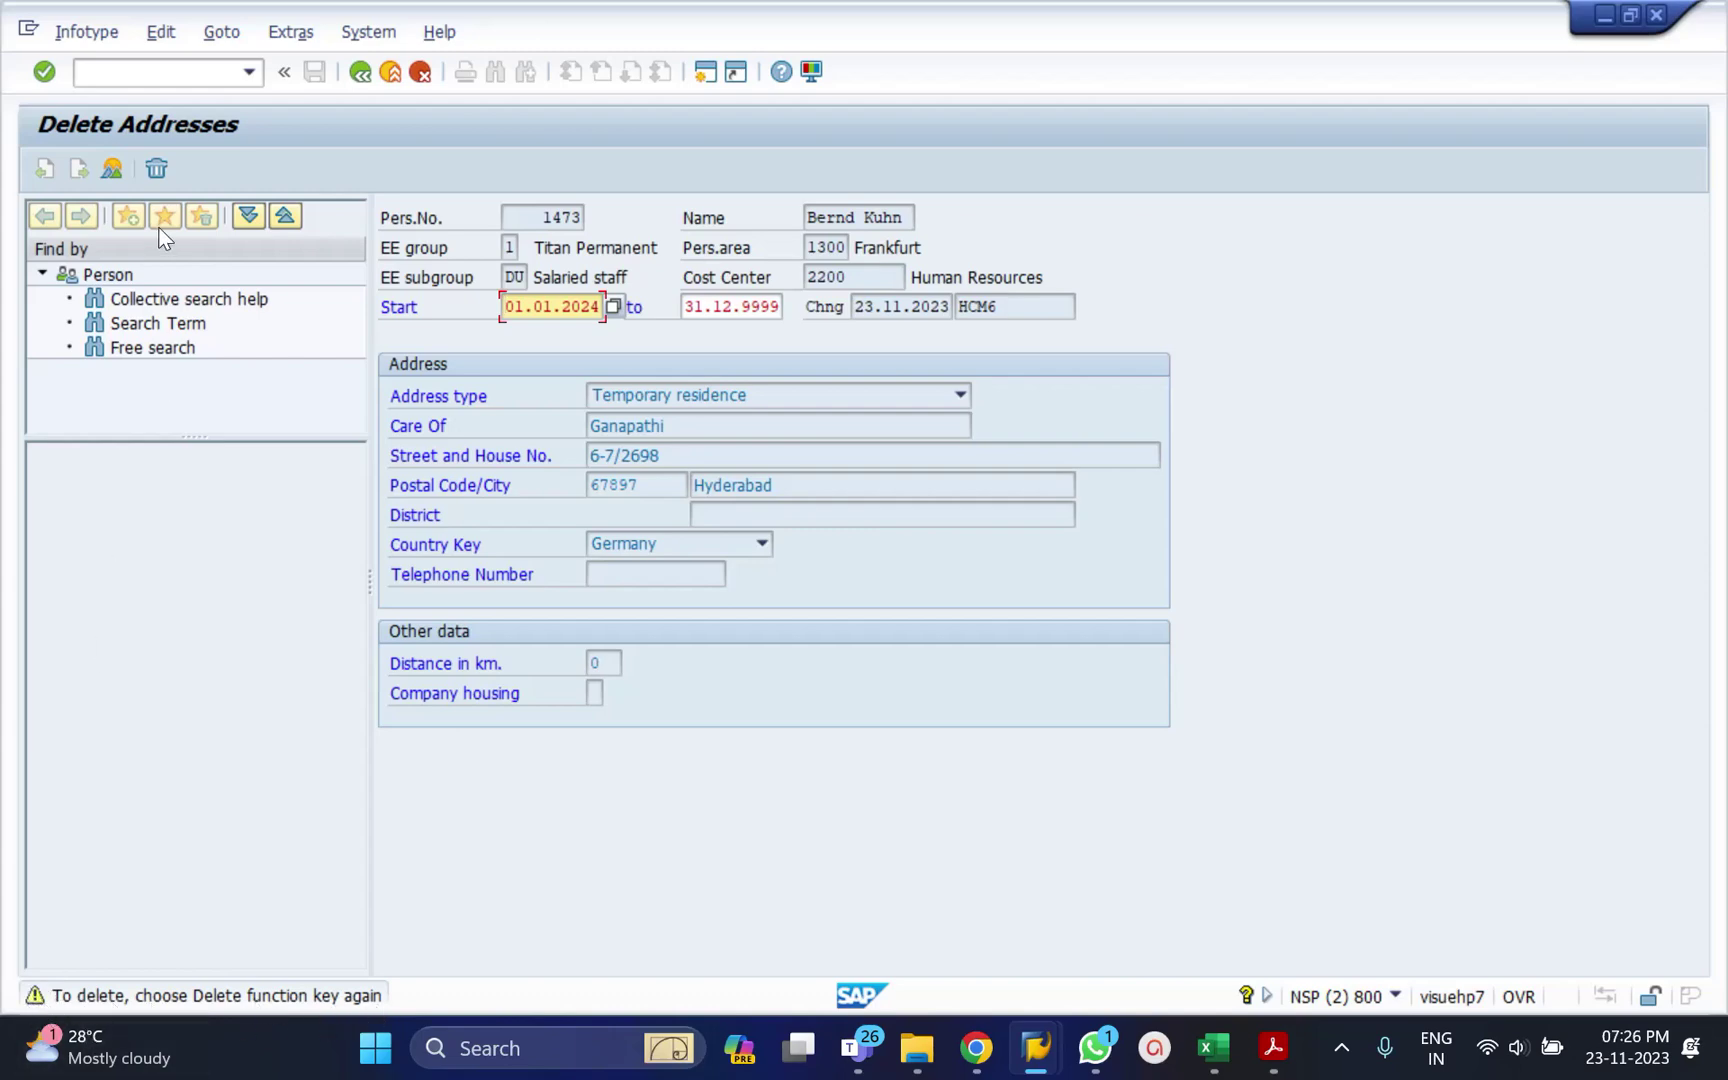
click(161, 170)
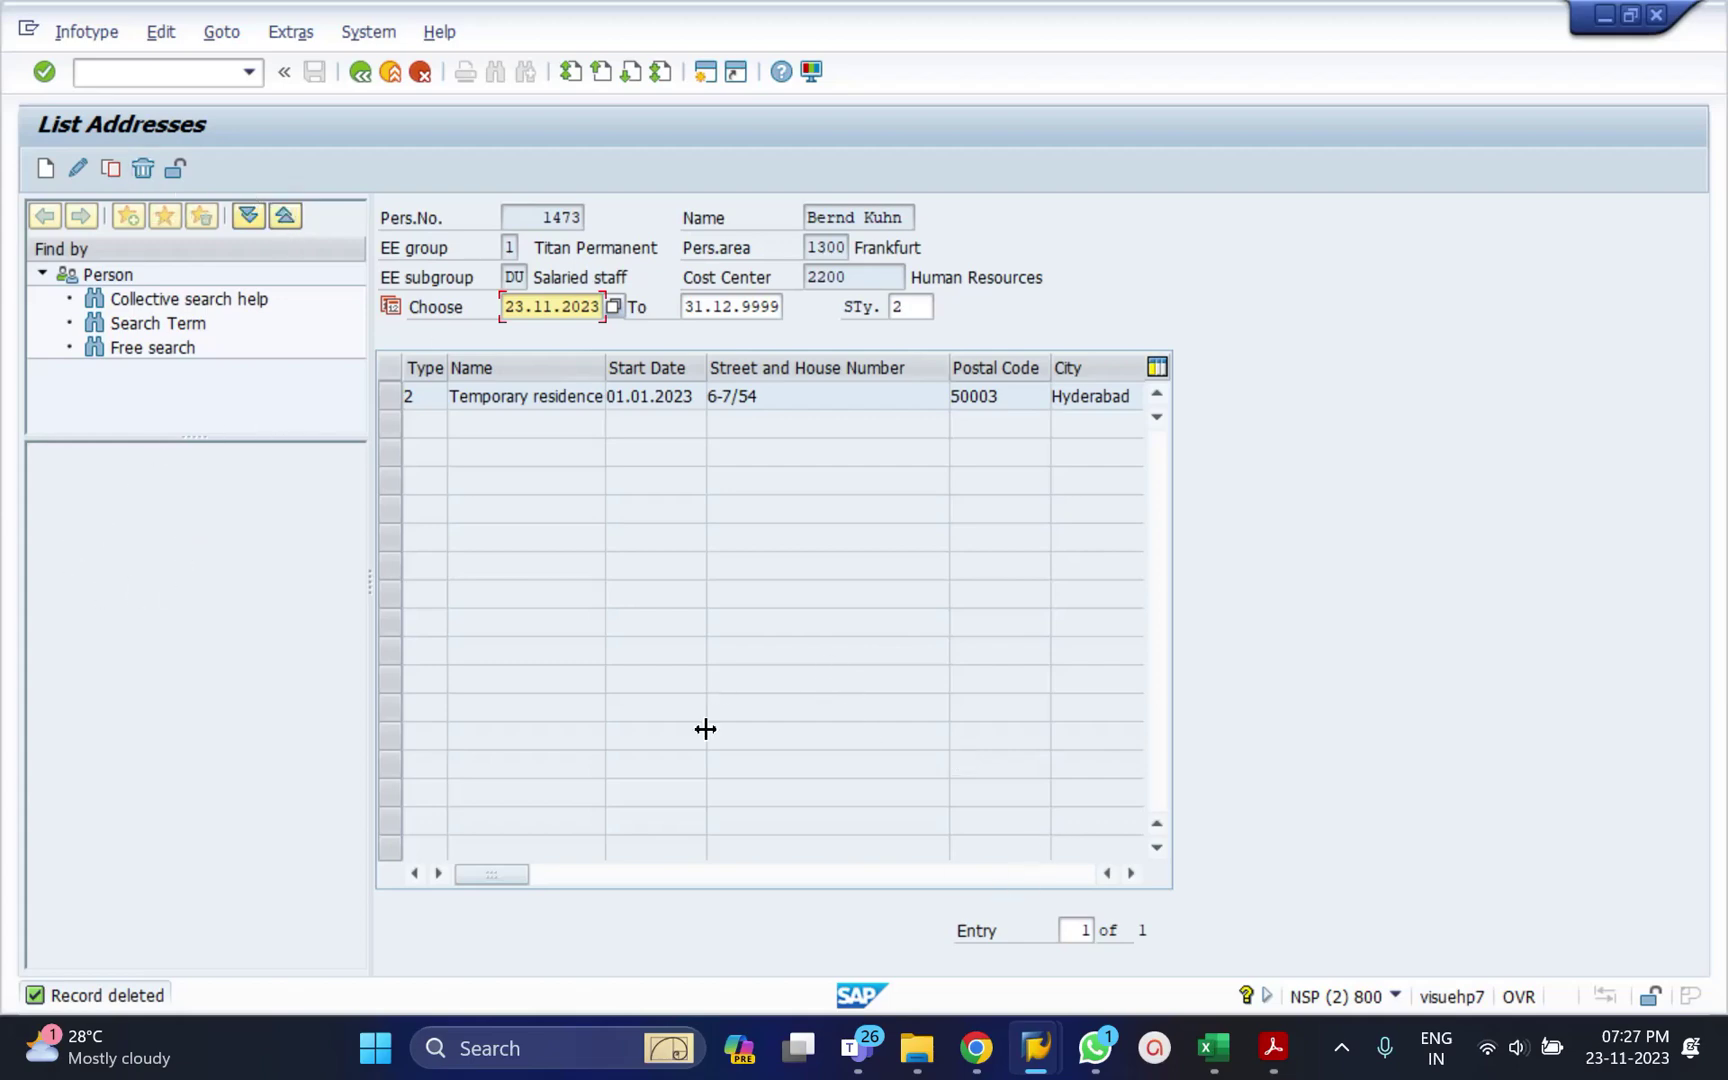
Select the remaining 01.01.2023 temporary residence record and delete it too.
mouse_move(1031, 1040)
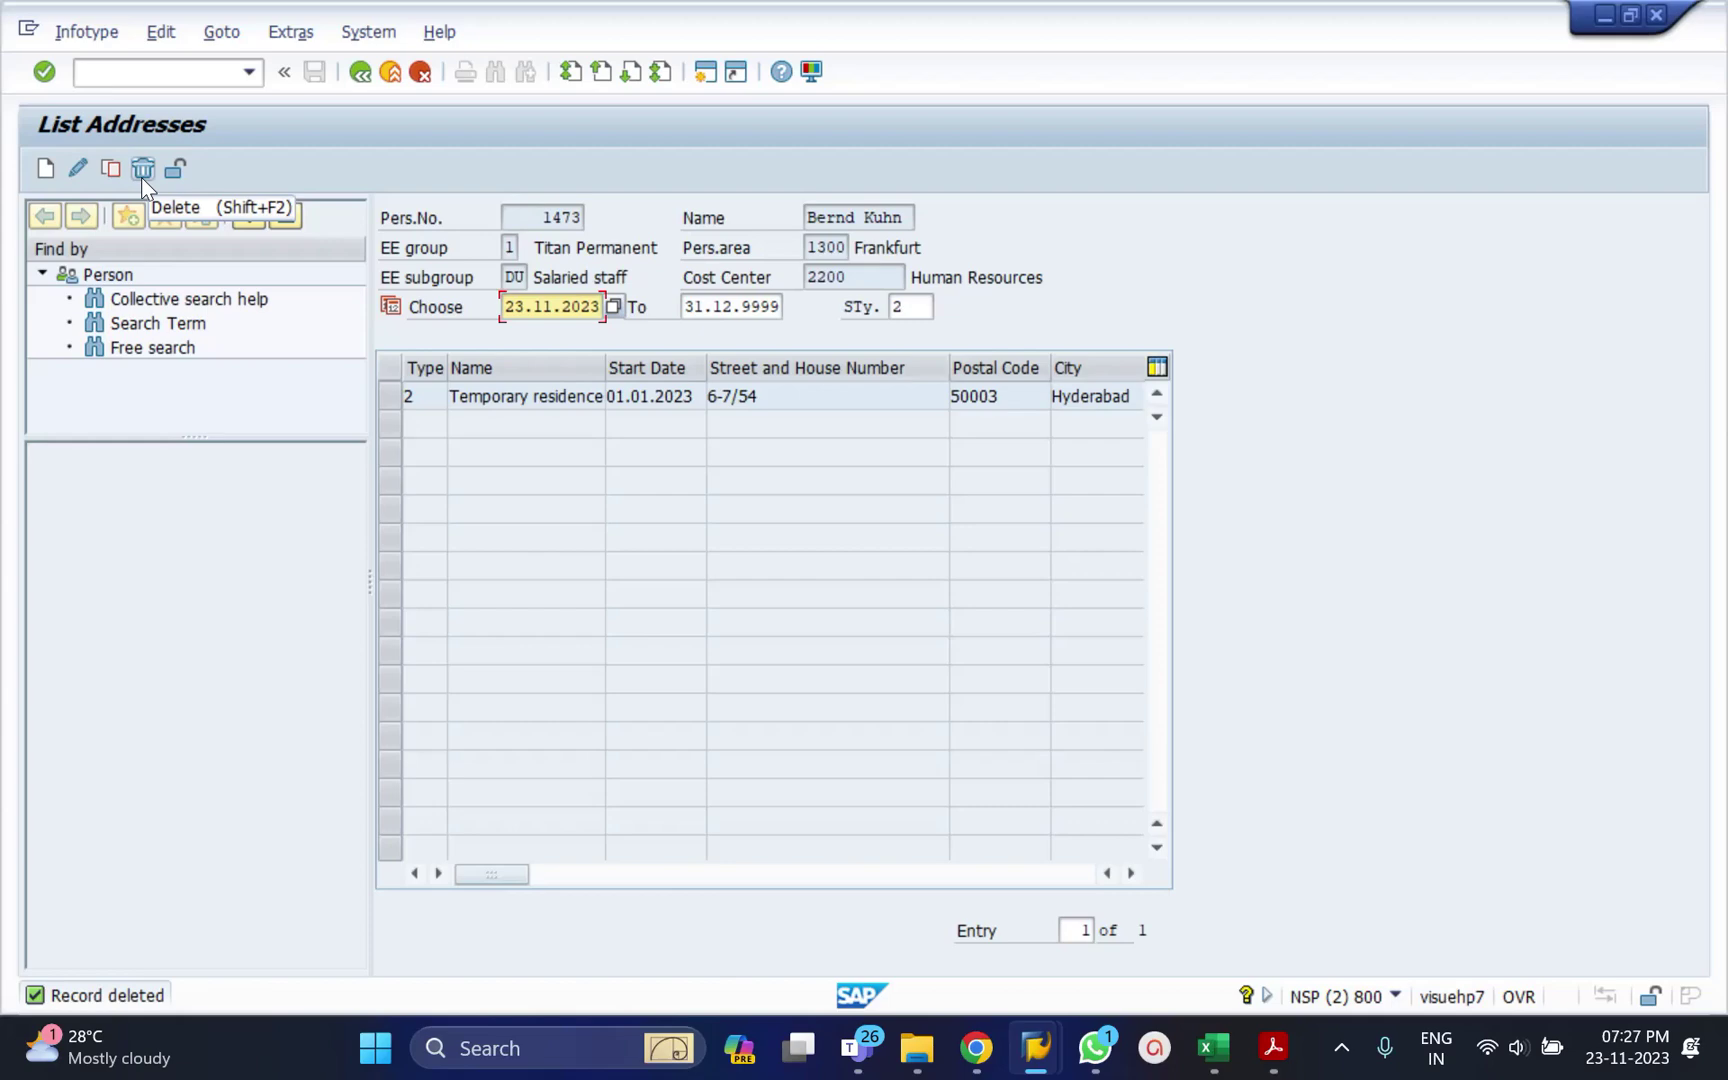
click(396, 396)
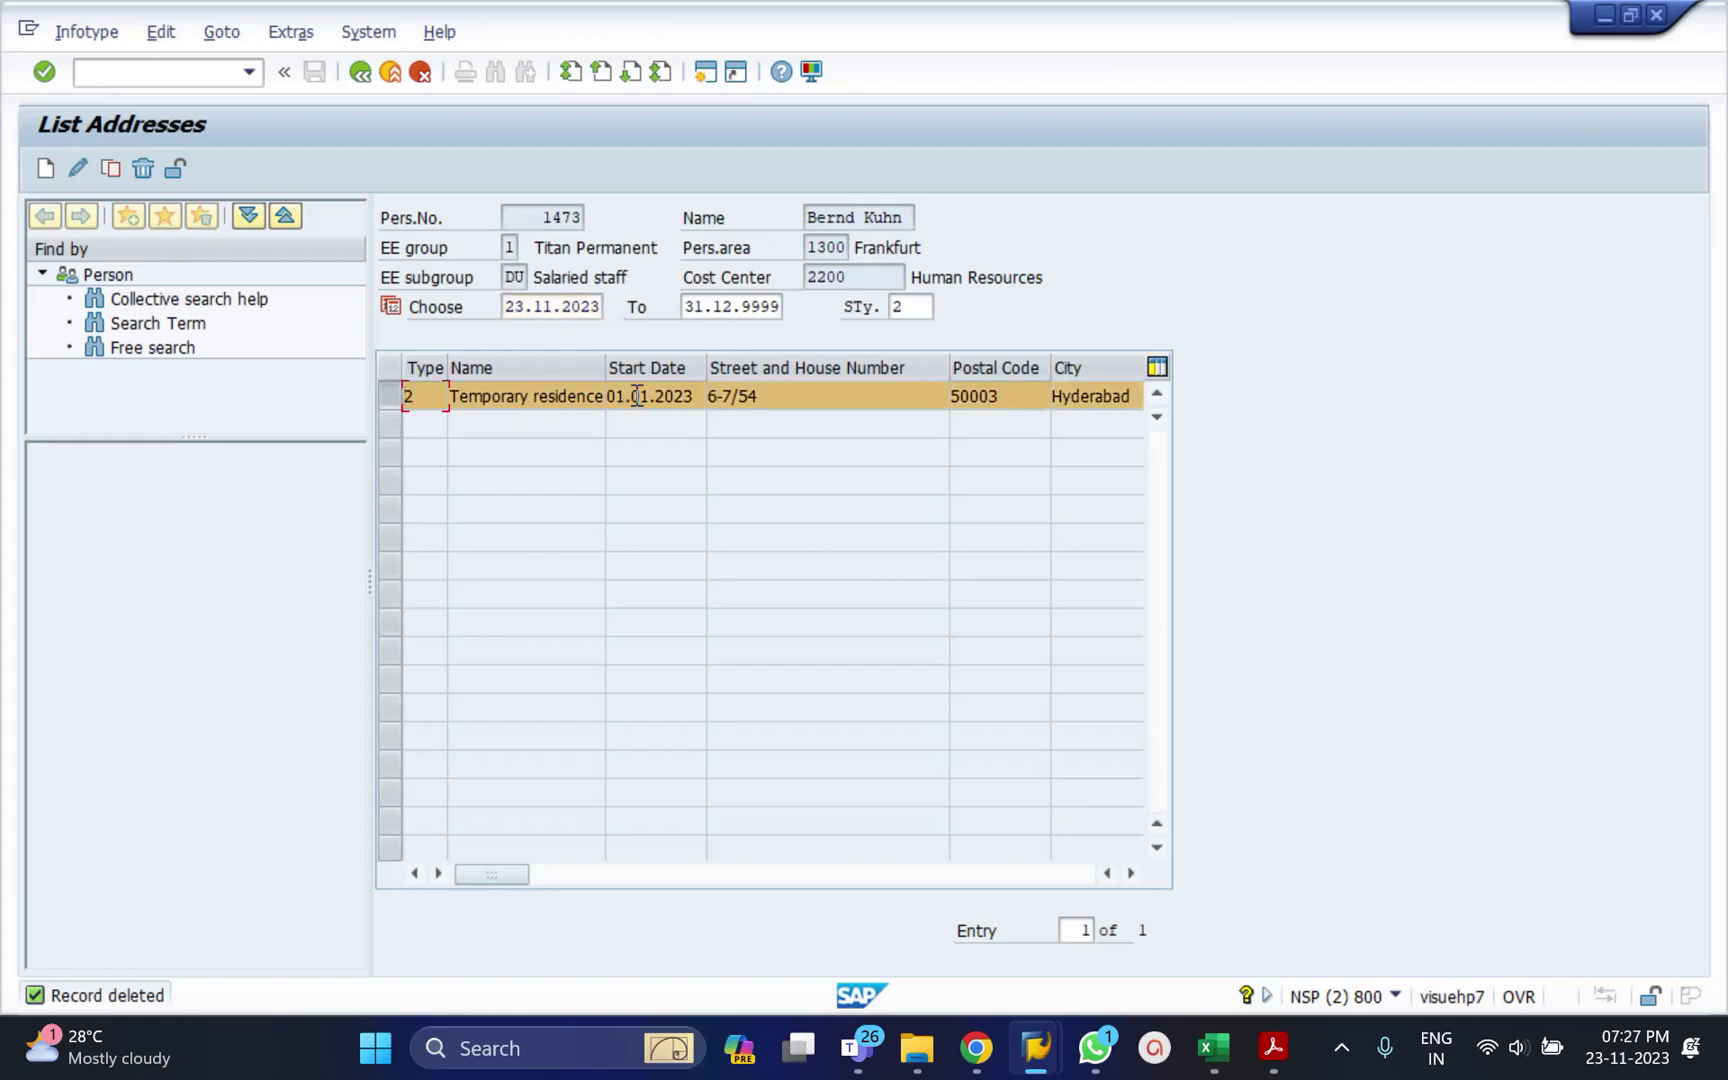
click(140, 168)
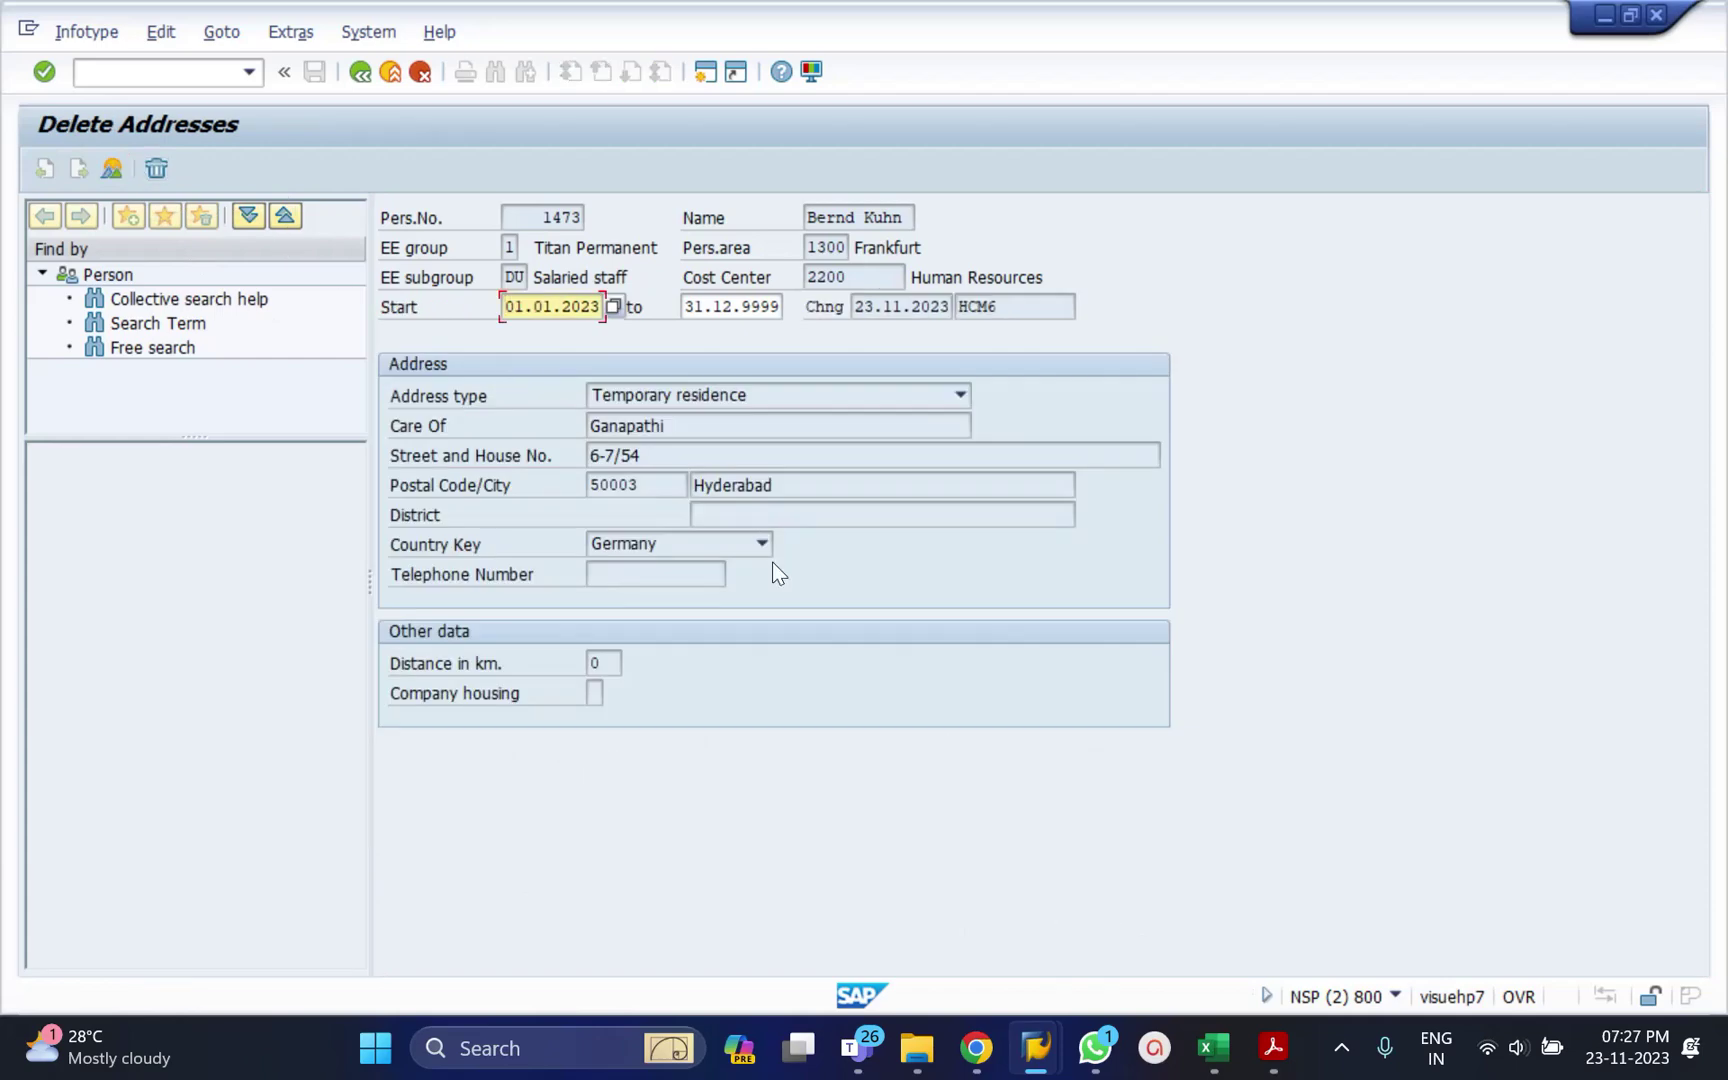
key(Return)
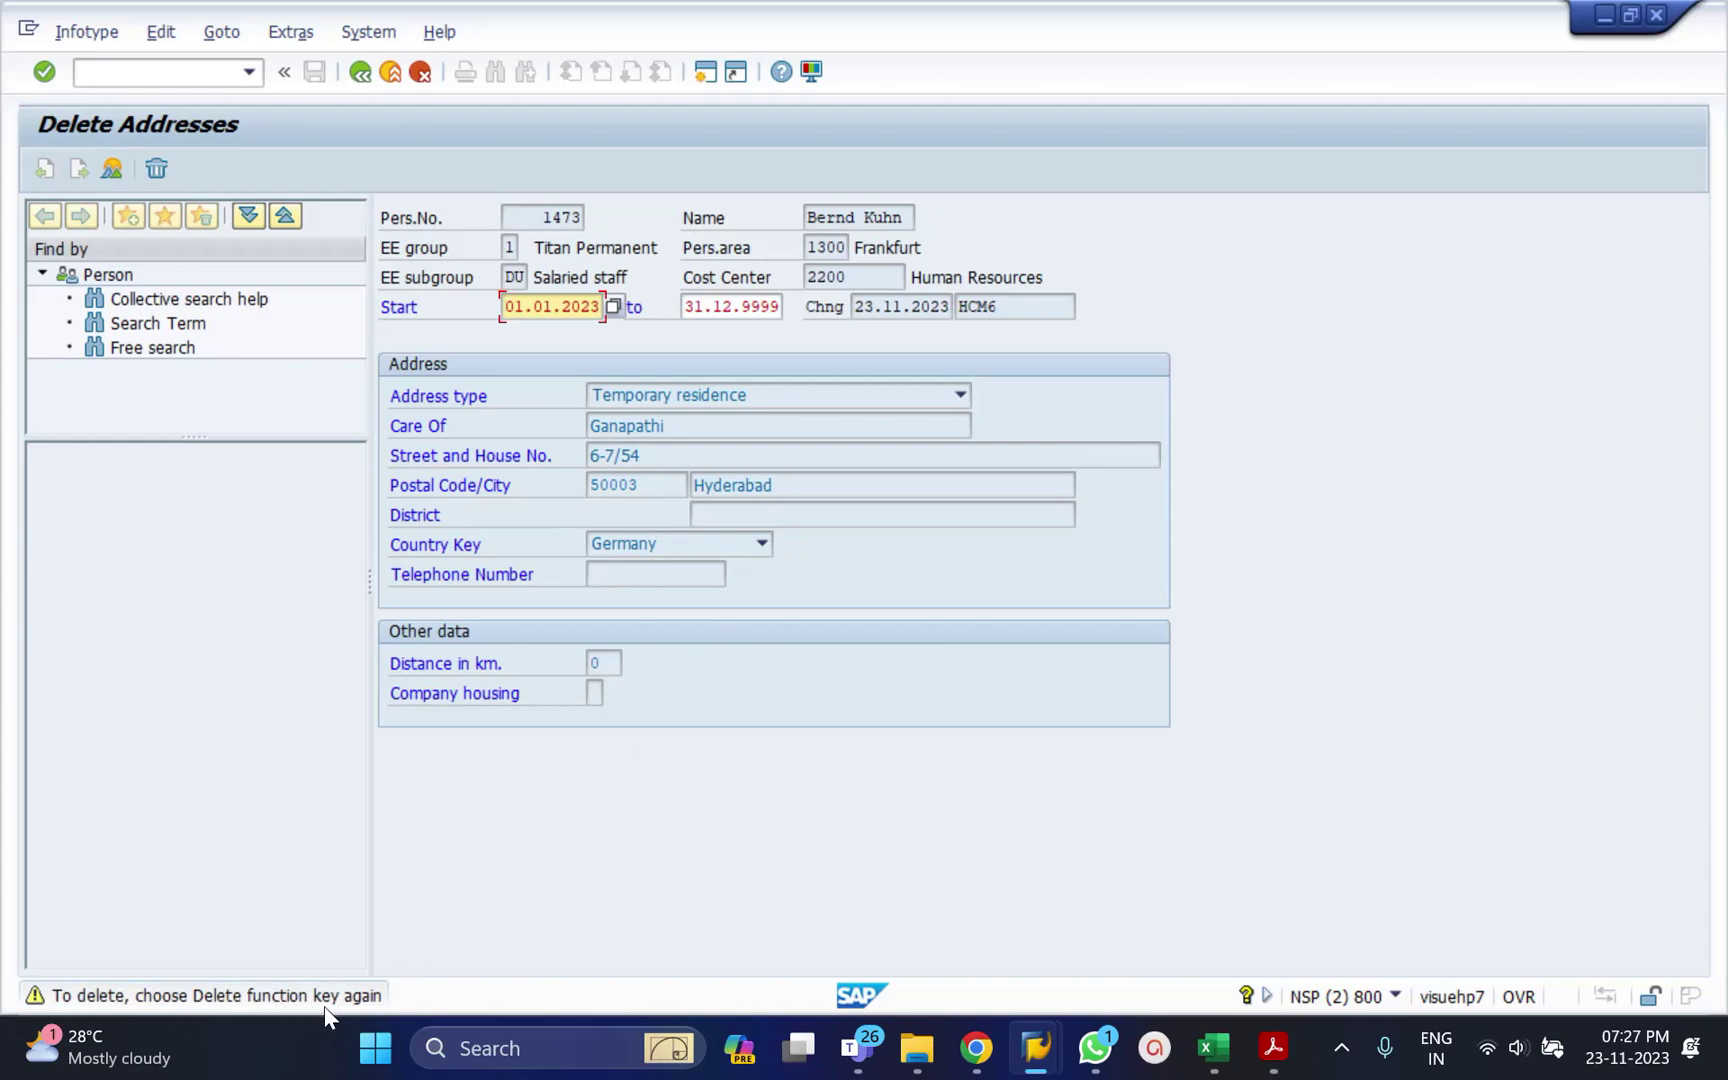
click(158, 169)
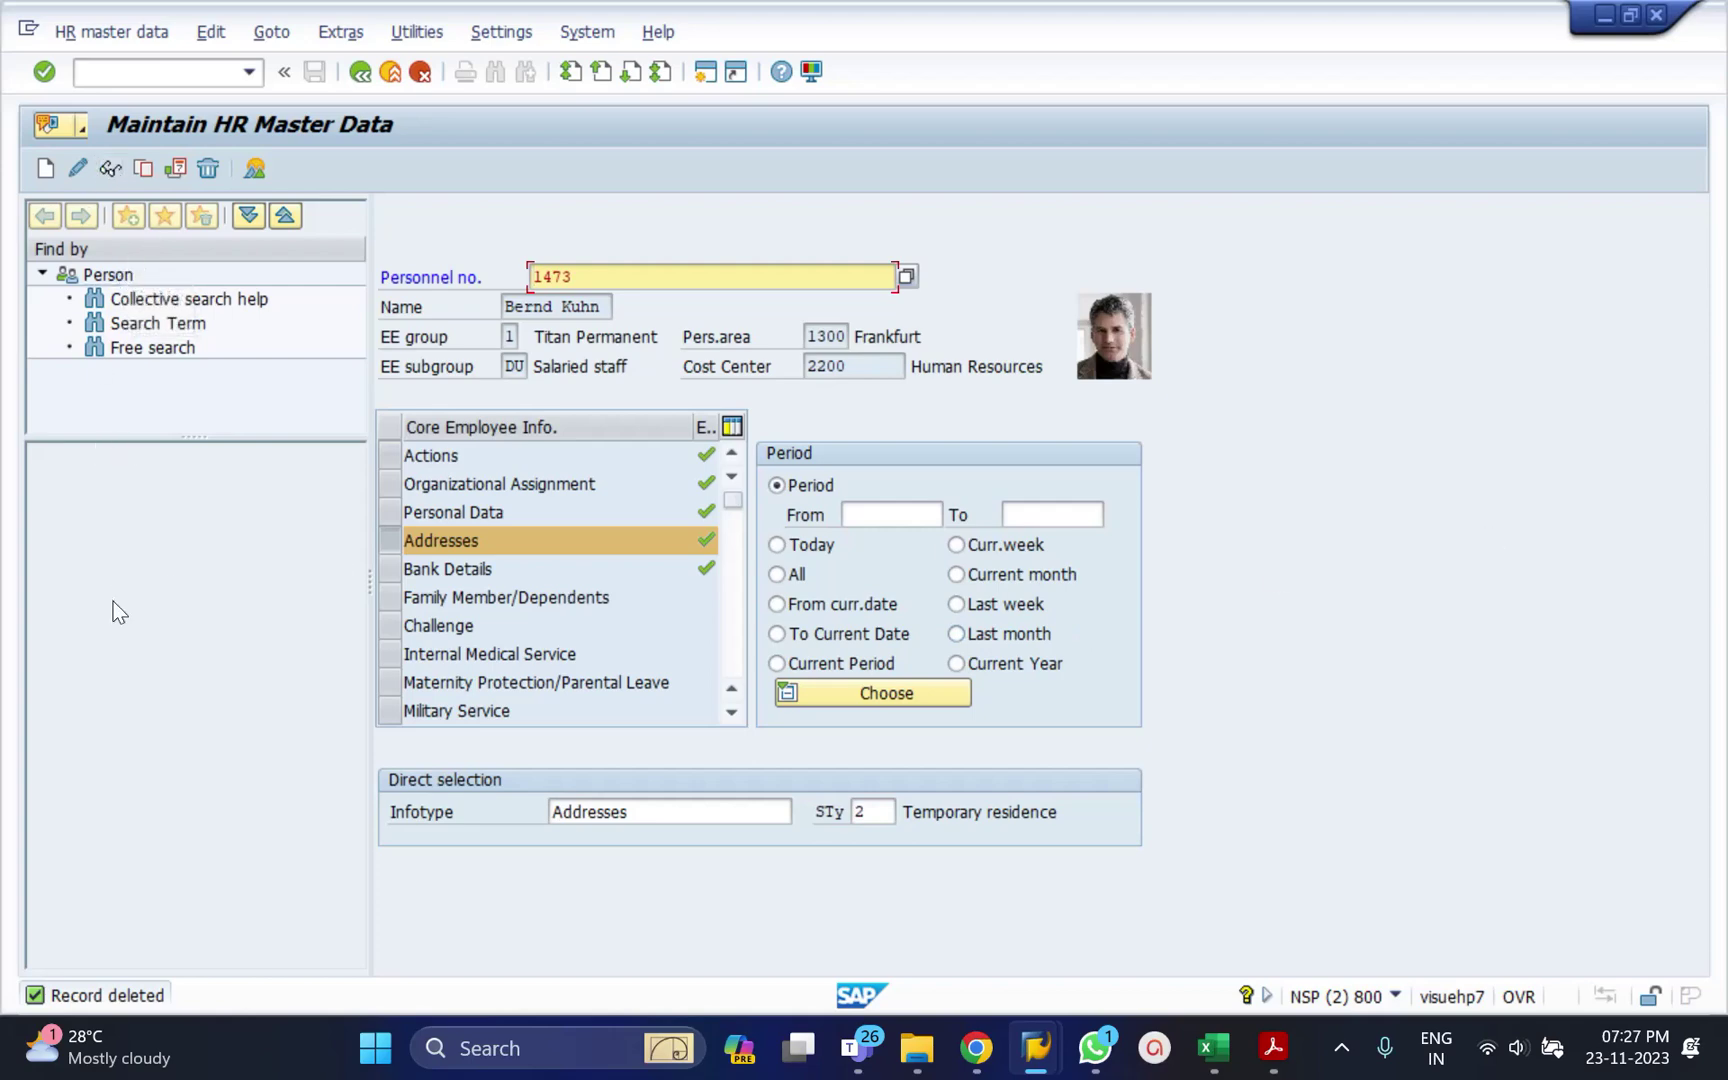
Confirm no Addresses record remains, then go back and rerun PA30 for employee 1473.
click(107, 177)
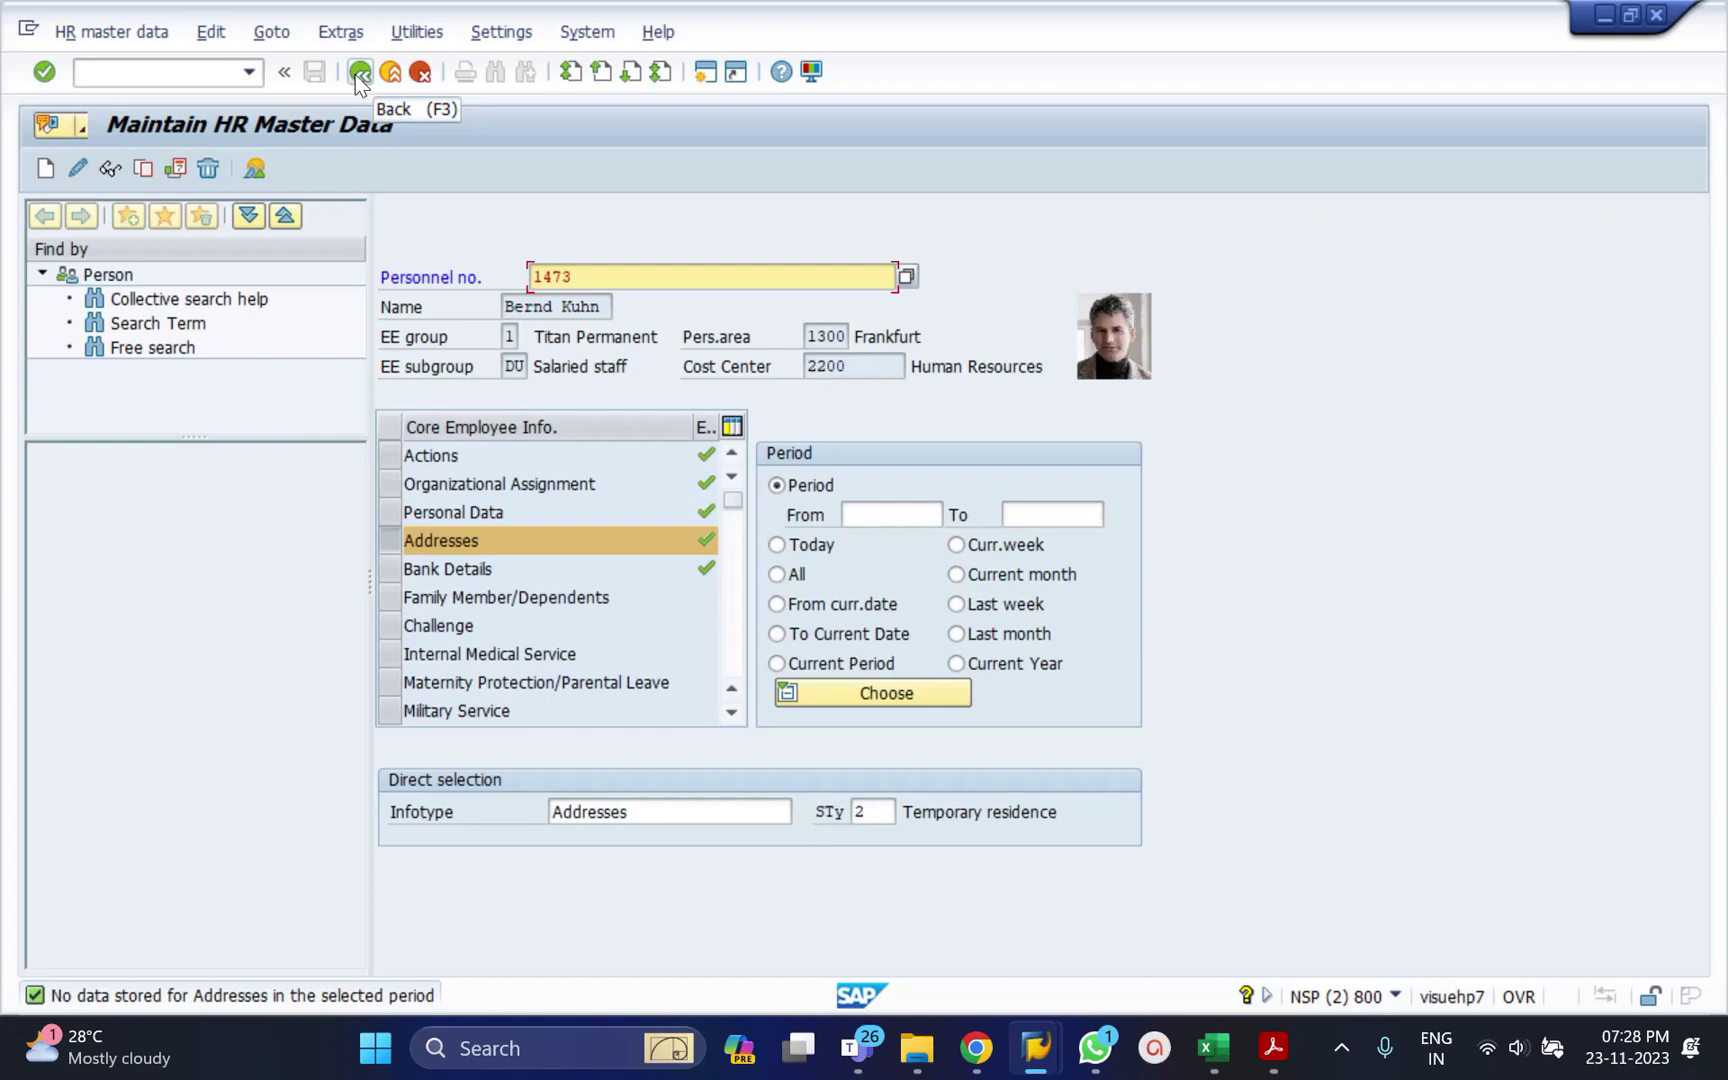
click(358, 72)
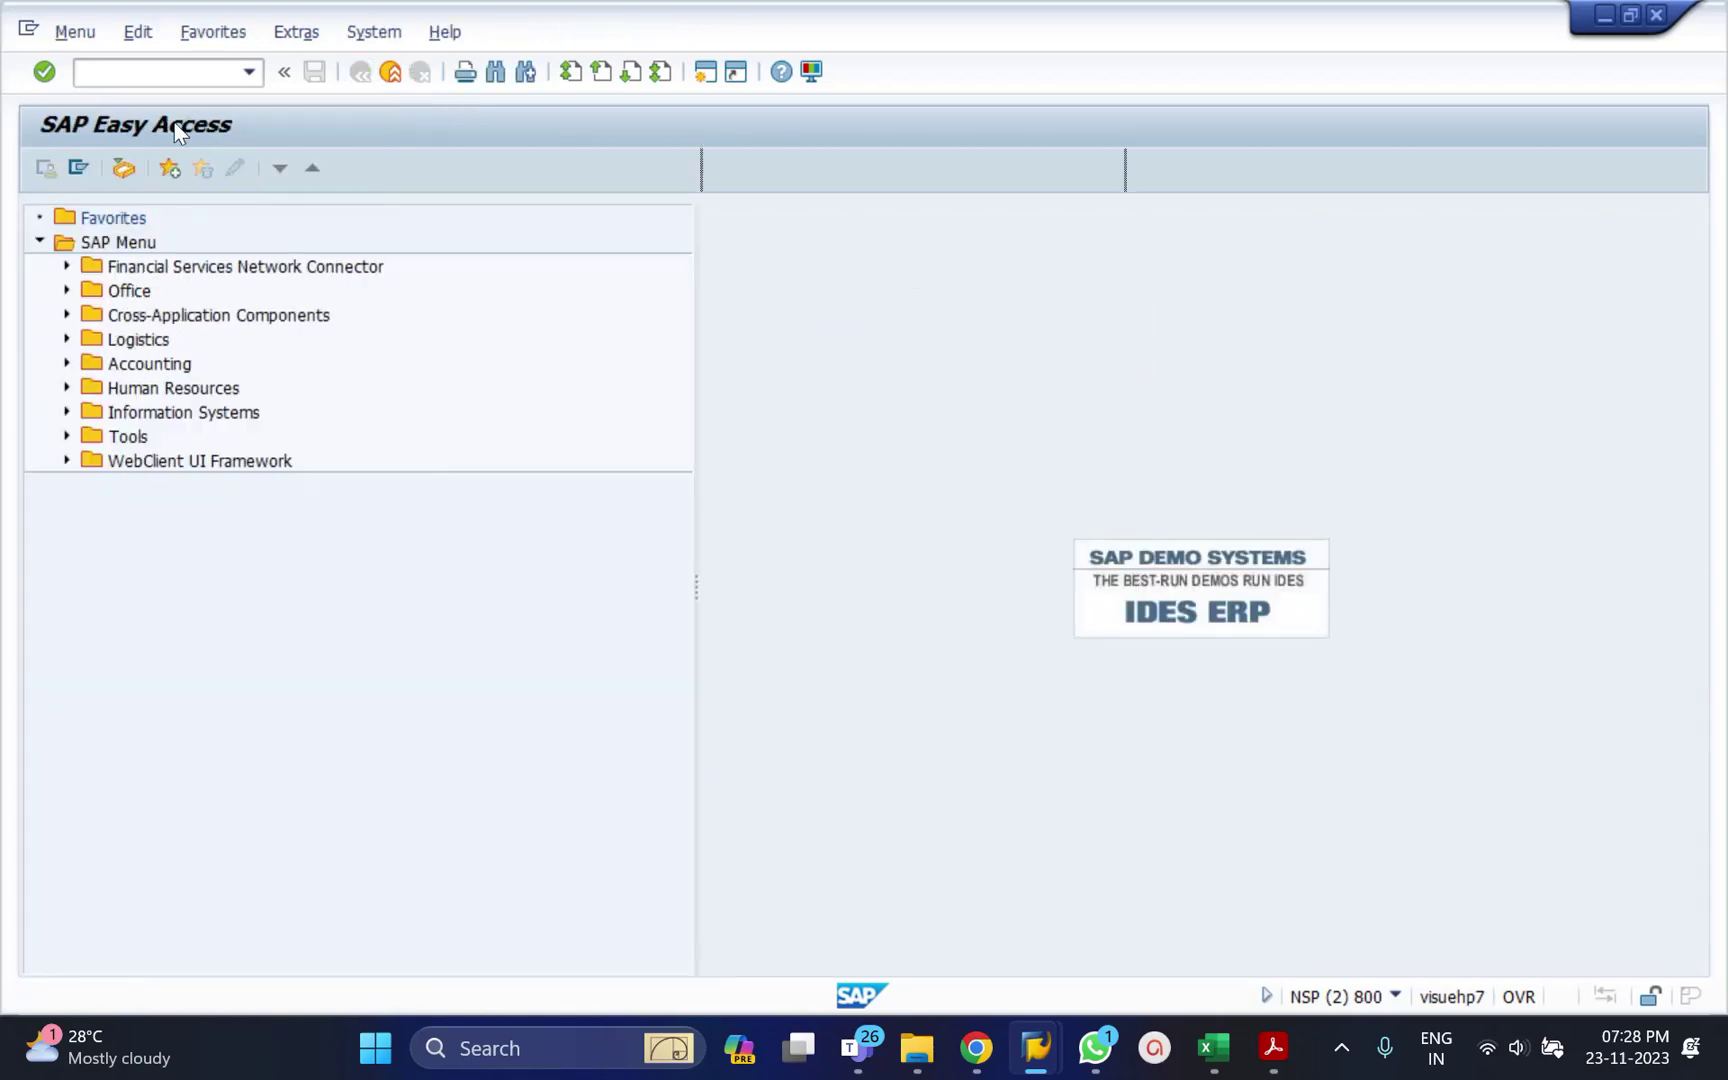
click(183, 72)
text(pa30)
key(Return)
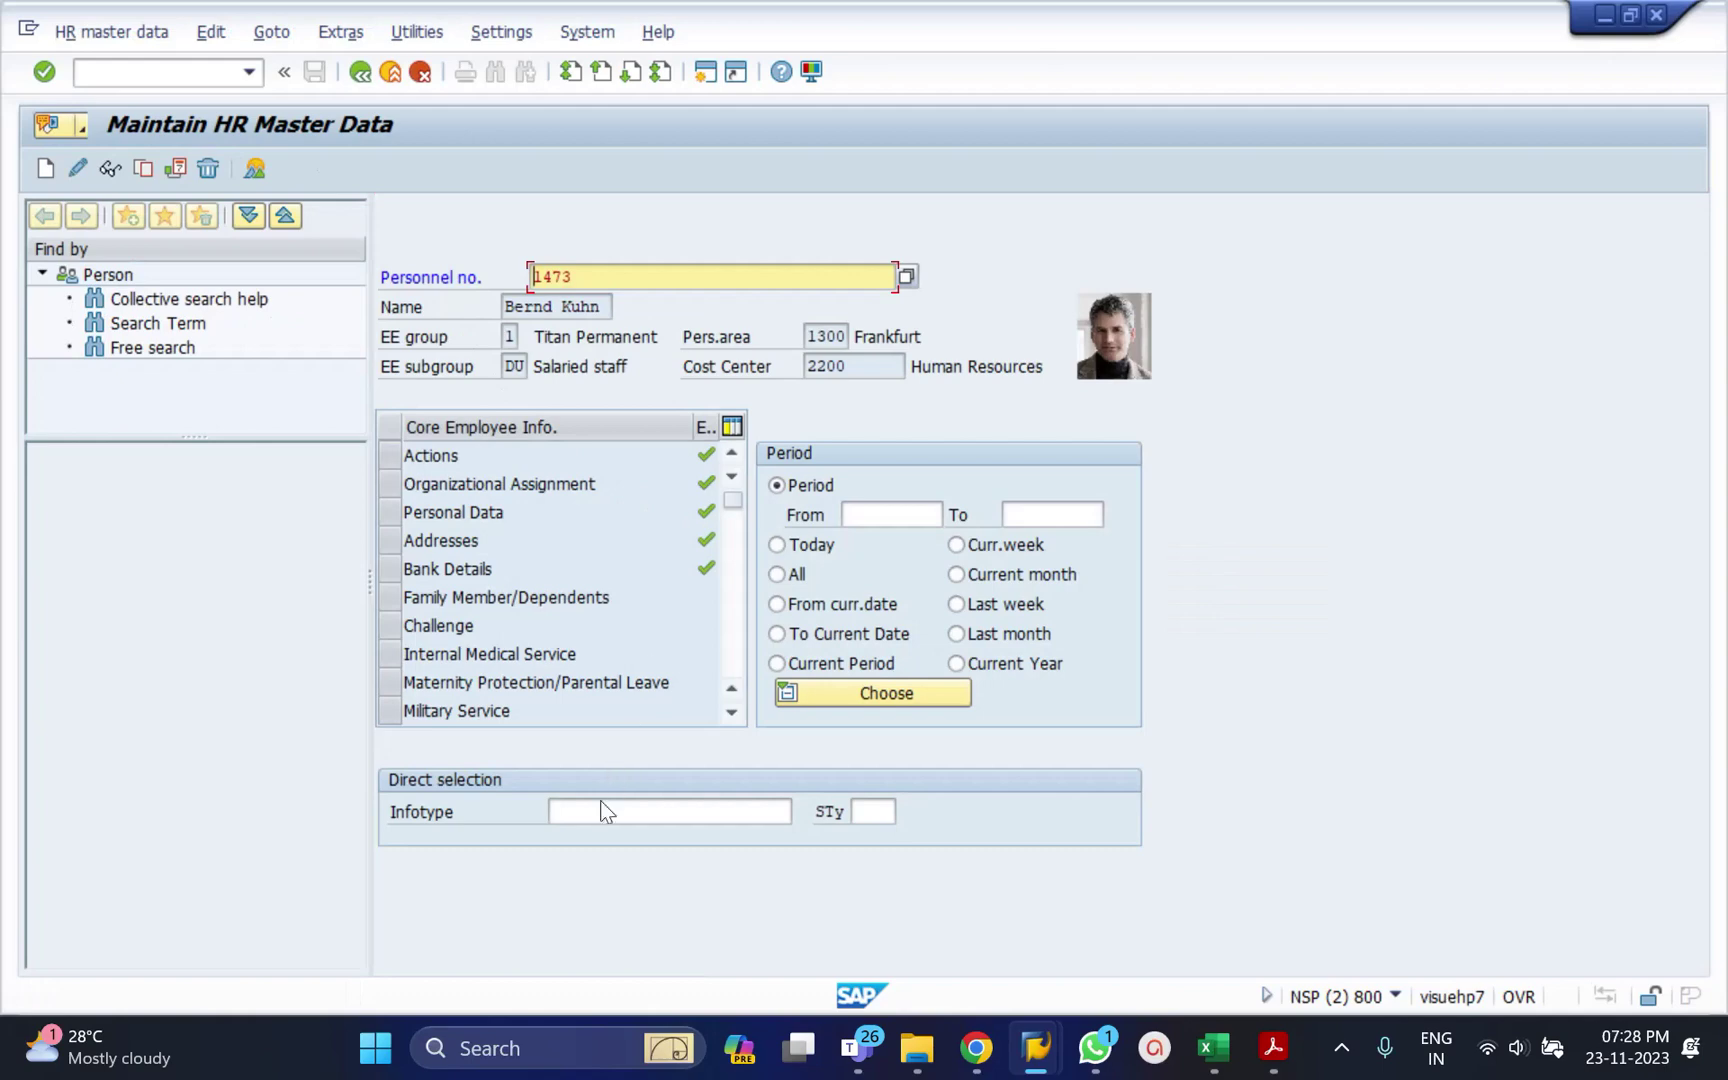
Open infotype 2 (Personal Data) of employee 1473 in change mode.
click(598, 810)
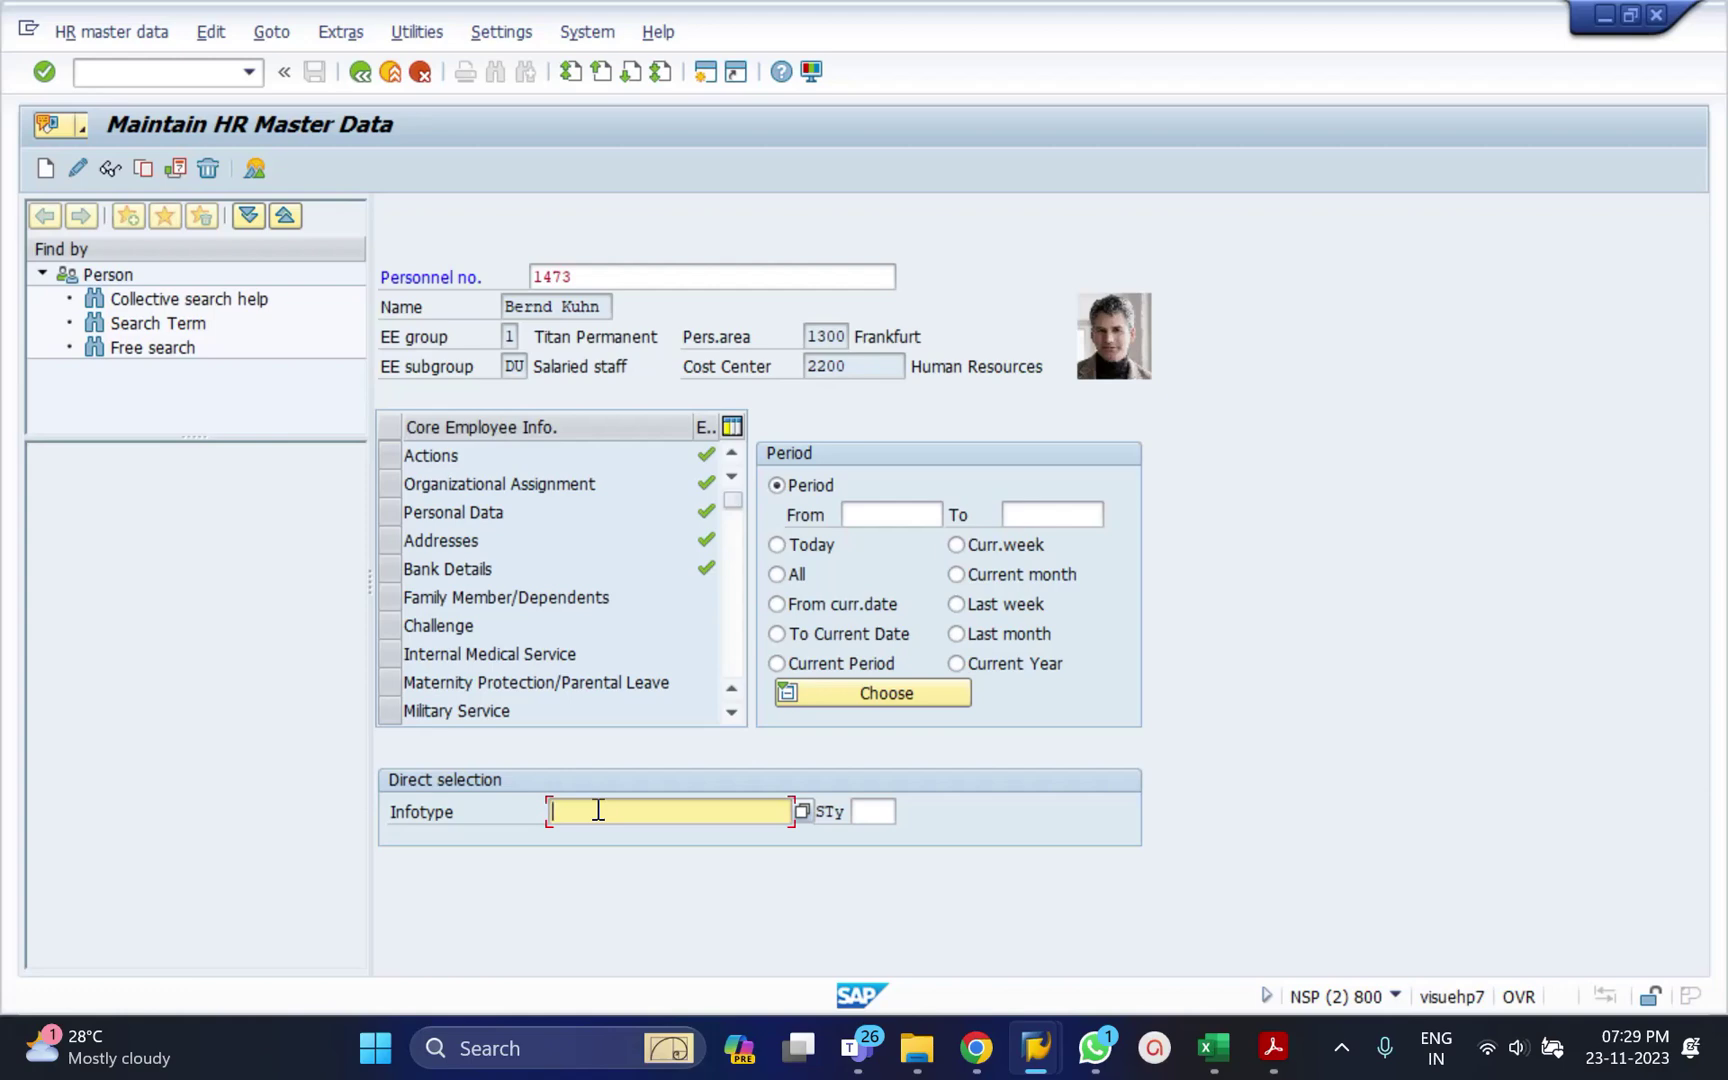
text(2)
key(Tab)
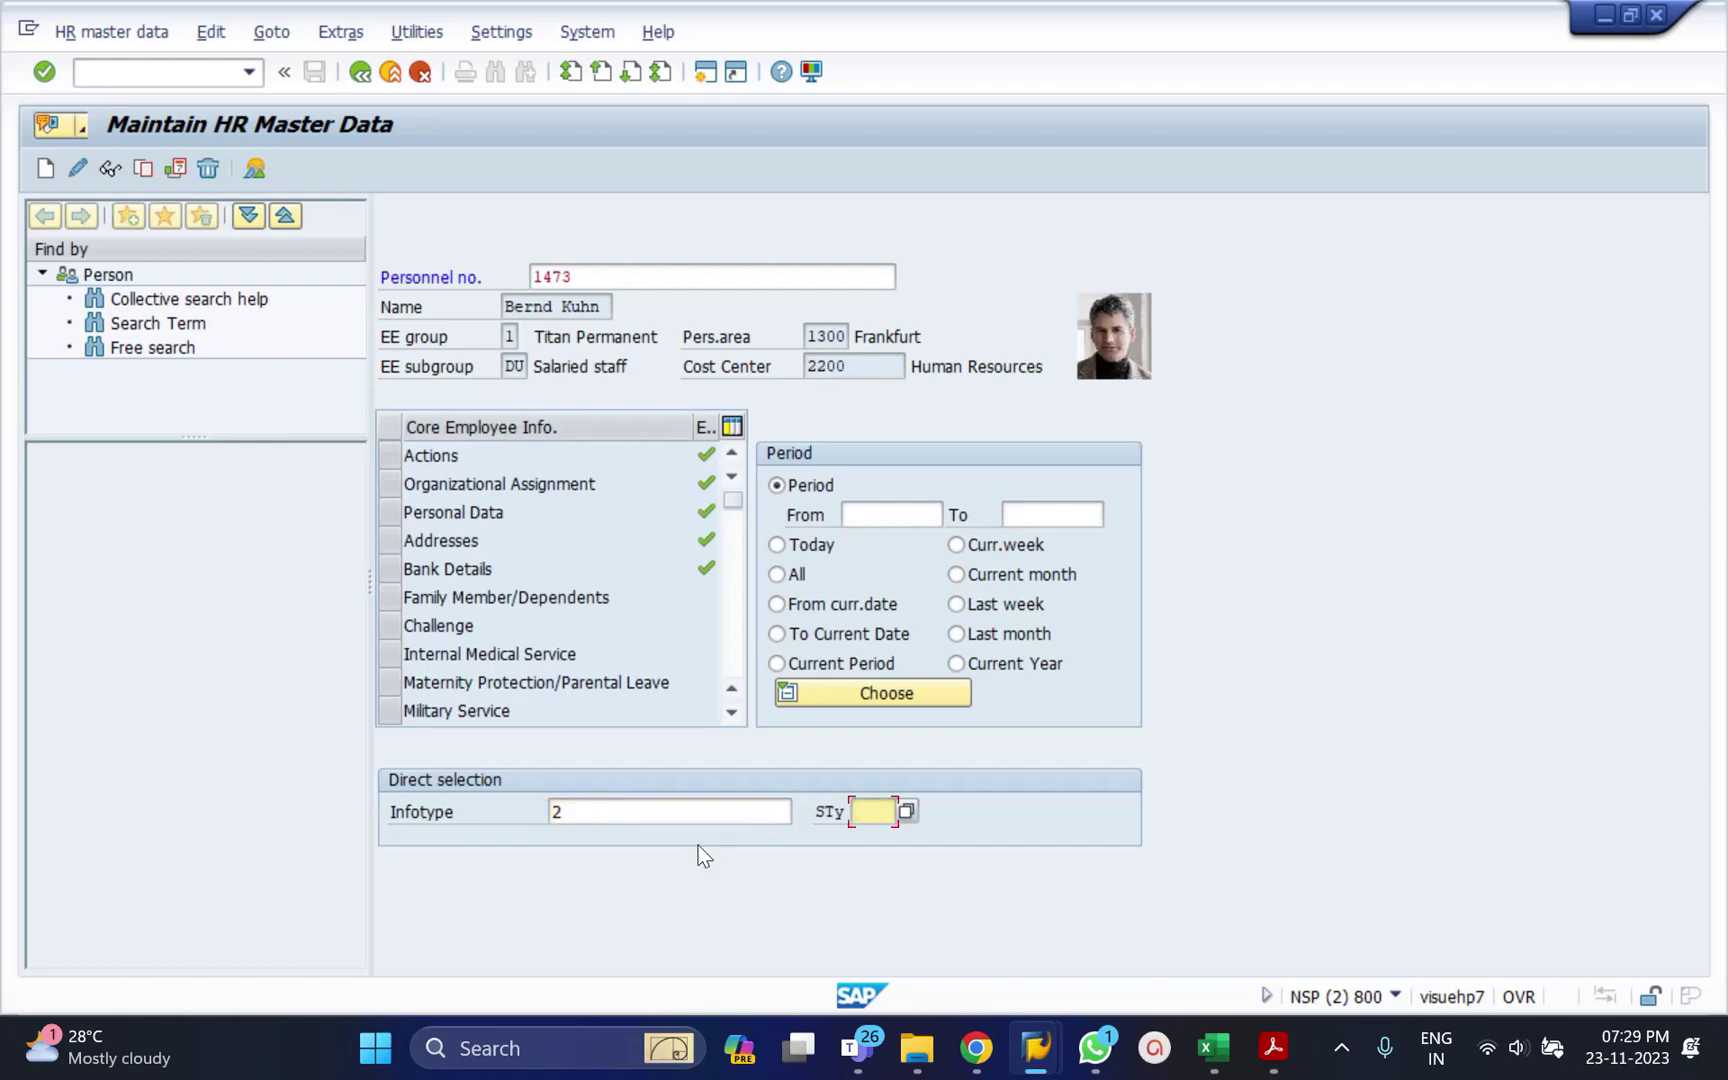
click(80, 167)
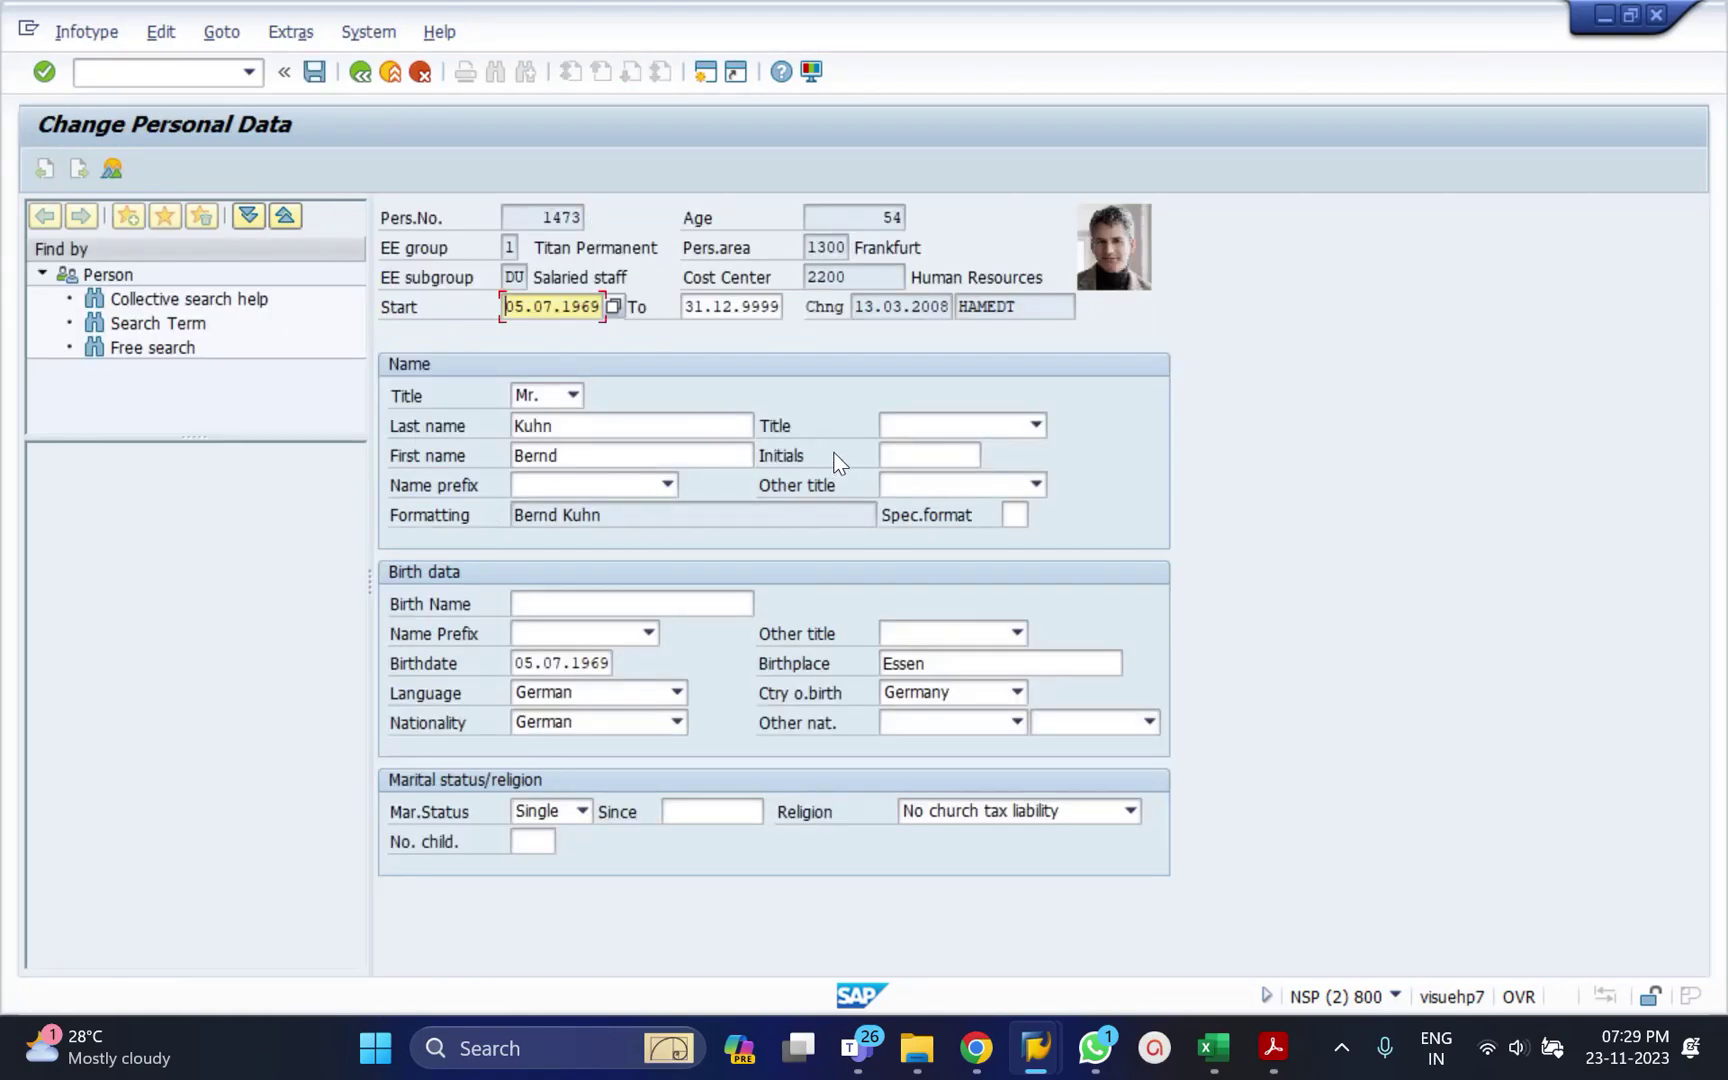
Type a new first name, then exit and discard the unsaved change.
click(617, 456)
text(uryu)
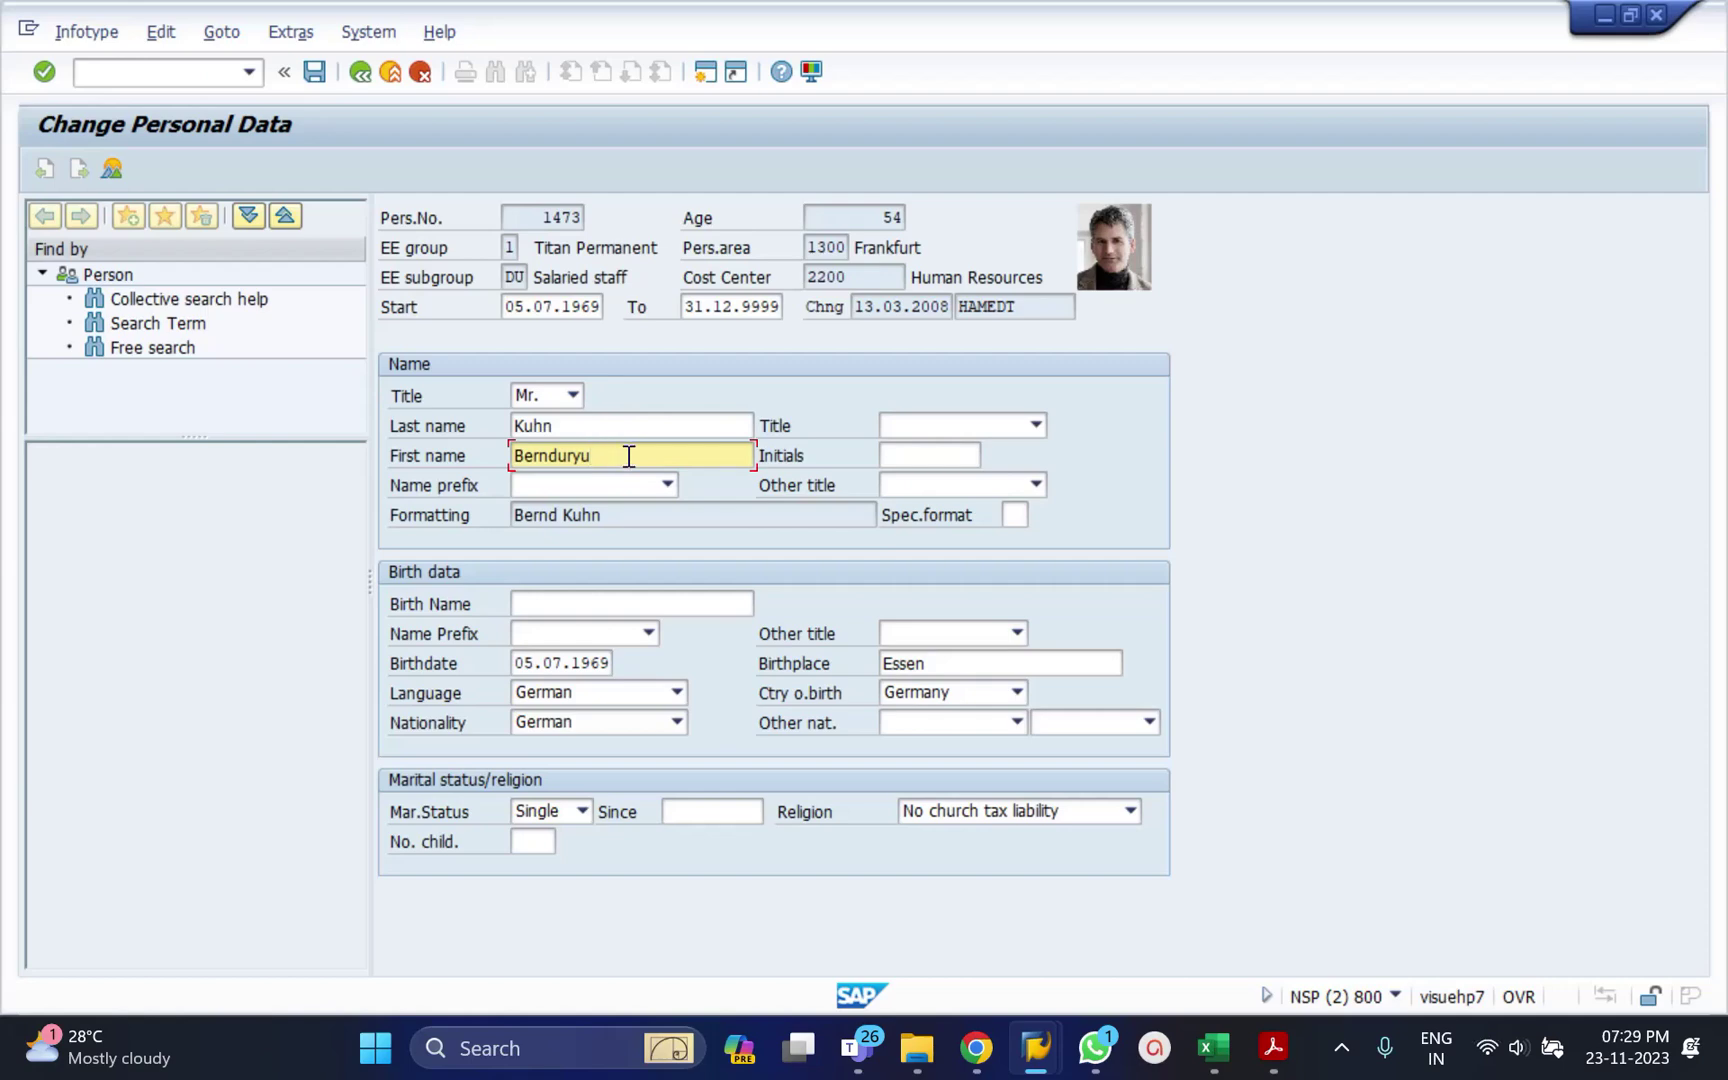
click(392, 76)
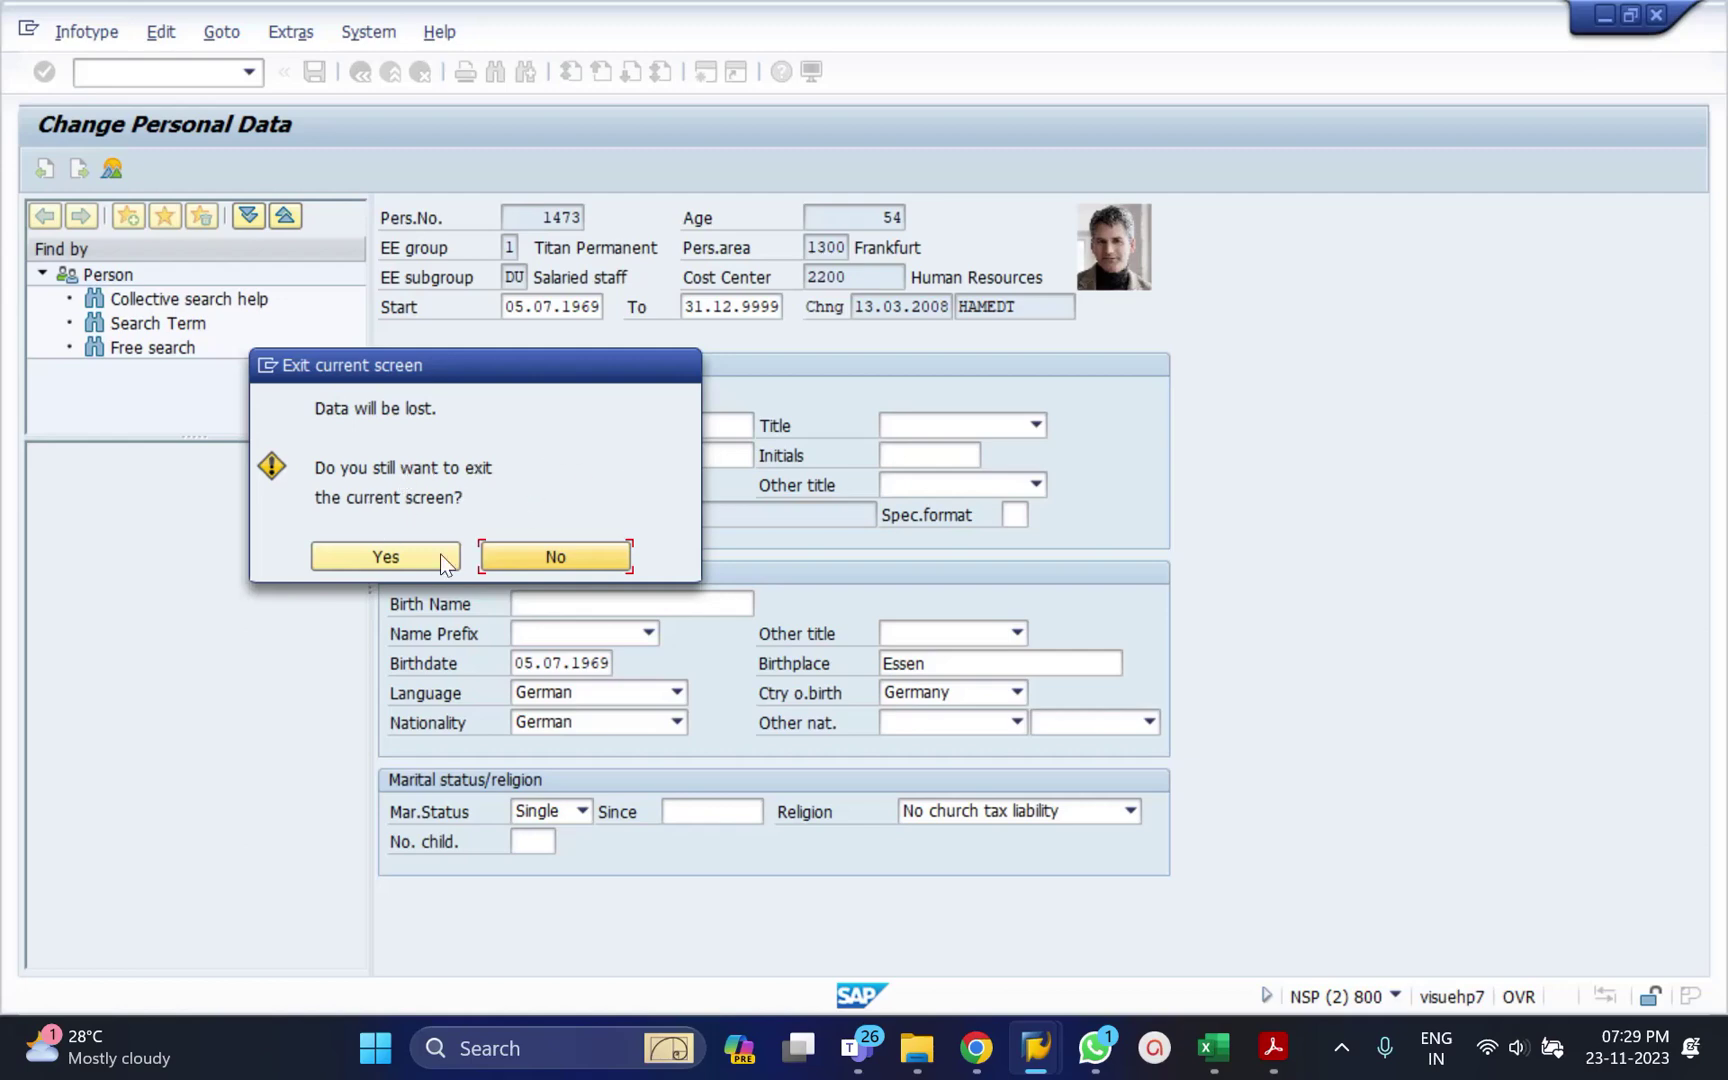
click(366, 558)
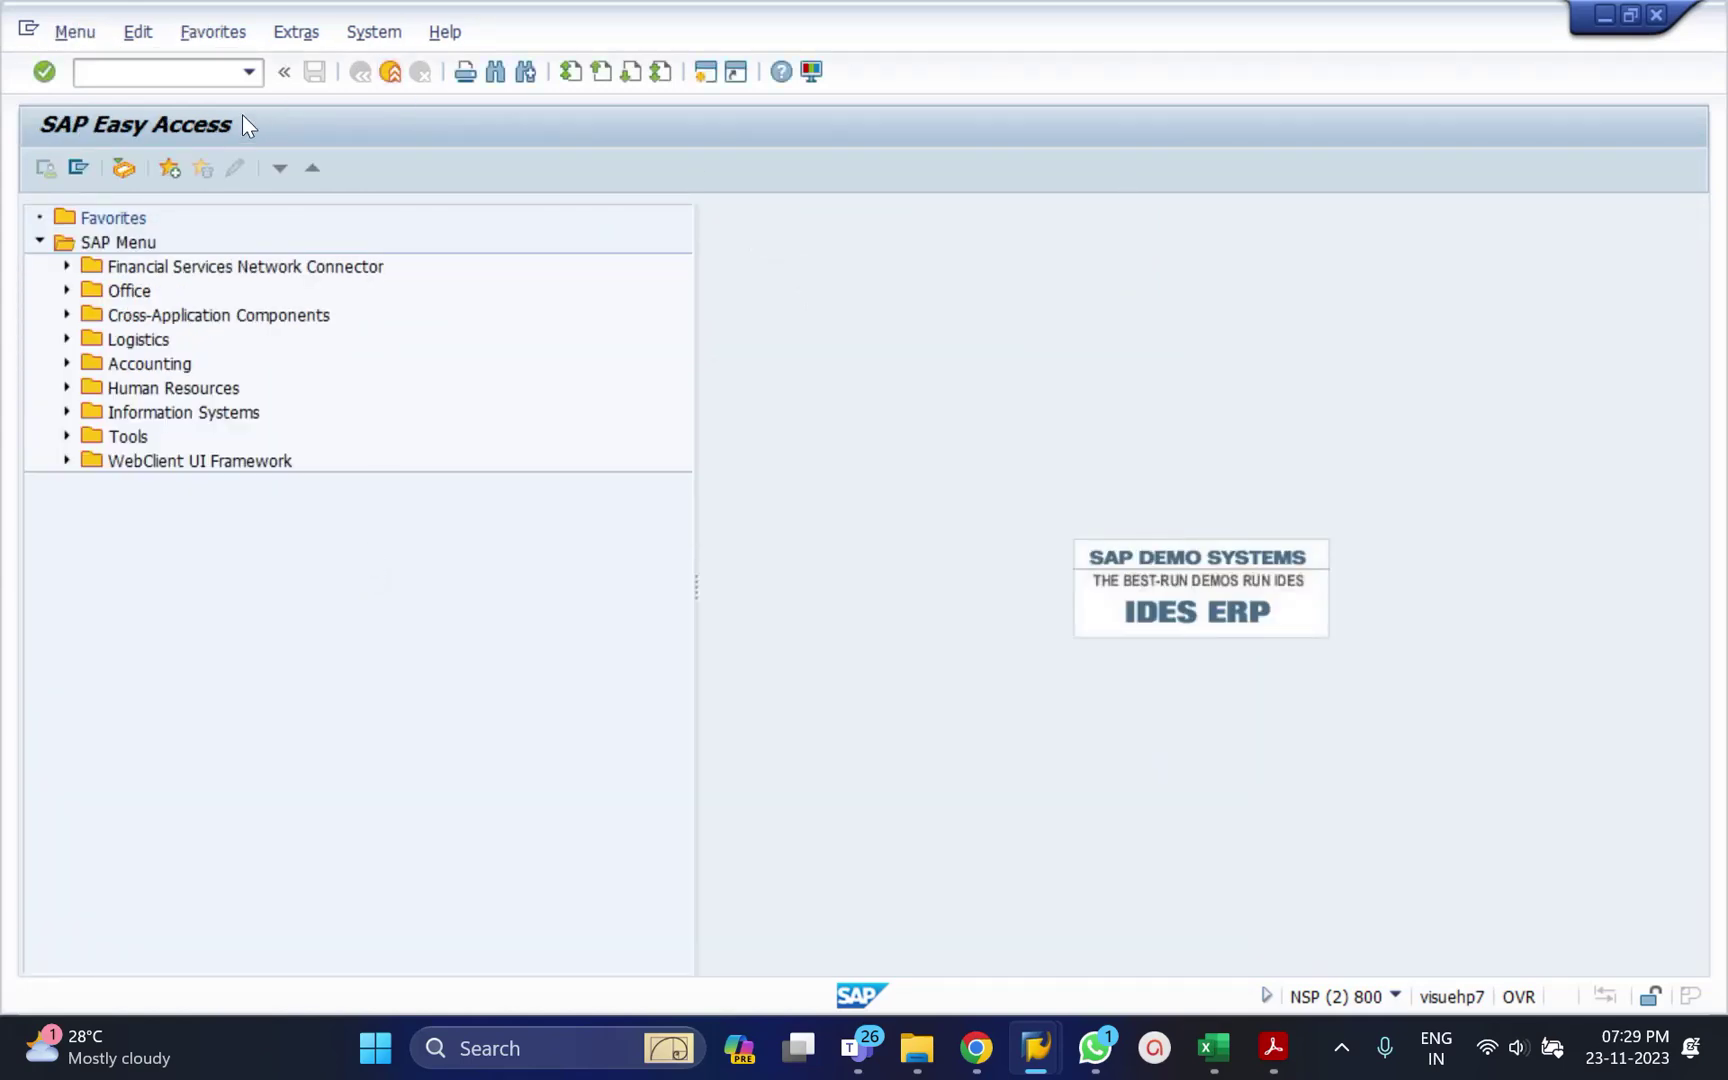
Restart PA30 and enter infotype 2 for the employee.
click(118, 75)
text(pa30)
key(Return)
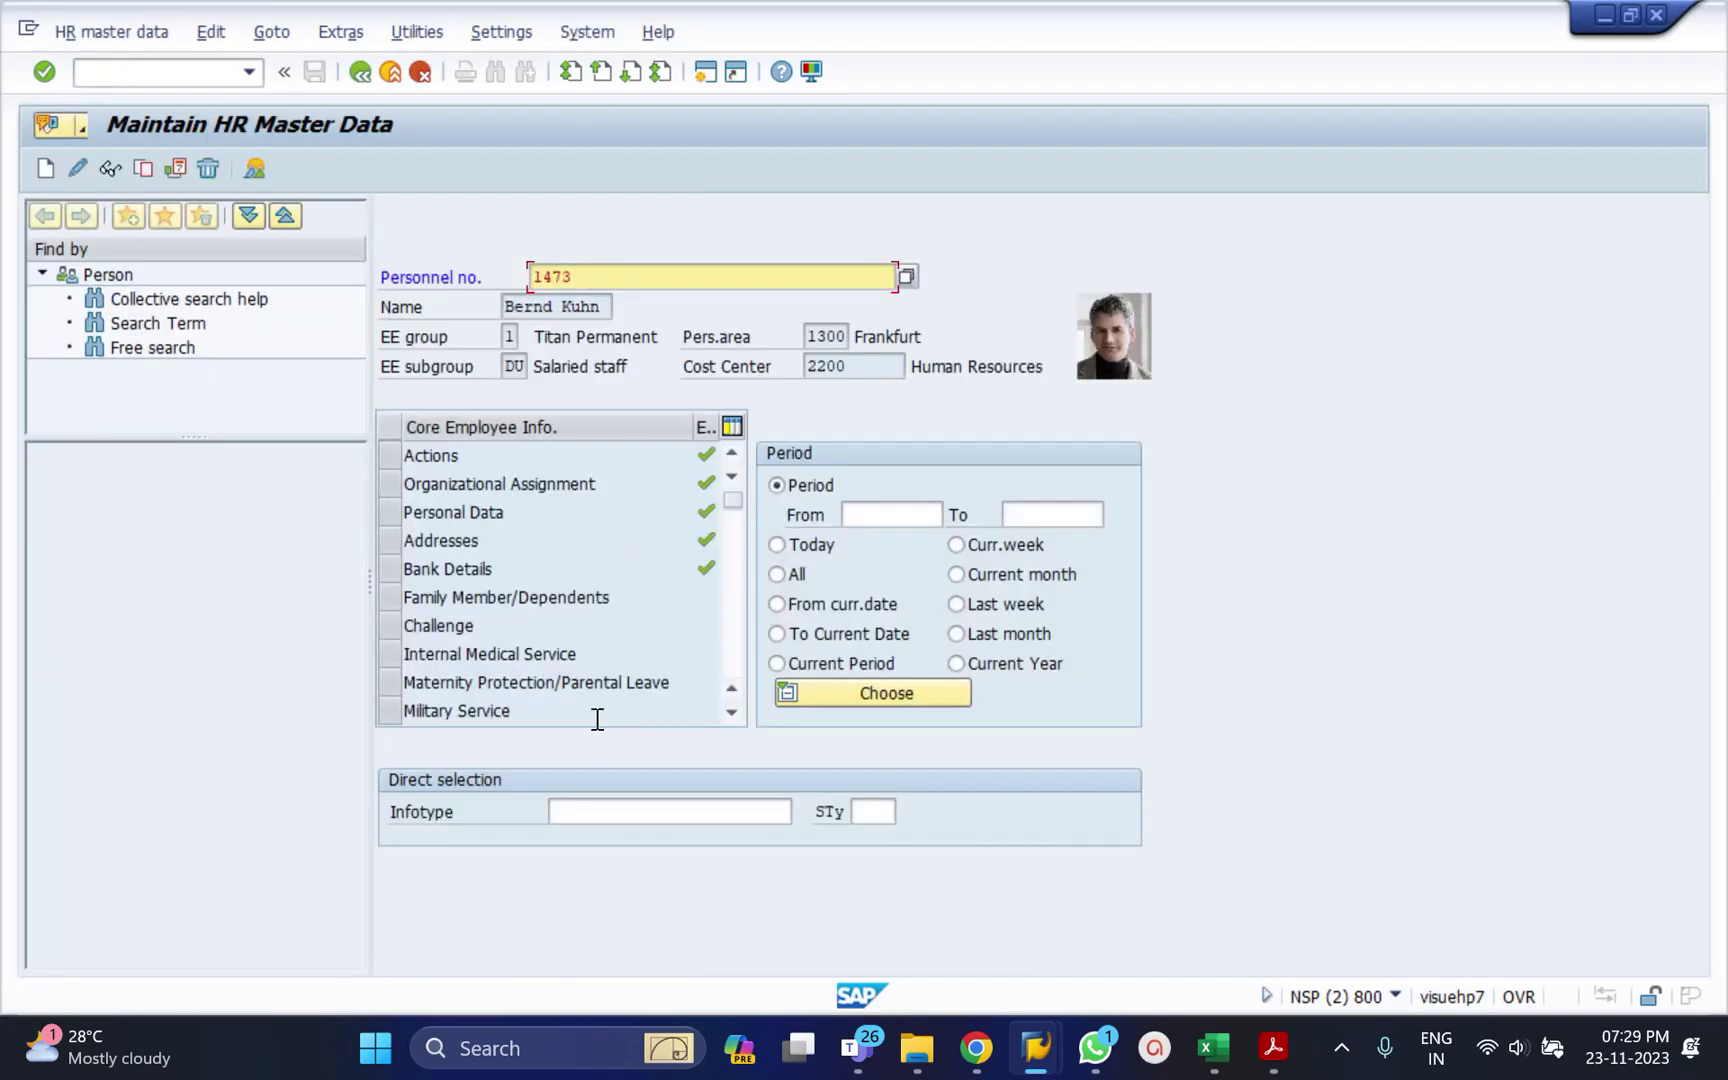
click(603, 818)
text(2)
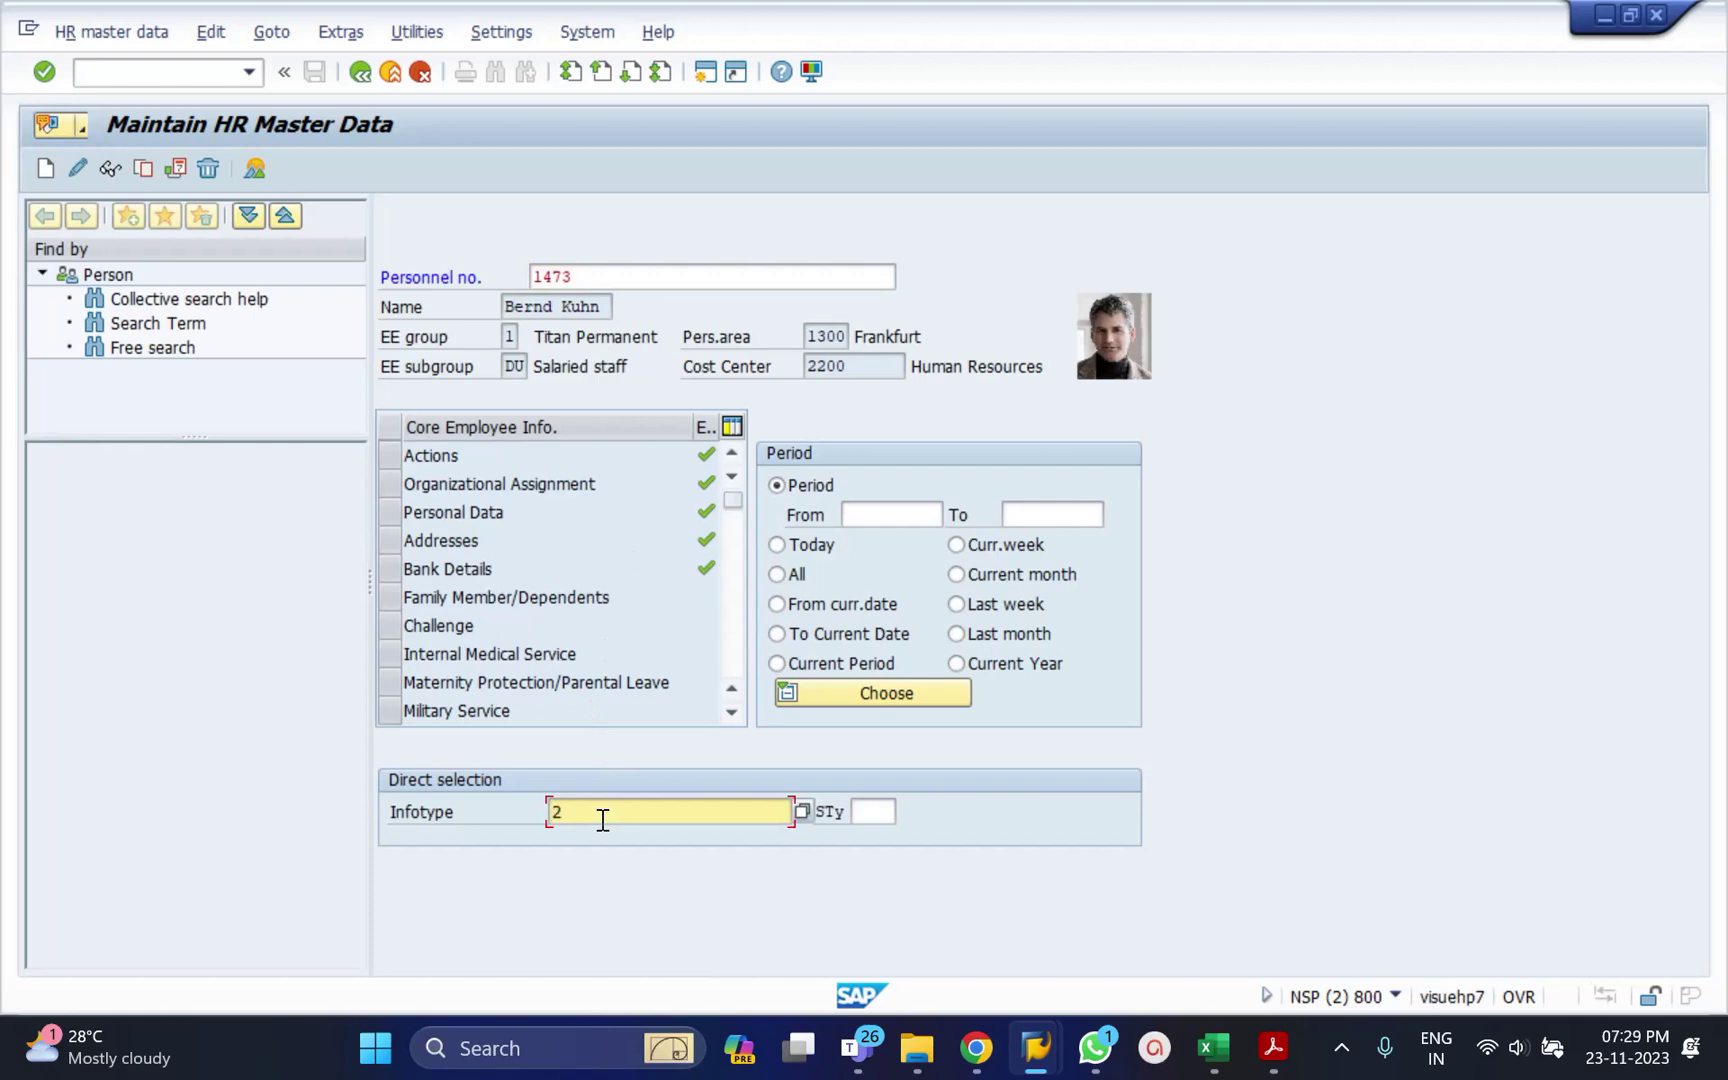
Open Personal Data for change, alter the first name, then cancel without saving.
click(81, 168)
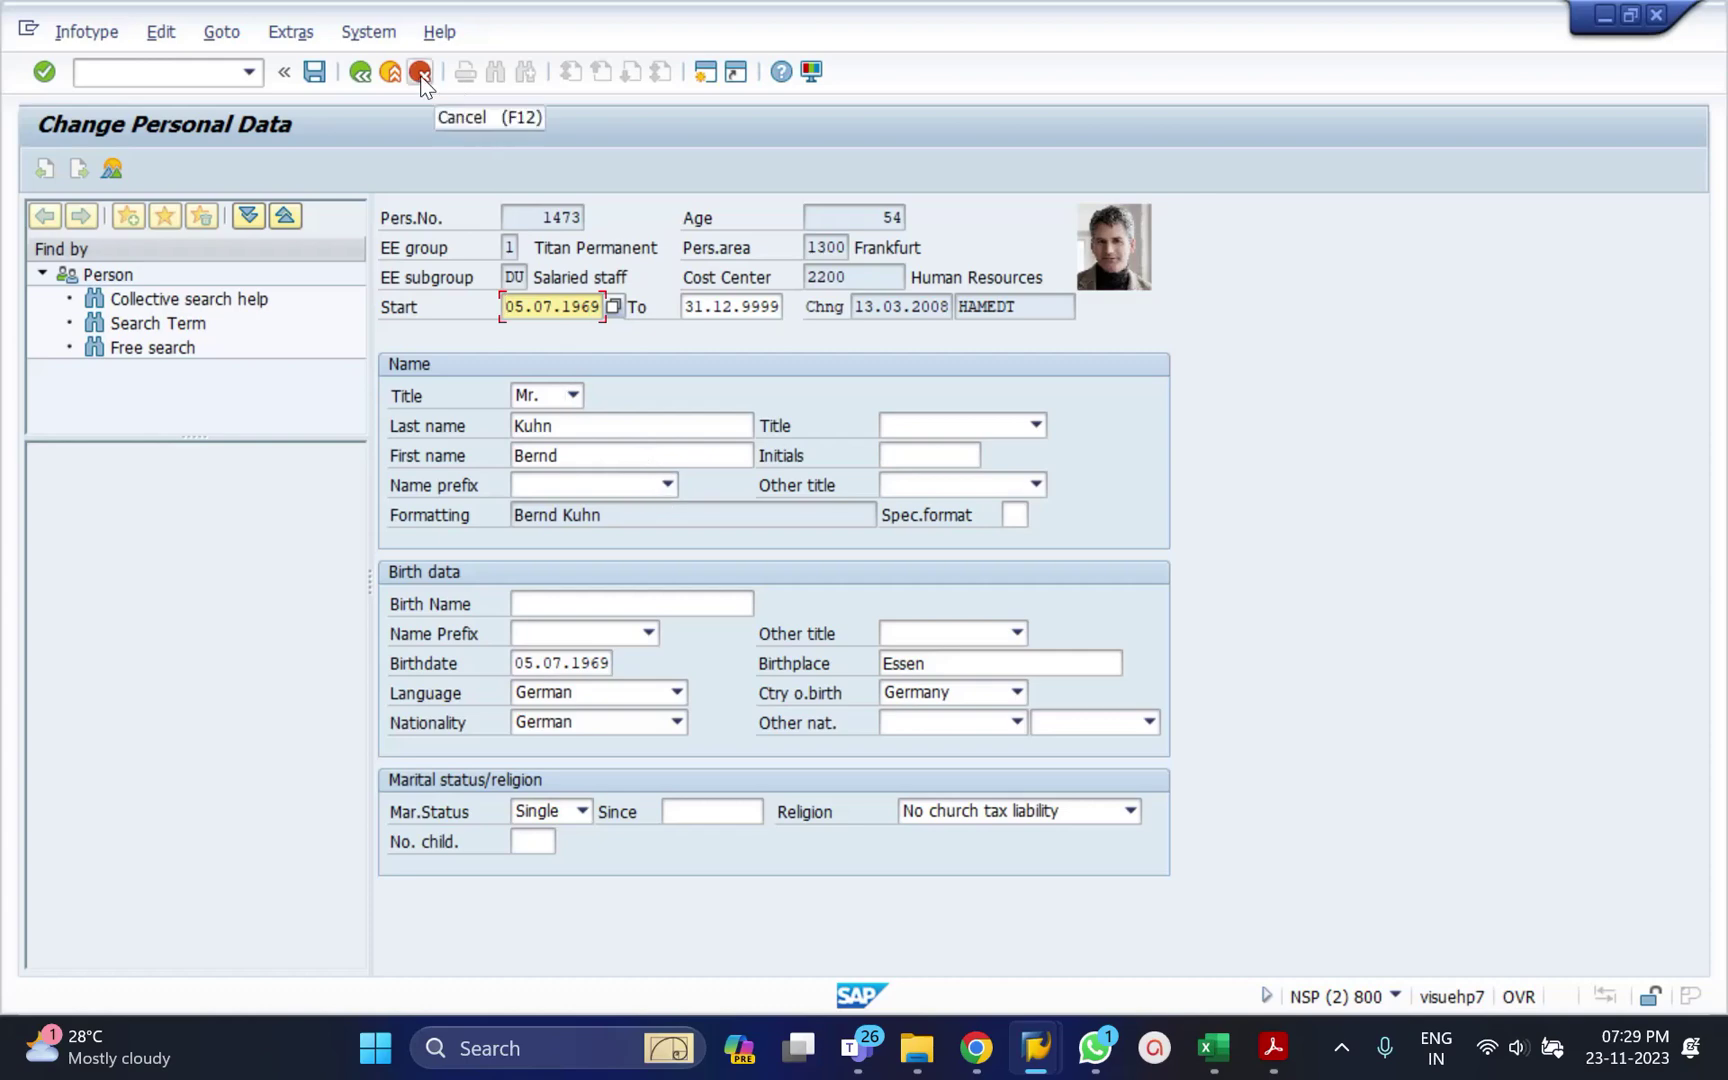
click(592, 451)
text(ytuytuyr)
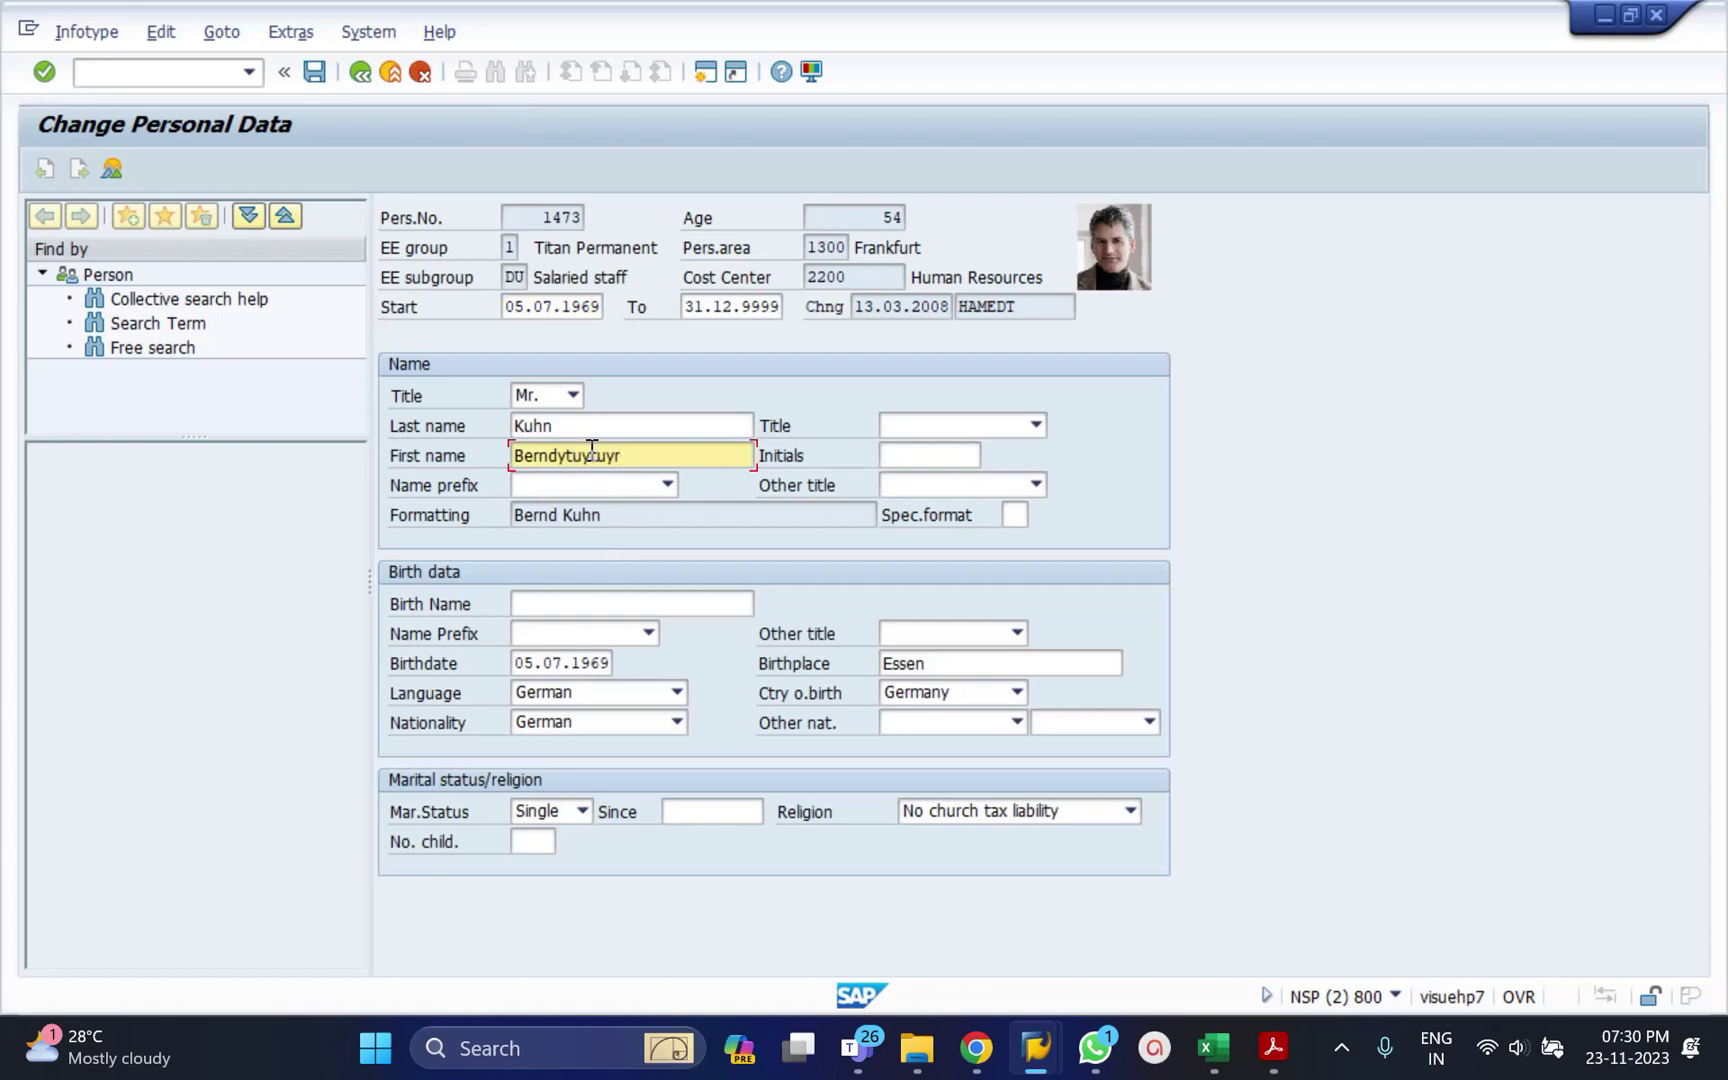
click(419, 74)
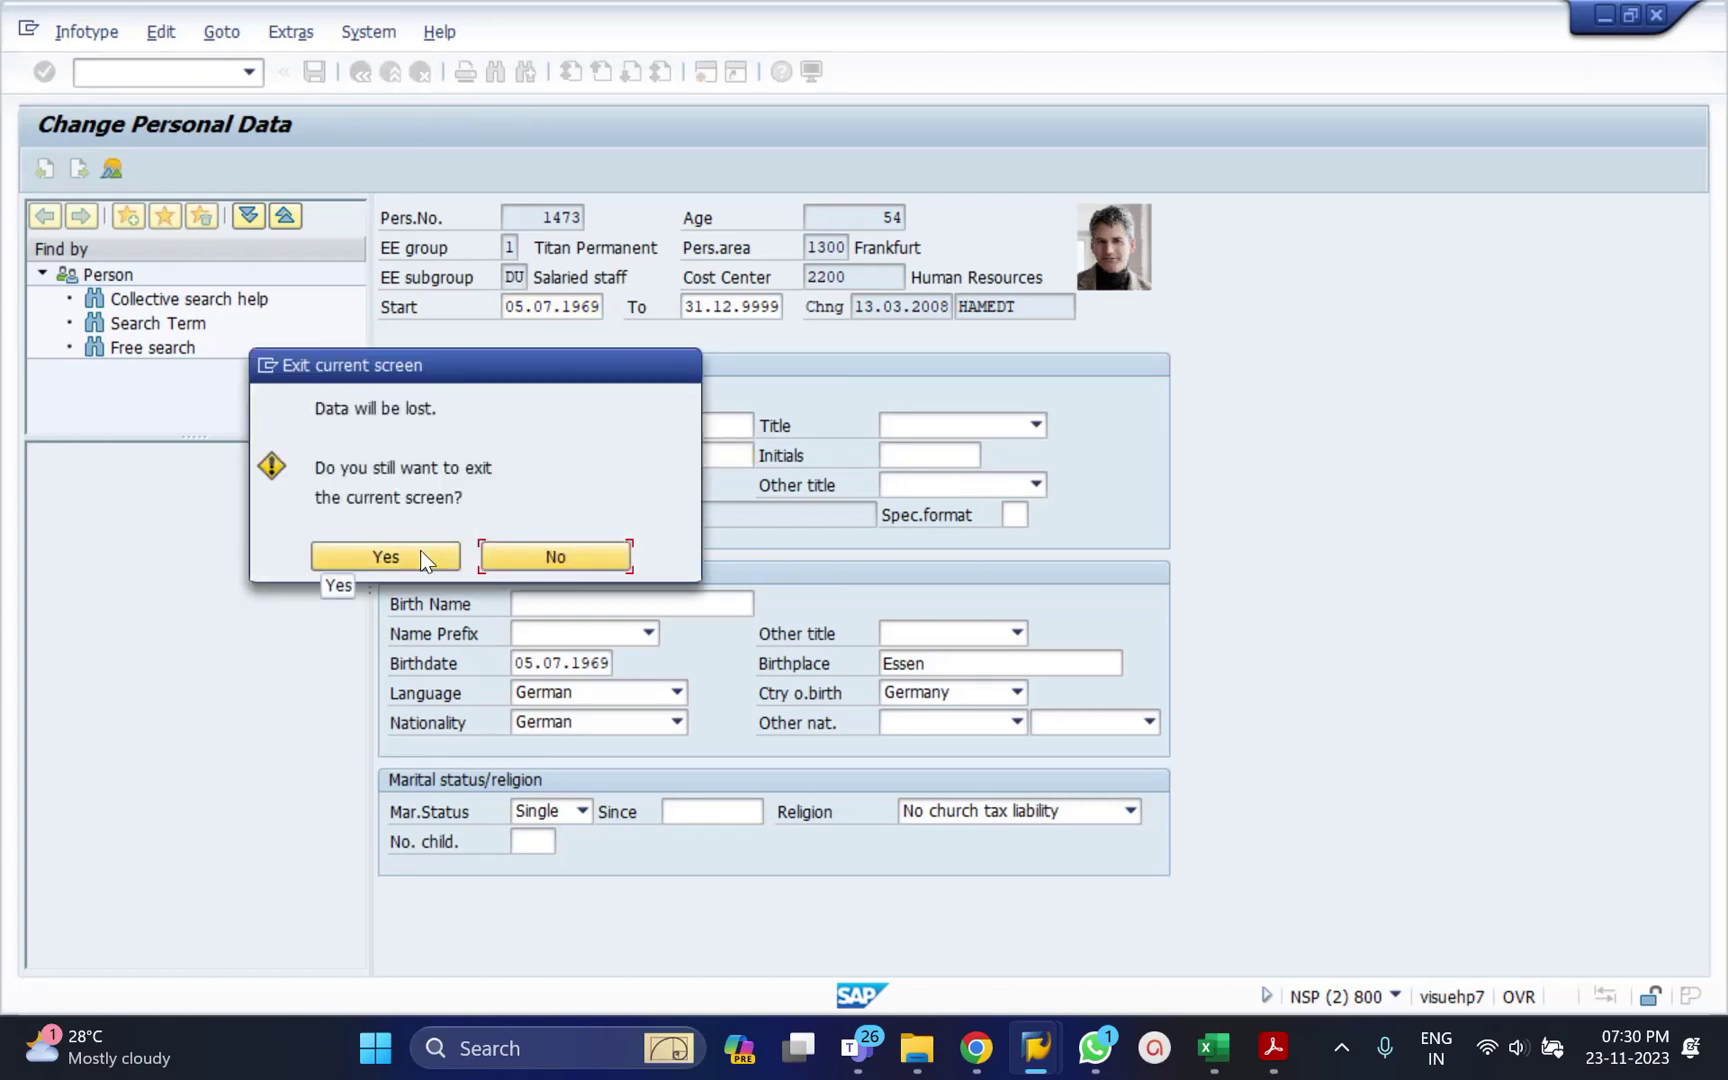
click(420, 557)
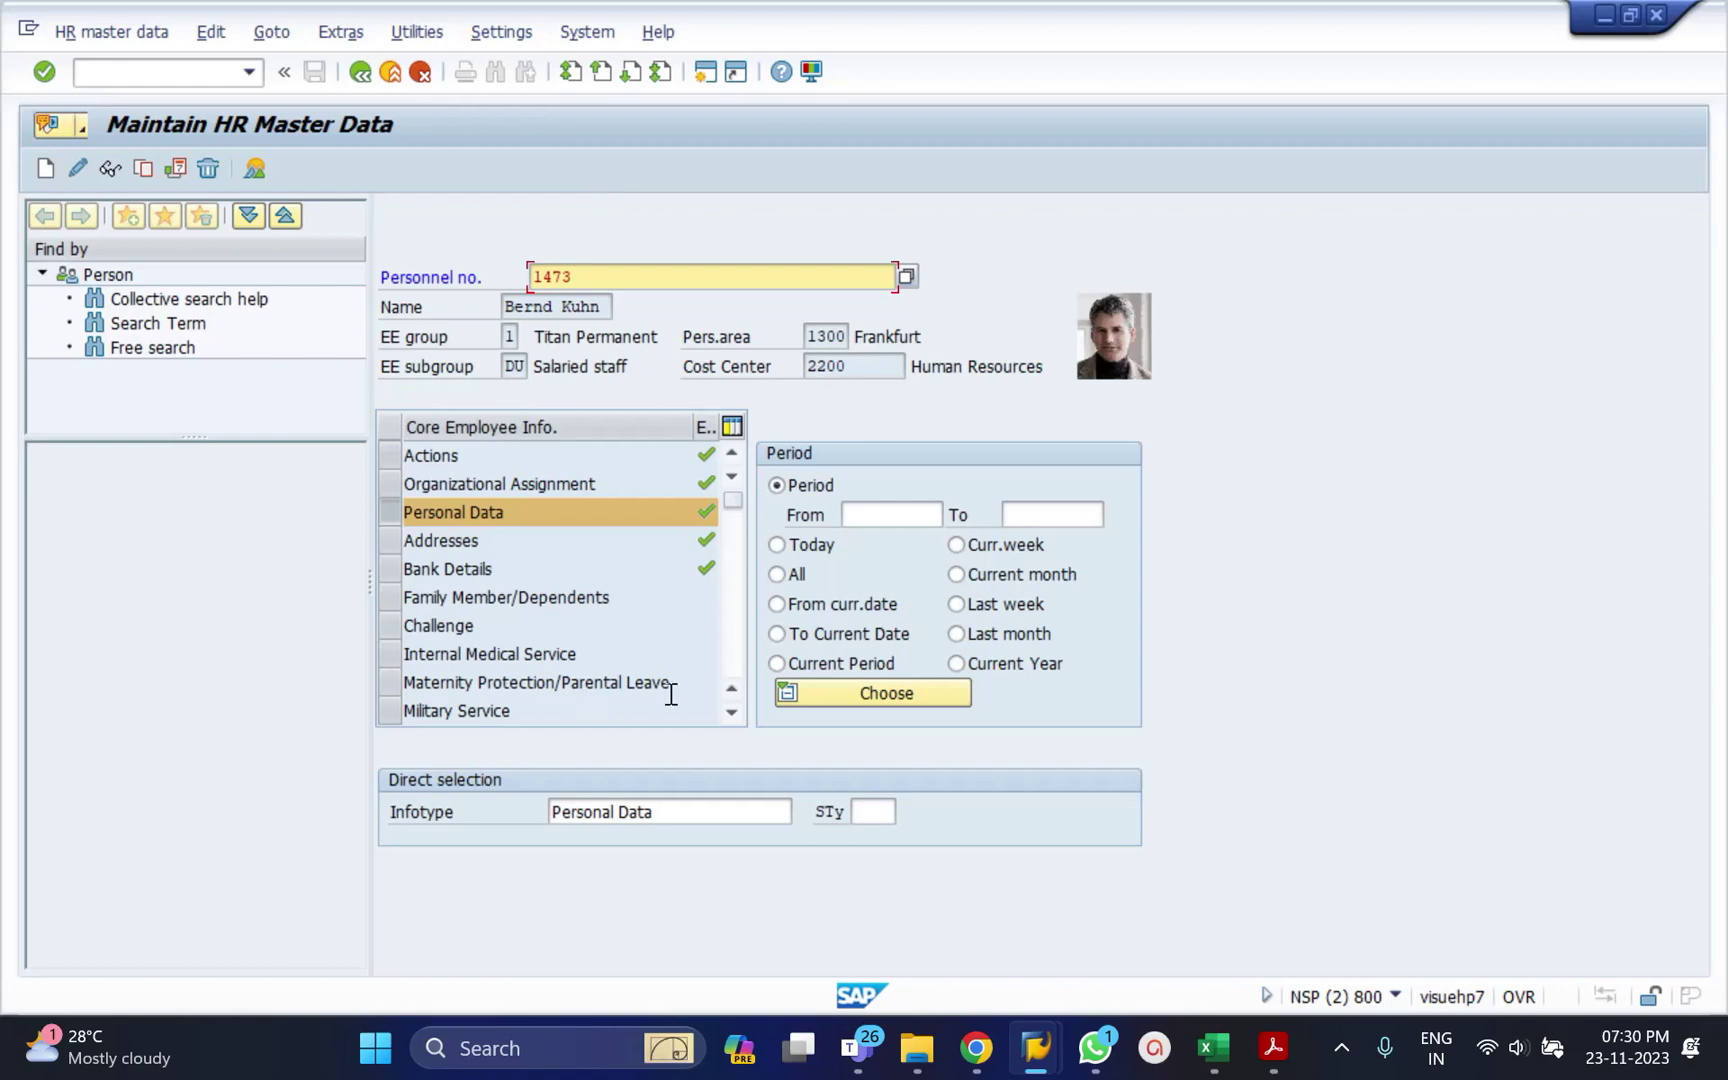
click(648, 810)
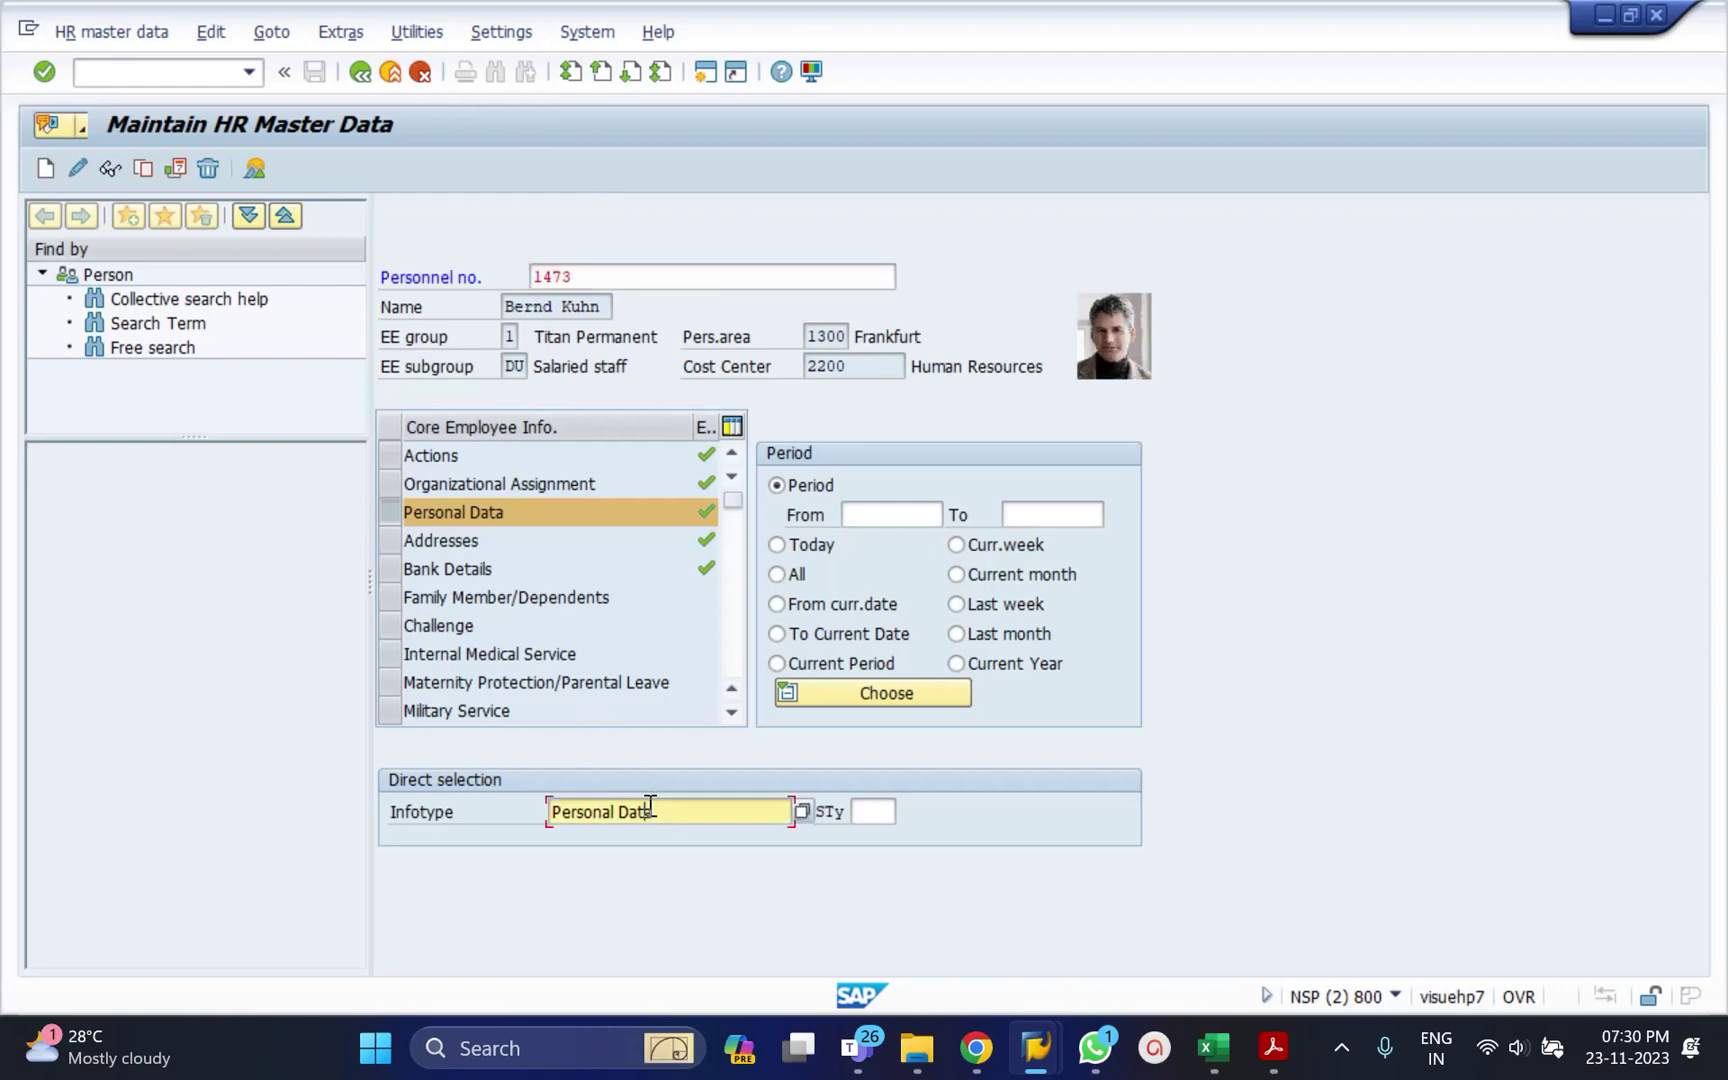
key(ctrl+a)
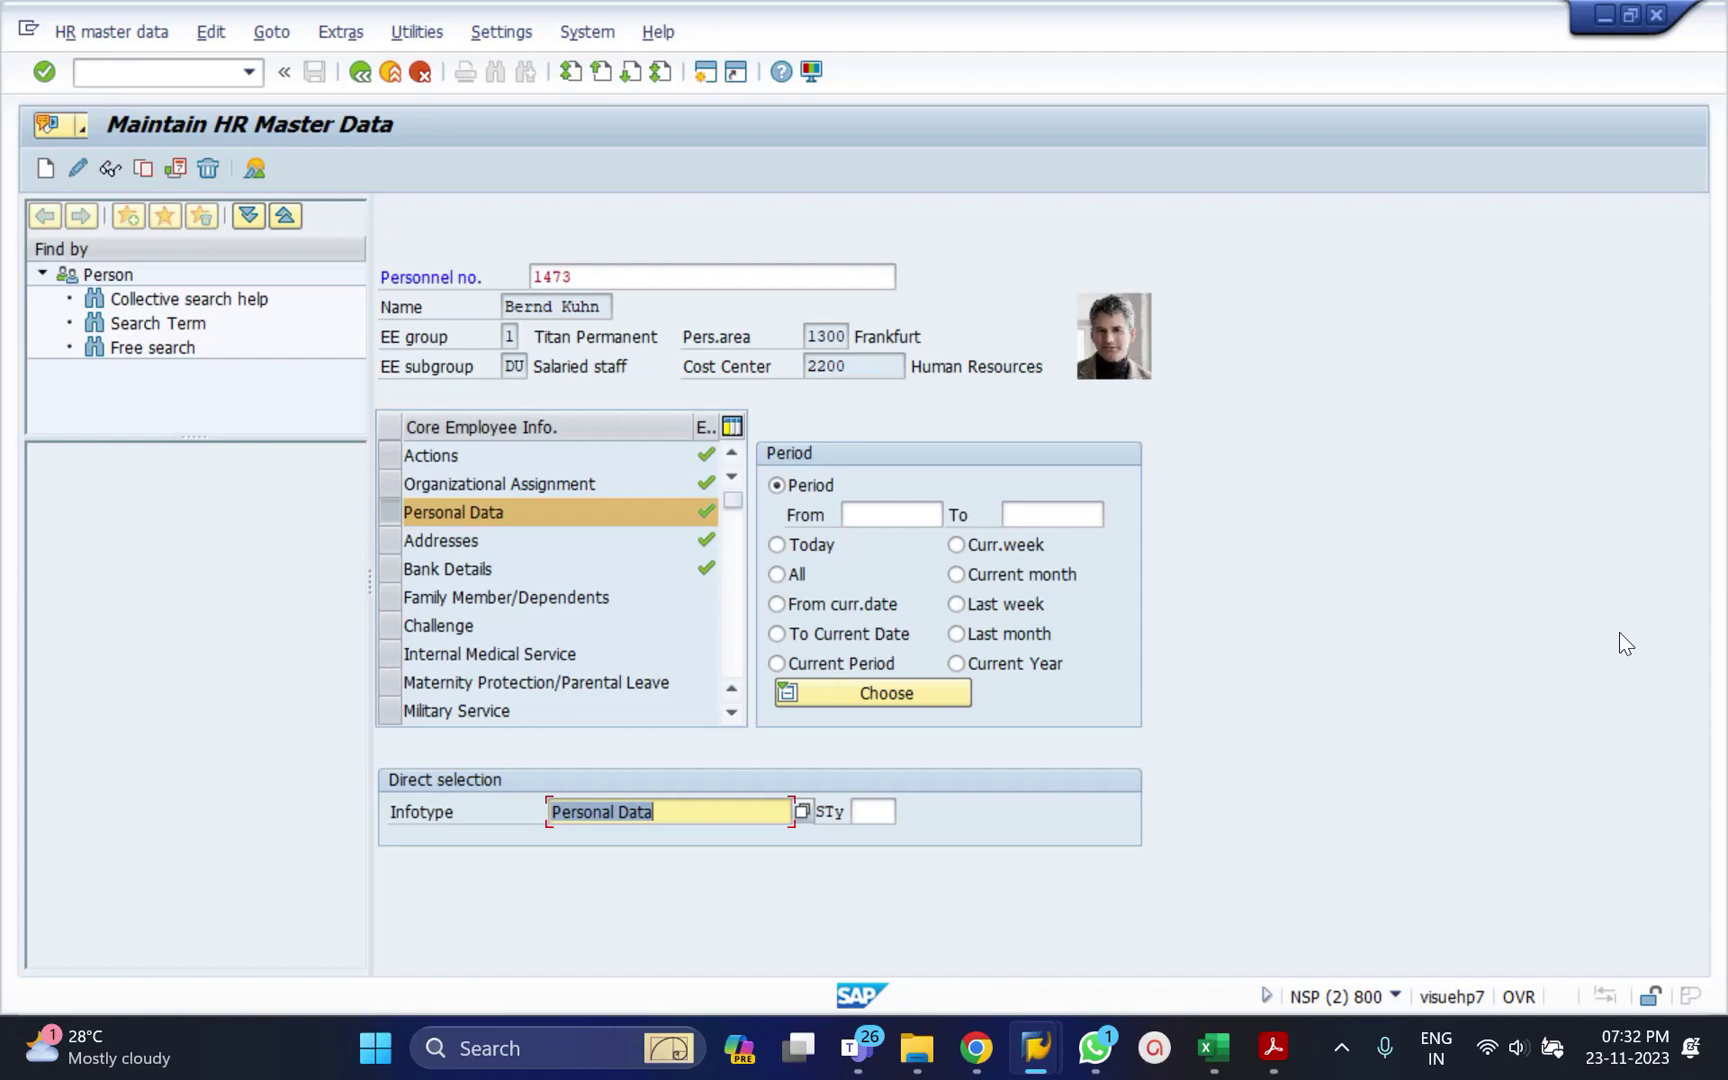
Open a logon session for the Test-Demo system from SAP Logon and minimise it.
mouse_move(1037, 1058)
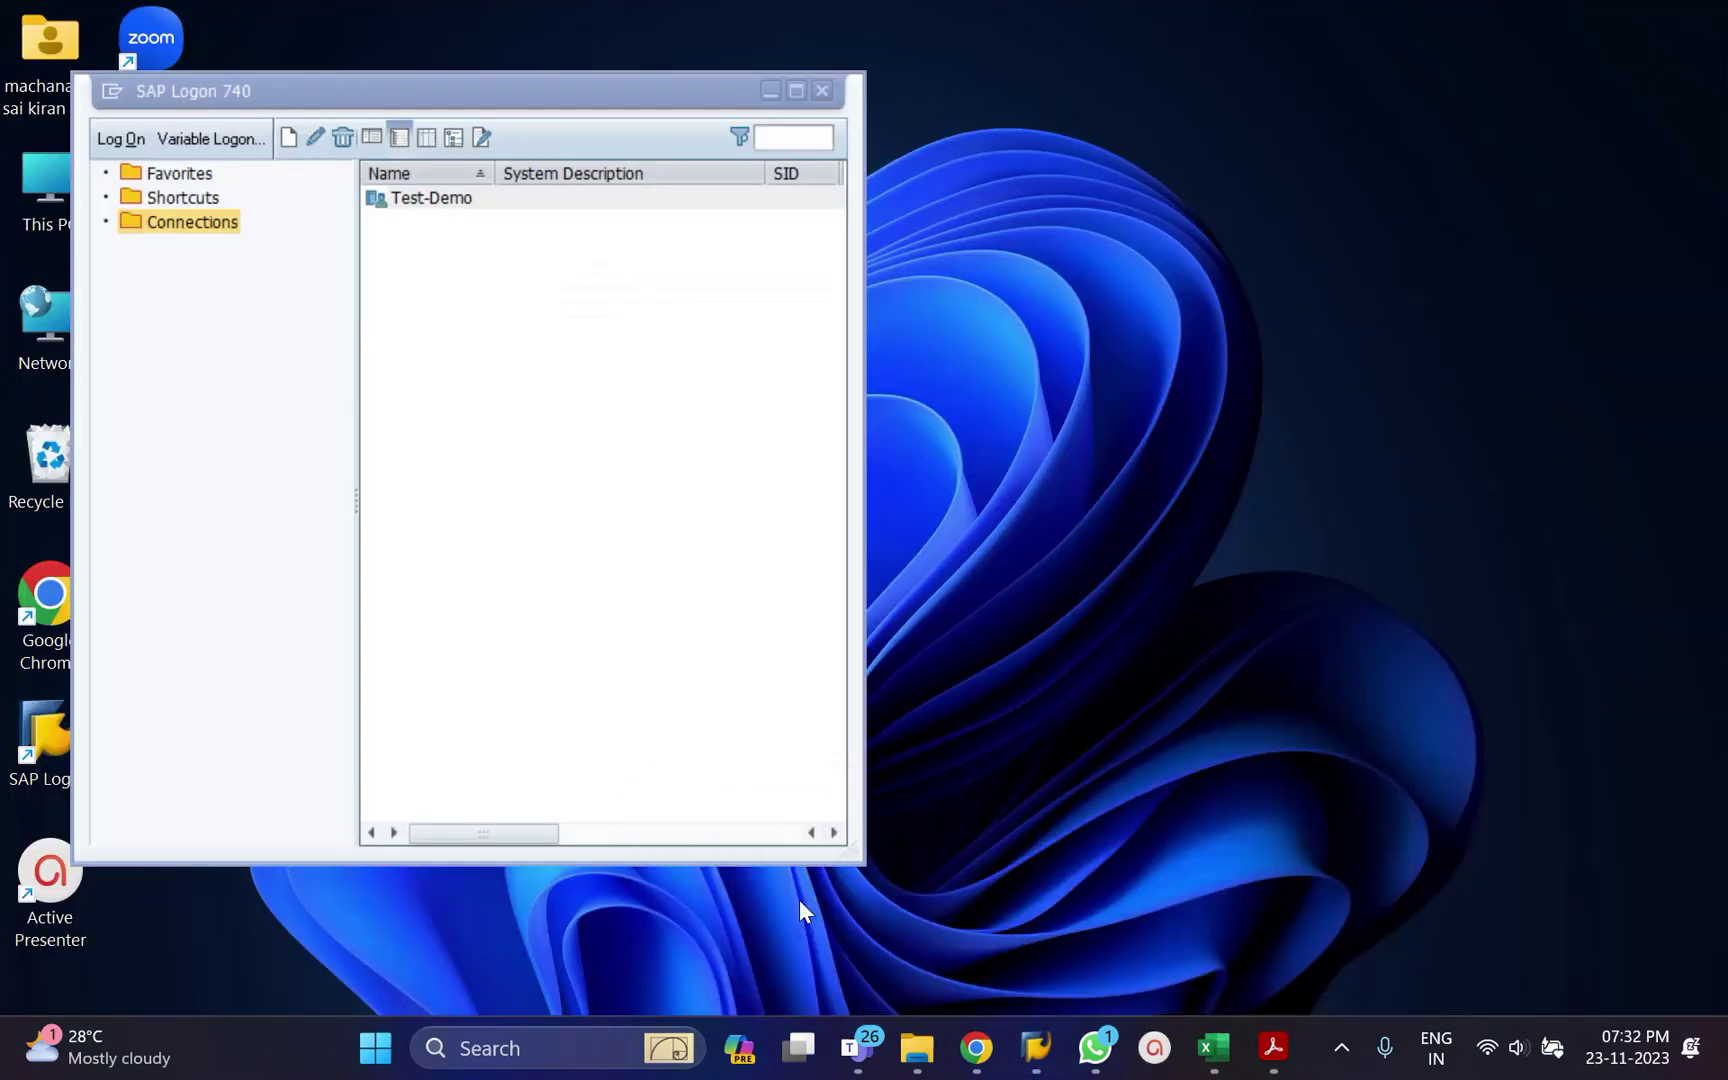
click(799, 900)
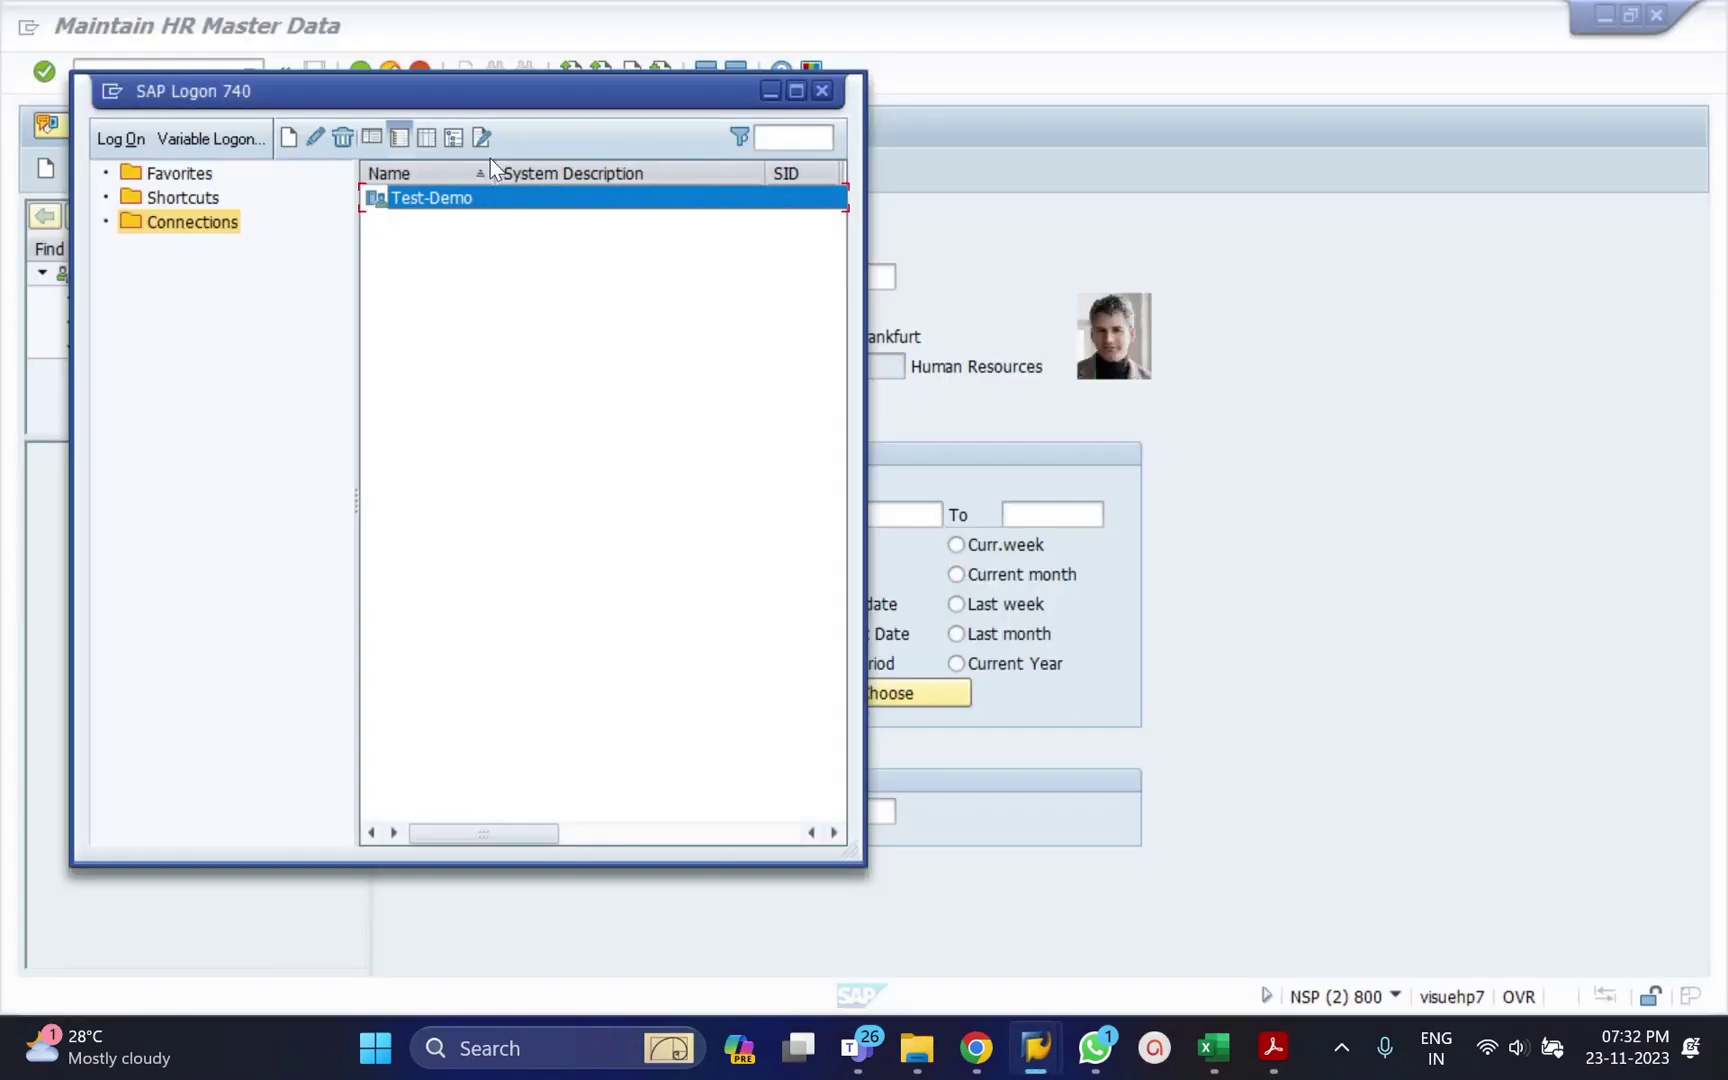
double_click(458, 197)
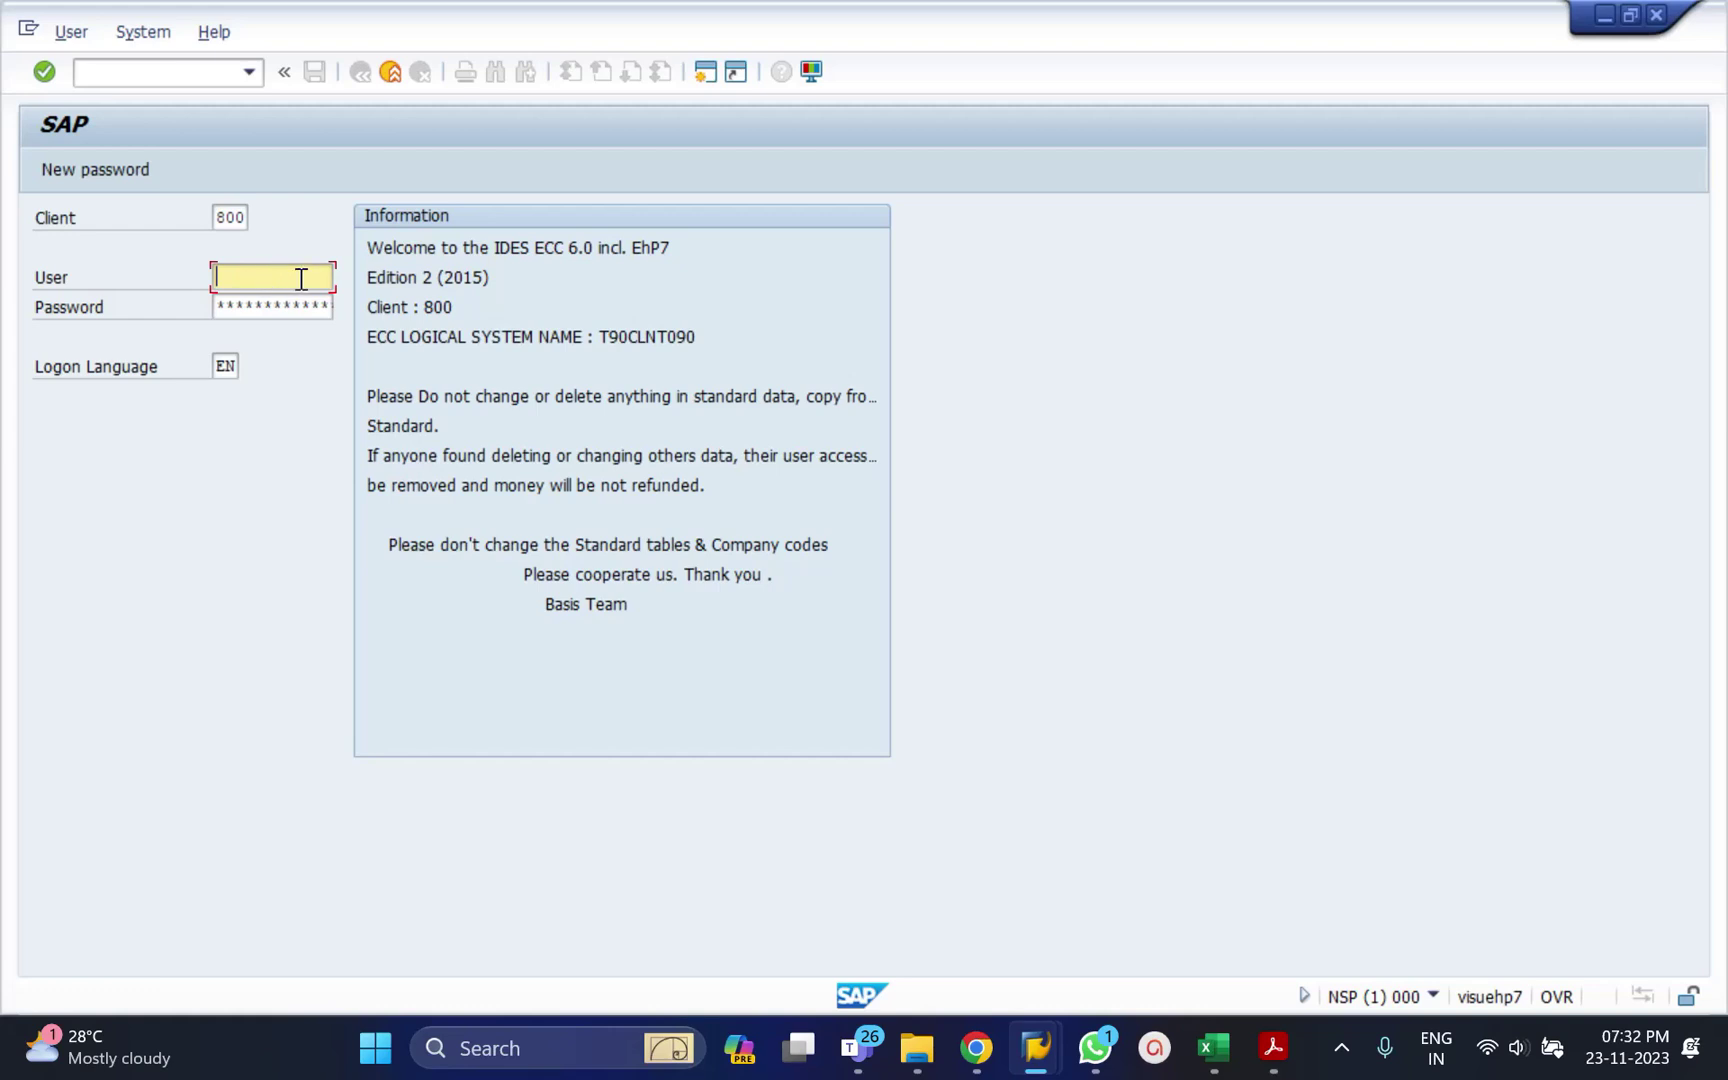
click(1602, 16)
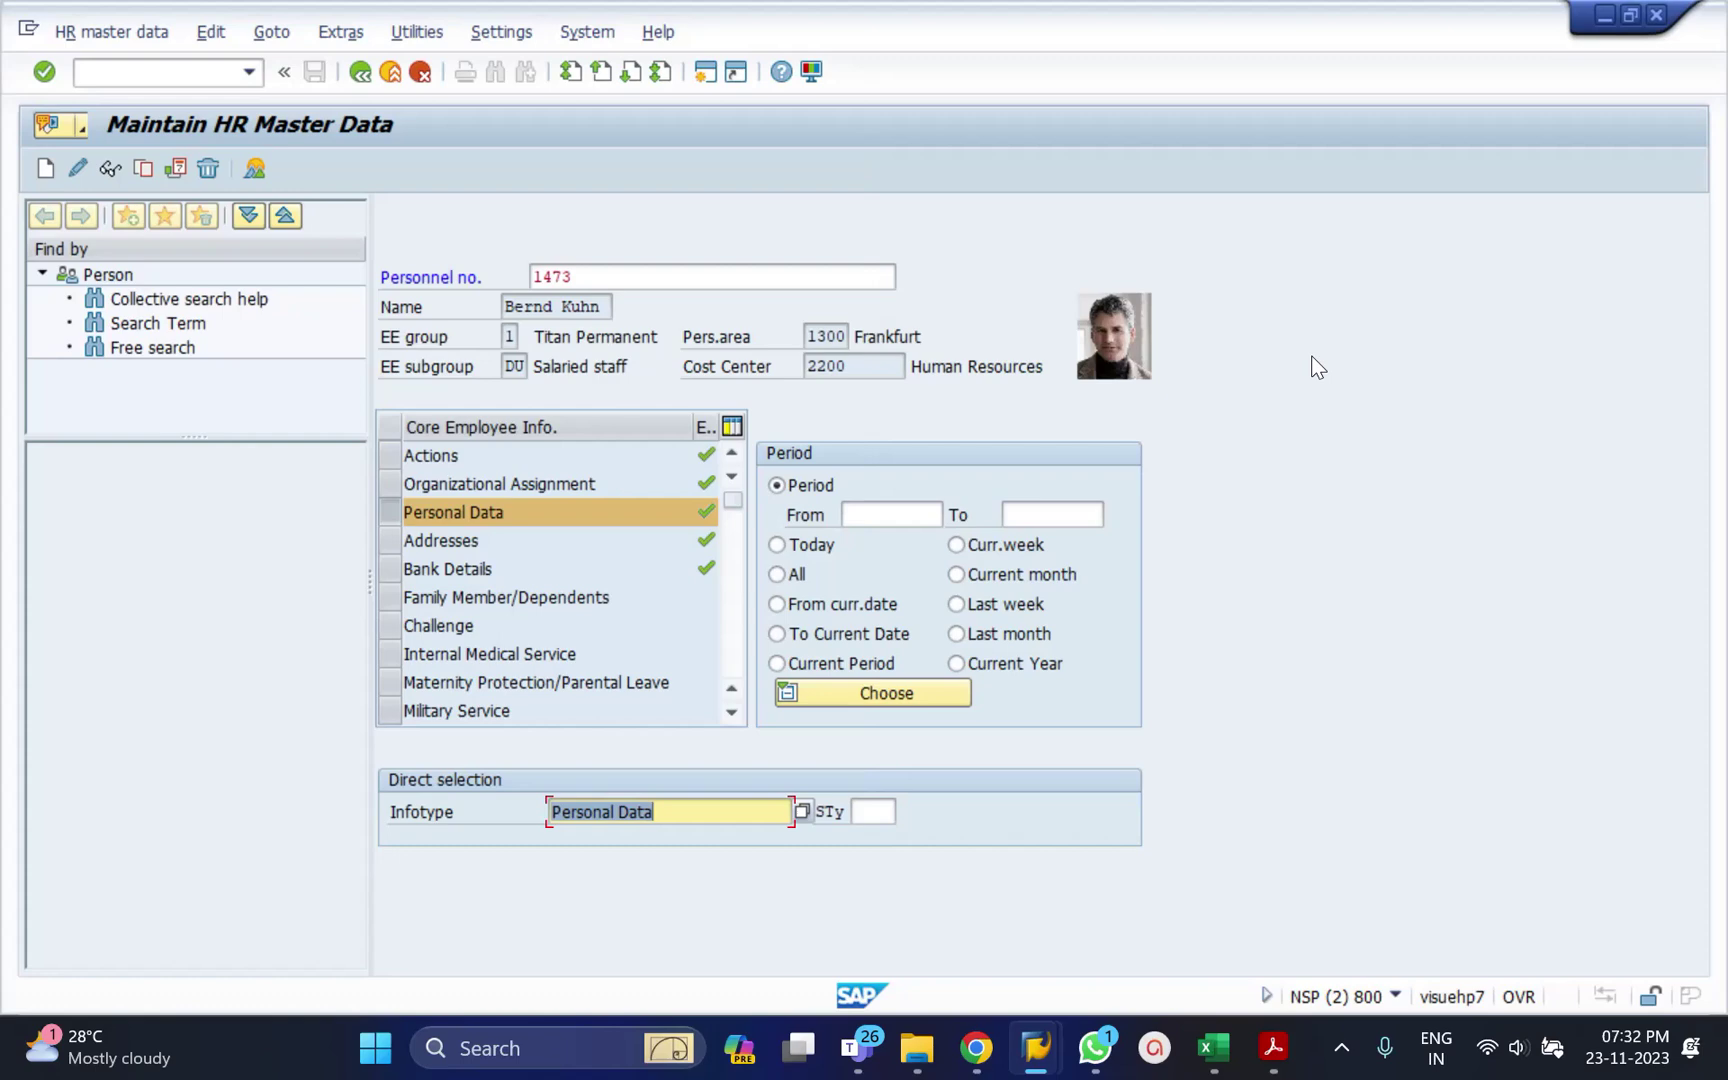
Browse the recently used transaction codes without choosing one.
click(189, 76)
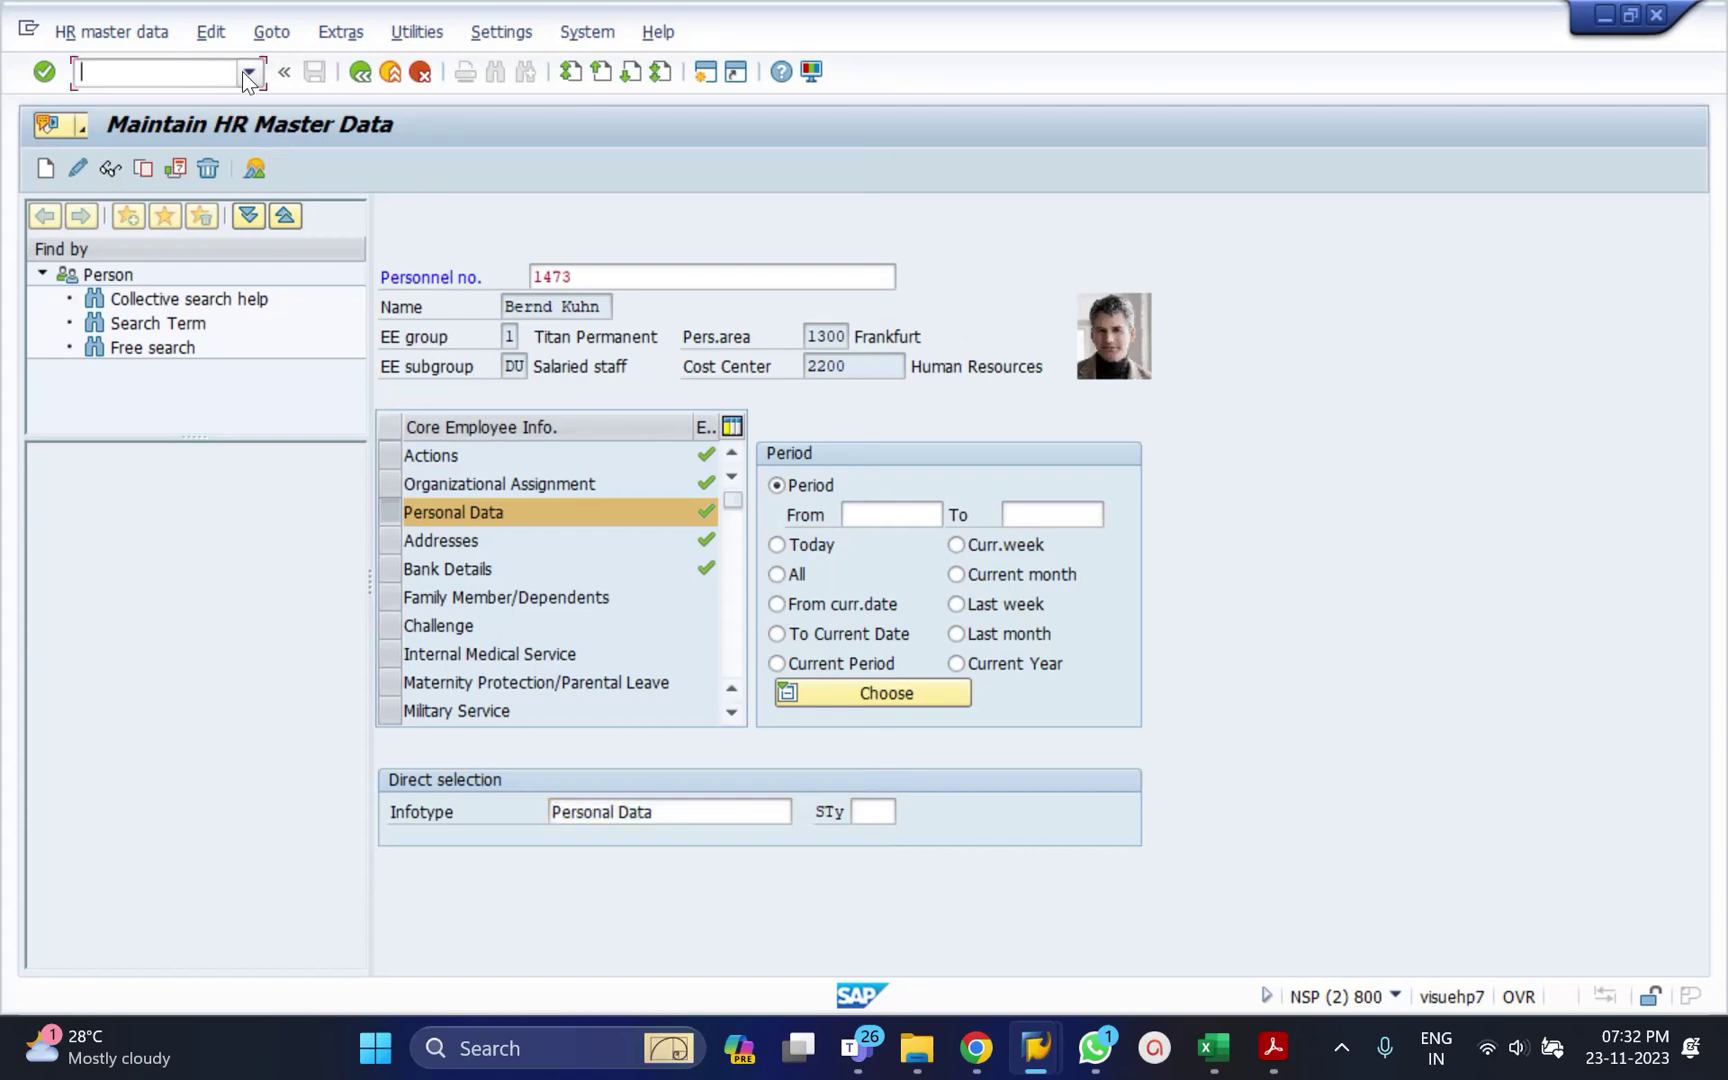
click(248, 74)
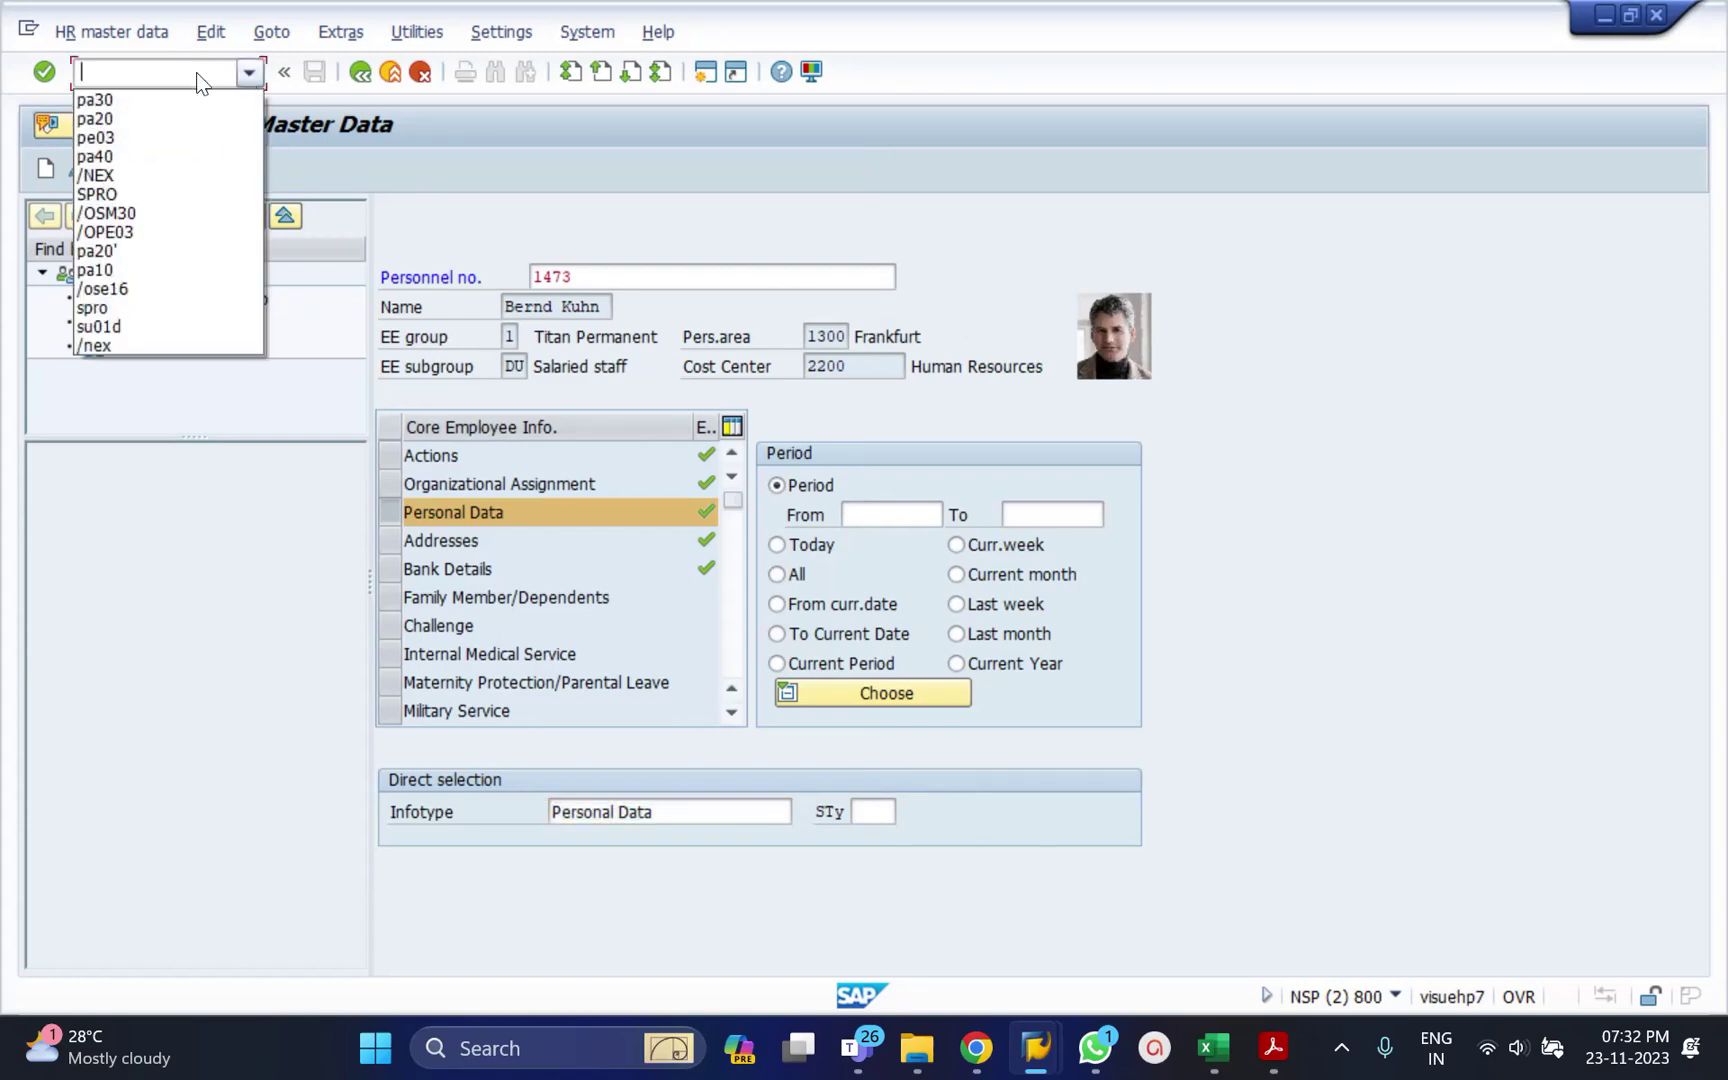
click(142, 75)
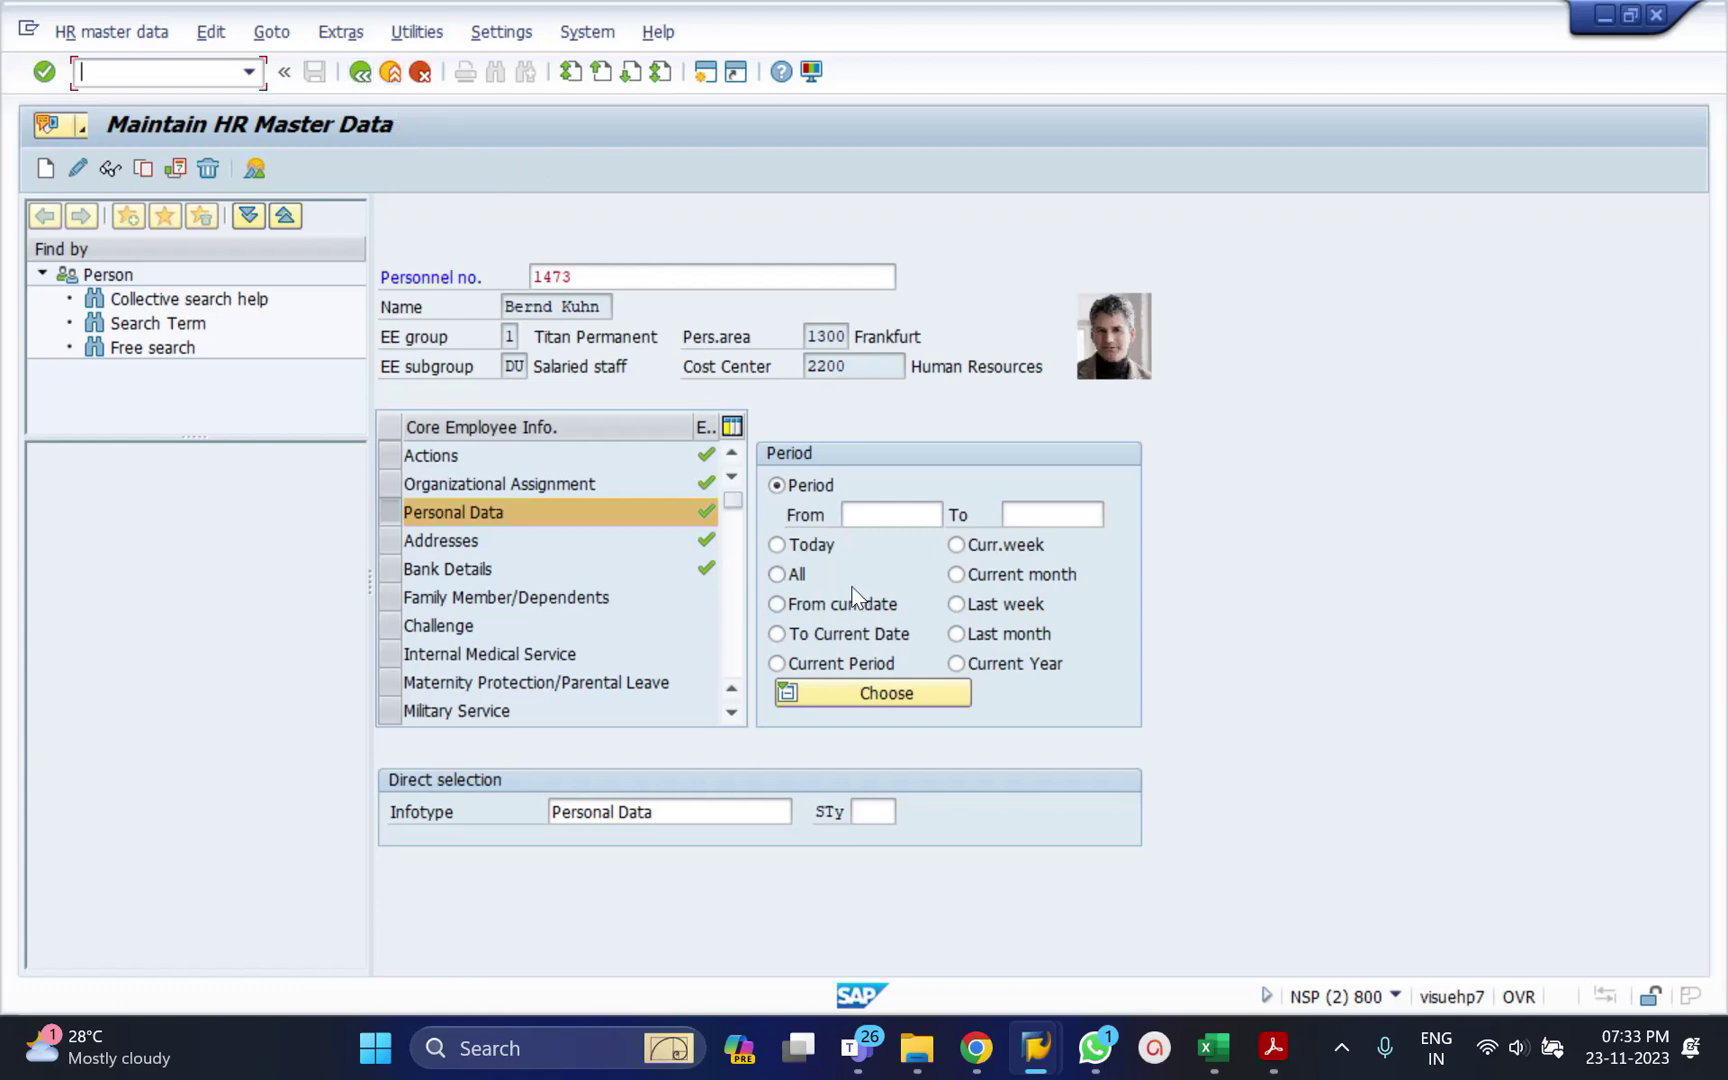
Select the Addresses infotype with subtype 2 for direct selection.
click(679, 817)
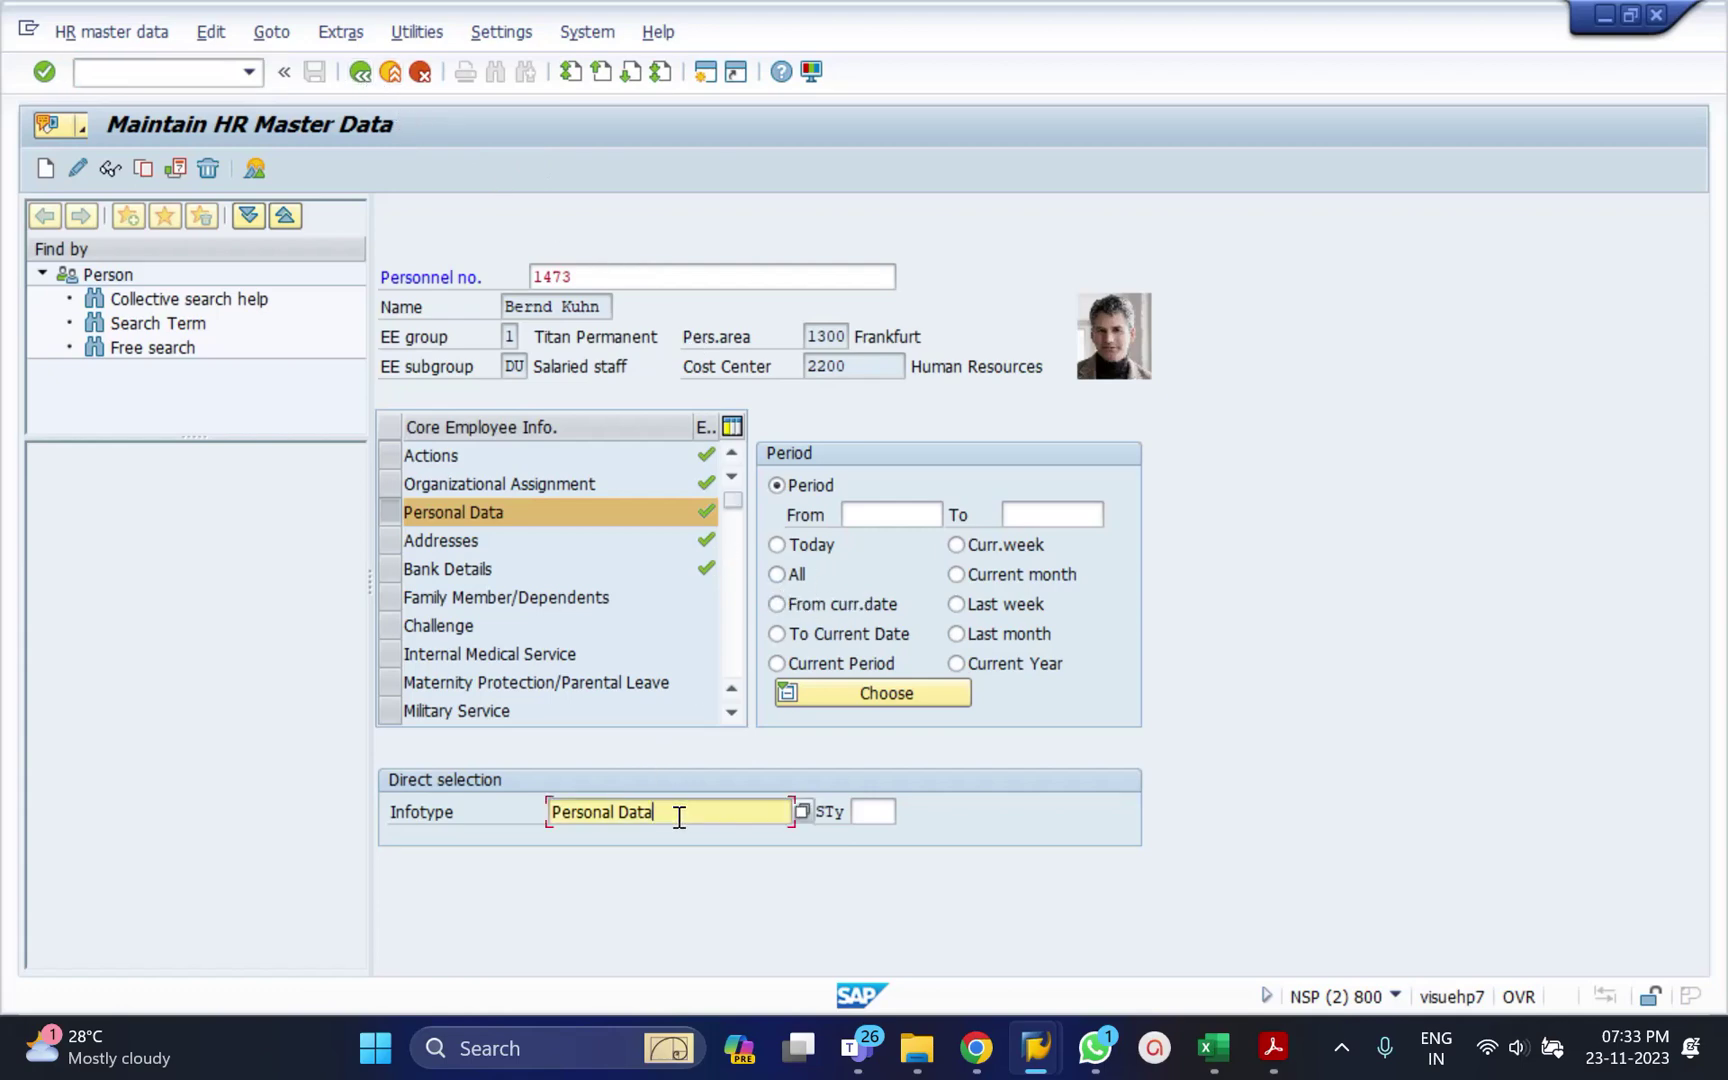
key(ctrl+a)
key(BackSpace)
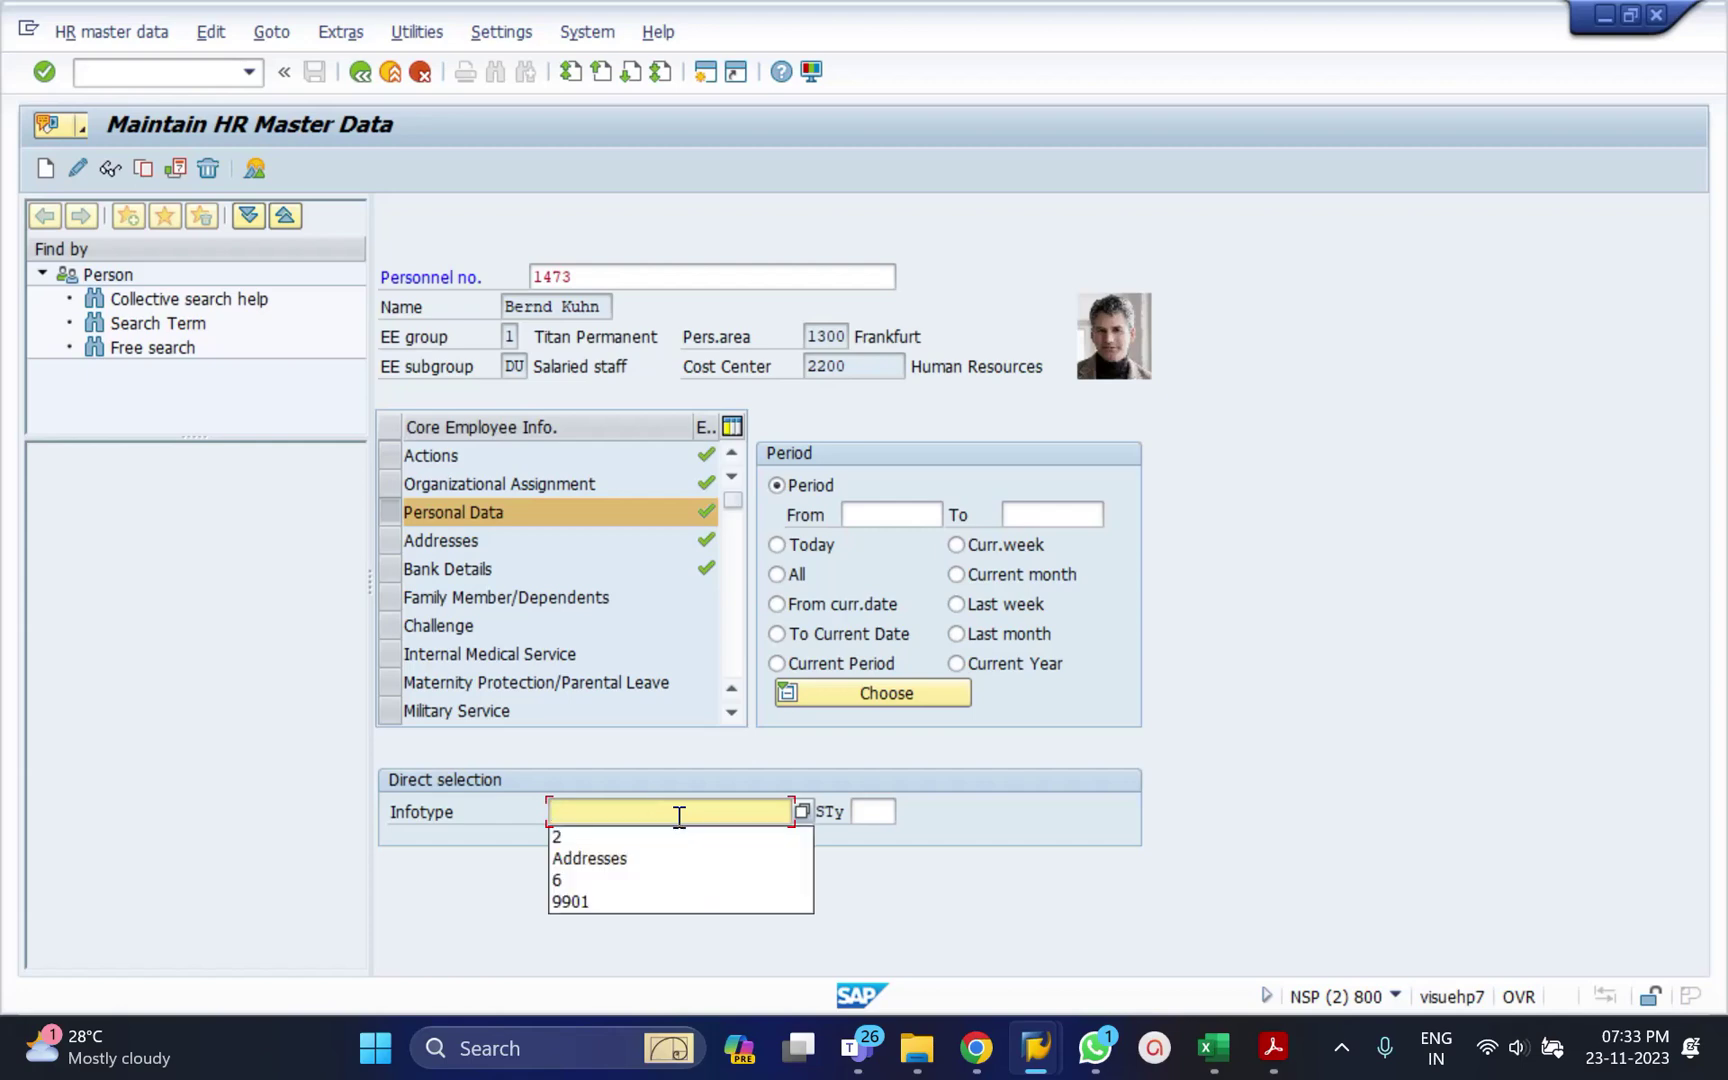
click(636, 860)
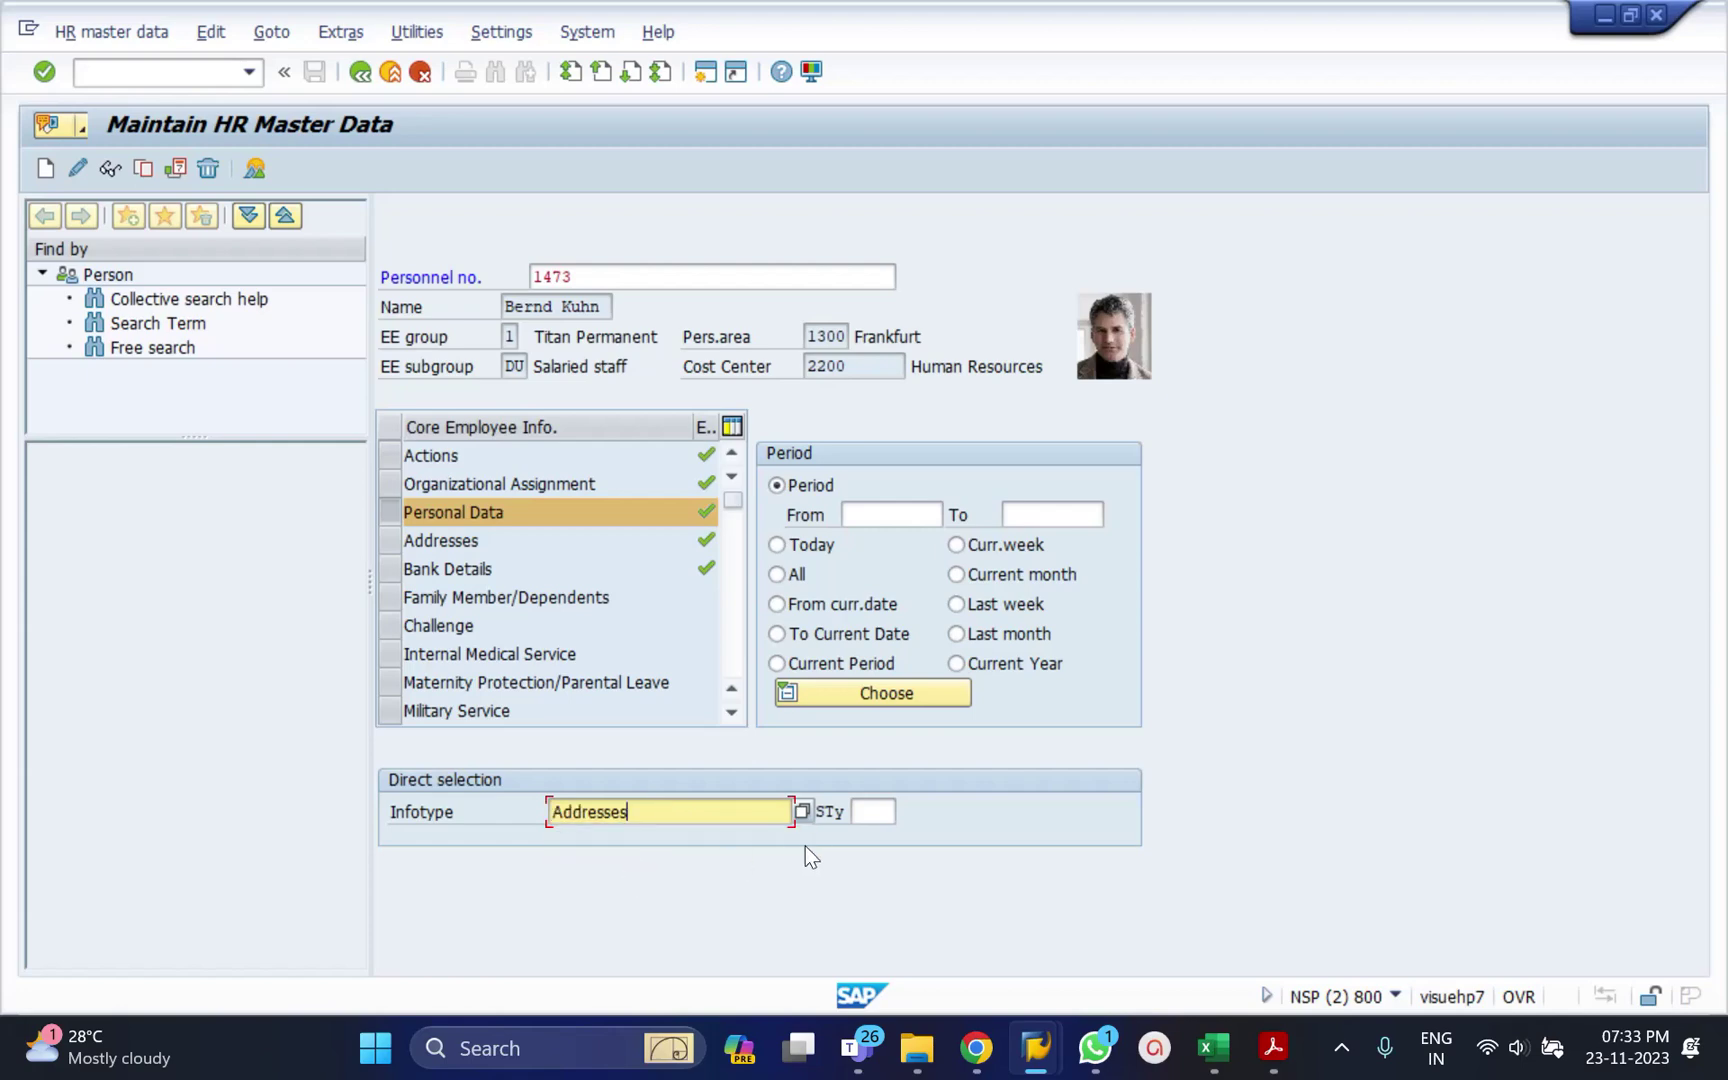
click(865, 813)
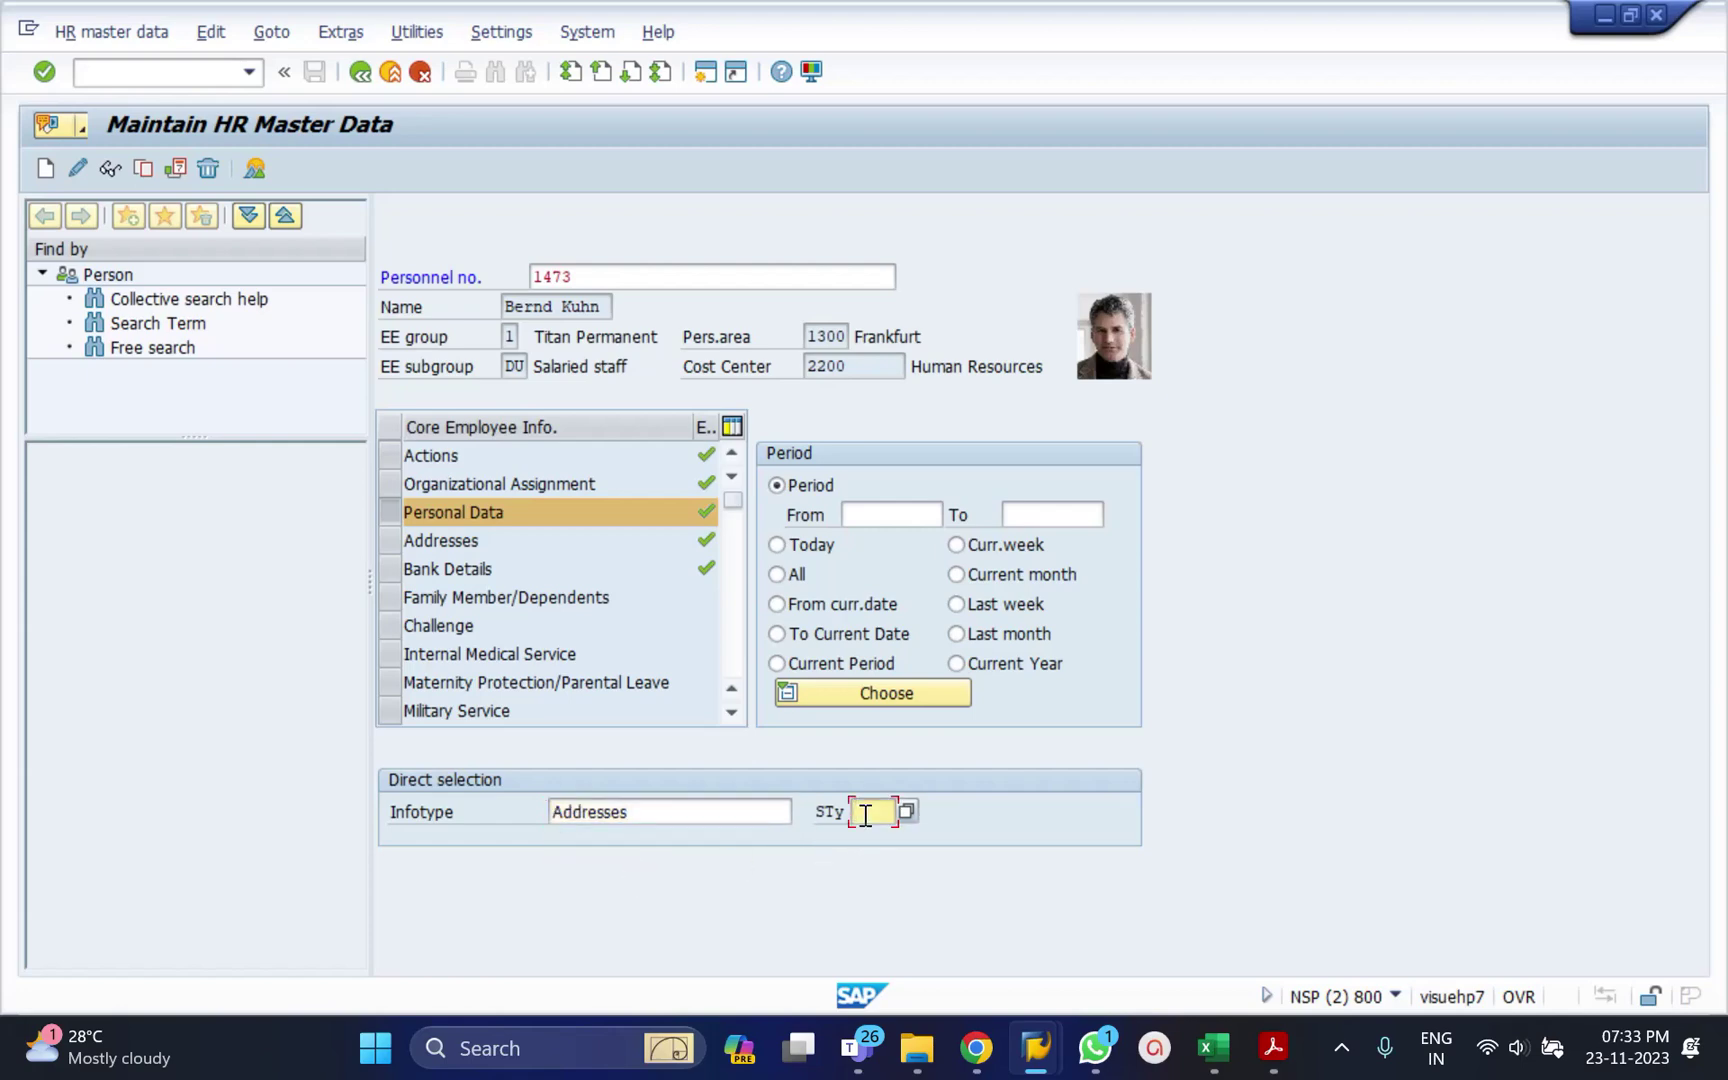
text(2)
key(Return)
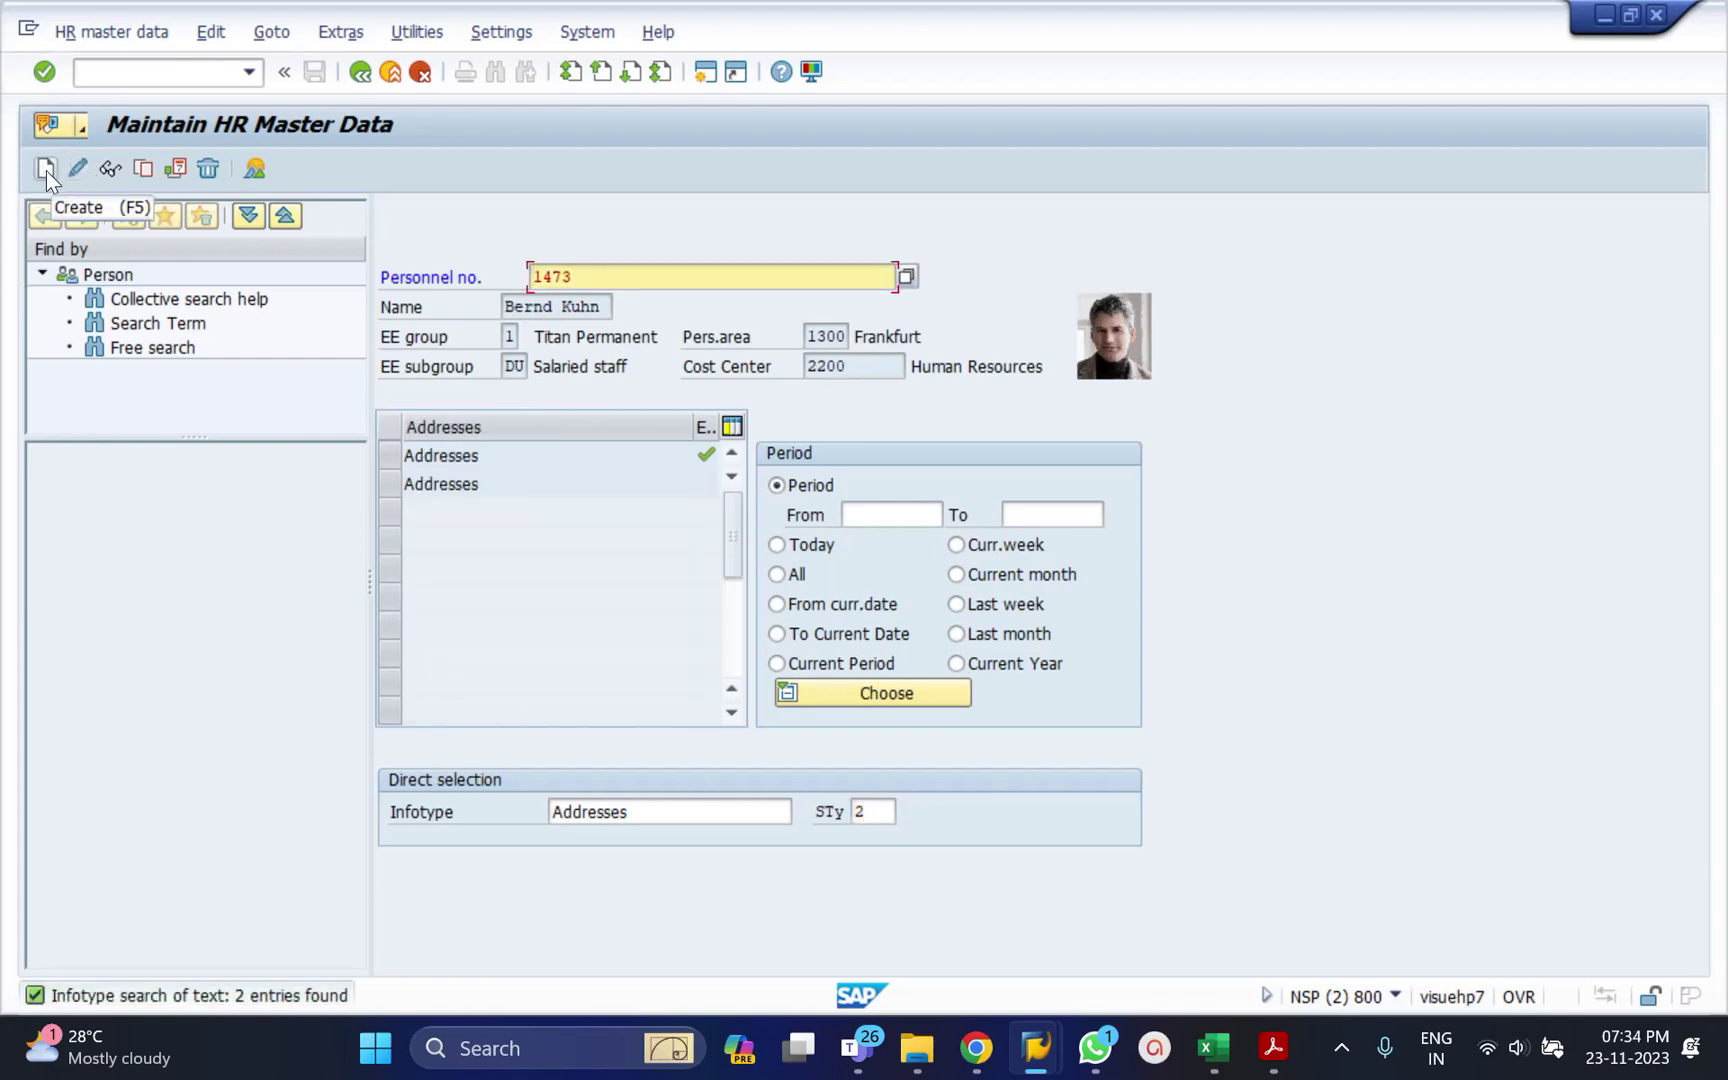
Attempt to create the Addresses record, then exit the HR master data transaction.
click(46, 170)
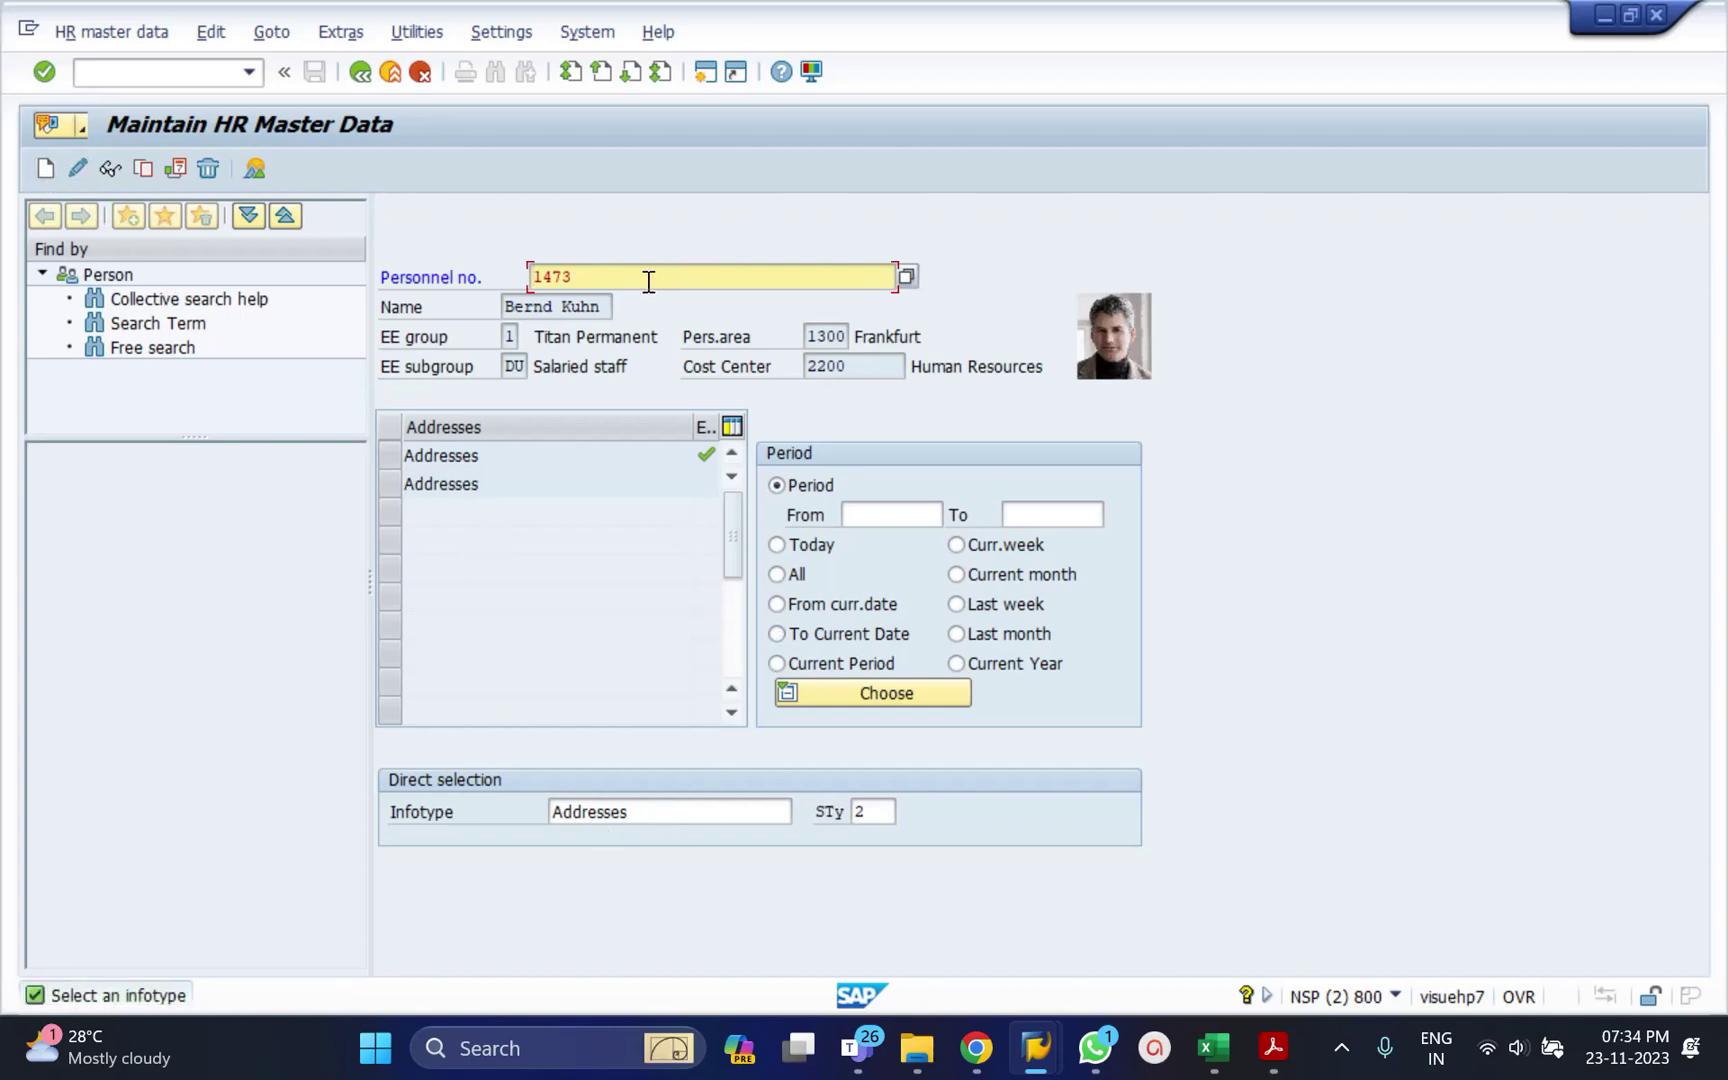
click(683, 808)
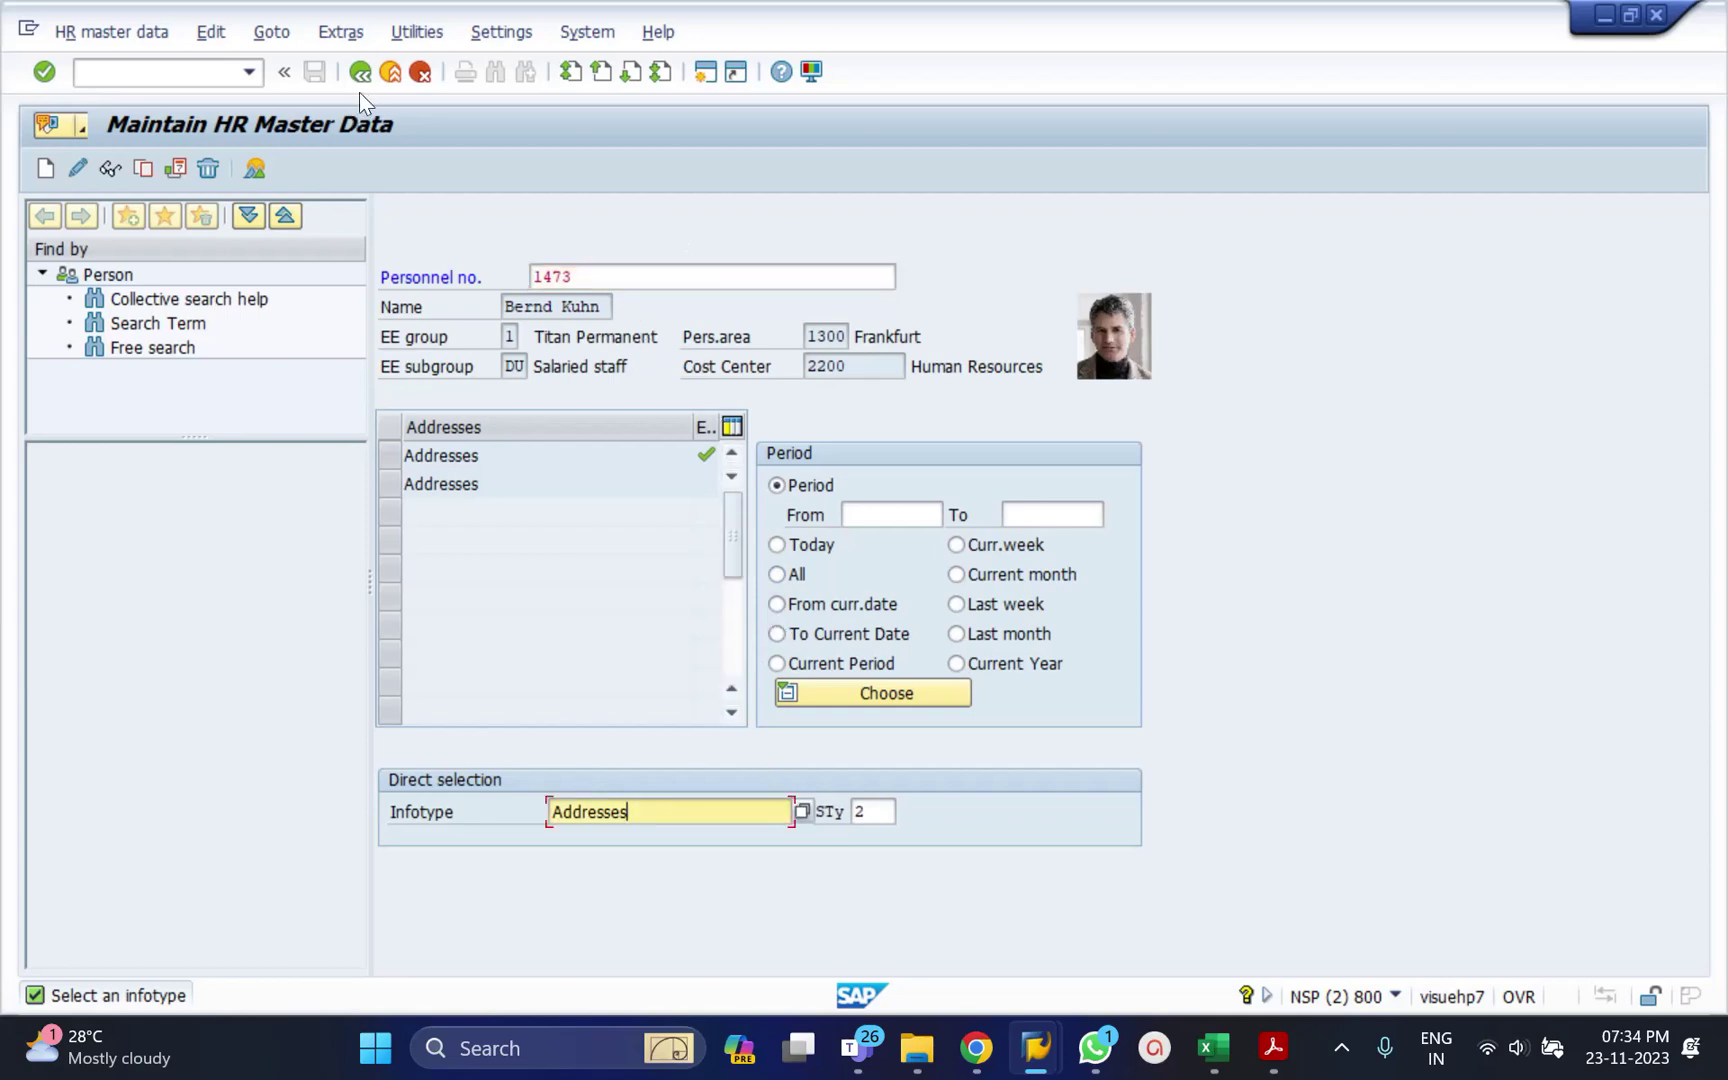
click(46, 170)
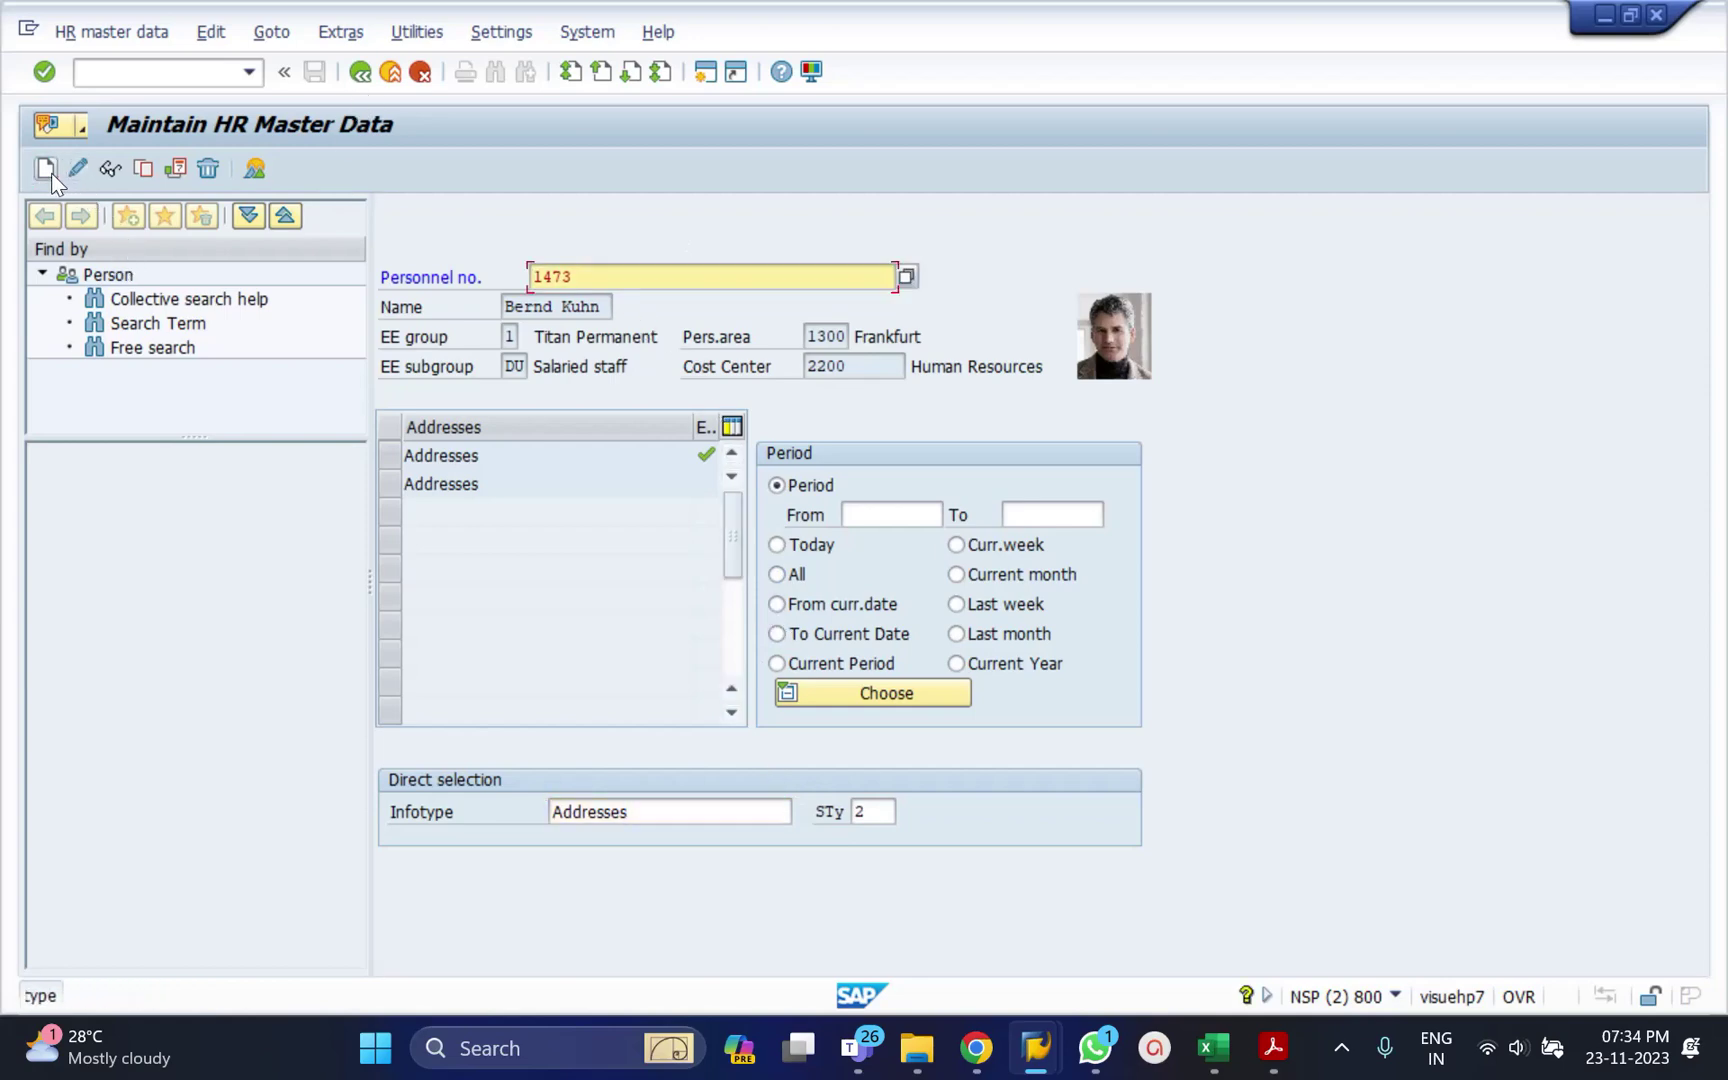
click(399, 70)
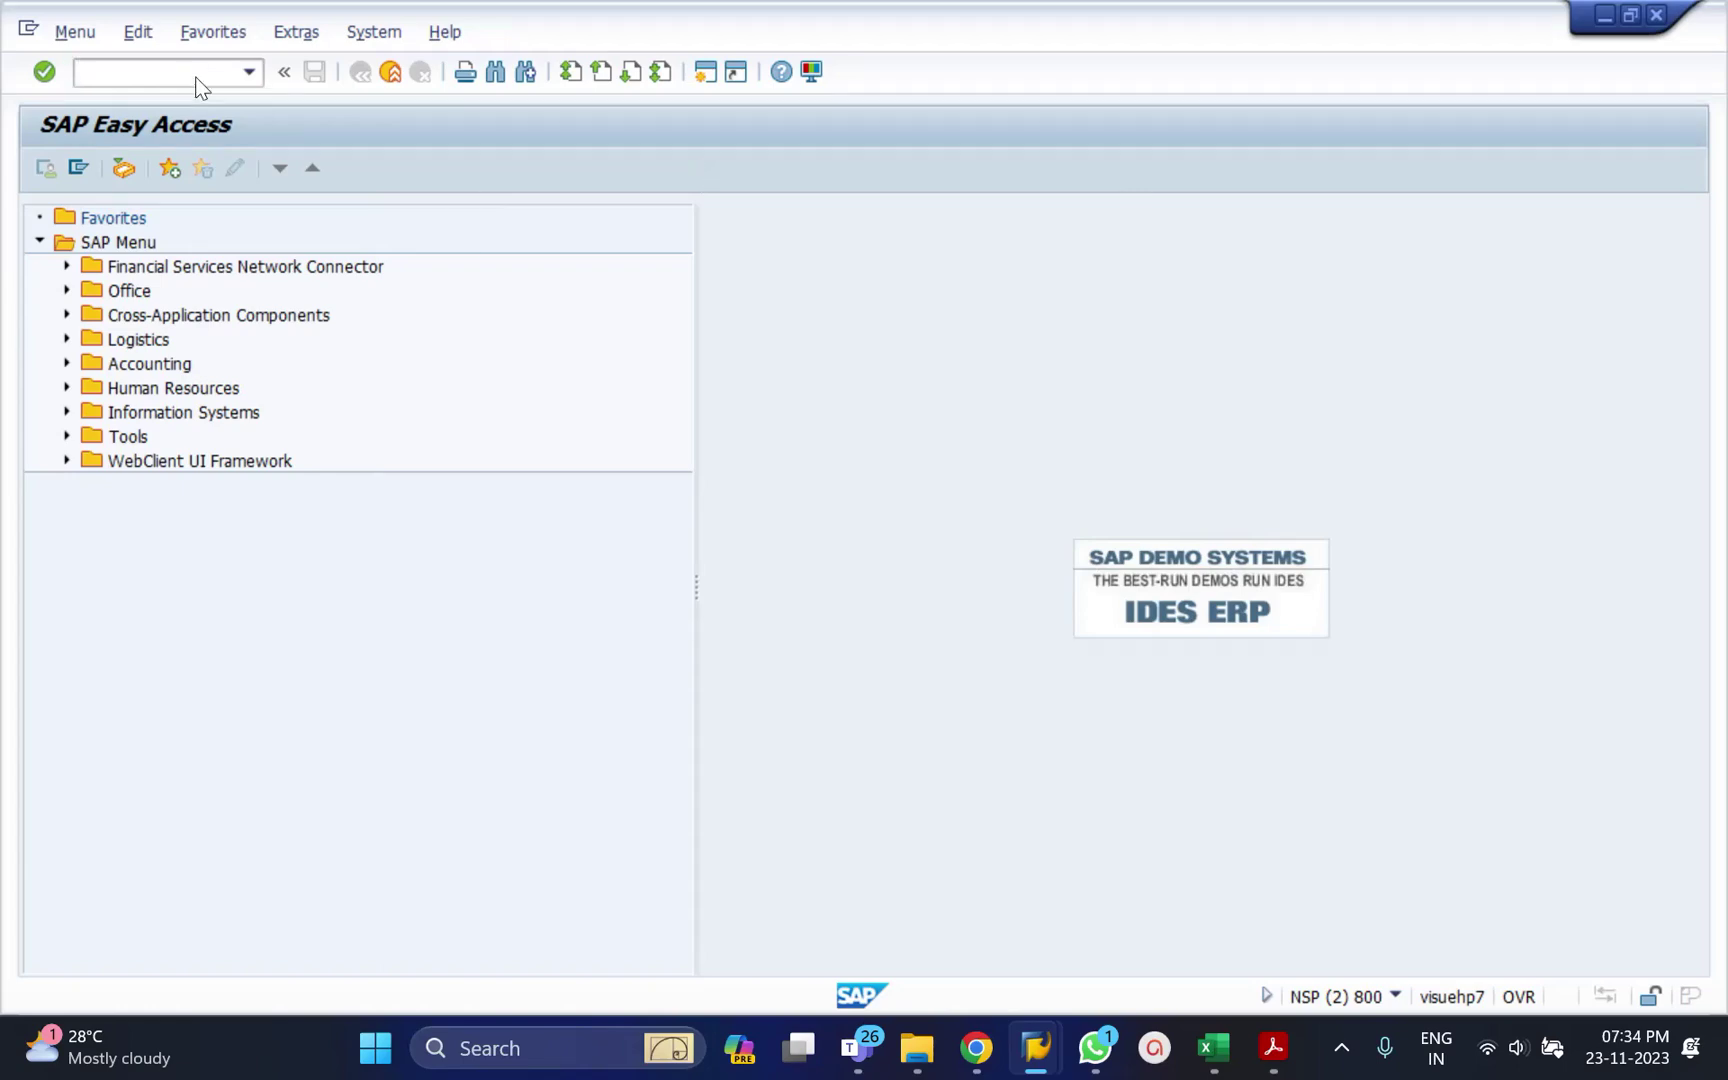
Bring SAP Easy Access back to the front and run transaction pa30.
click(196, 77)
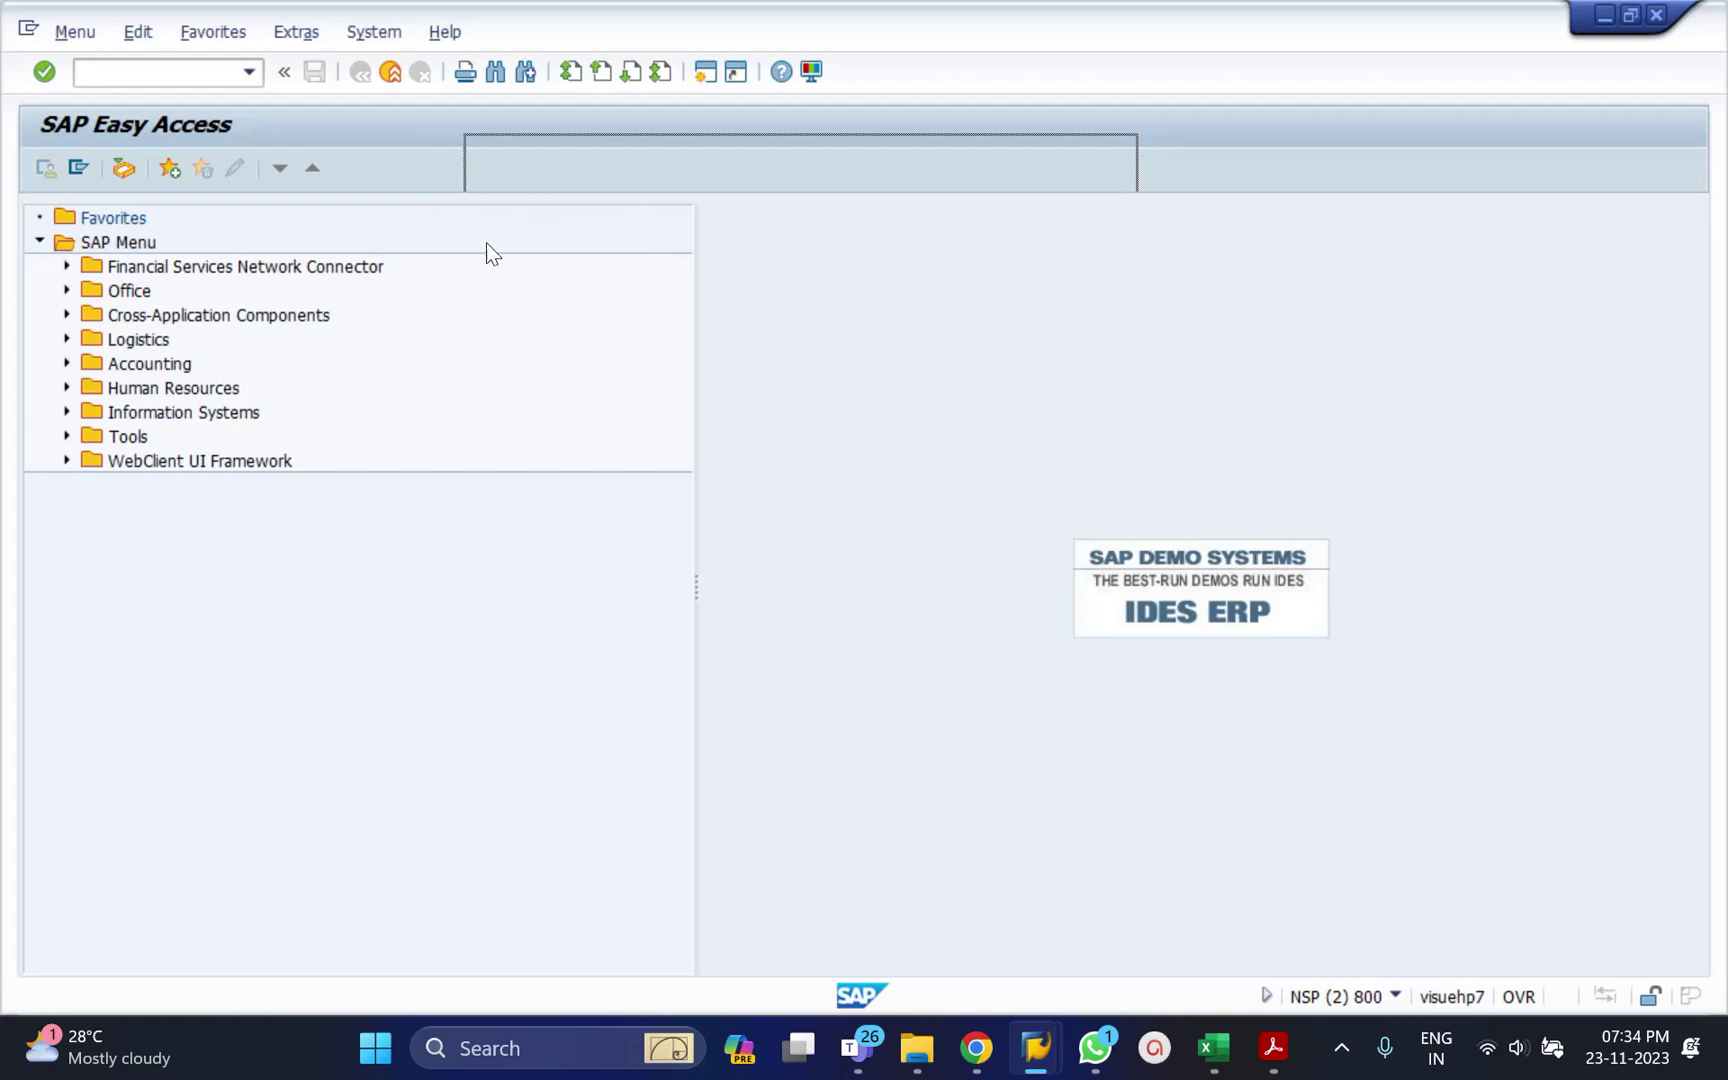
click(1603, 16)
click(1168, 325)
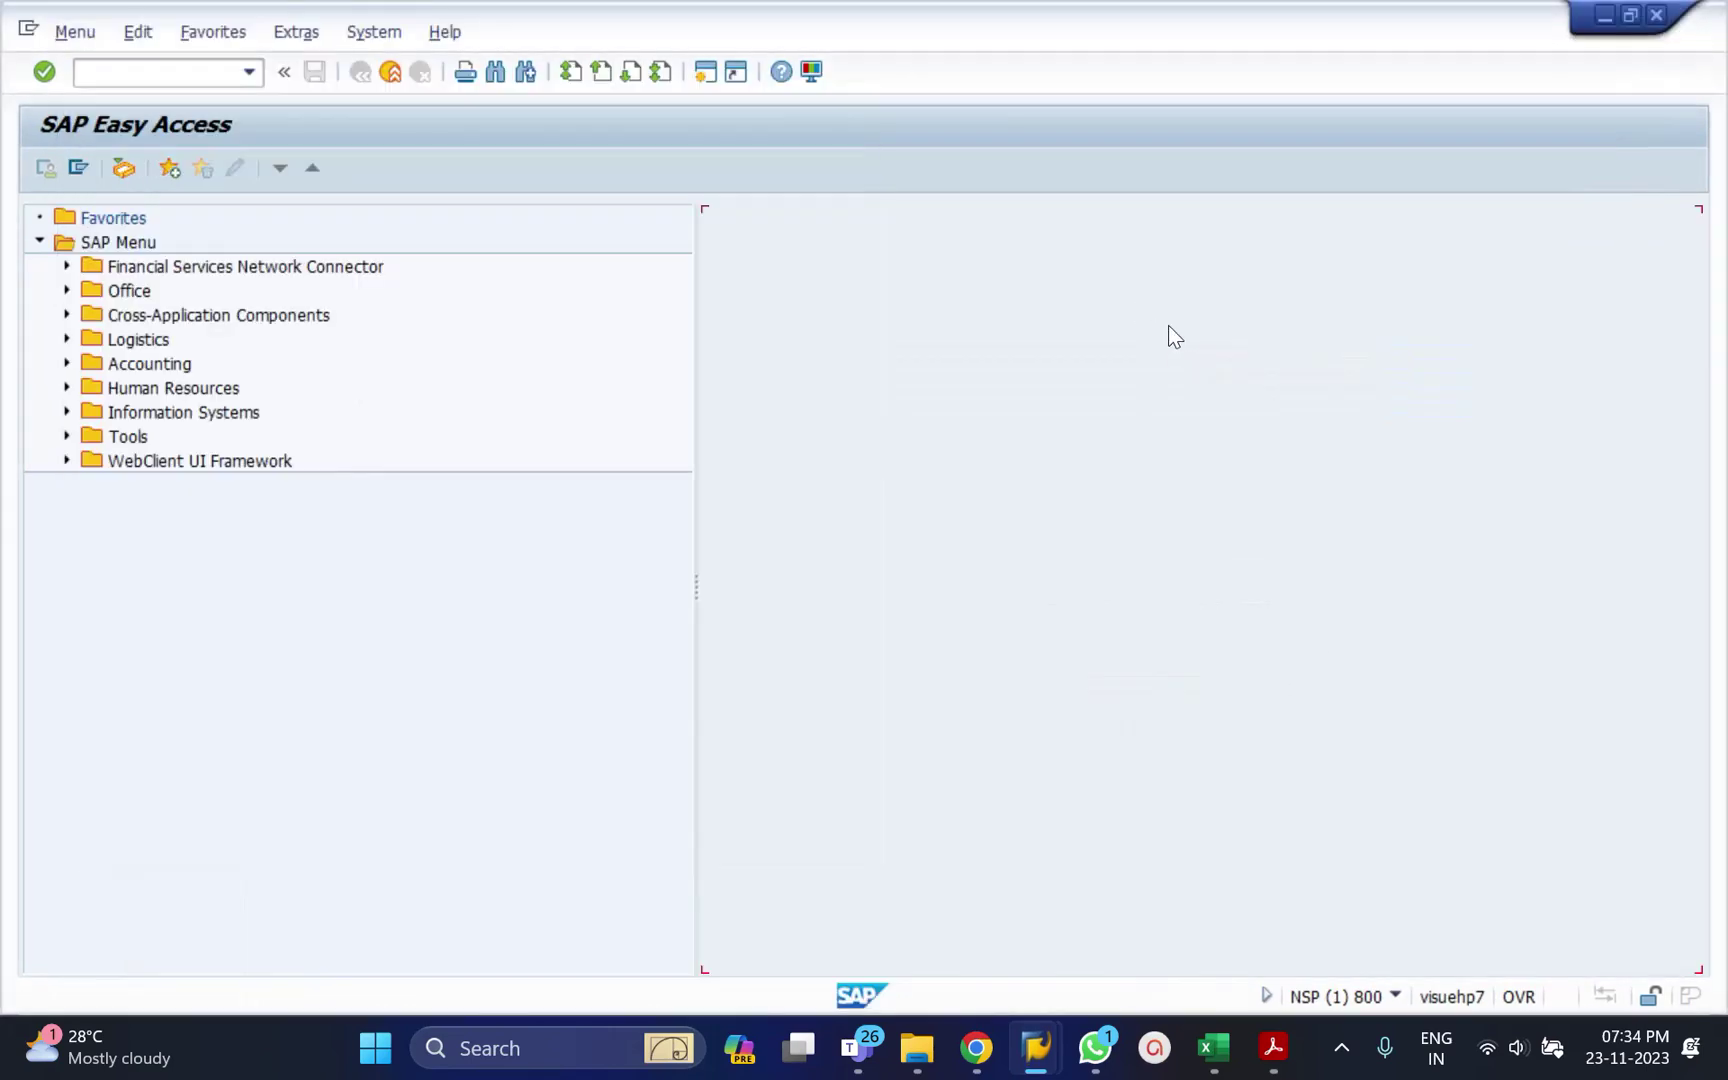
click(119, 76)
text(pa30)
key(Return)
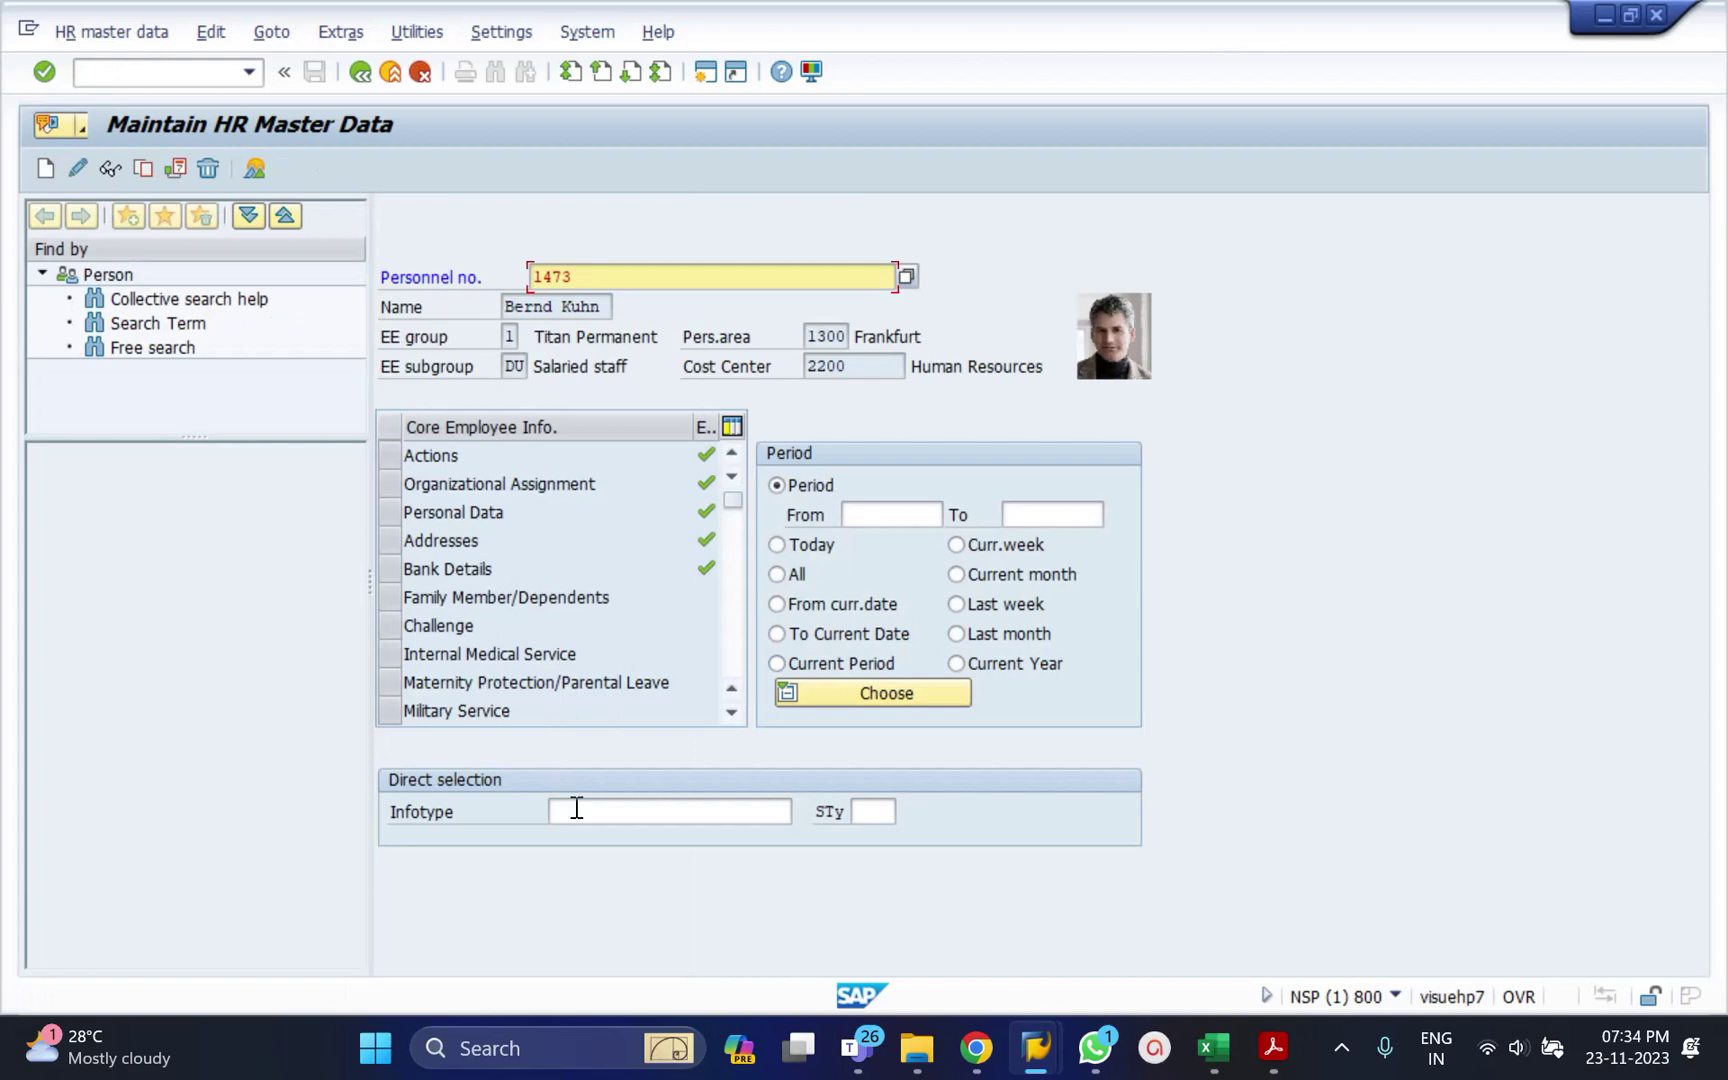
Enter infotype 6 with subtype 2 and start creating a new Addresses record.
click(575, 808)
text(6)
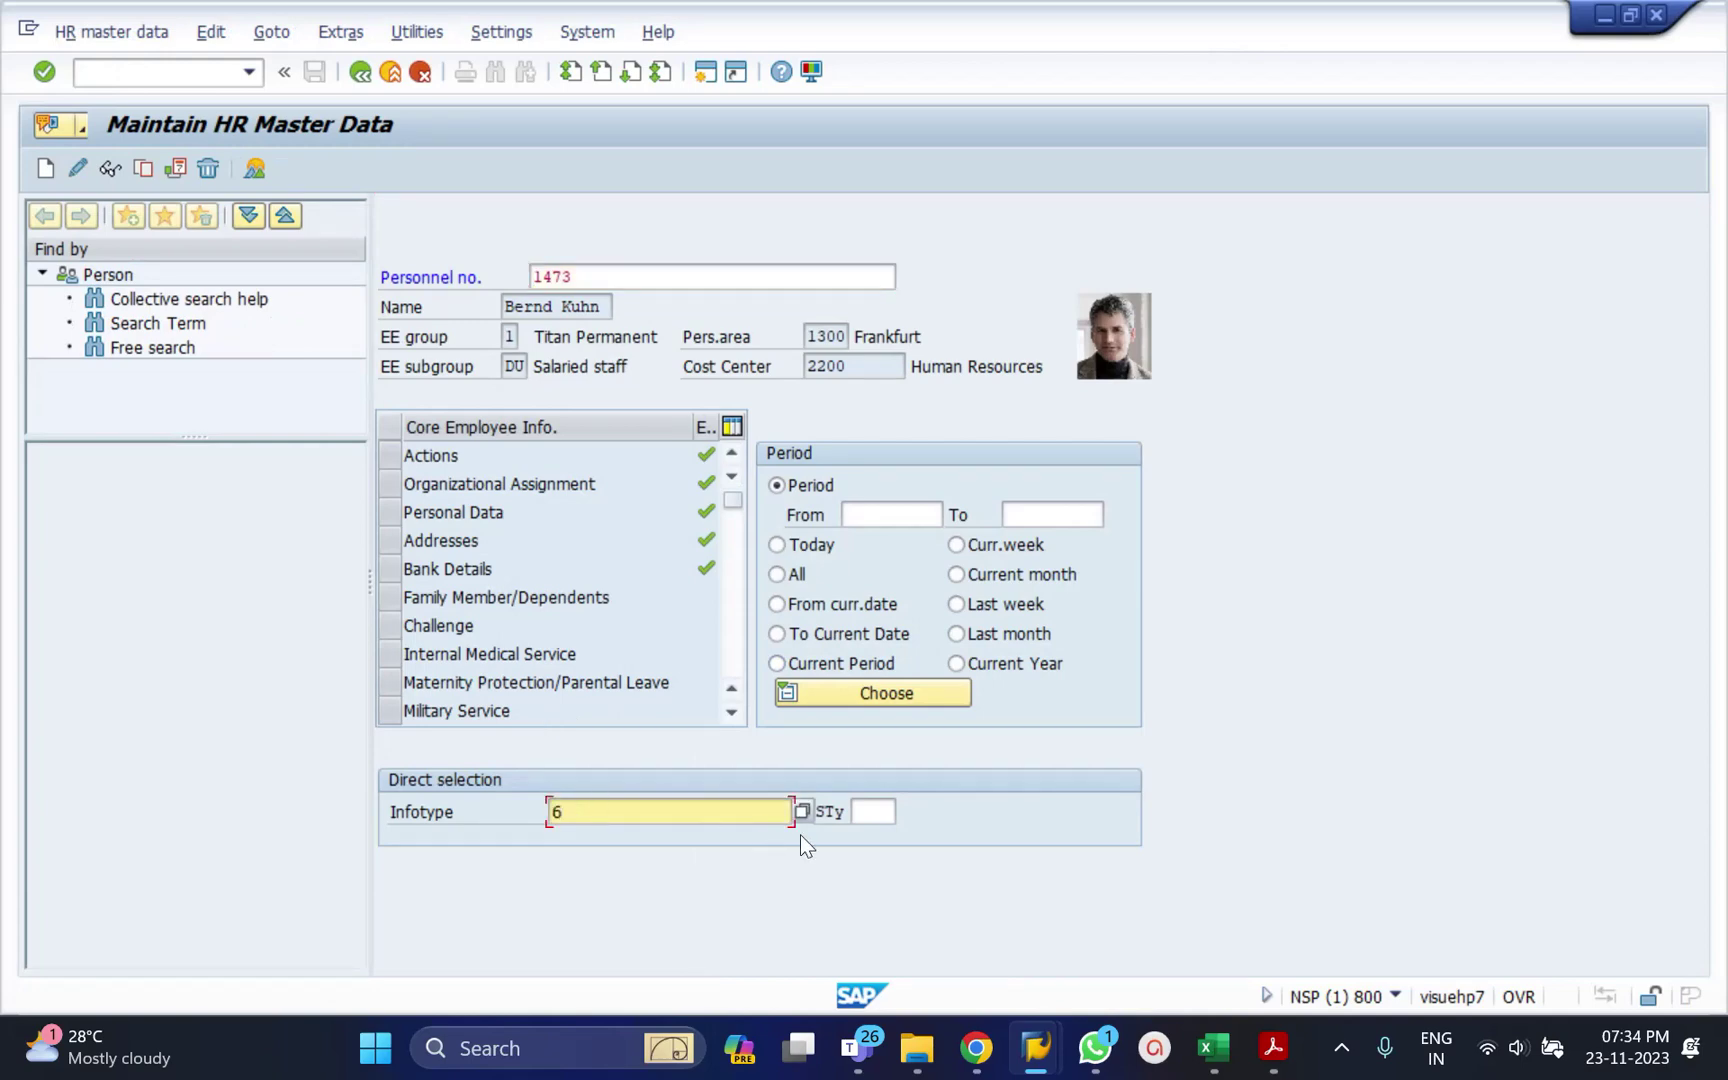
click(880, 818)
text(2)
key(Return)
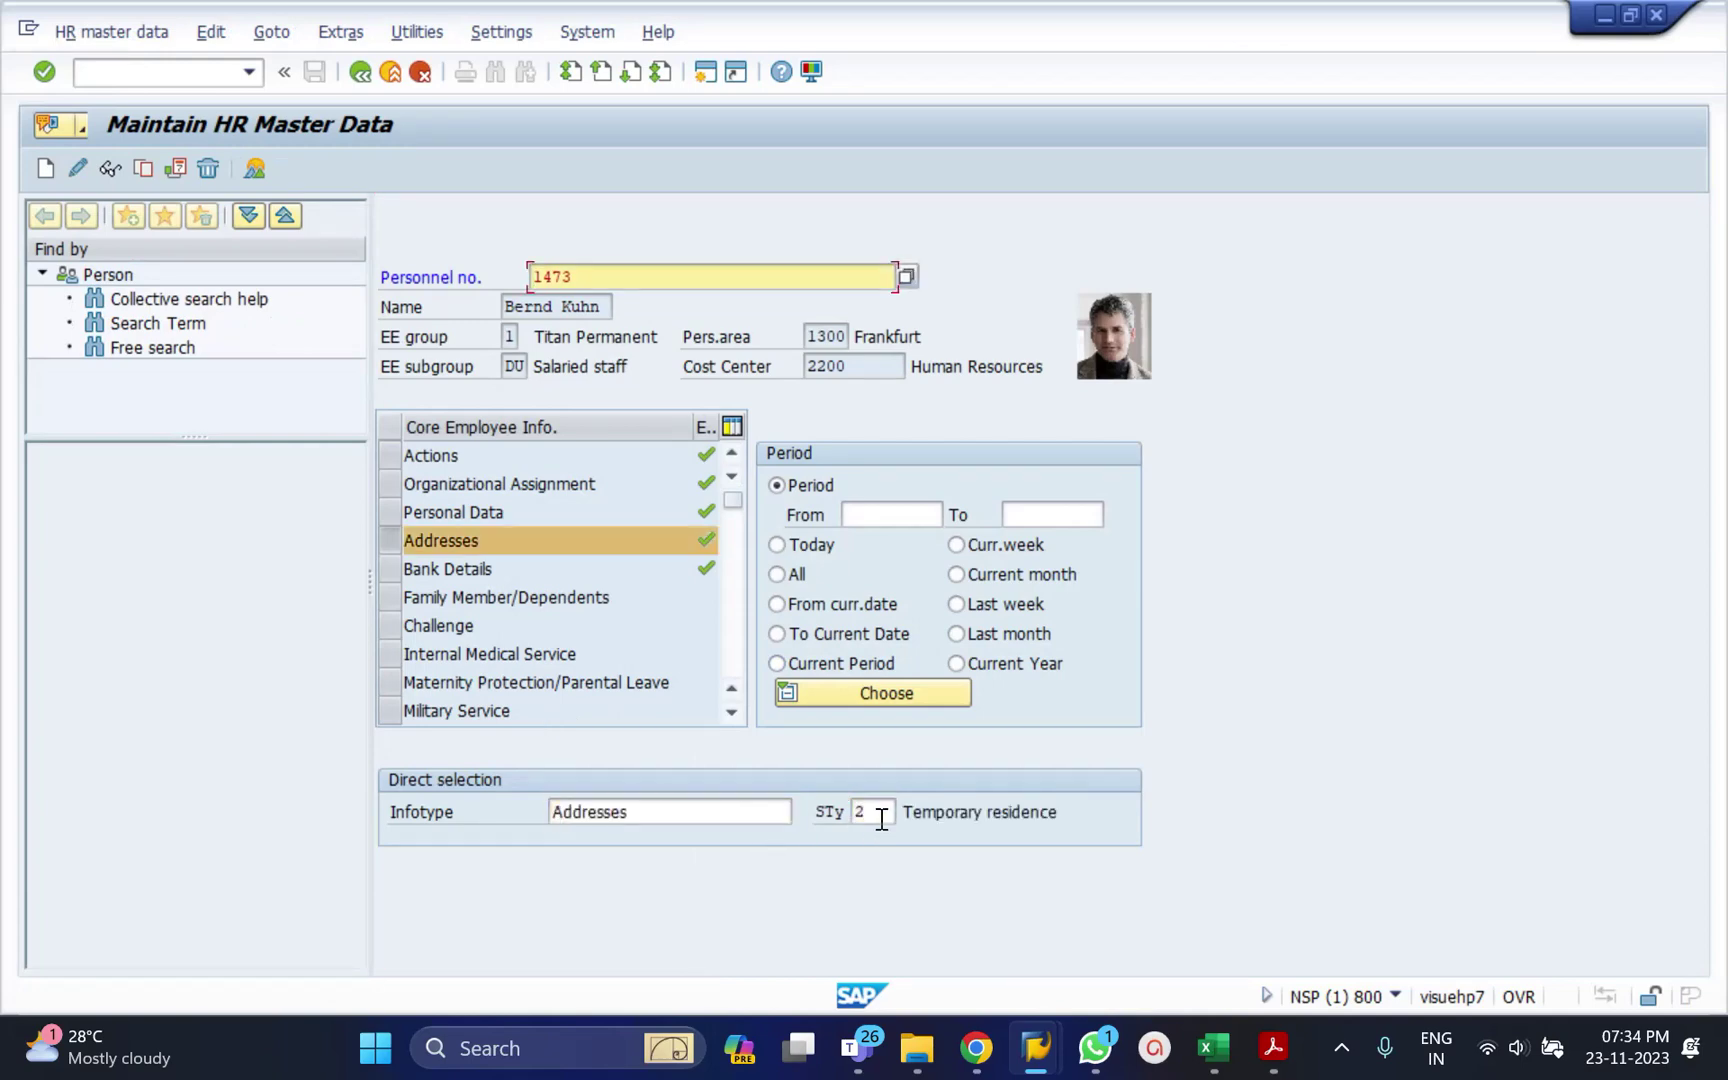
click(45, 172)
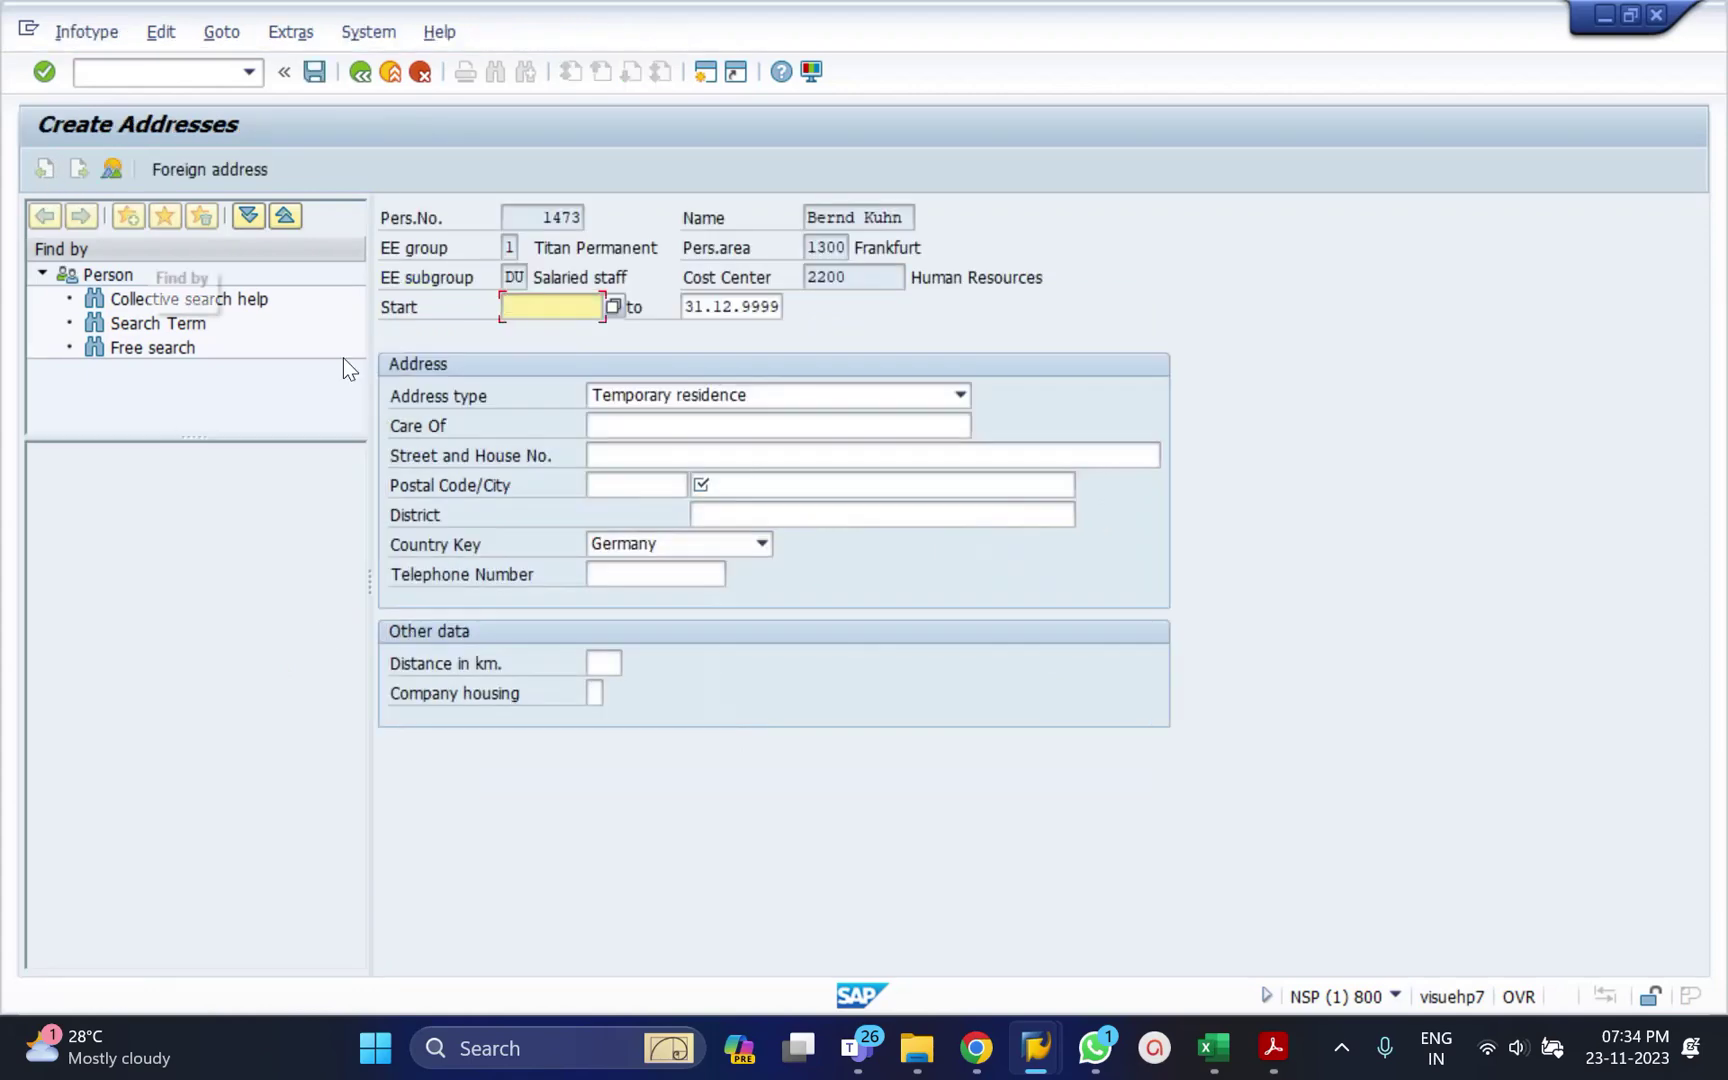
Set the start date to 01.01.2023 and pick the suggested care-of name.
text(01)
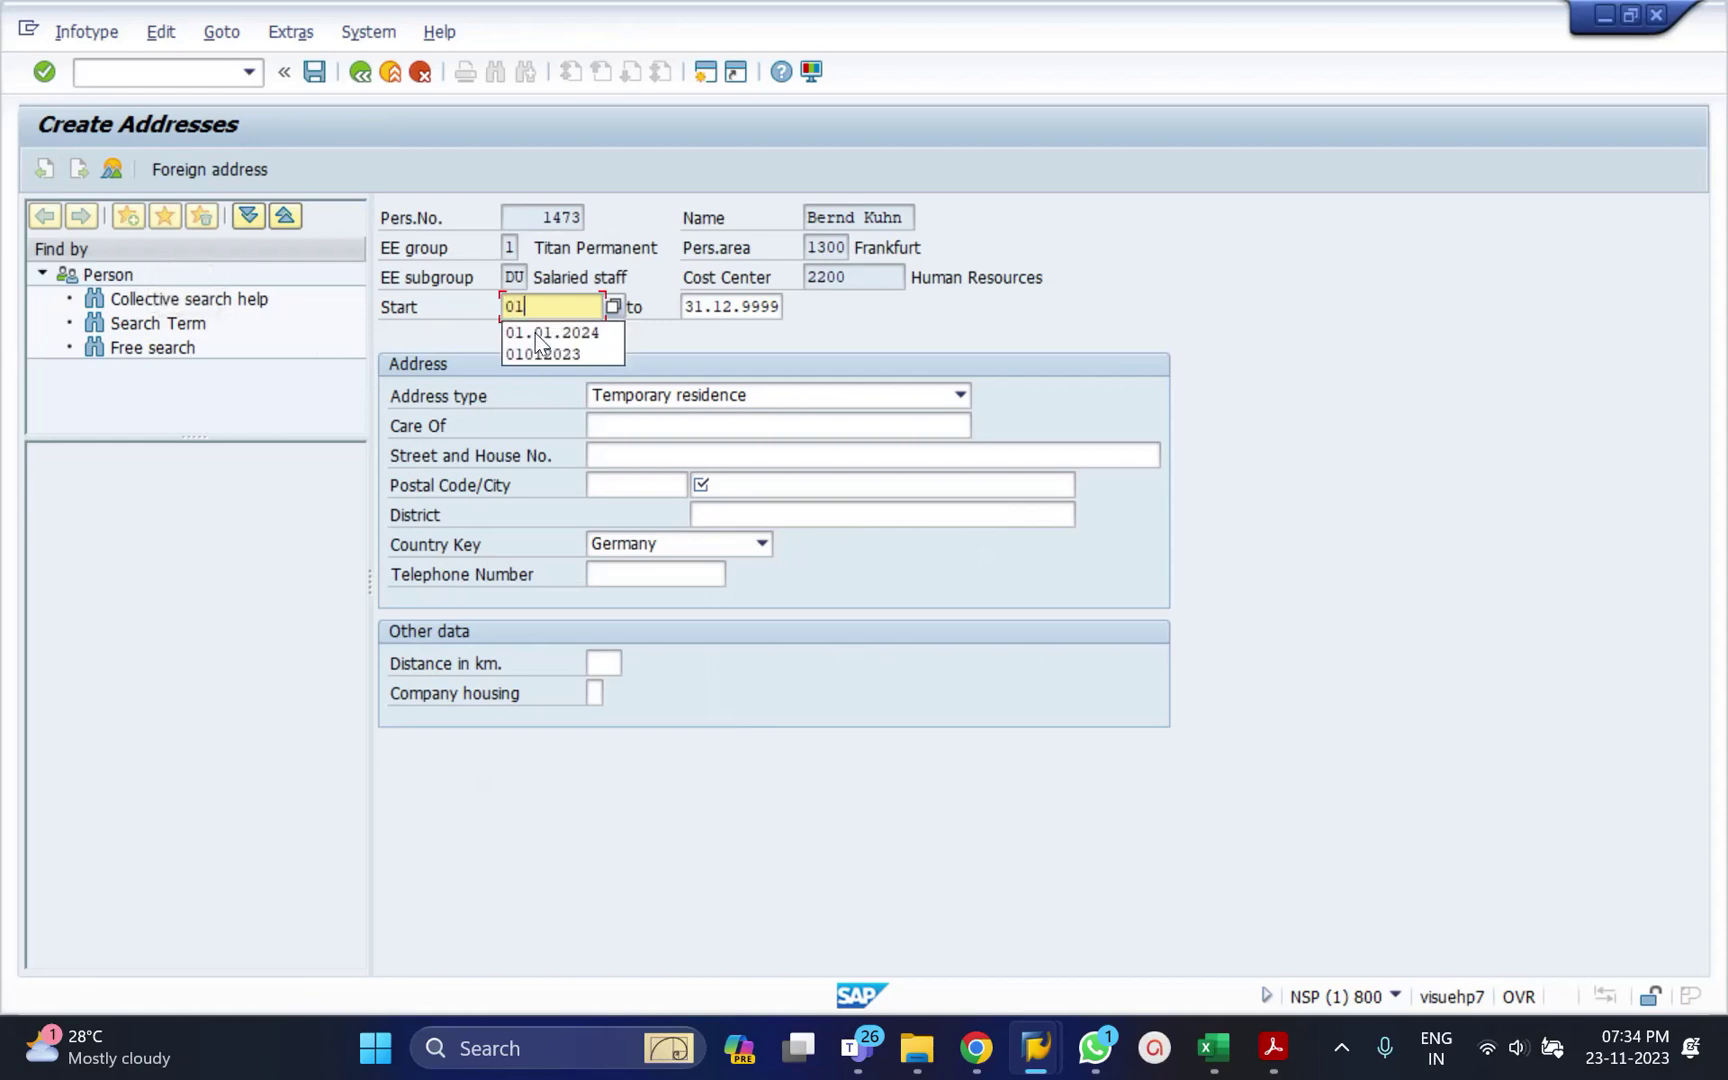
key(Down)
key(Return)
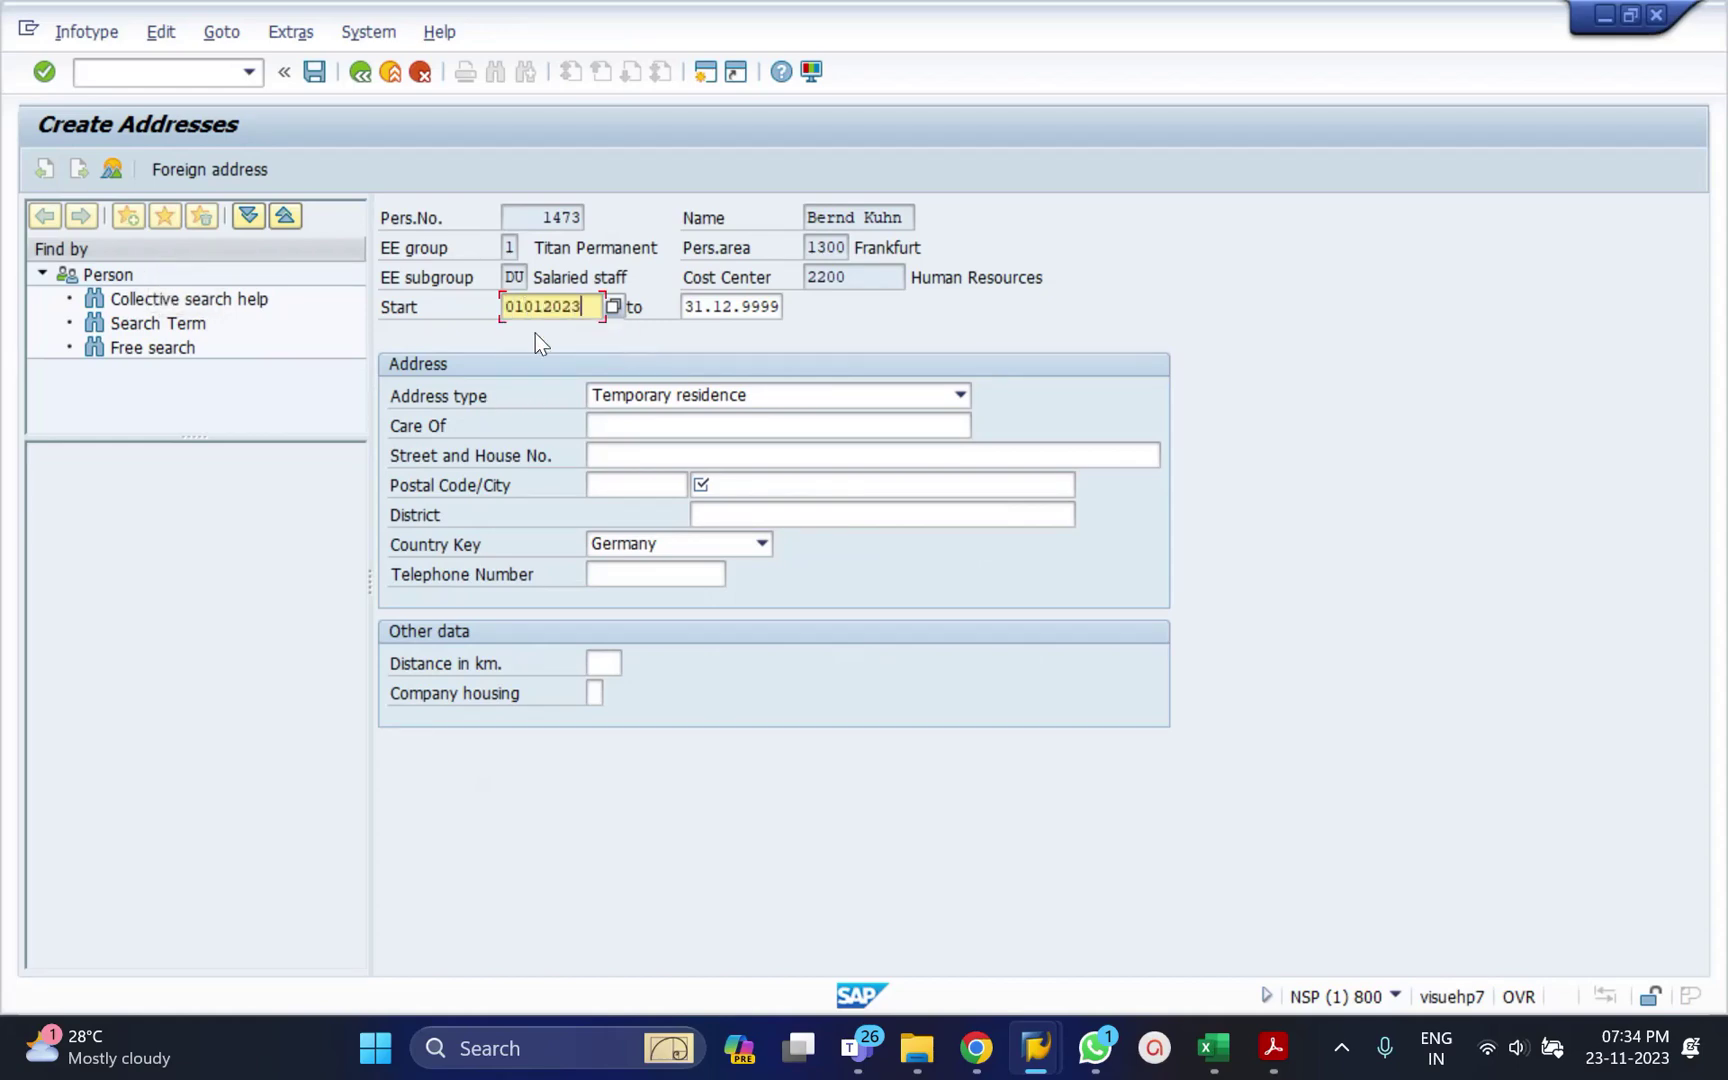
click(643, 430)
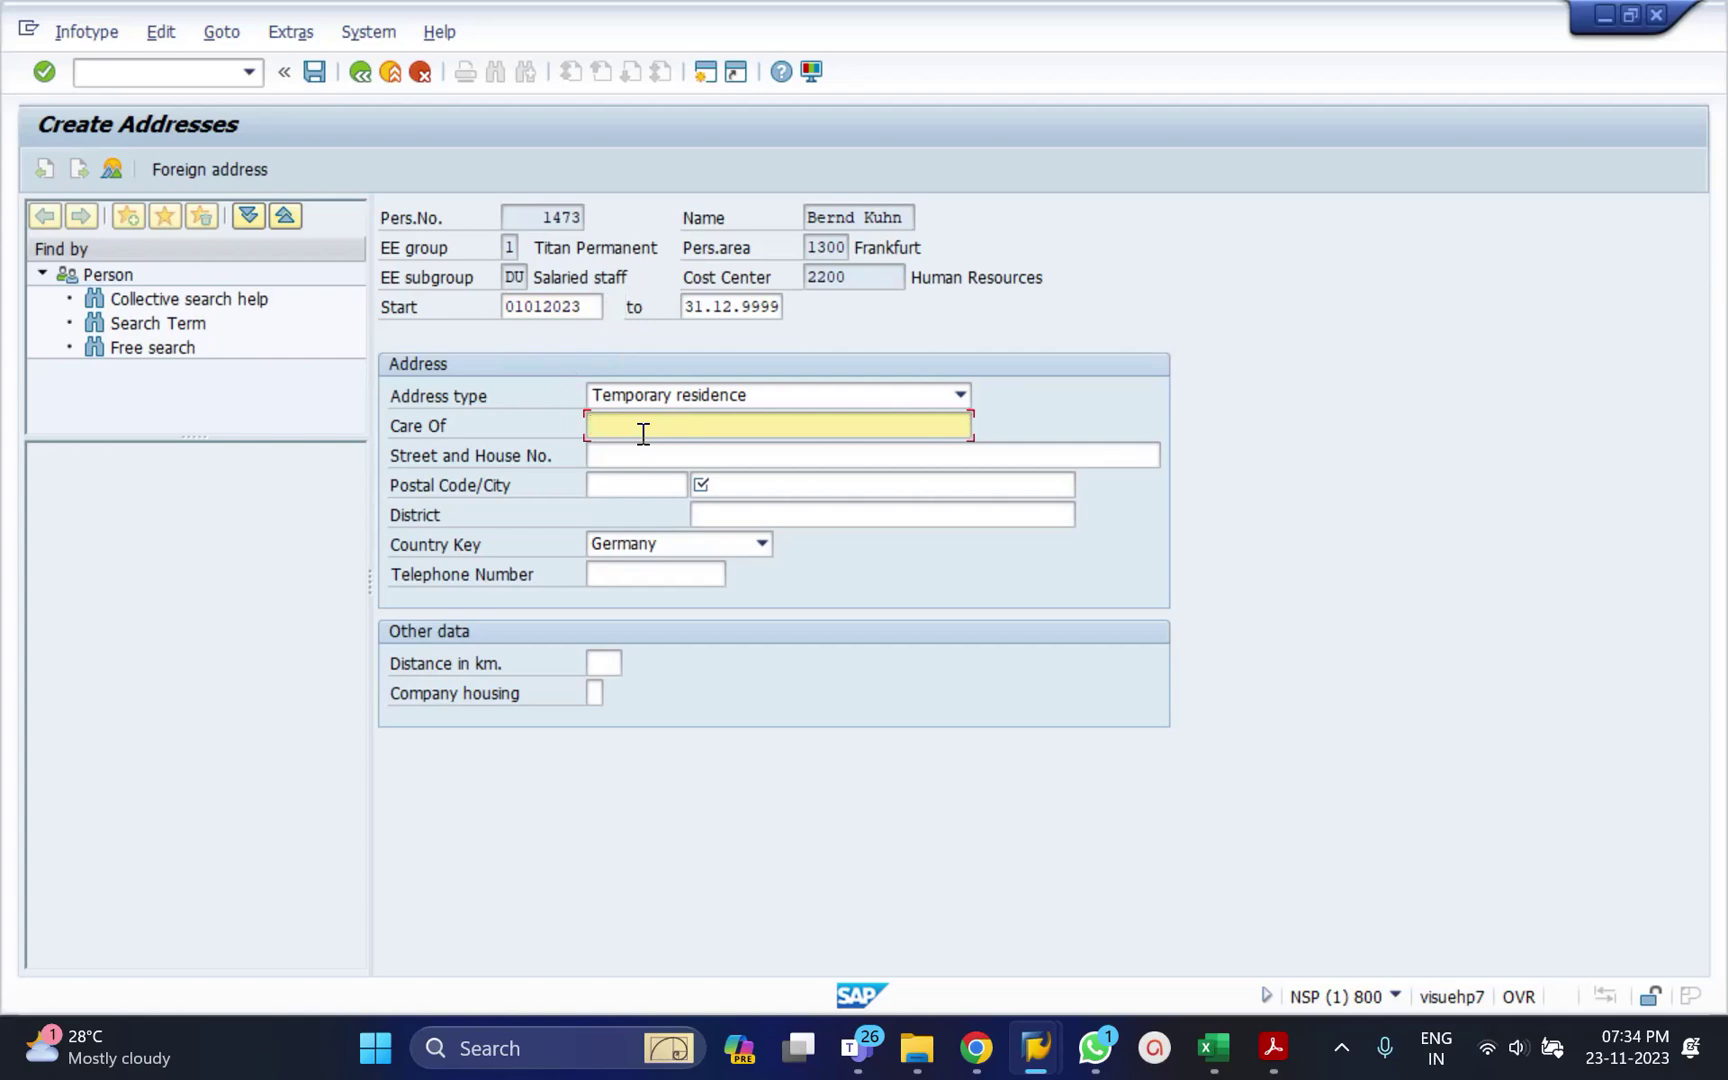
text(Gan)
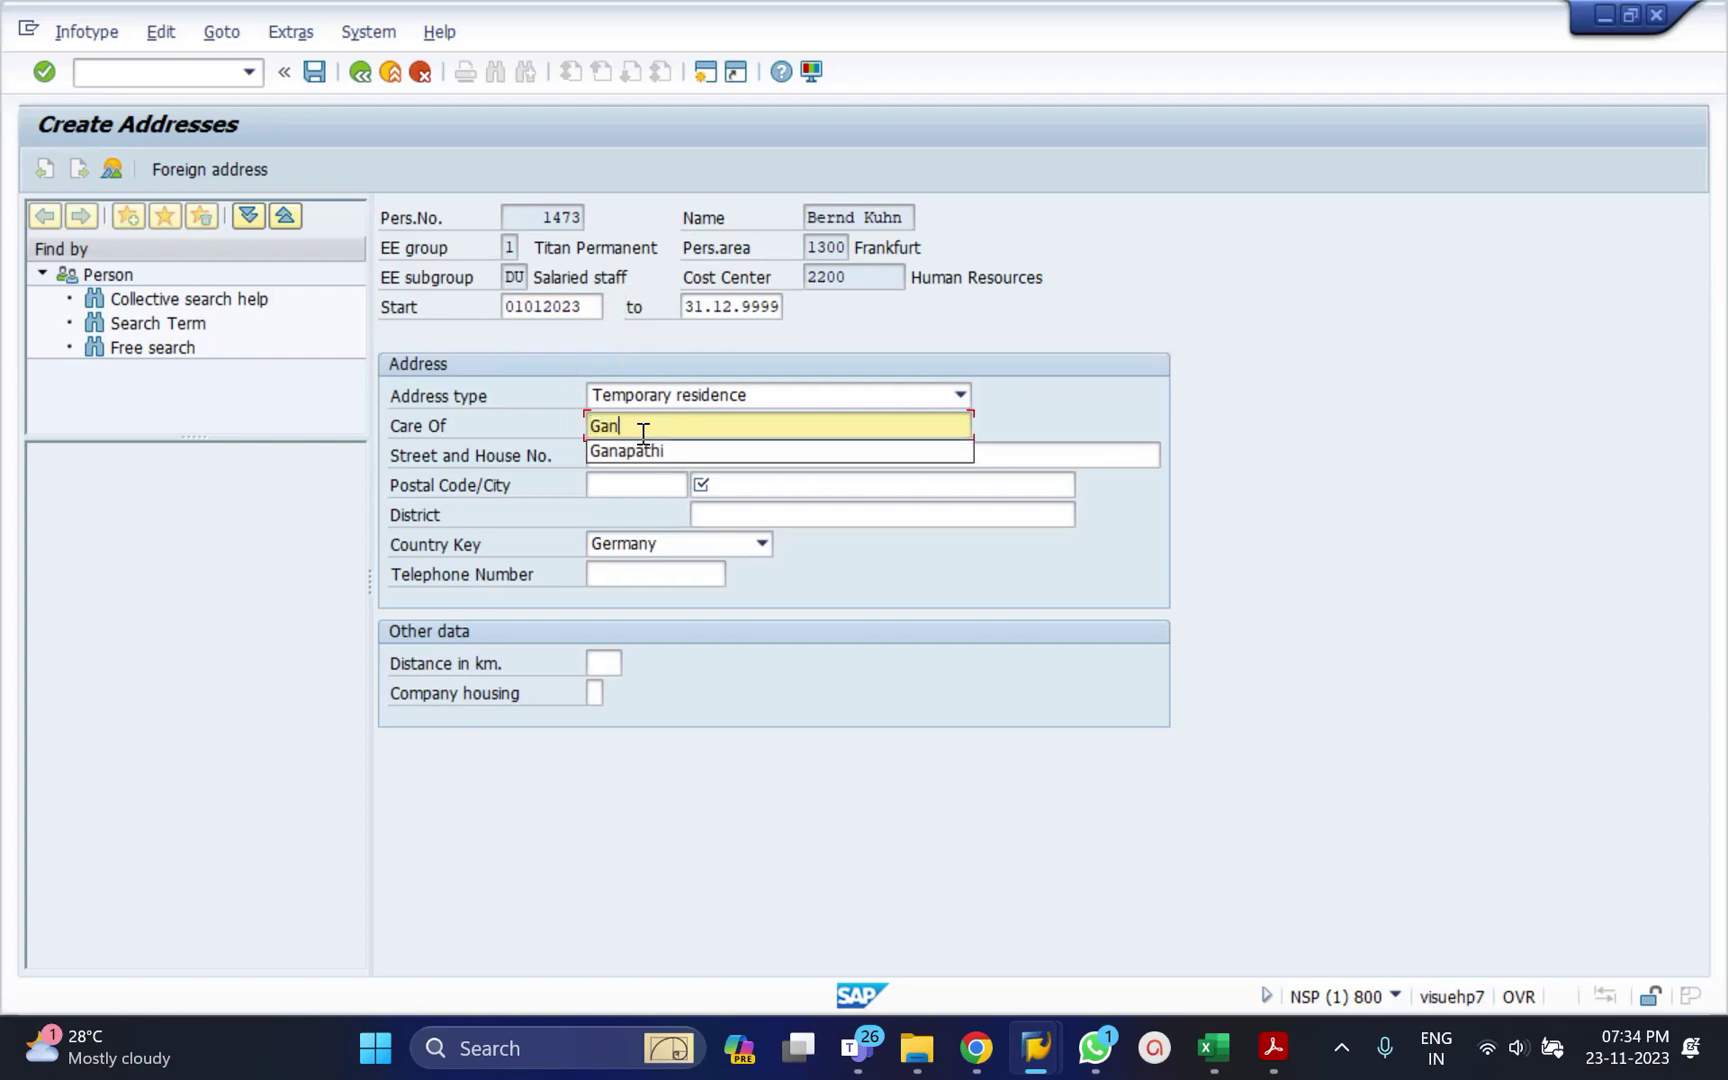
key(Down)
key(Tab)
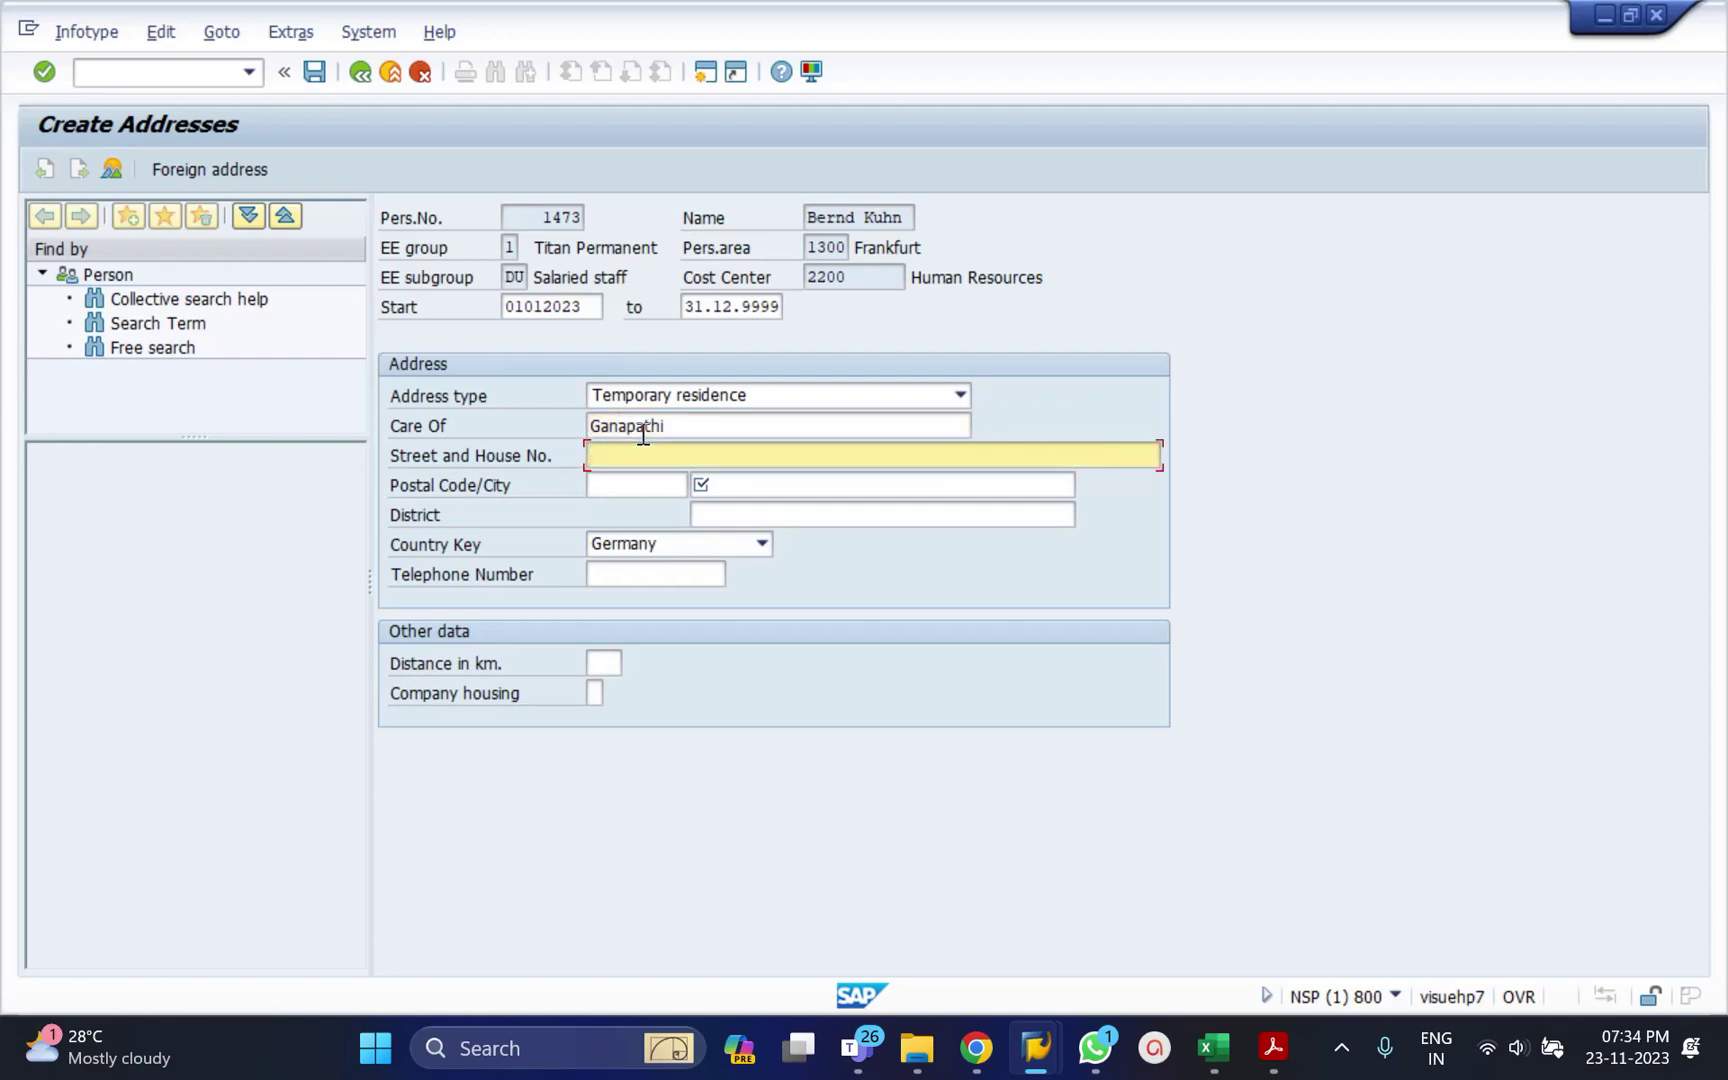
click(612, 485)
text(983890)
key(Tab)
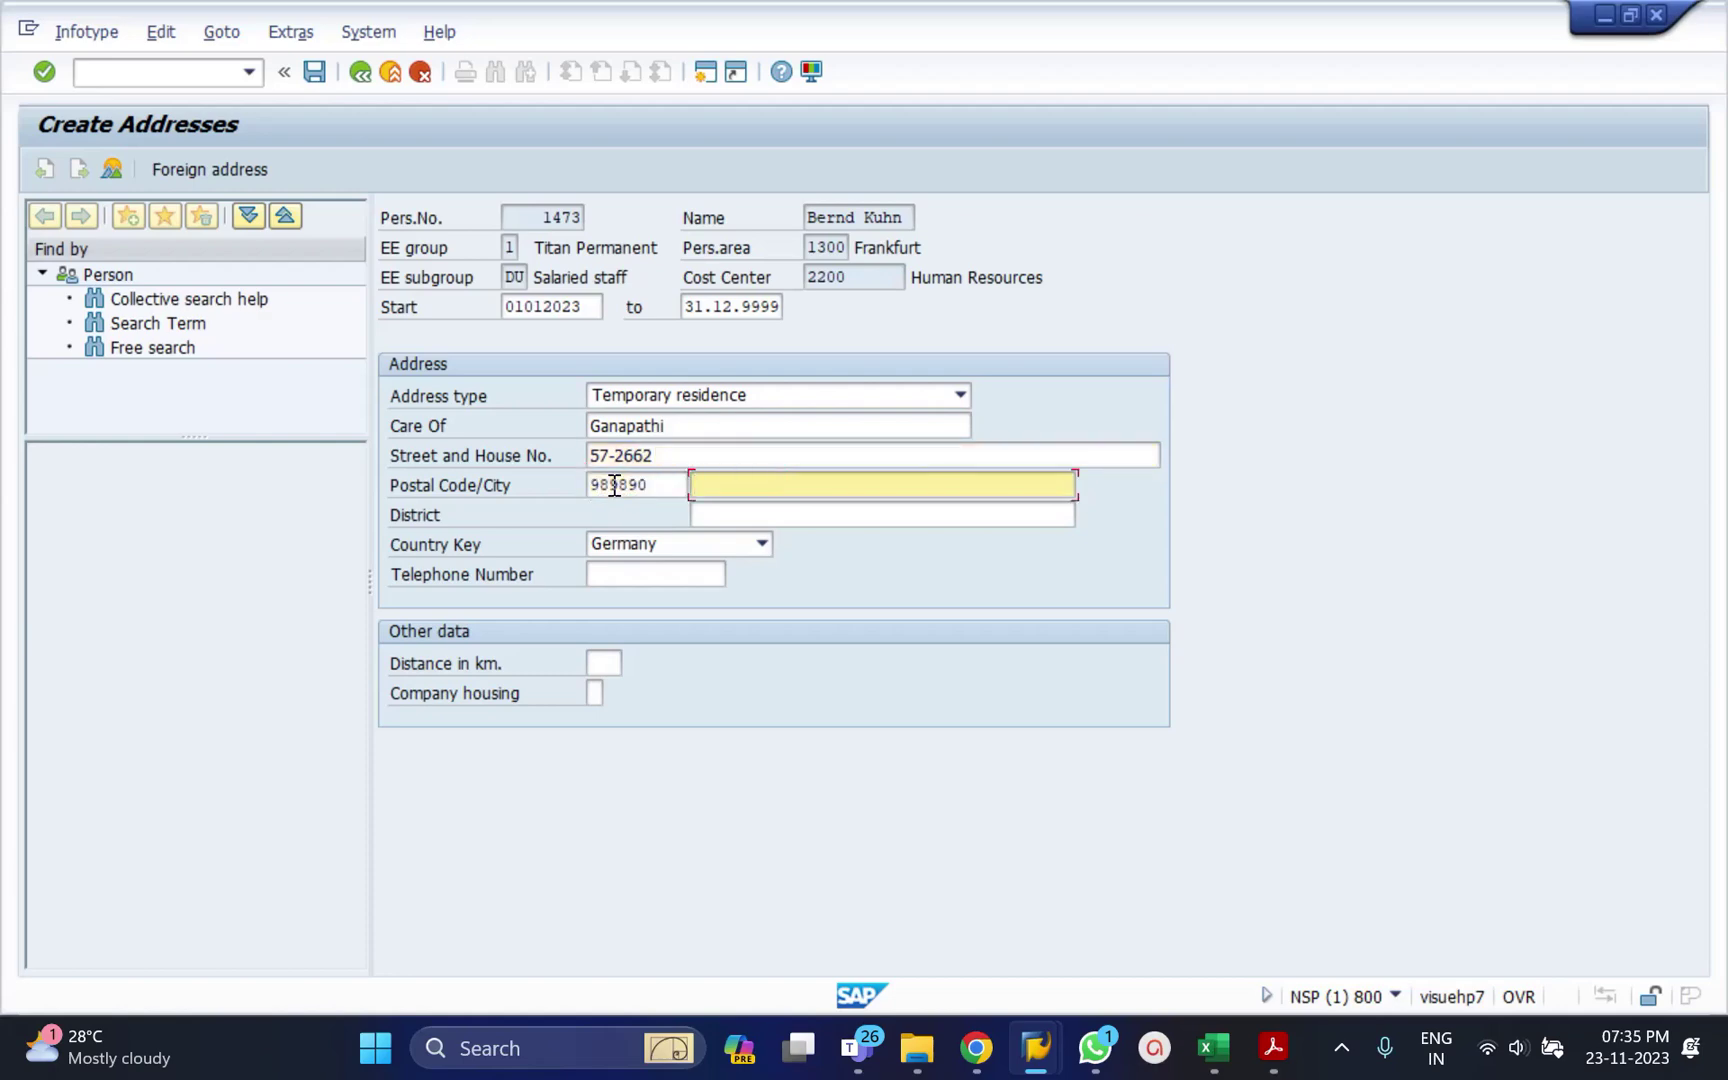
text(hydera)
key(Down)
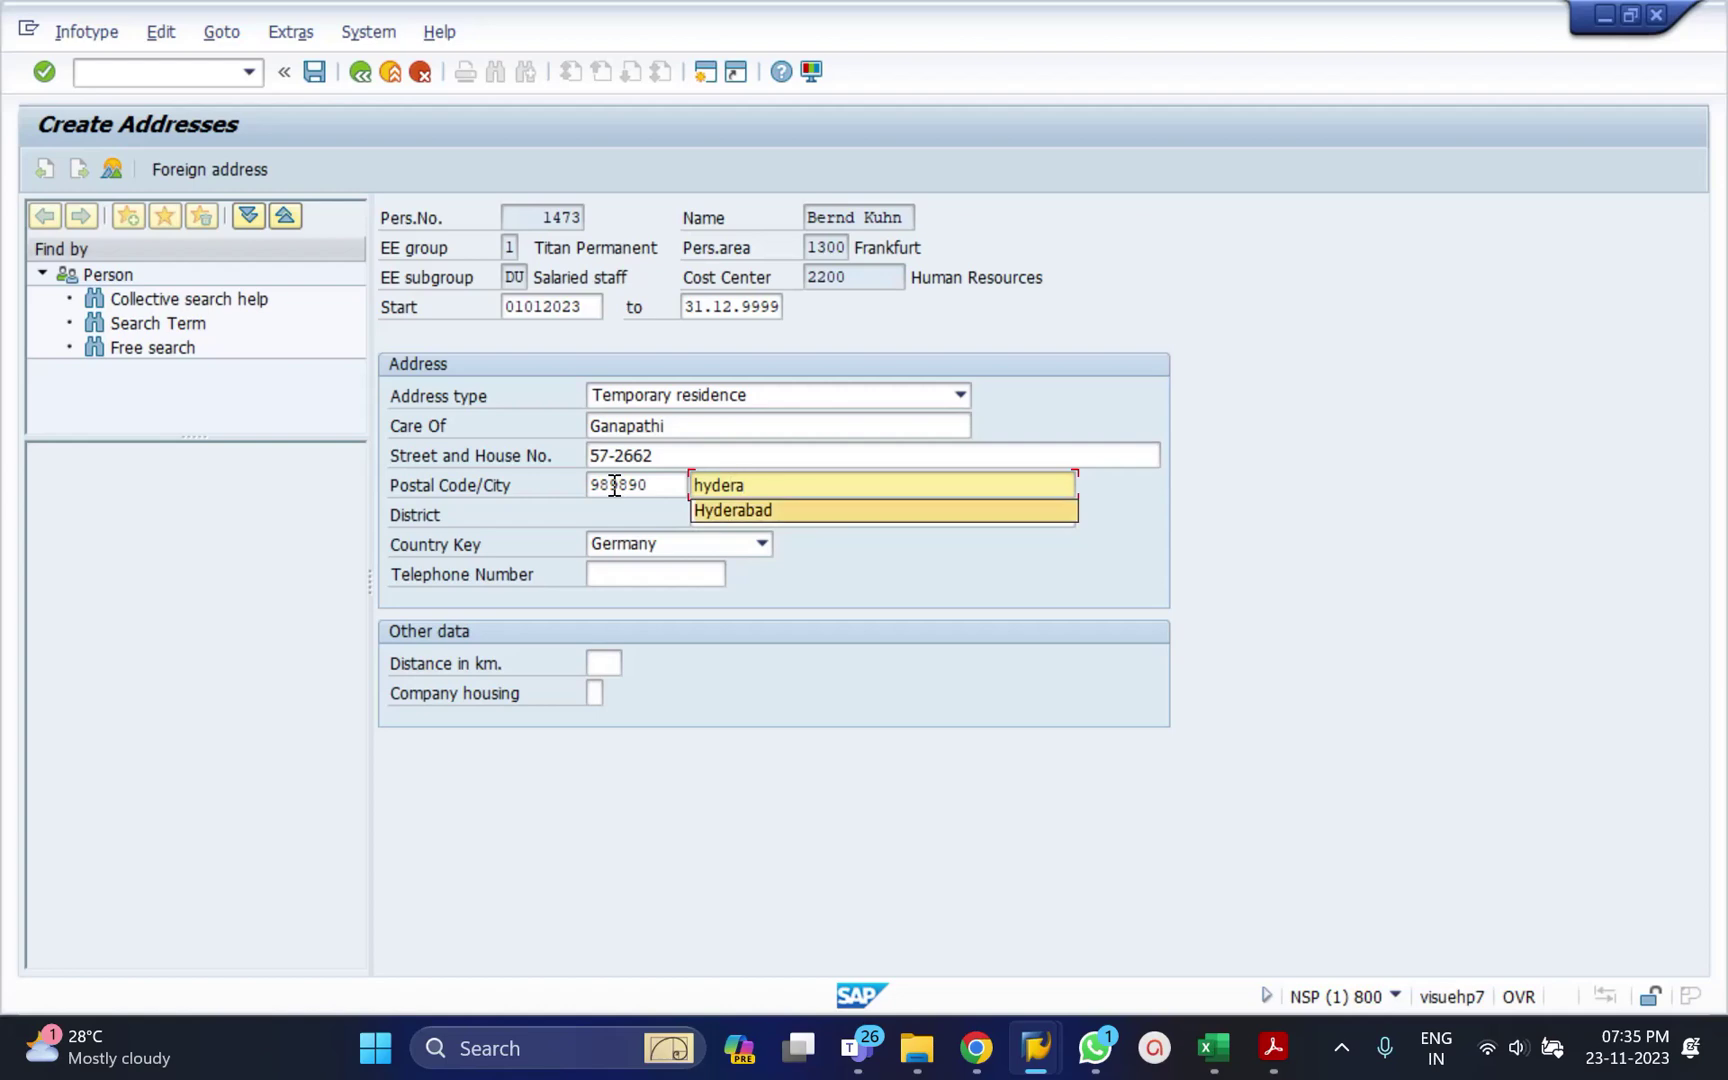
key(Return)
key(Return)
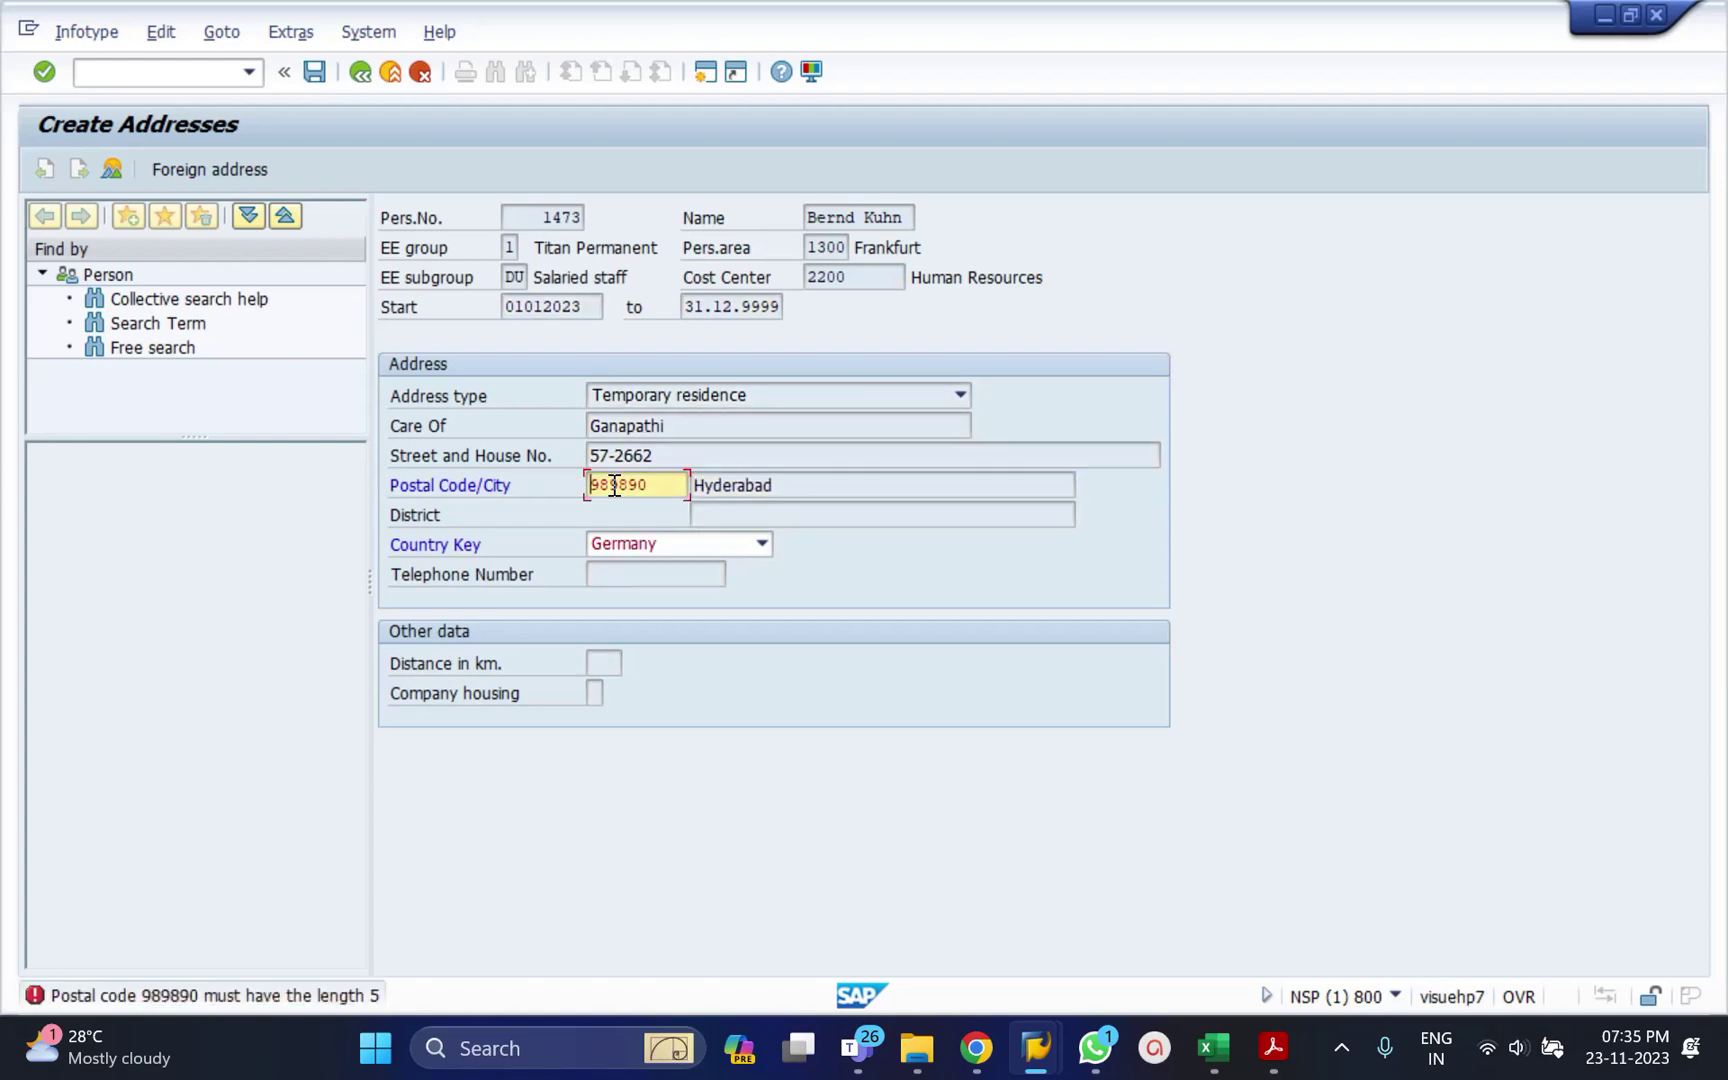
click(655, 485)
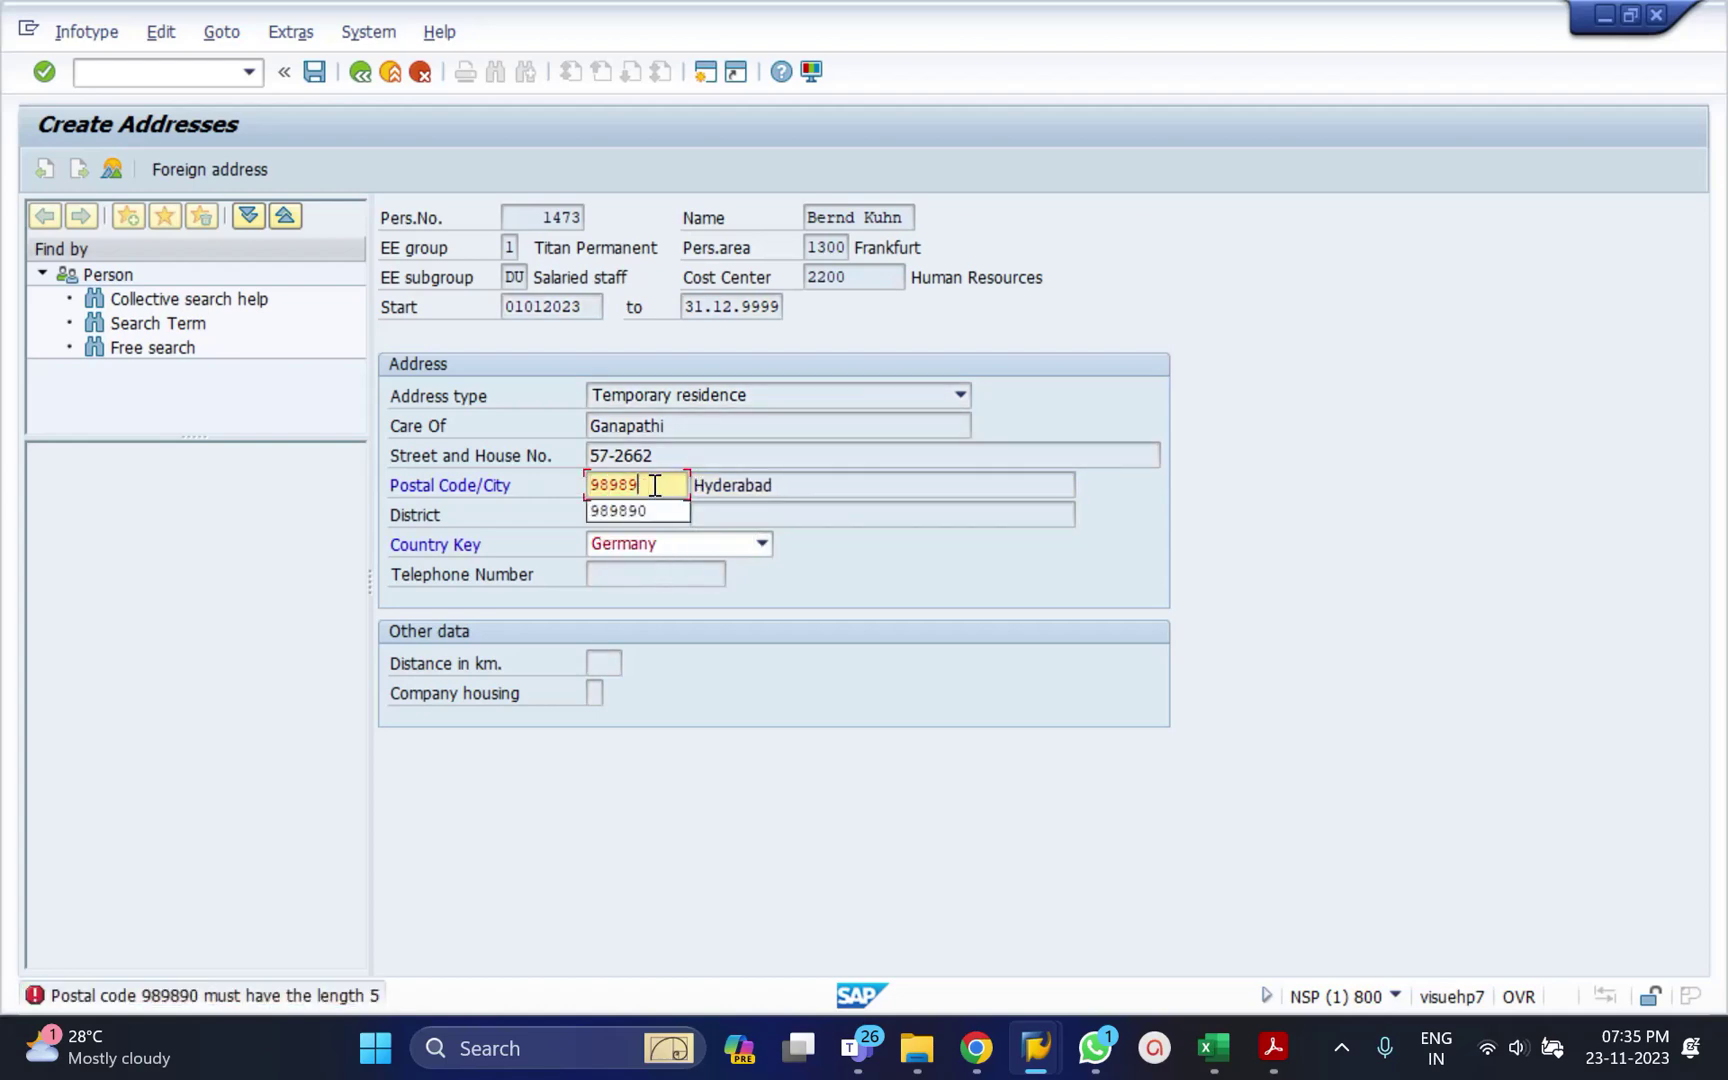
key(BackSpace)
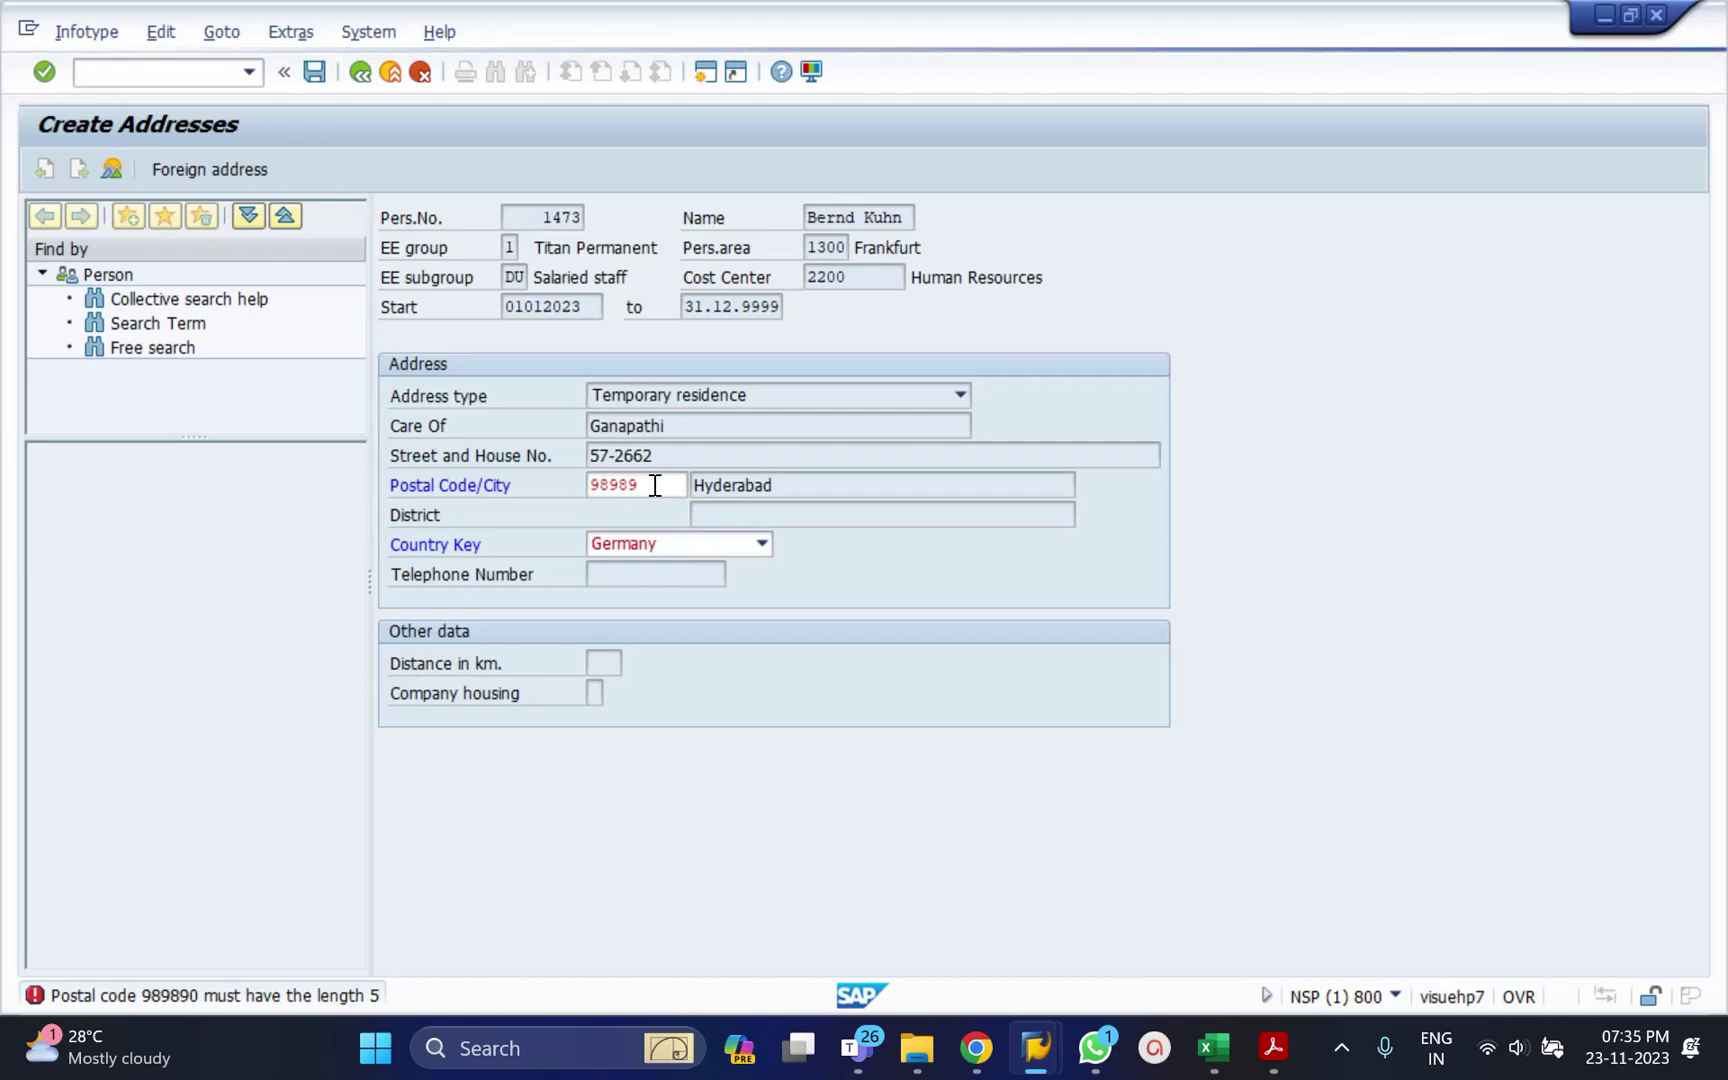
key(ctrl+s)
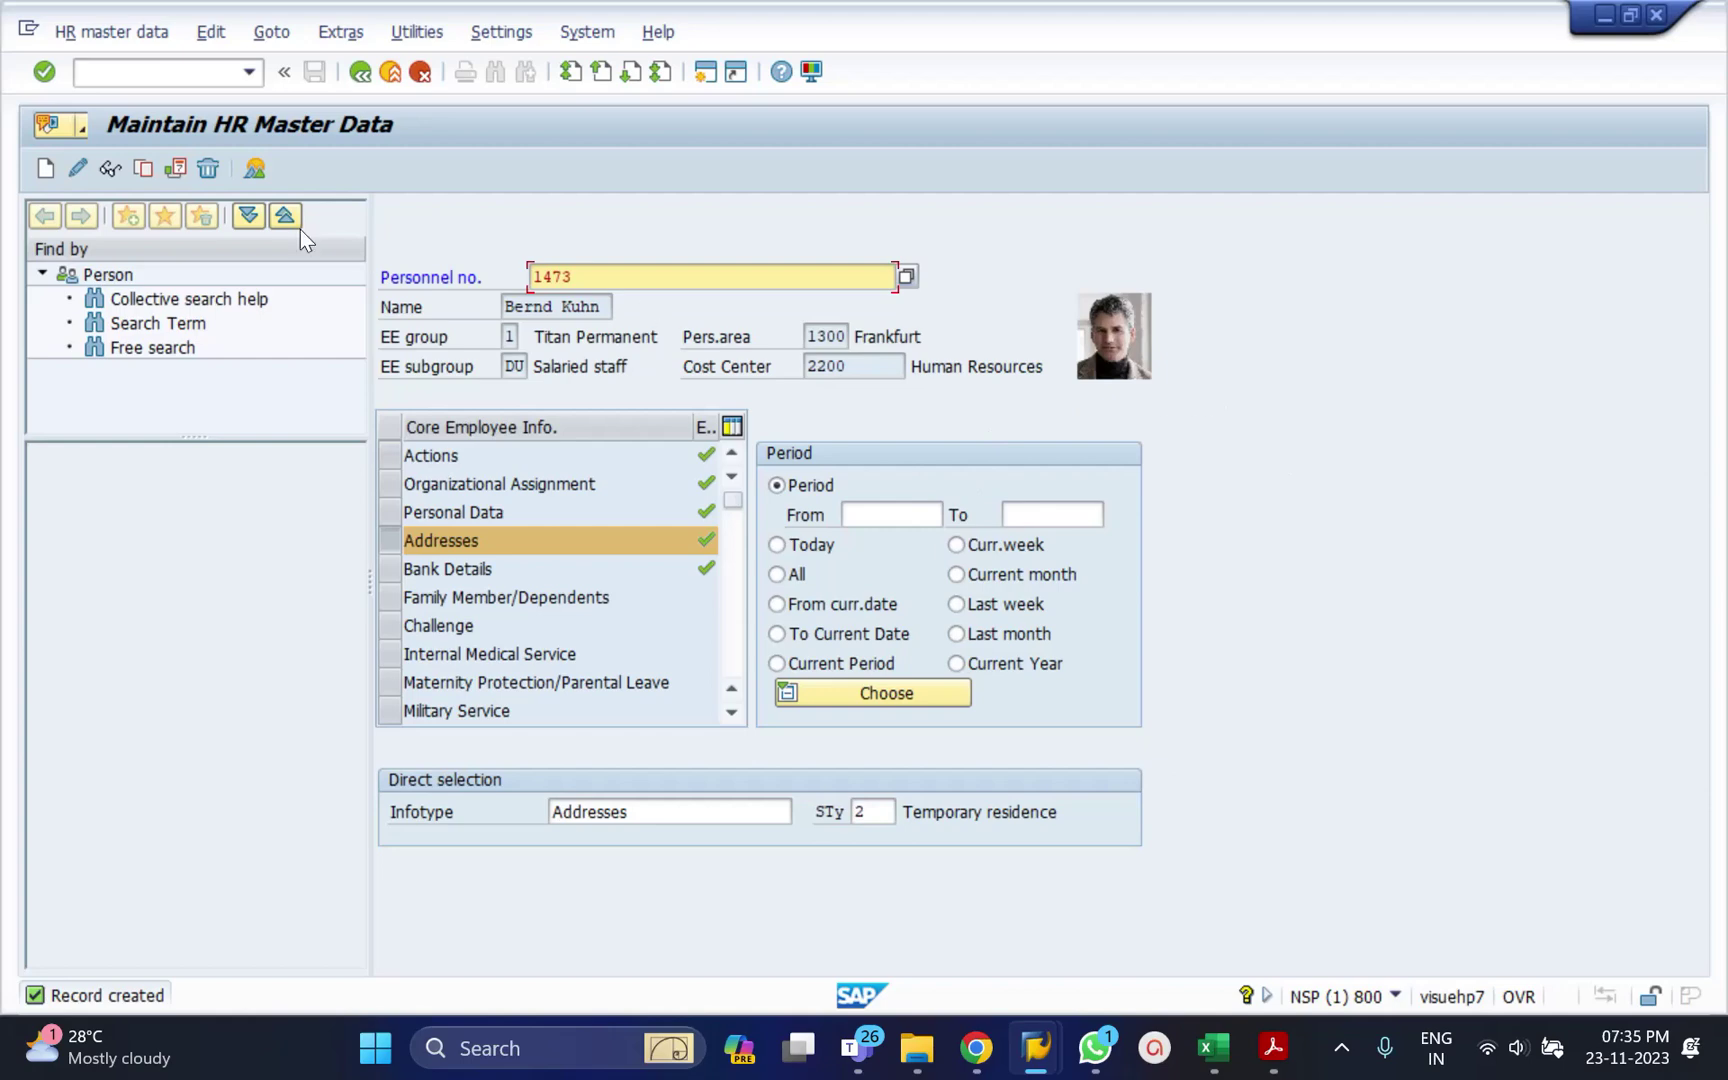
Change the Temporary residence address end date to 31.12.2023 and save.
click(77, 169)
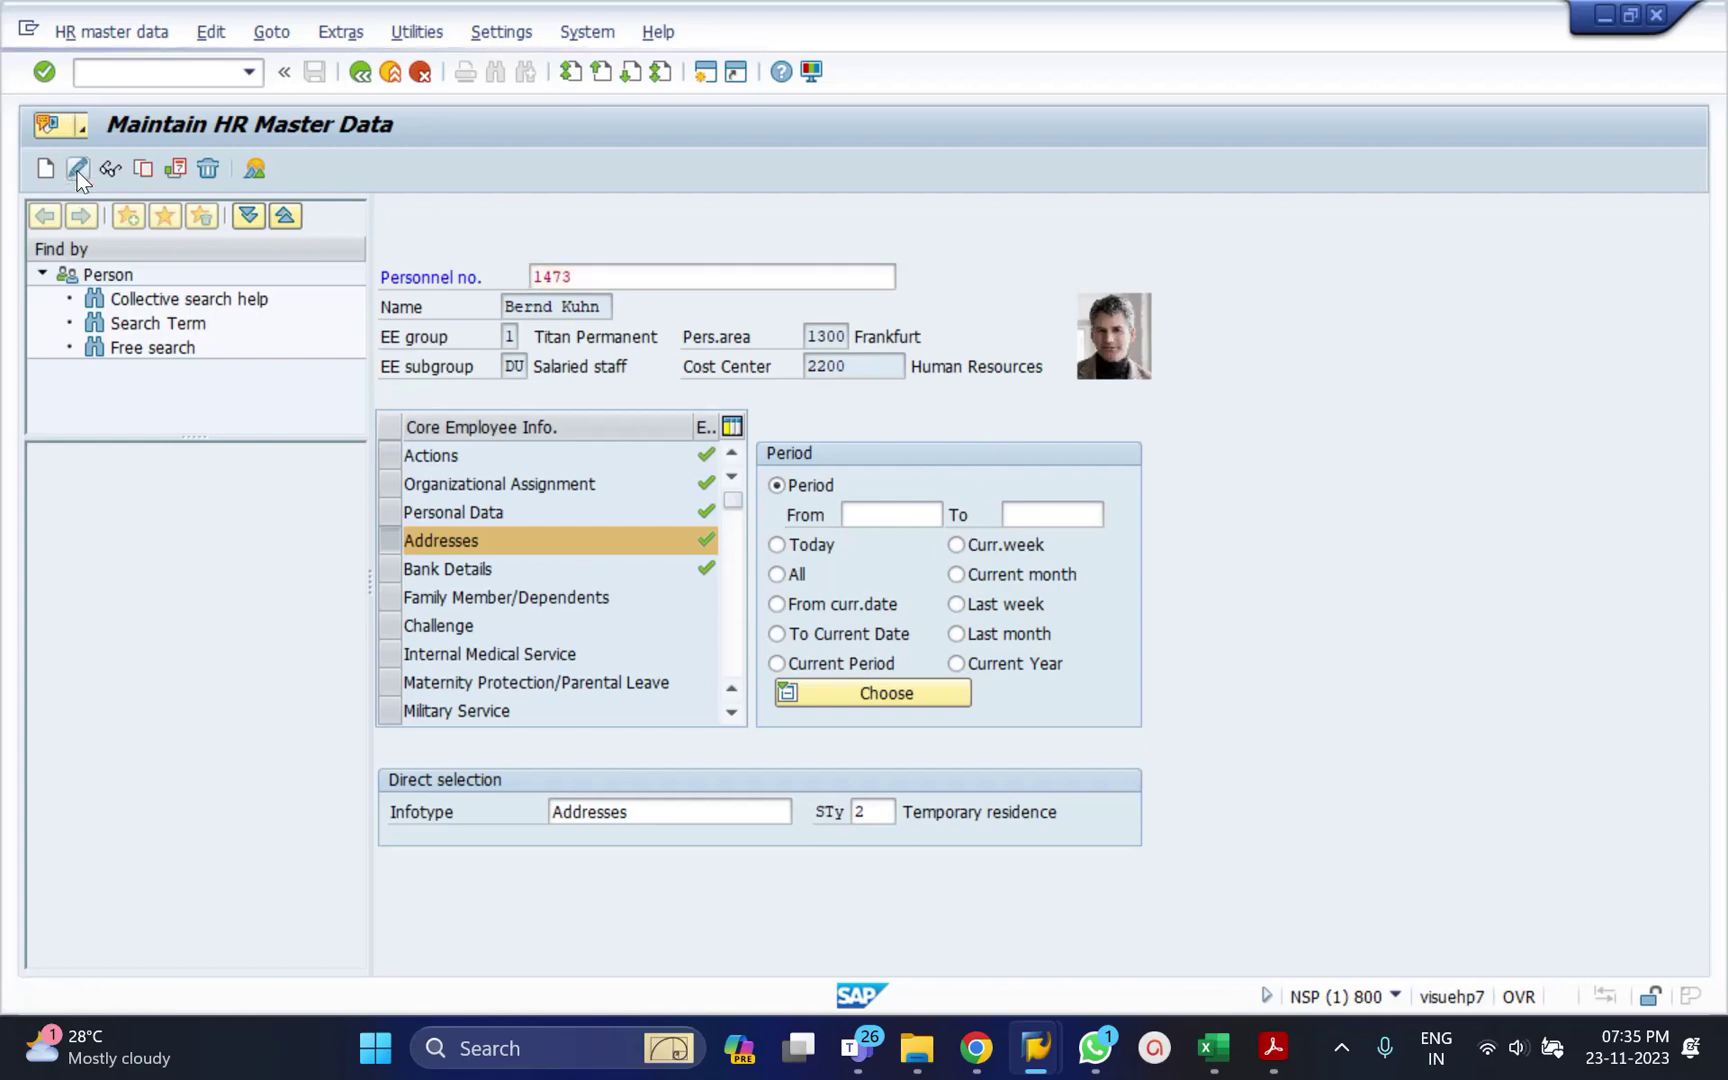
click(708, 314)
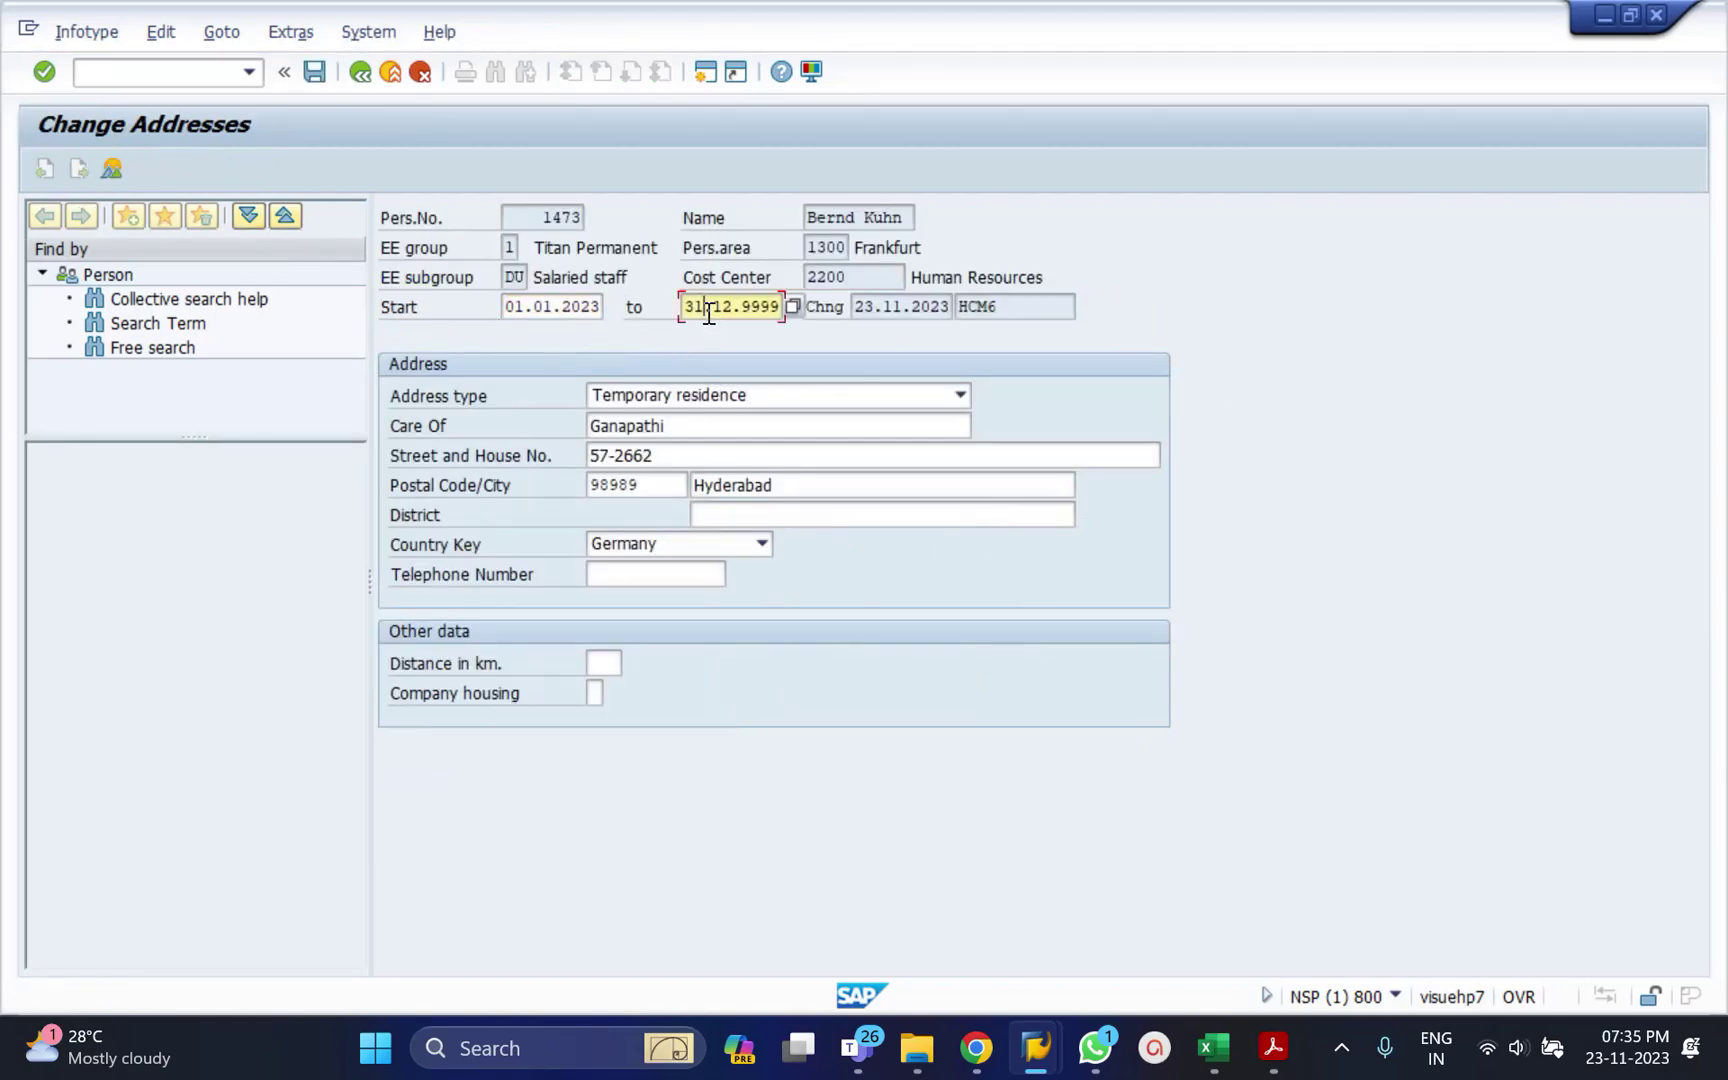
double_click(708, 314)
text(31)
key(BackSpace)
key(BackSpace)
text(31.12.2023)
key(Return)
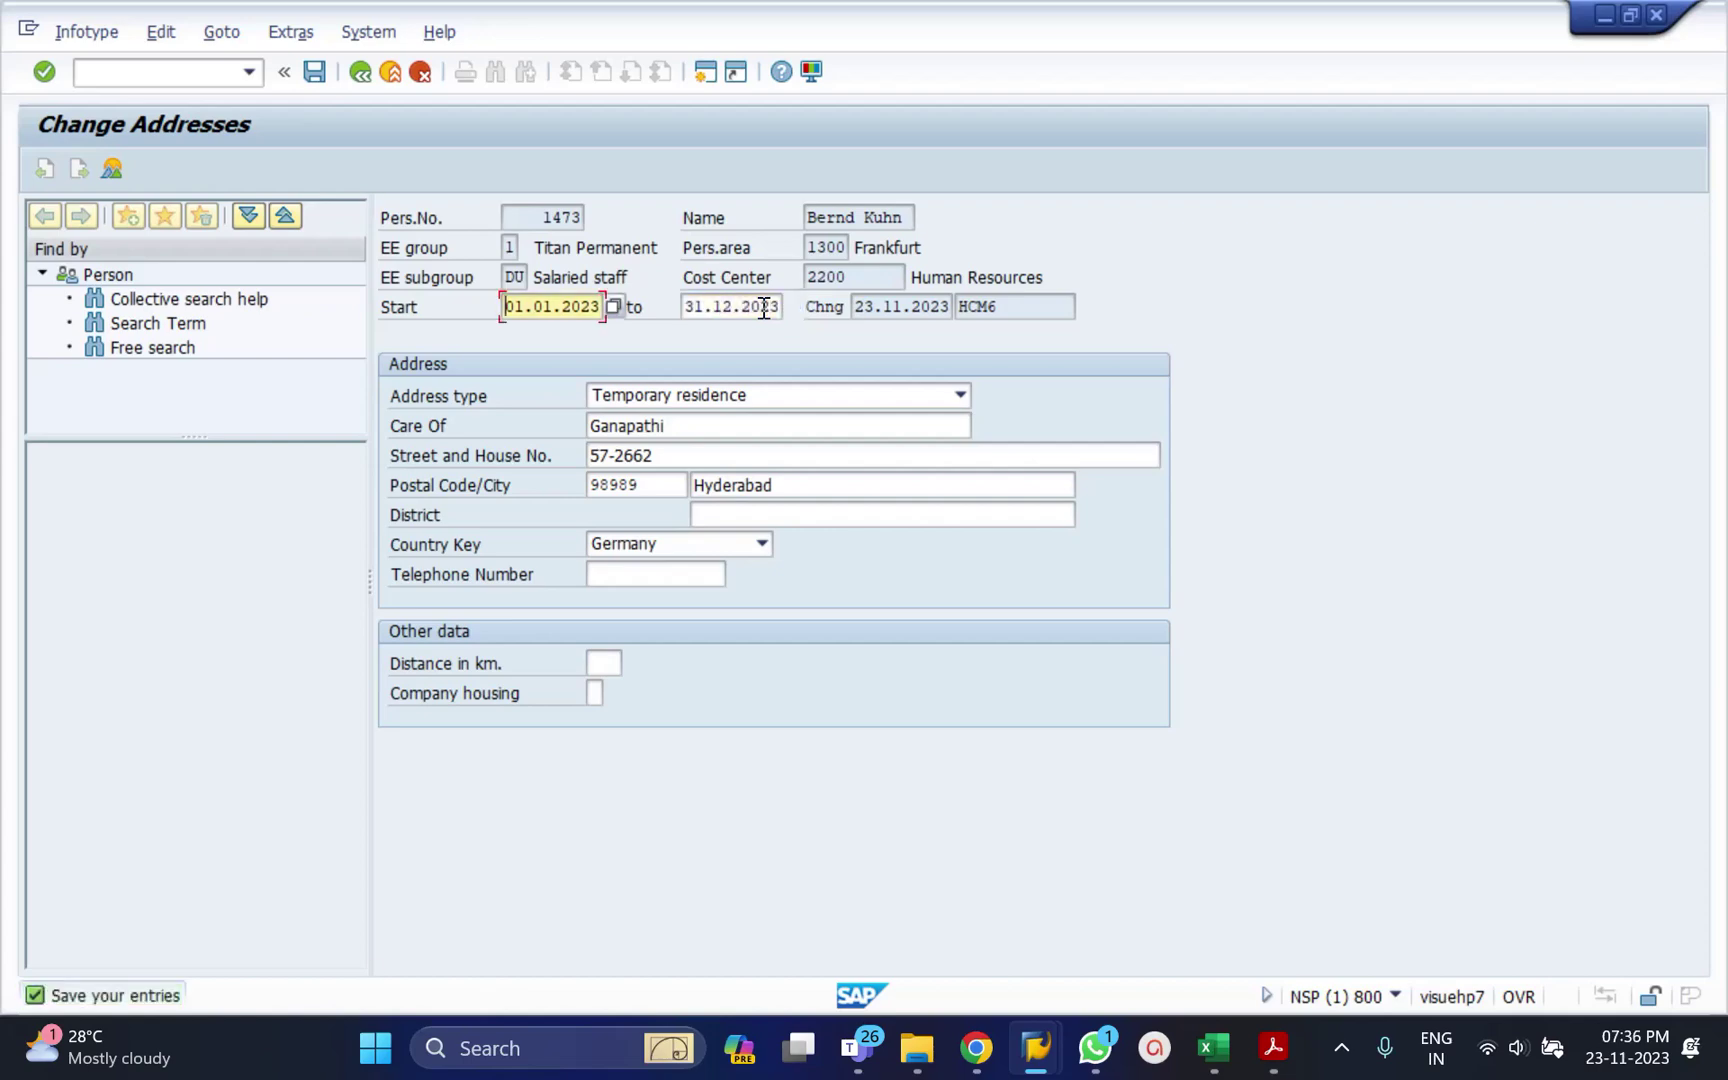
key(ctrl+s)
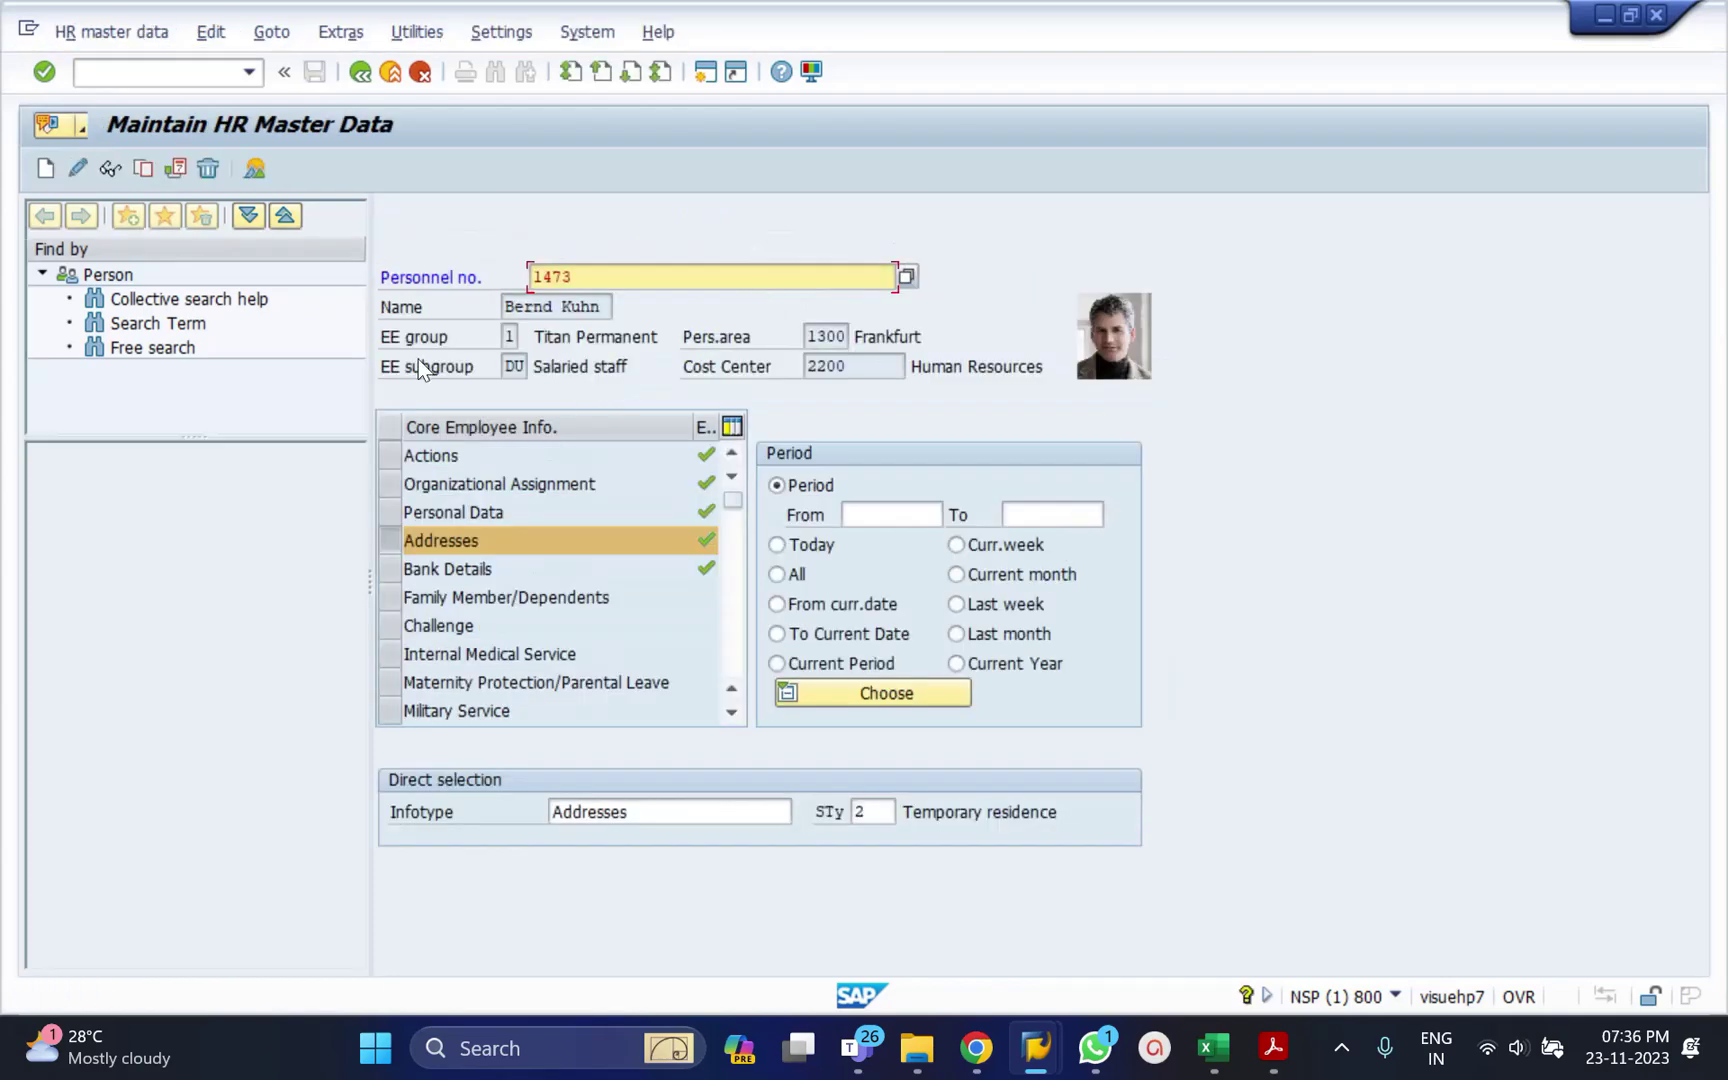
click(99, 170)
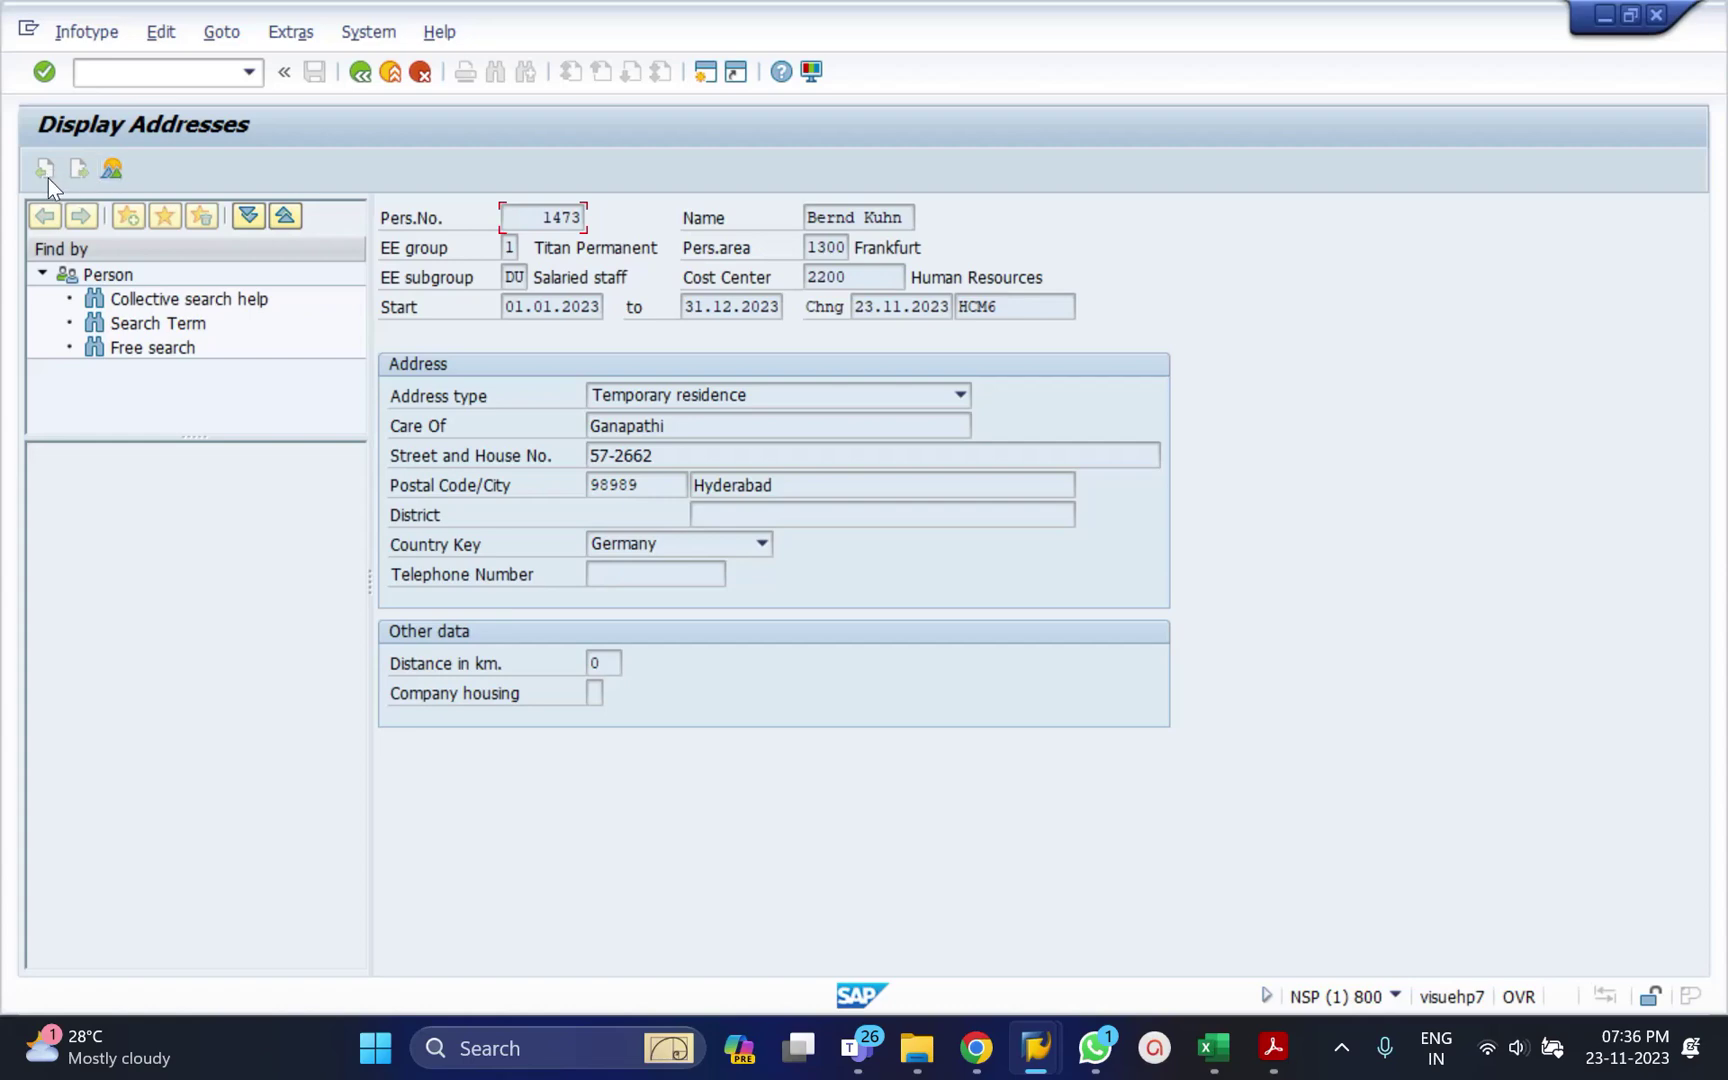
click(357, 75)
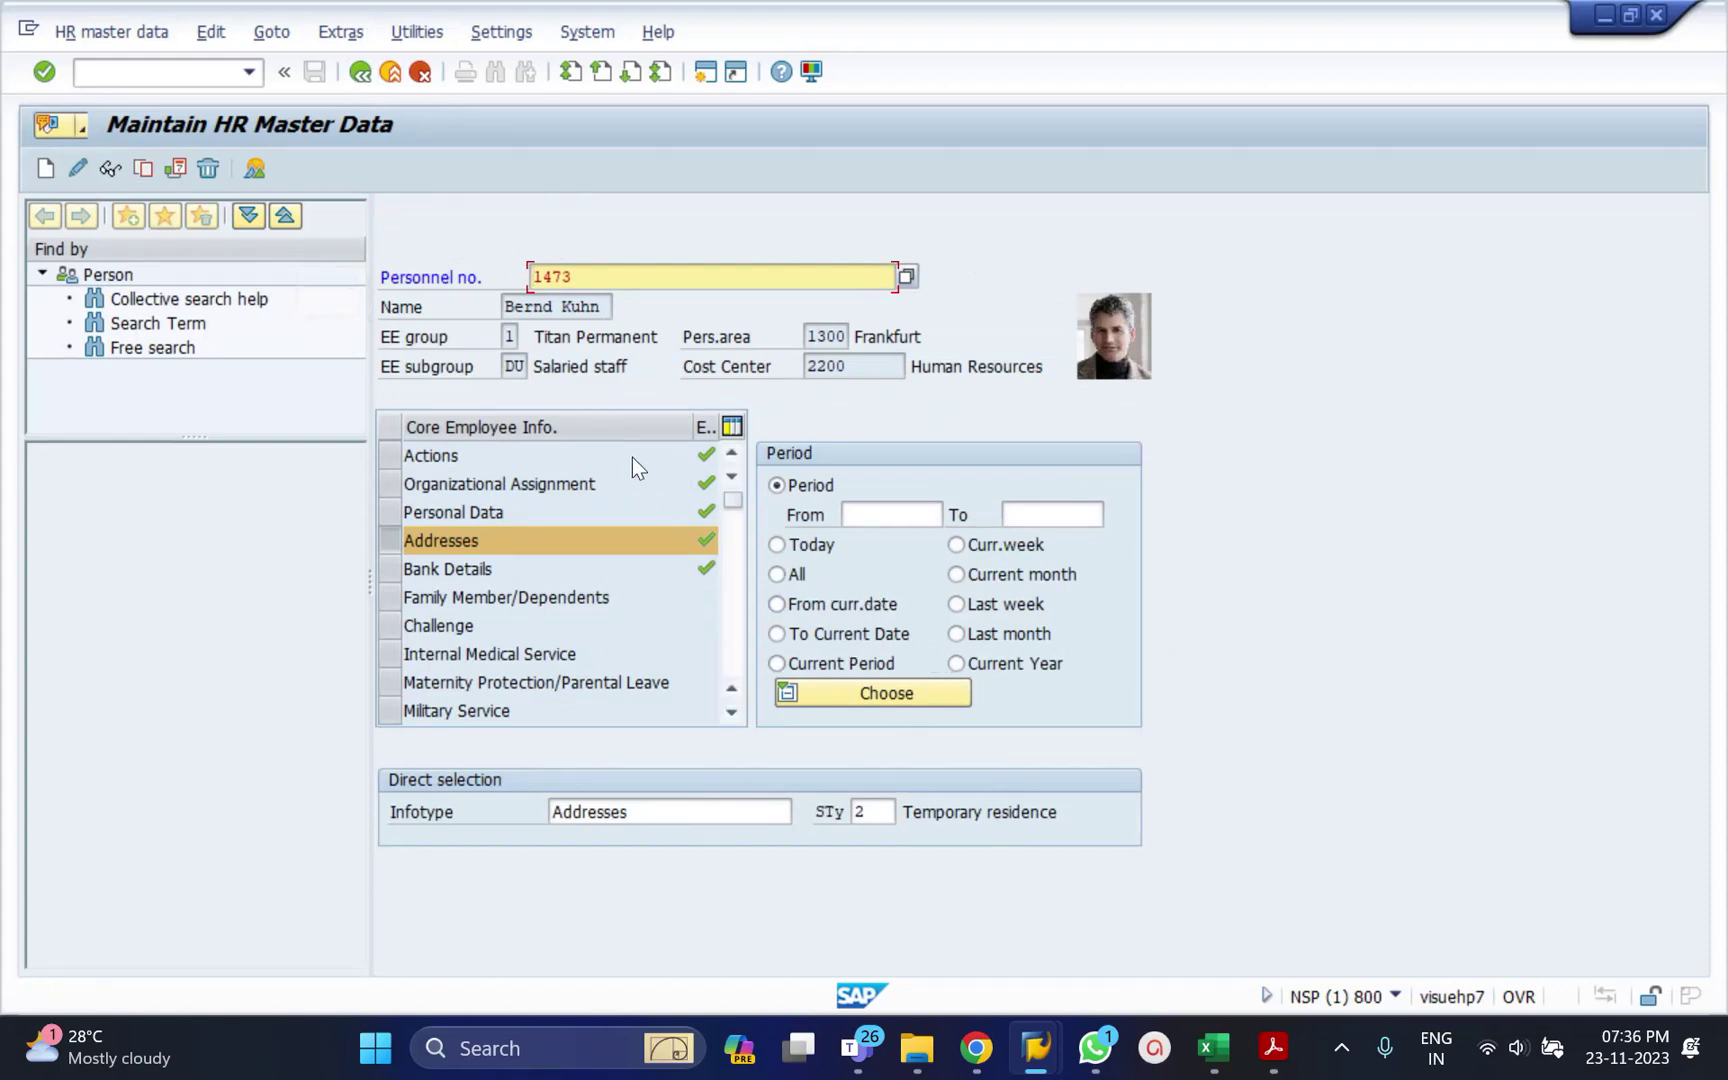
click(77, 166)
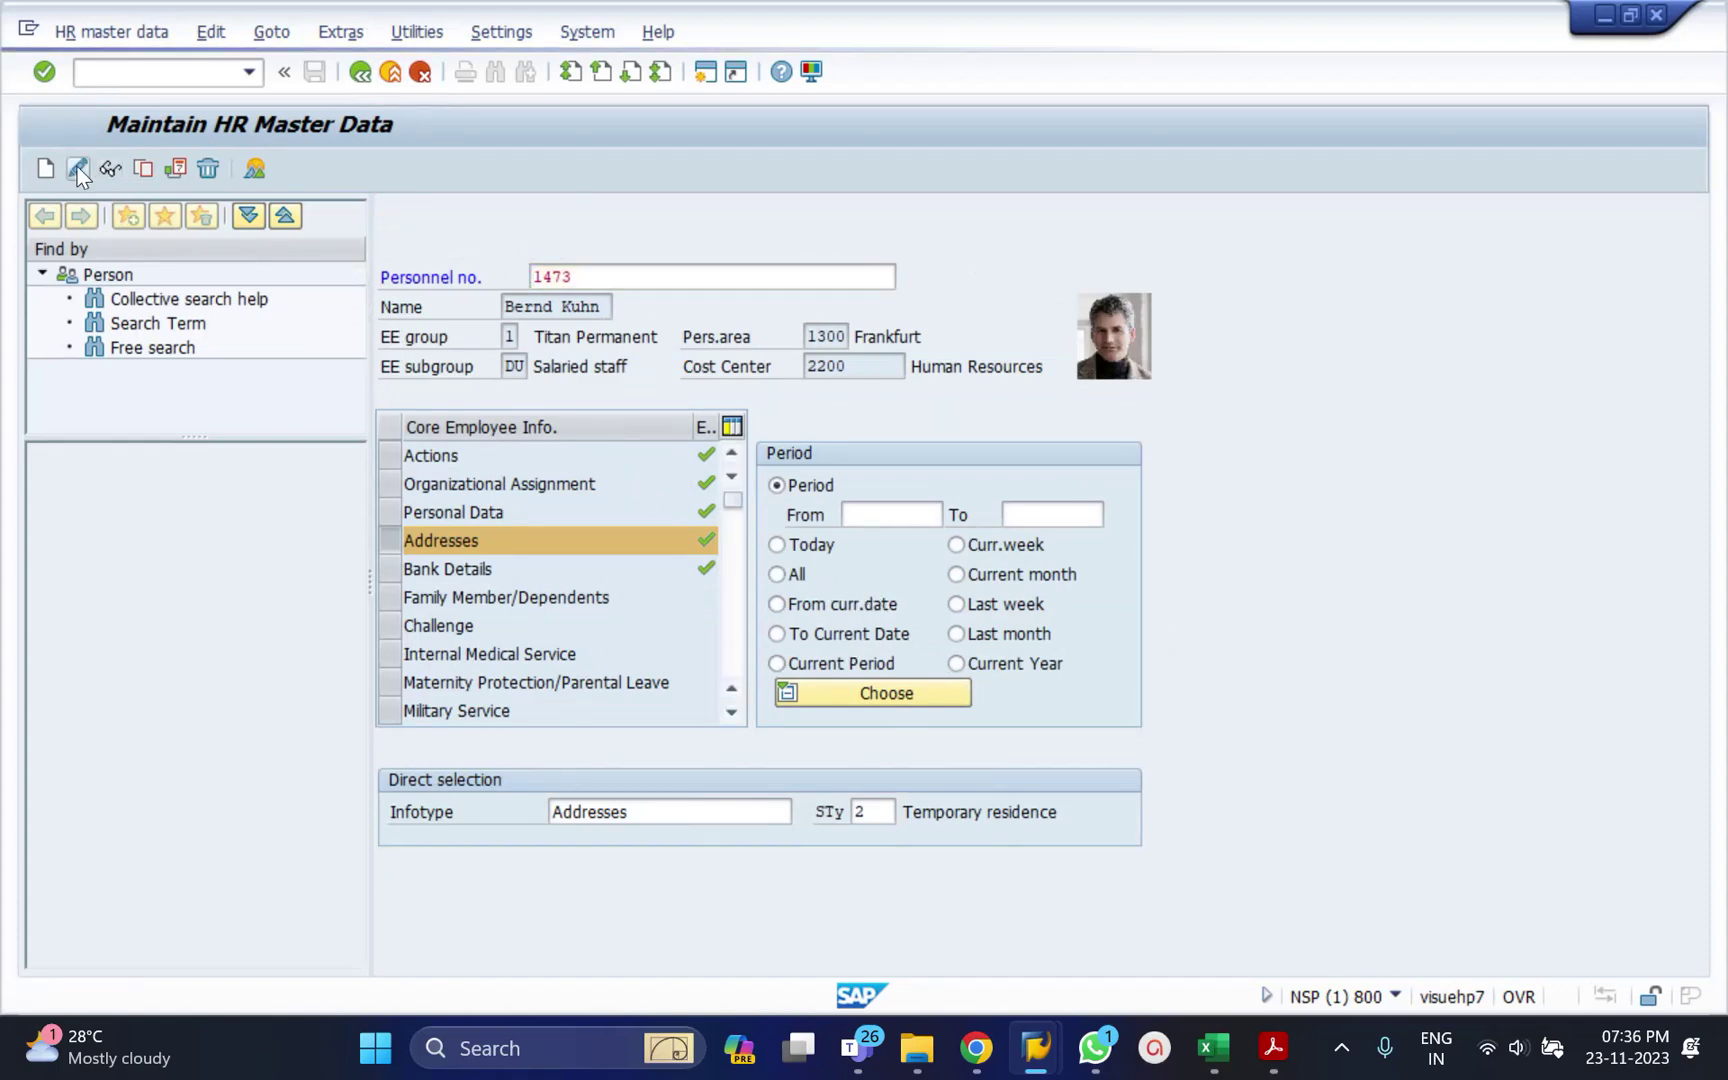
Reset the address end date to 31.12.9999 and save the record.
click(727, 306)
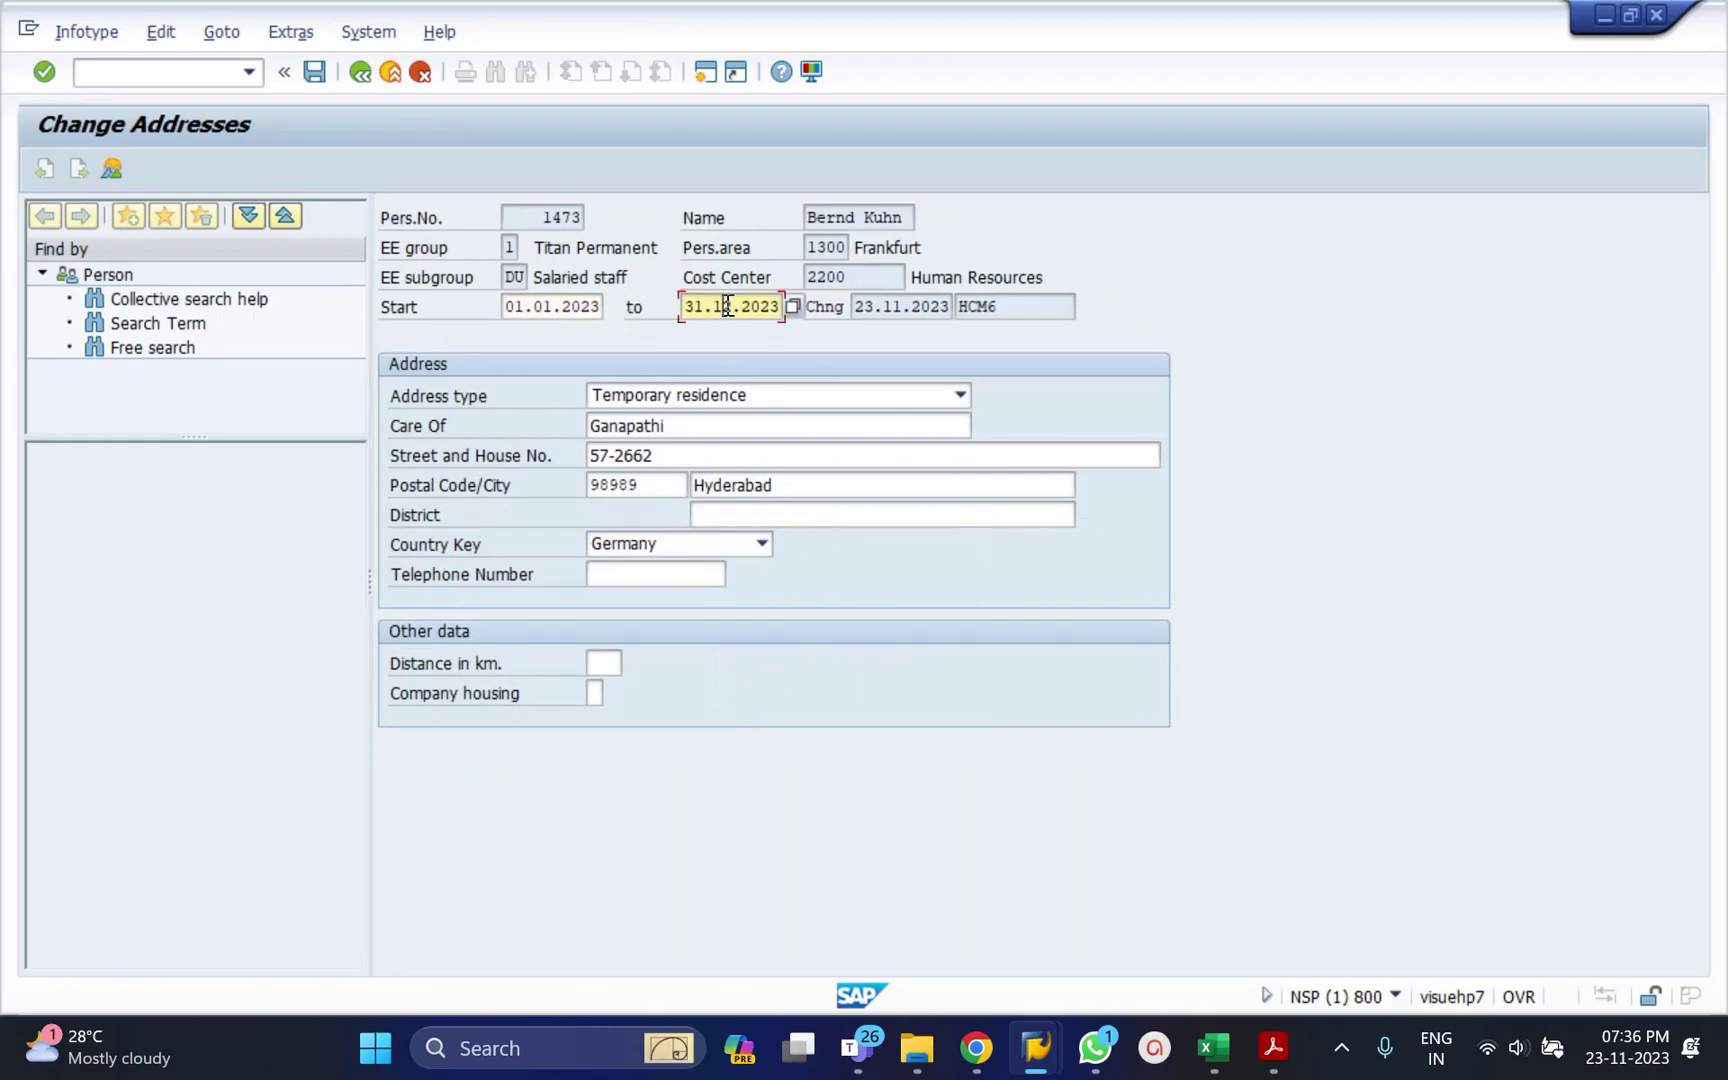
double_click(727, 306)
text(31)
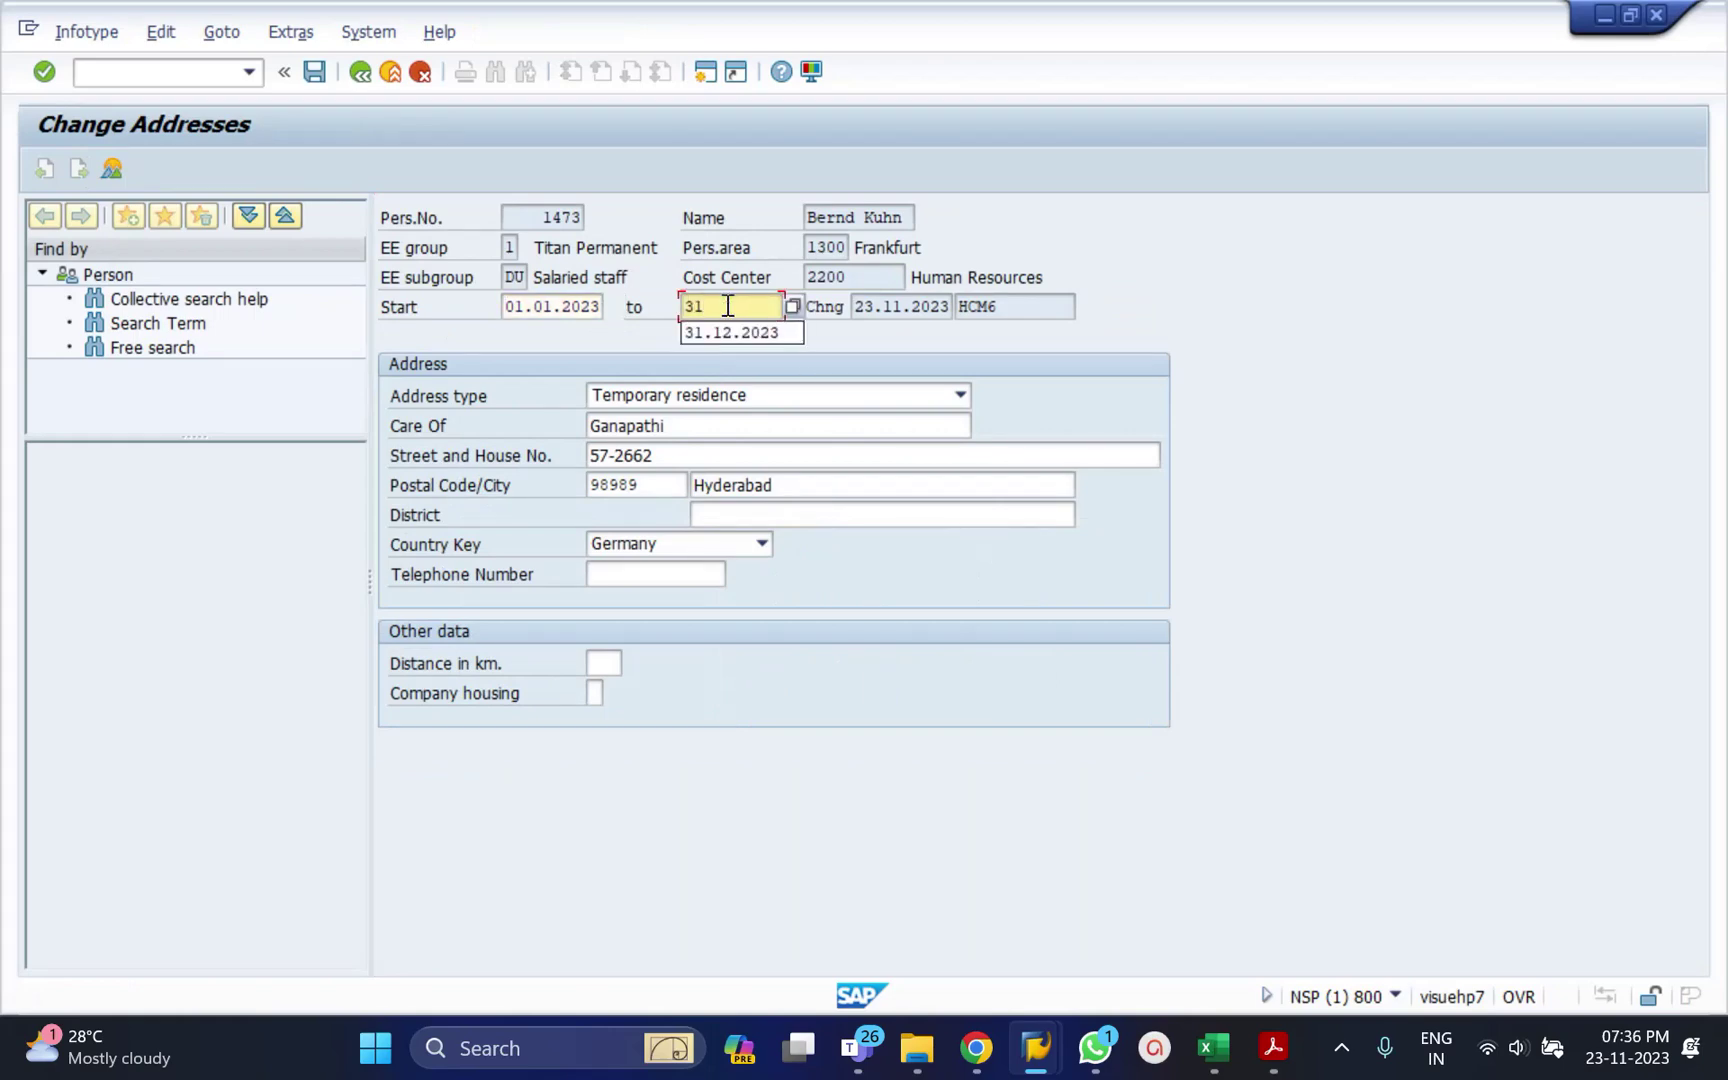
text(129999)
key(Return)
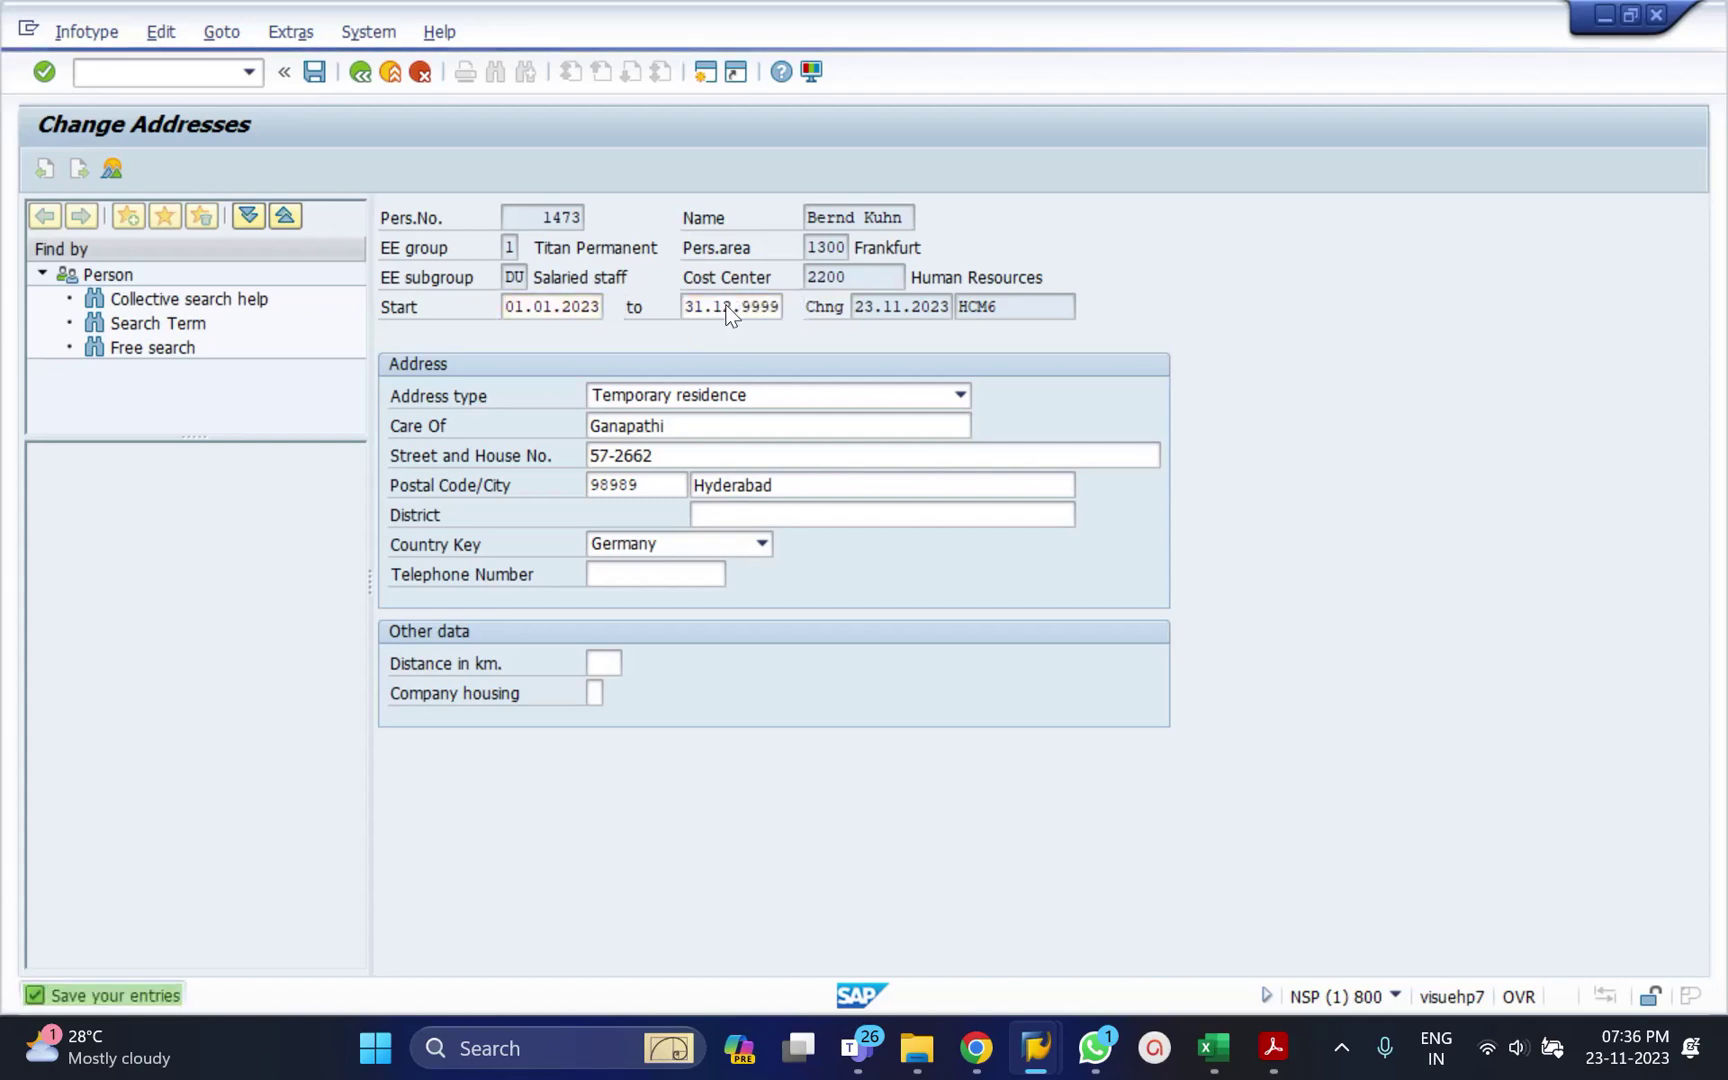
key(ctrl+s)
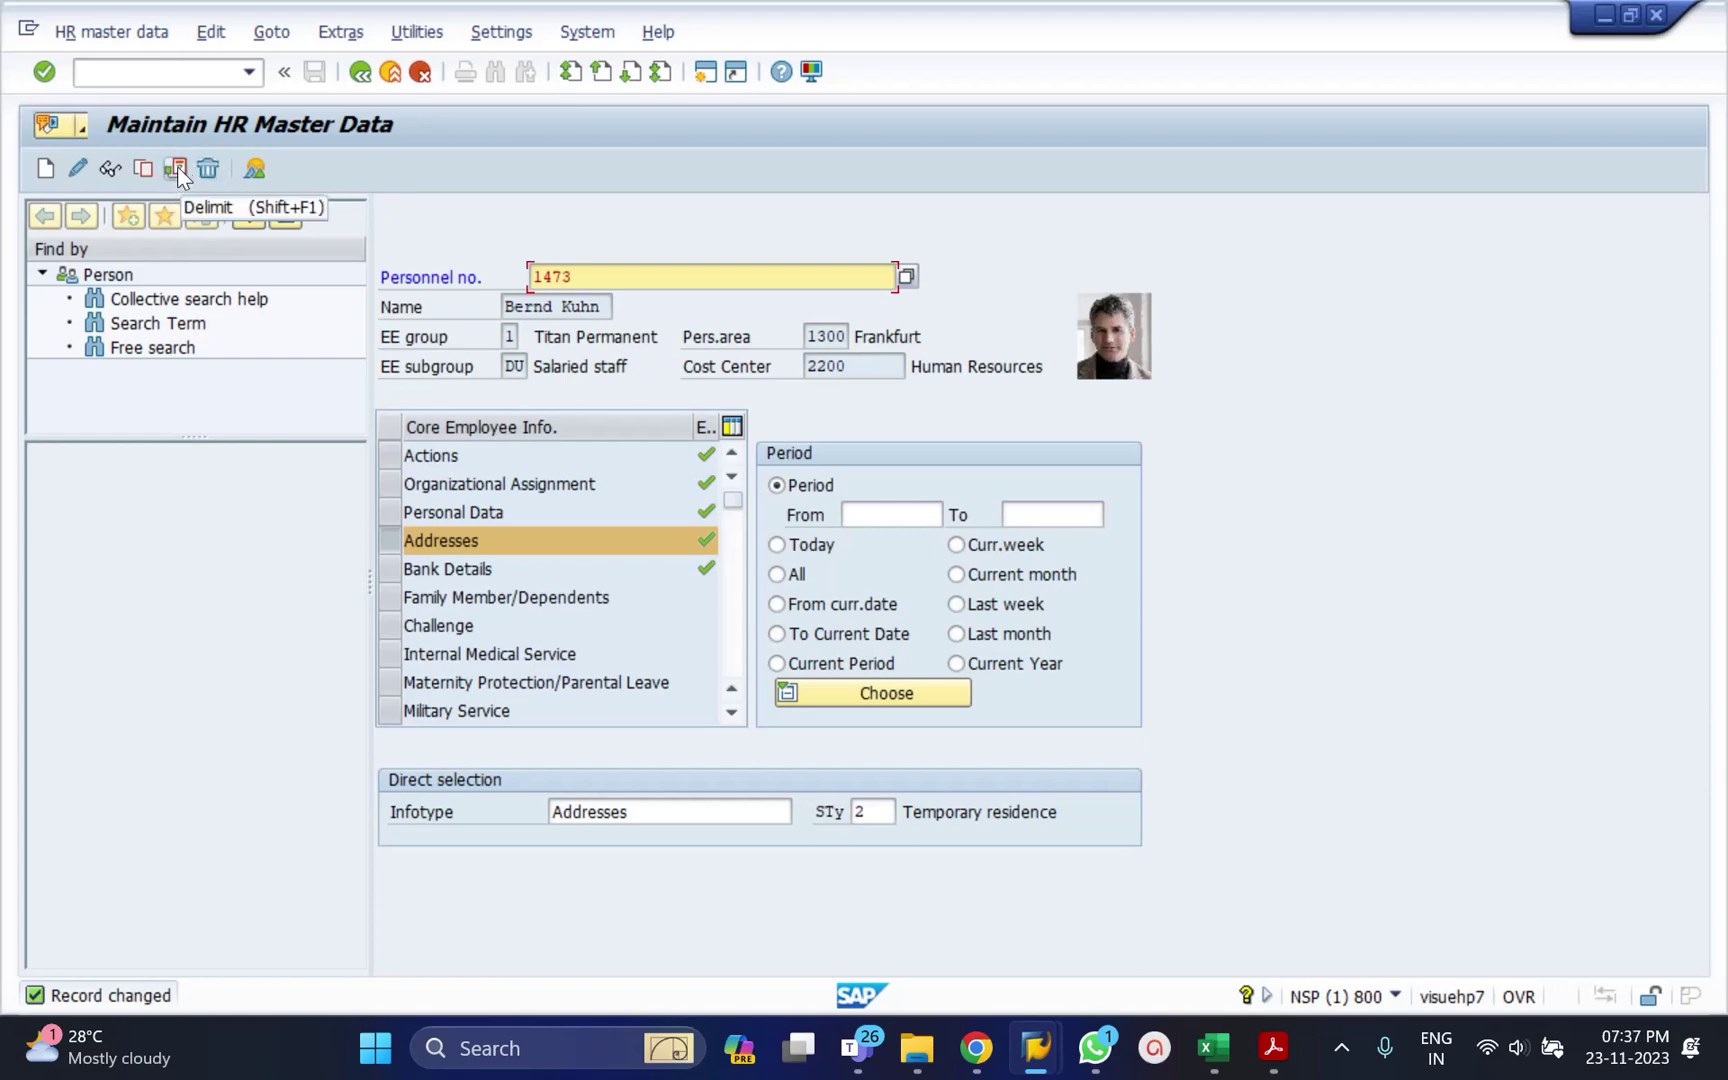
Delimit the Temporary residence address row with delimit date 01.01.2024.
click(176, 169)
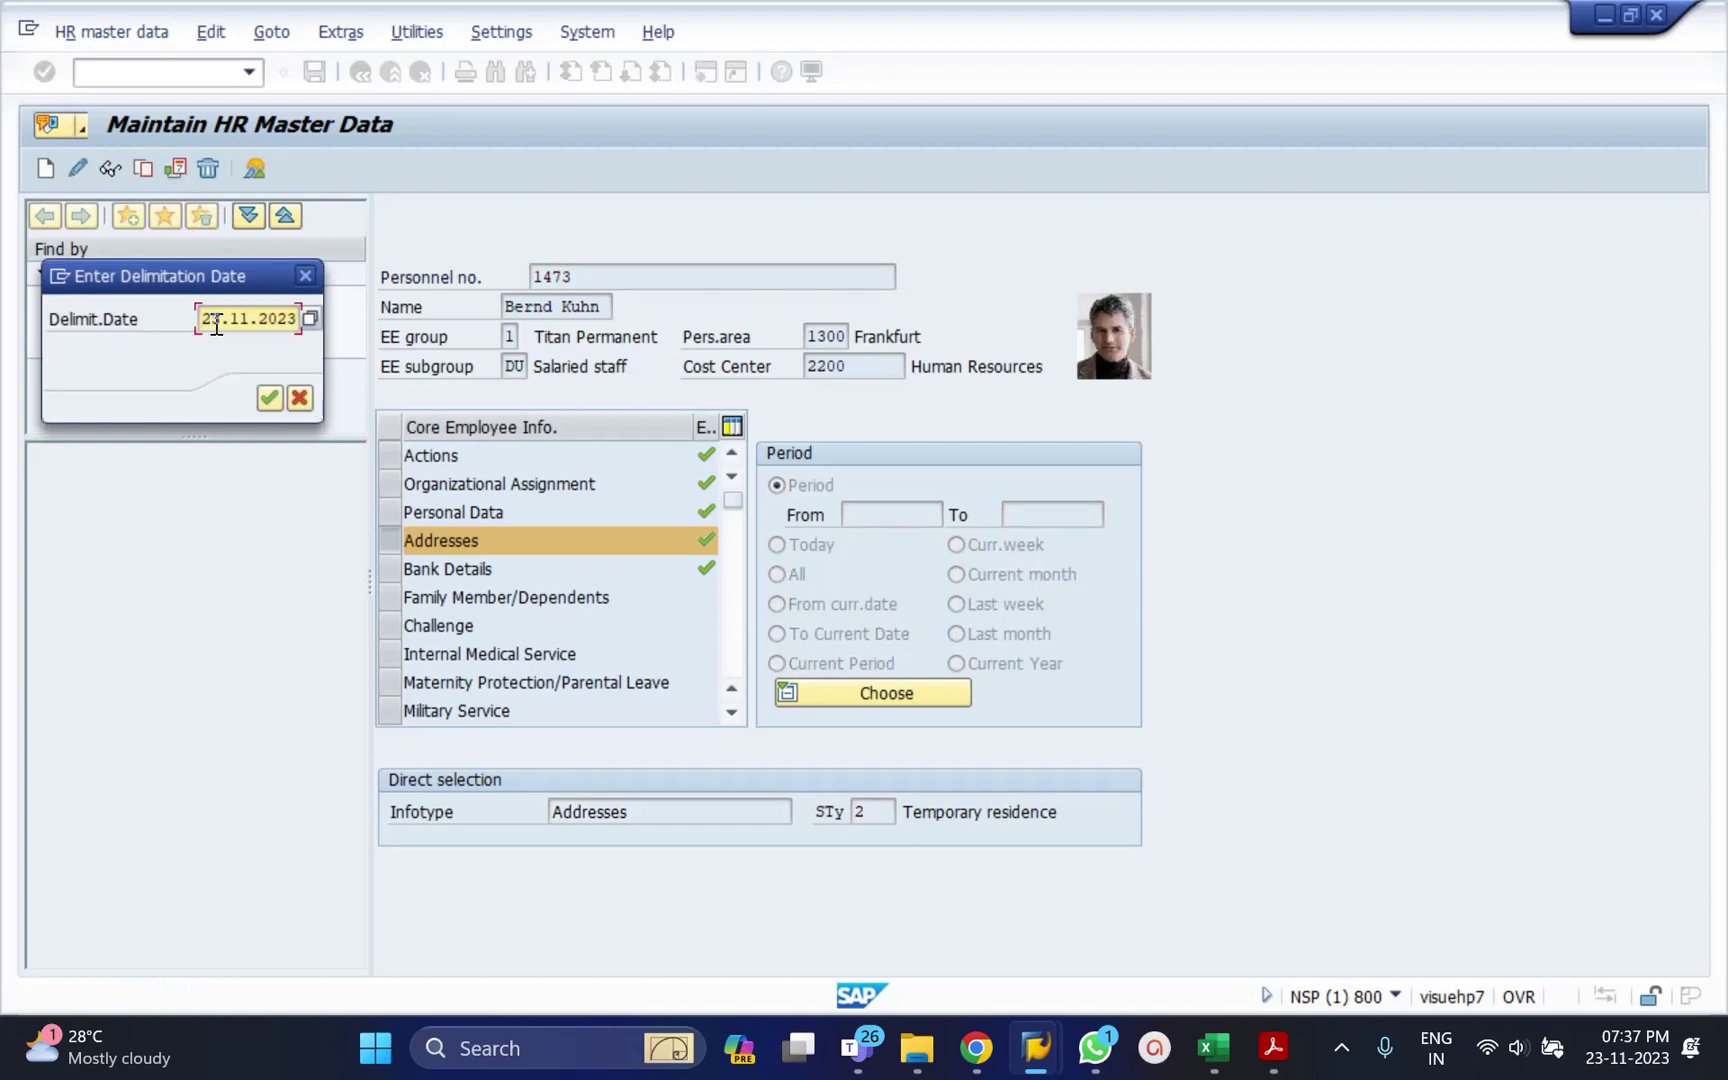
double_click(216, 326)
text(01.)
text(01.202)
text(4)
key(Return)
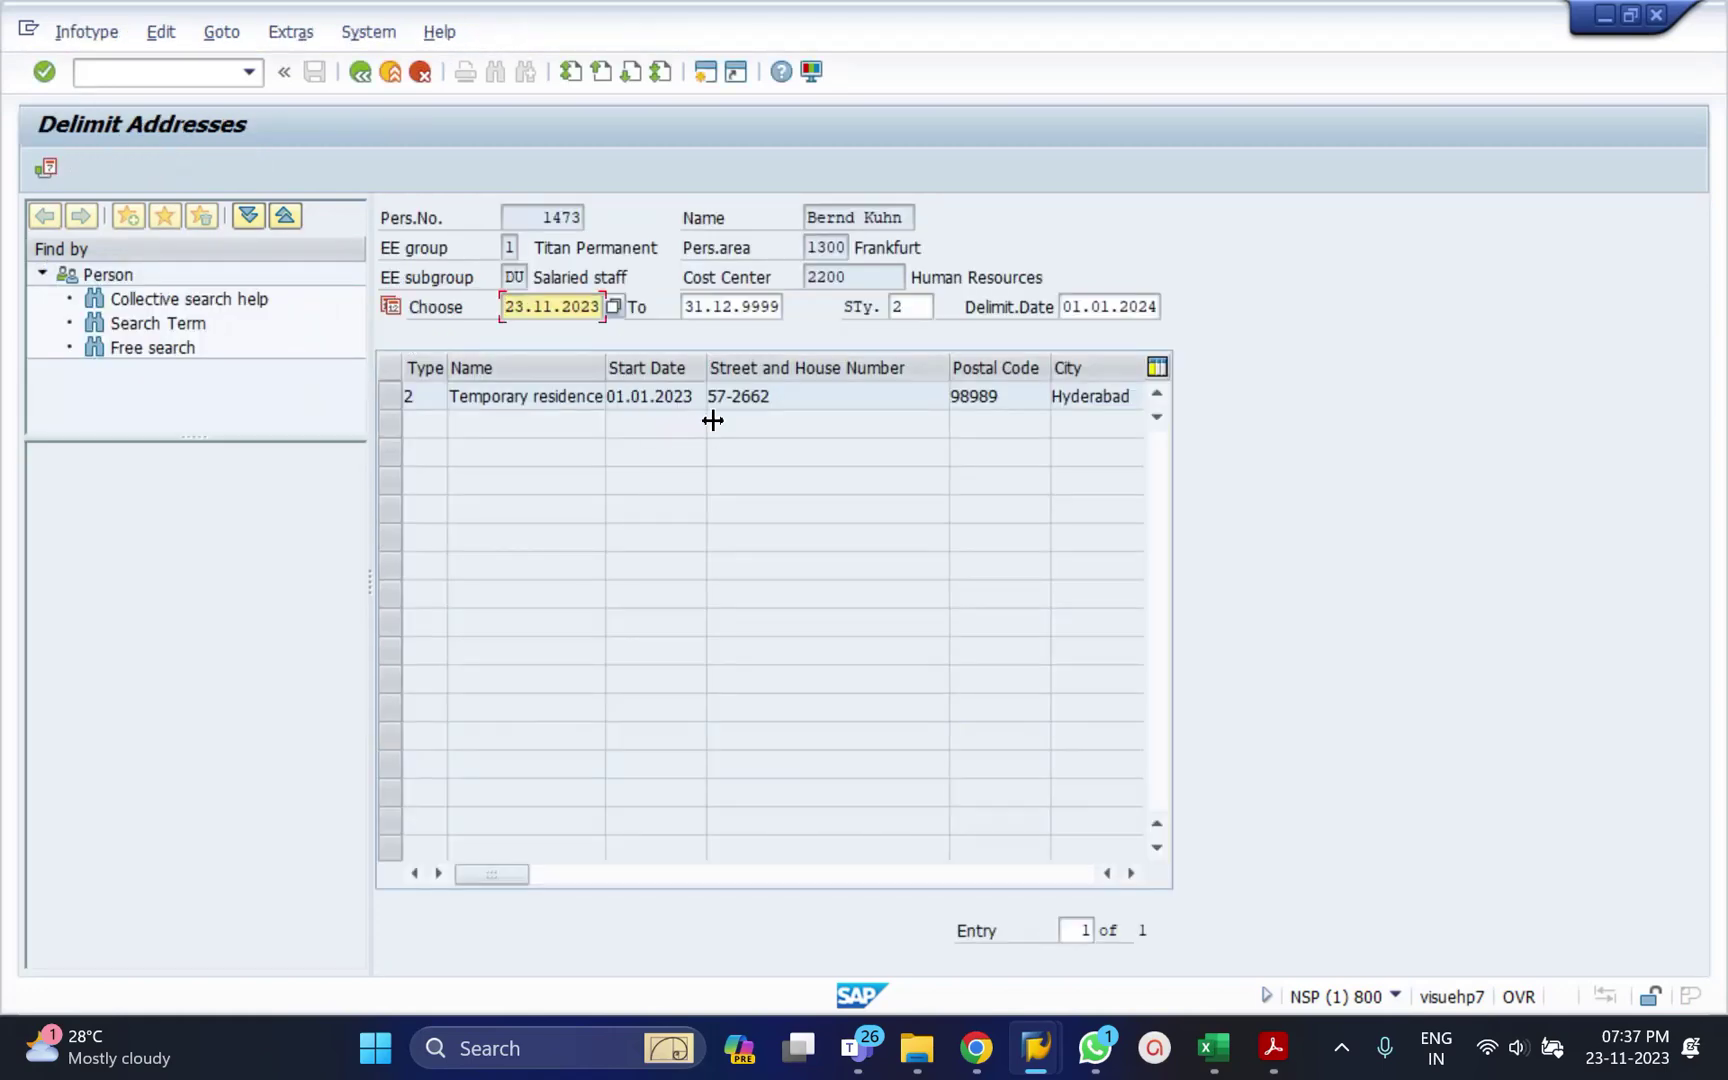
click(396, 396)
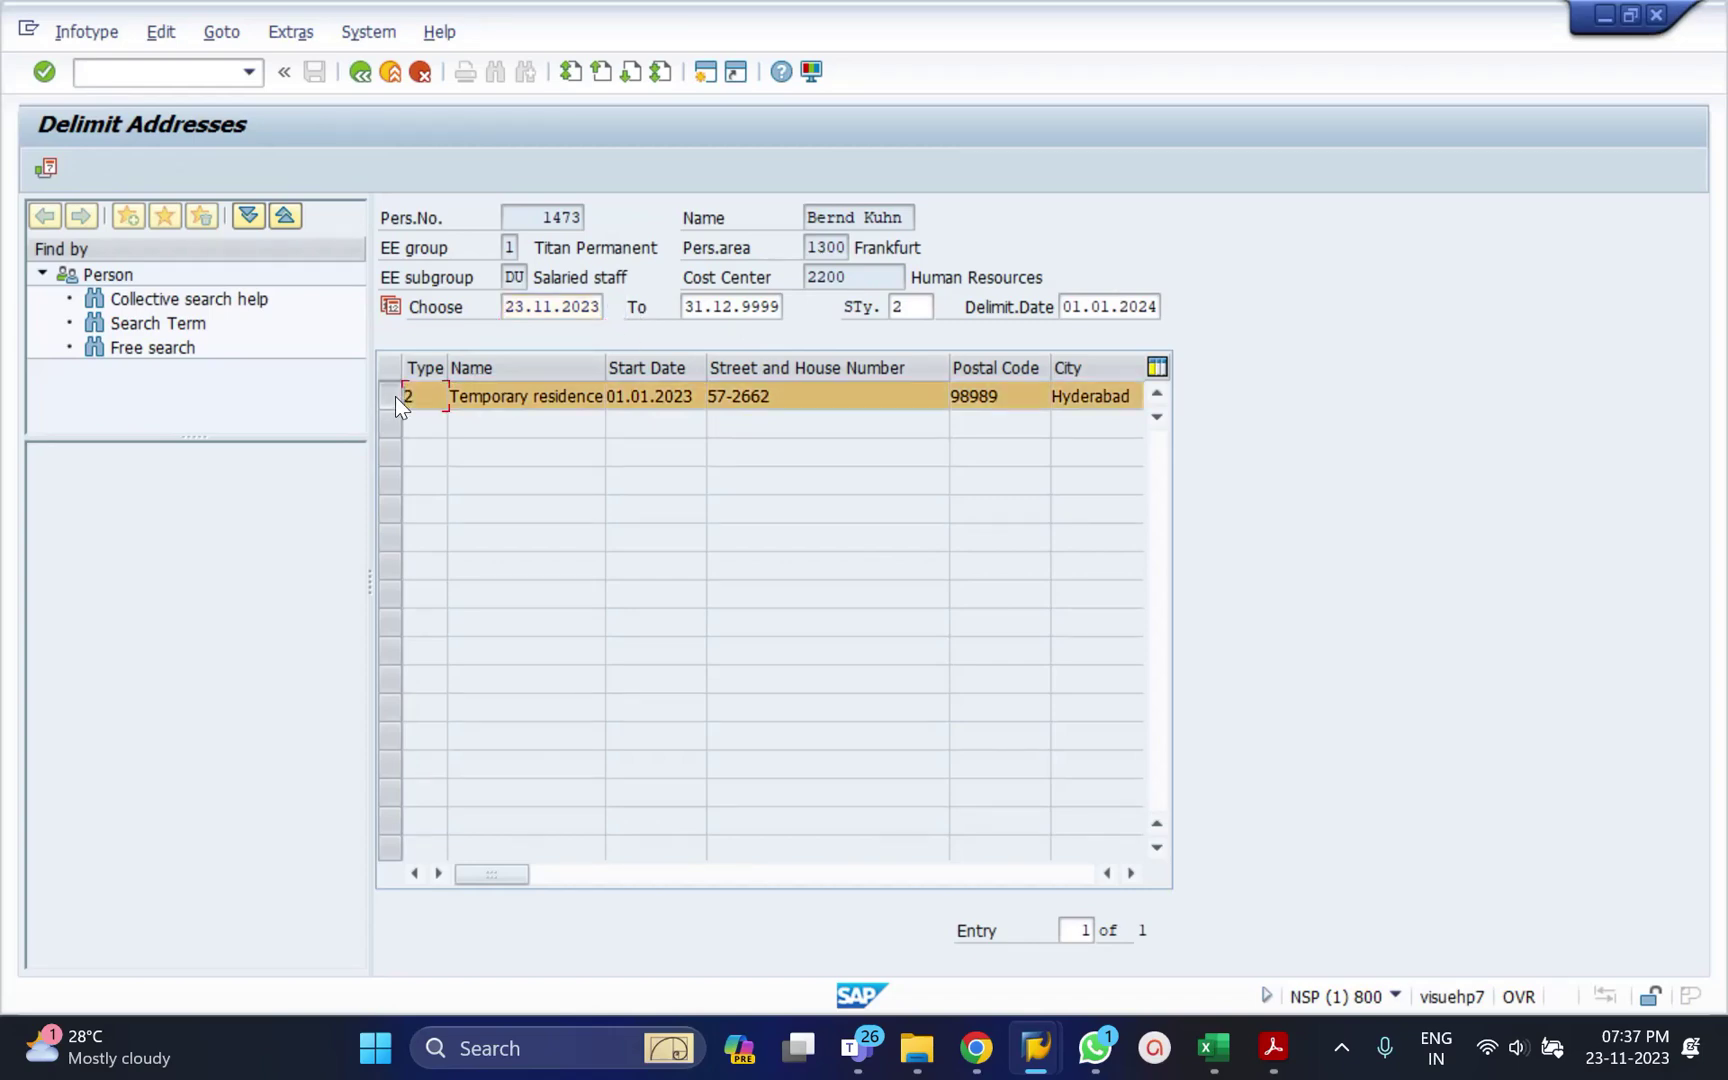
click(40, 169)
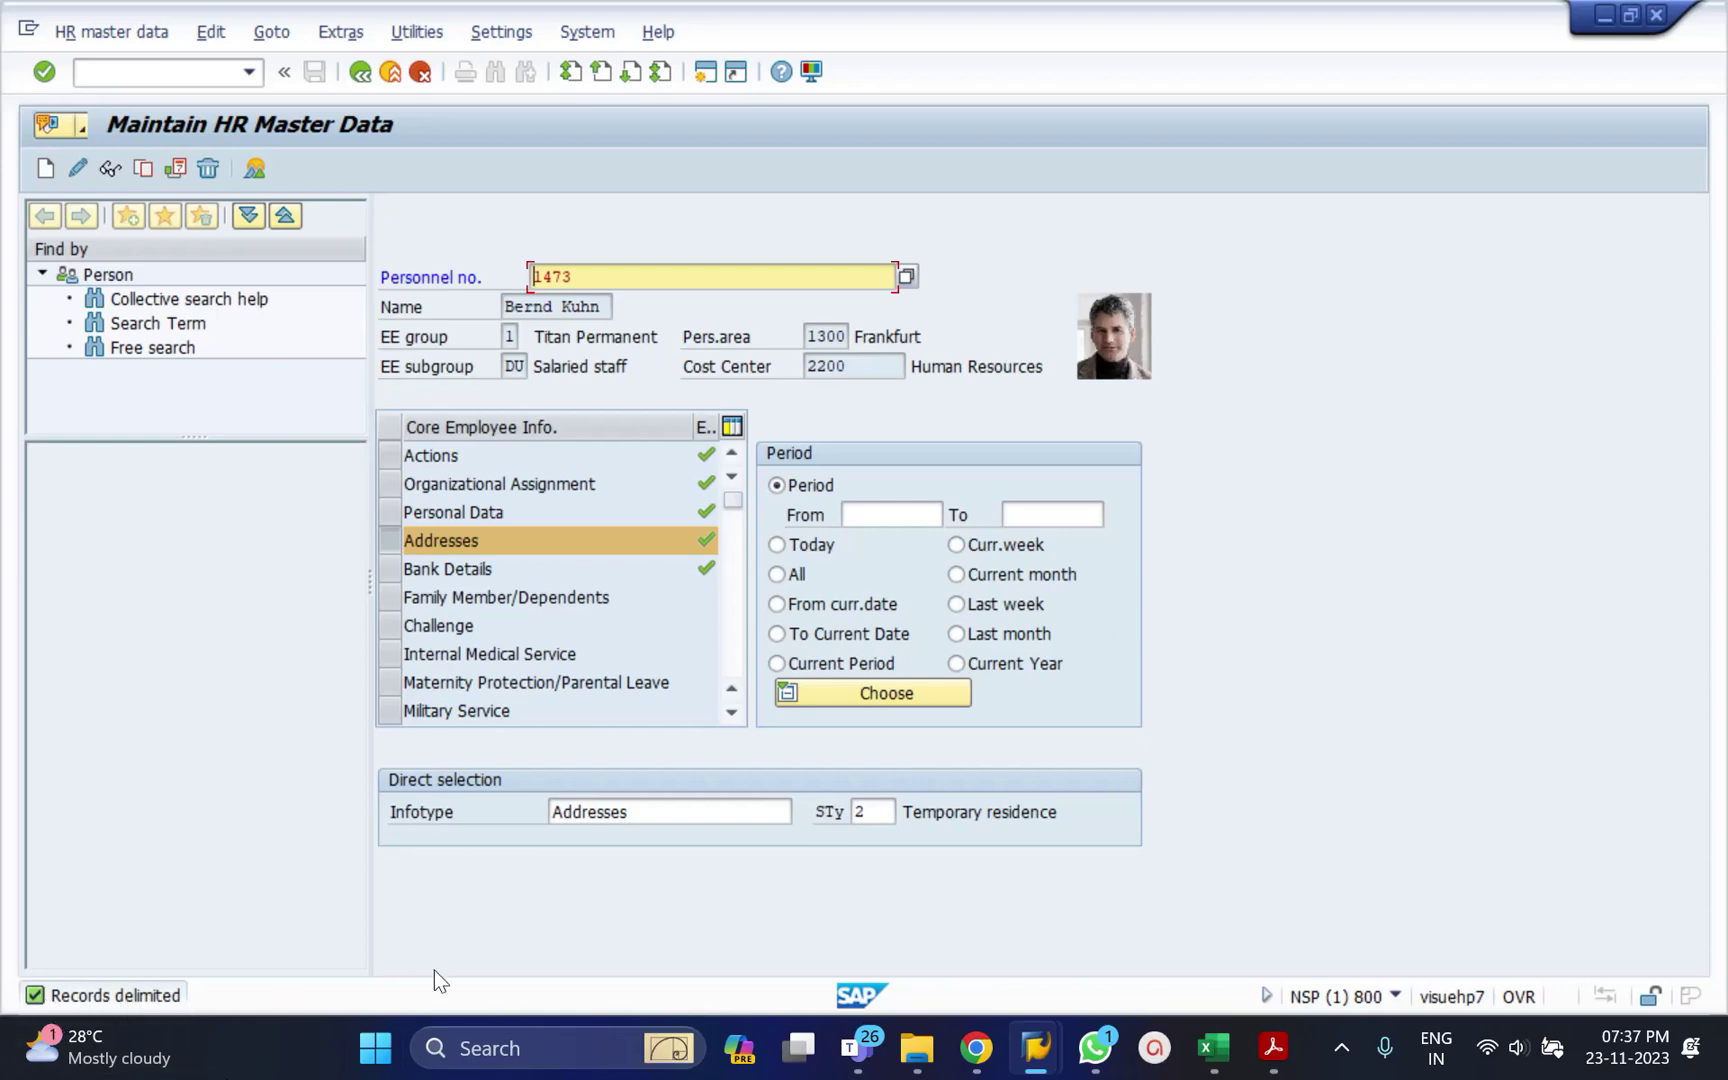
click(109, 165)
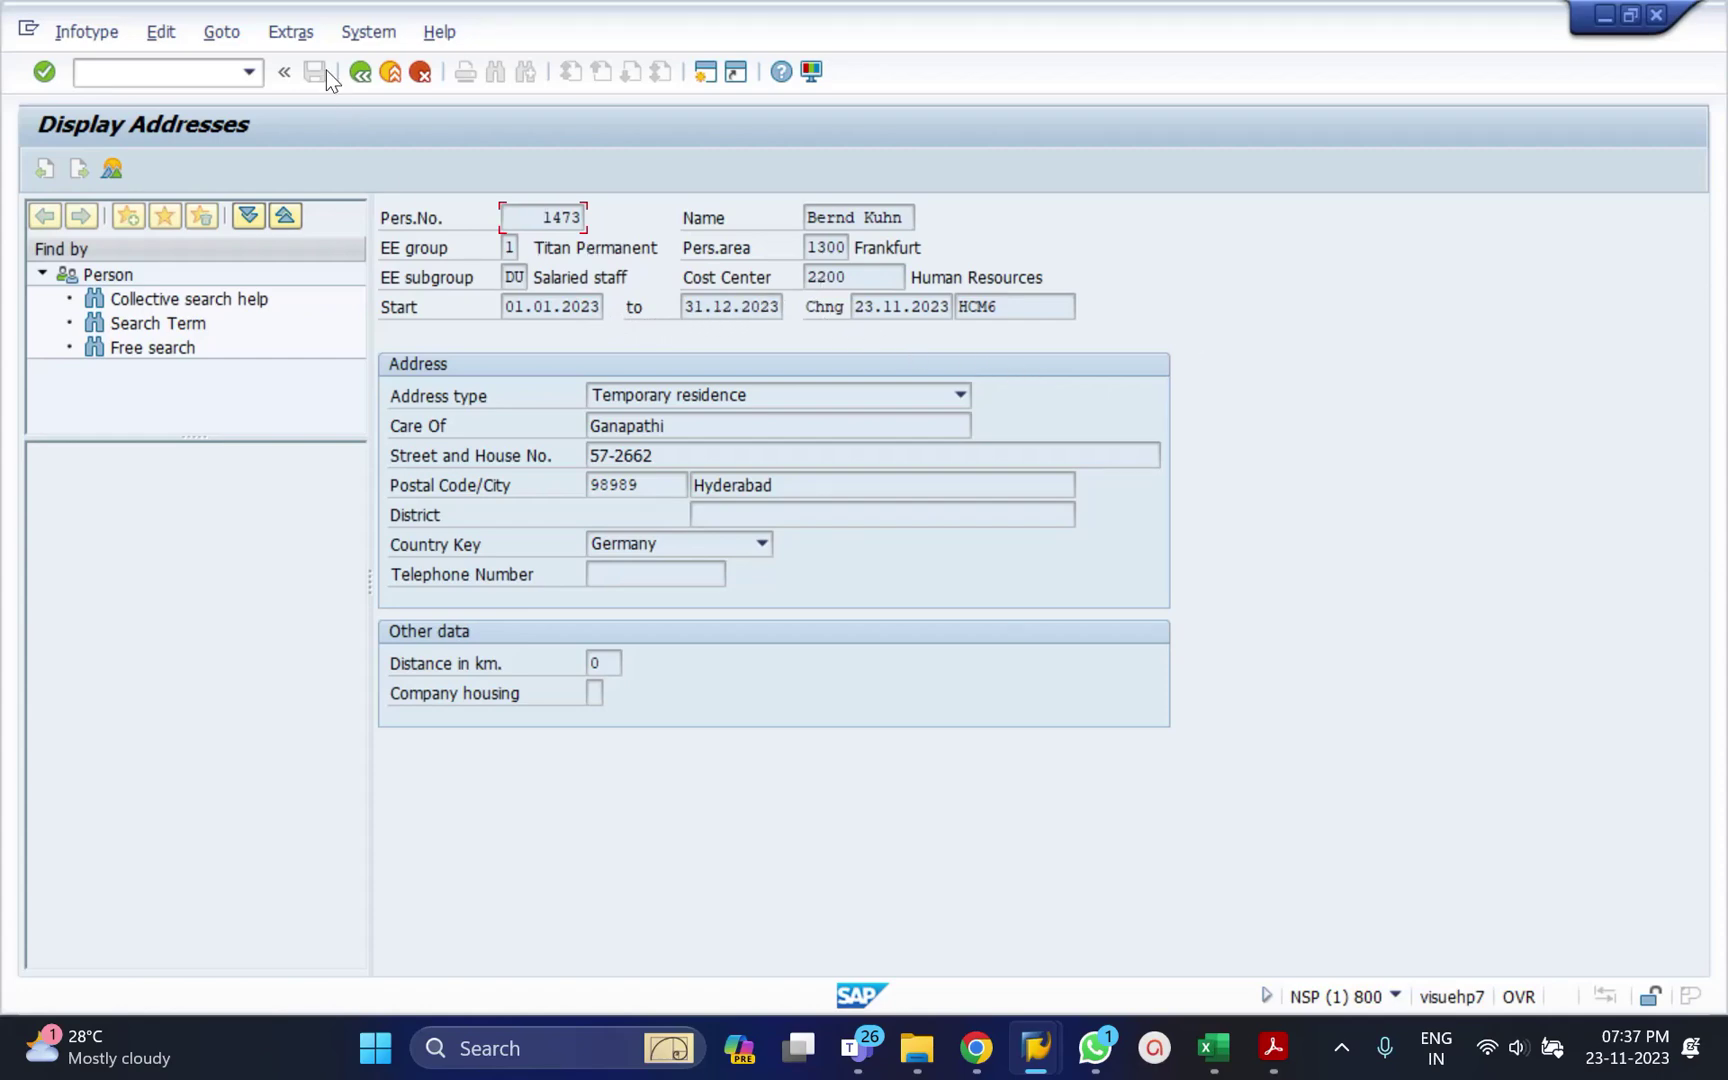
click(358, 72)
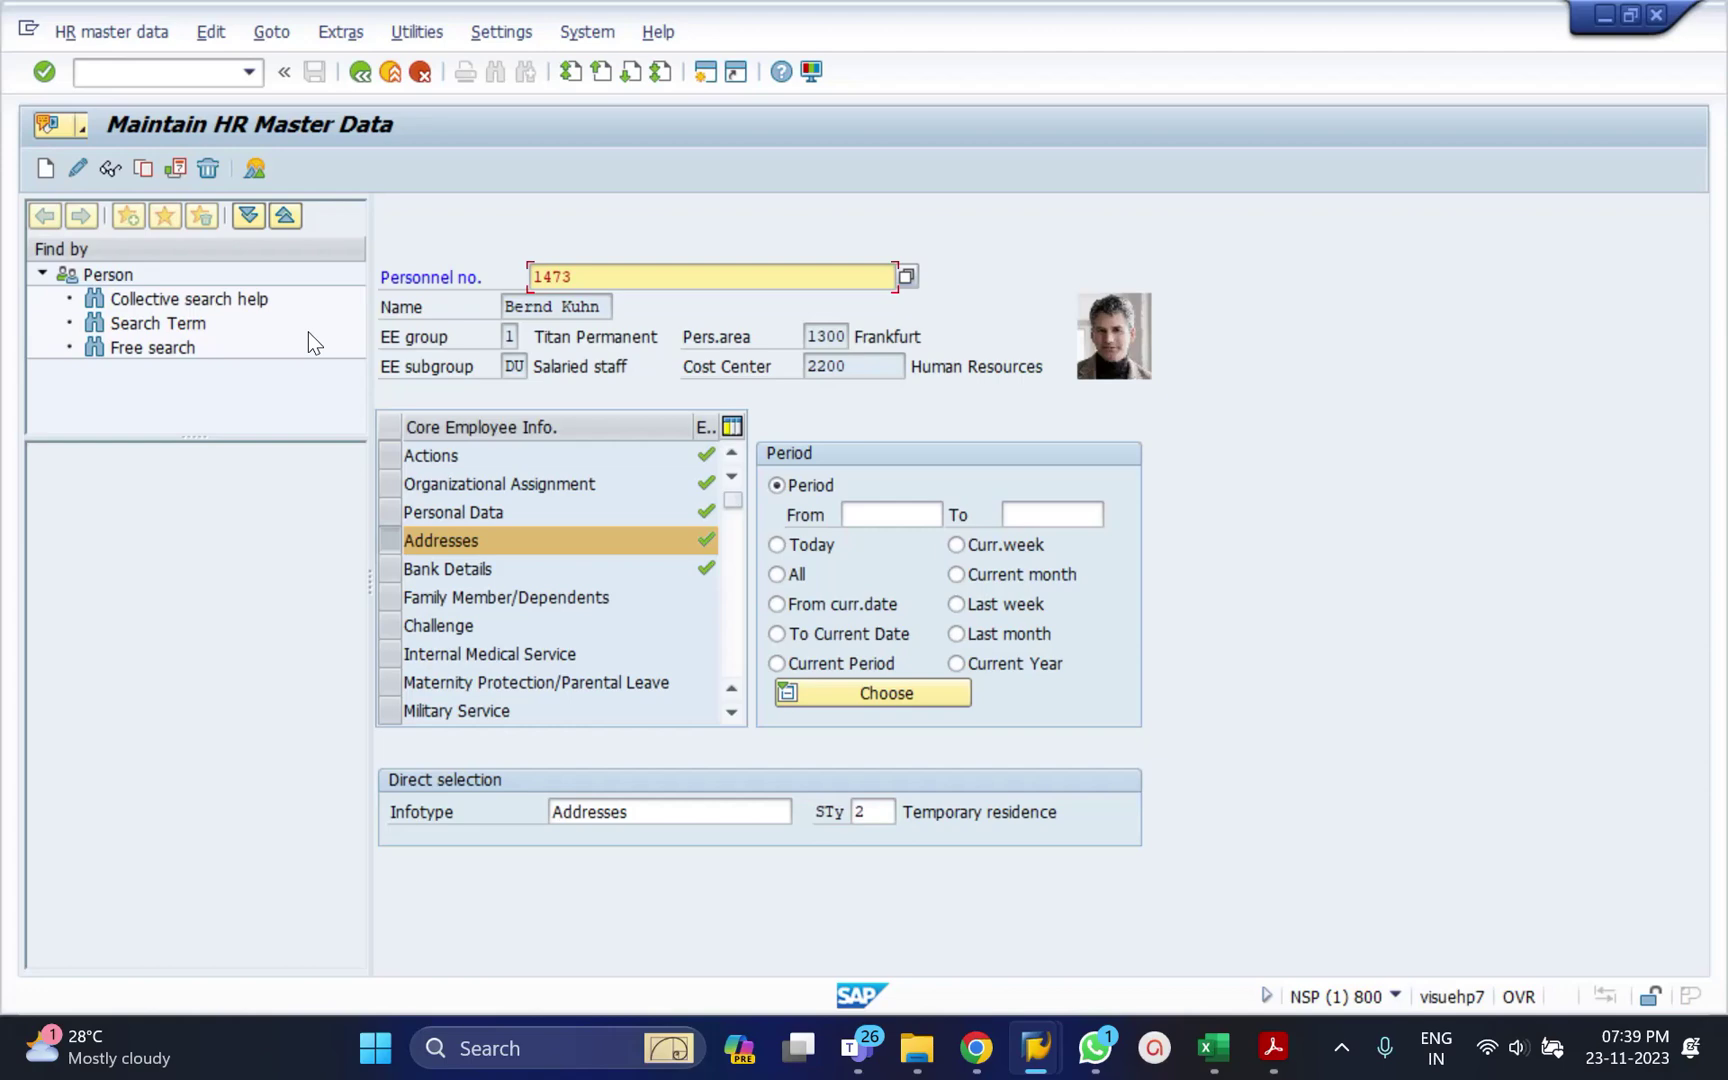
Open the address for change and overwrite its end date with 31.12.2024.
click(77, 168)
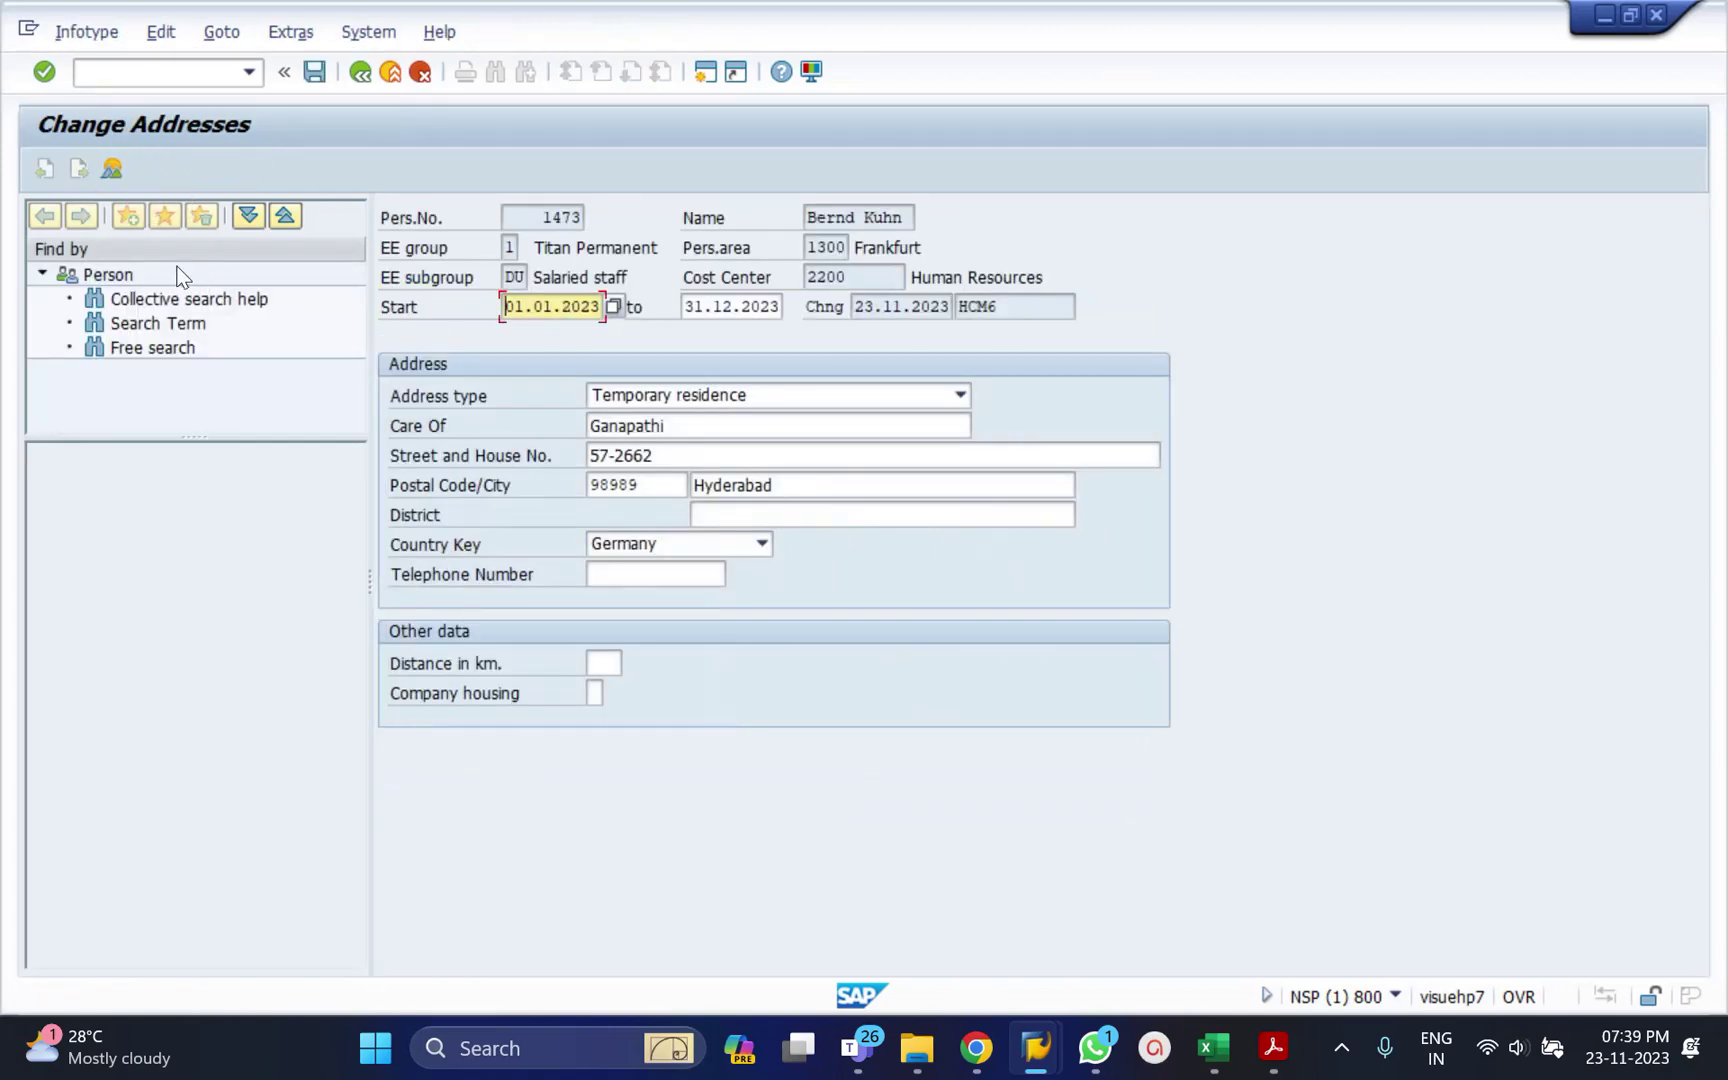
click(706, 310)
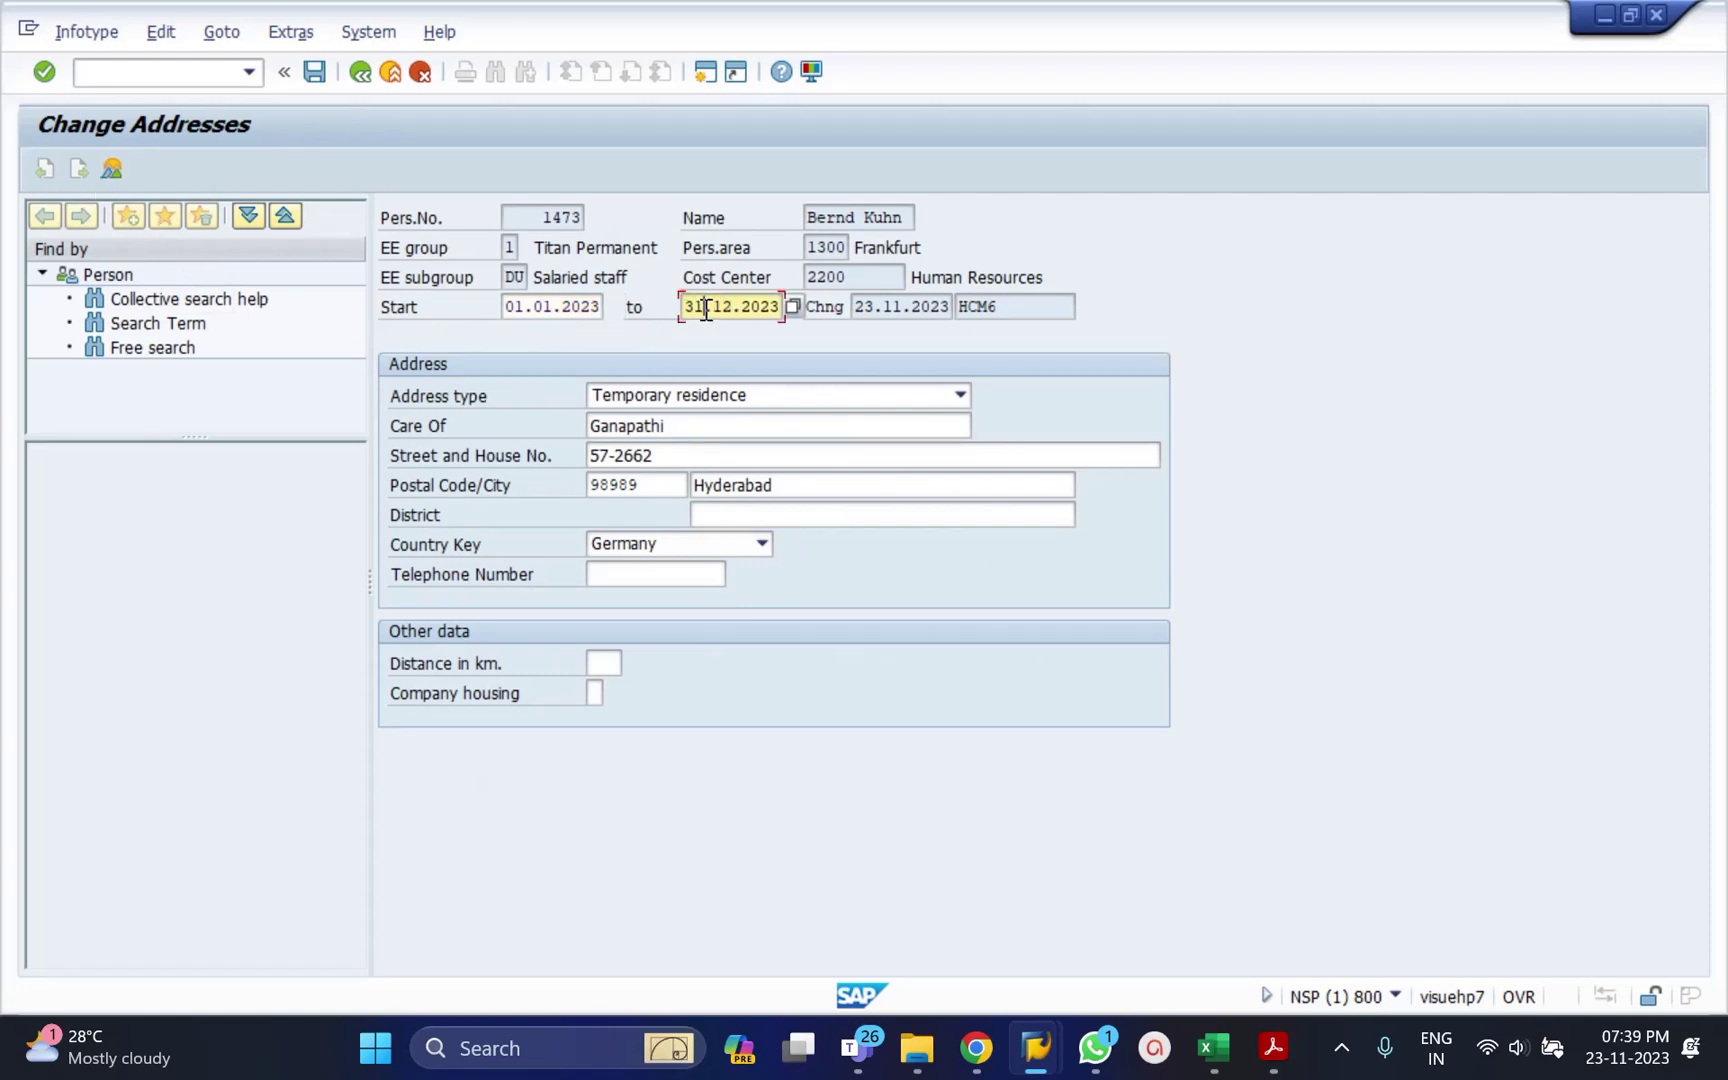
double_click(706, 310)
text(31.12.)
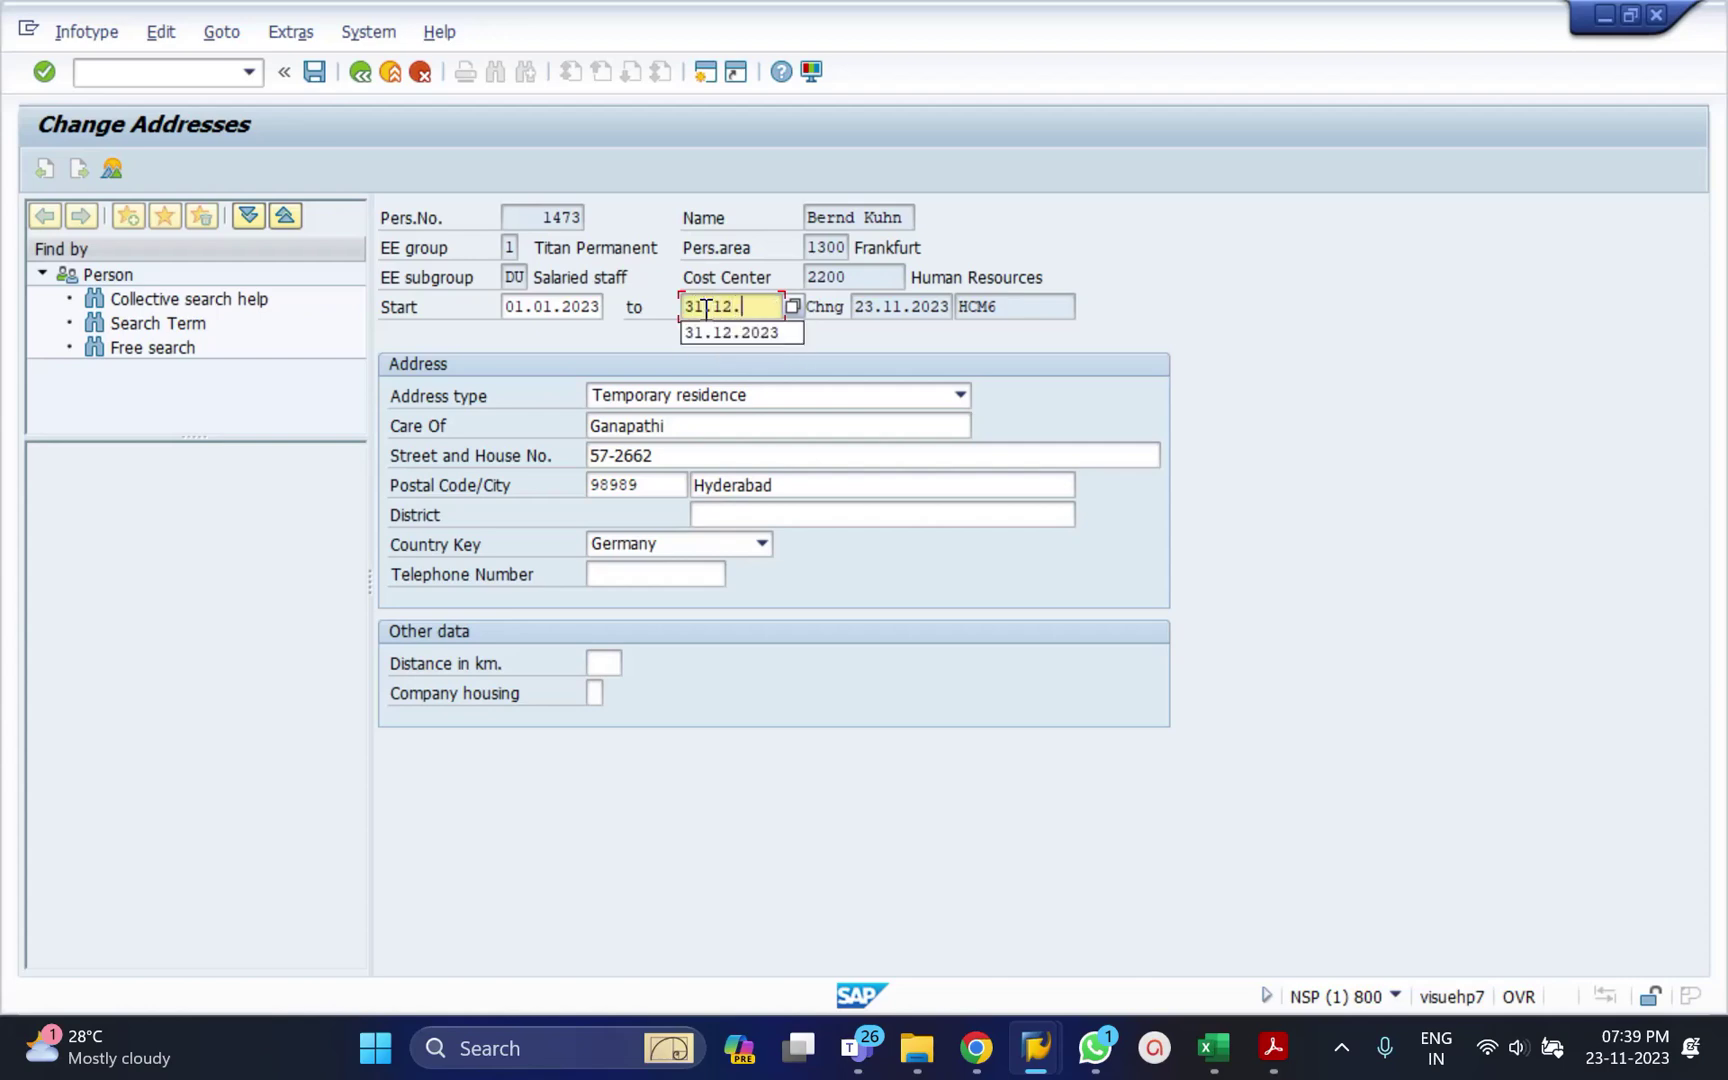
text(2024)
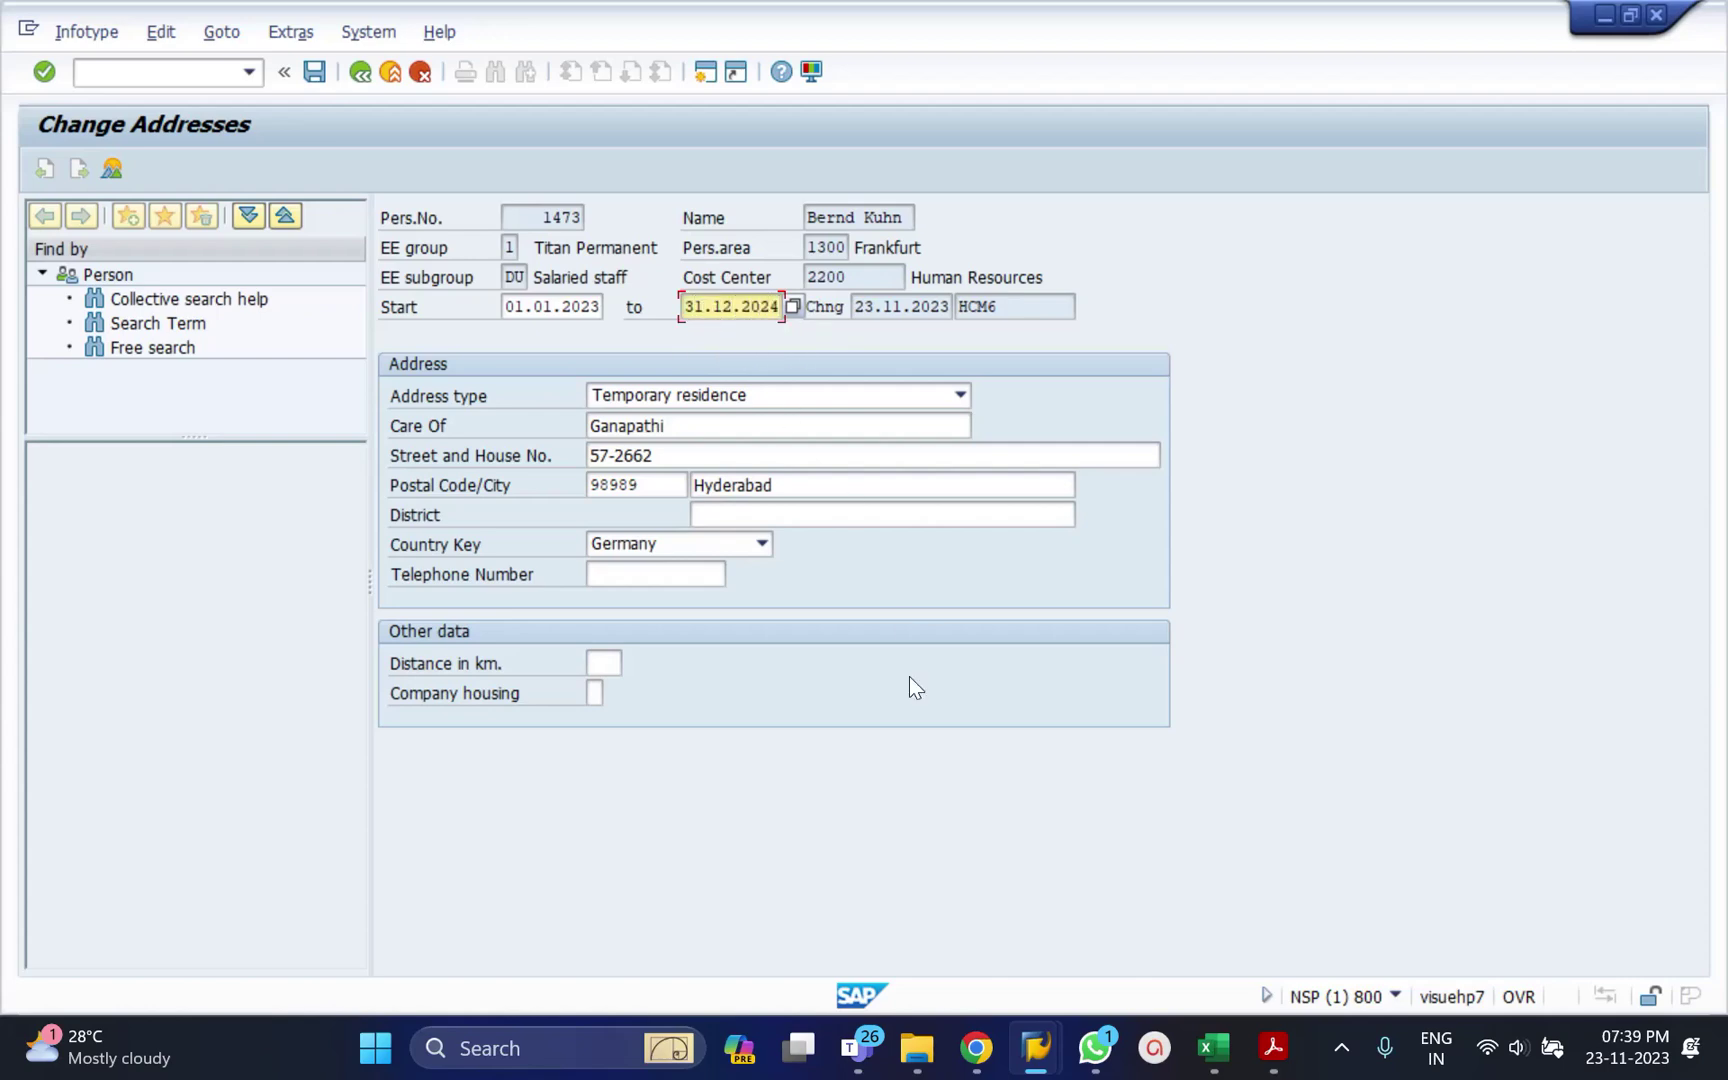
mouse_move(857, 1047)
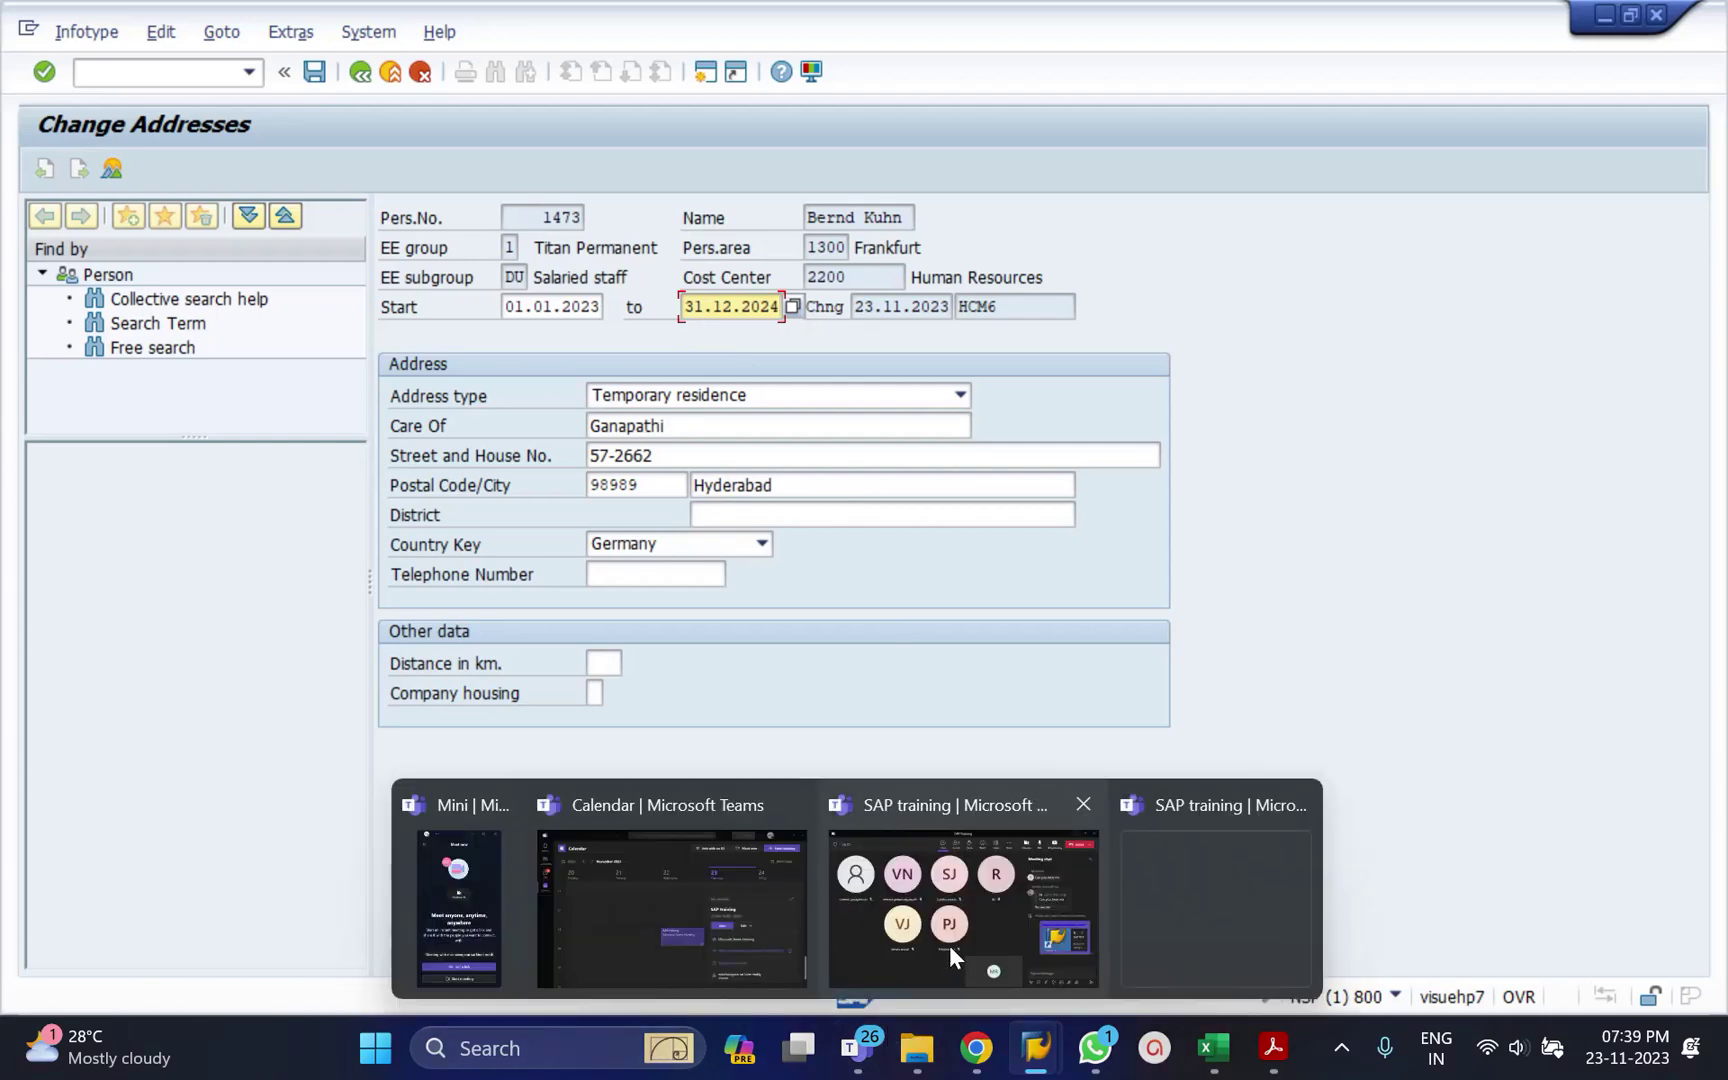
click(950, 944)
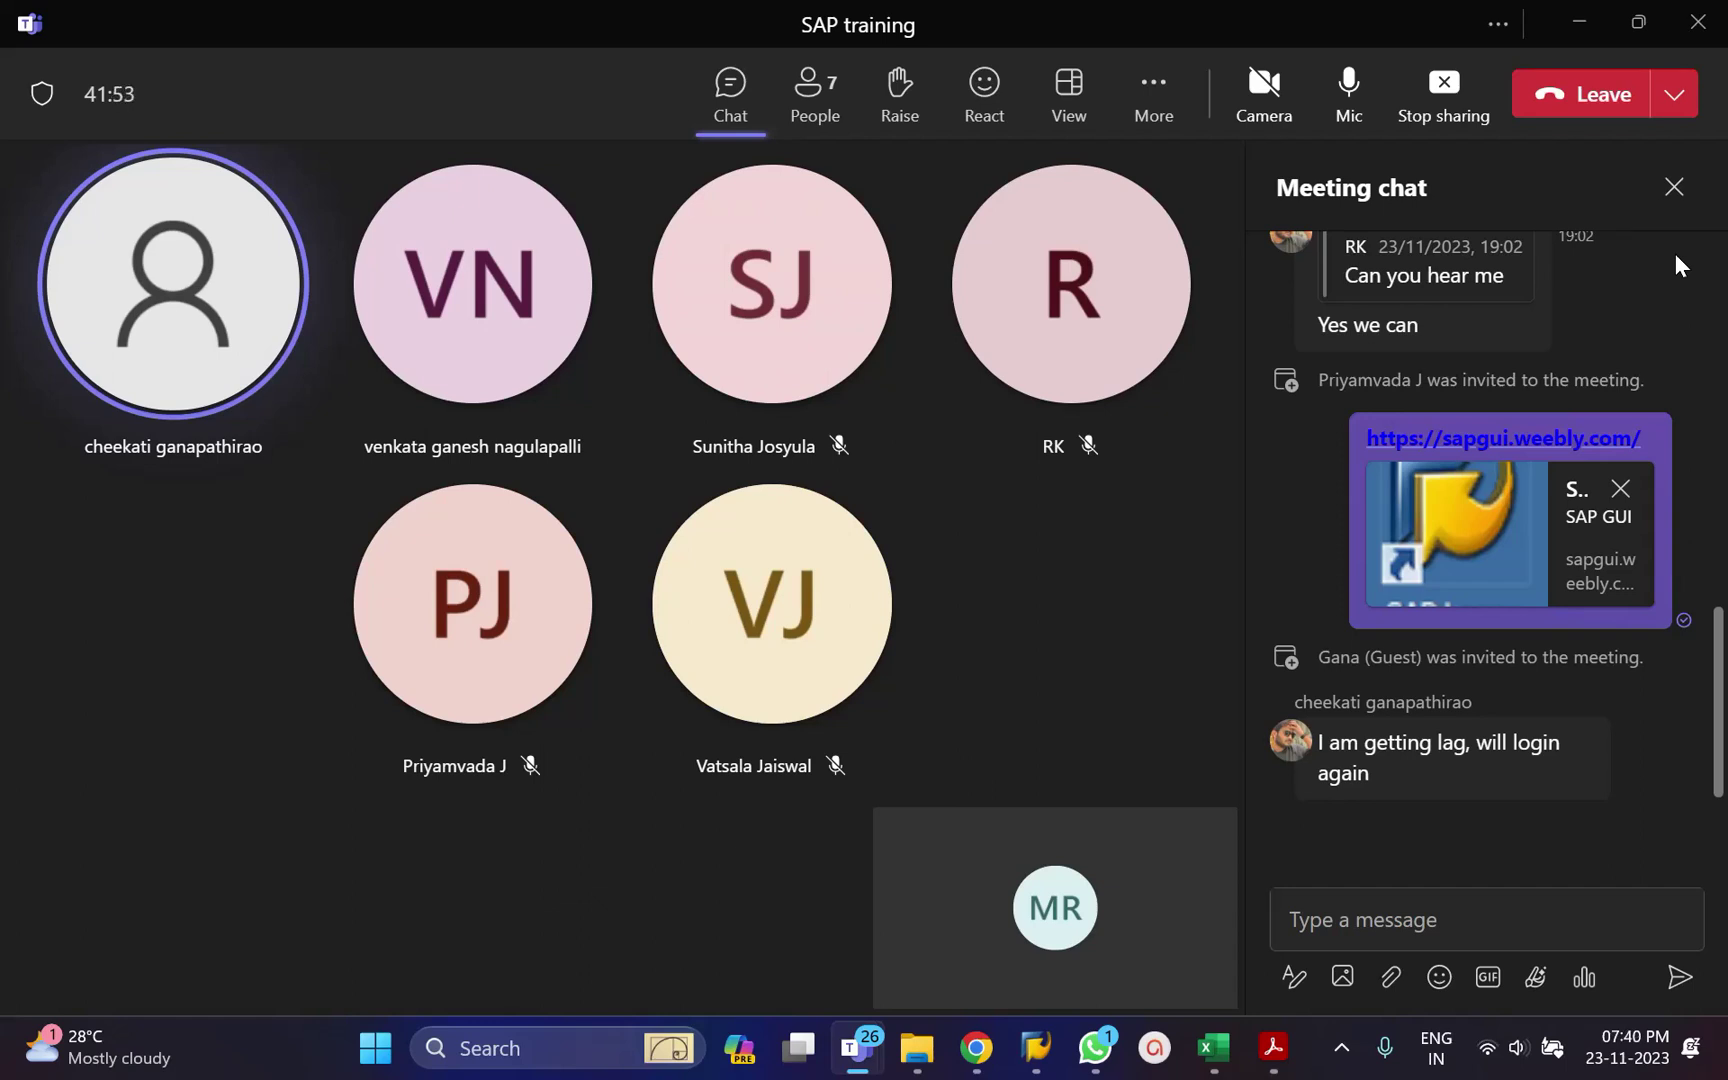
key(alt+Tab)
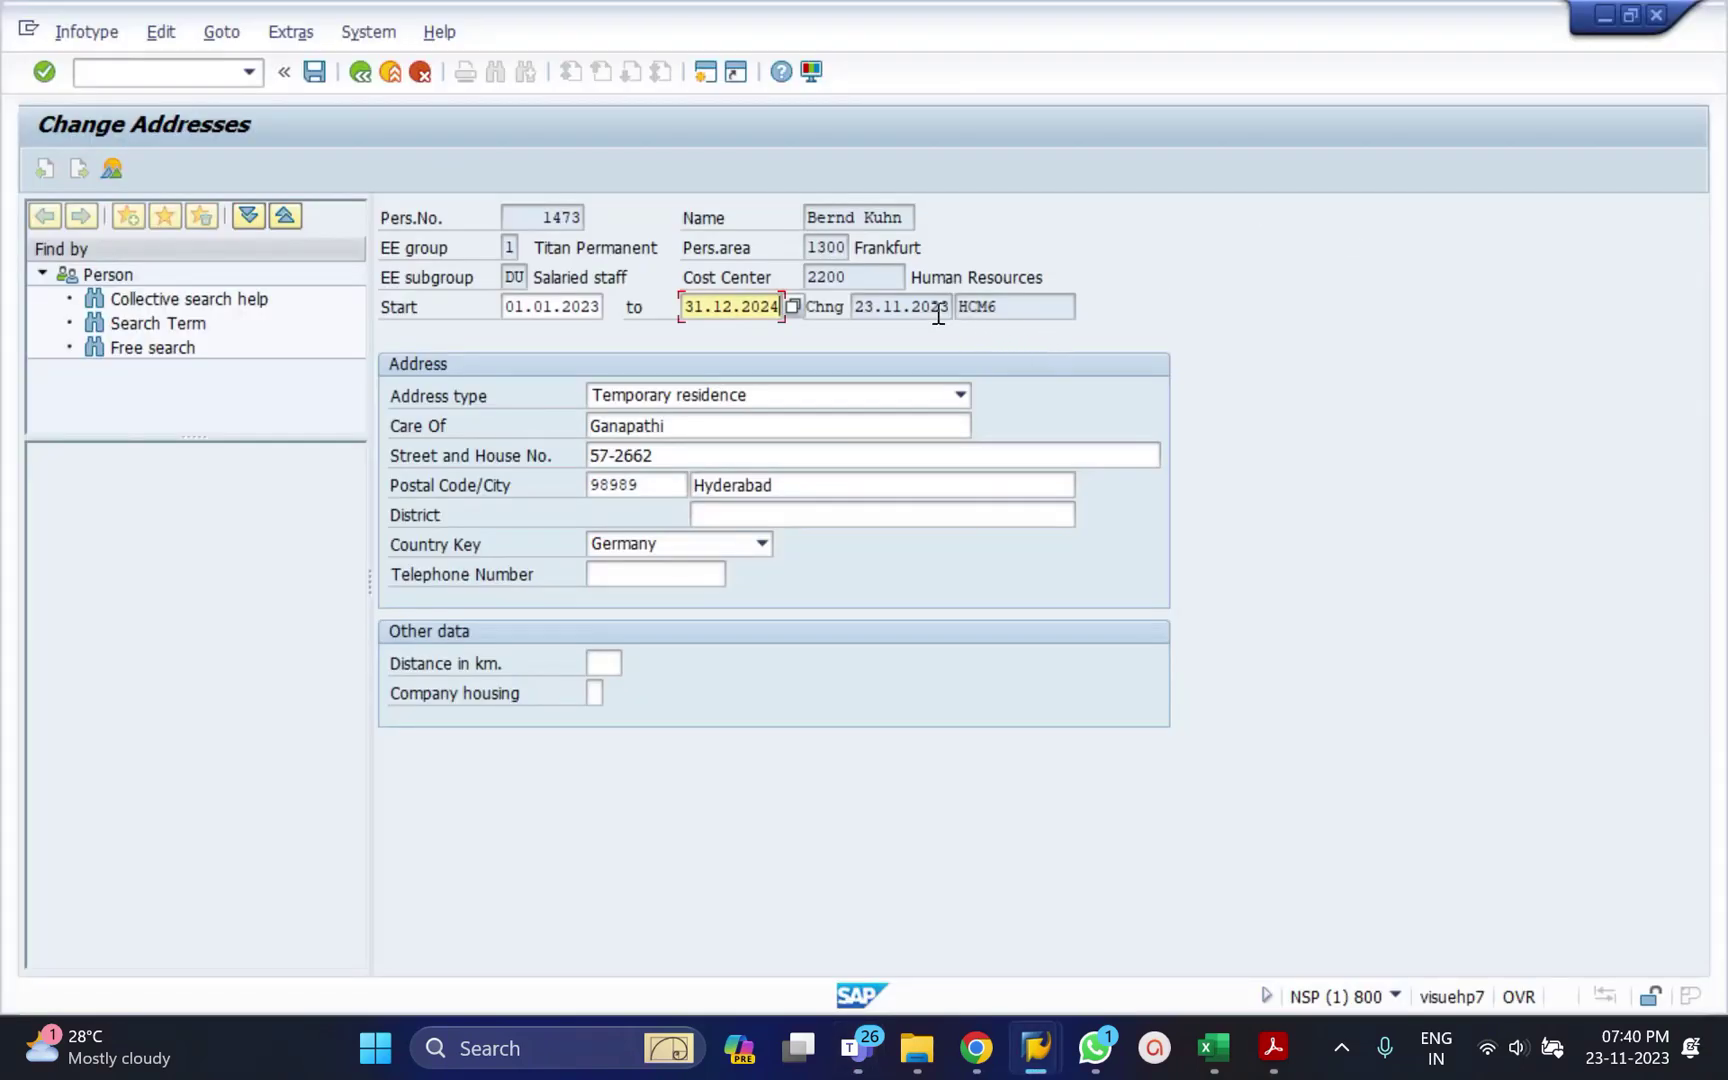
Check the Chng and HCM6 fields, then save the address ending 31.12.2024.
click(940, 306)
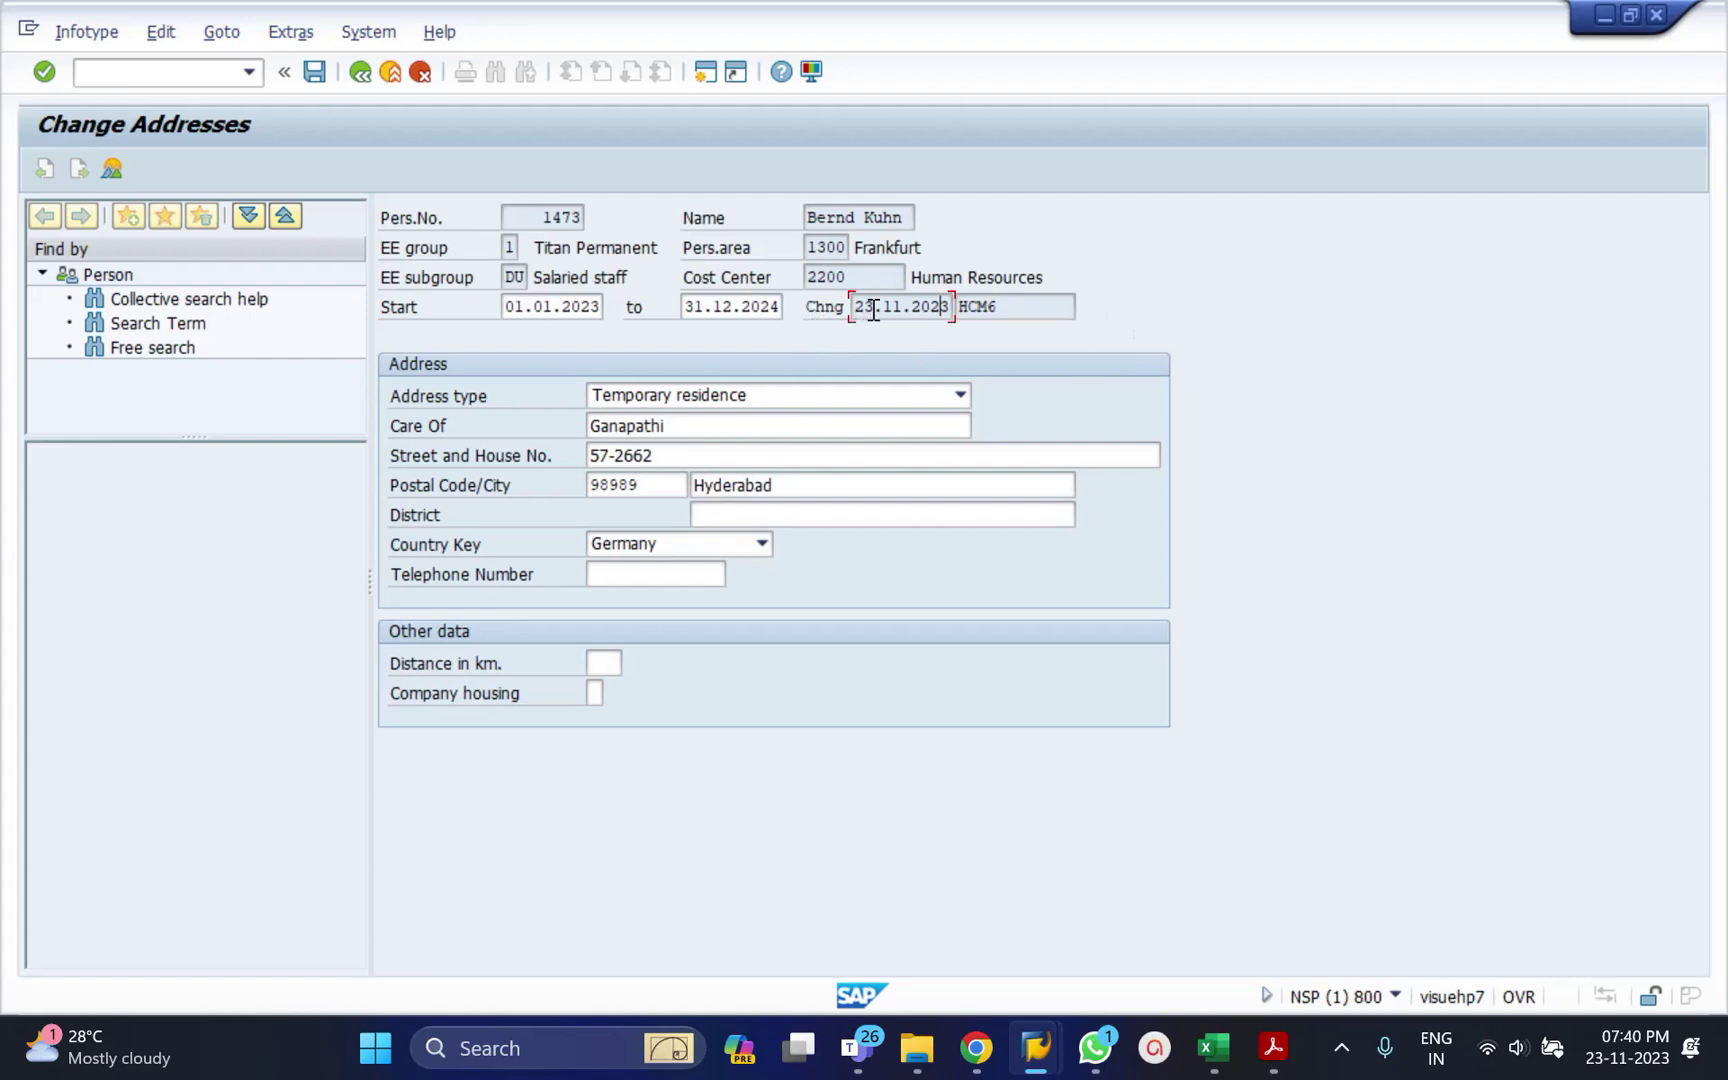
click(1012, 308)
click(918, 306)
click(1016, 308)
key(ctrl+s)
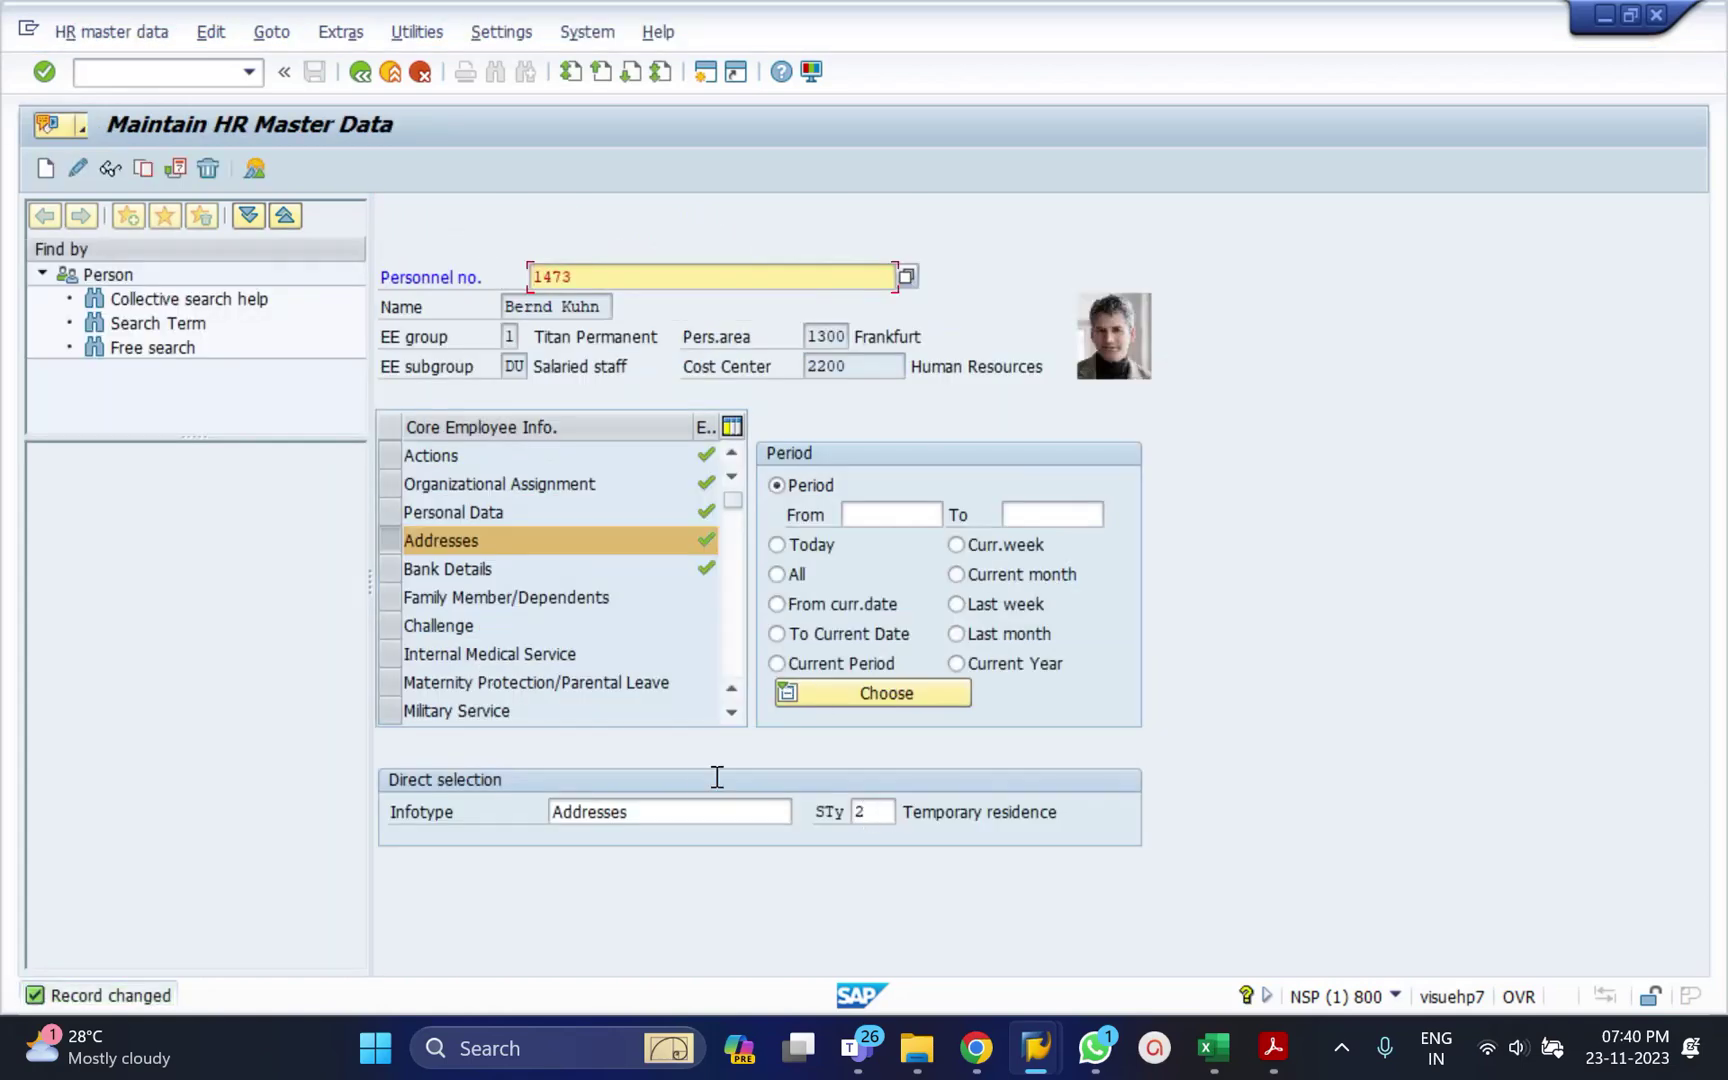
click(111, 167)
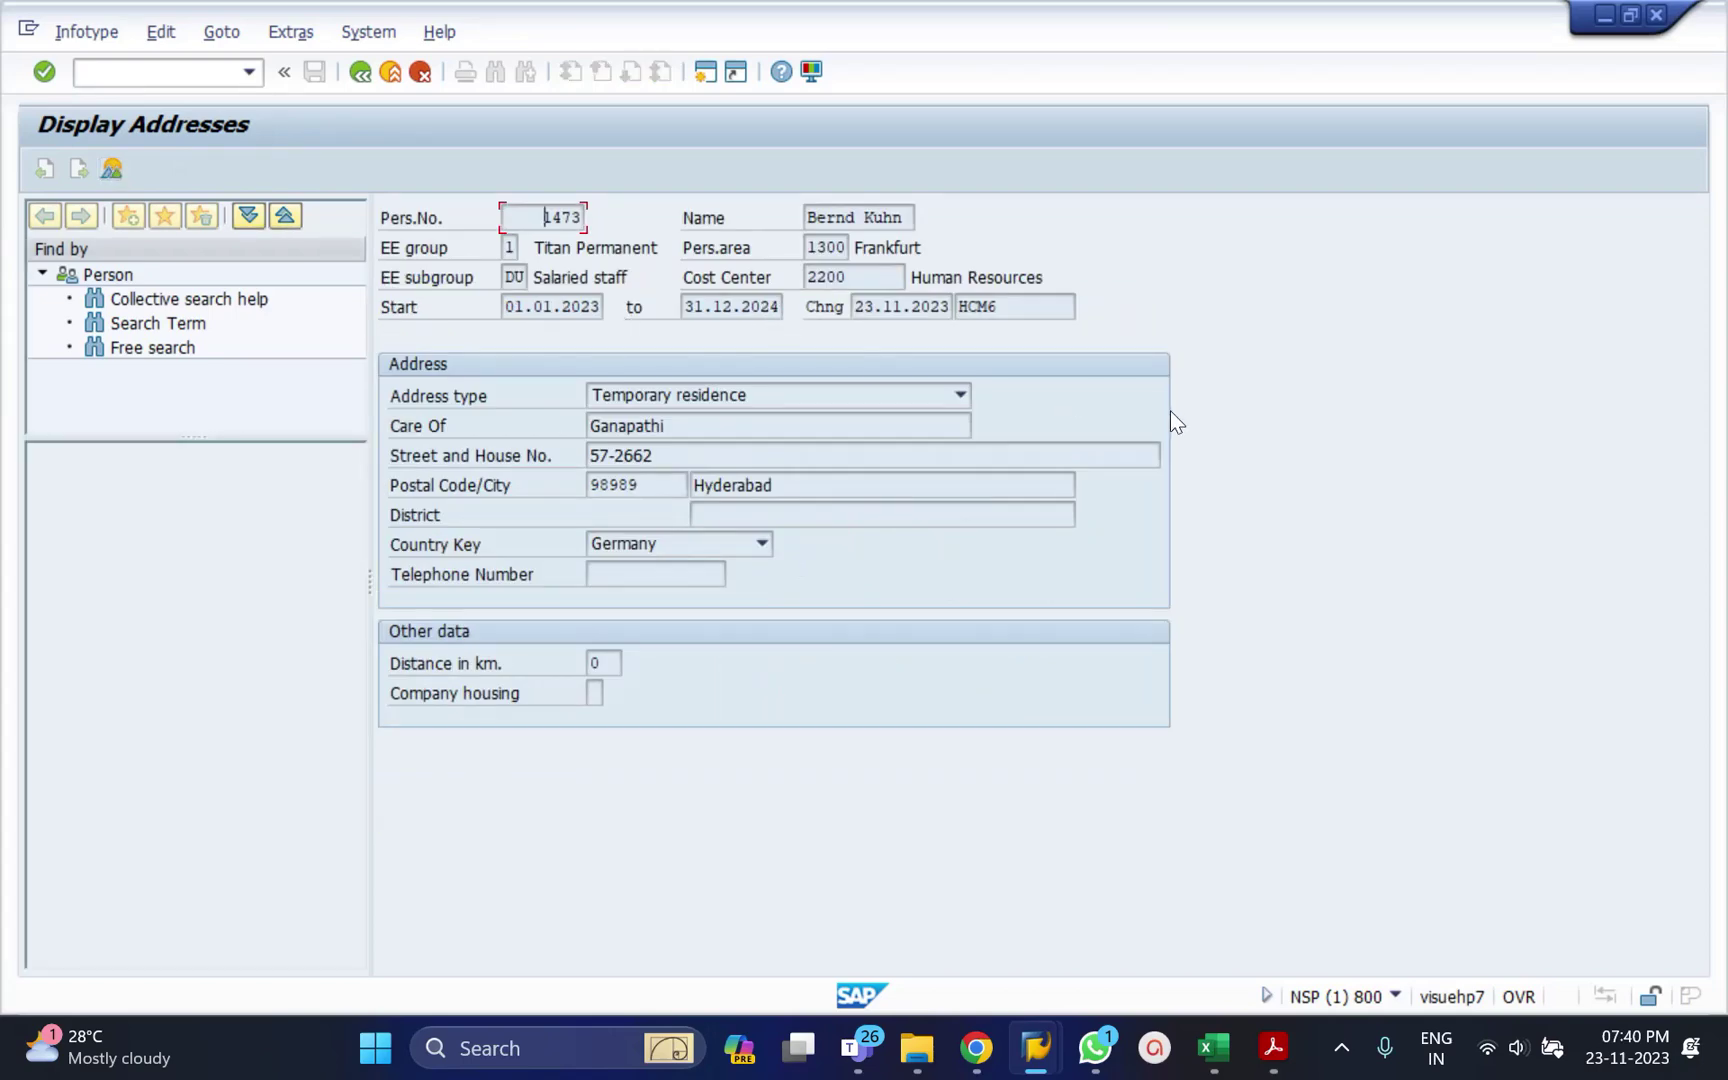
click(359, 73)
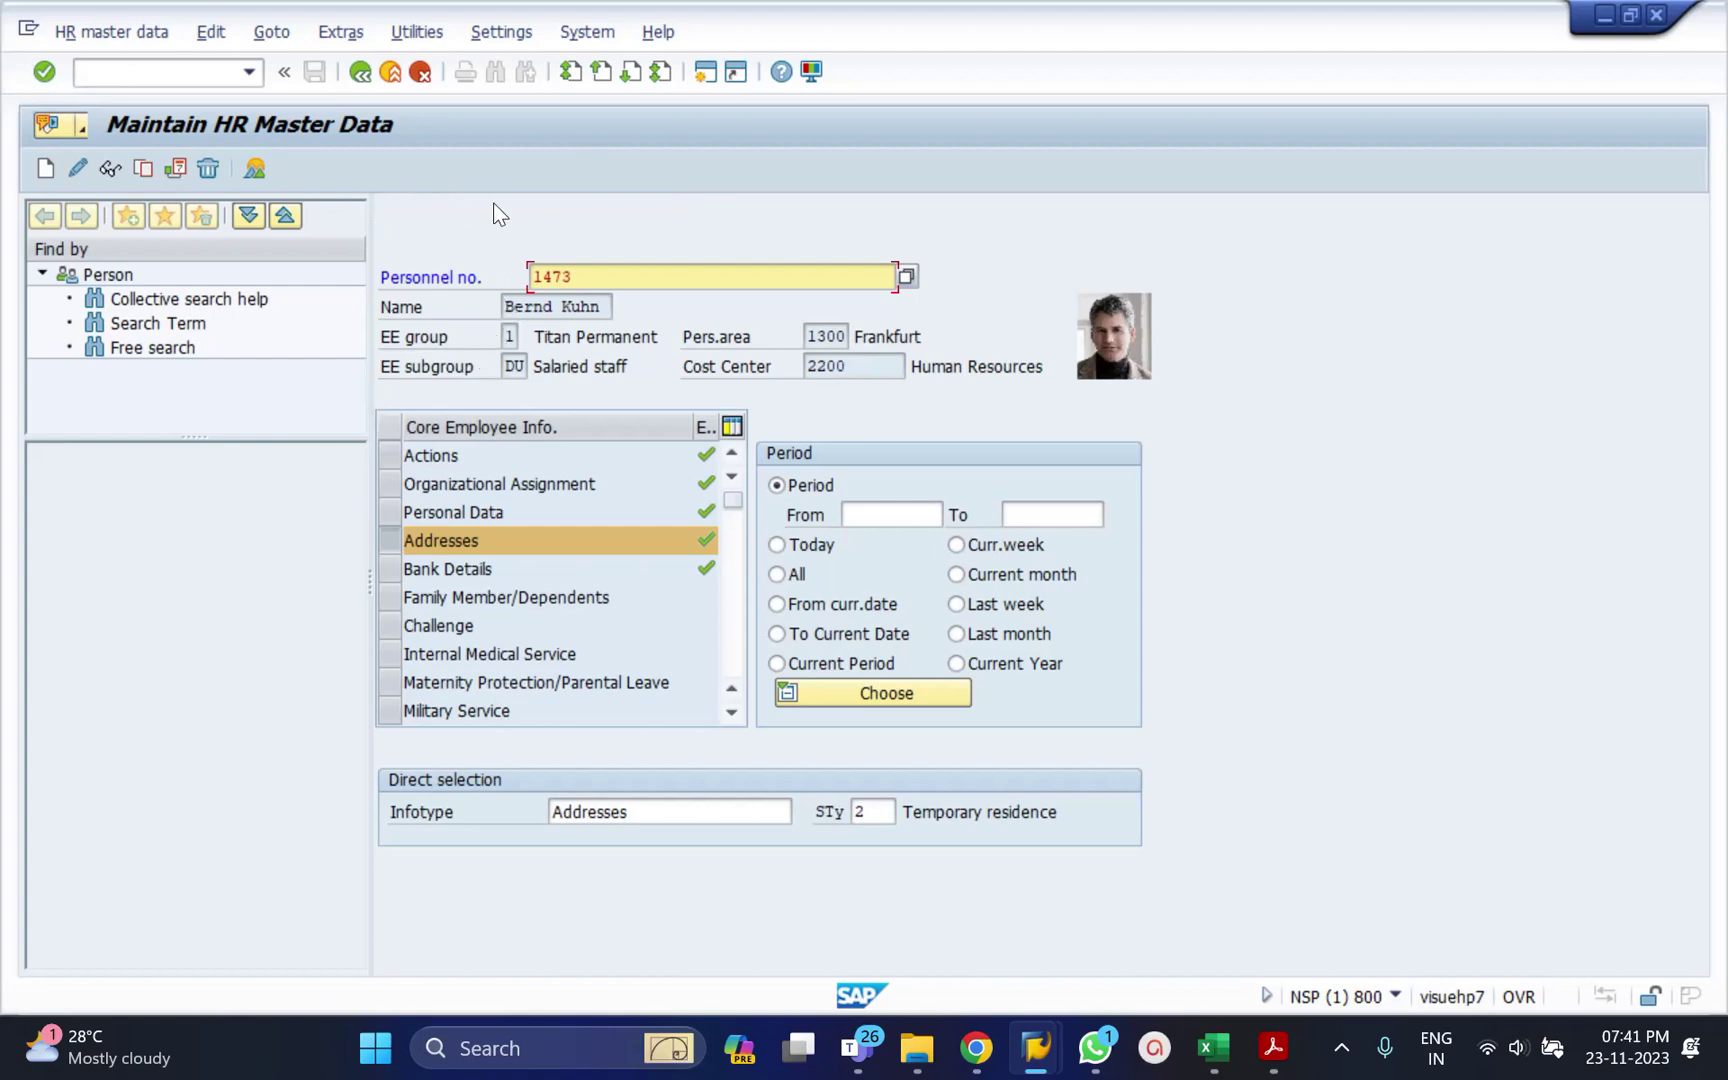
Switch PA30 to Display HR Master Data from the HR master data menu.
click(142, 36)
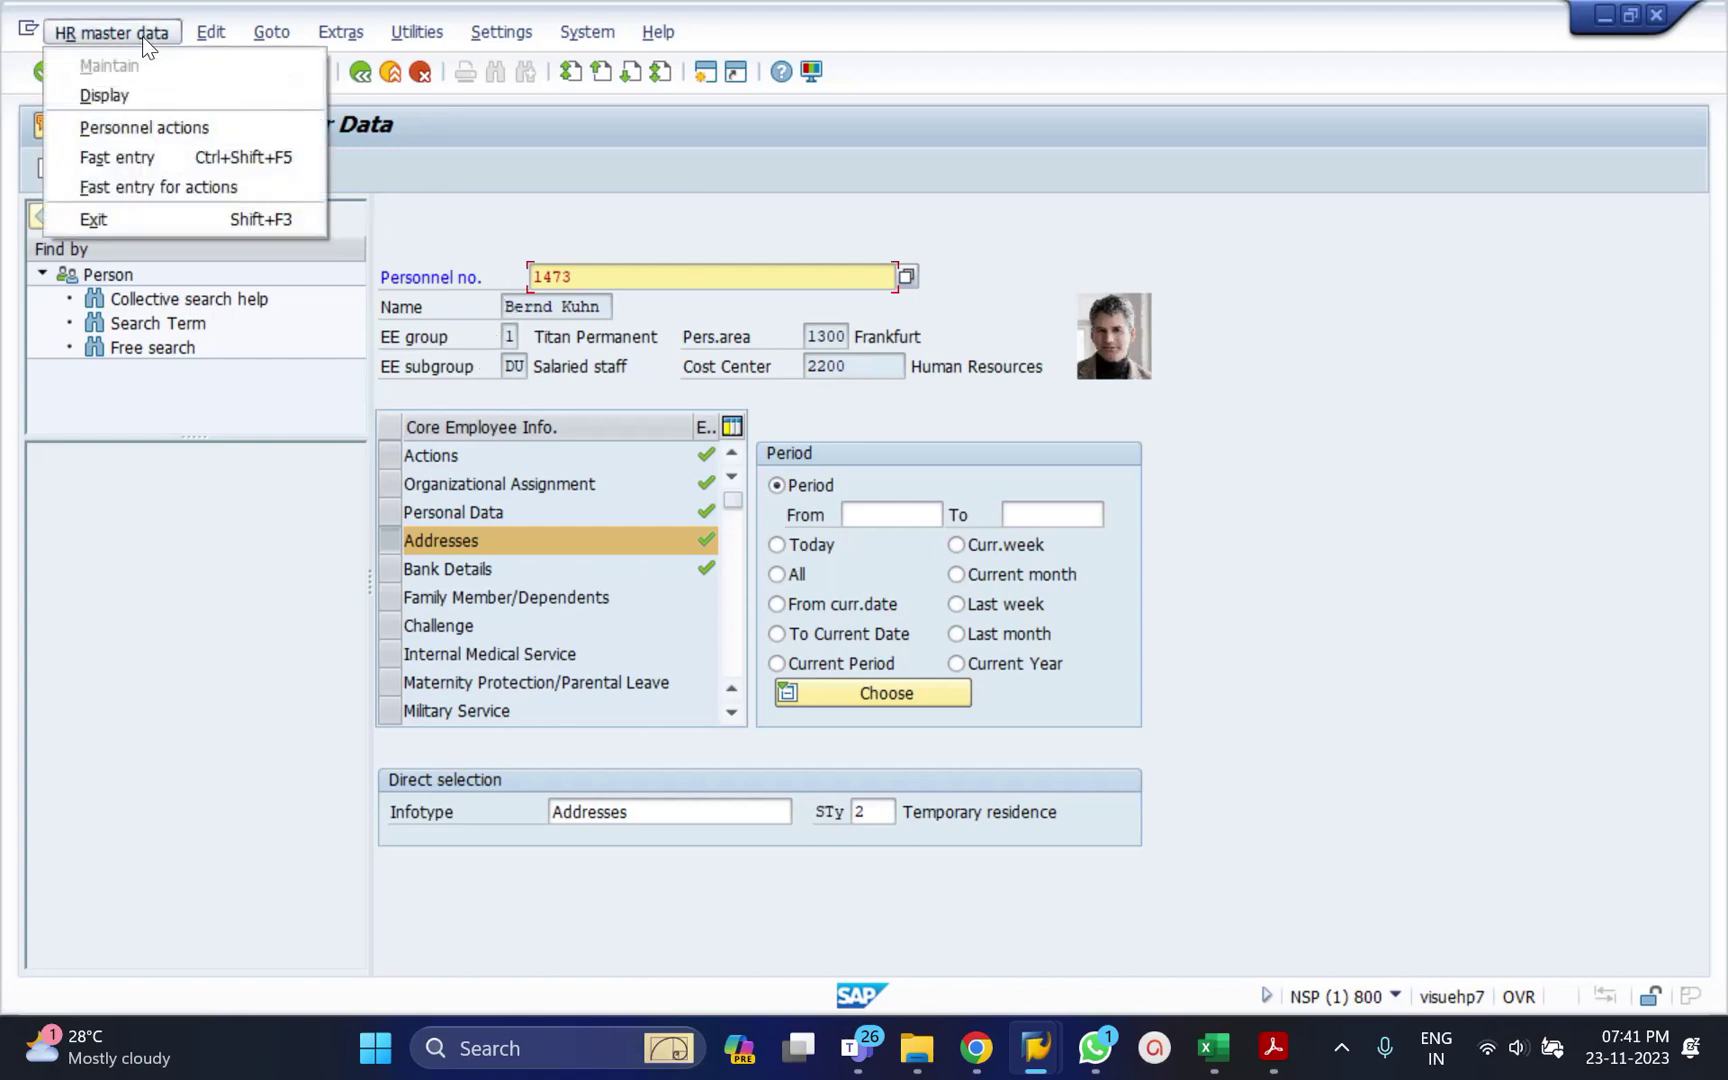
click(130, 94)
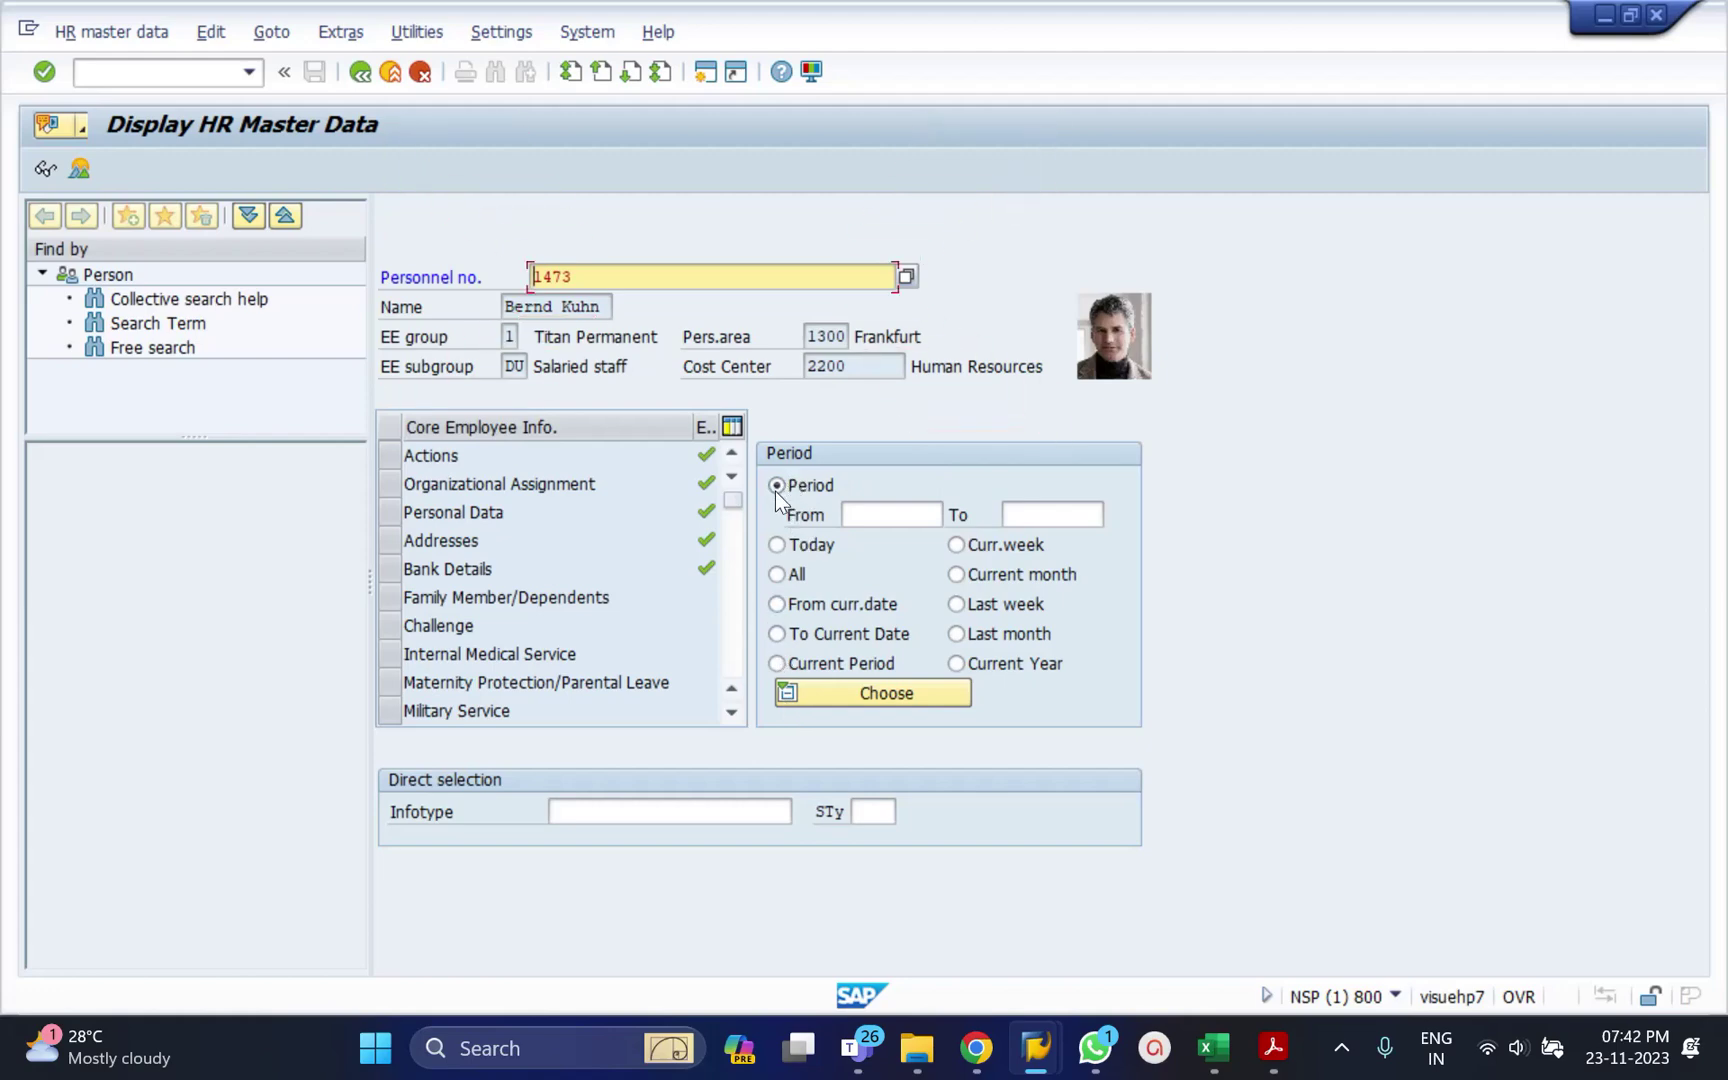
Cycle through the Period options All, From curr.date, To Current Date, Current Period, ending on Today.
click(777, 545)
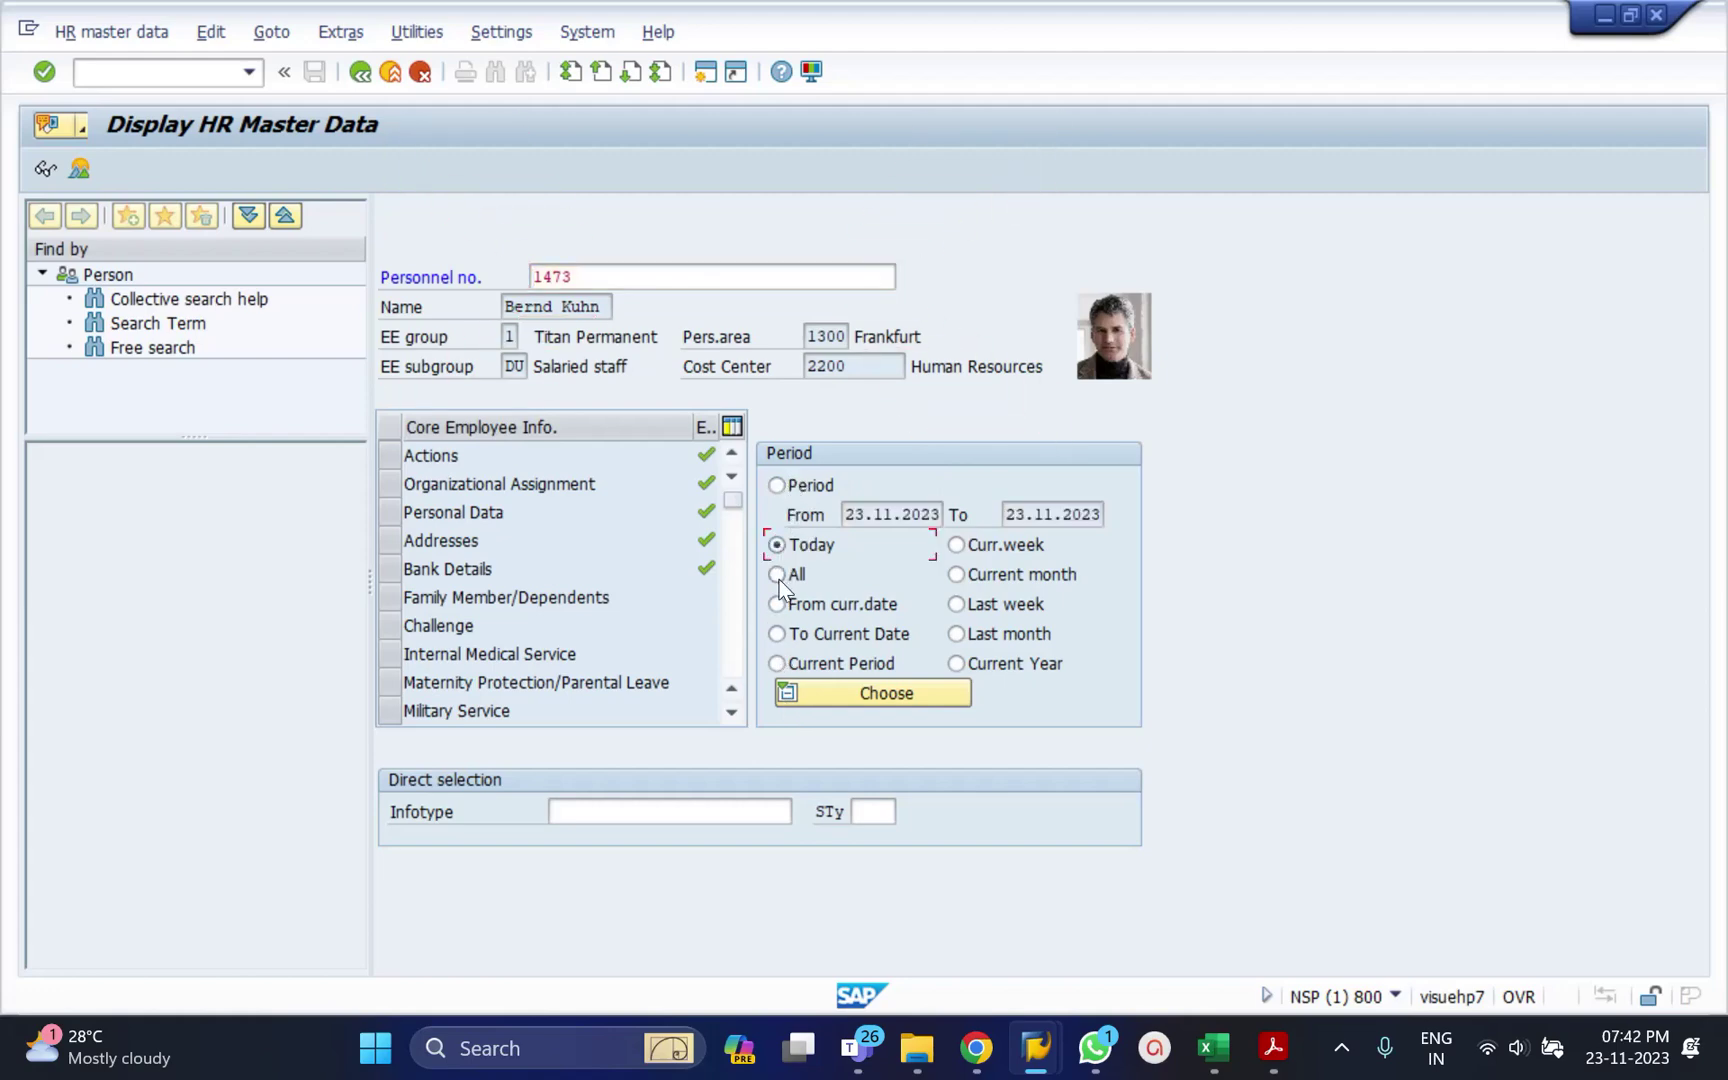
click(778, 574)
click(774, 608)
click(776, 634)
click(777, 664)
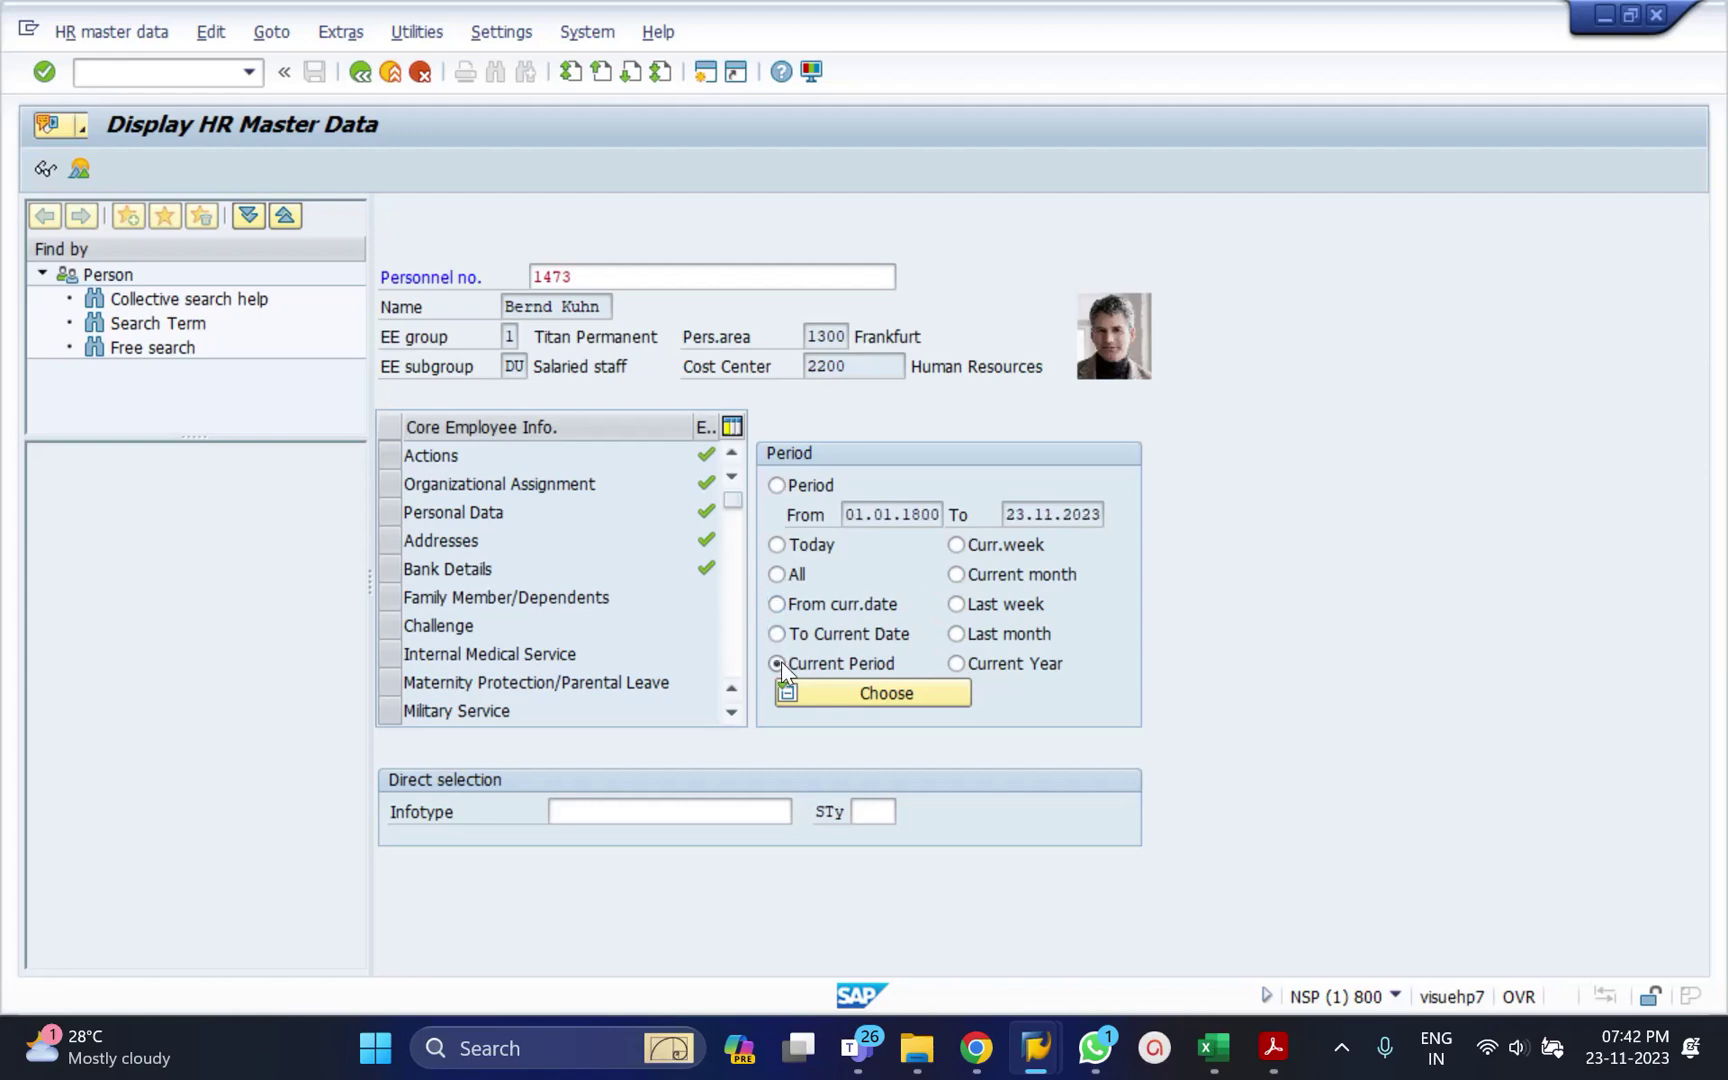
click(777, 604)
click(775, 575)
click(778, 544)
Inspect the From and To dates 23.11.2023, then return to the personnel number field.
drag(842, 514, 929, 514)
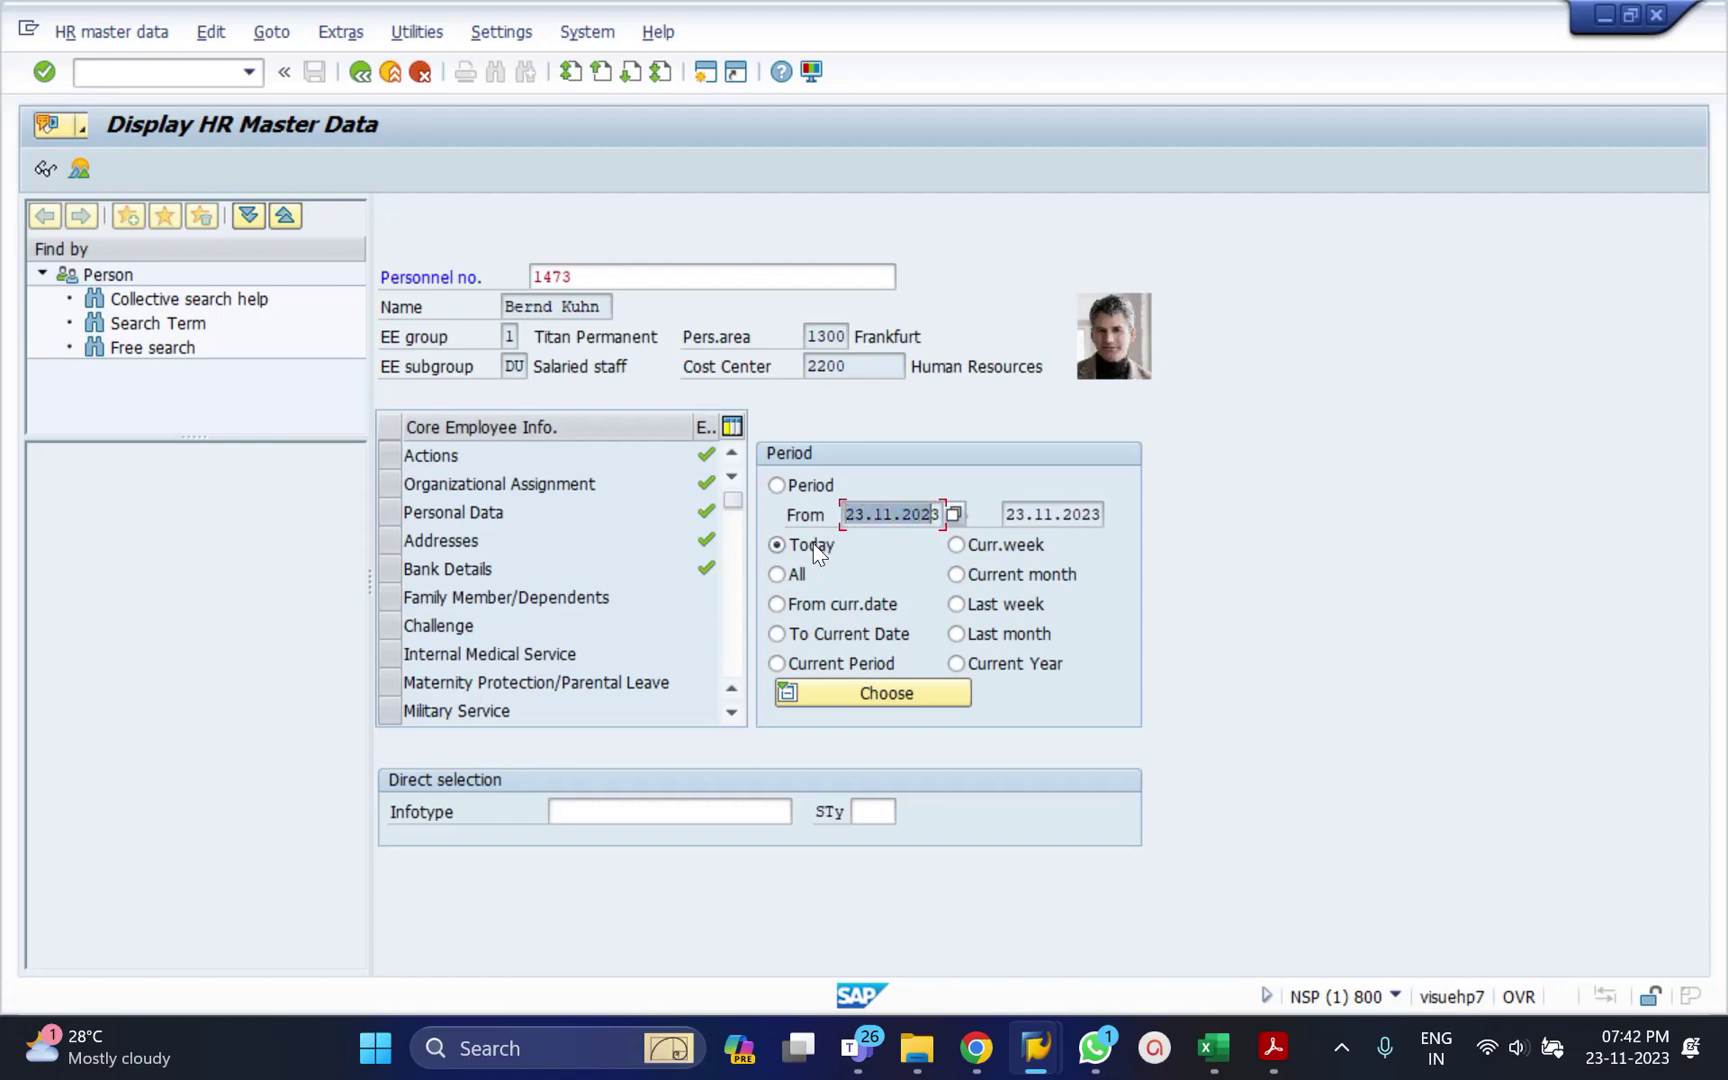
click(883, 514)
click(1042, 520)
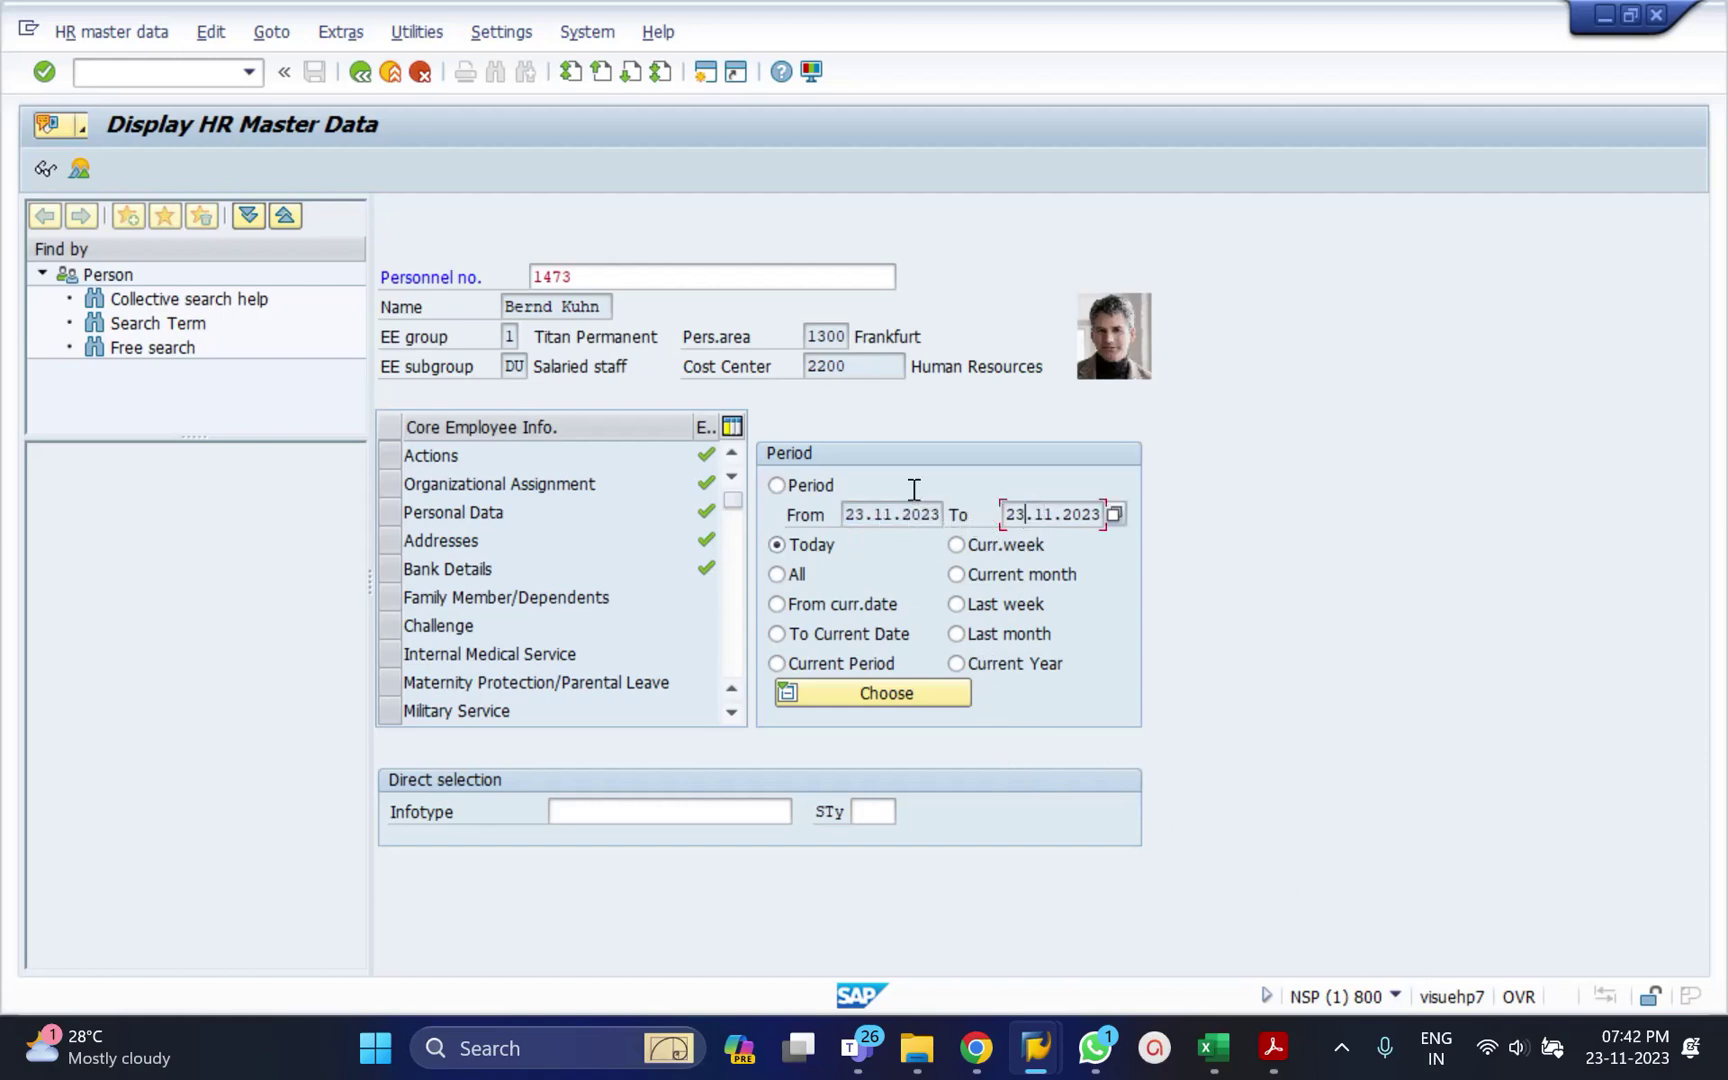
click(80, 170)
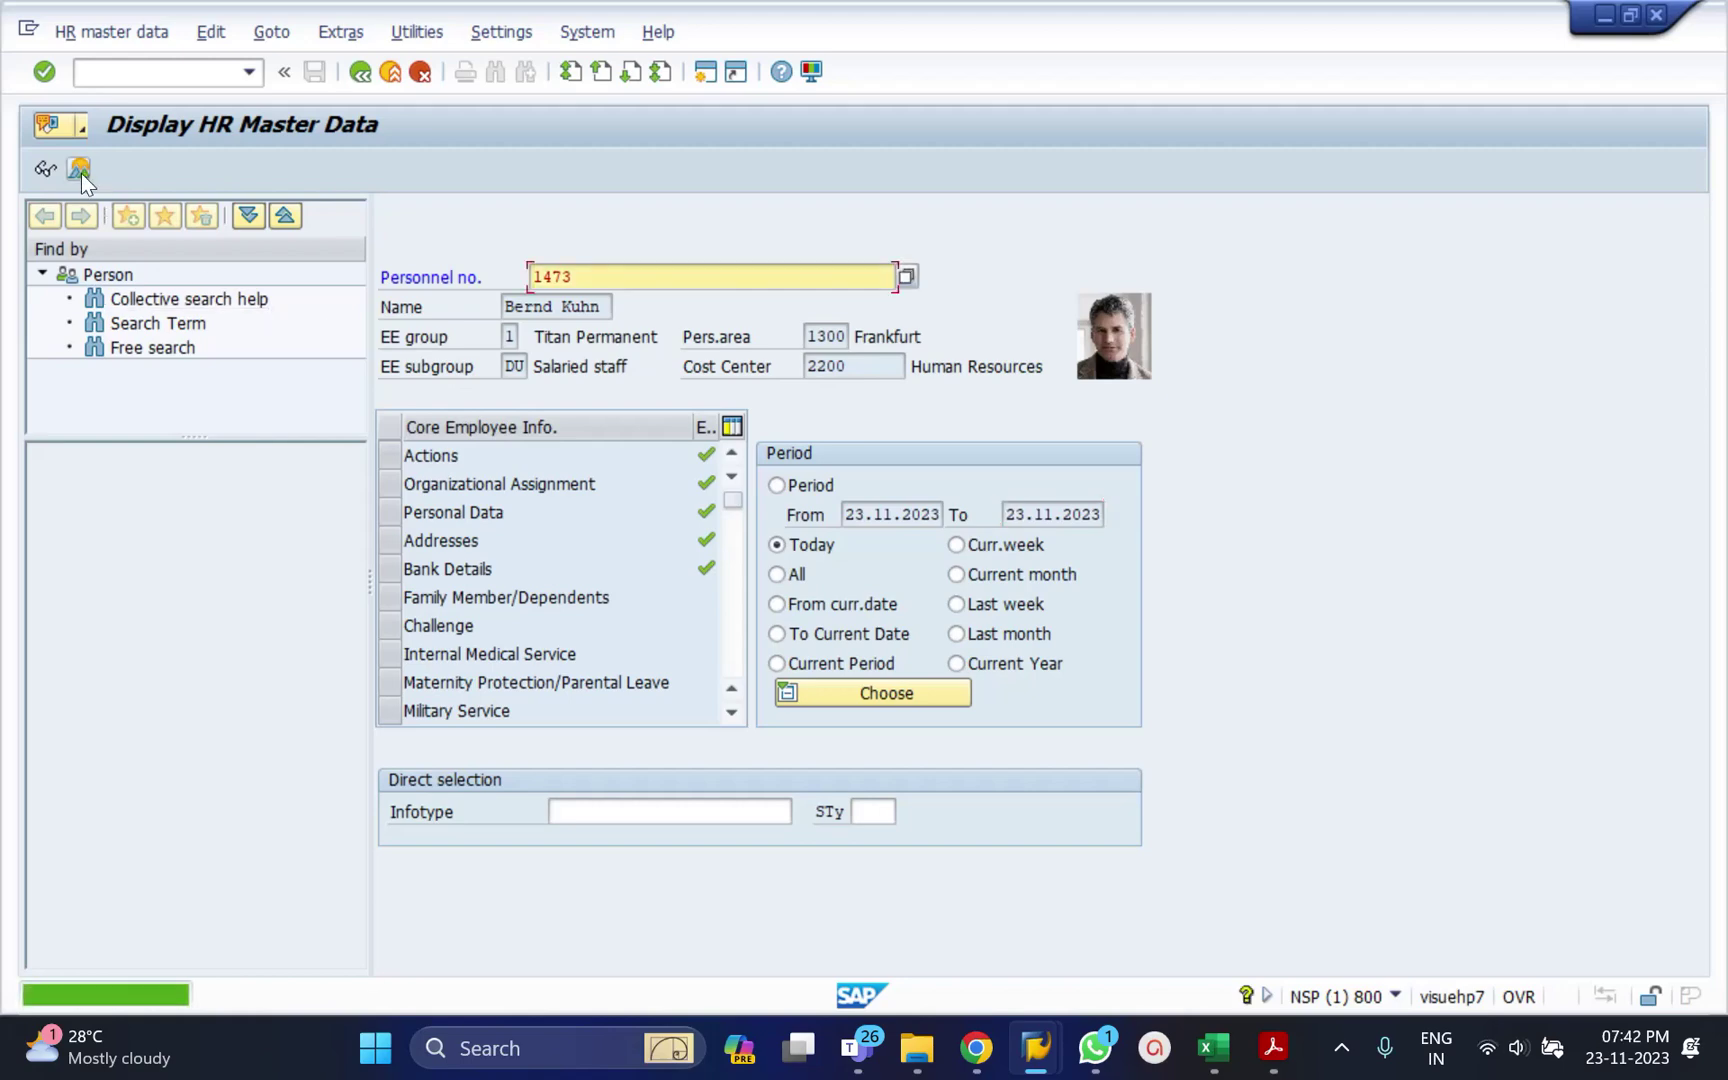
Choose infotype 6, Addresses, and open its overview for employee 1473.
click(571, 811)
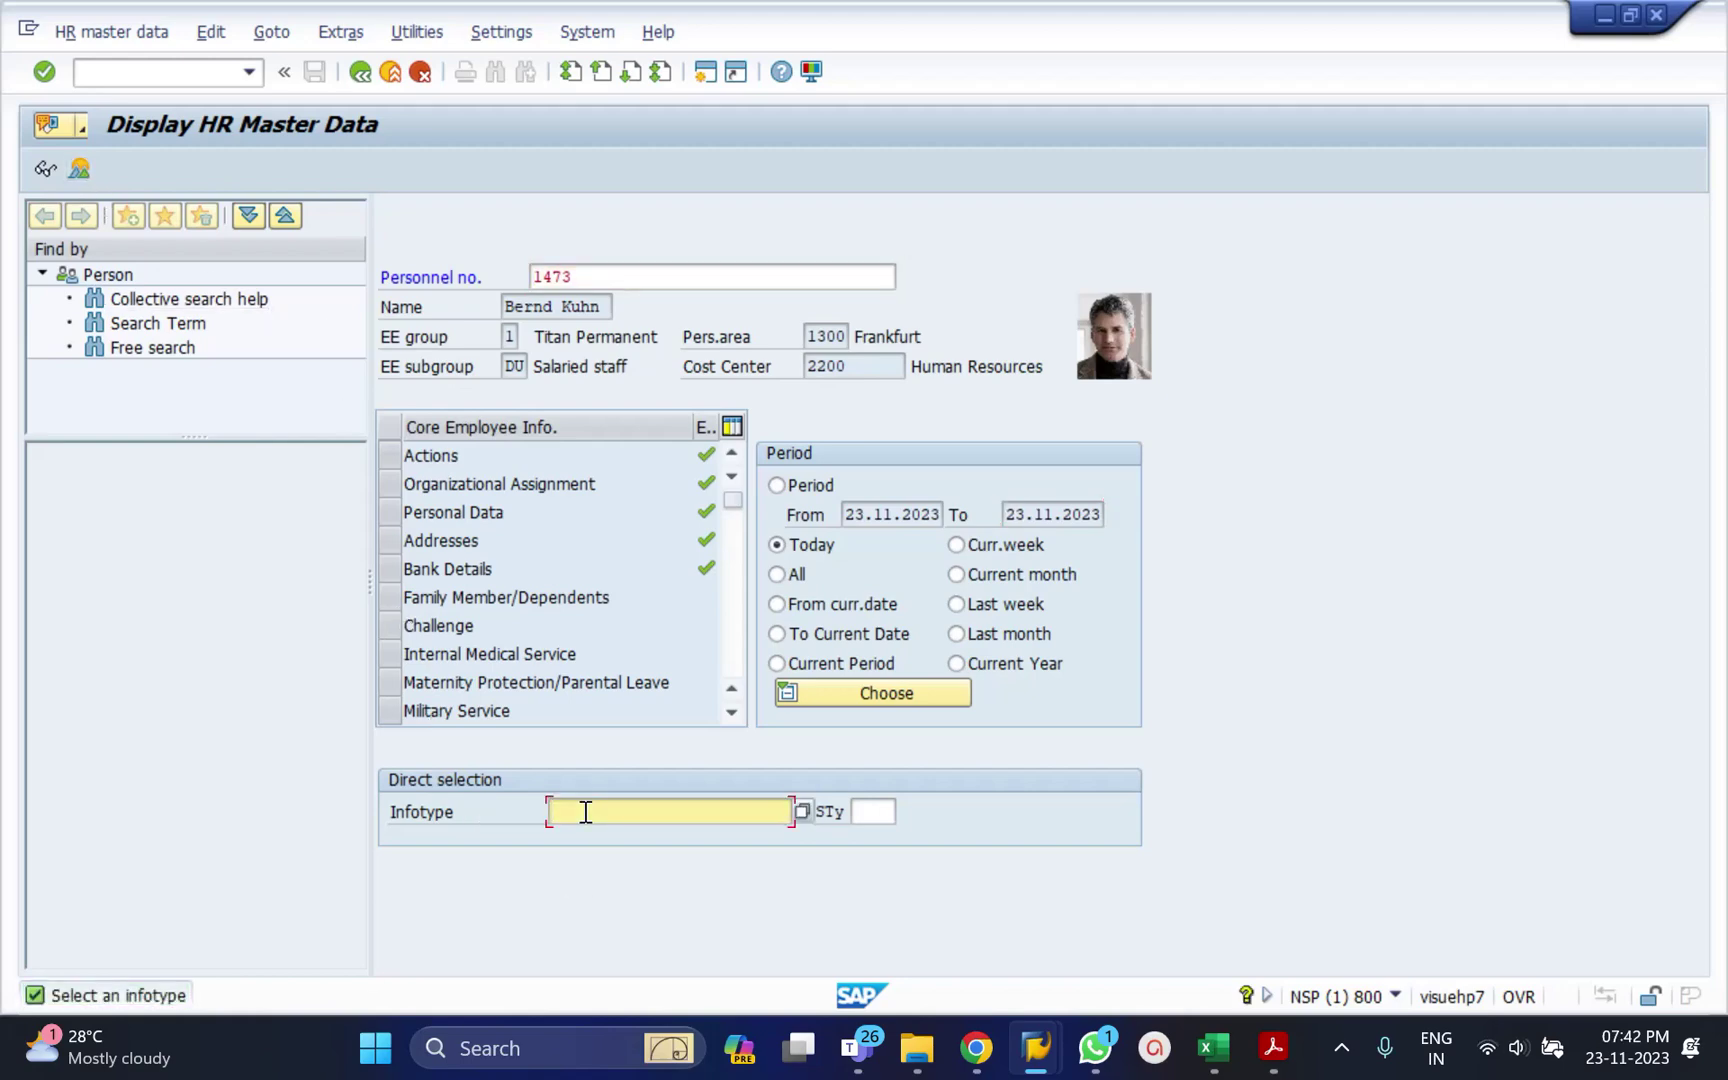
text(6)
key(Return)
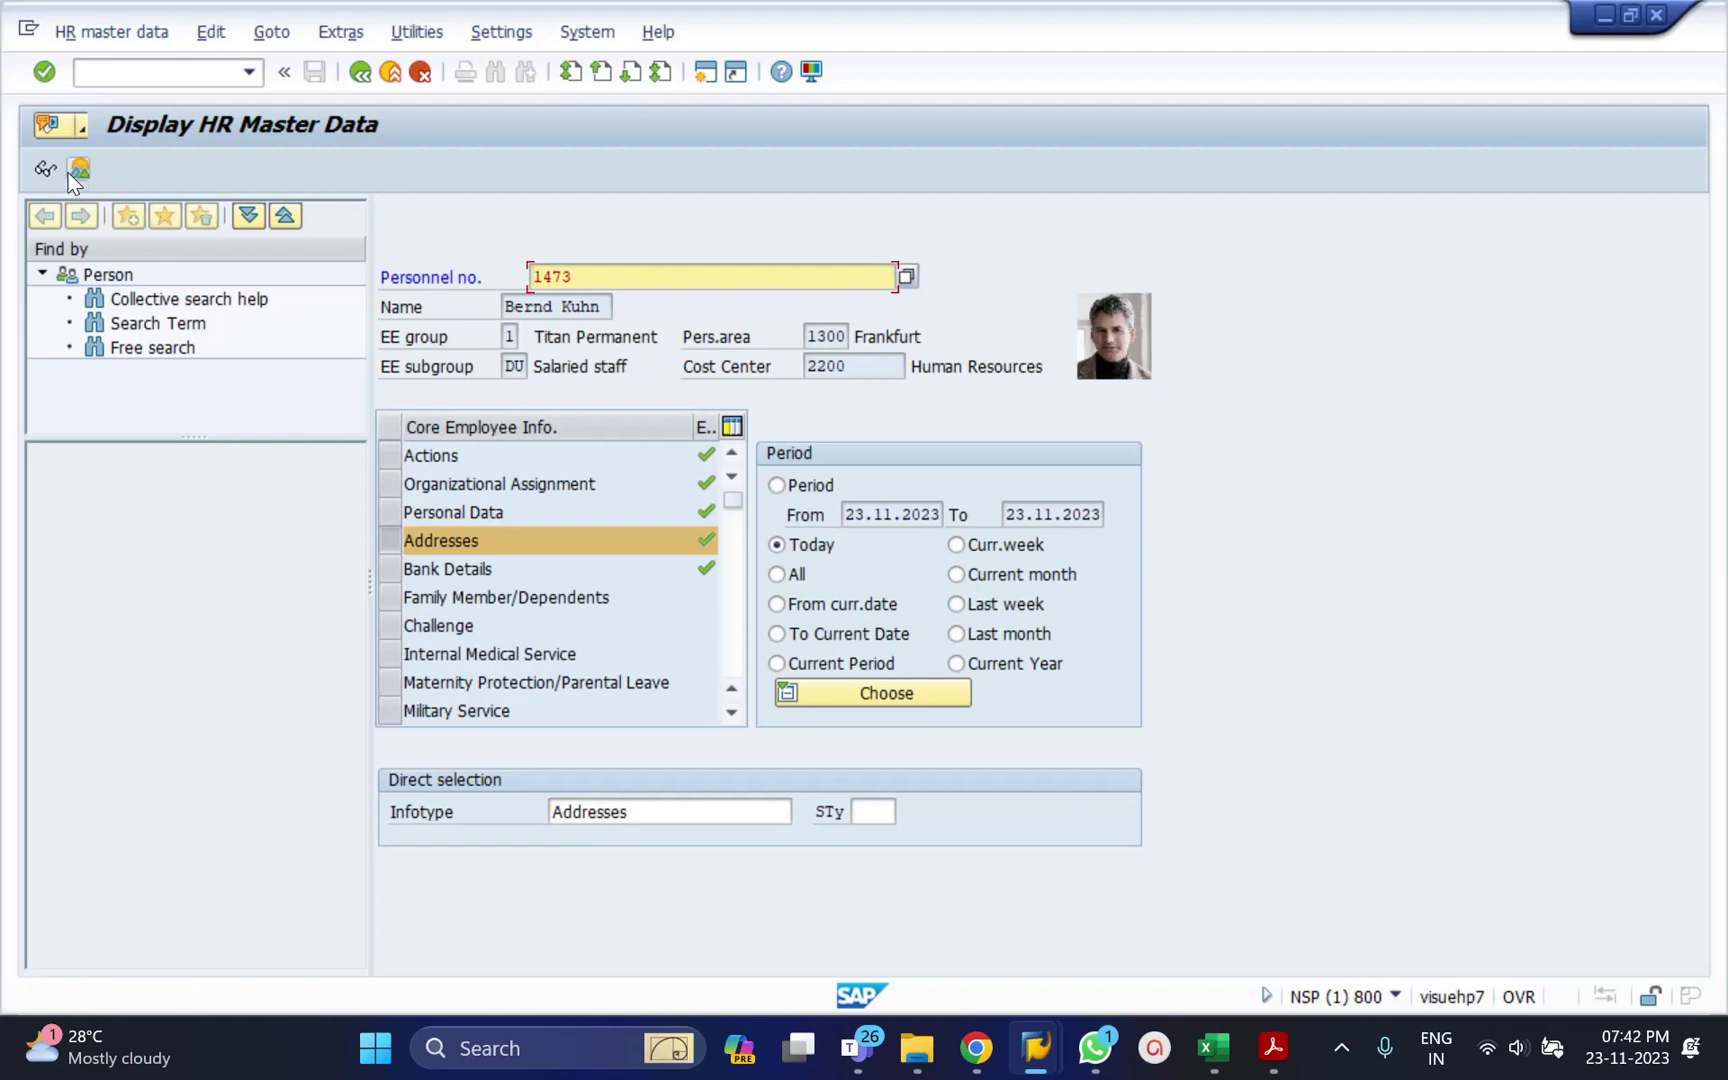
click(77, 169)
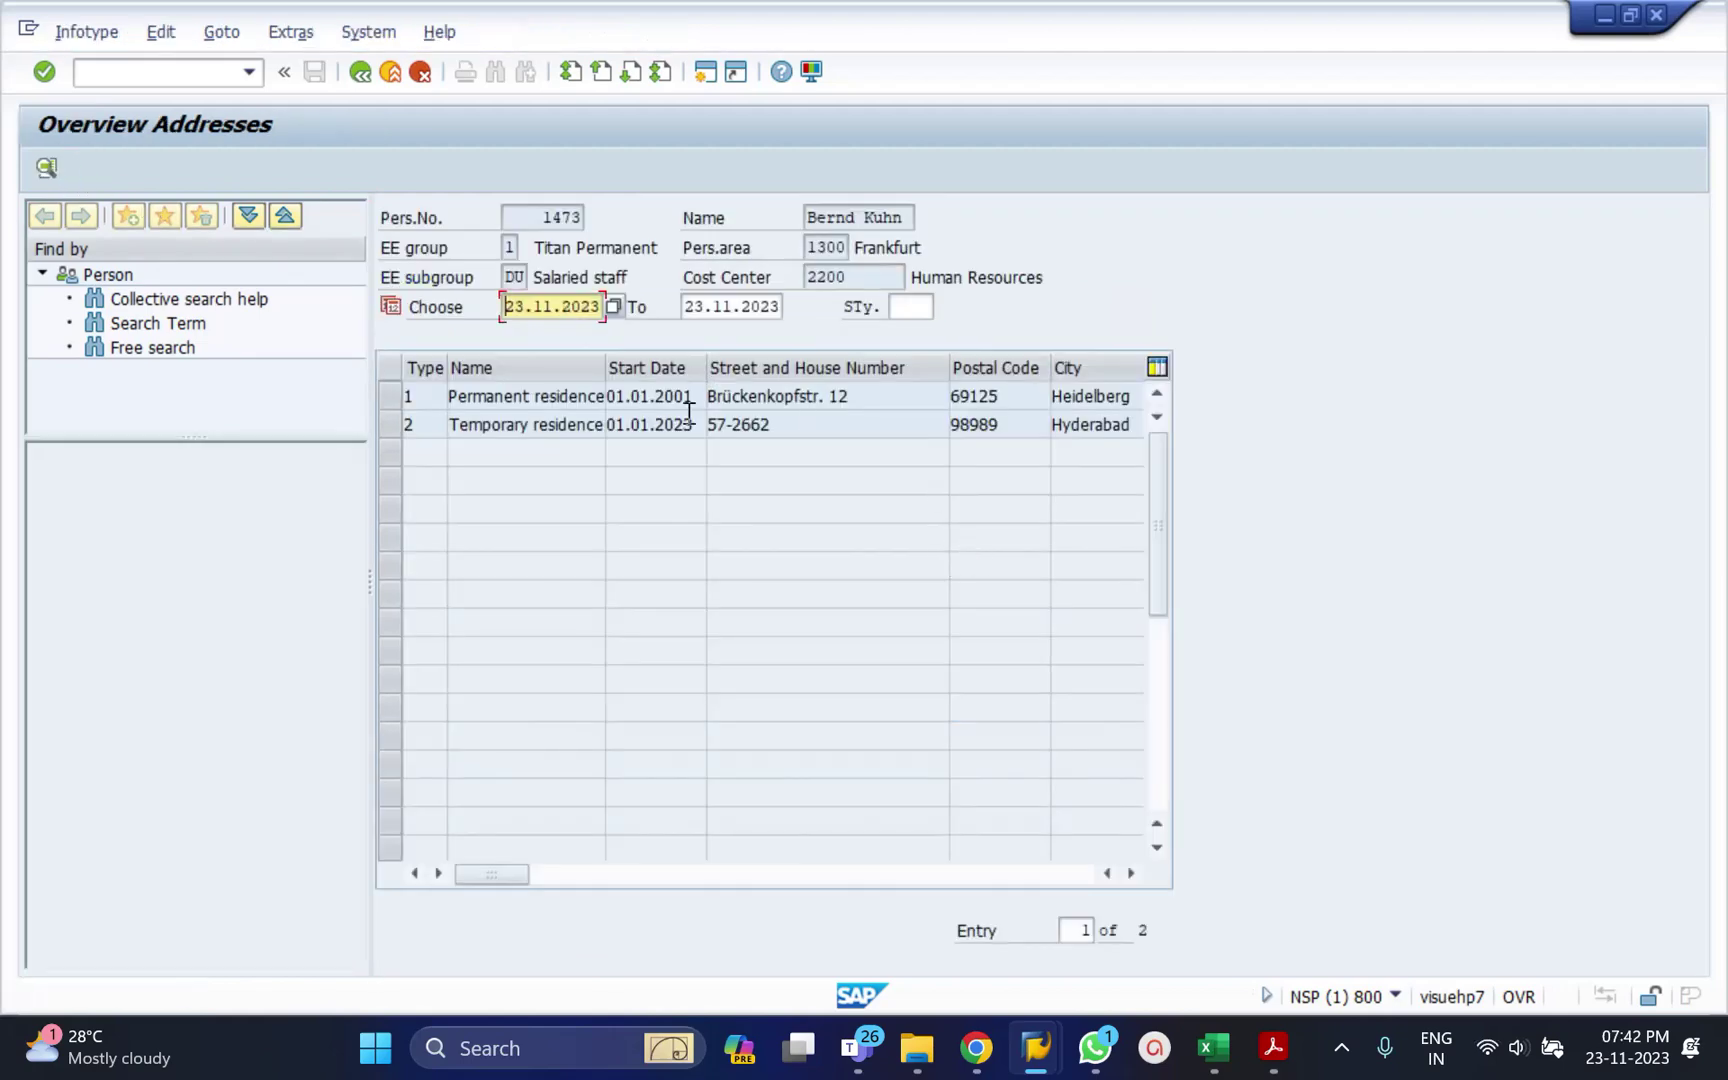
Review the permanent and temporary residence address records, then return to HR master data.
double_click(689, 398)
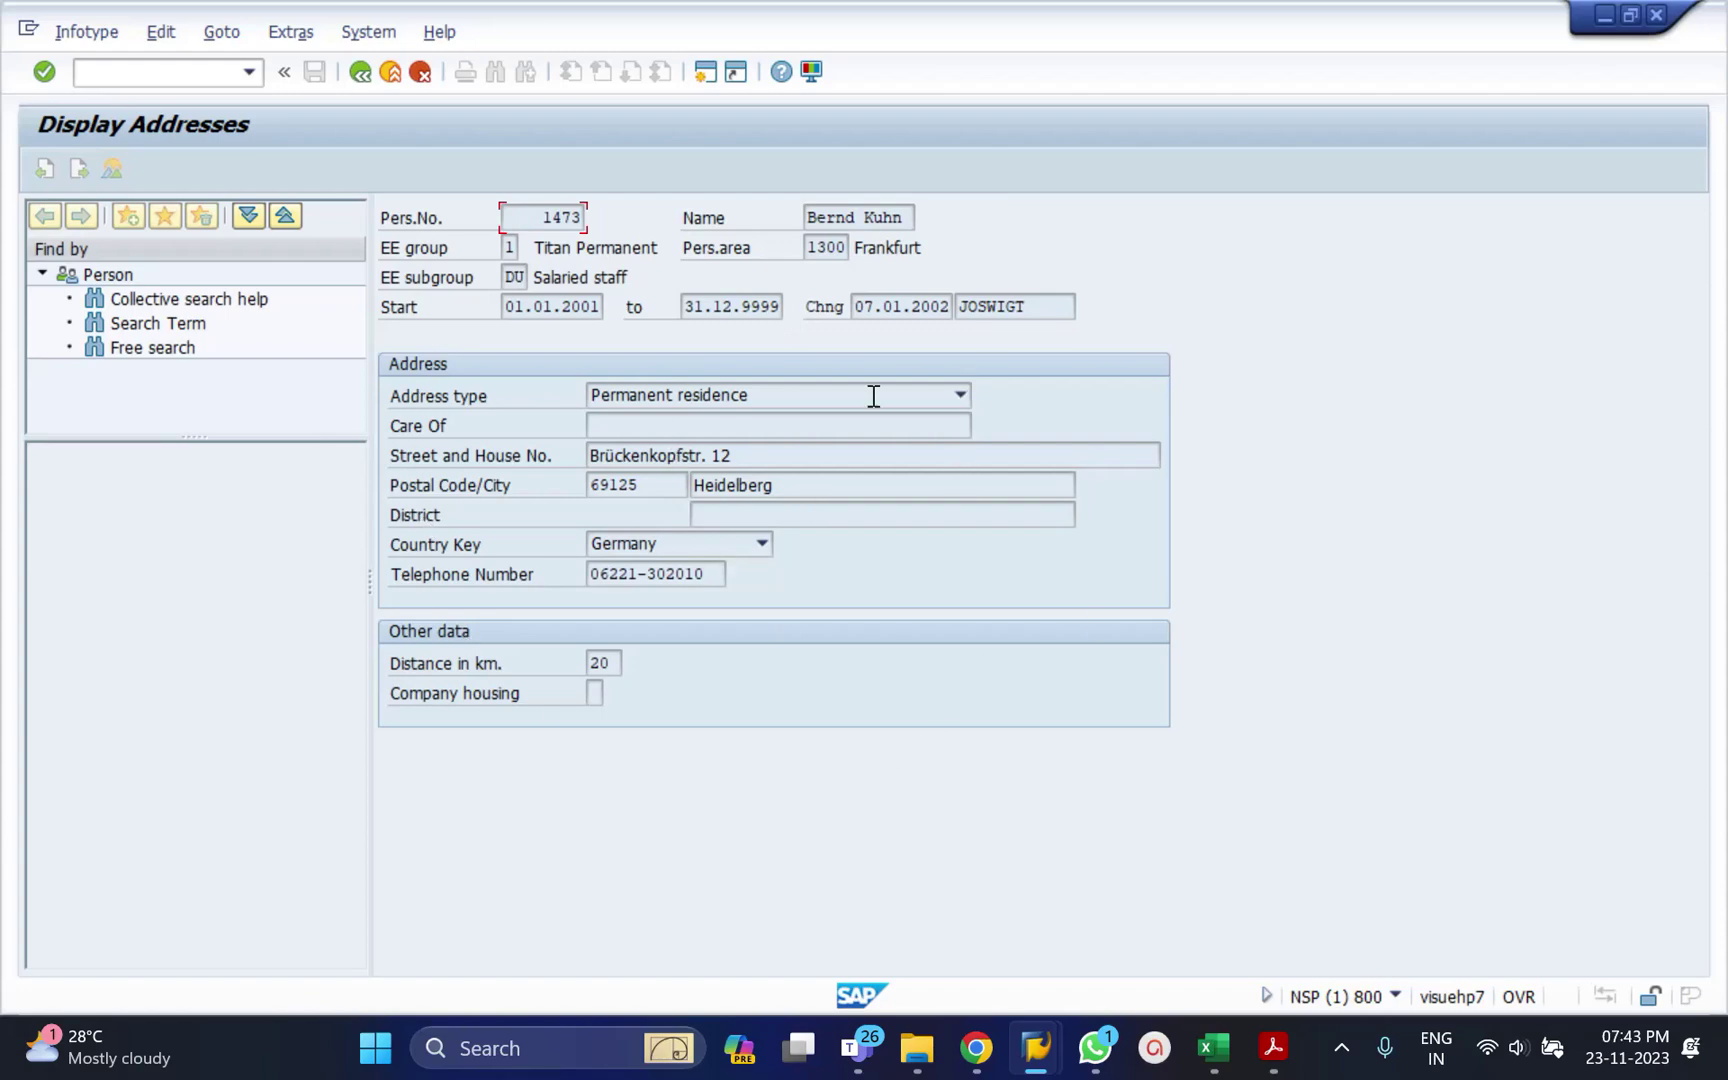
click(360, 72)
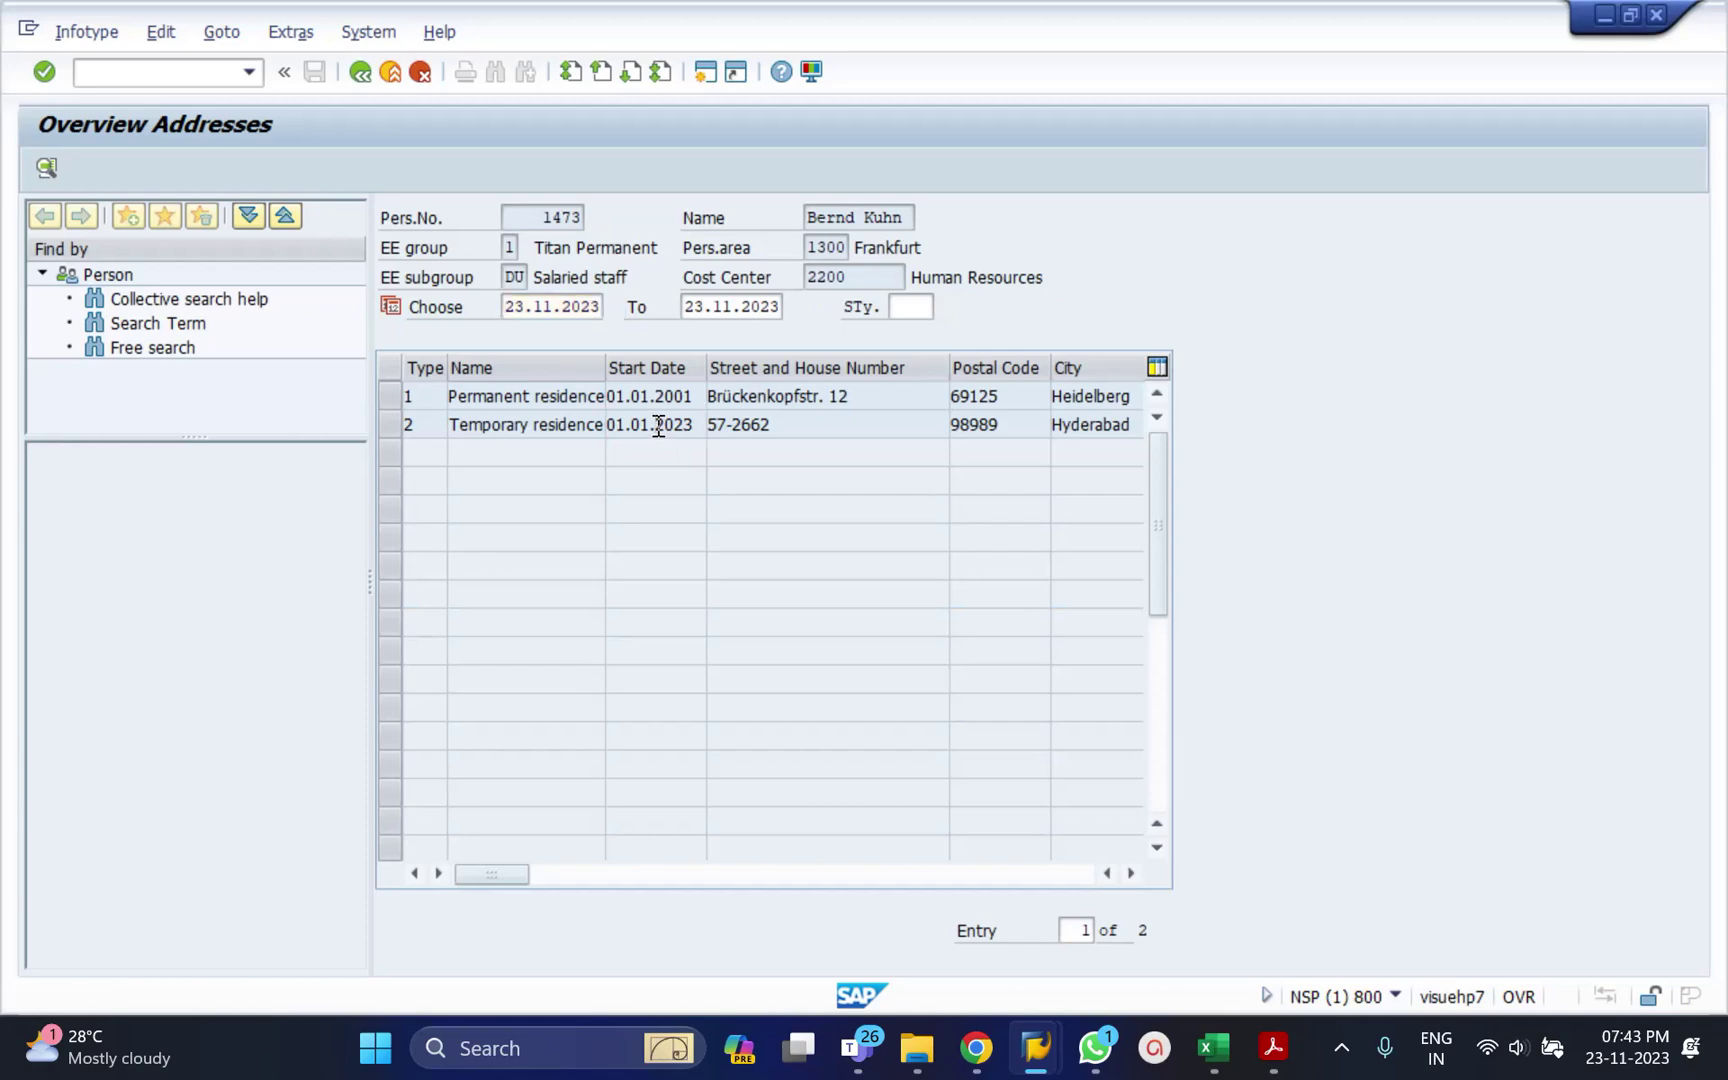
double_click(658, 425)
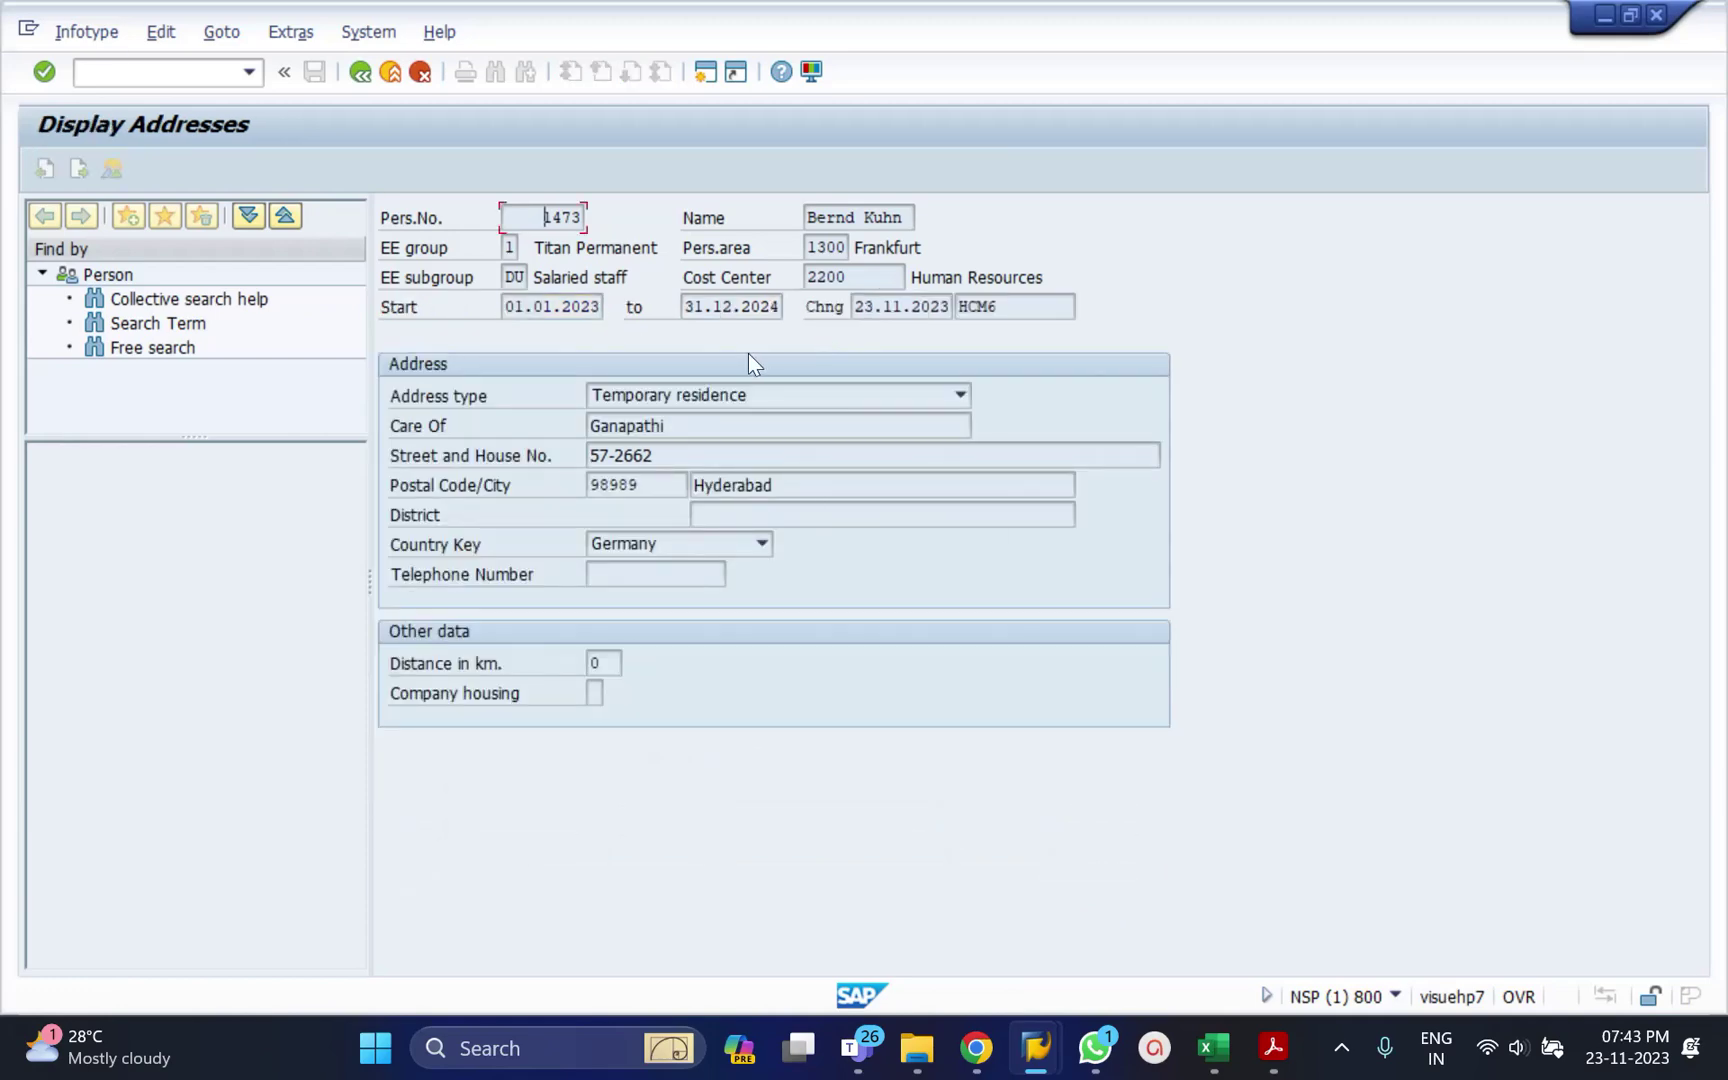
click(361, 73)
click(361, 73)
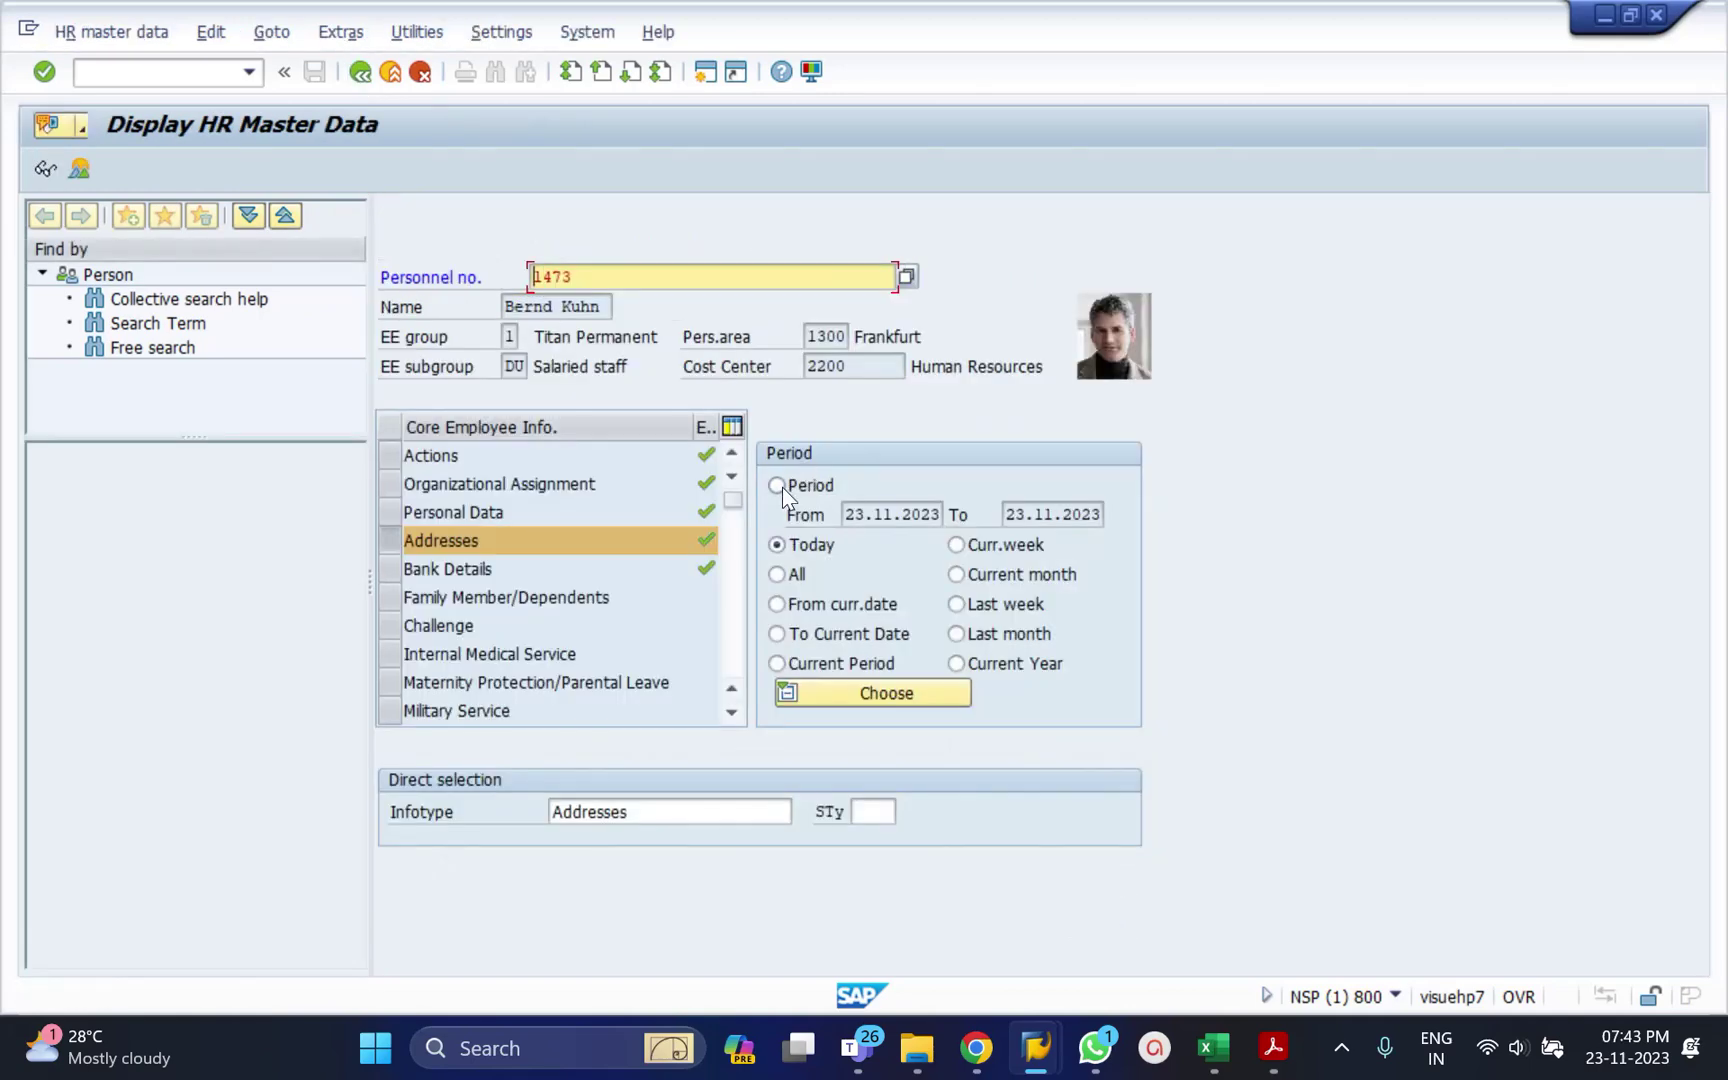
Set a custom period from 01.01.2025 to 31.12.9999.
click(779, 486)
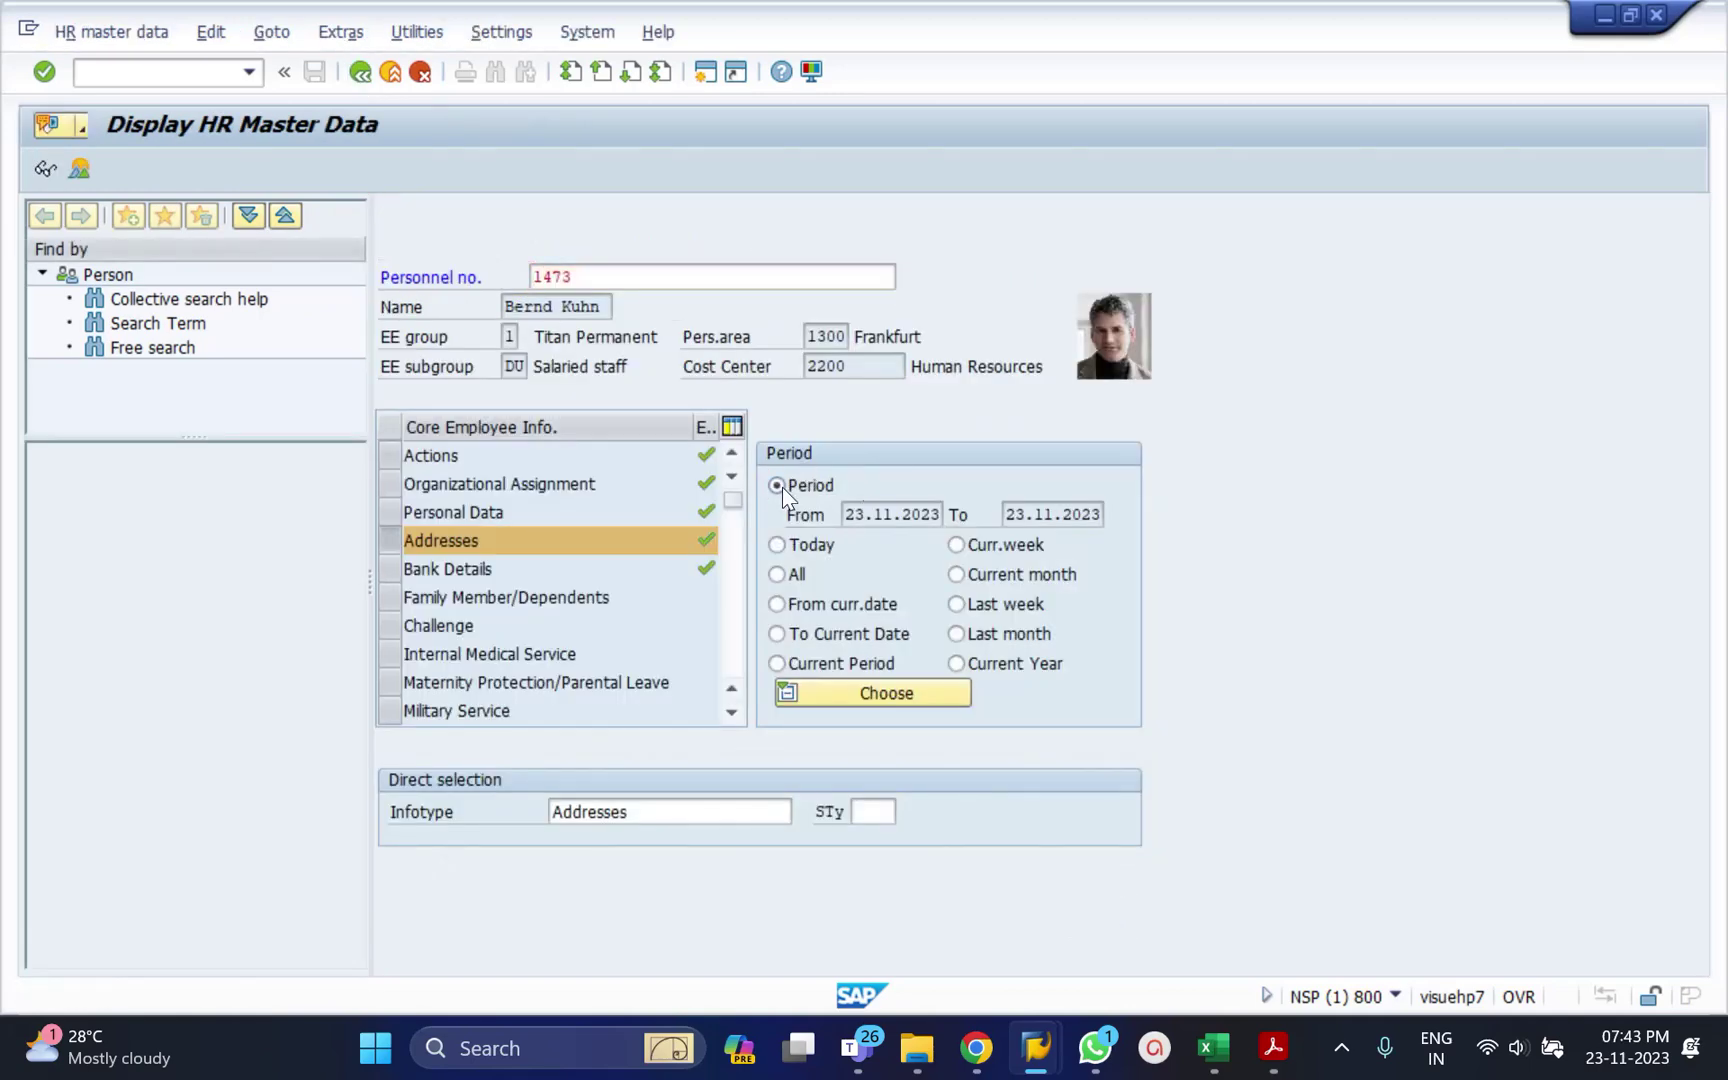
click(884, 516)
key(ctrl+a)
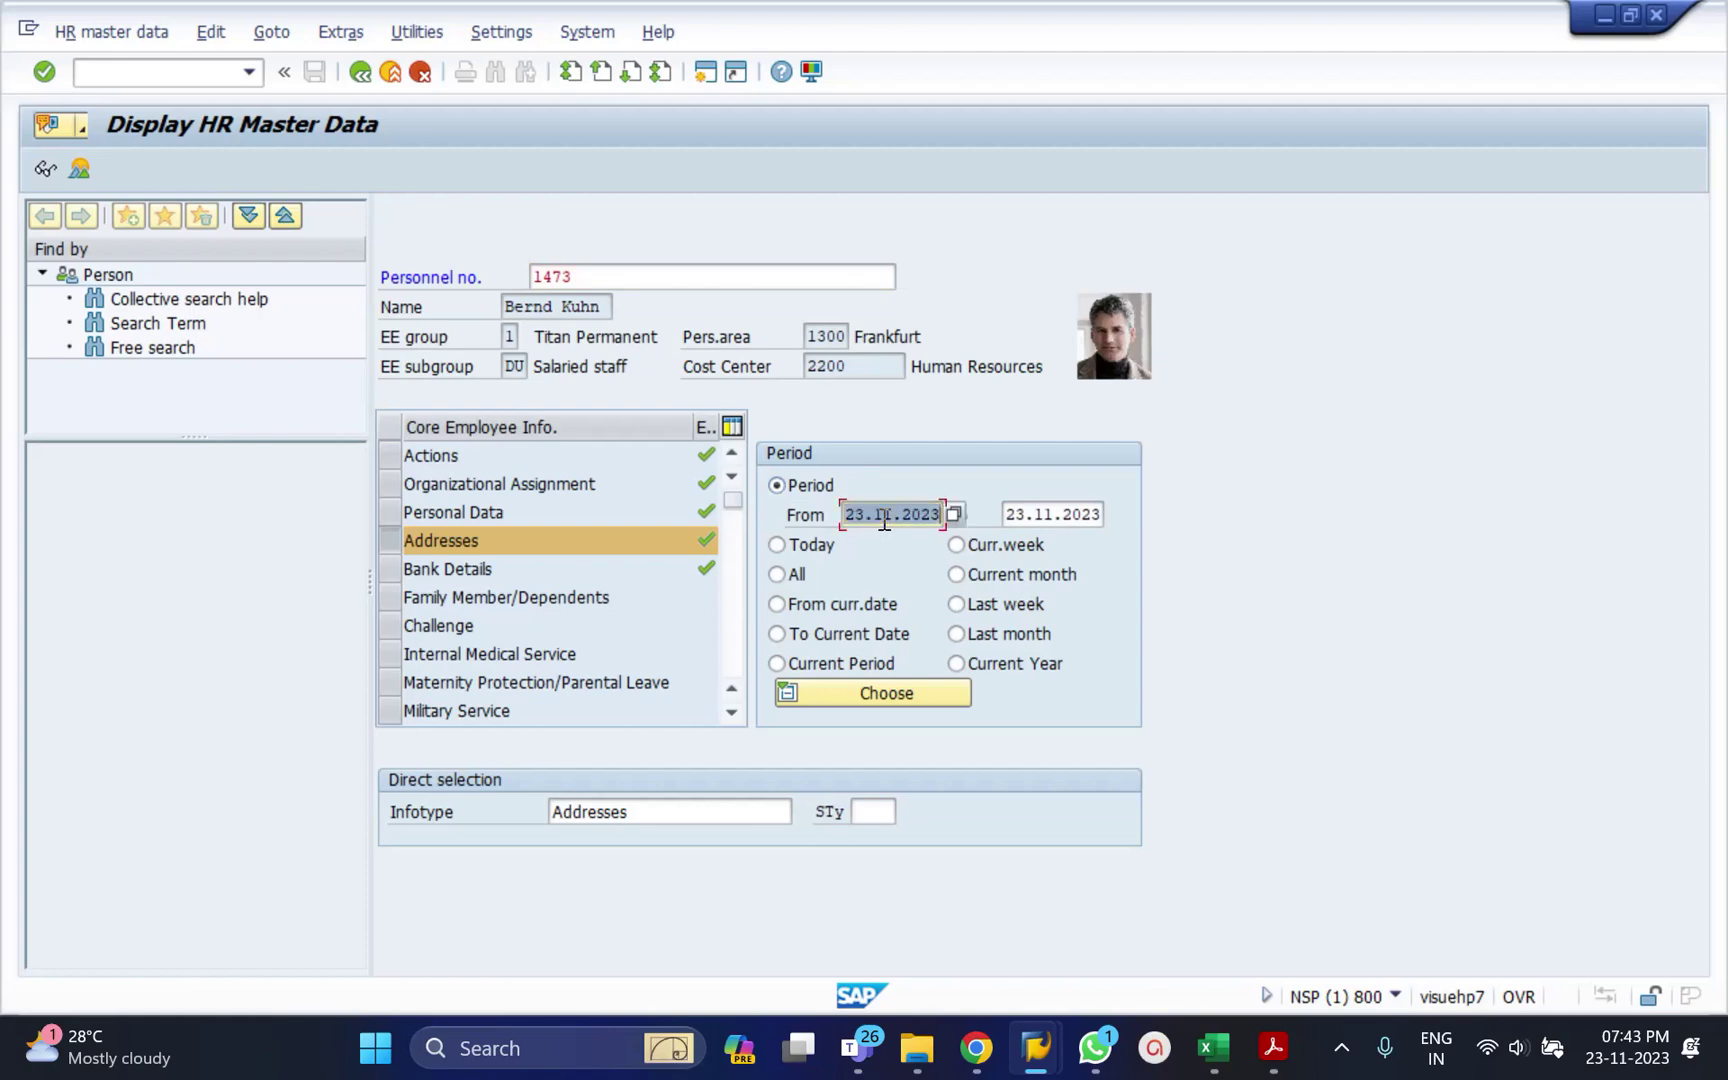
text(01012025)
key(Tab)
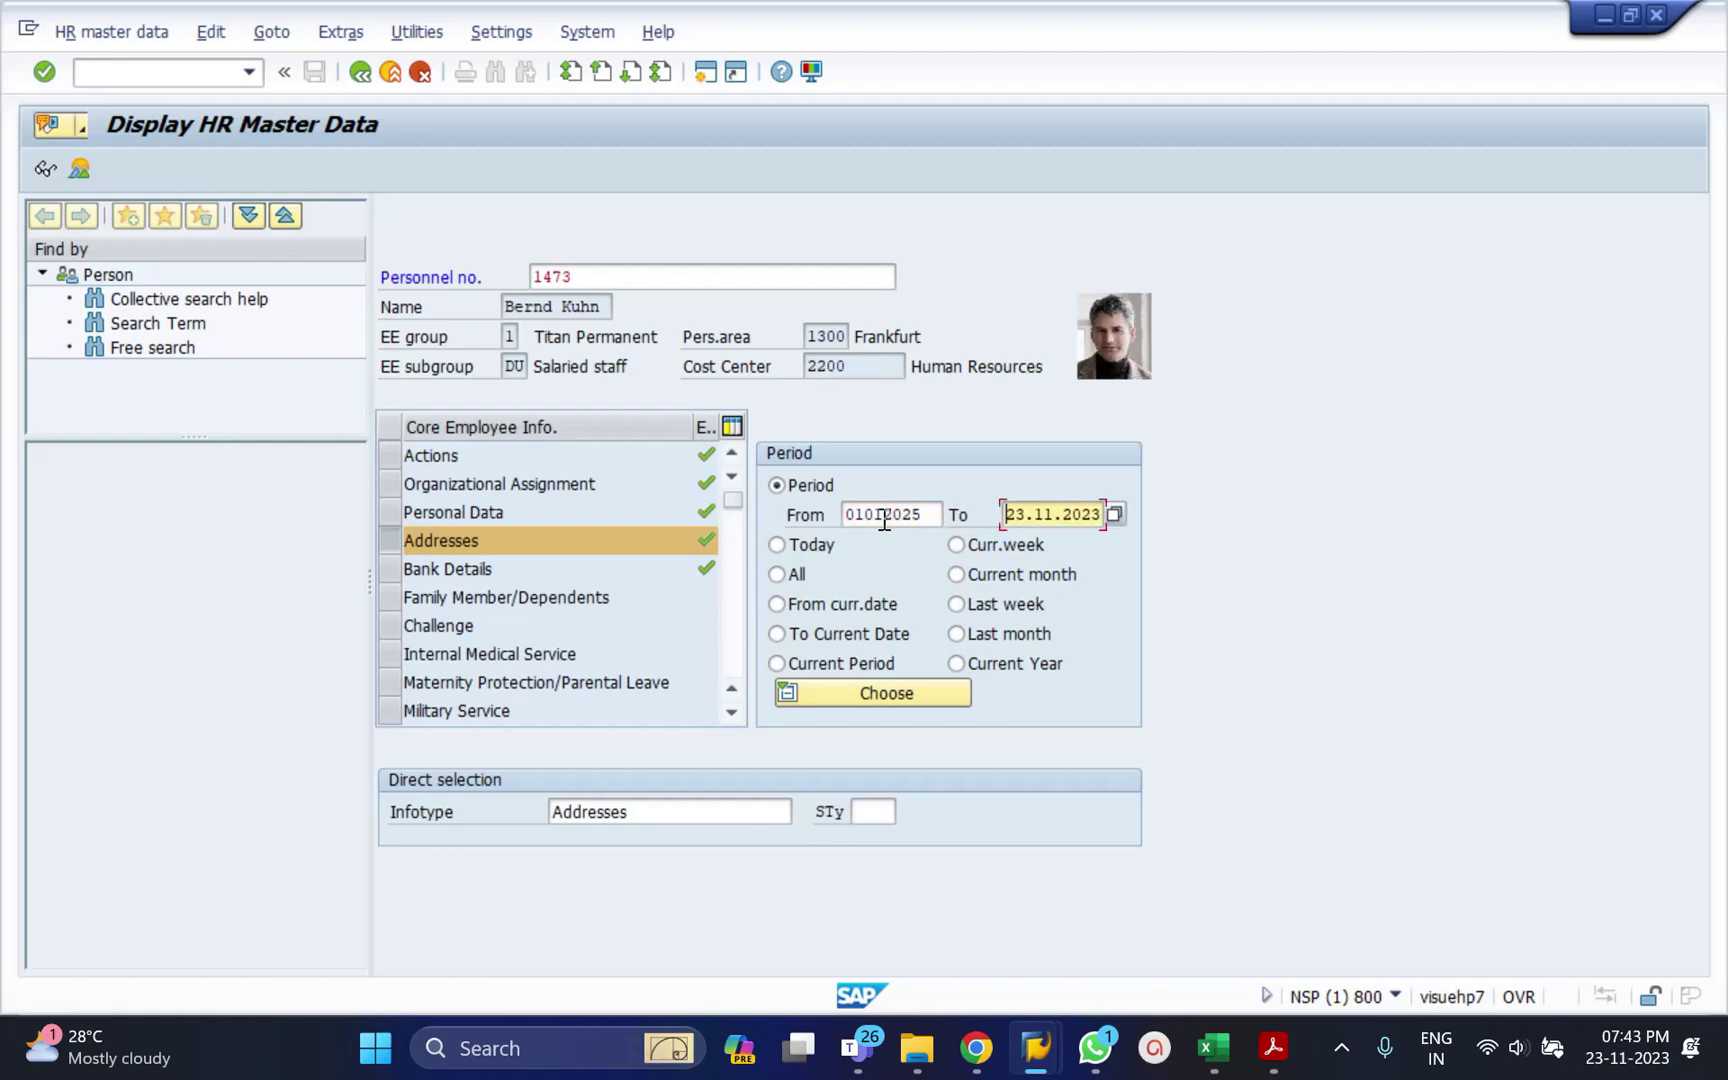
text(312)
key(BackSpace)
key(Delete)
key(Delete)
key(Delete)
key(Delete)
key(Delete)
key(Delete)
key(Delete)
text(12.9999)
key(Return)
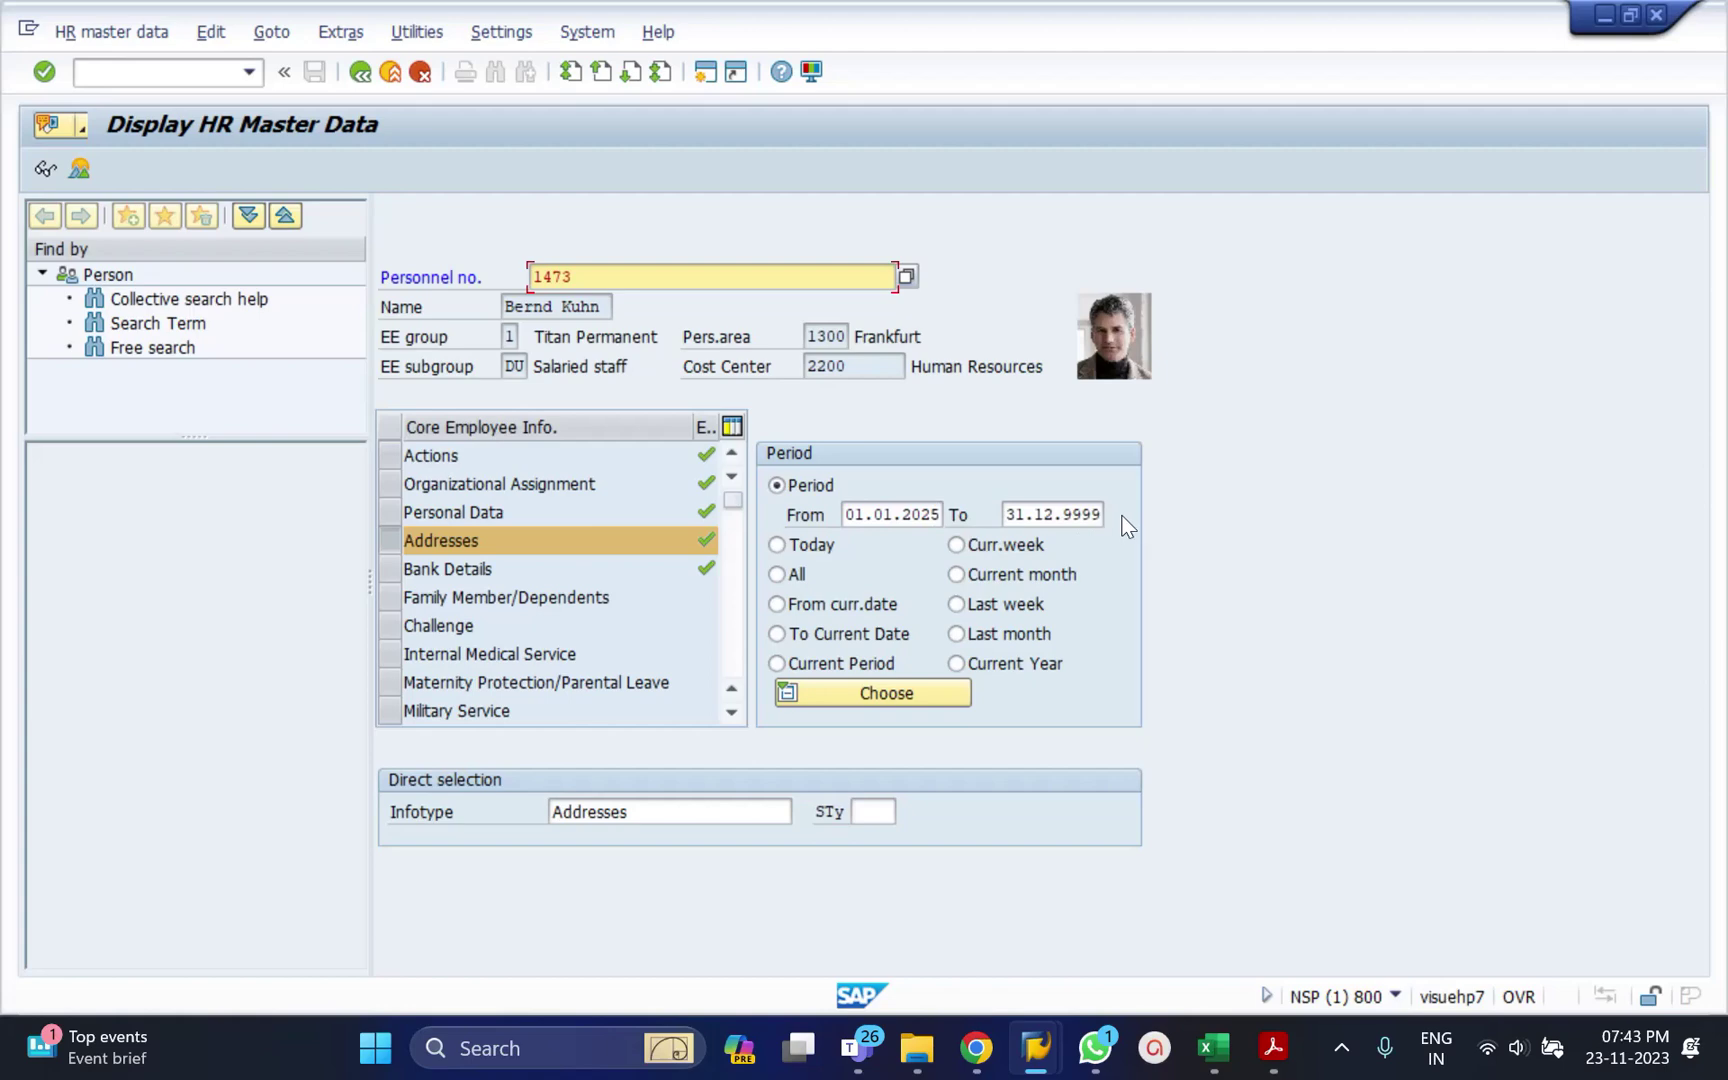
Open the Addresses overview for that period, listing only the Heidelberg permanent residence.
click(81, 171)
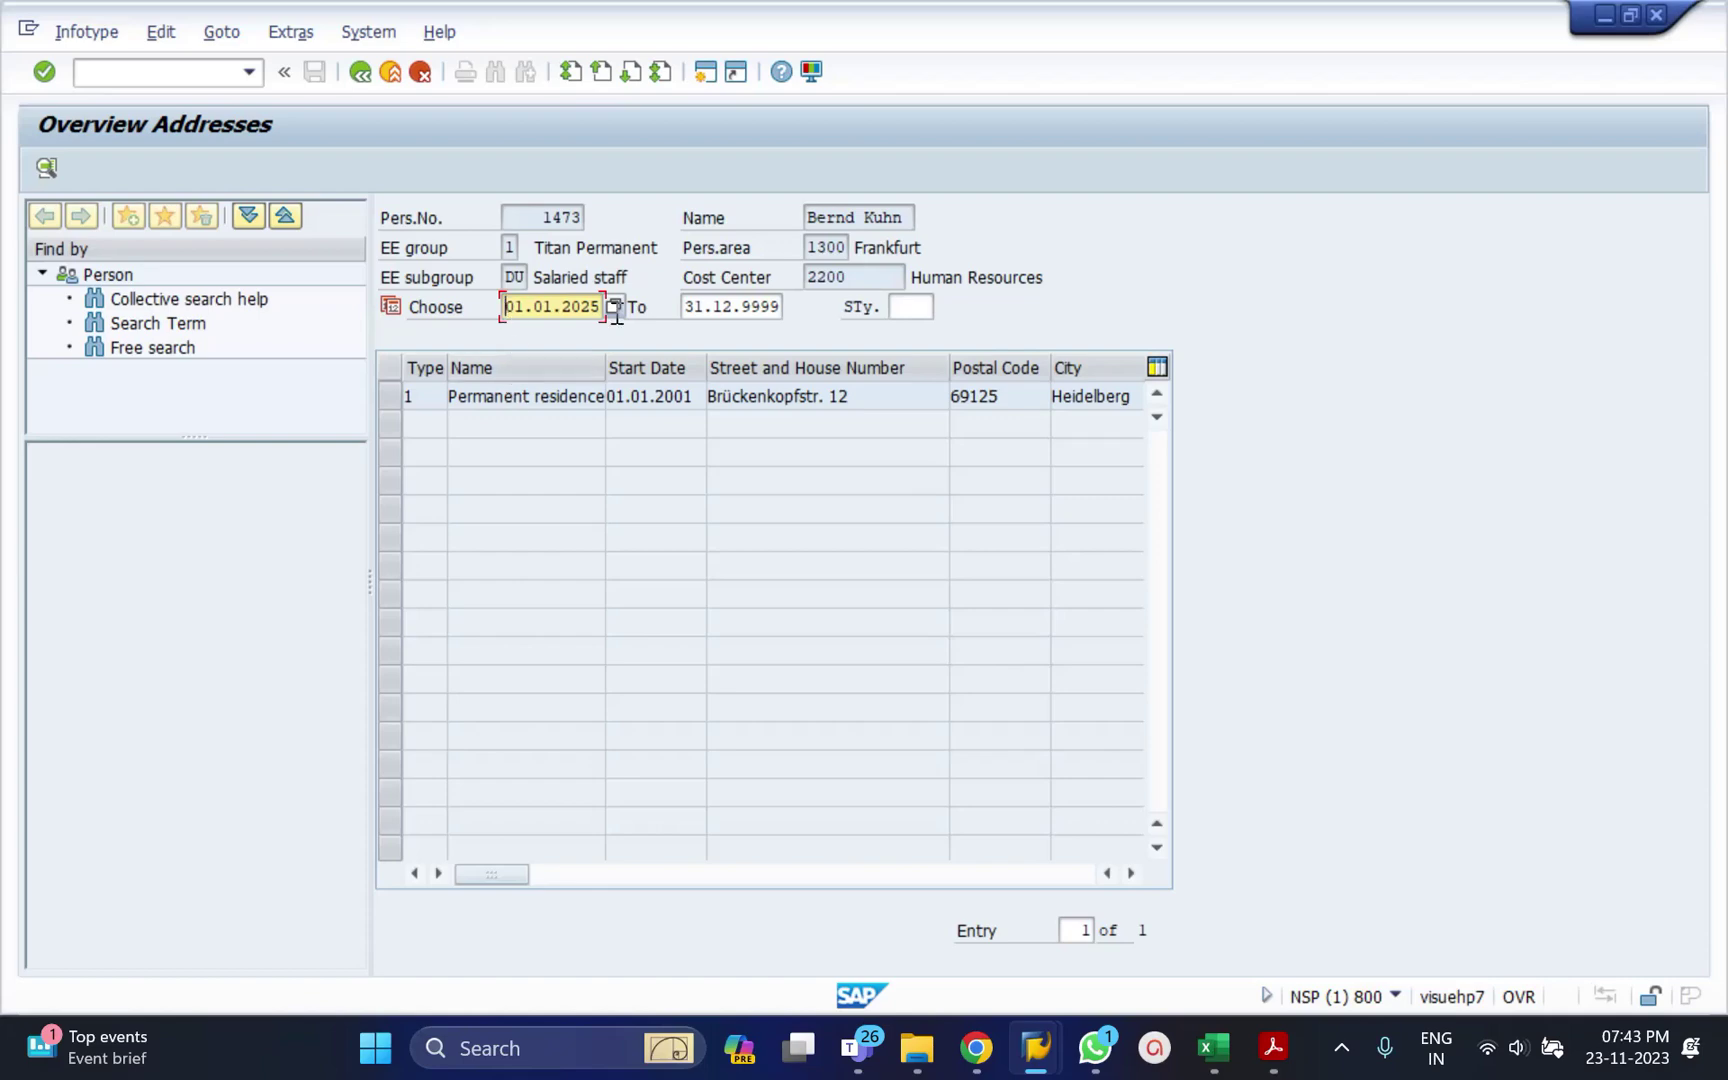
click(703, 302)
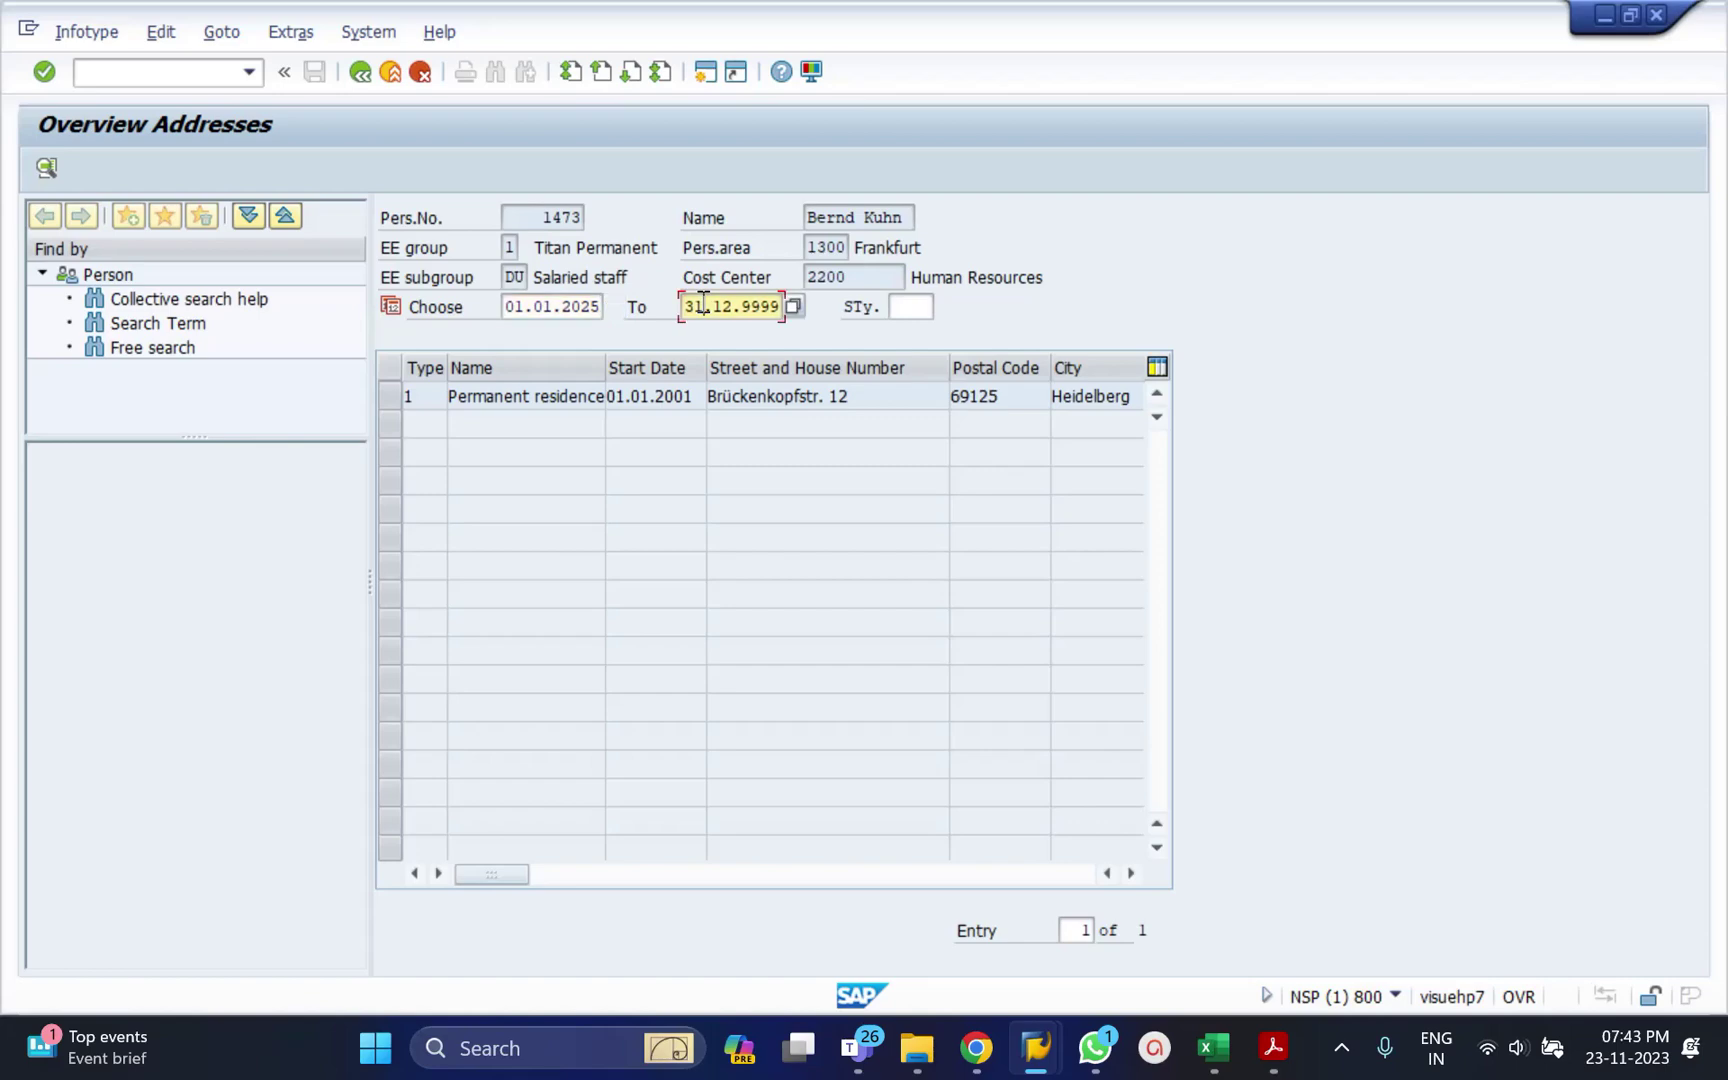
click(521, 310)
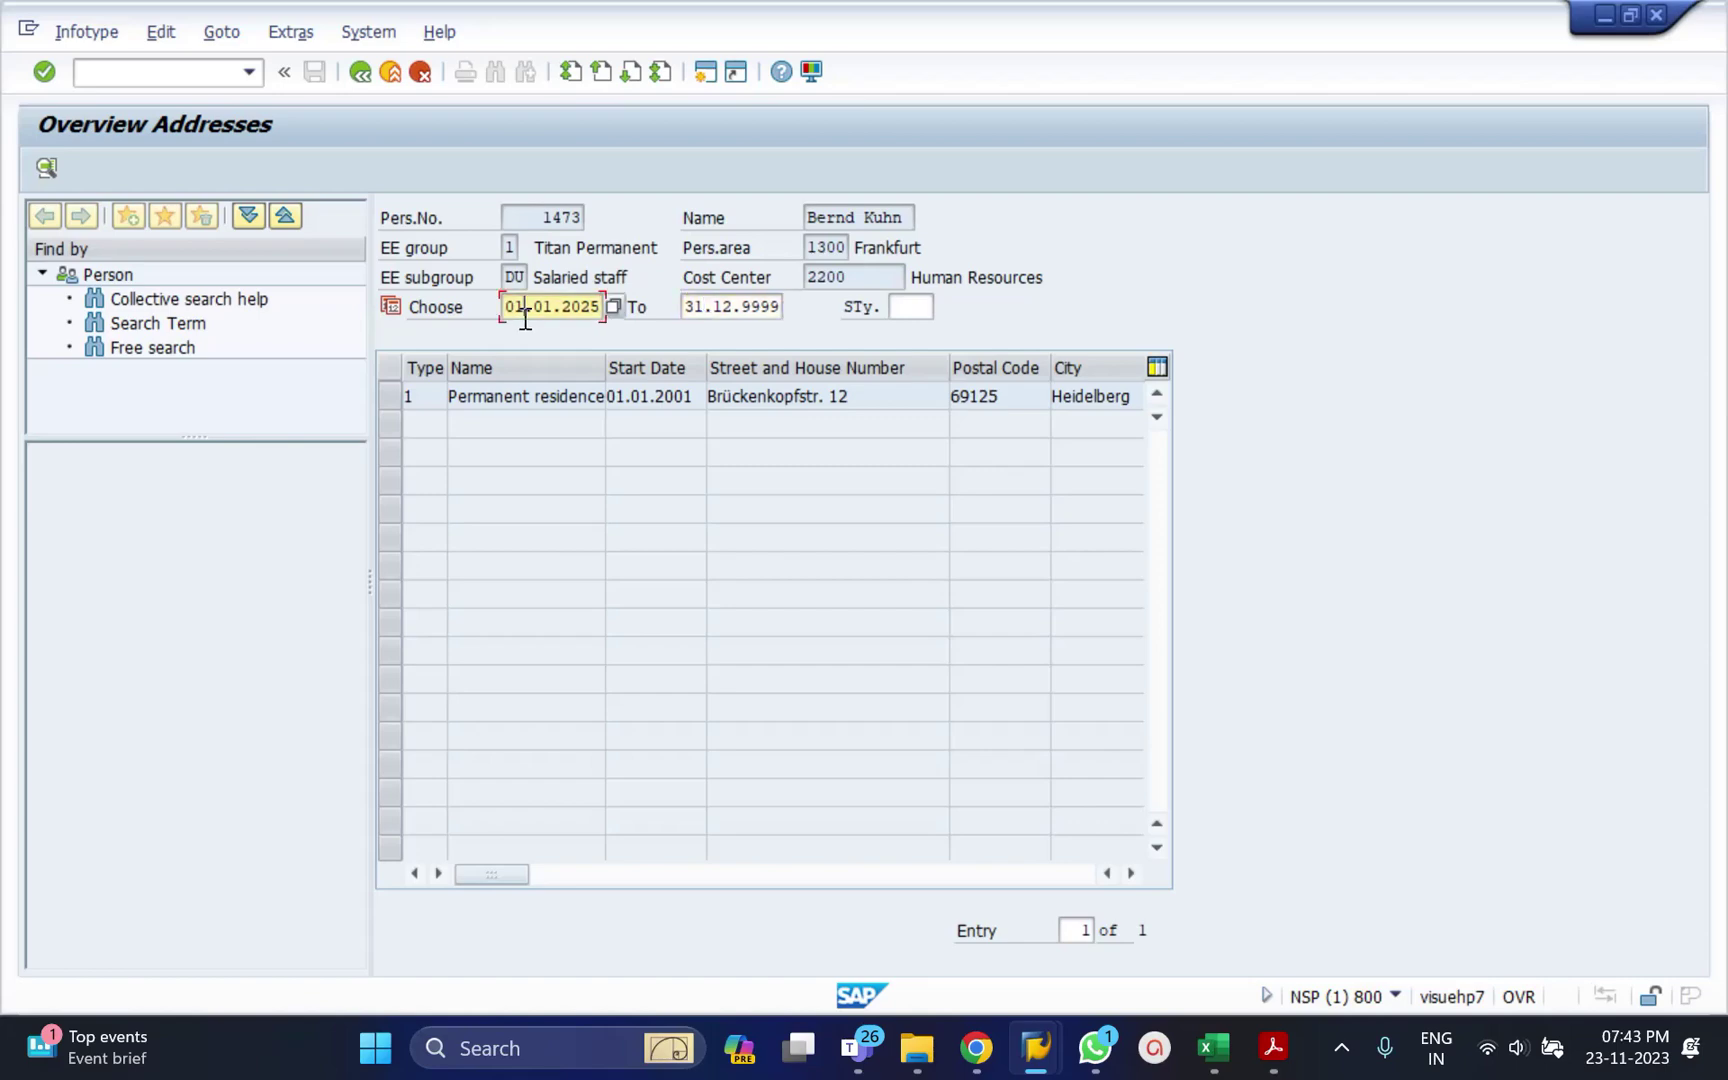
Return to HR master data and try the Current week, Current month, Last month and Current year periods.
click(360, 73)
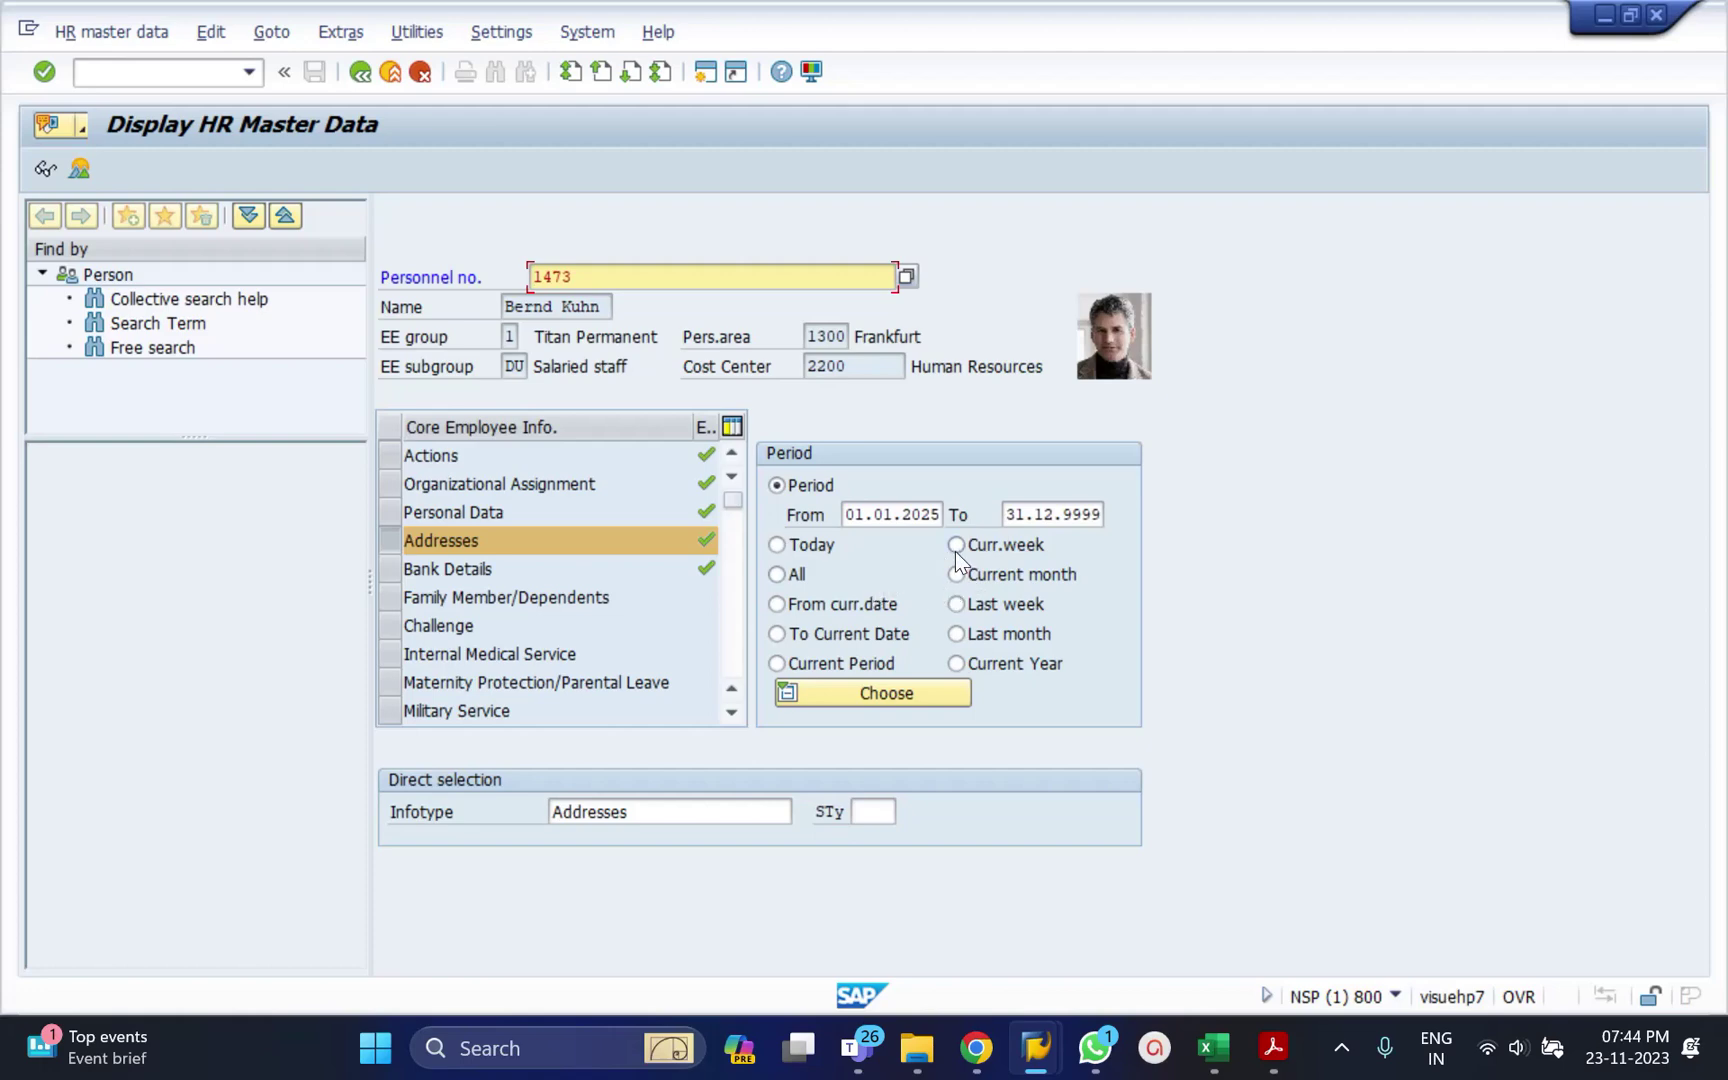
click(954, 551)
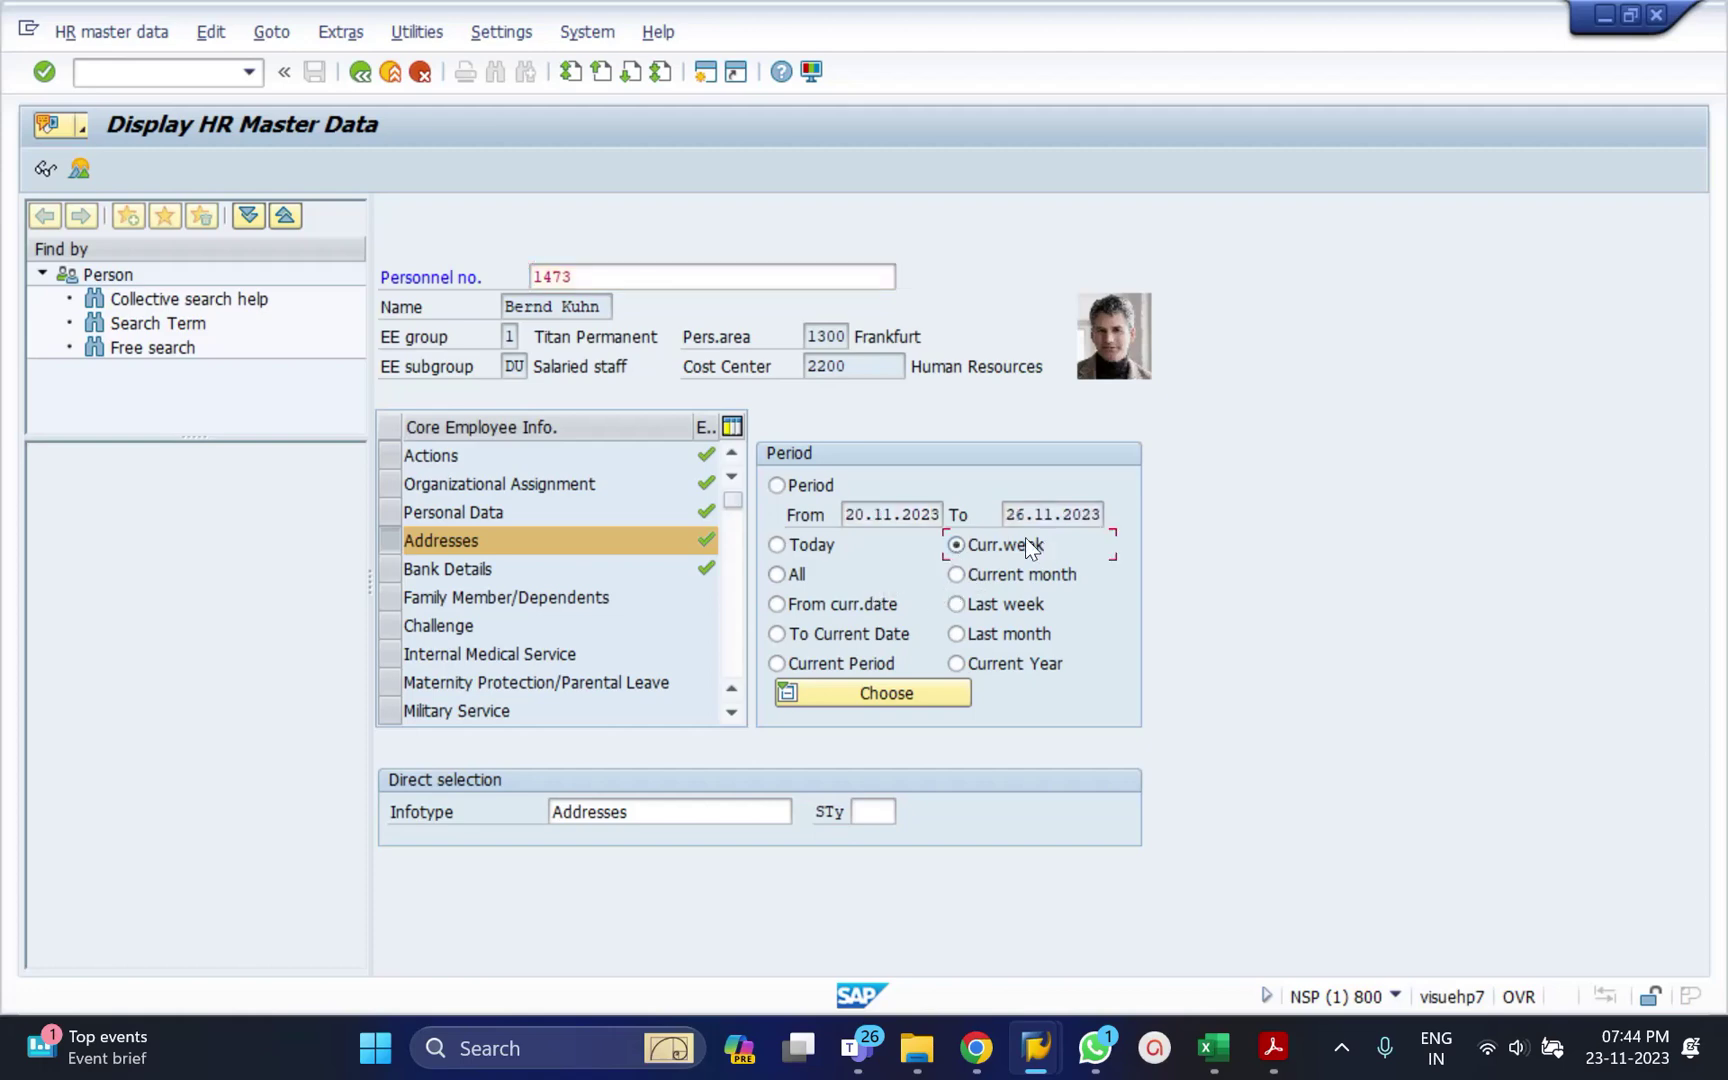
click(956, 576)
click(955, 634)
click(957, 664)
Set the period to All (01.01.1800–31.12.9999), view the address overview, and go back.
click(776, 575)
click(846, 515)
drag(846, 515, 1103, 516)
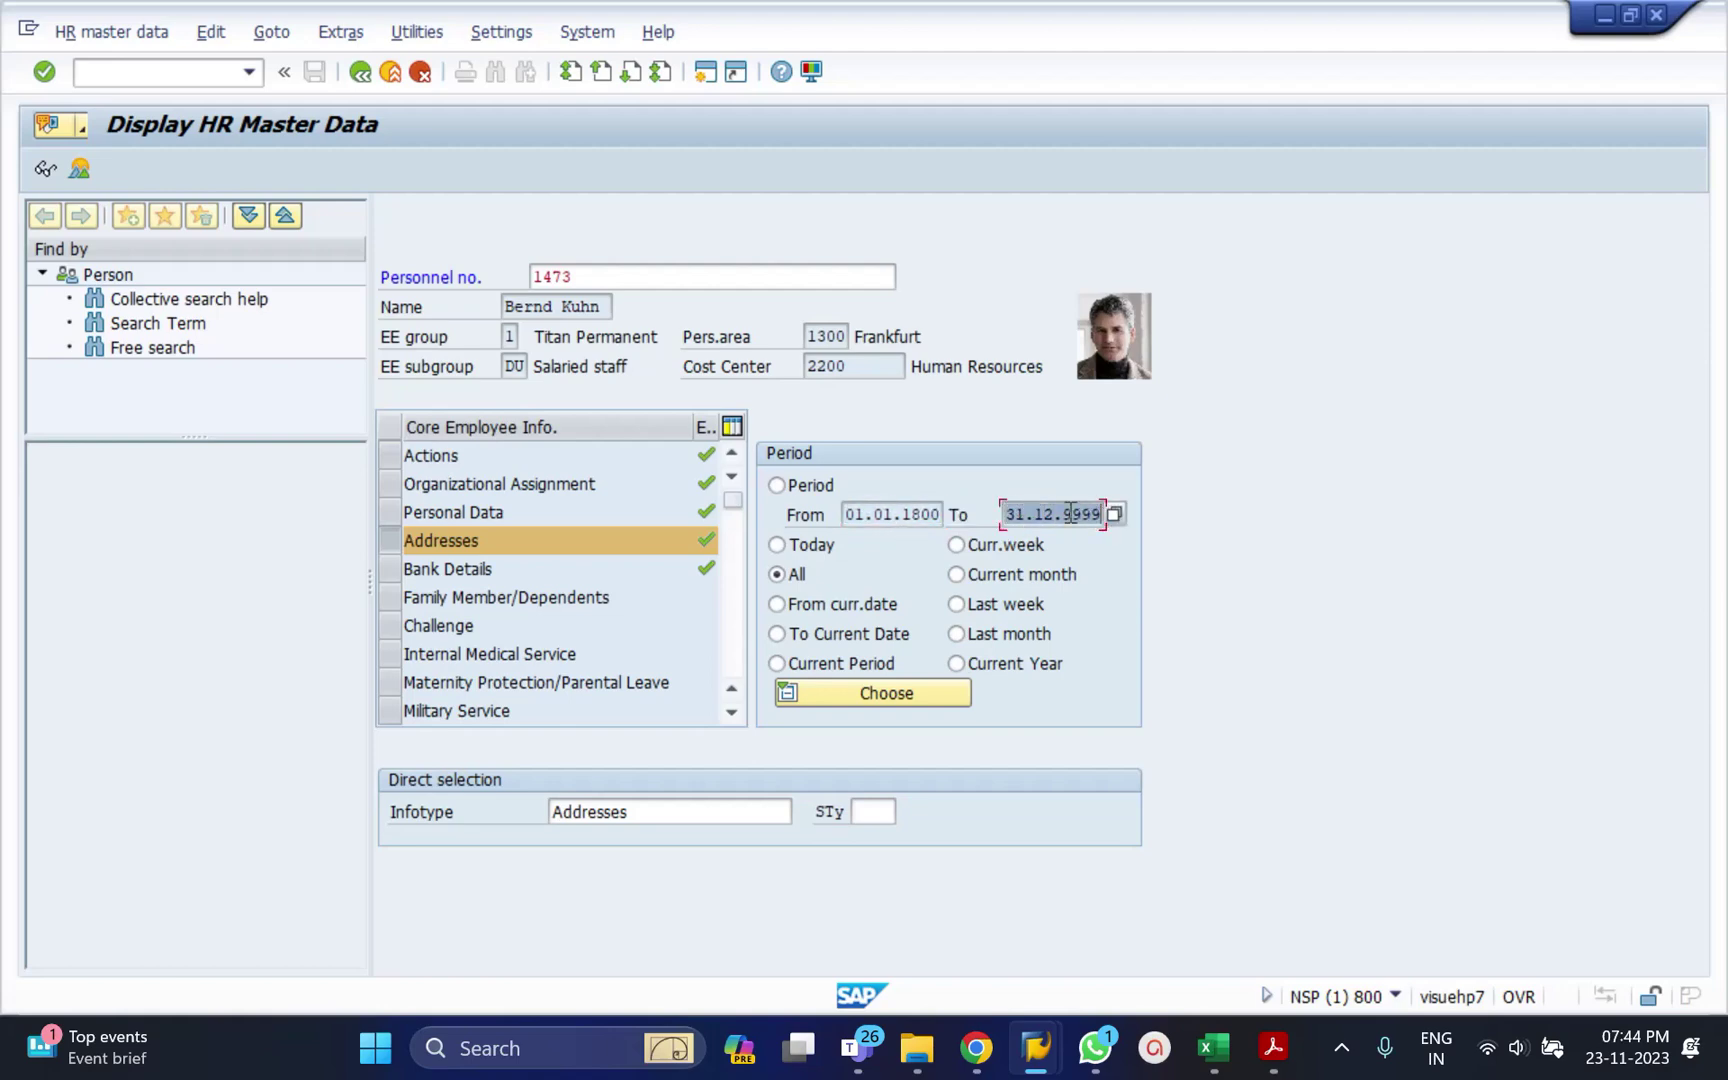
click(79, 170)
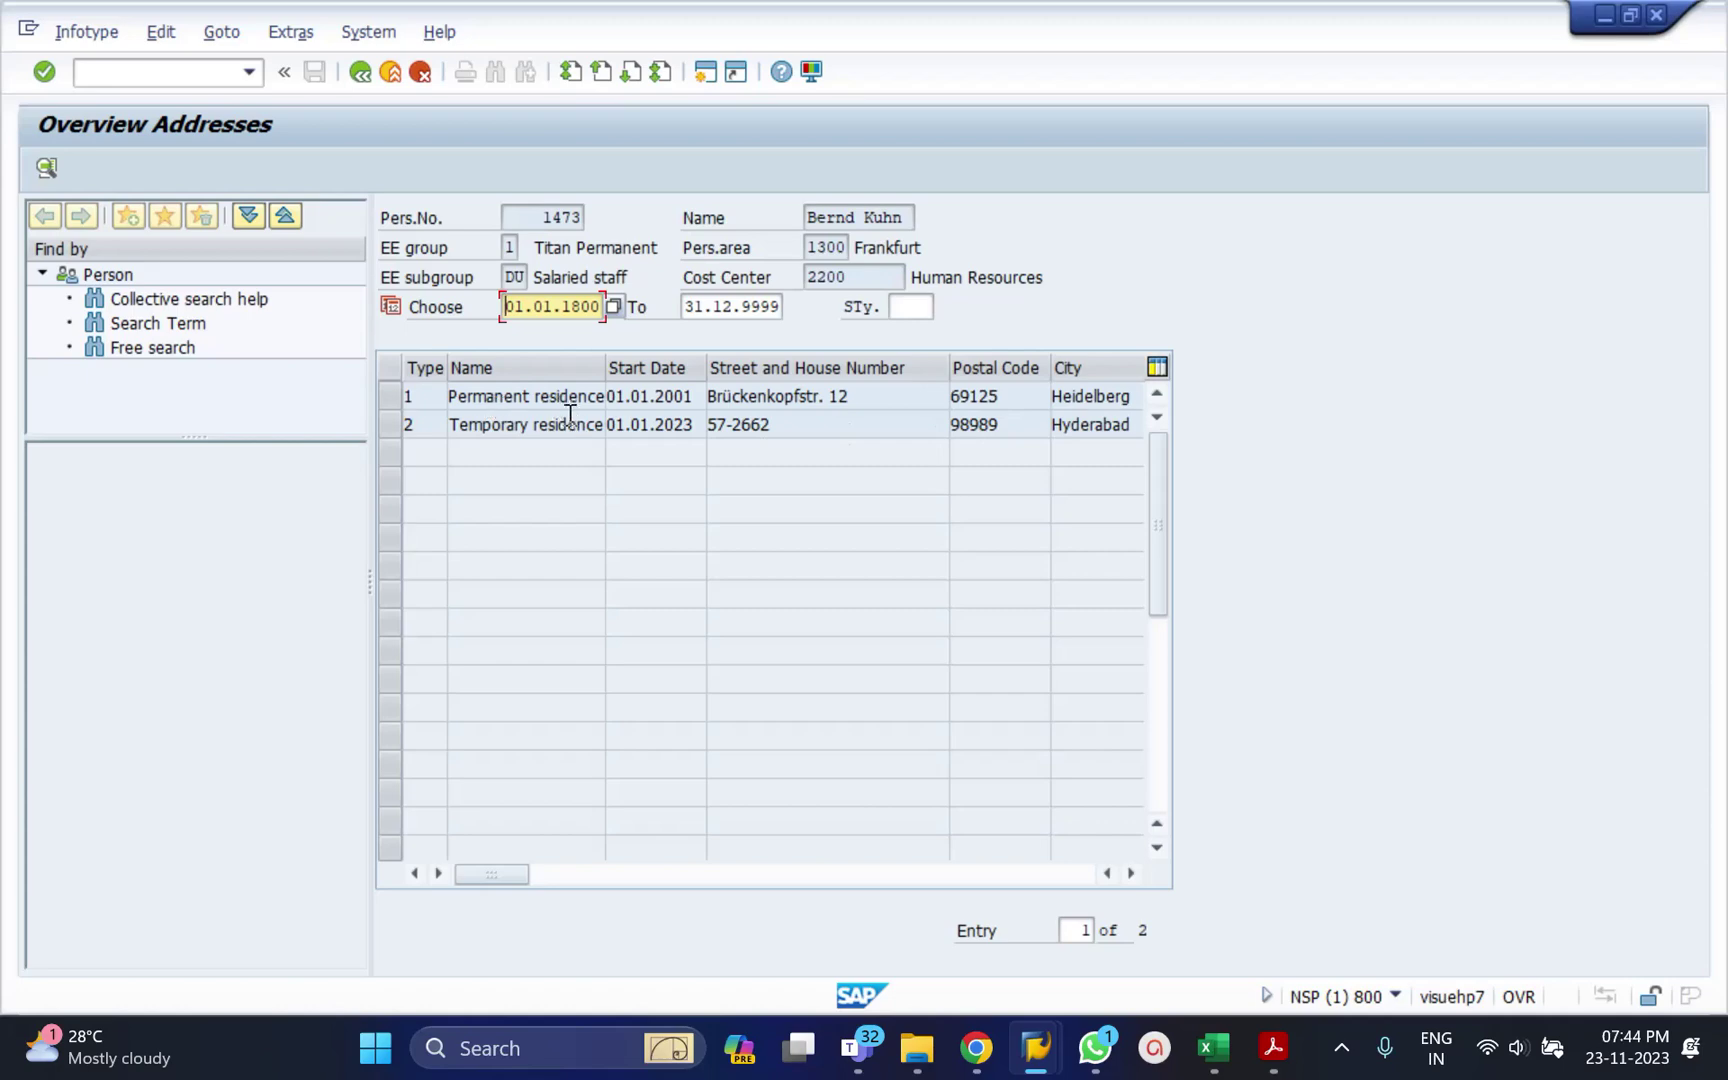
click(360, 71)
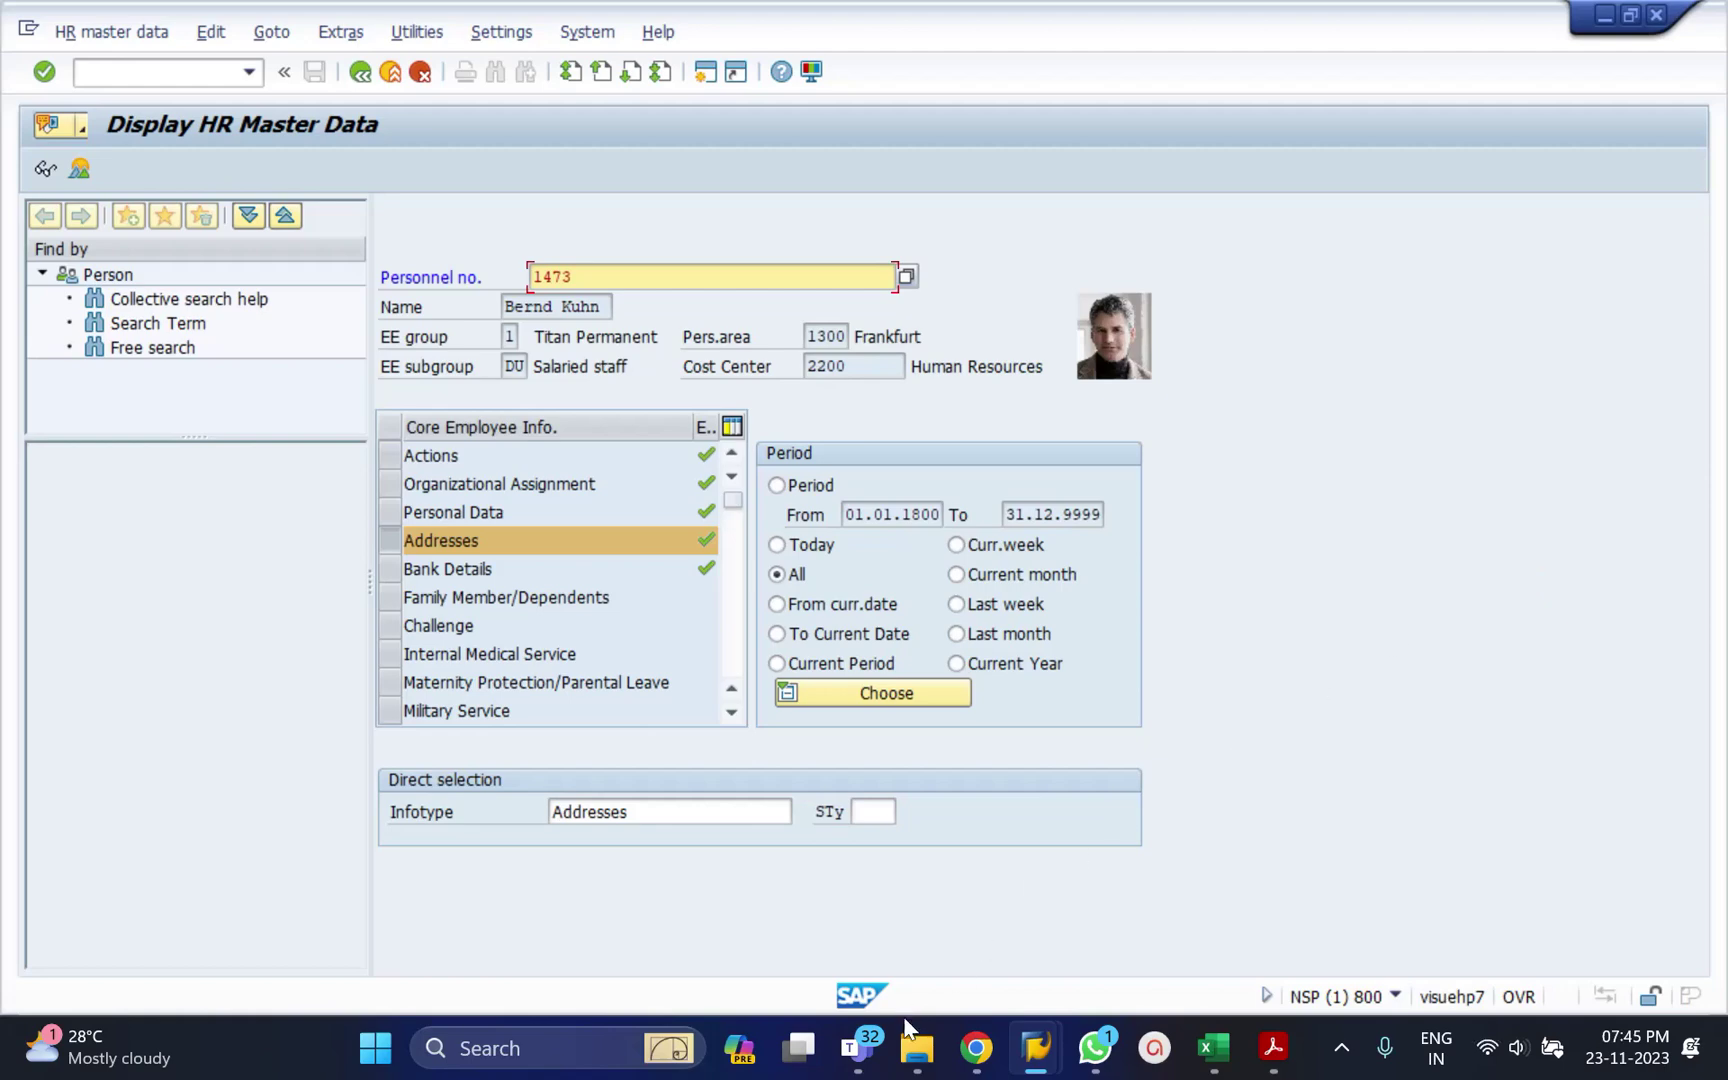
mouse_move(866, 1058)
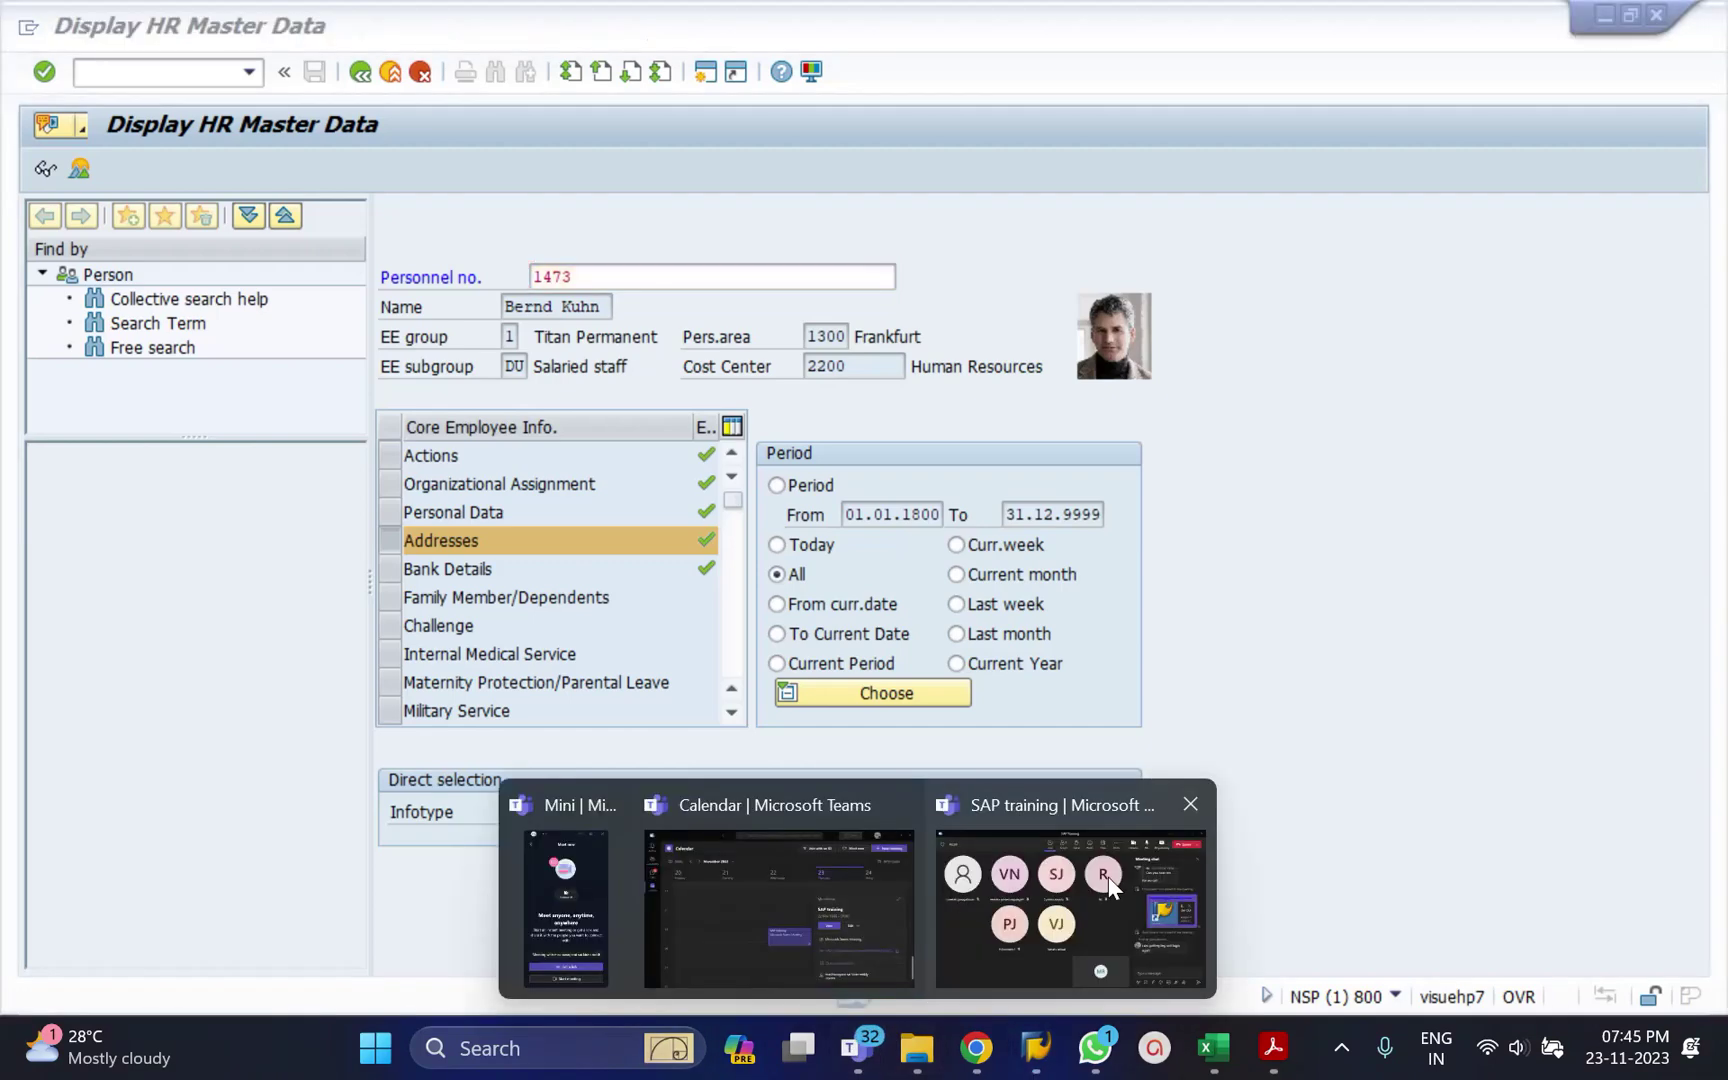
click(1104, 880)
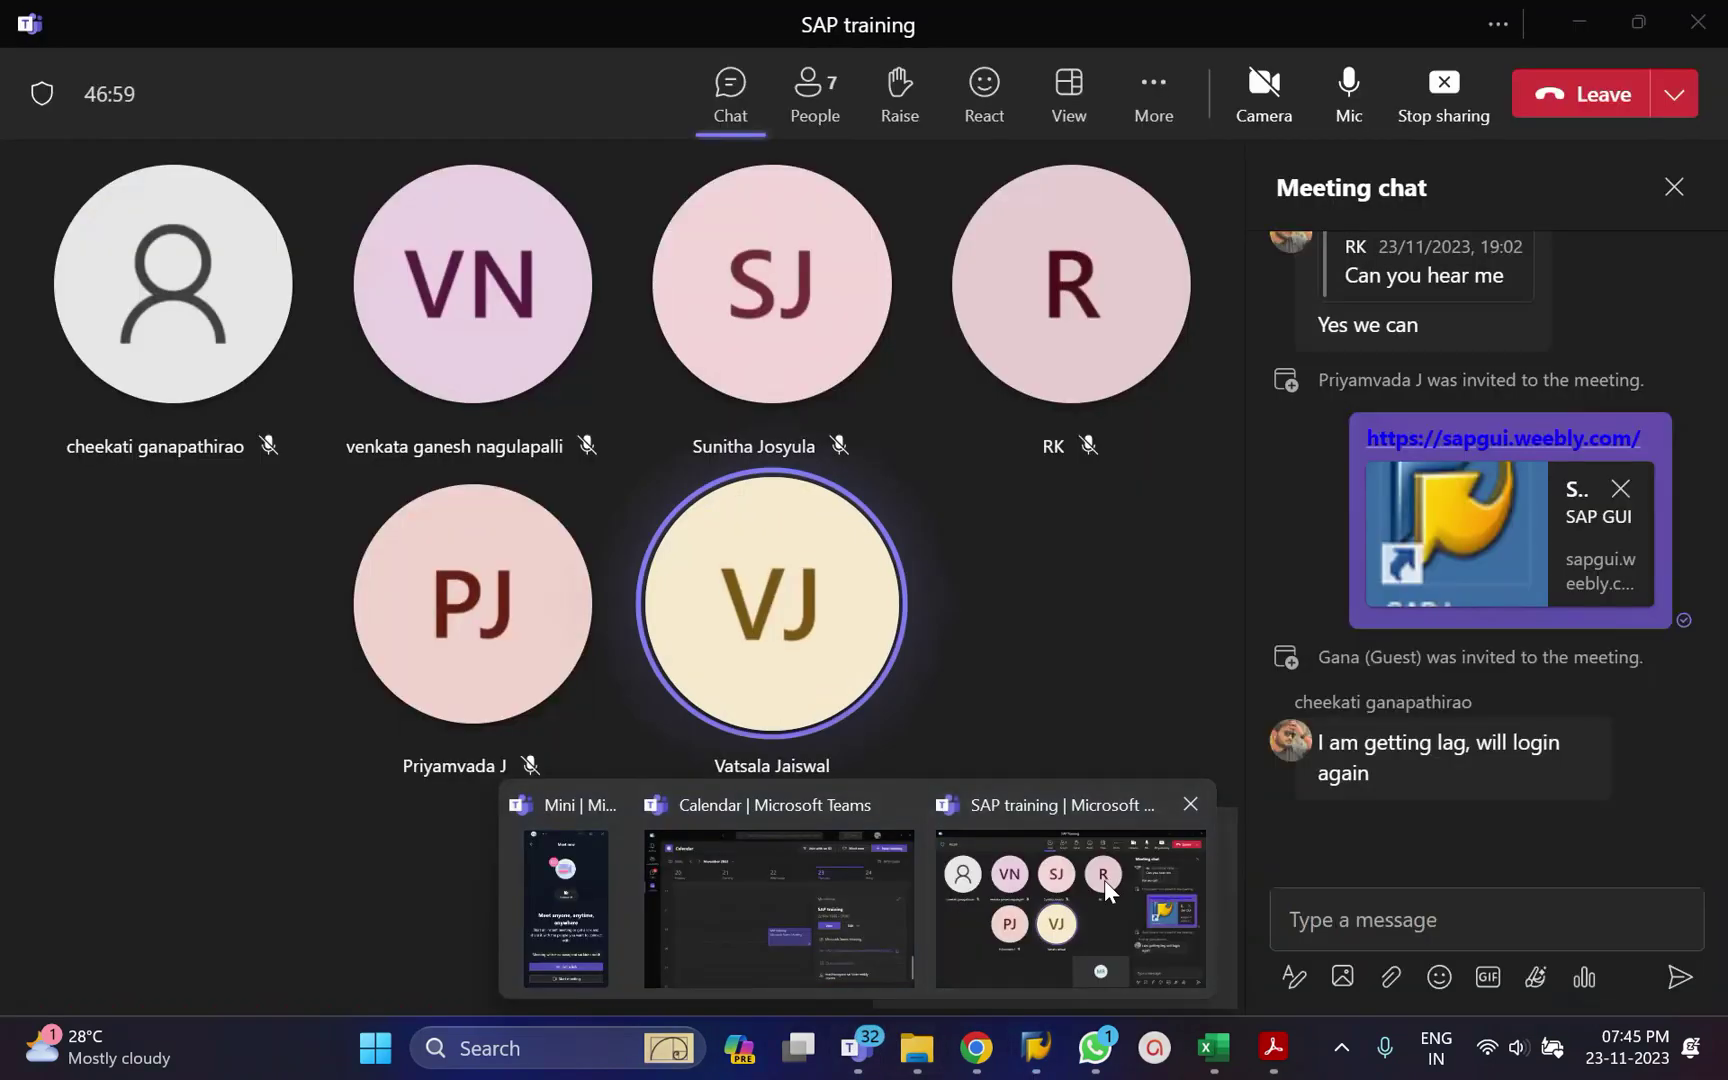
click(1577, 22)
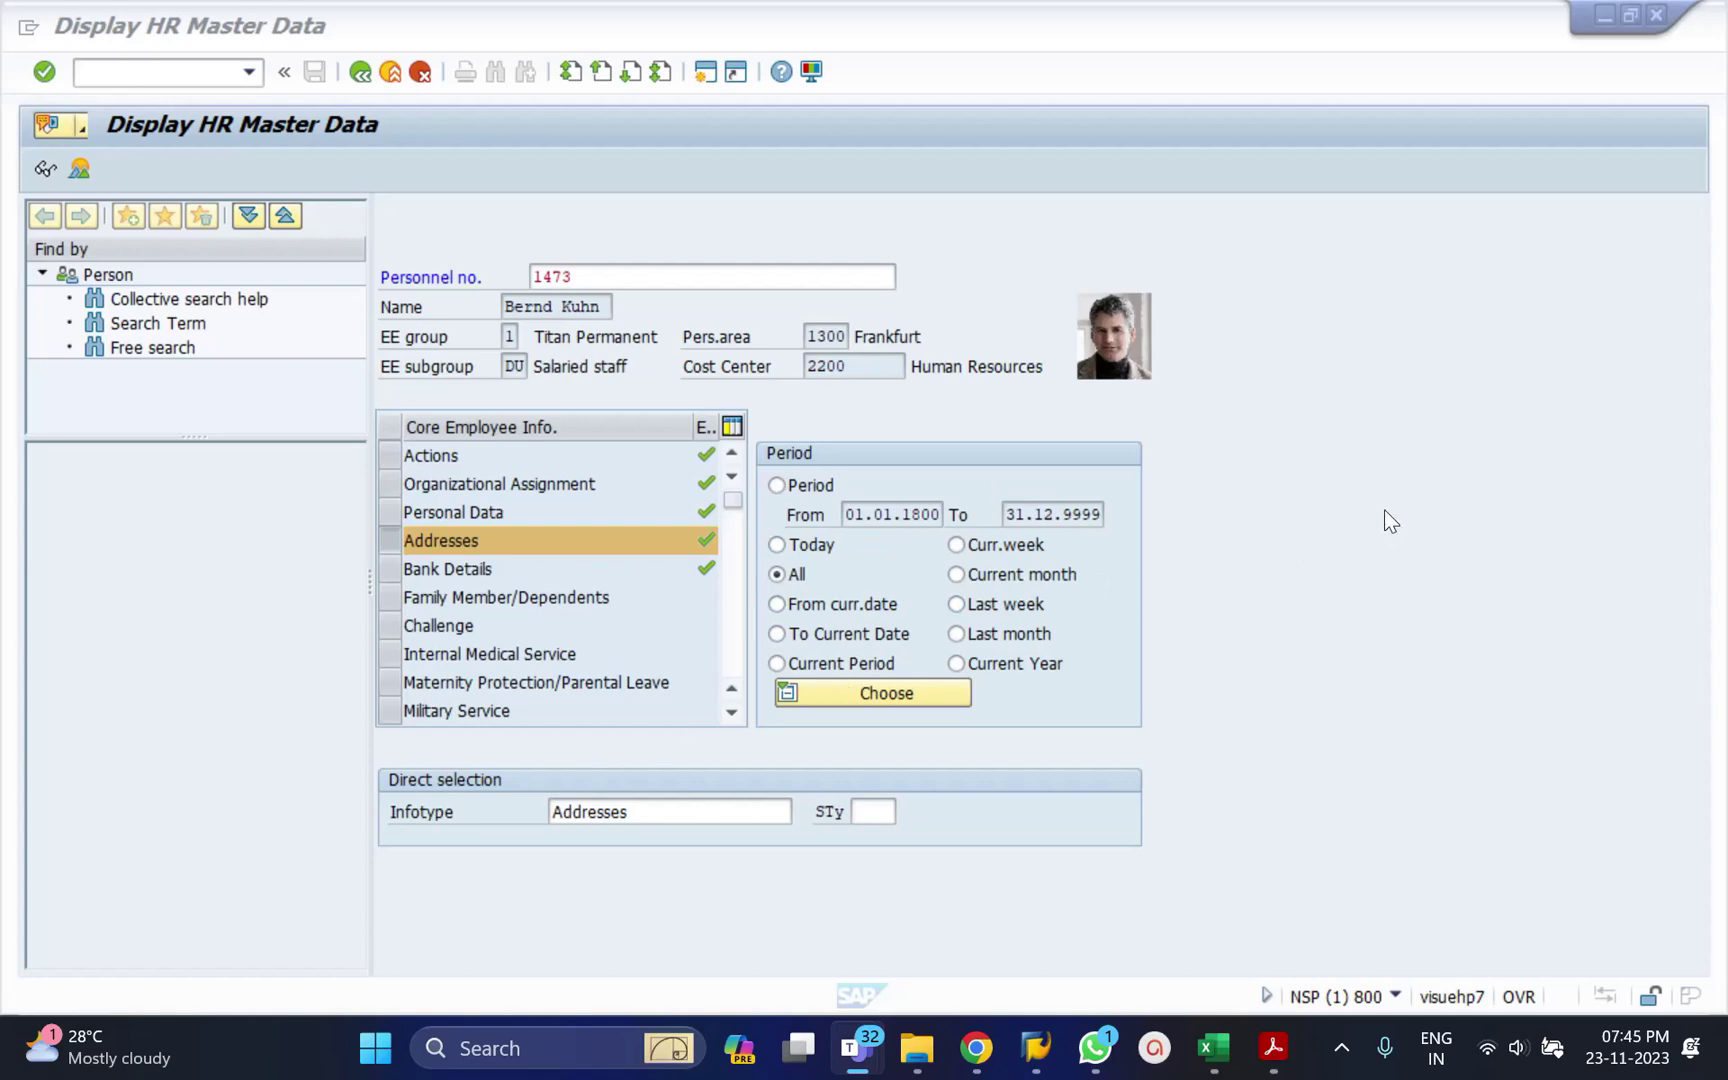
Re-enter infotype 6, Addresses, as the direct-selection infotype.
click(681, 815)
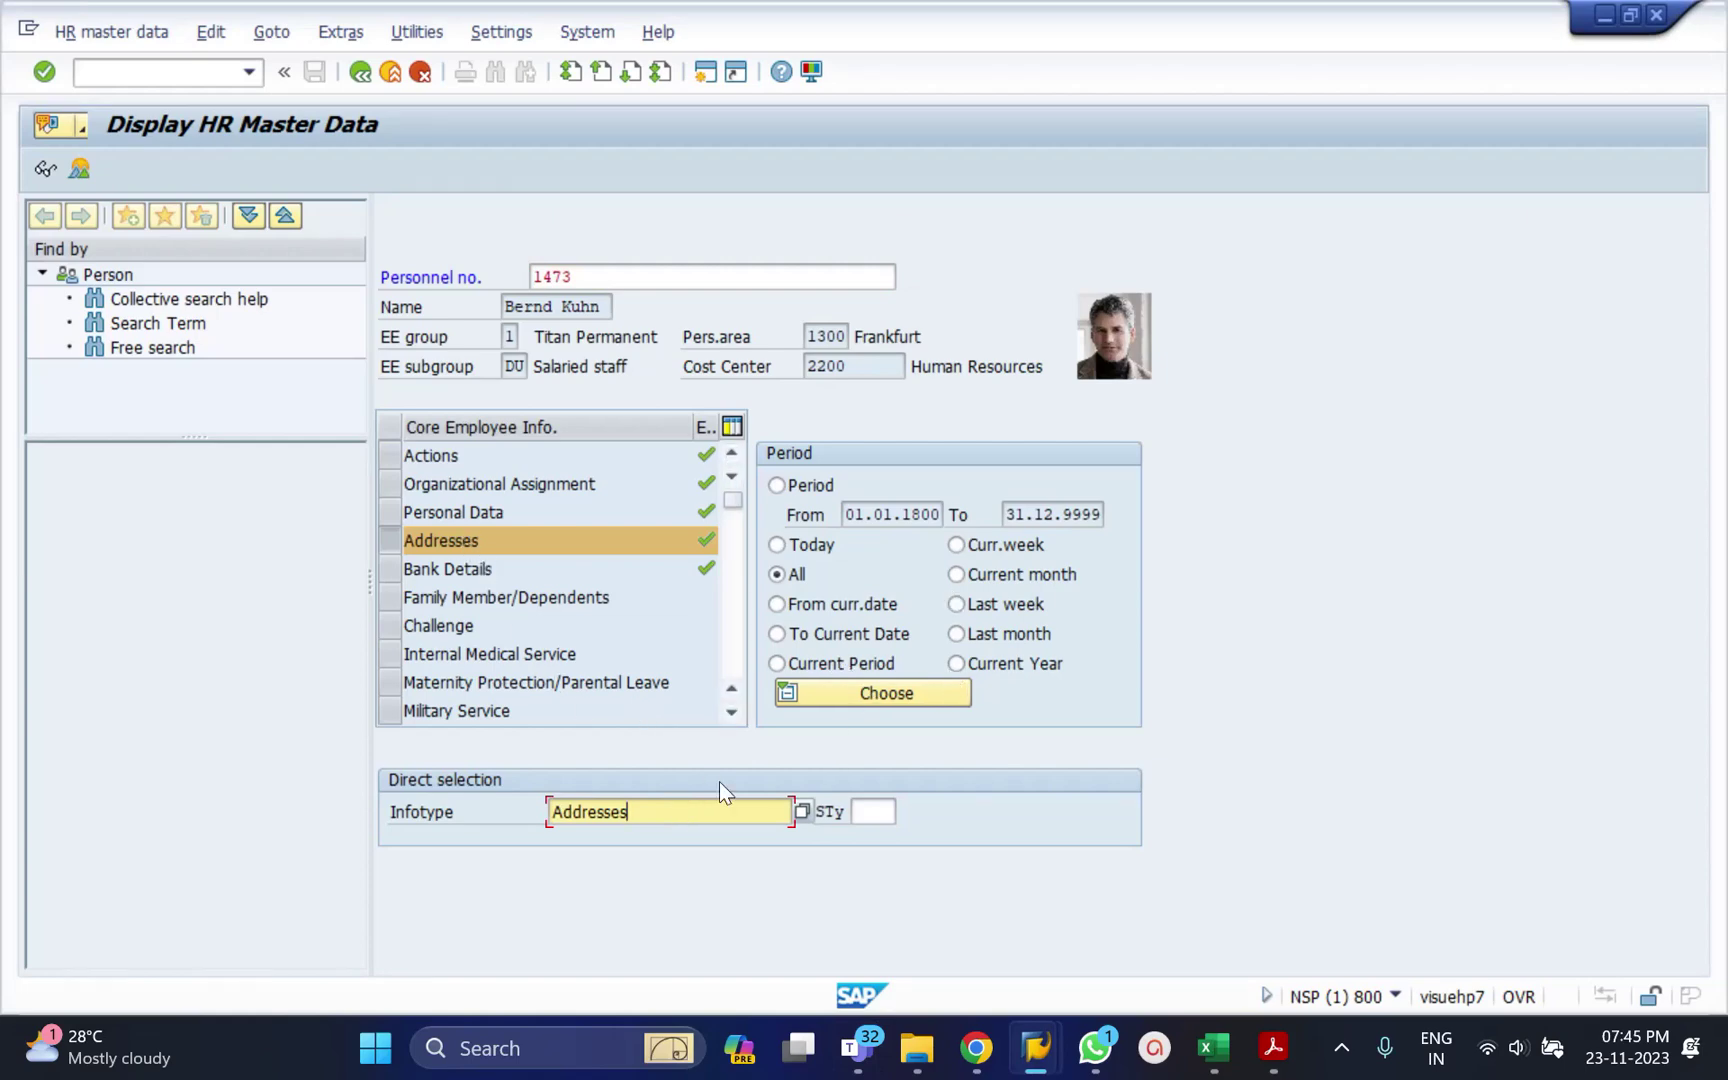
double_click(648, 815)
text(6)
key(Return)
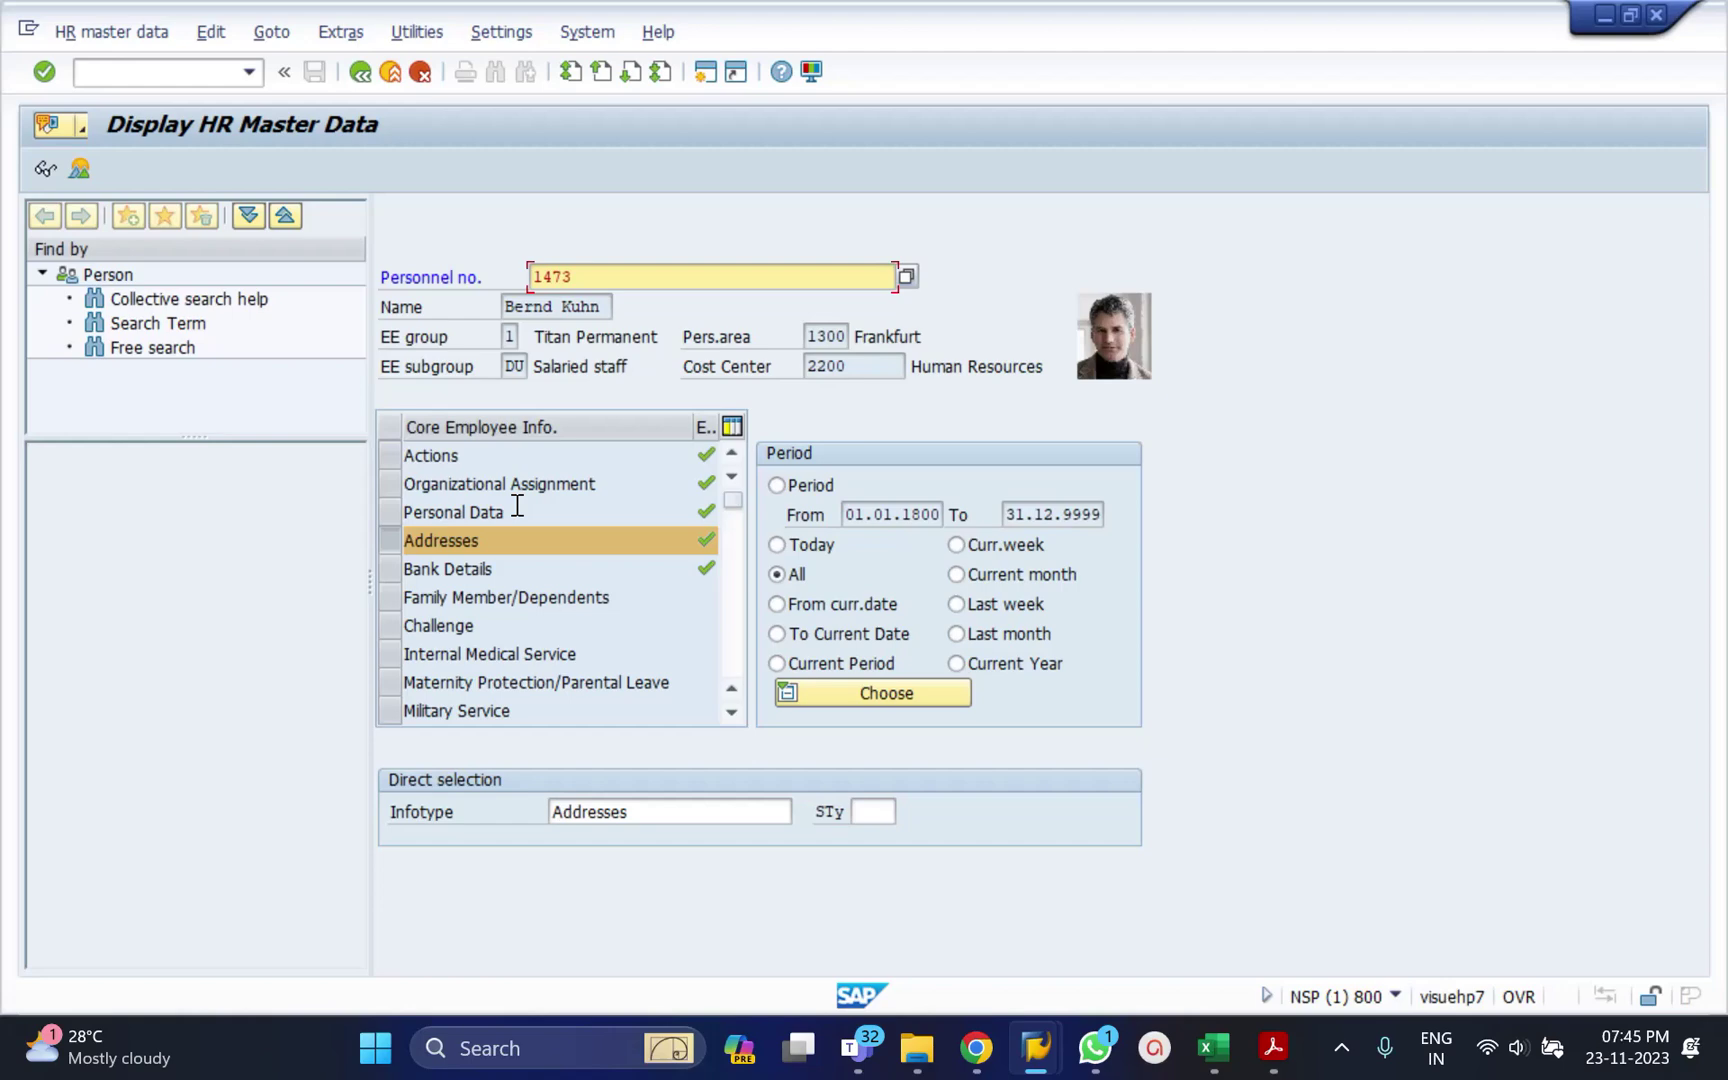
Switch the infotype to 2, Personal Data, and display the employee's personal record.
click(387, 512)
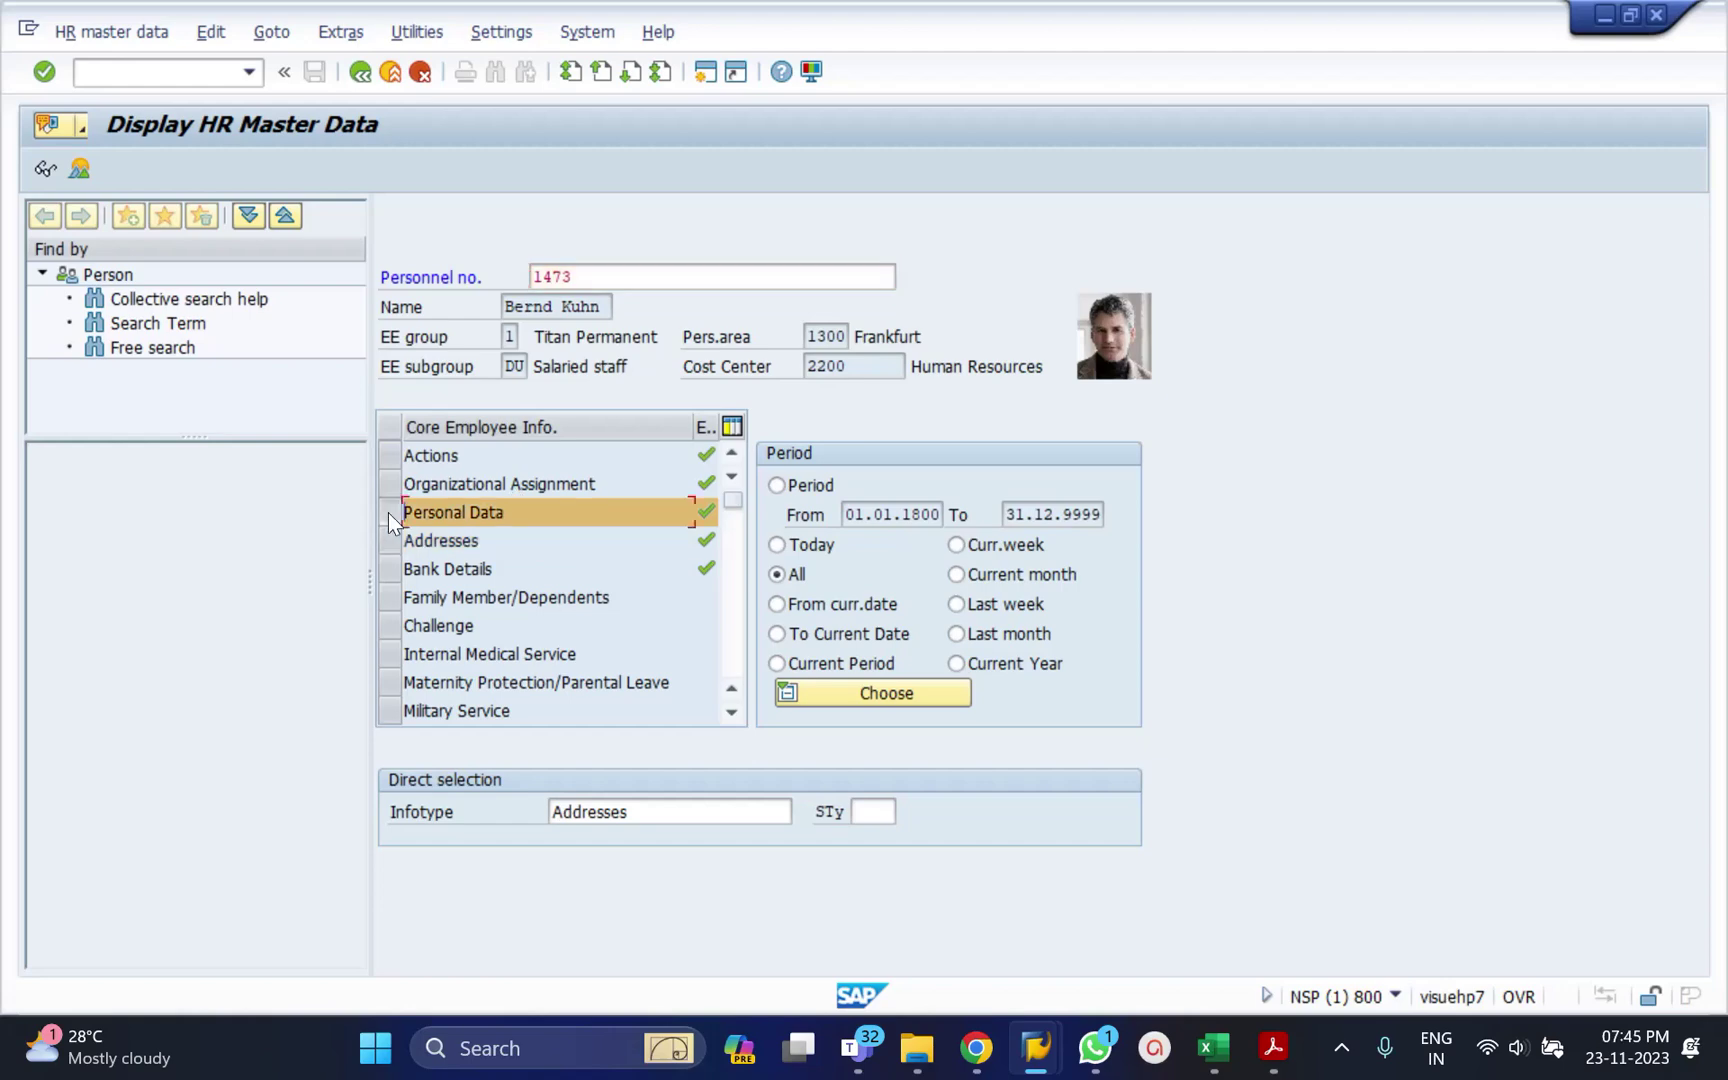
click(628, 811)
key(ctrl+a)
key(BackSpace)
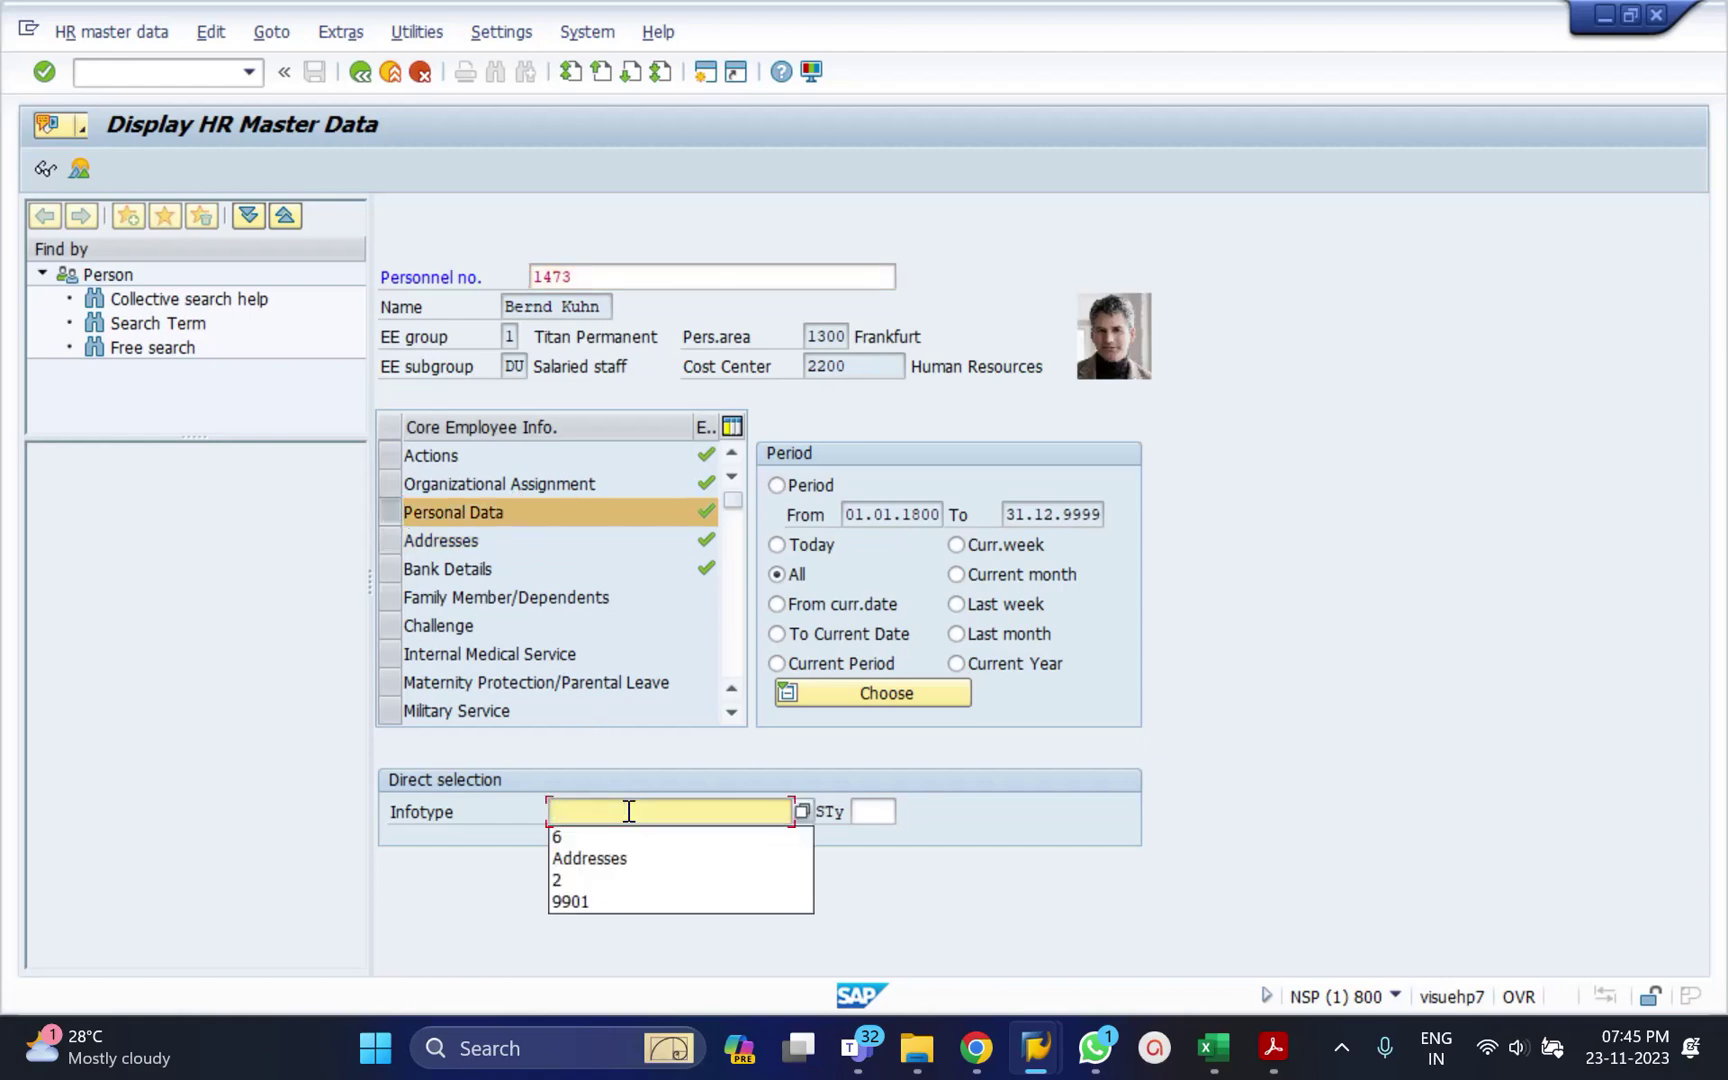
text(2)
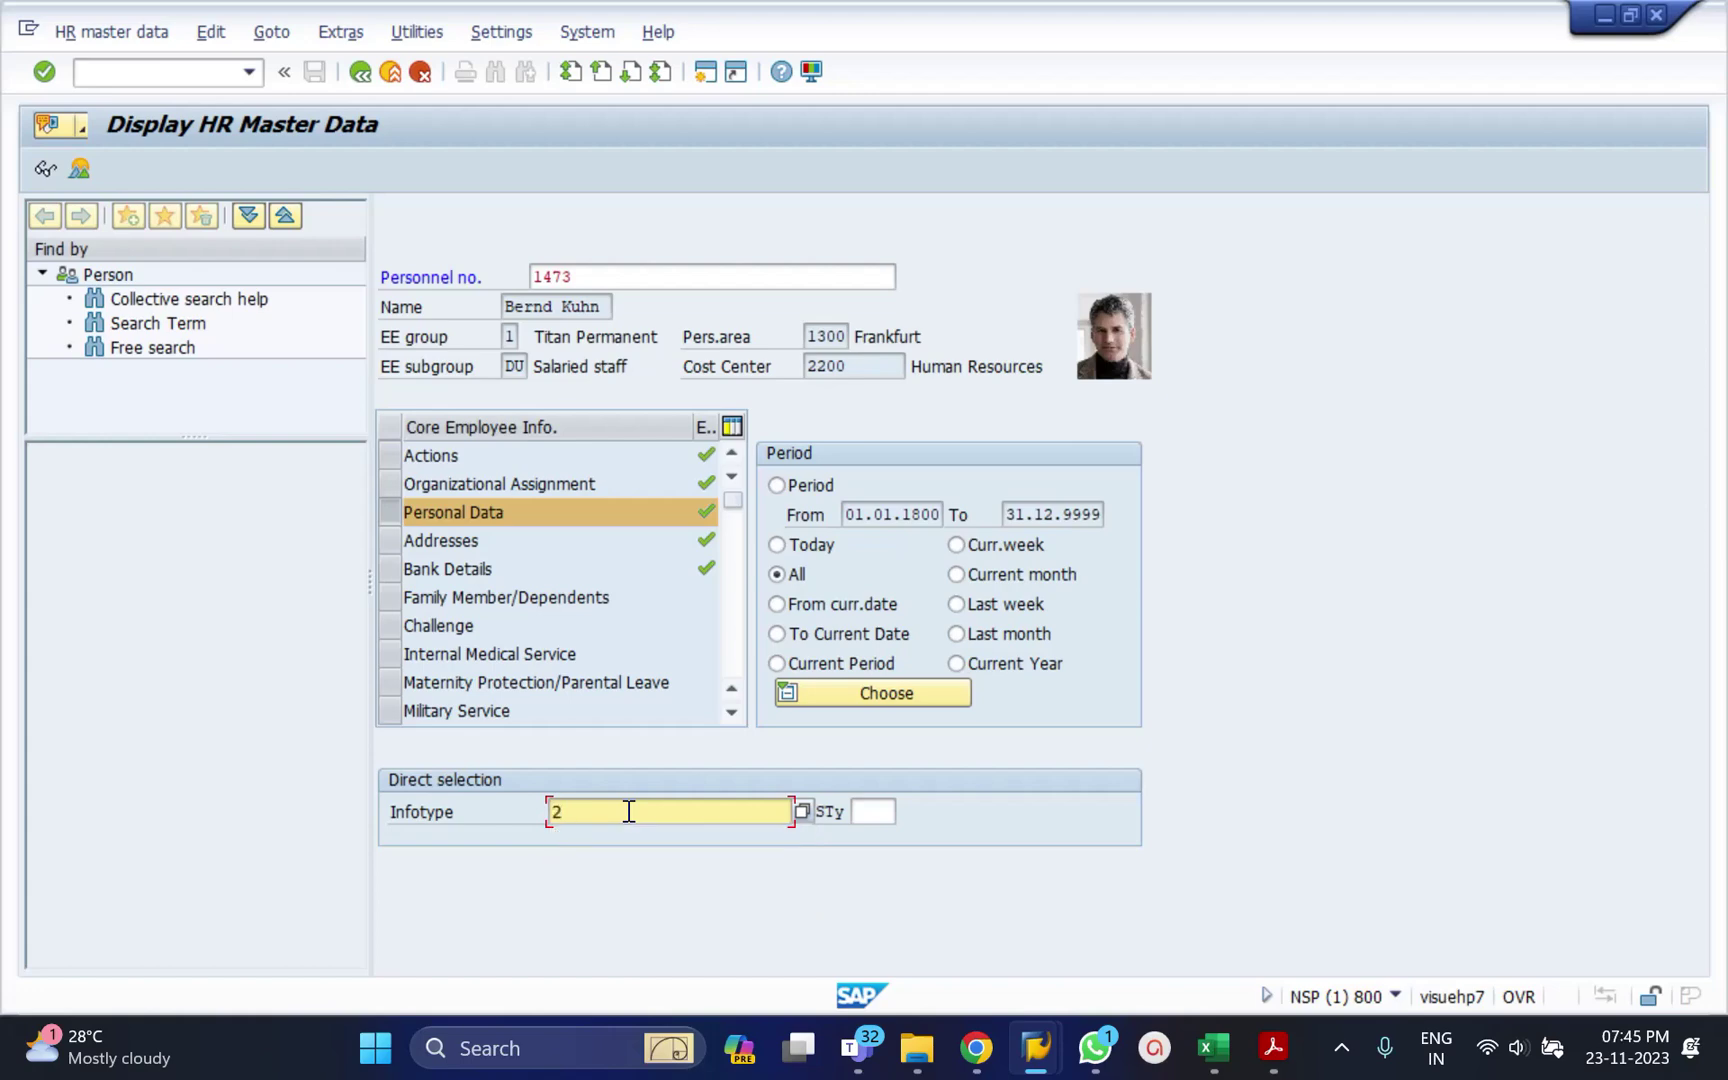
key(Return)
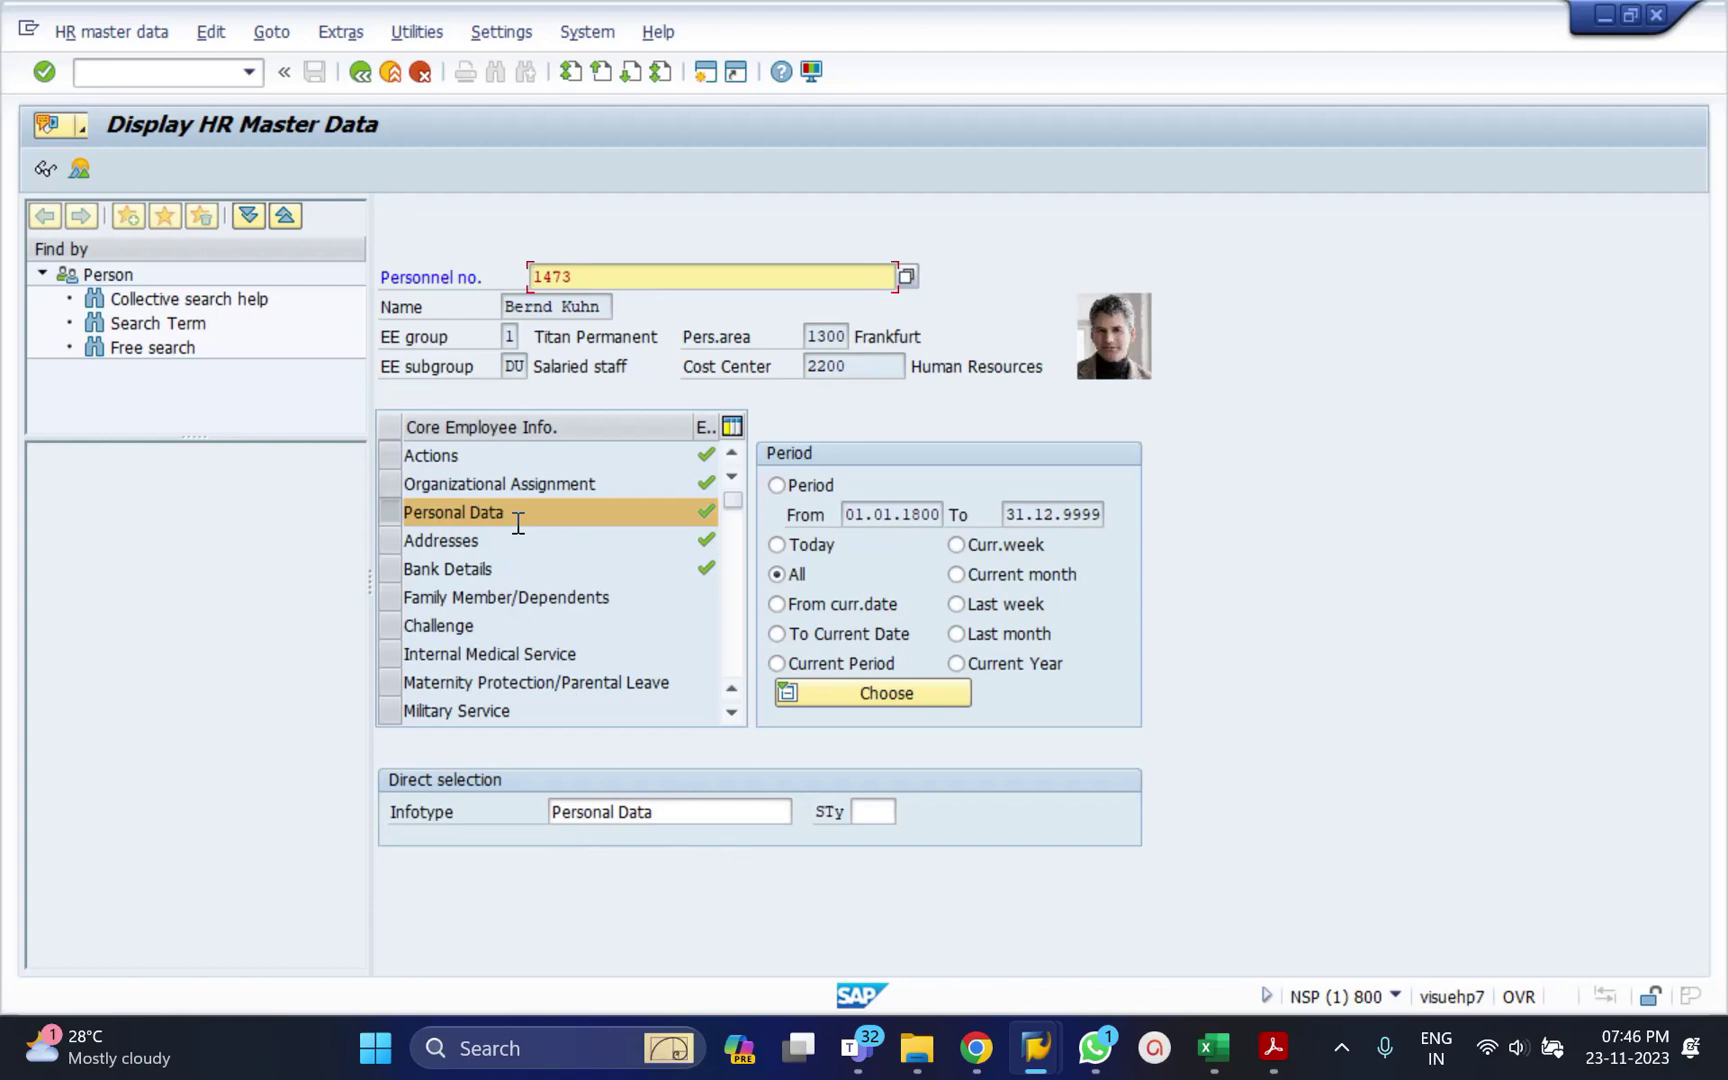
click(47, 168)
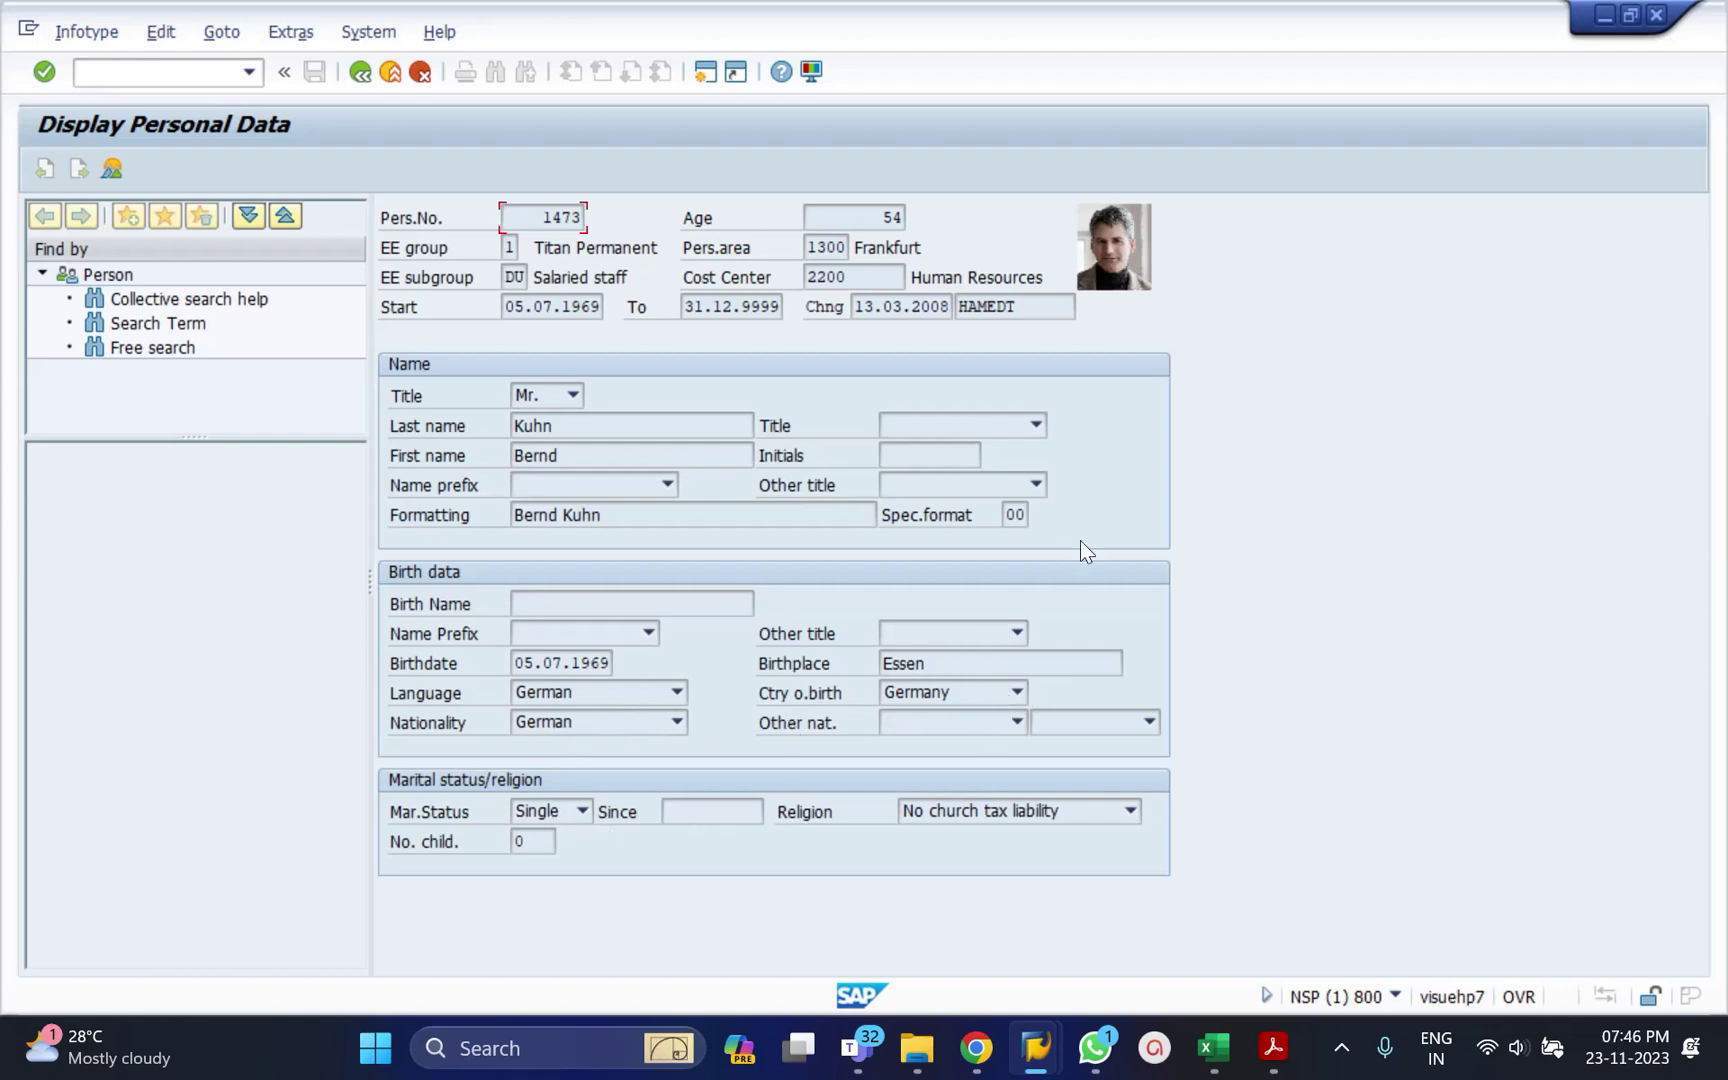
click(362, 68)
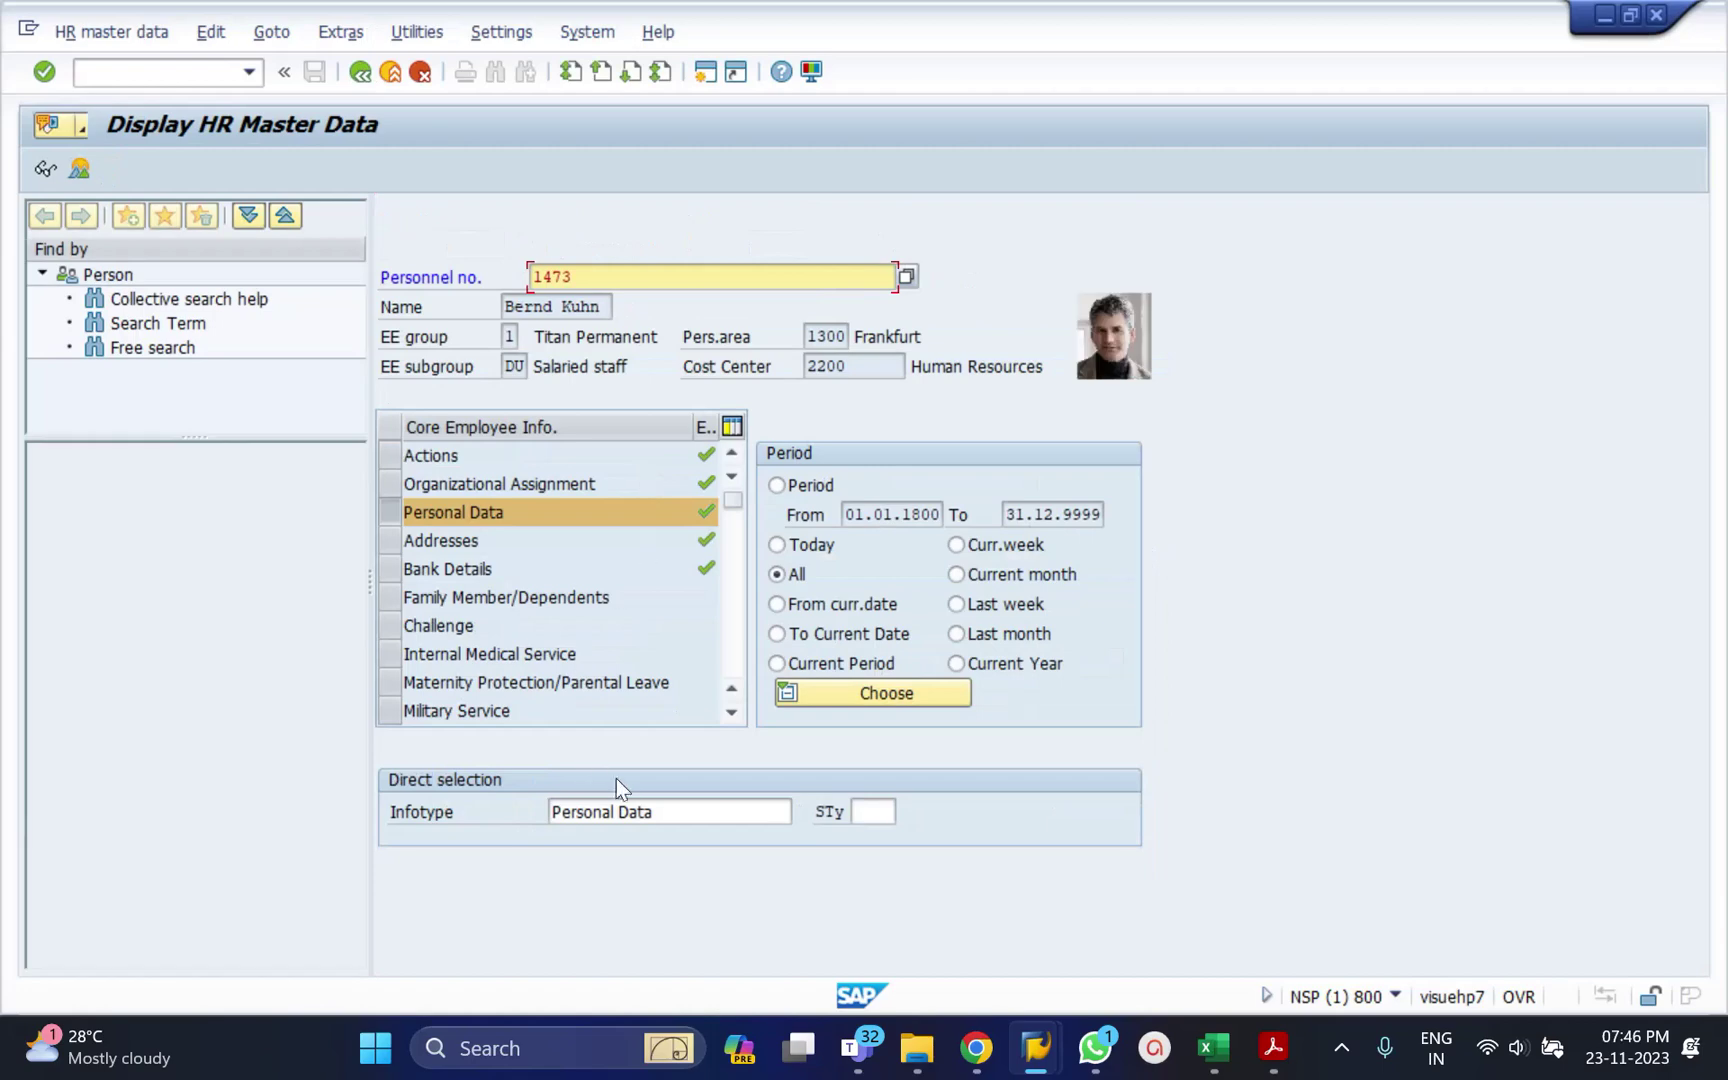
Replace the infotype entry with 6, Addresses, and move into the subtype field.
click(624, 812)
key(ctrl+a)
text(6)
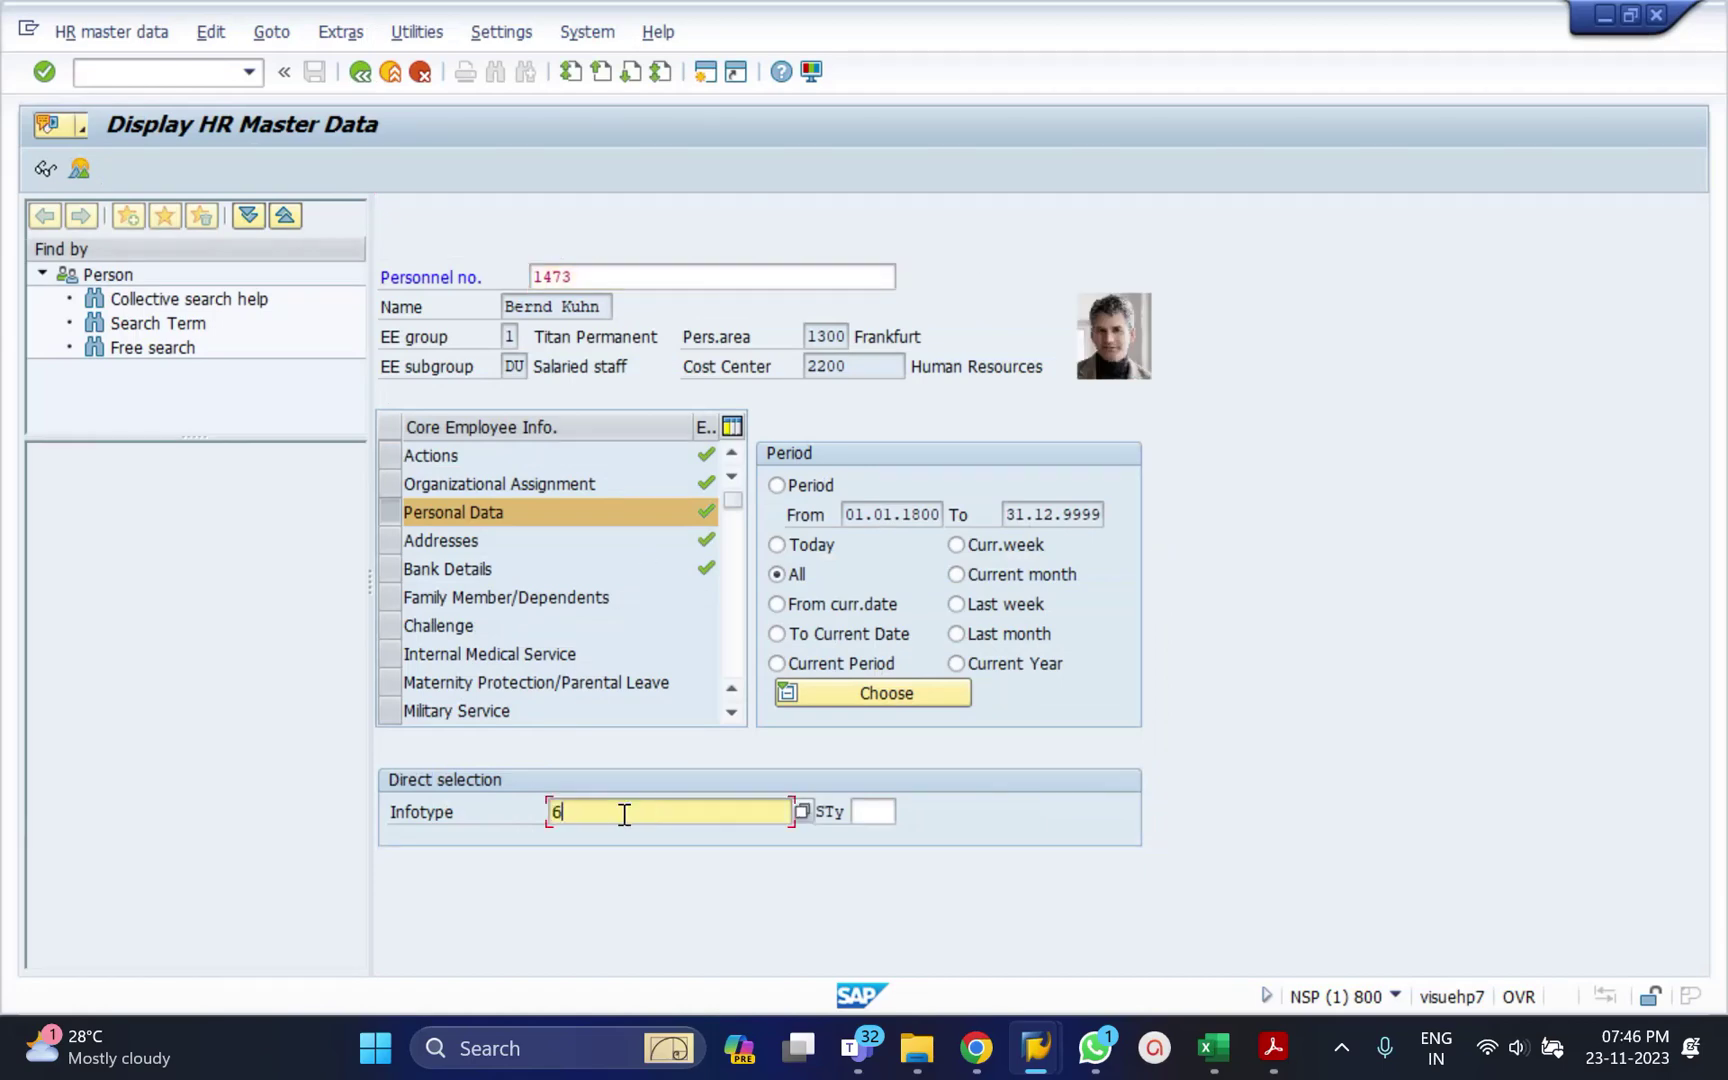
key(Return)
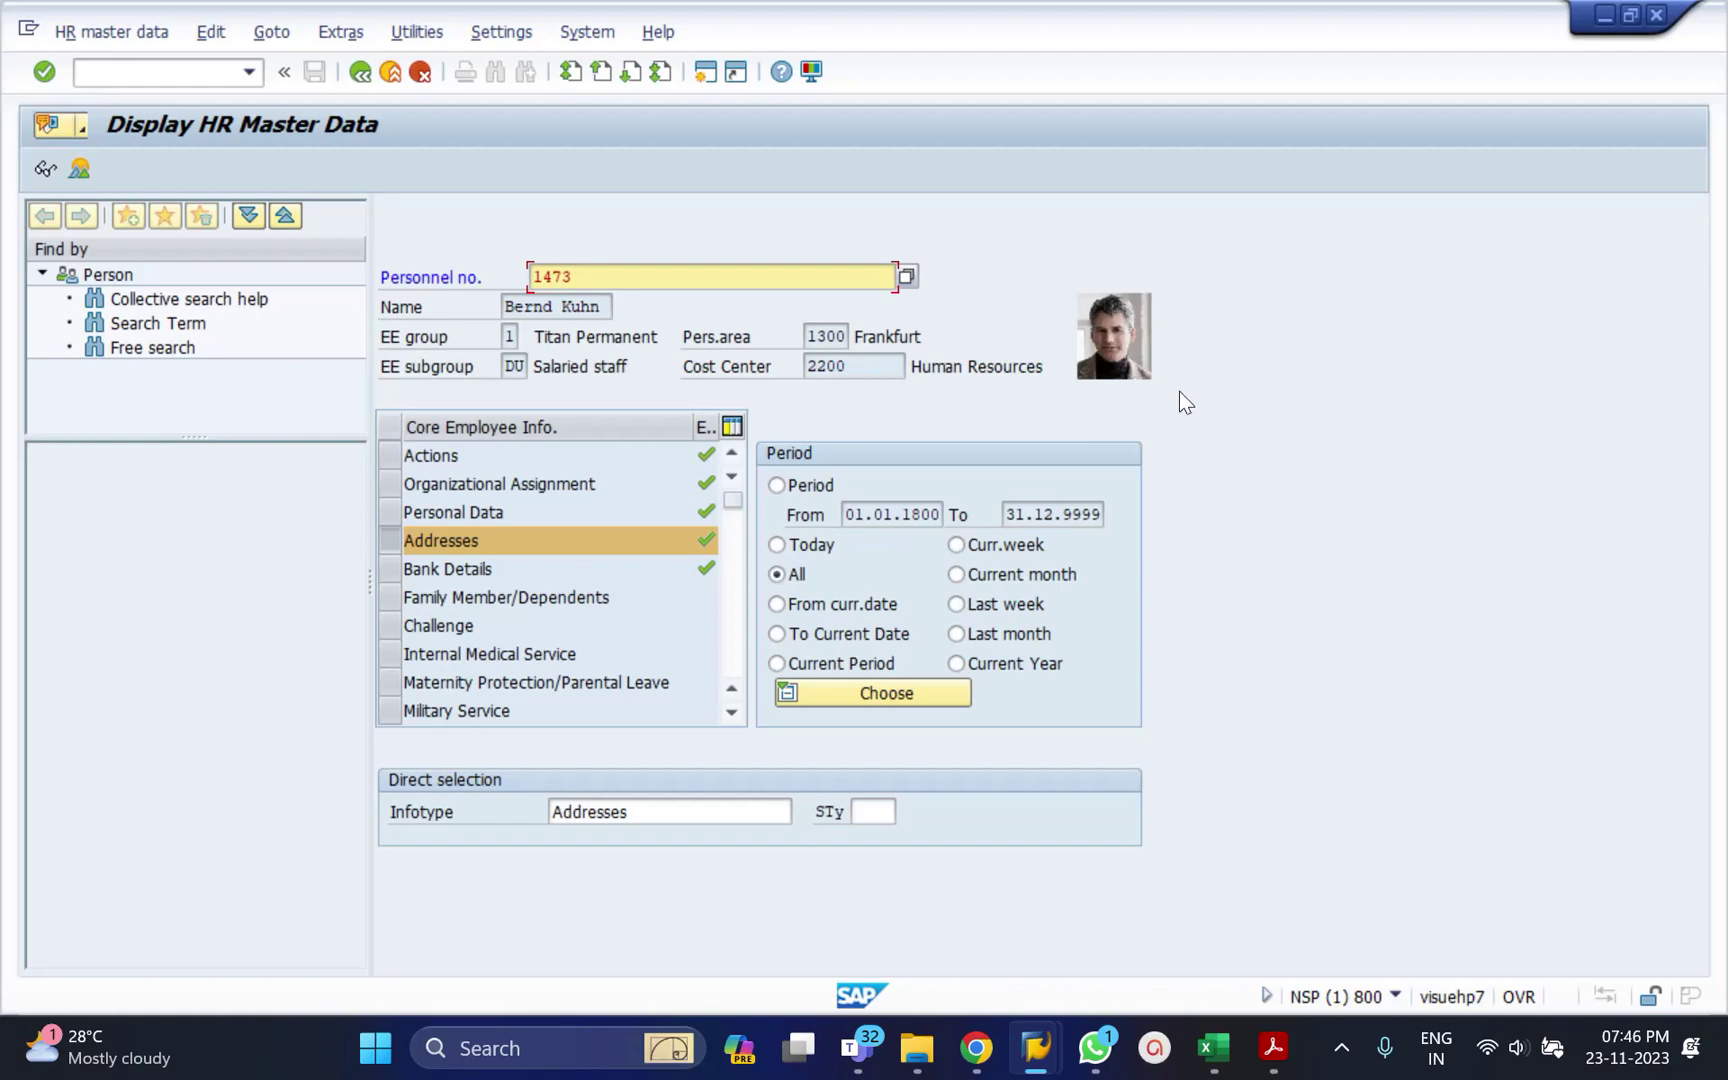
click(662, 811)
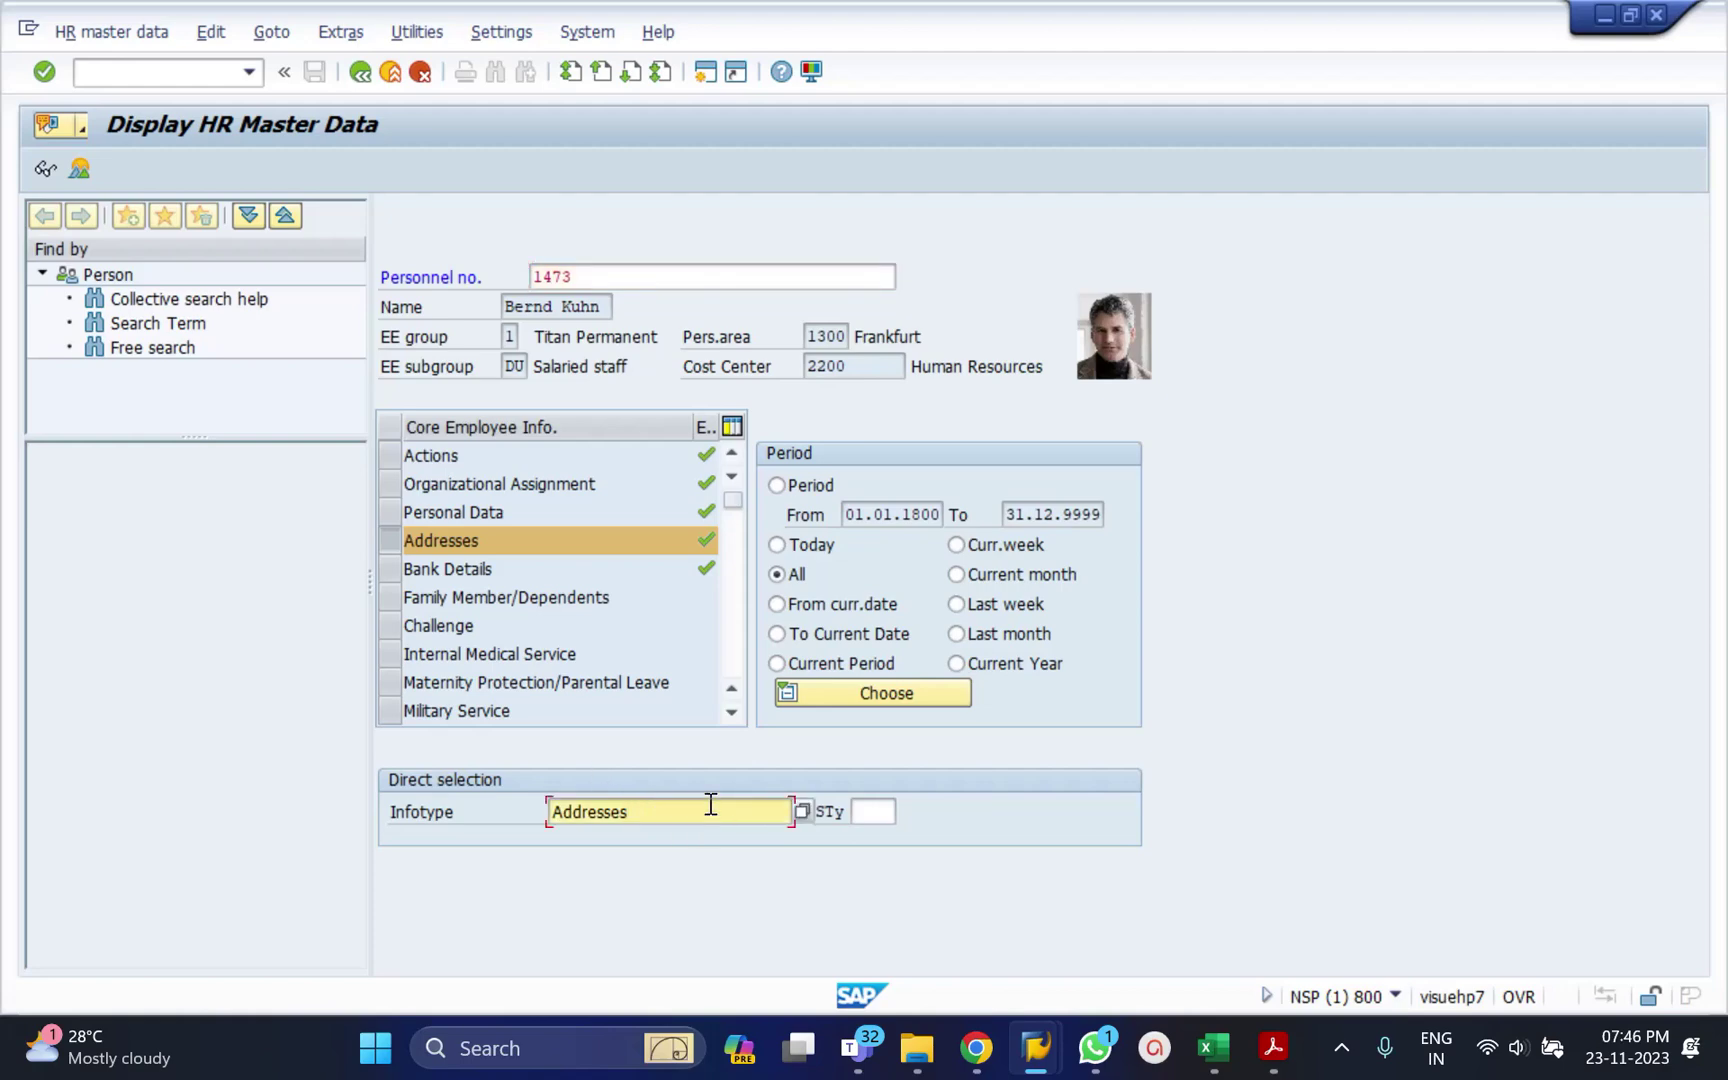
click(876, 811)
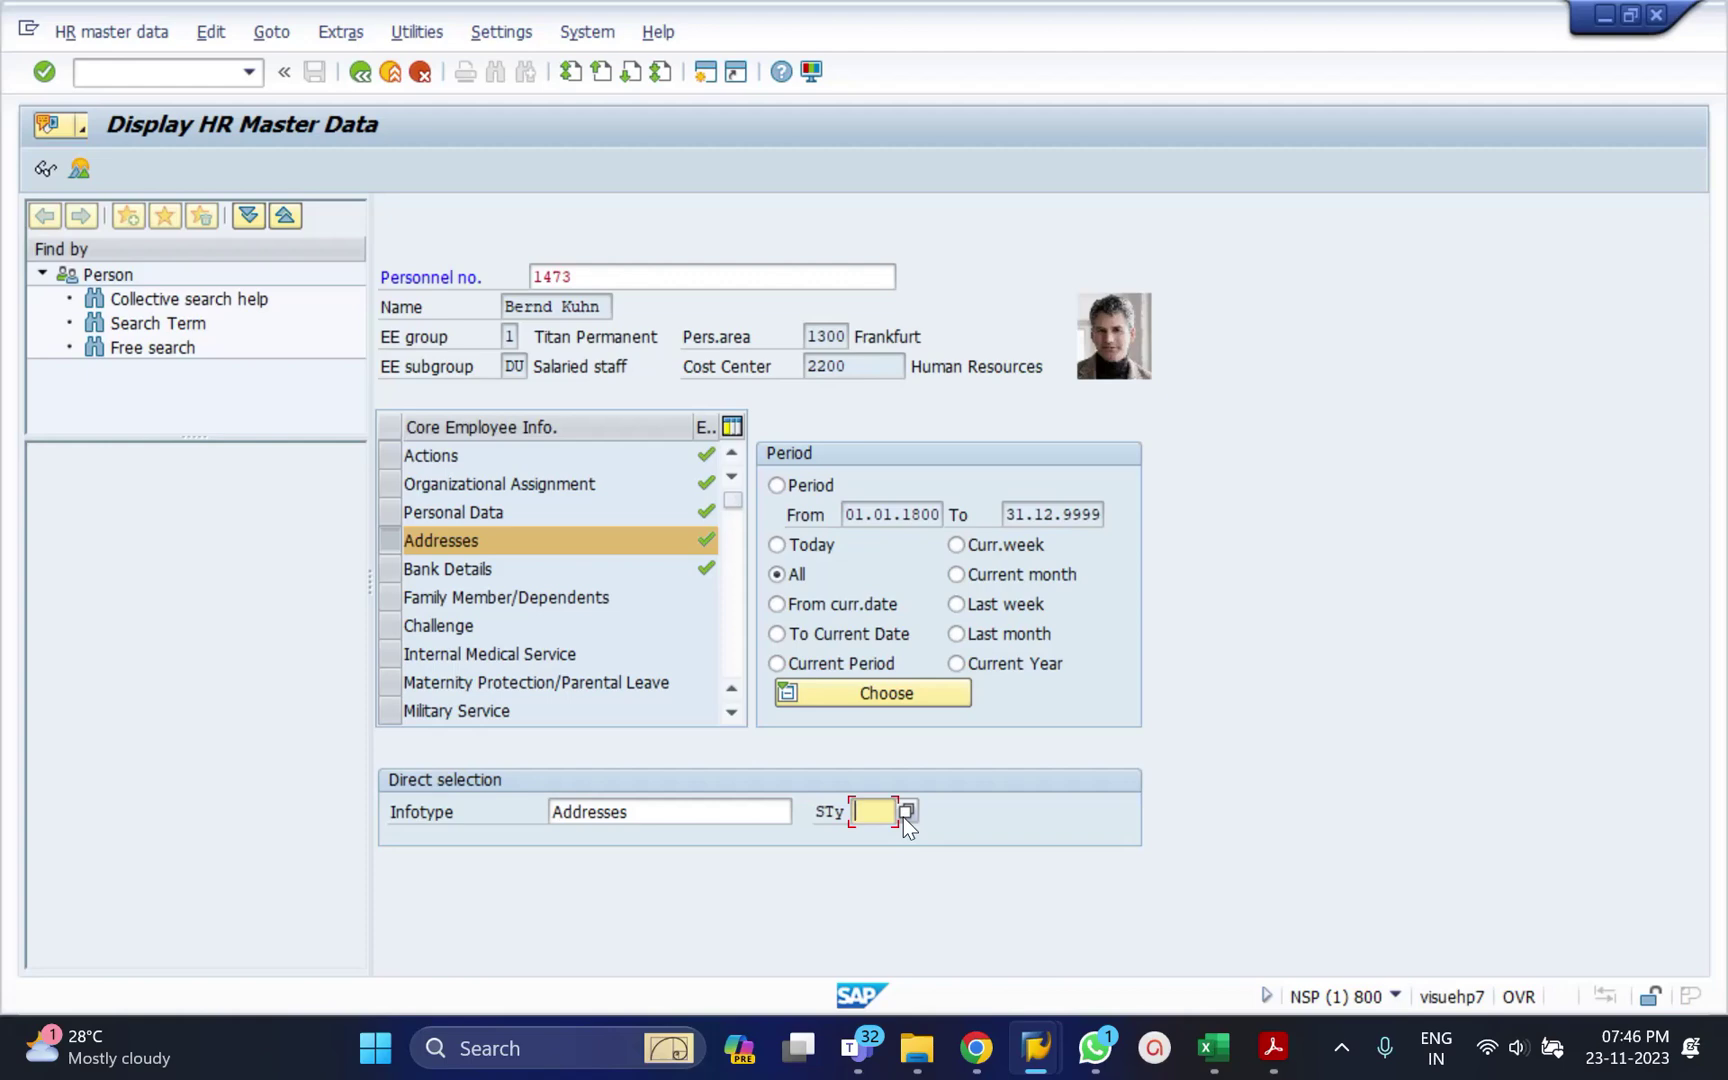
click(903, 817)
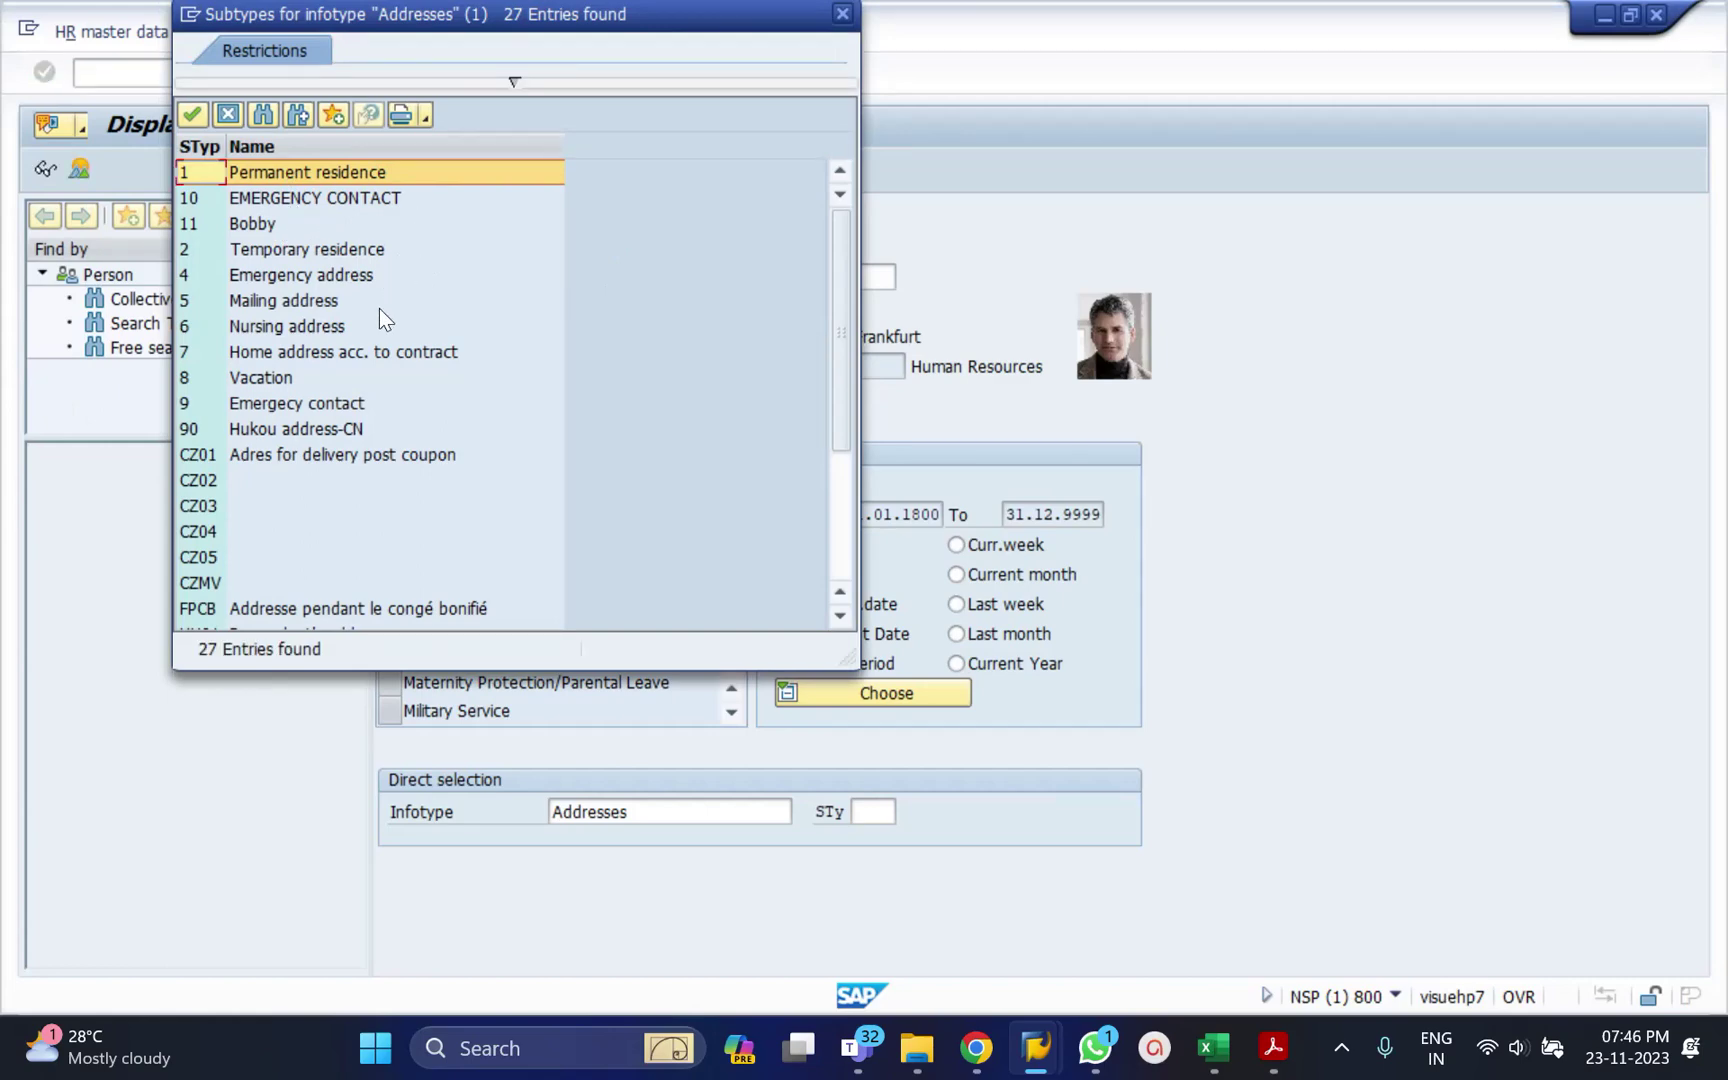
click(842, 14)
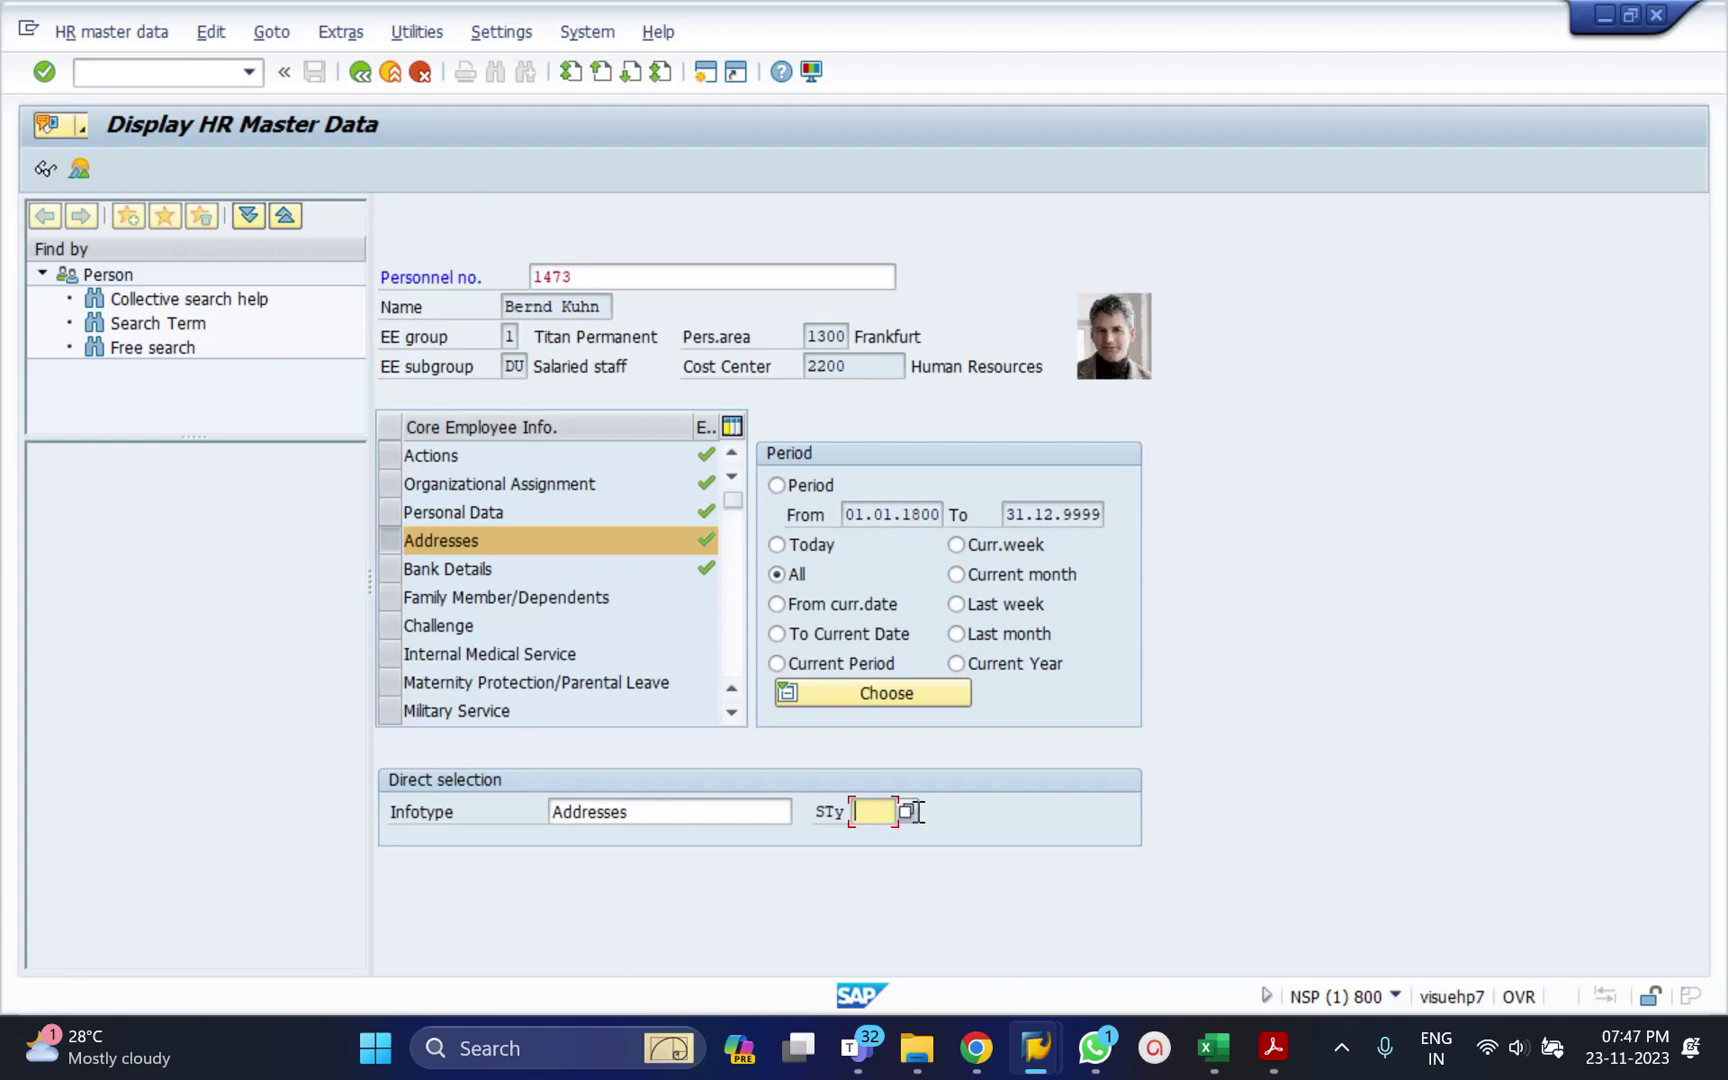
click(899, 814)
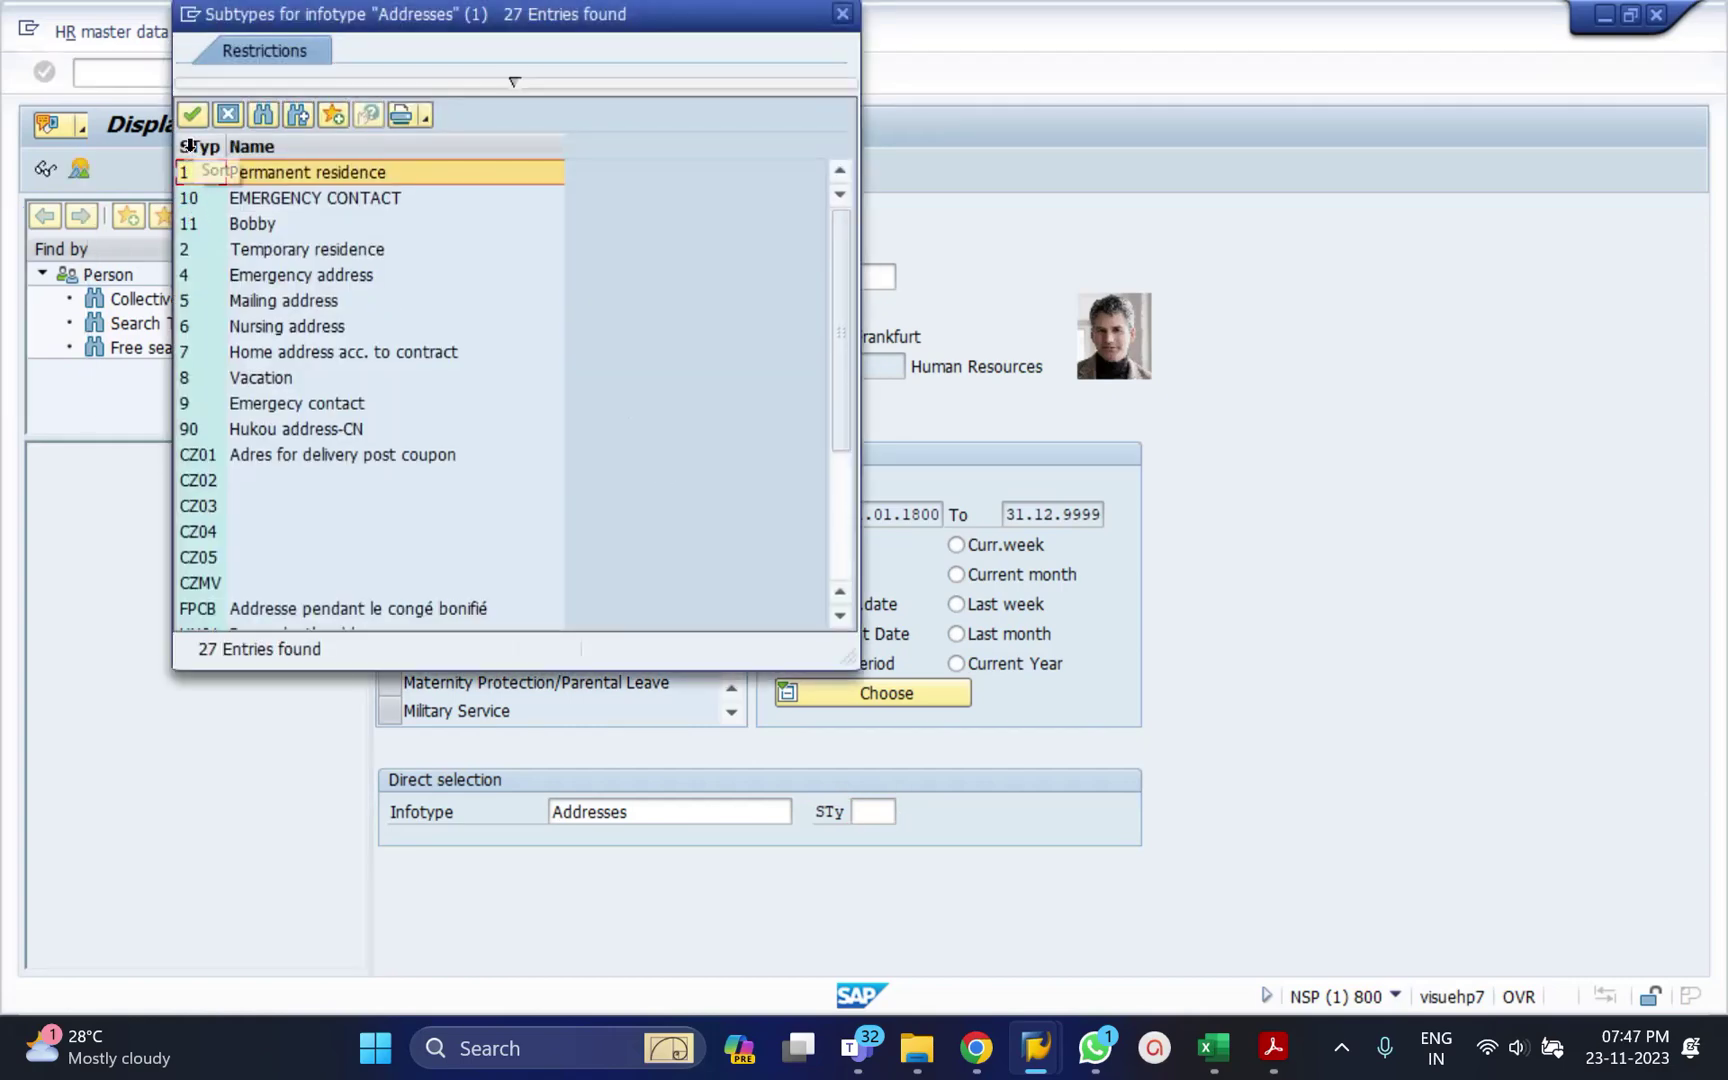
click(192, 148)
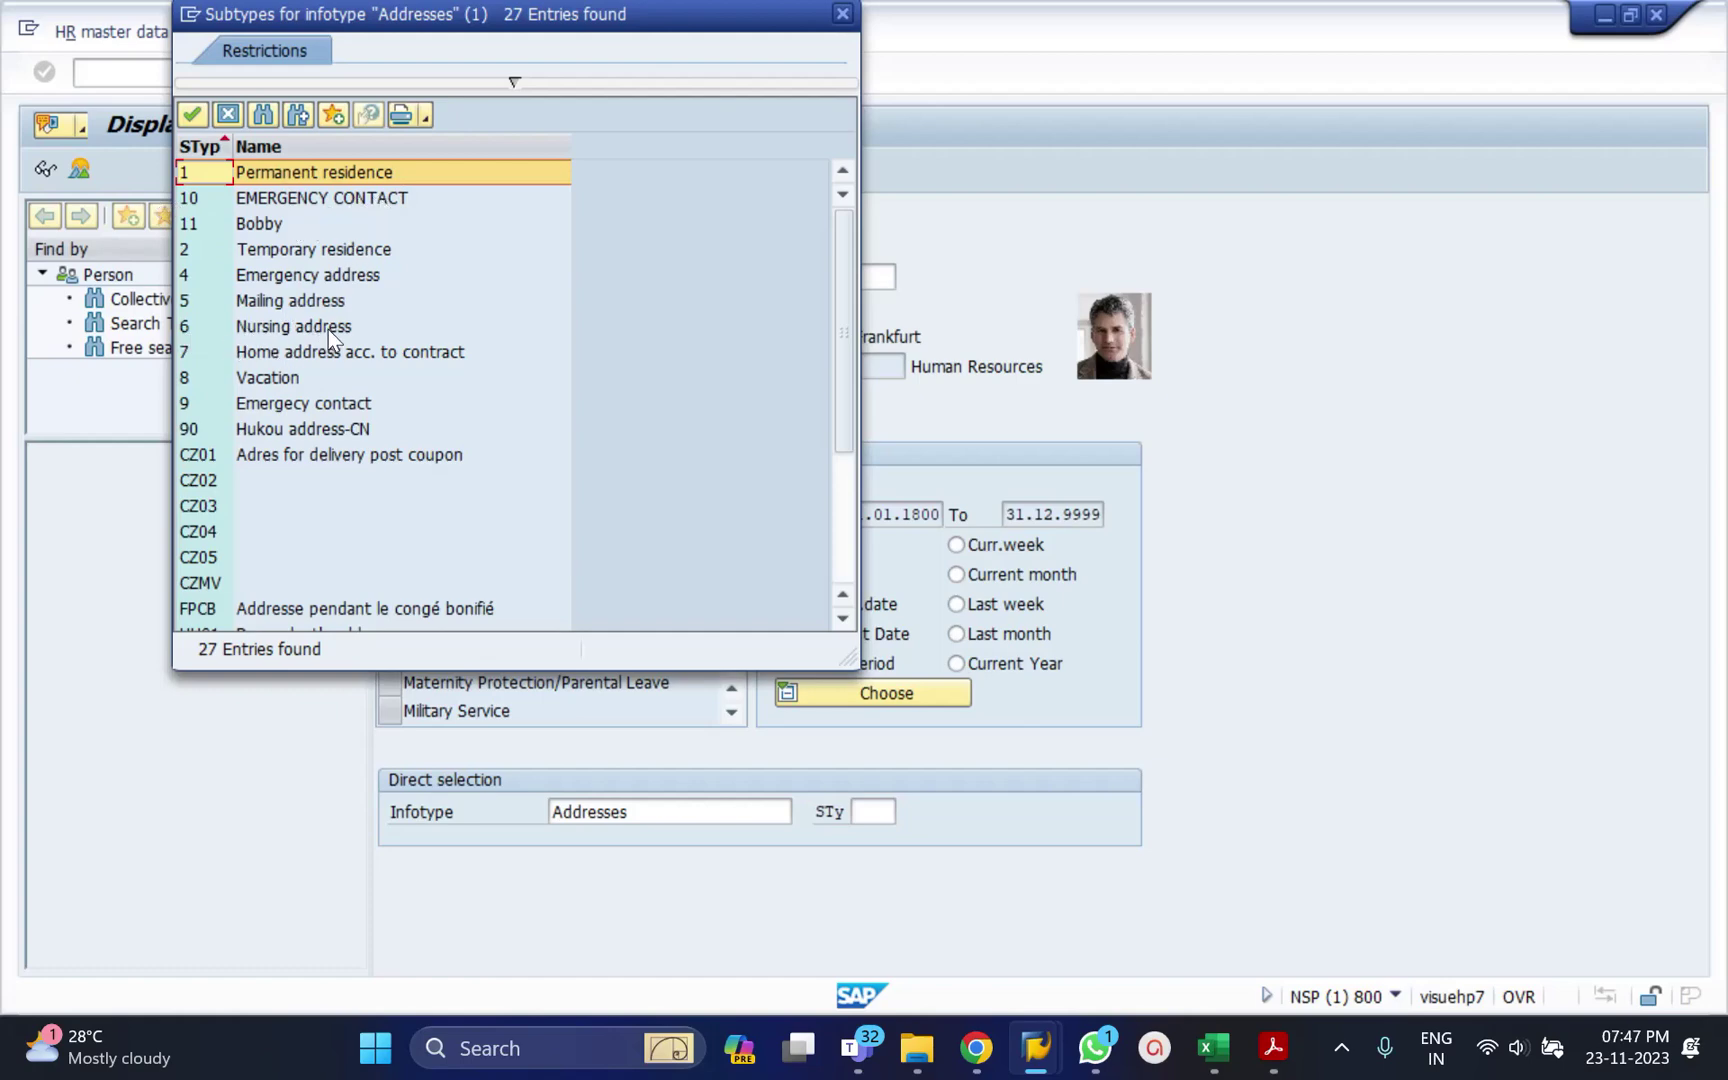
click(842, 13)
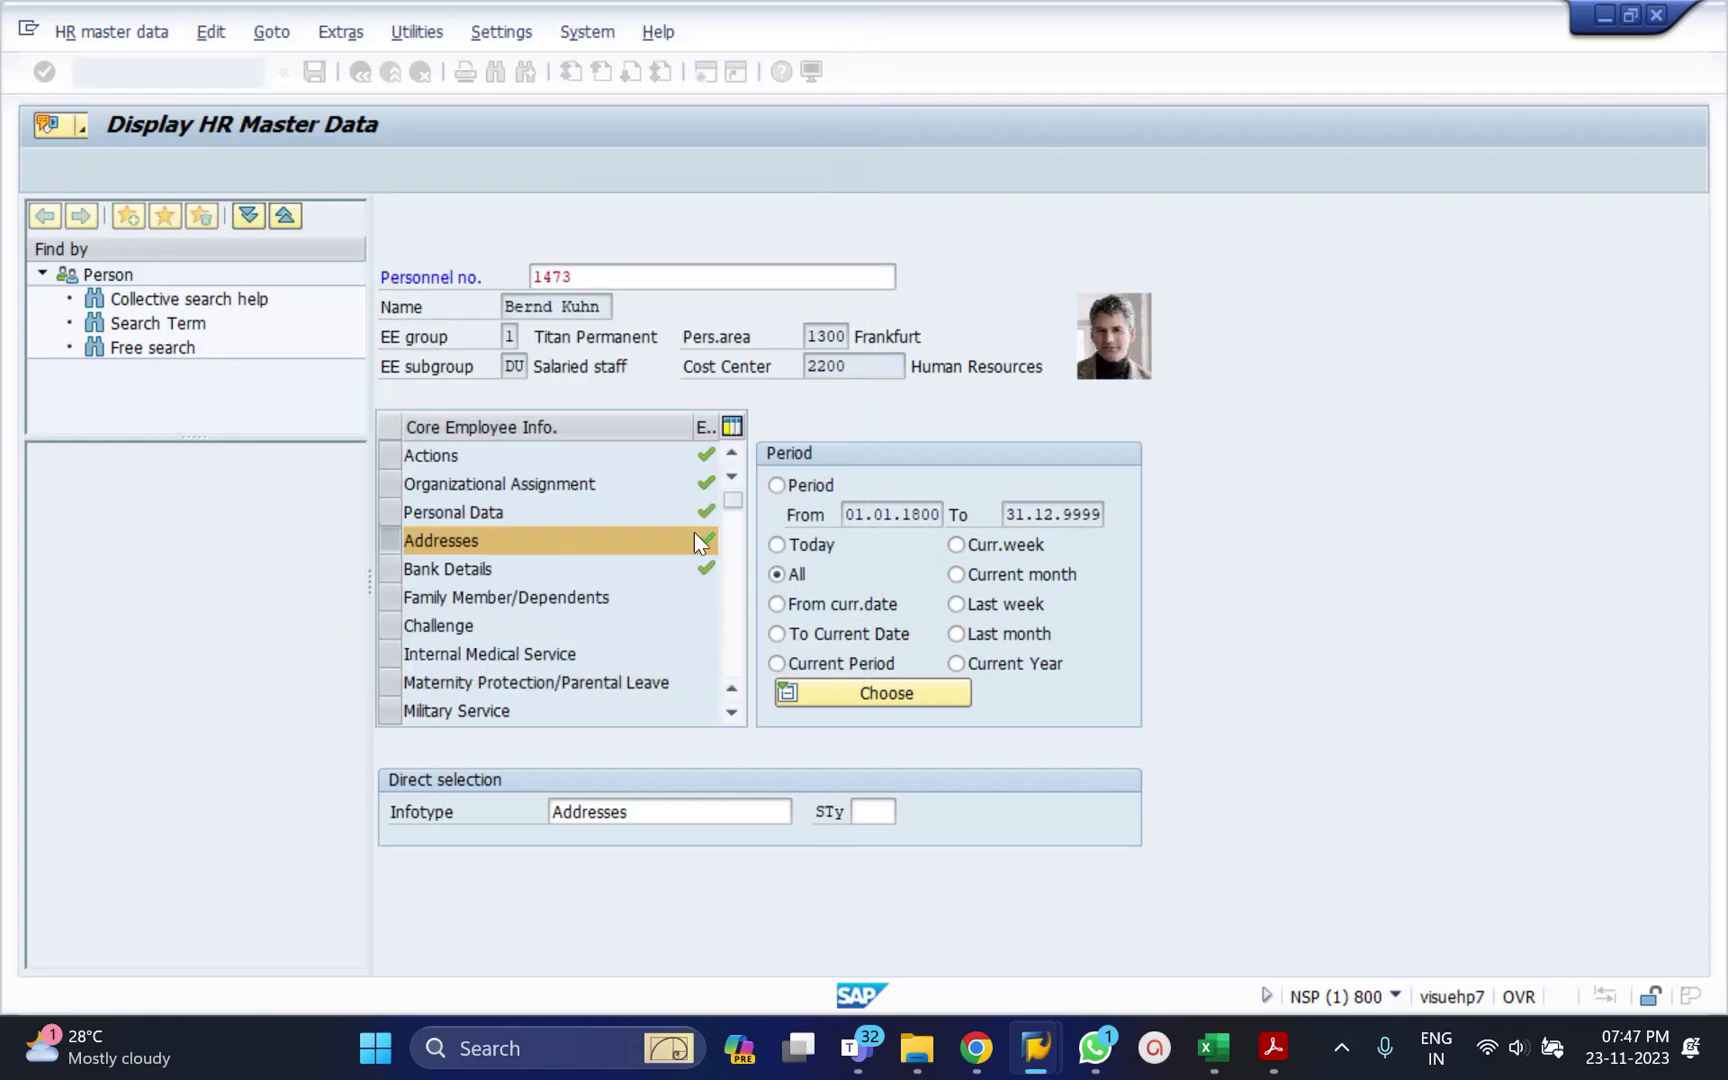
click(640, 811)
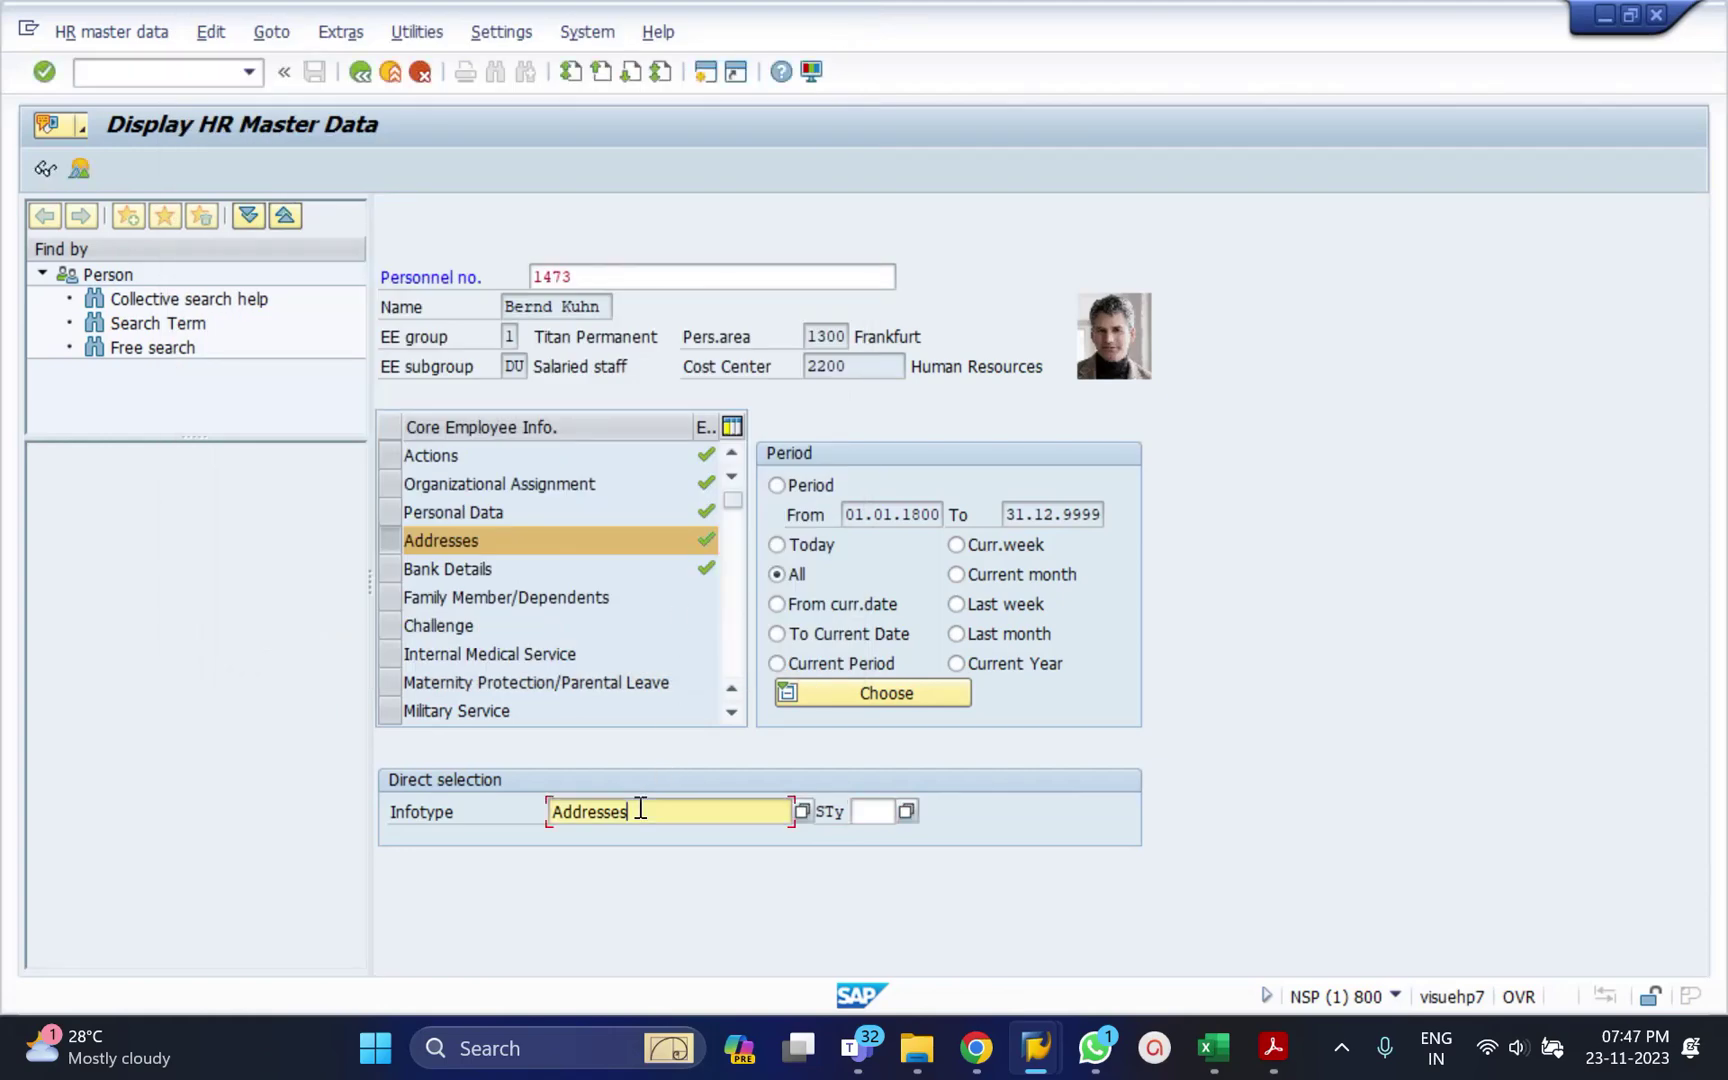
double_click(640, 811)
Enter infotype 9, Bank Details, and display the Heidelberg main bank record.
text(9)
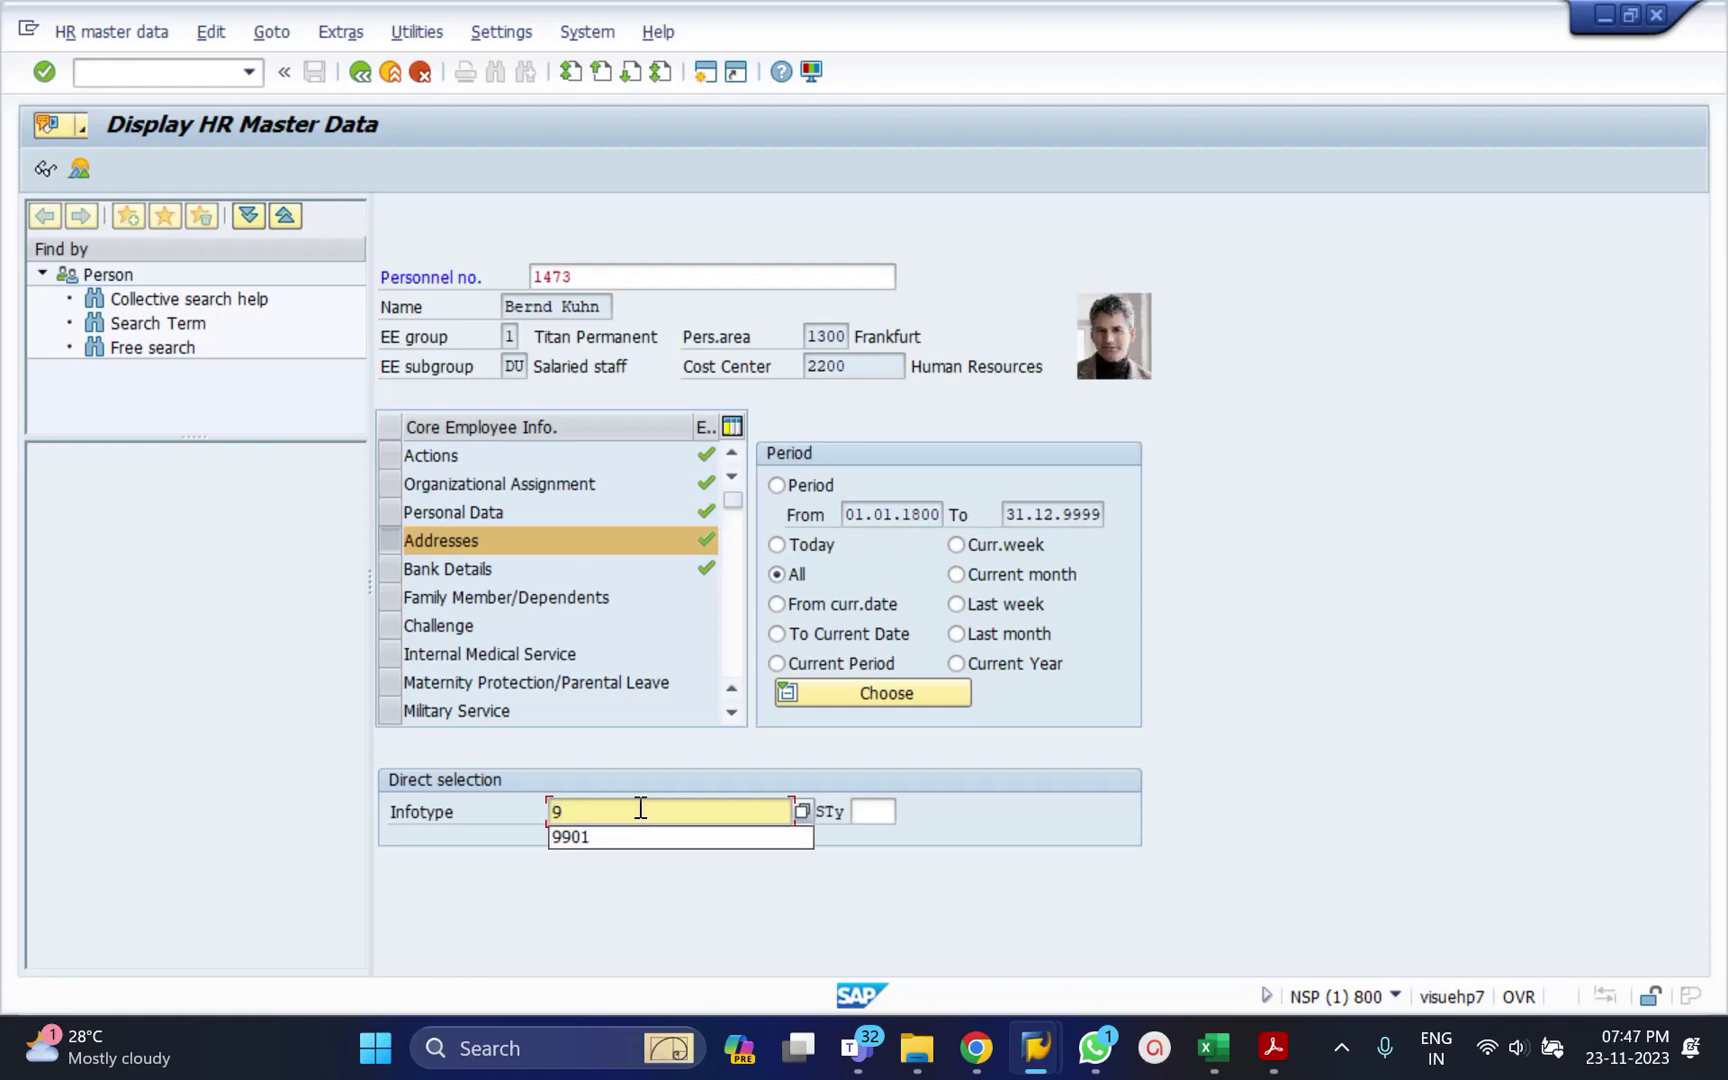
key(Return)
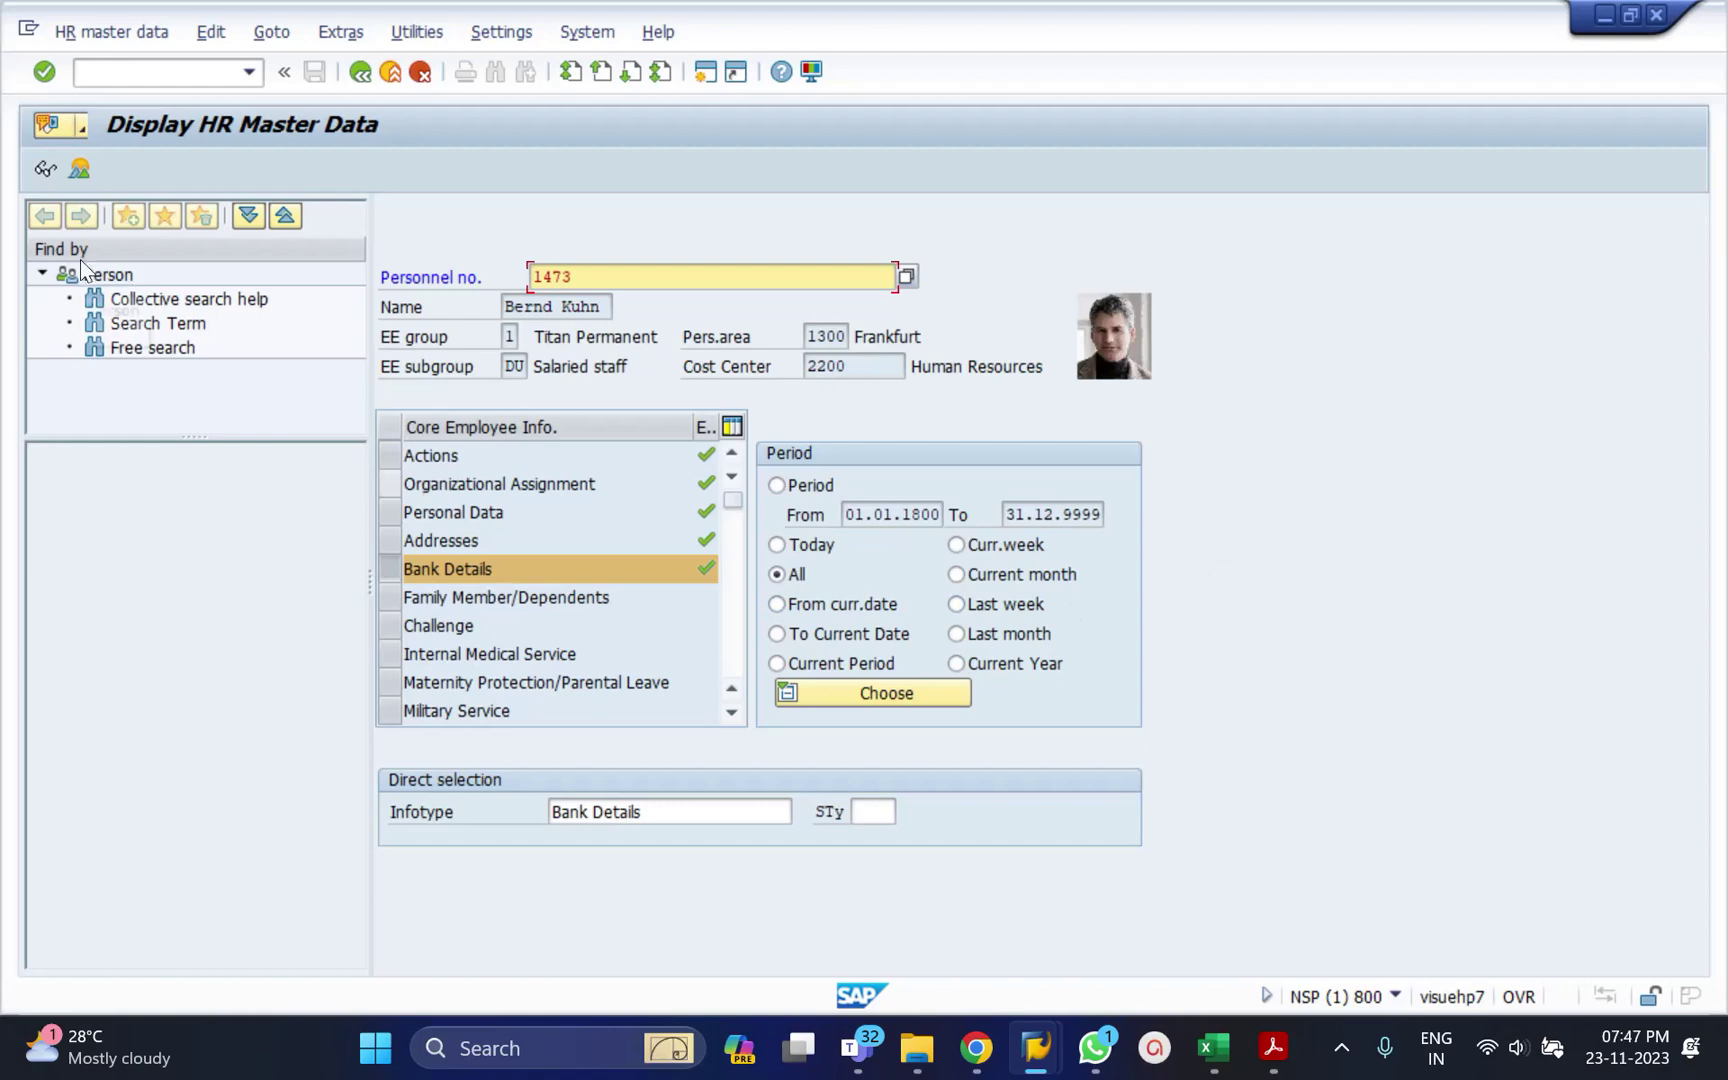
click(45, 170)
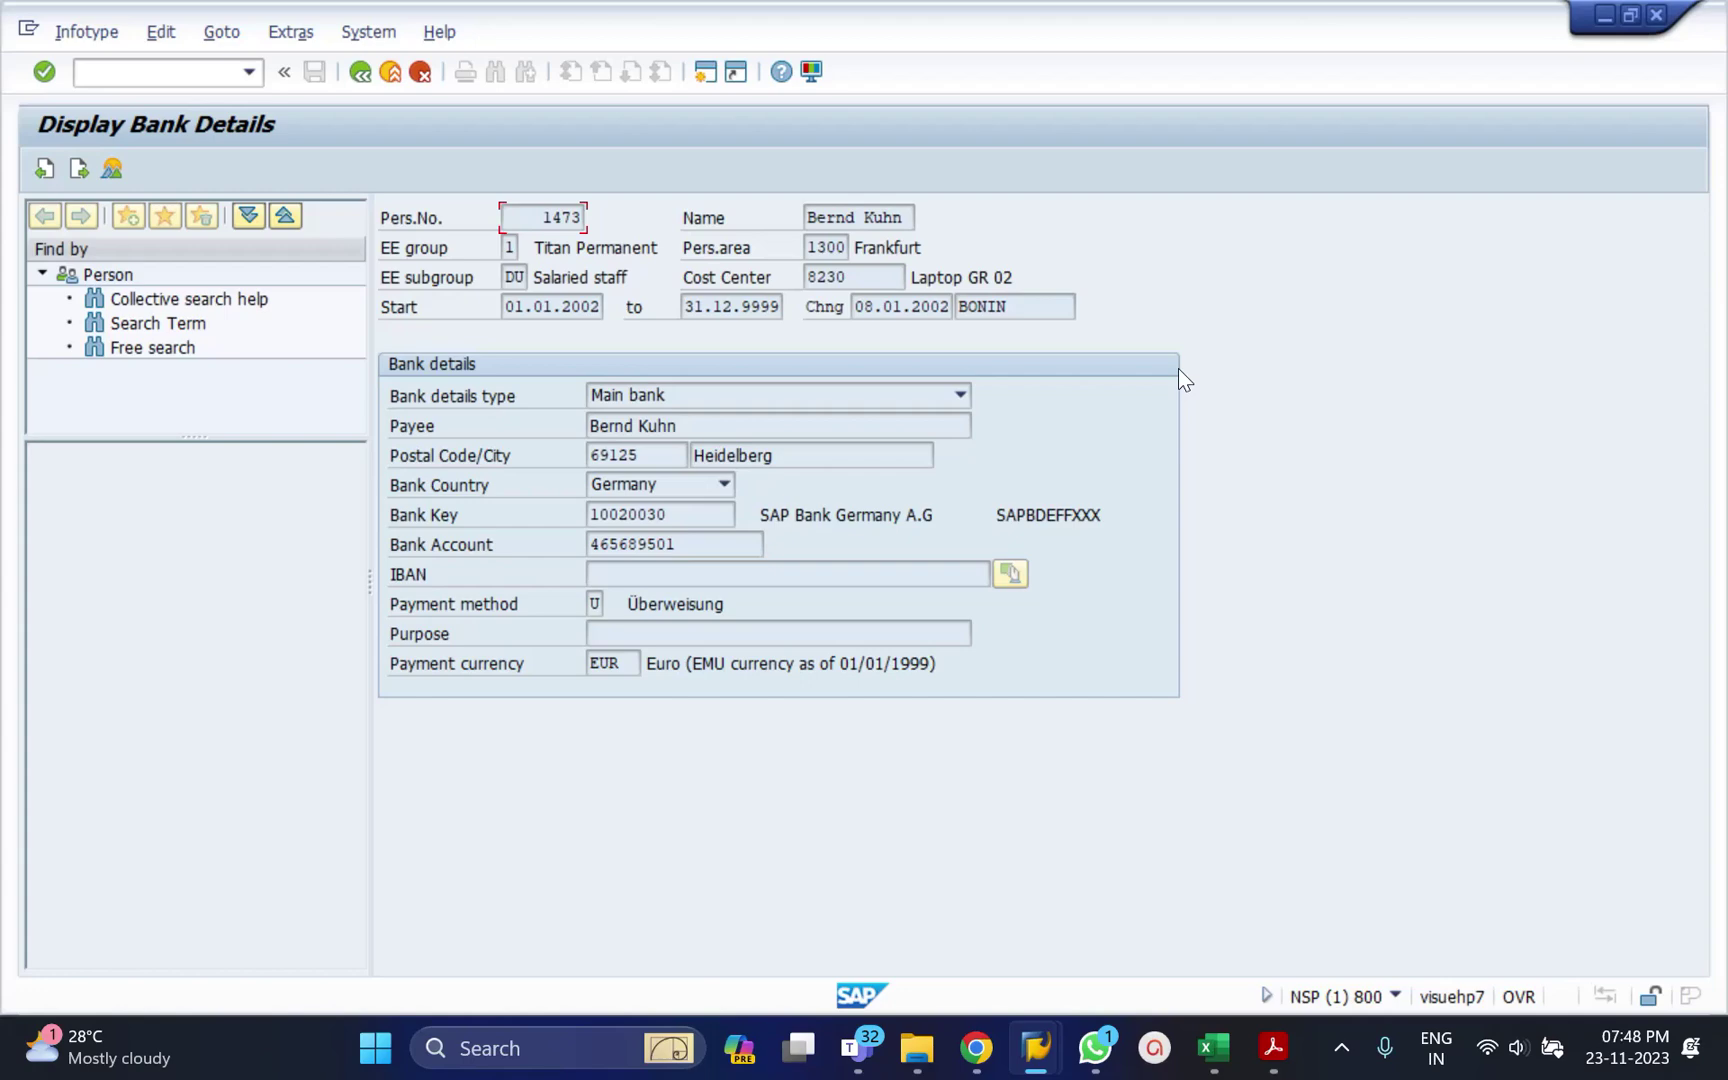
Inspect the bank details type list, Bank Key and Bank Account, then return to the overview.
click(960, 396)
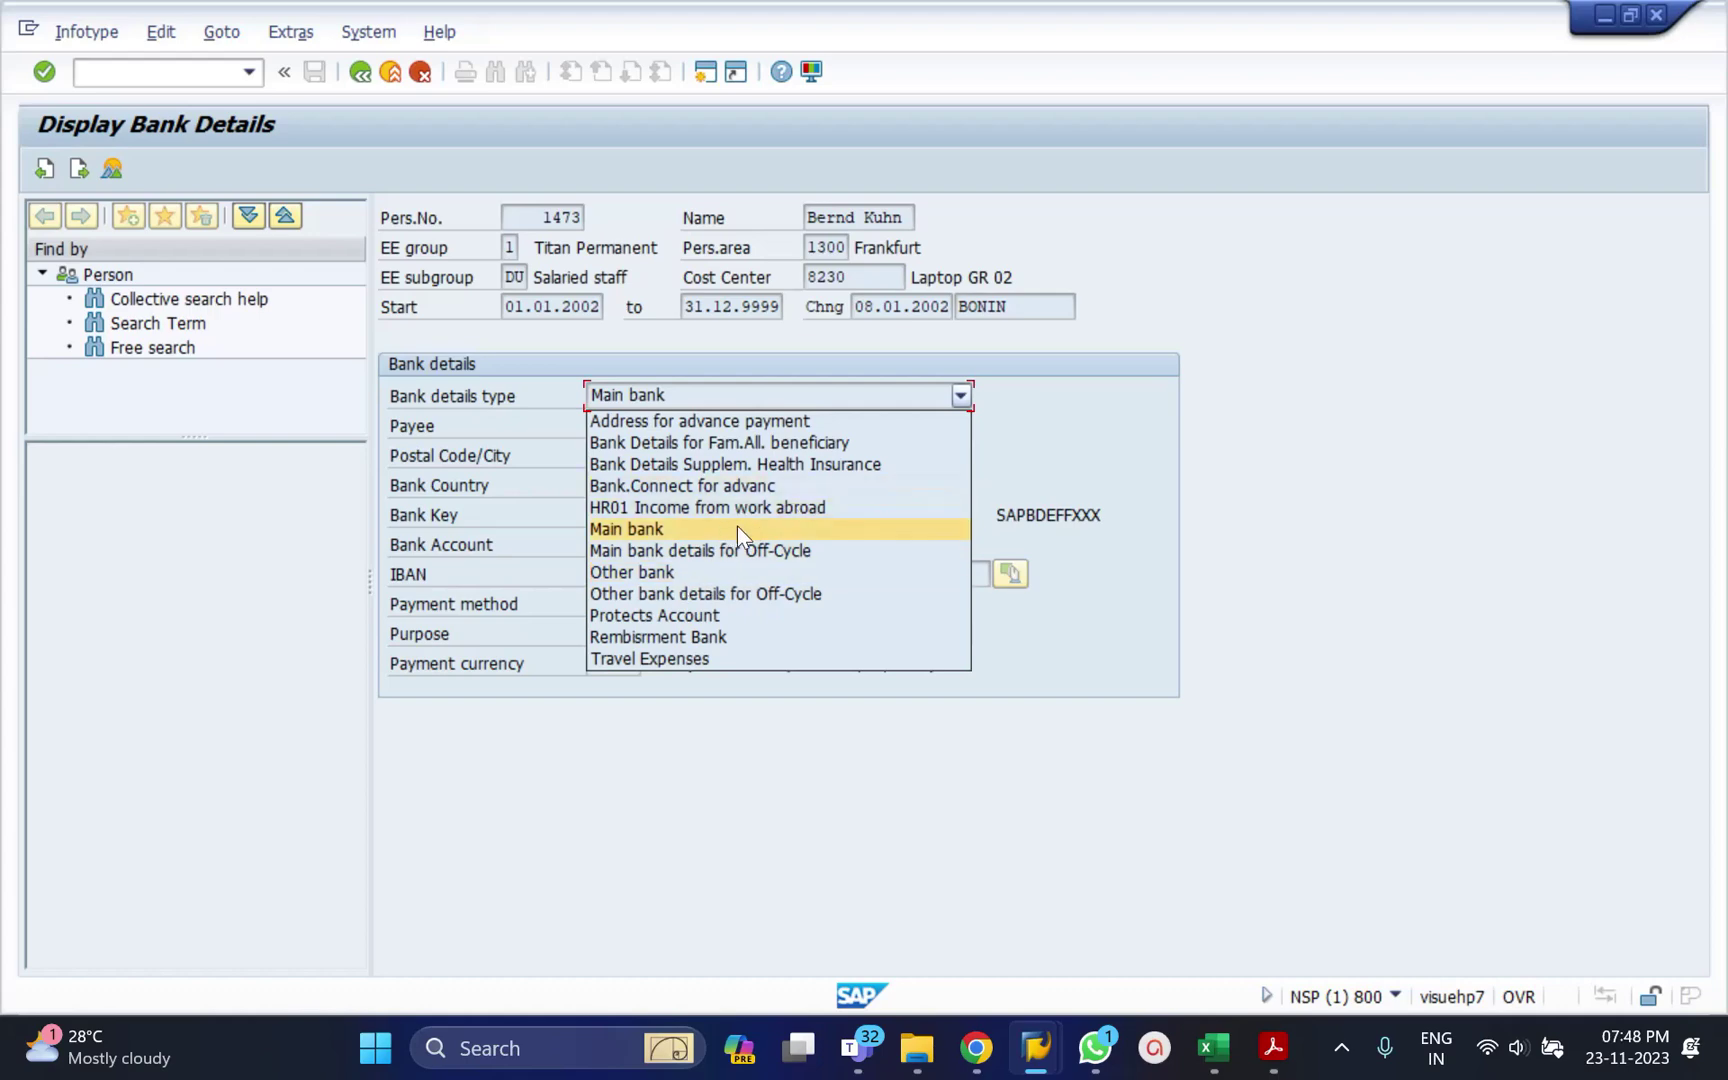
click(1155, 401)
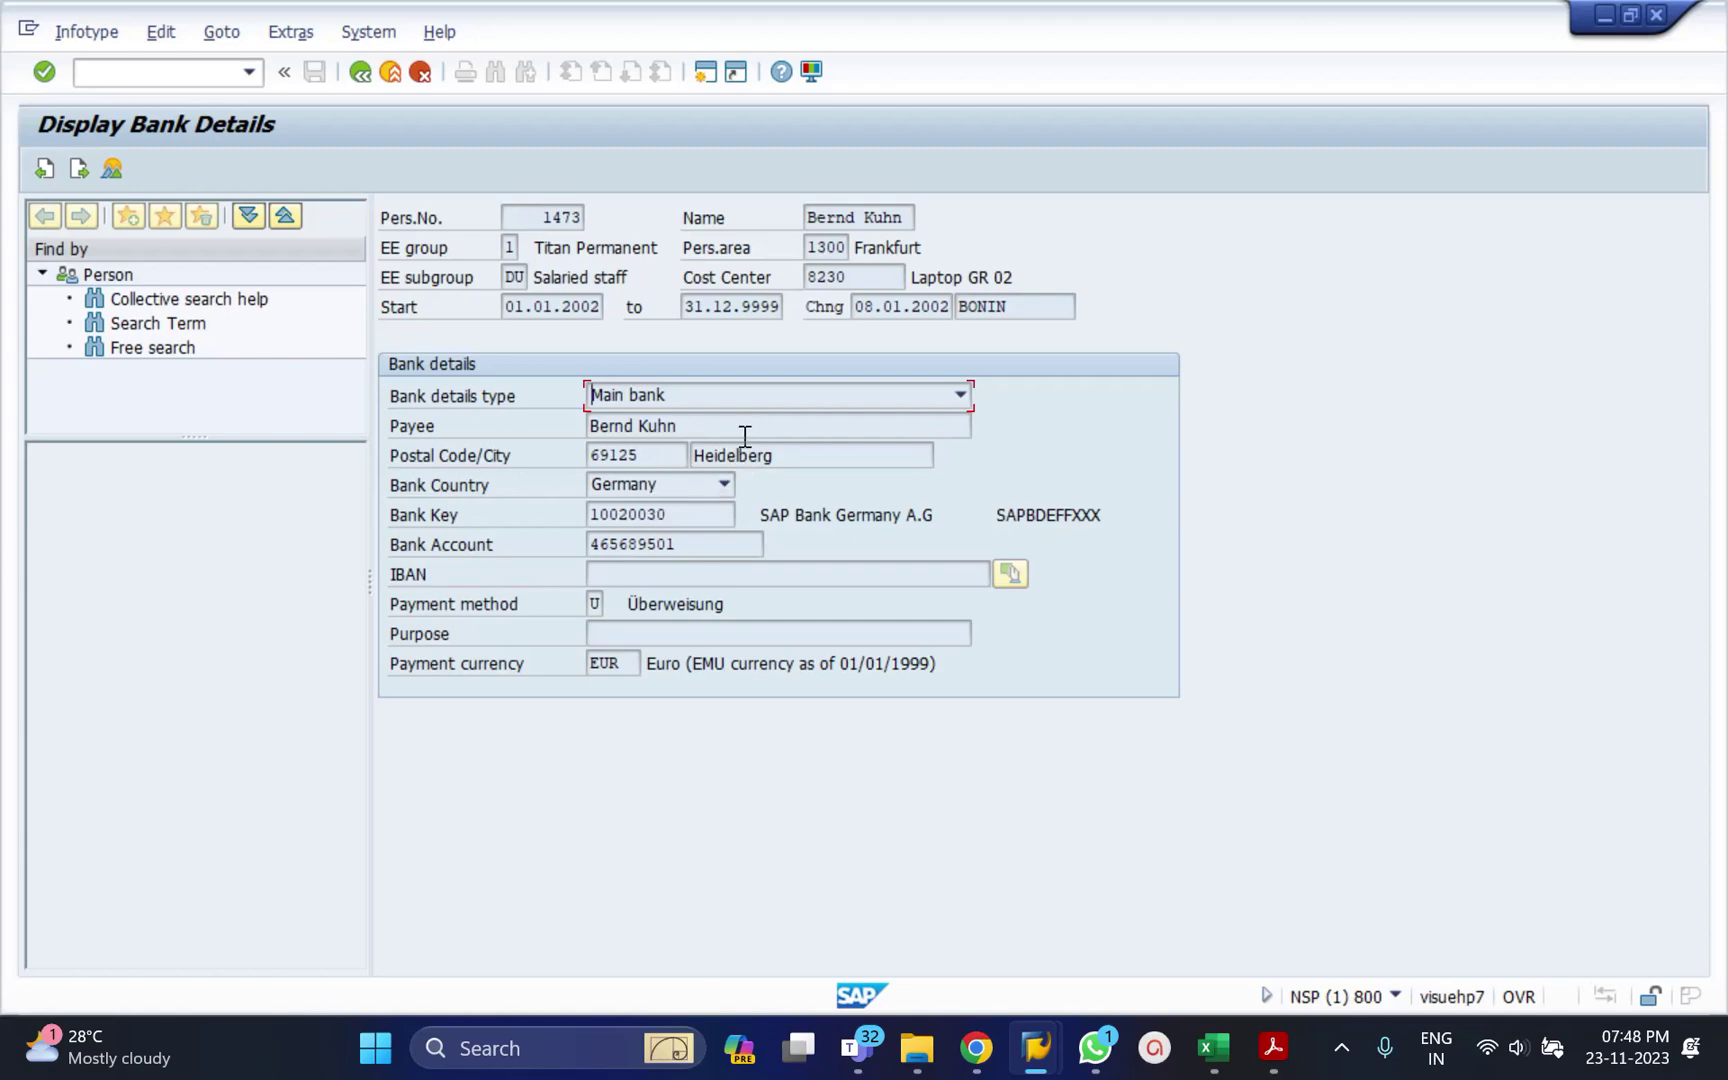
click(679, 514)
click(477, 509)
click(690, 549)
click(362, 72)
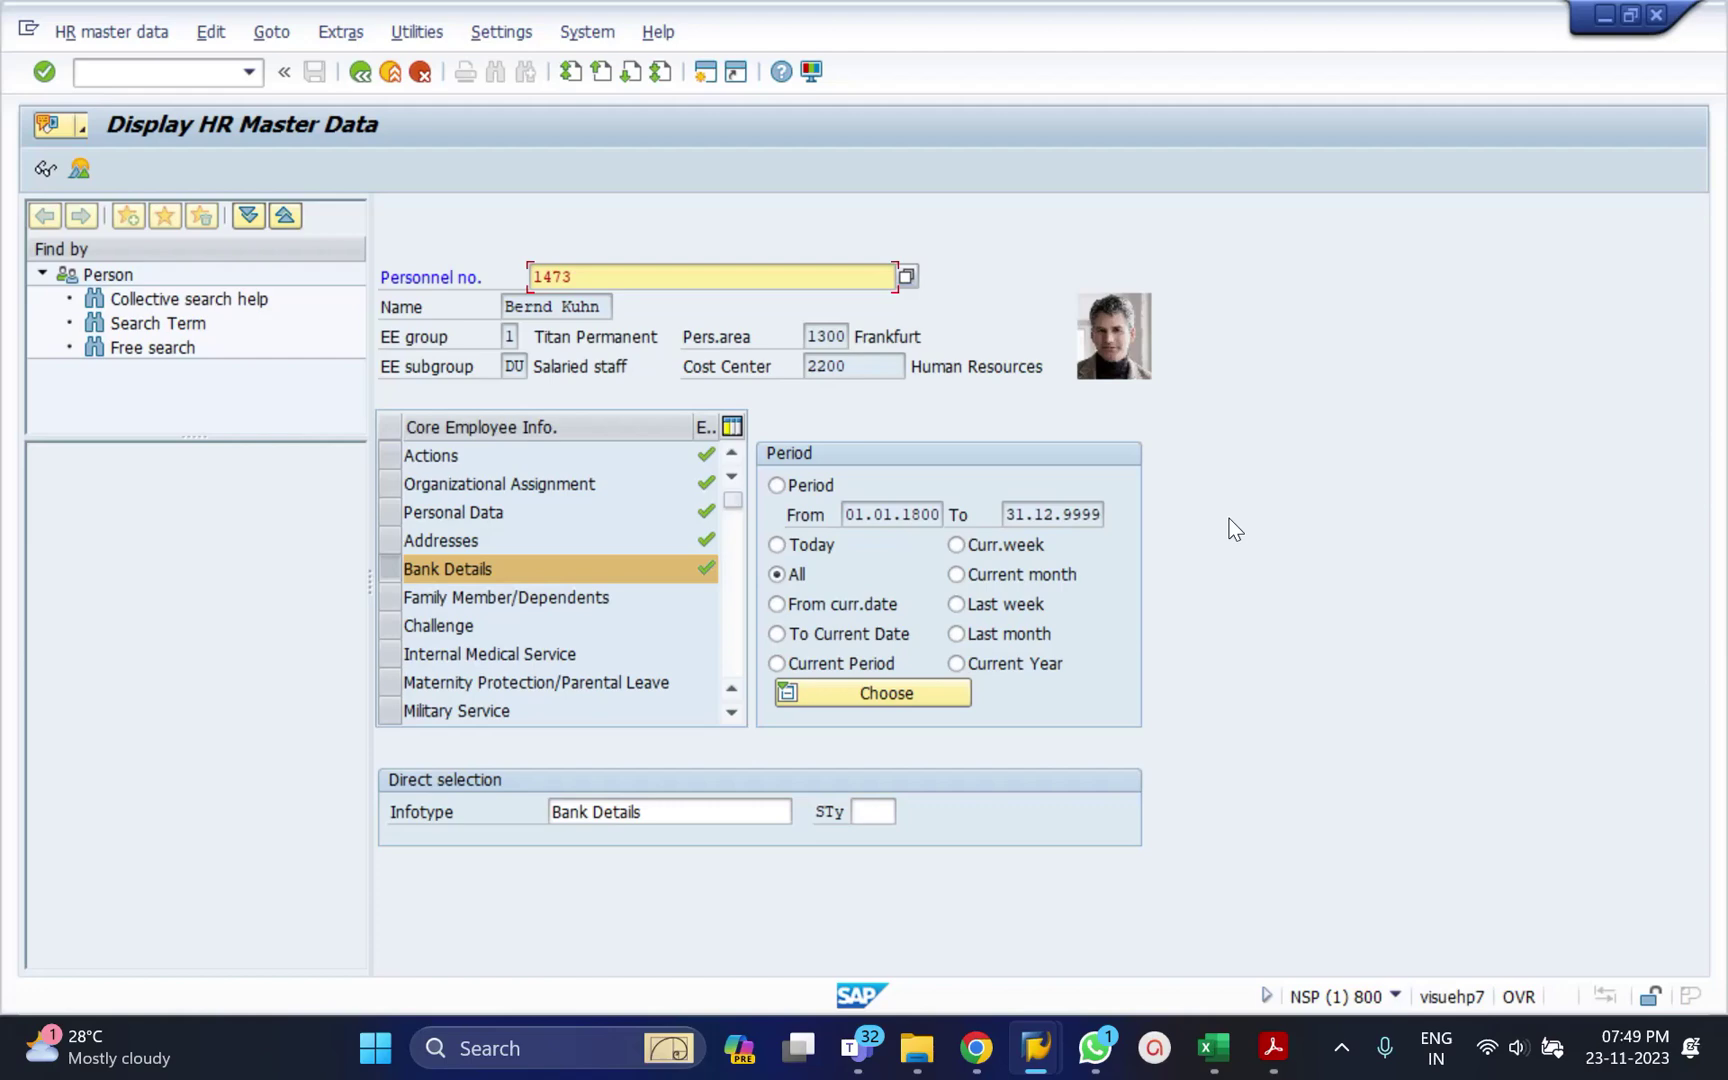
Briefly bring the Teams training meeting forward, then minimize it.
mouse_move(857, 1047)
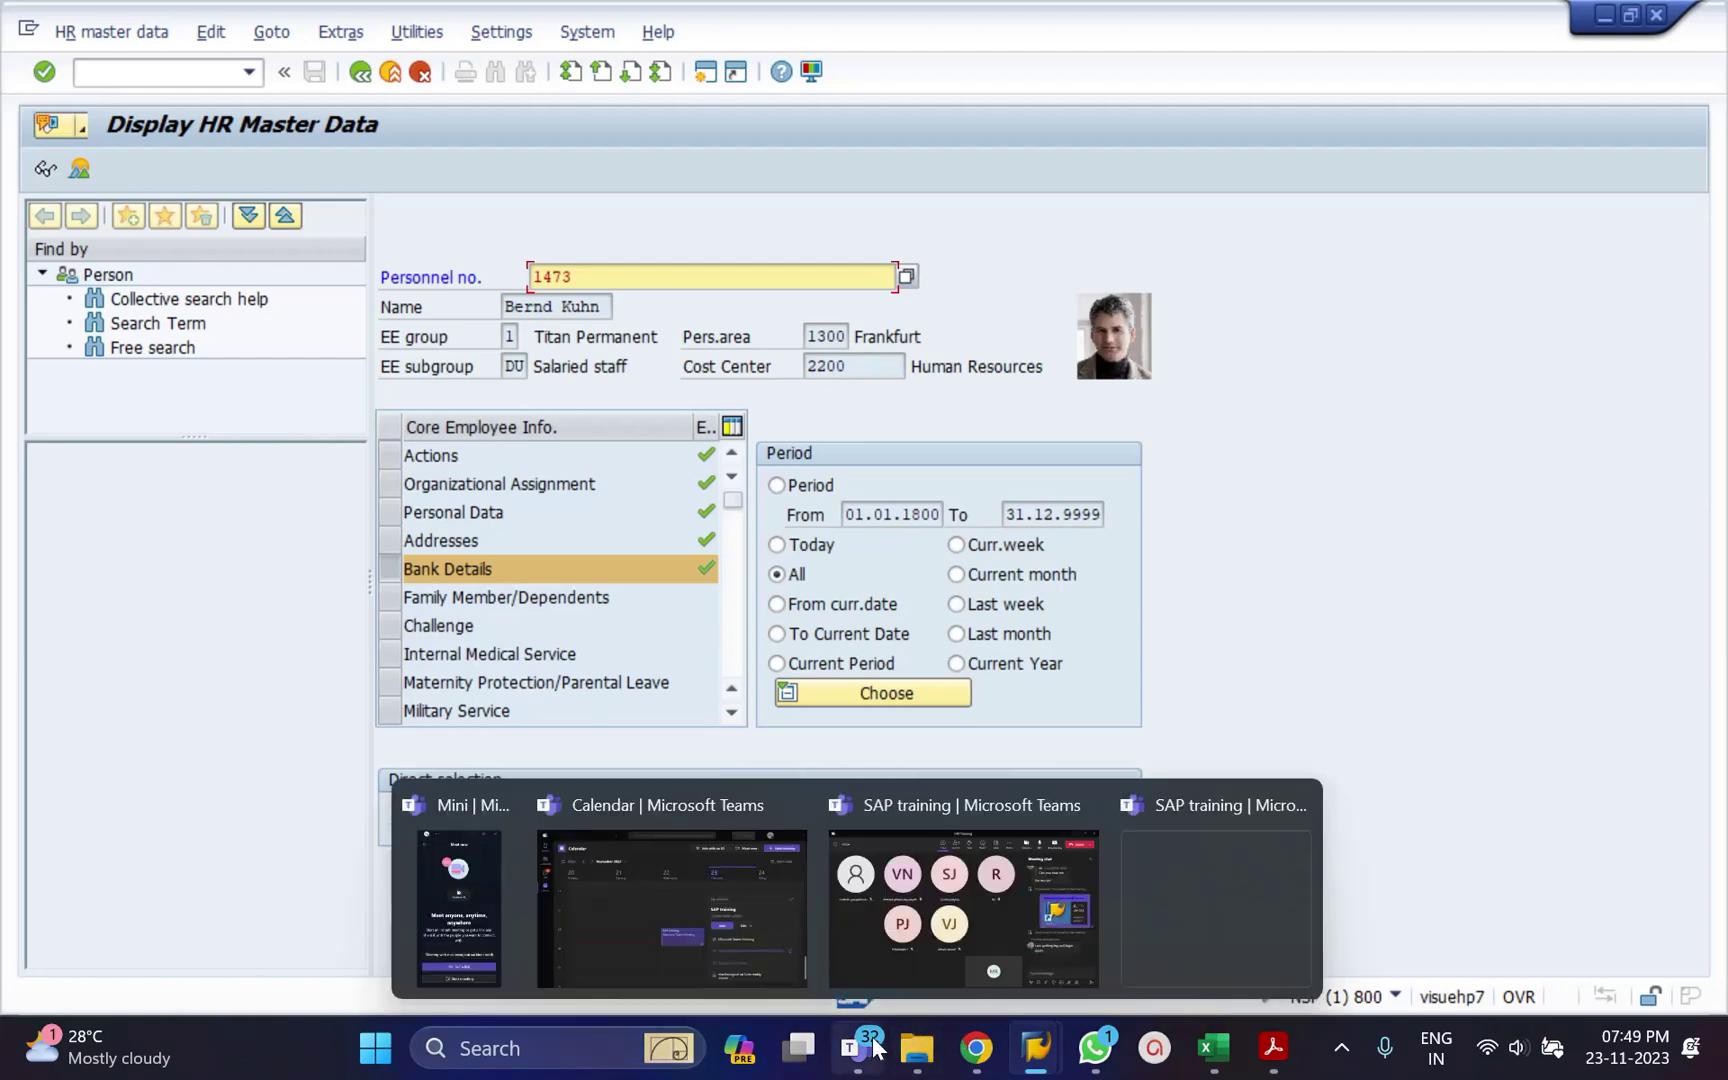
click(902, 964)
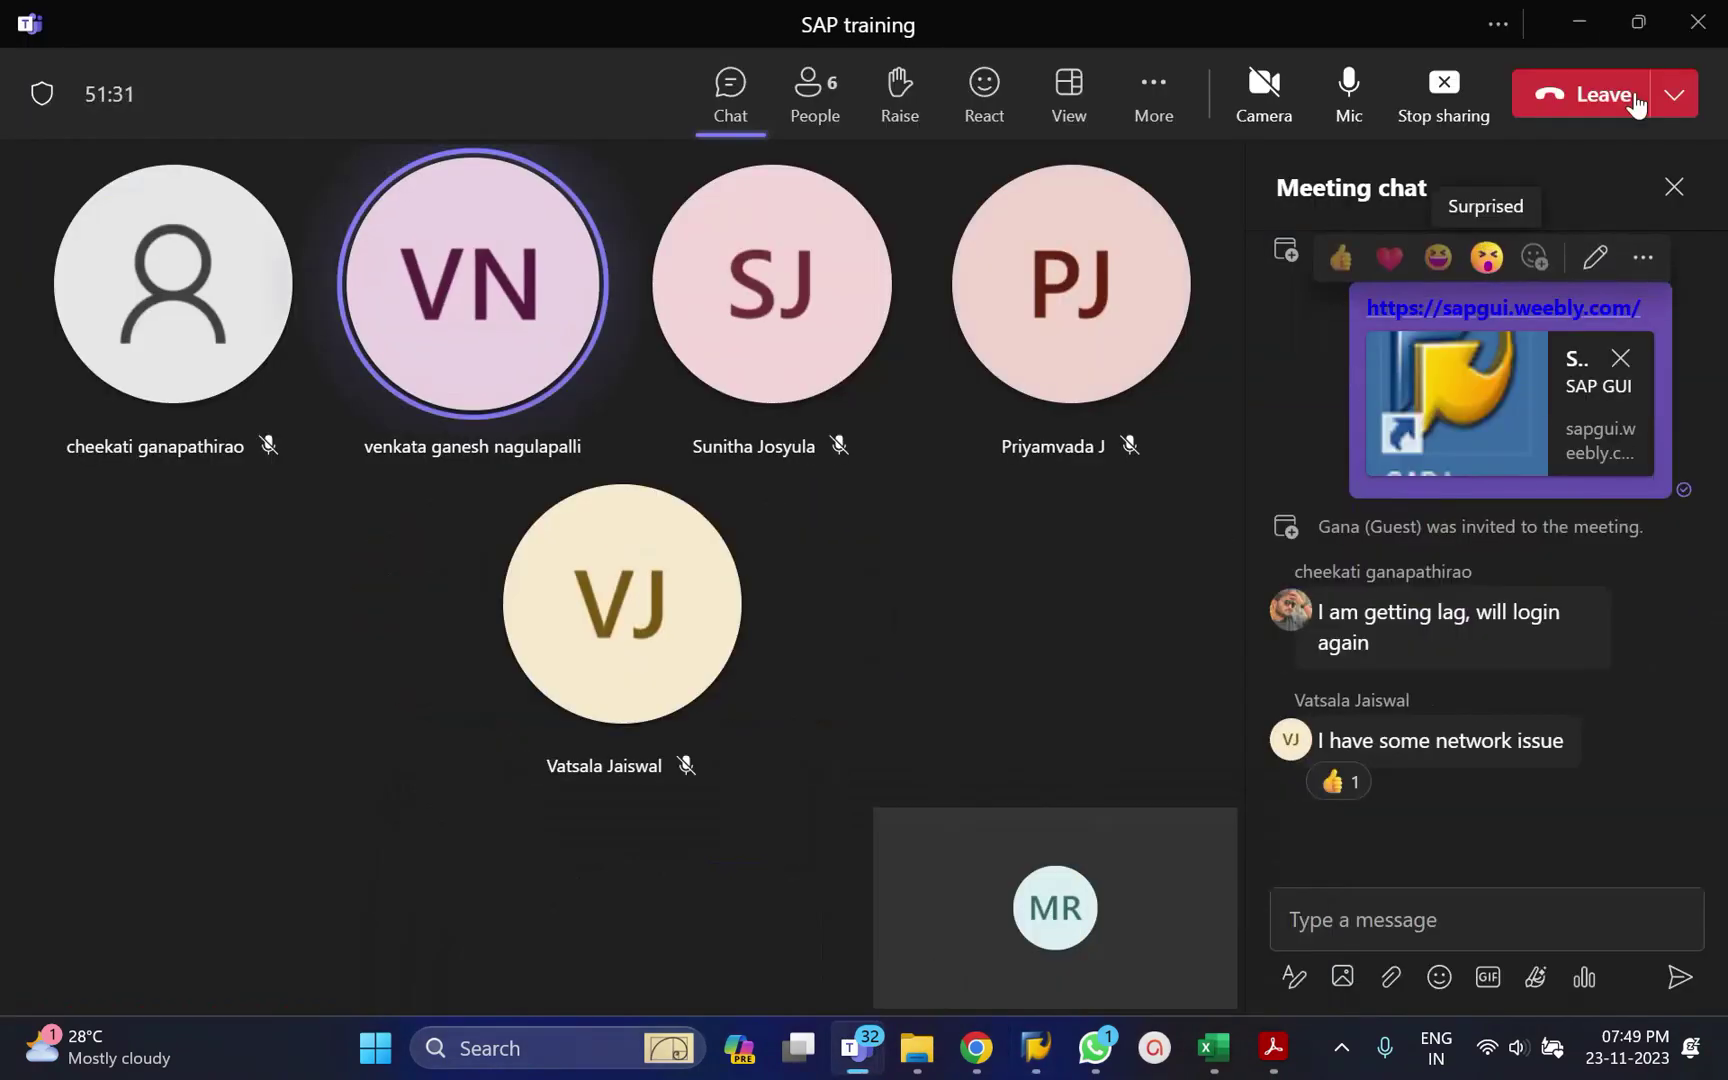
click(1577, 40)
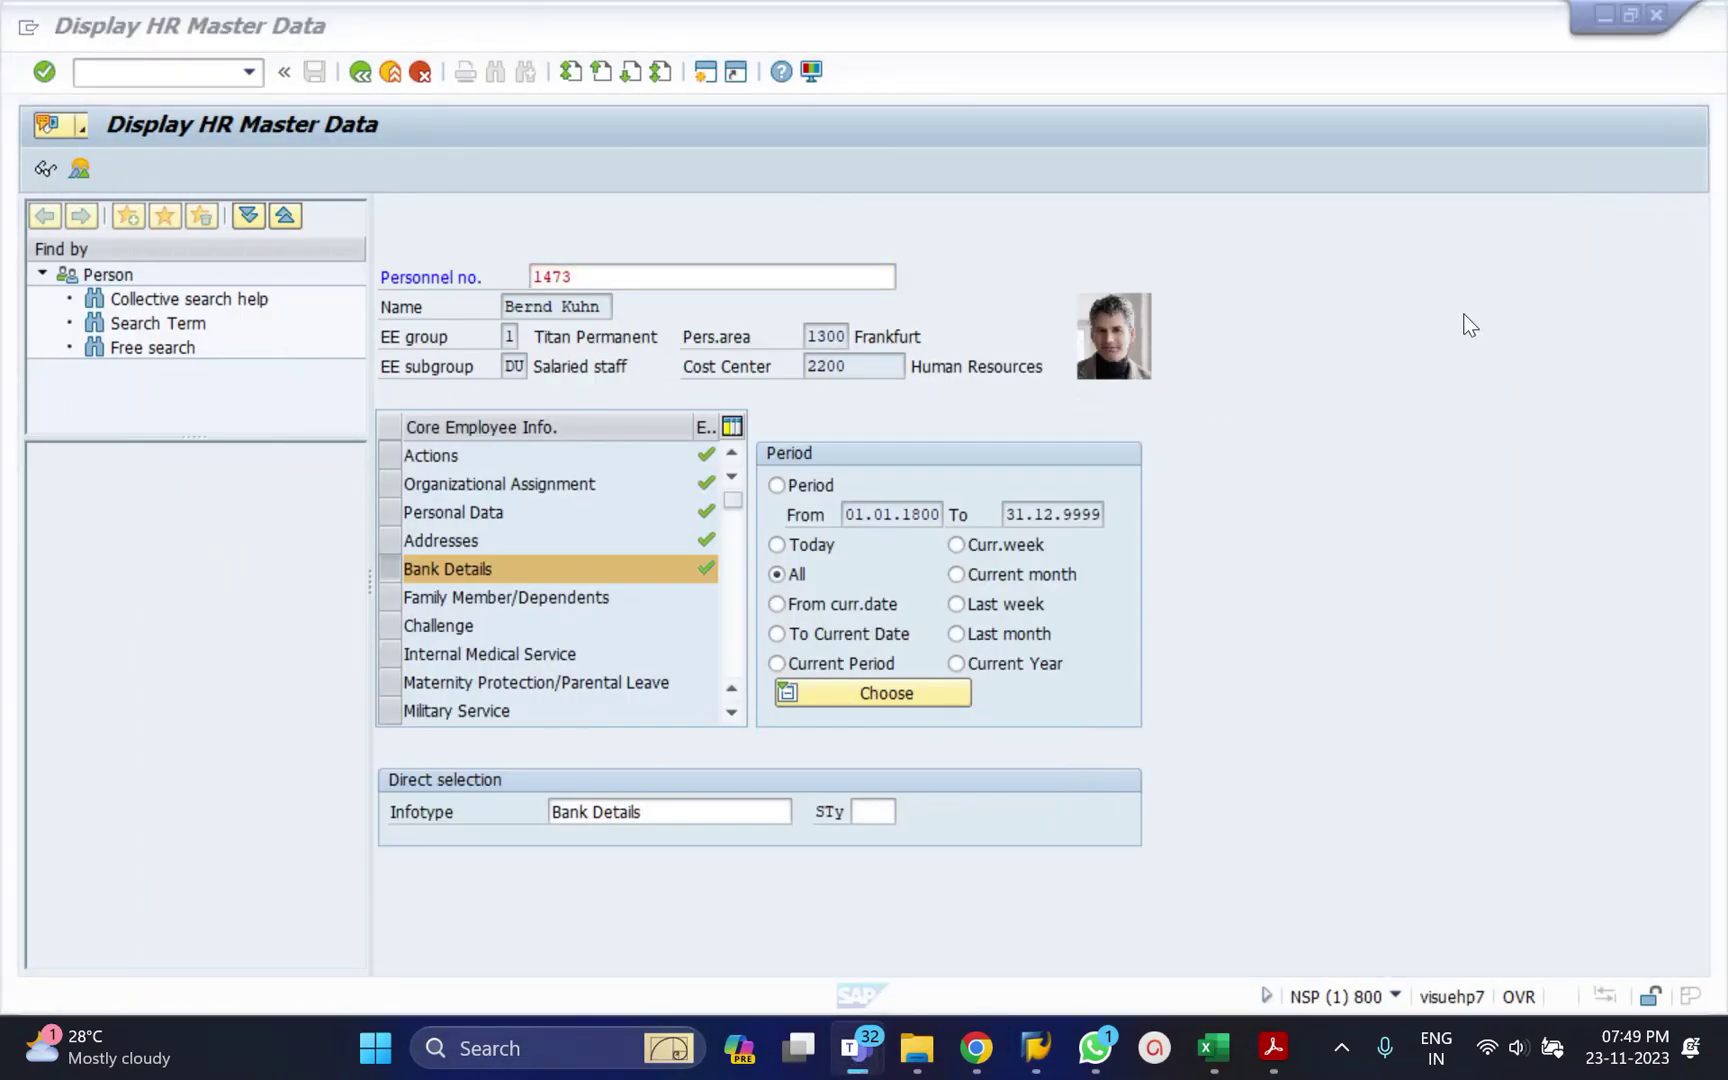
Choose subtype 0, Main bank, for Bank Details from the subtype list.
click(1378, 388)
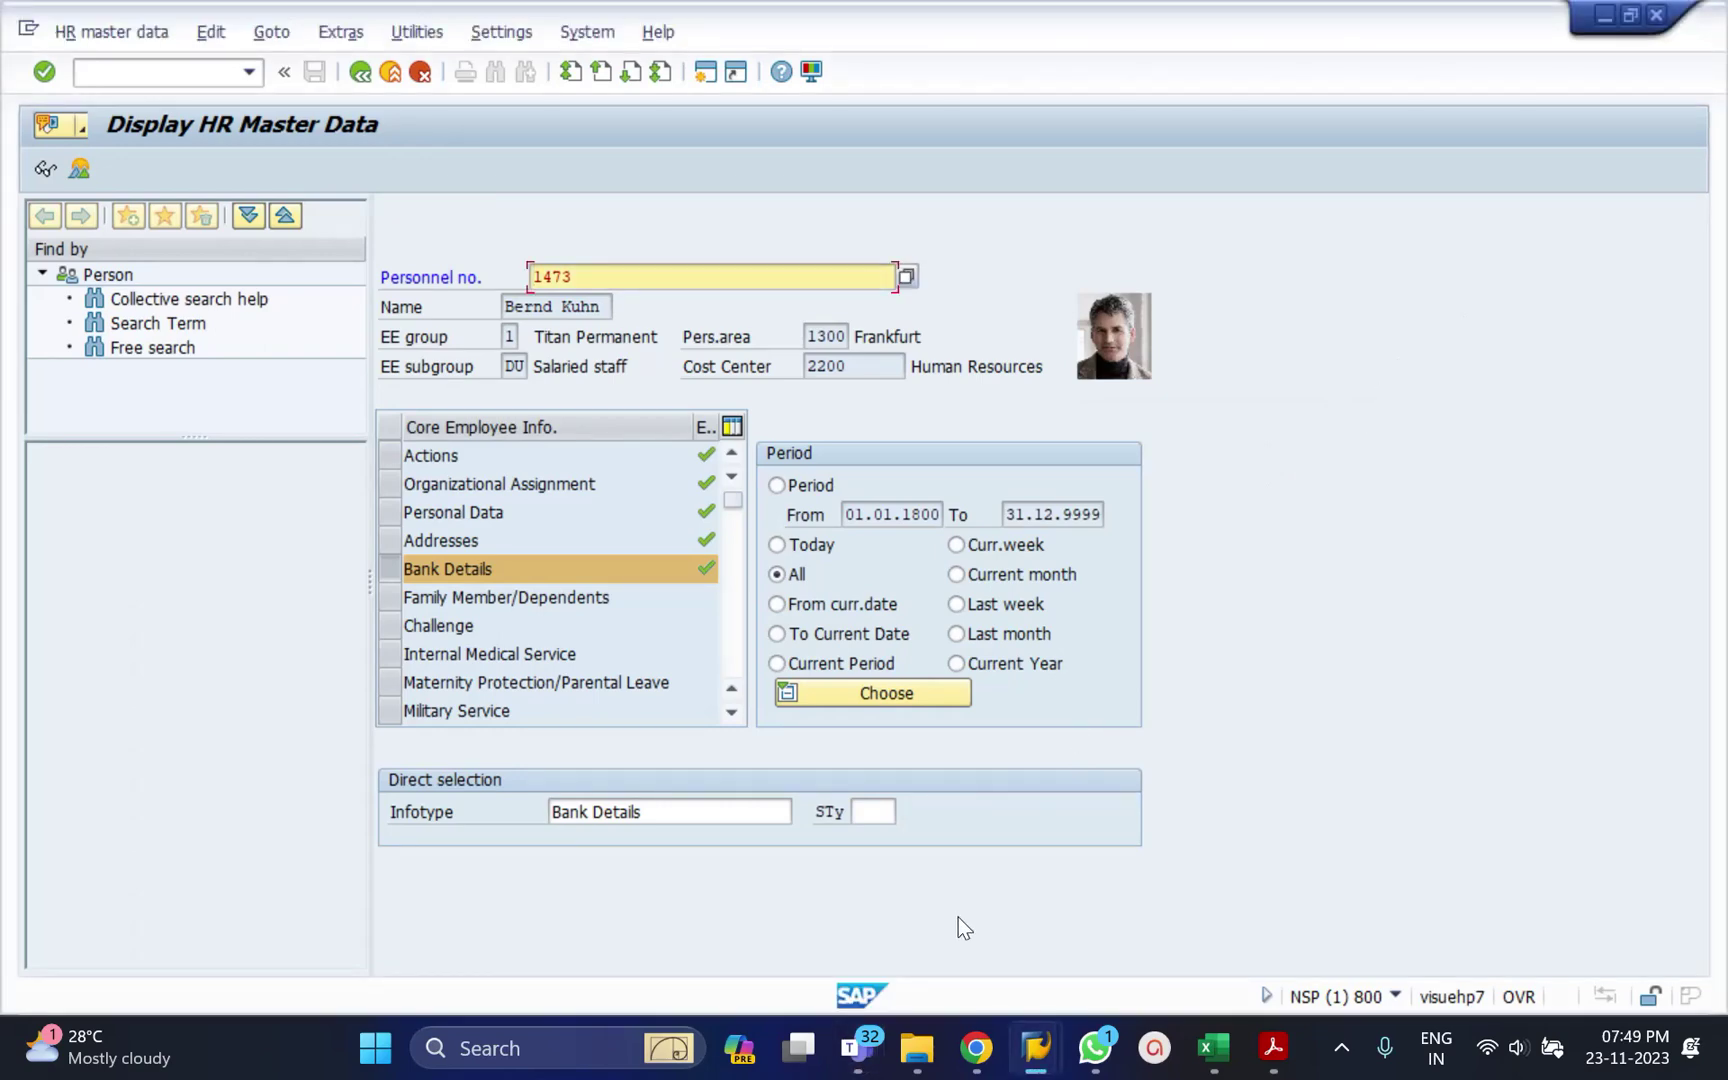
click(863, 810)
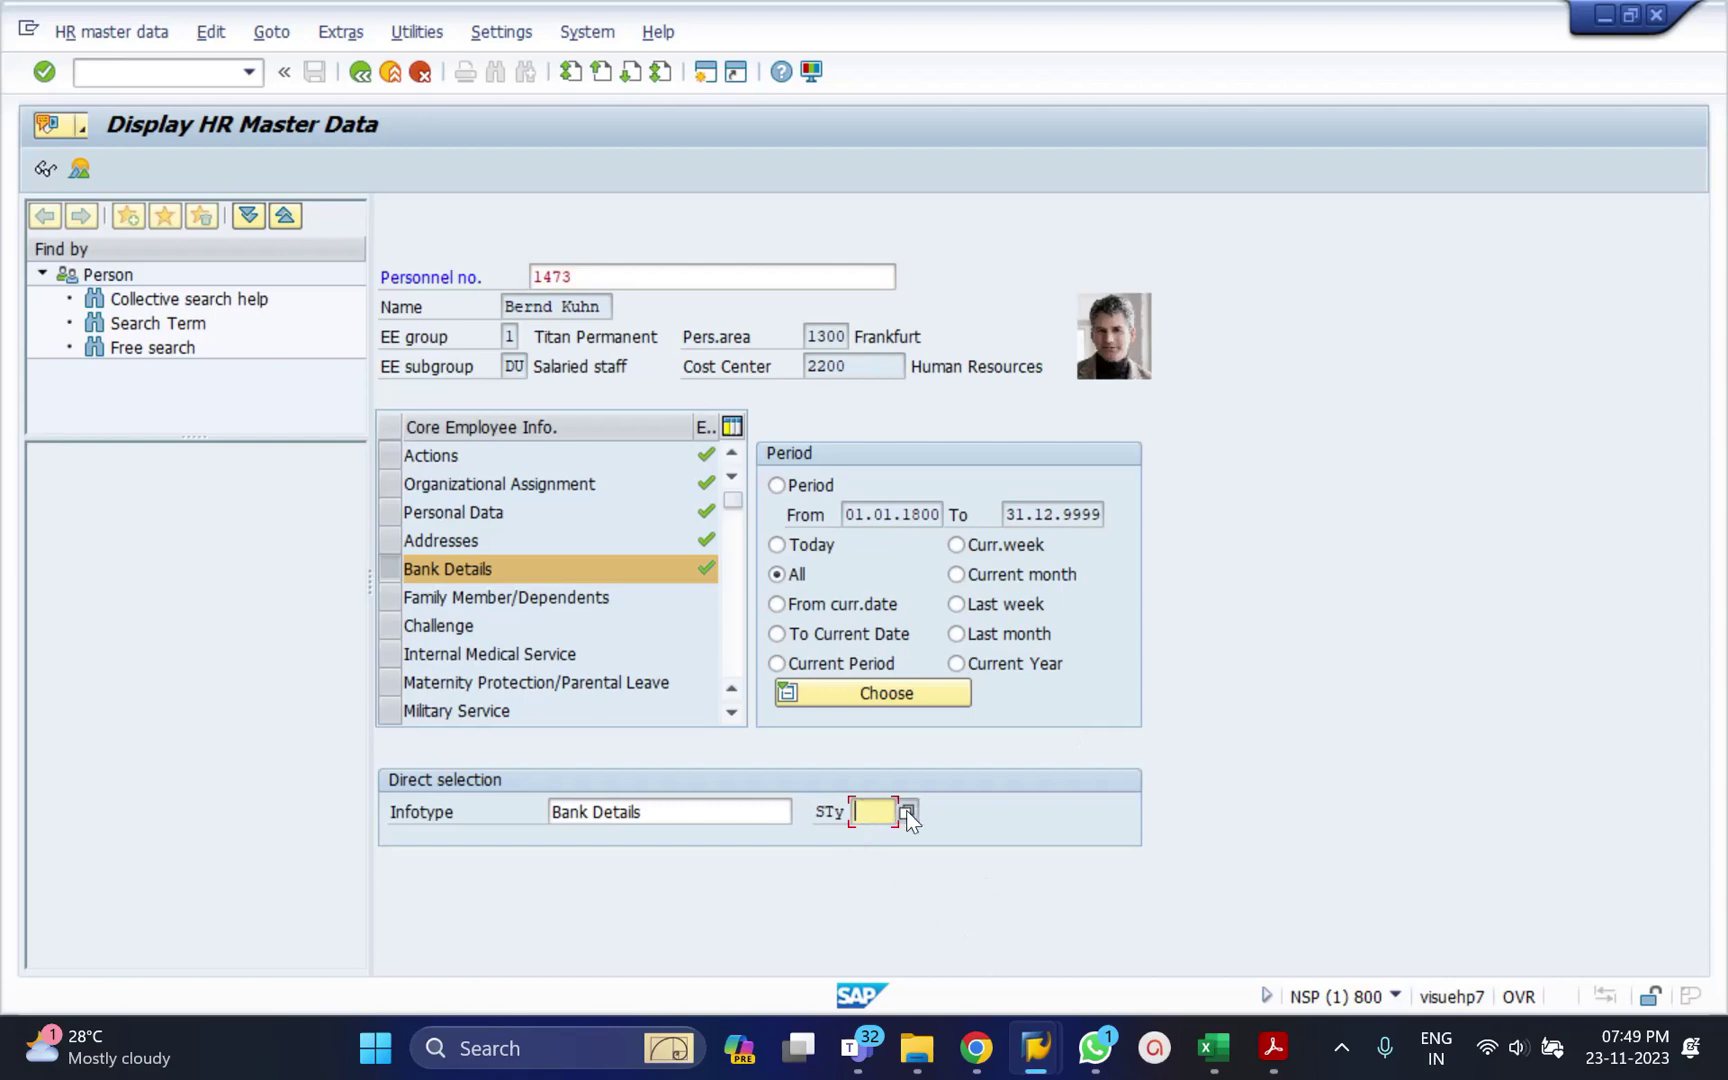
click(906, 811)
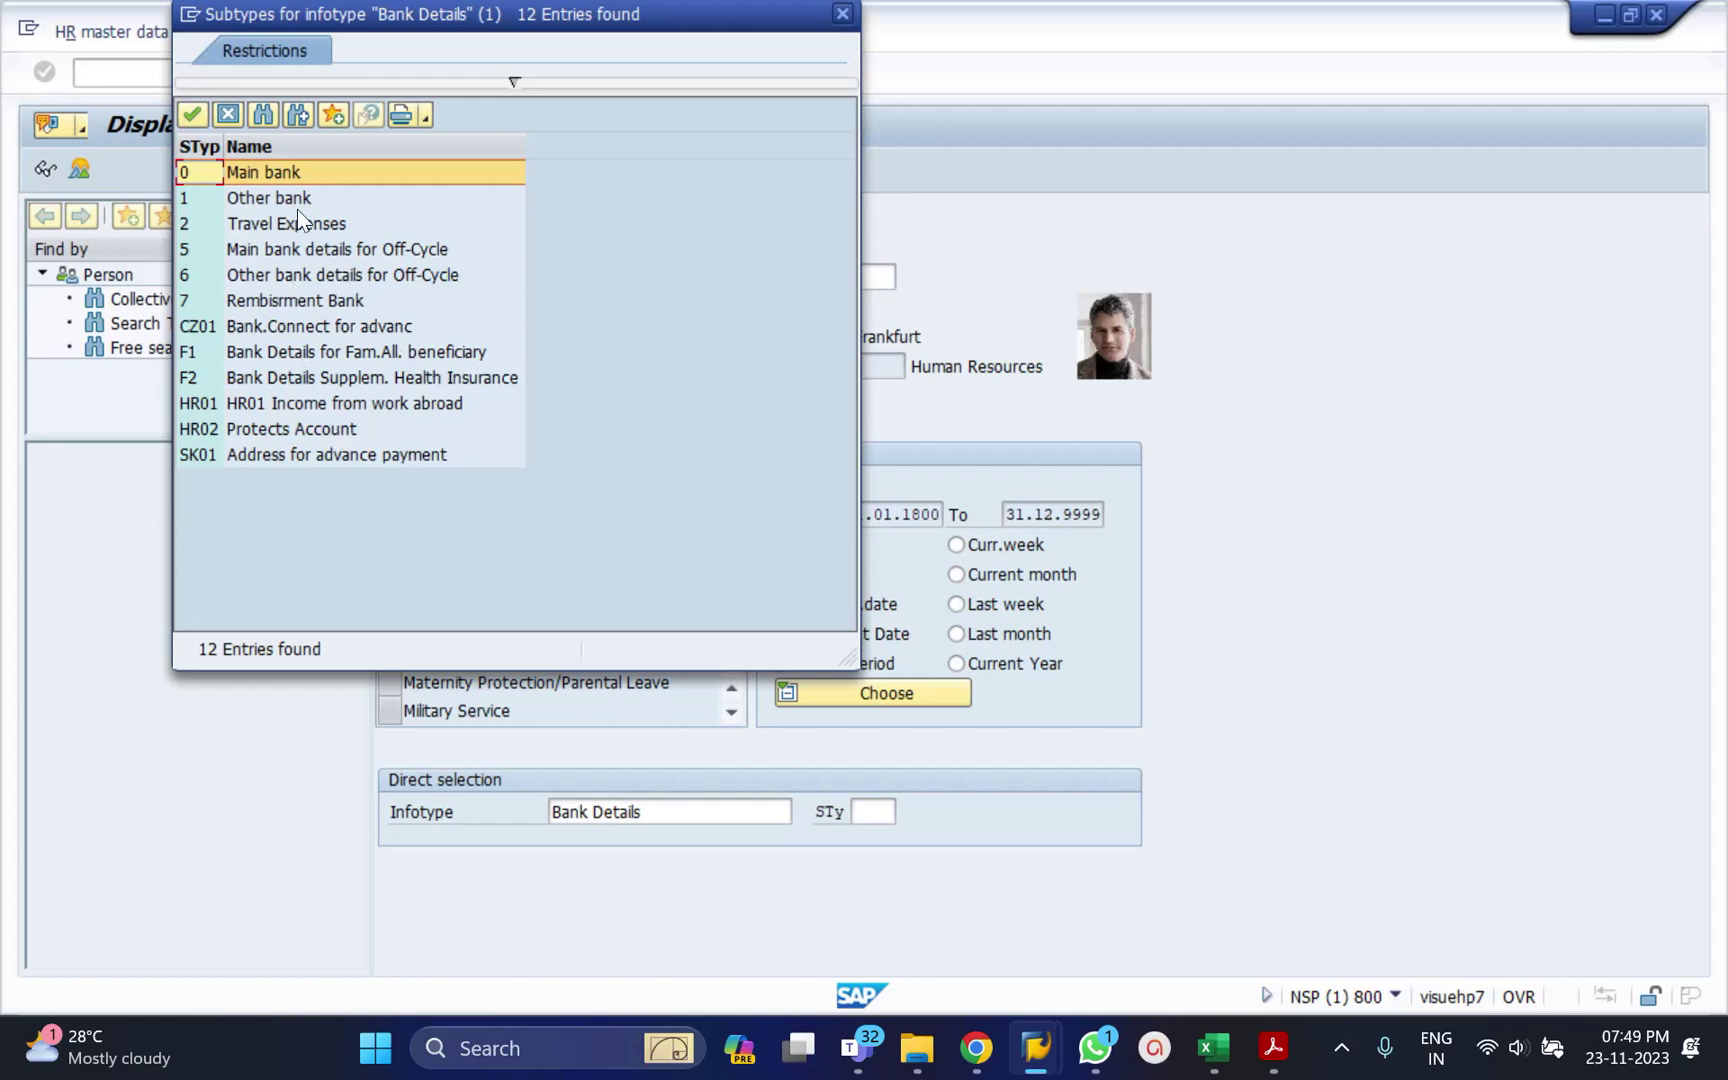
click(279, 177)
double_click(279, 177)
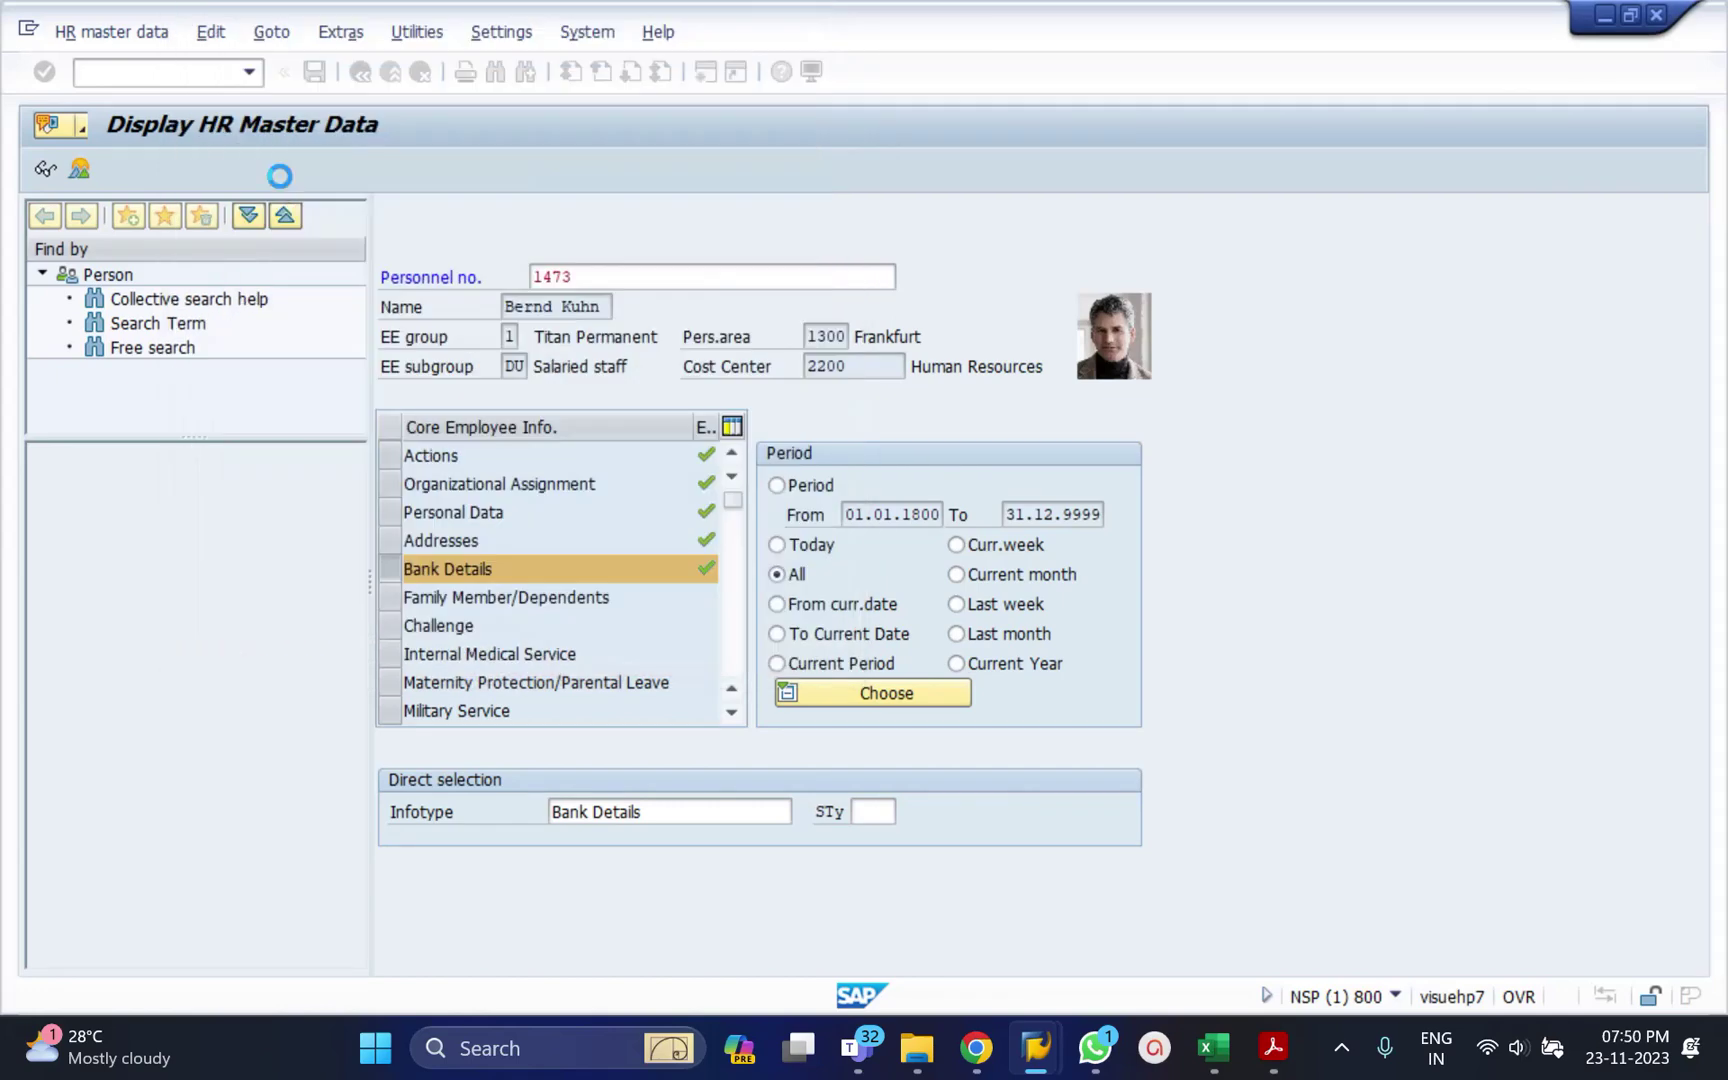
Display the Main bank record, check the bank details type list, then go back.
click(46, 176)
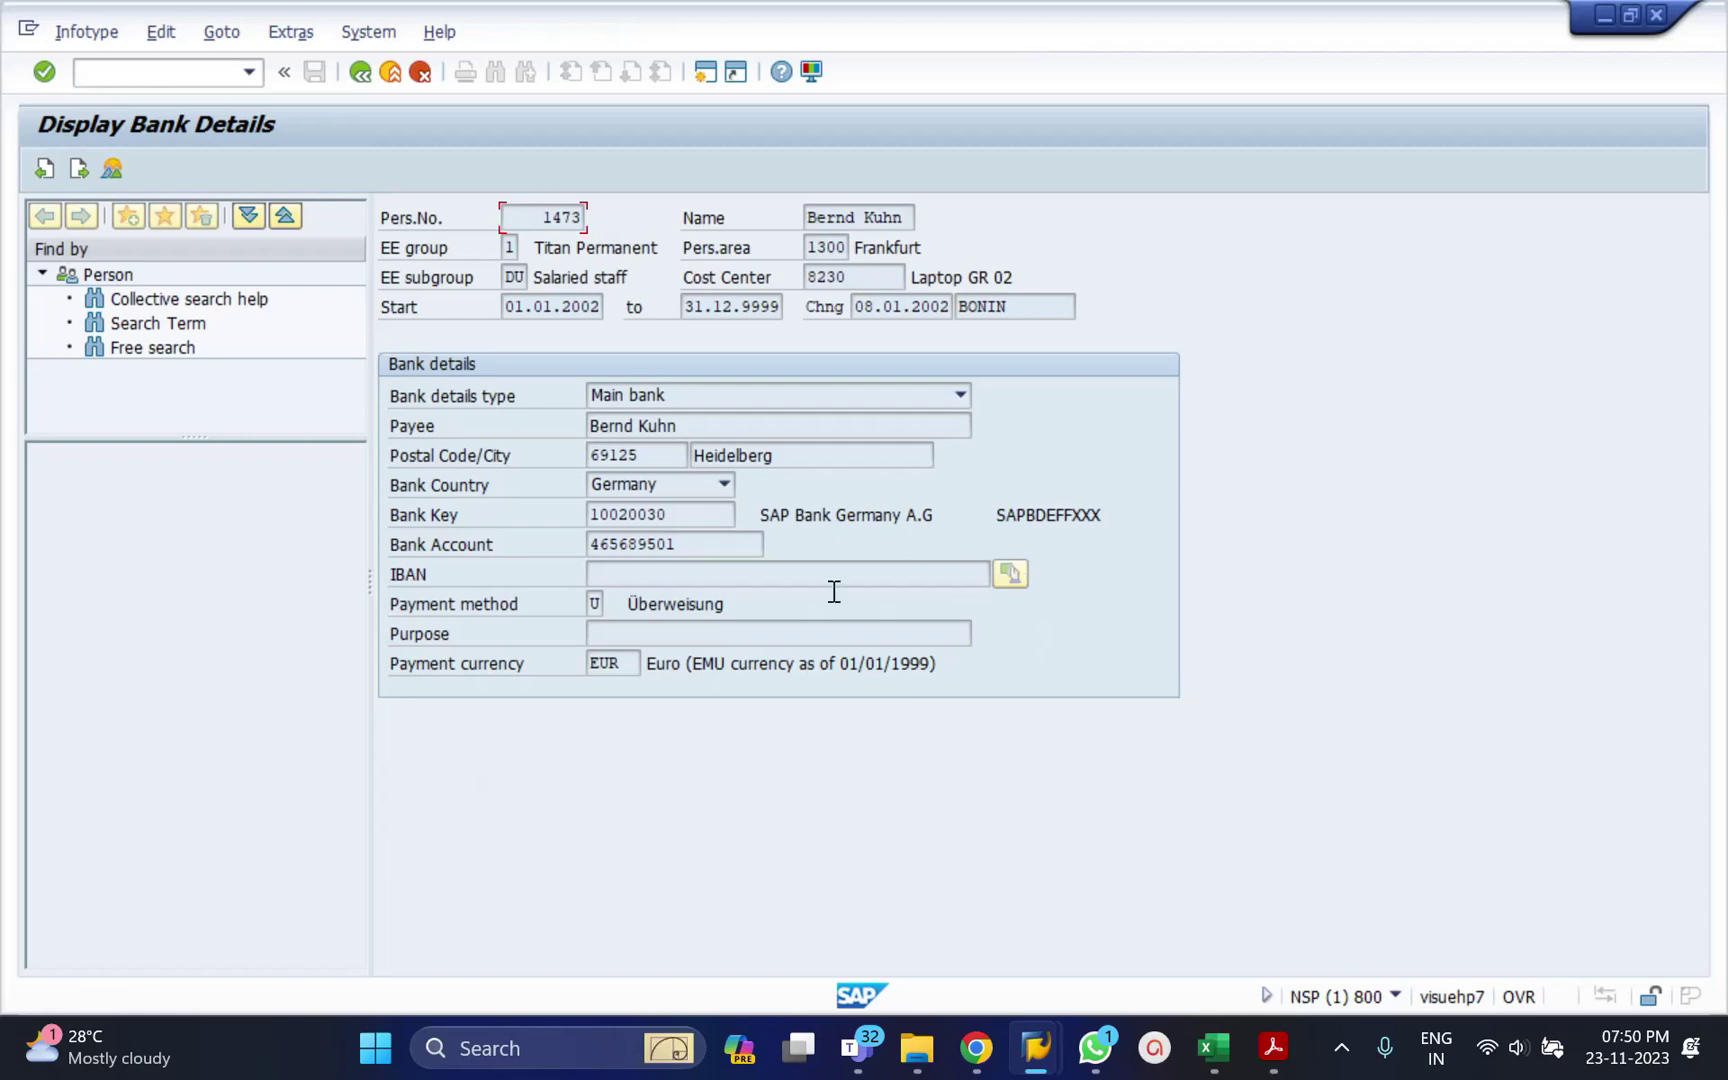
click(956, 396)
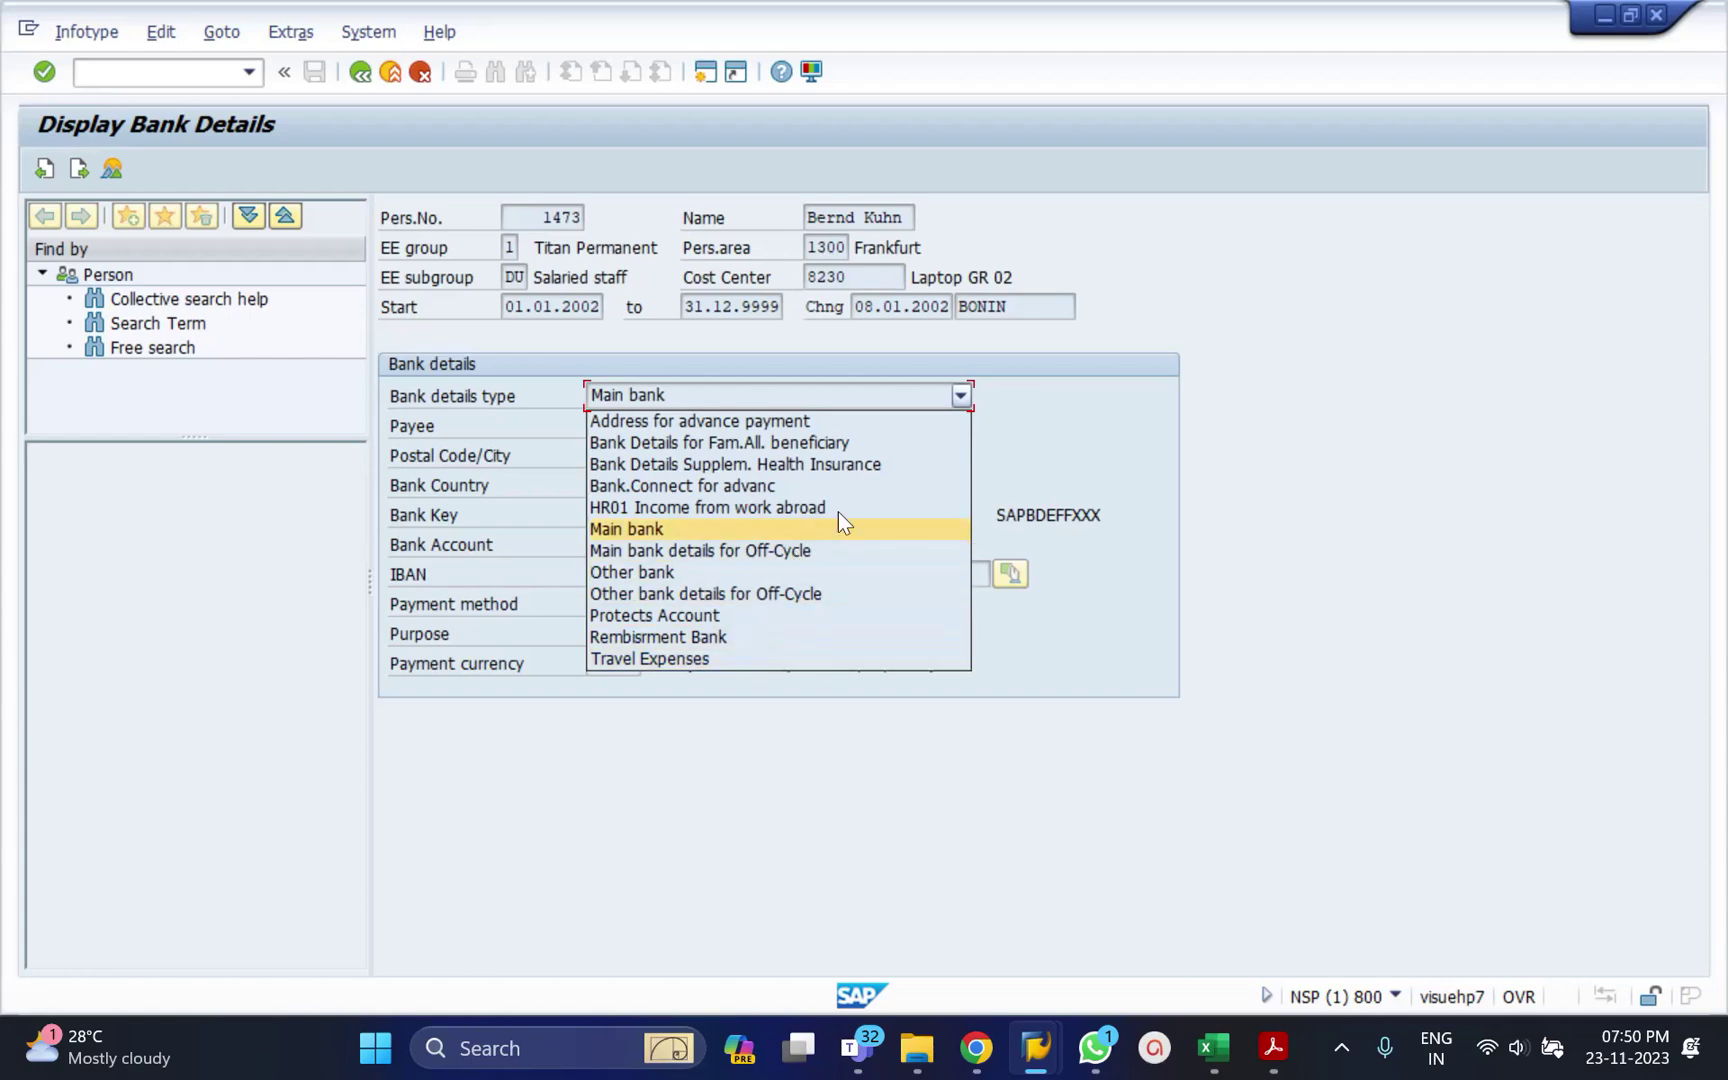
click(1152, 454)
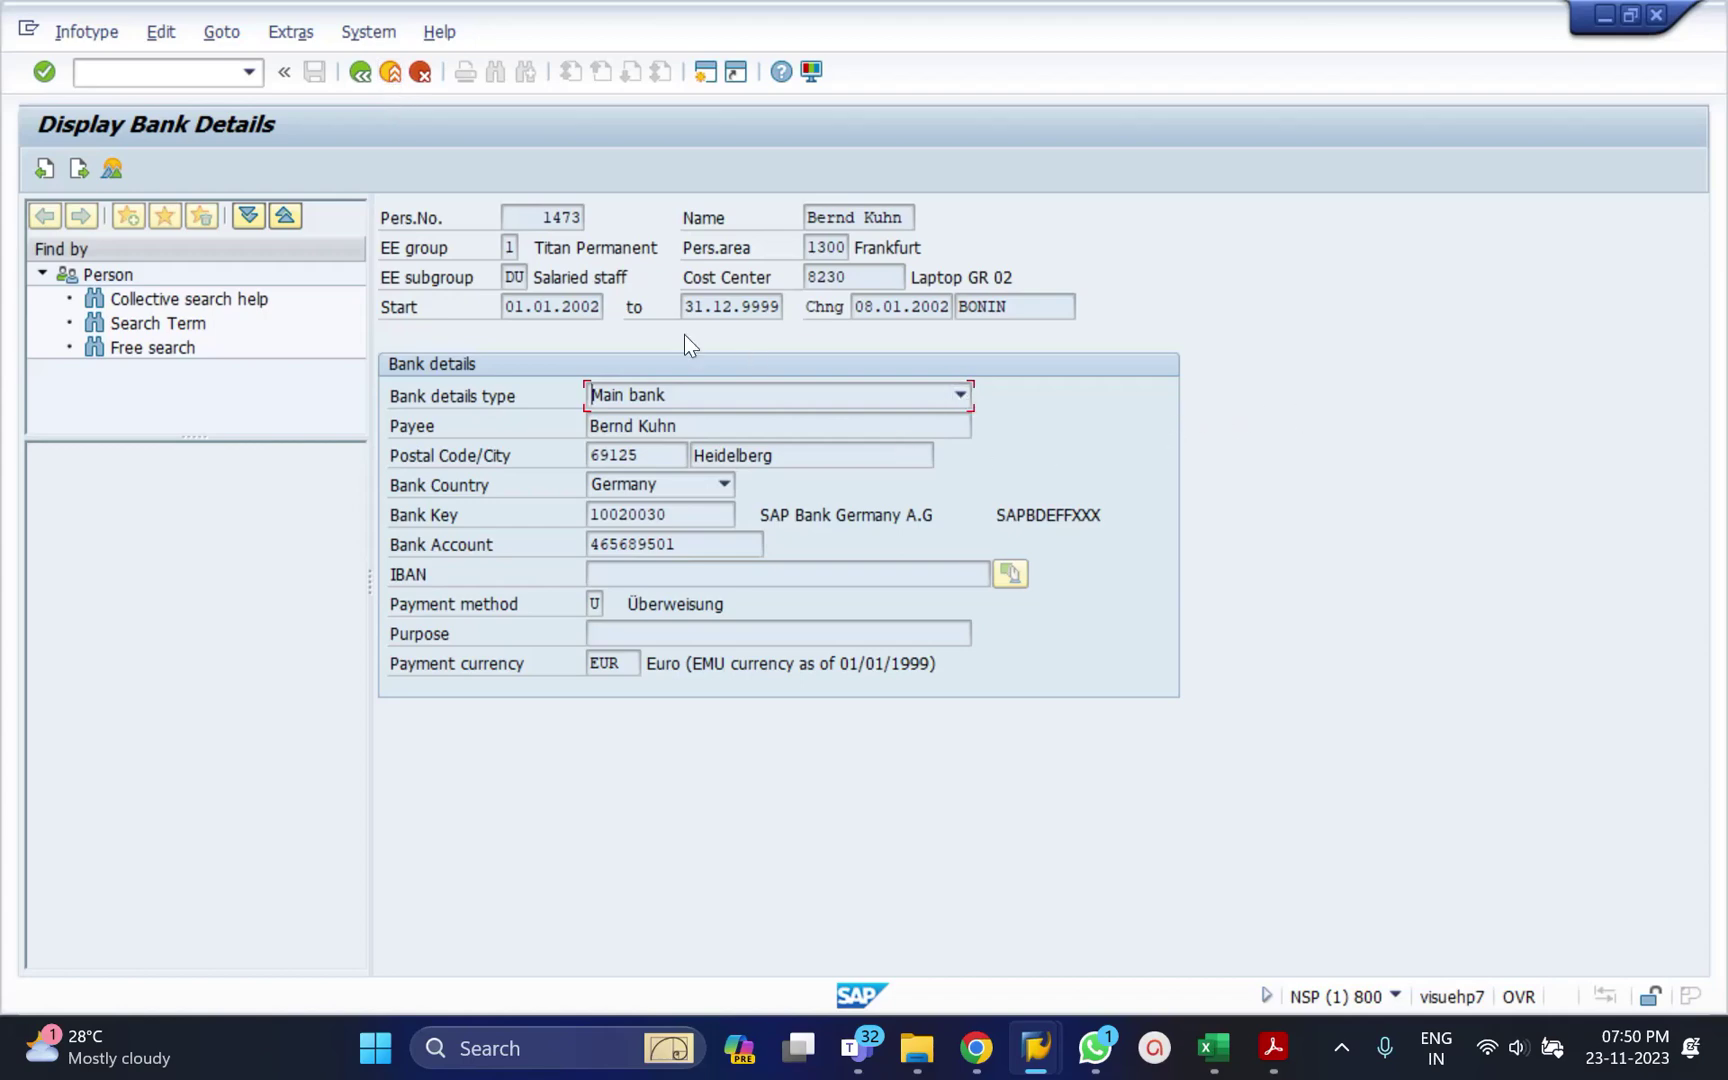
click(364, 76)
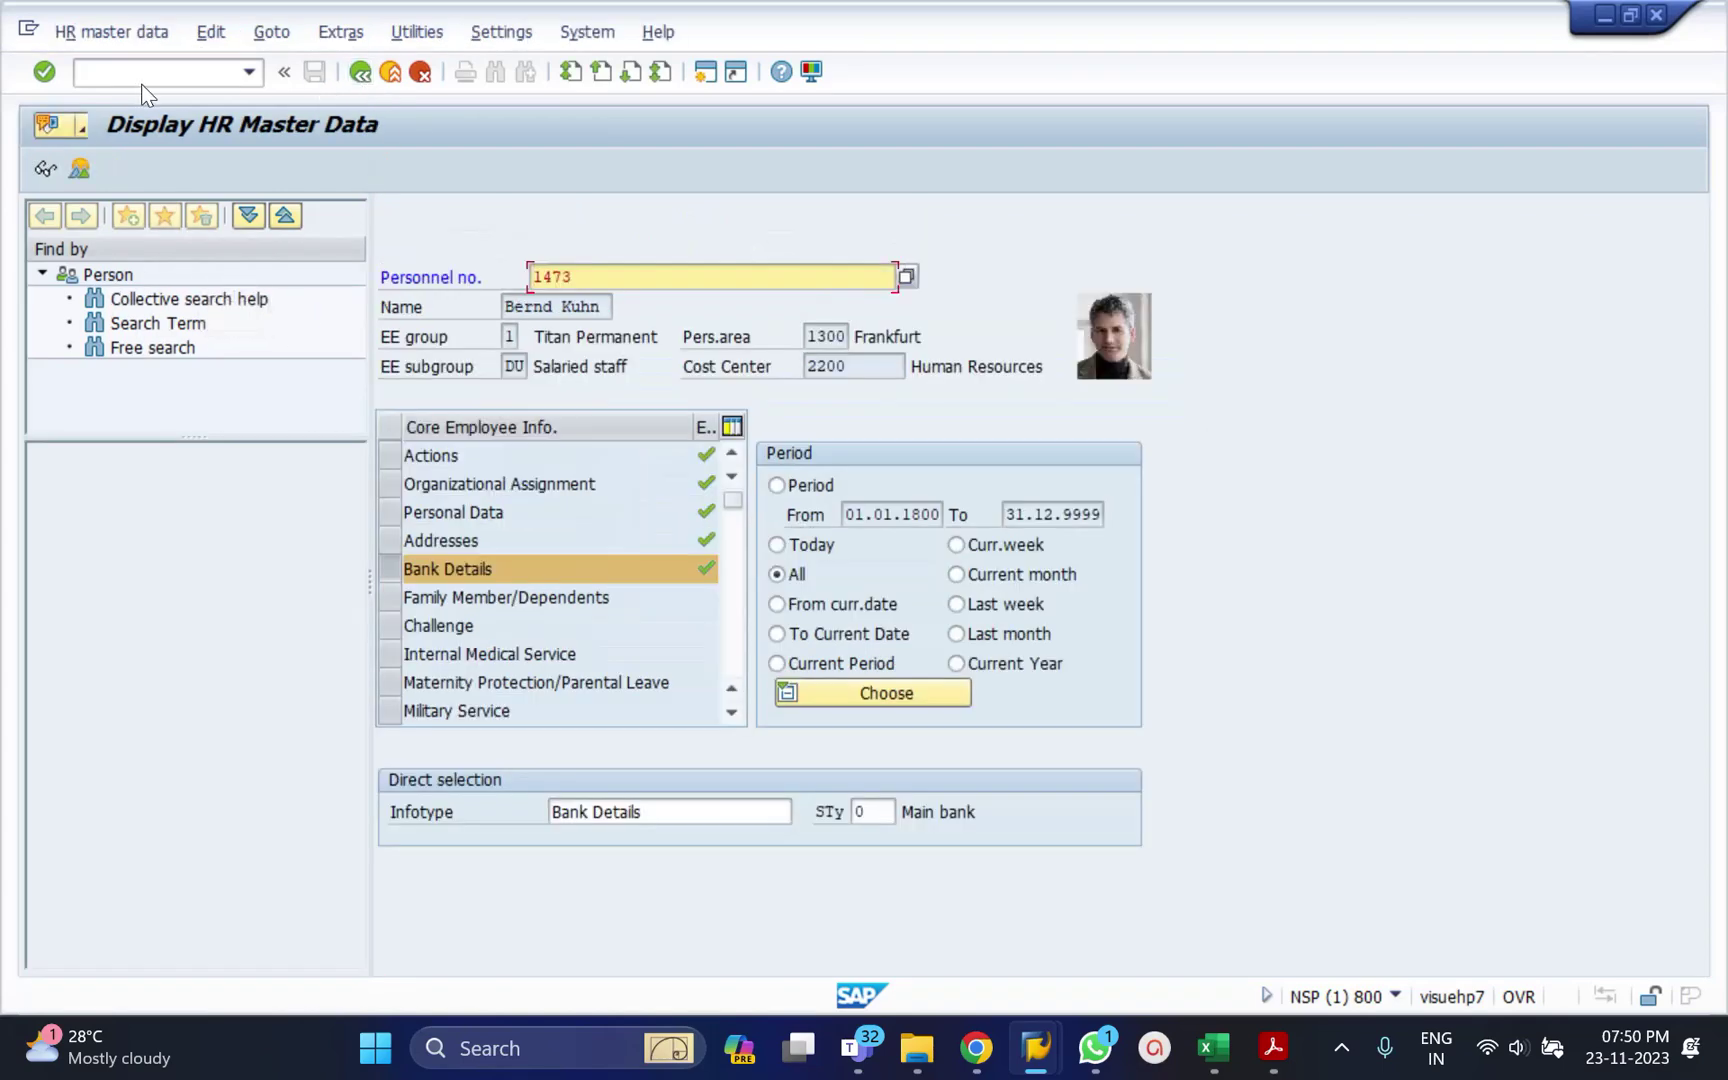
Switch to Maintain mode, choose Bank Details subtype 1 Other bank, and start a new record.
click(111, 31)
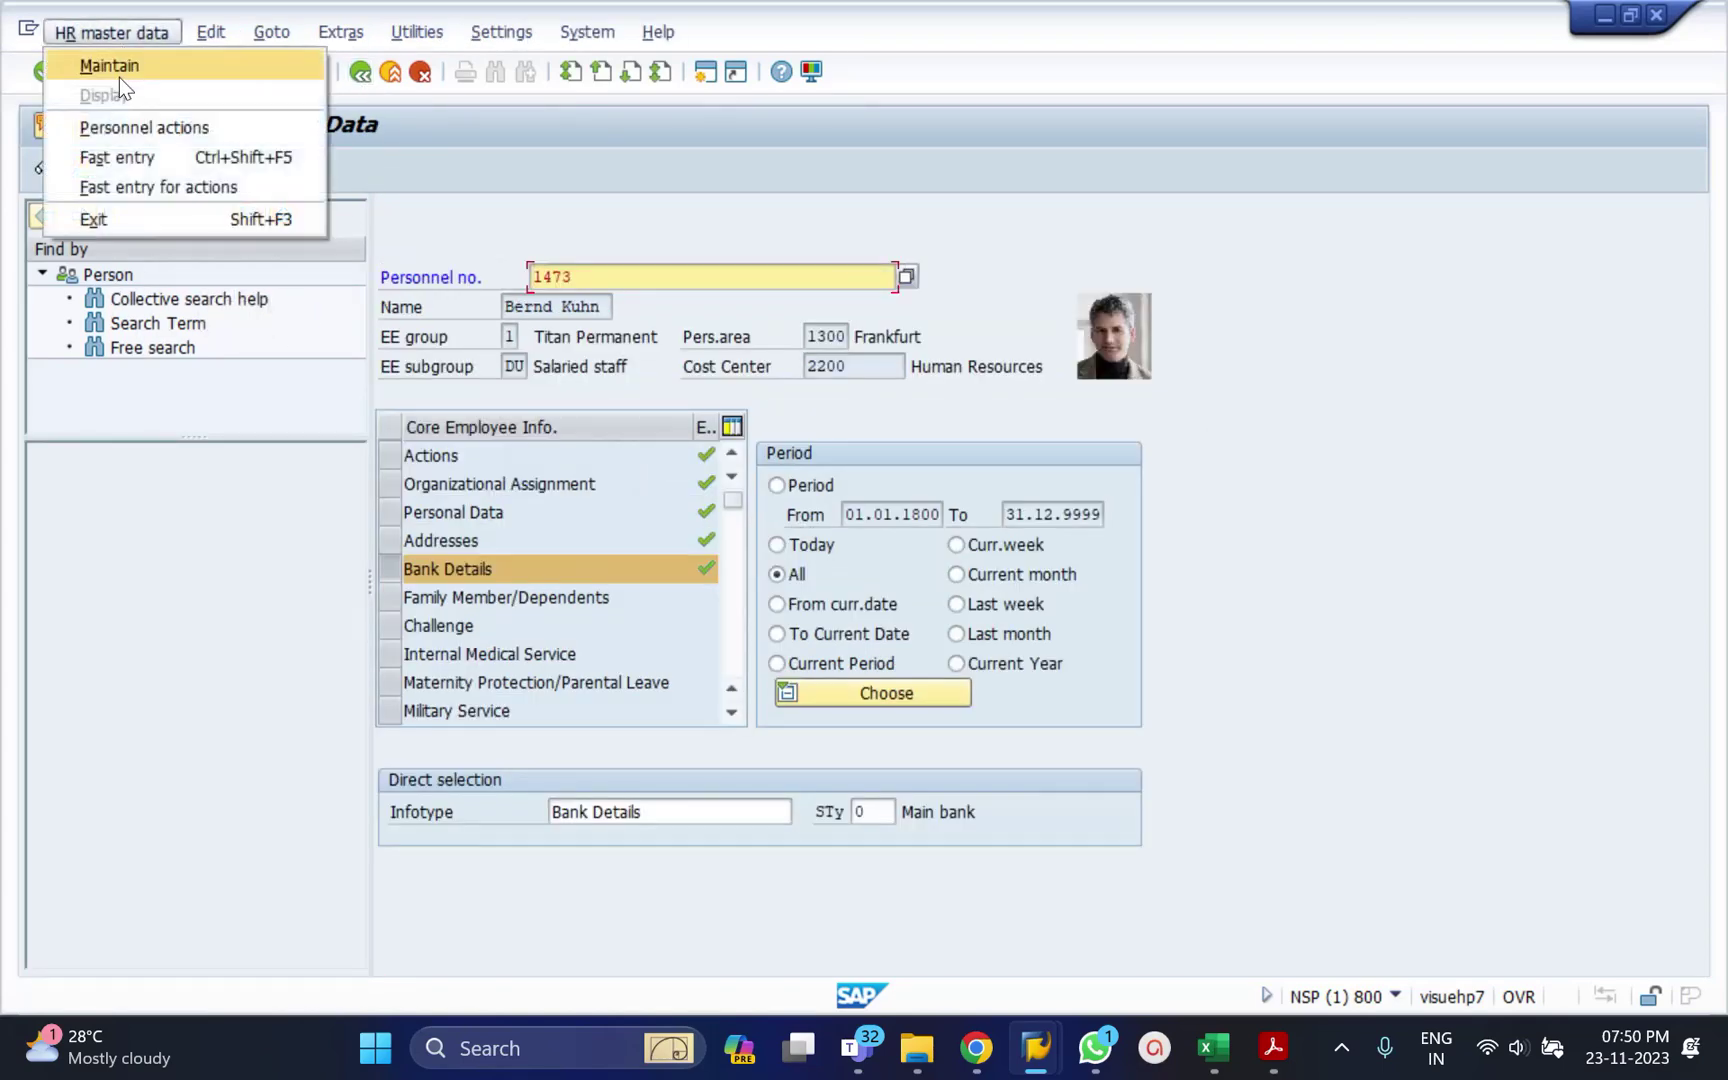
click(118, 64)
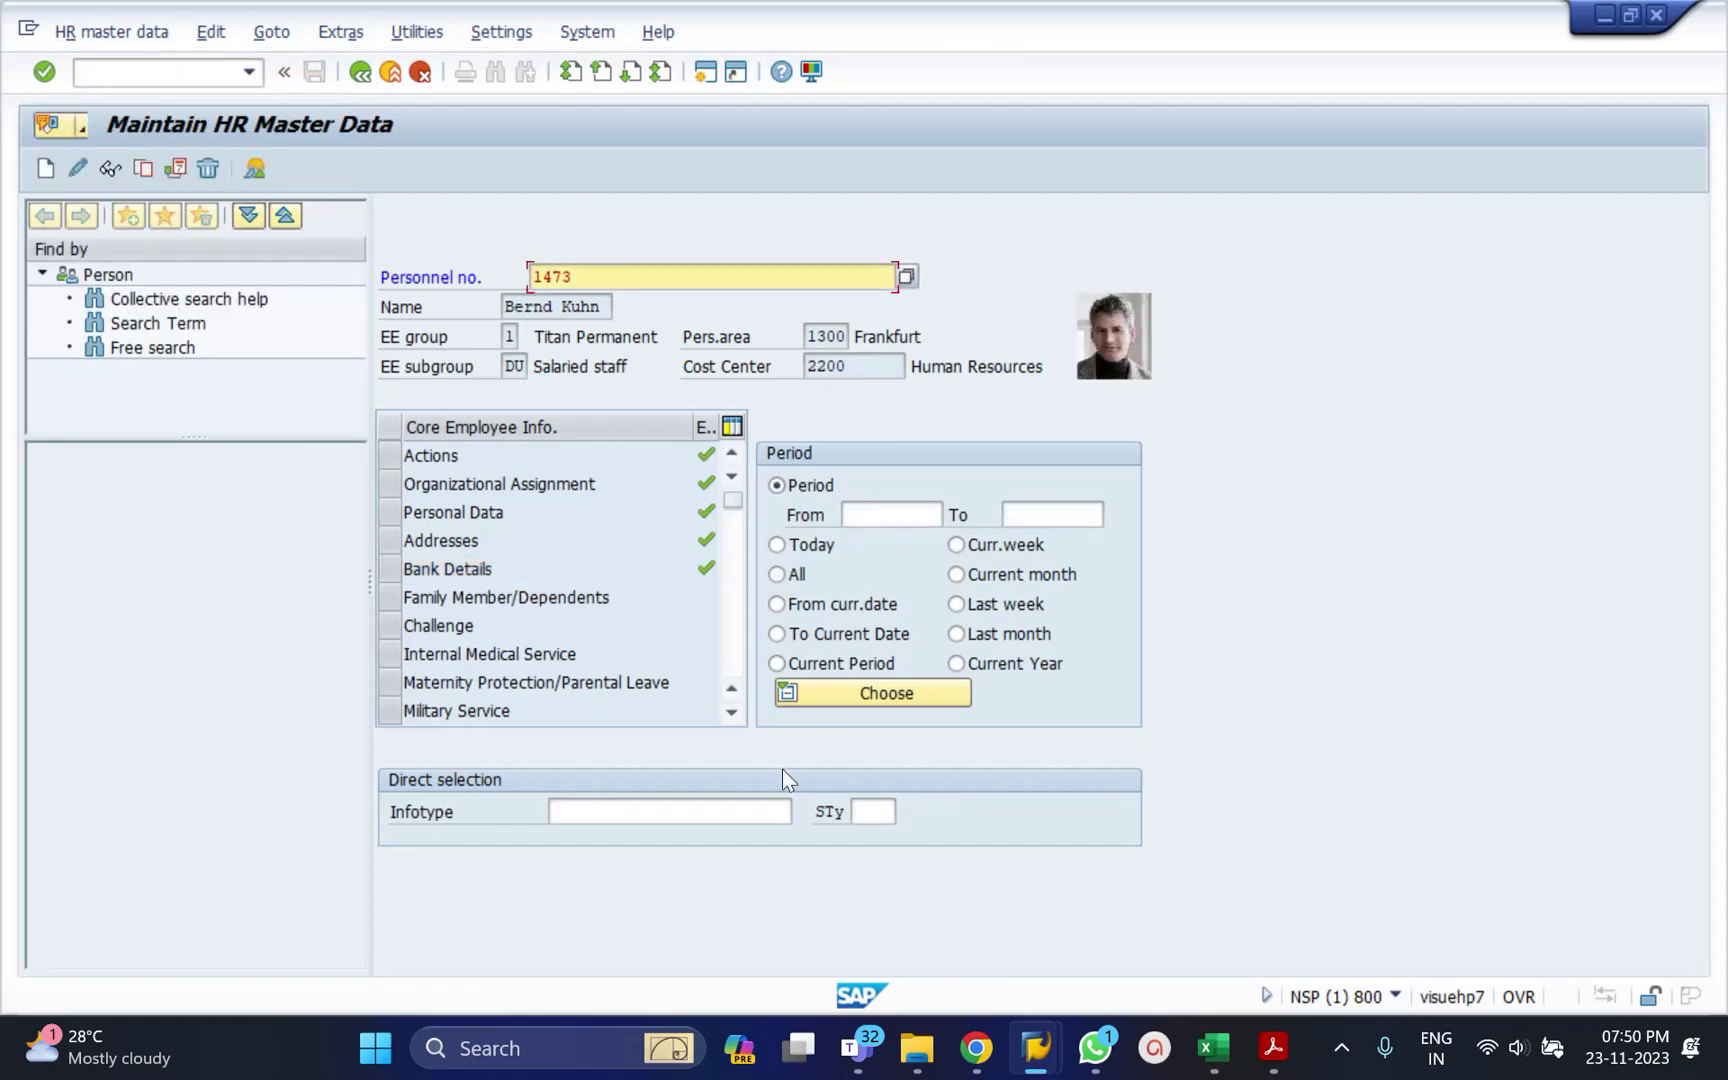
click(684, 807)
text(9)
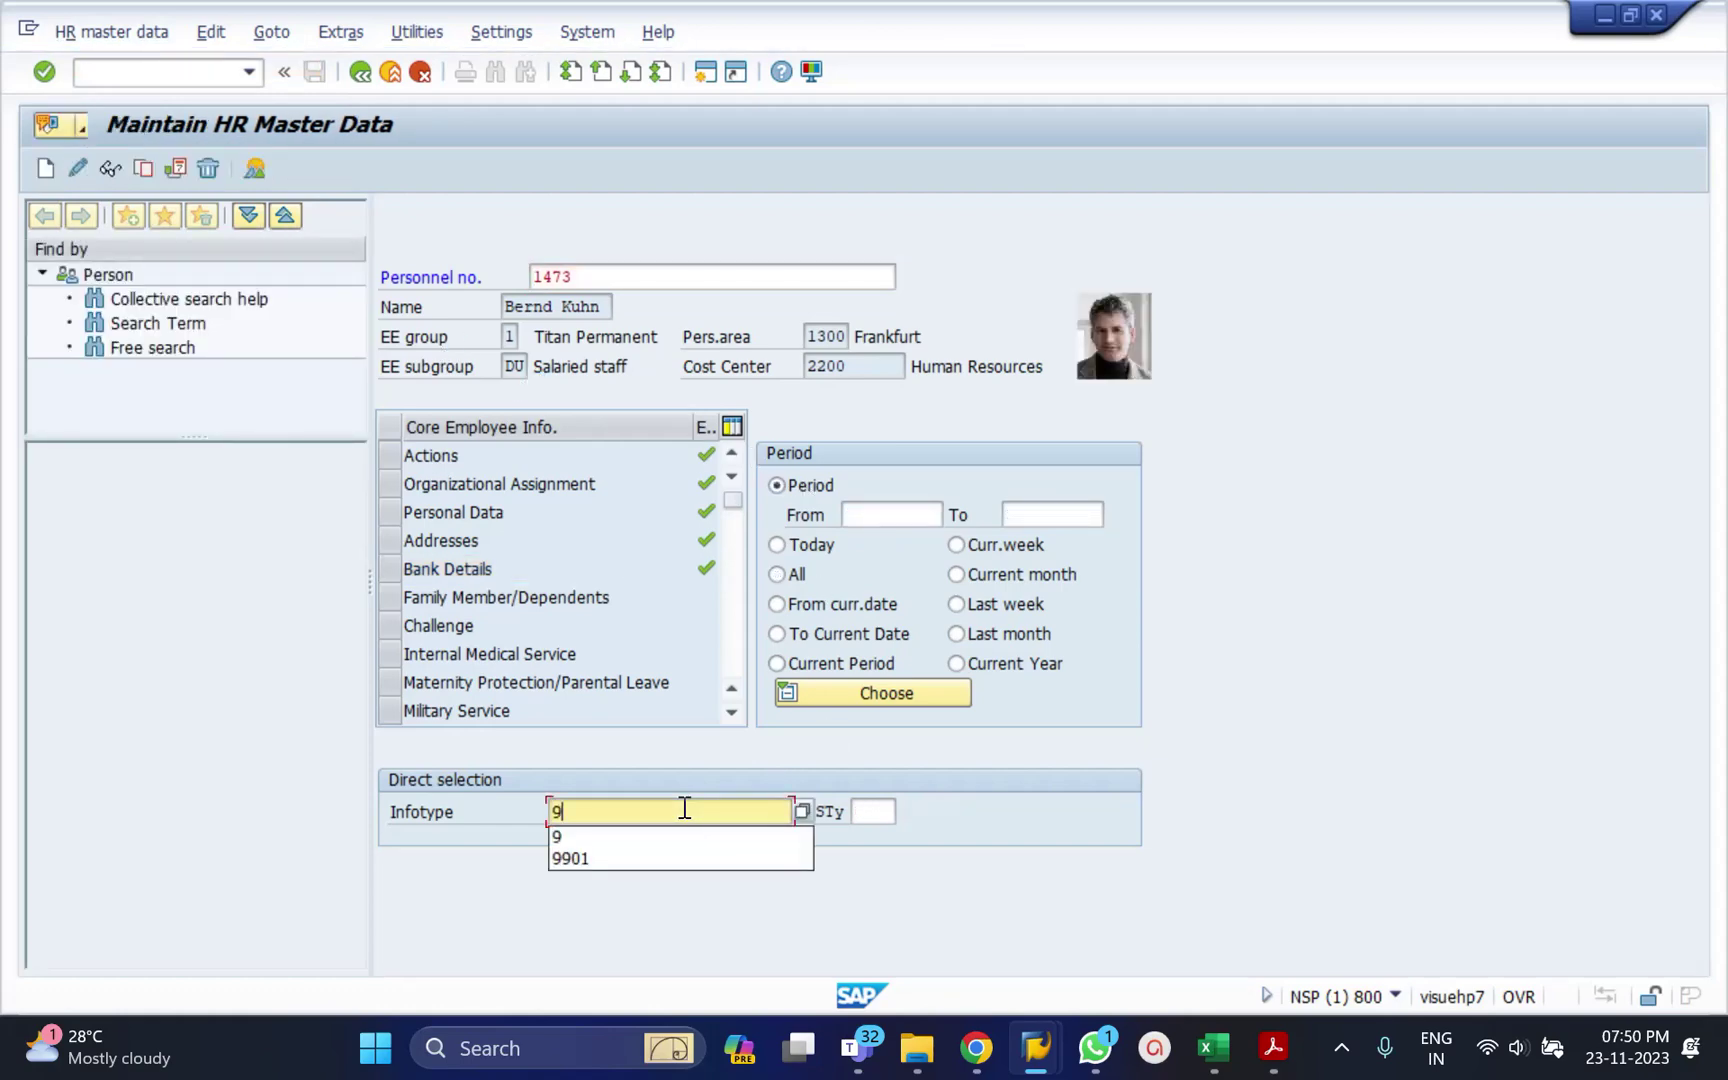
key(Return)
click(870, 812)
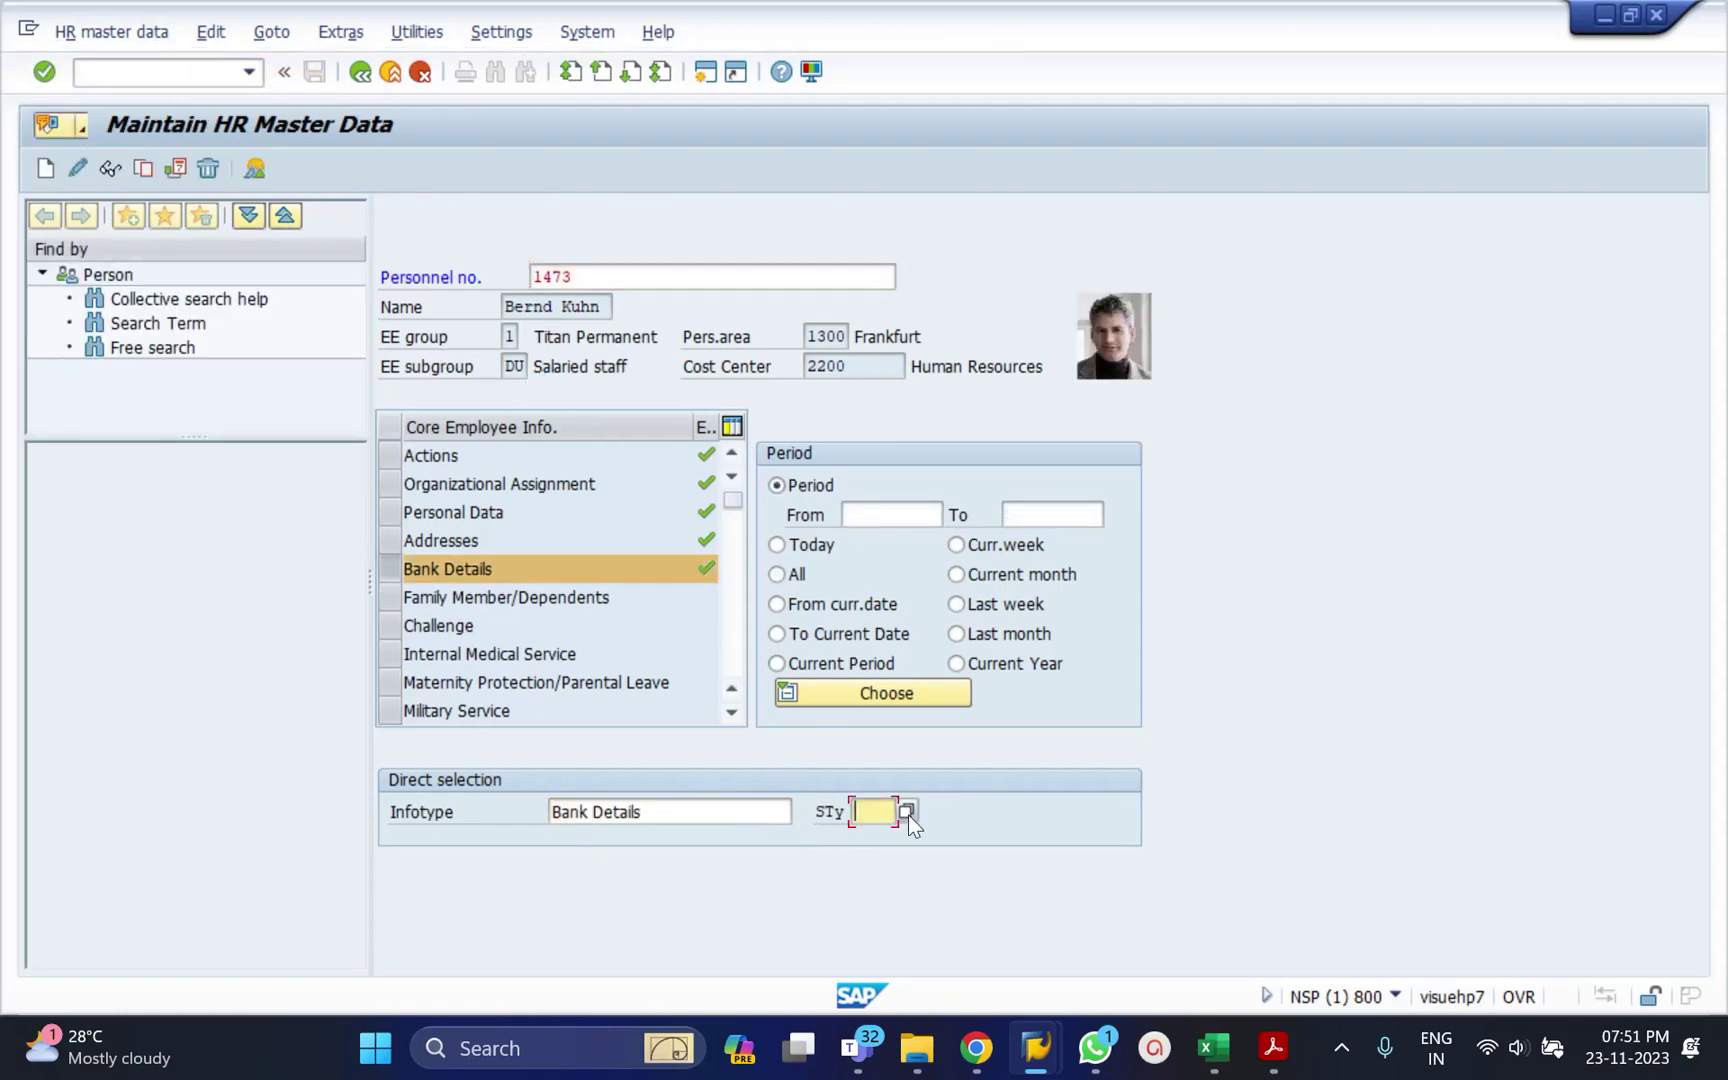
key(F4)
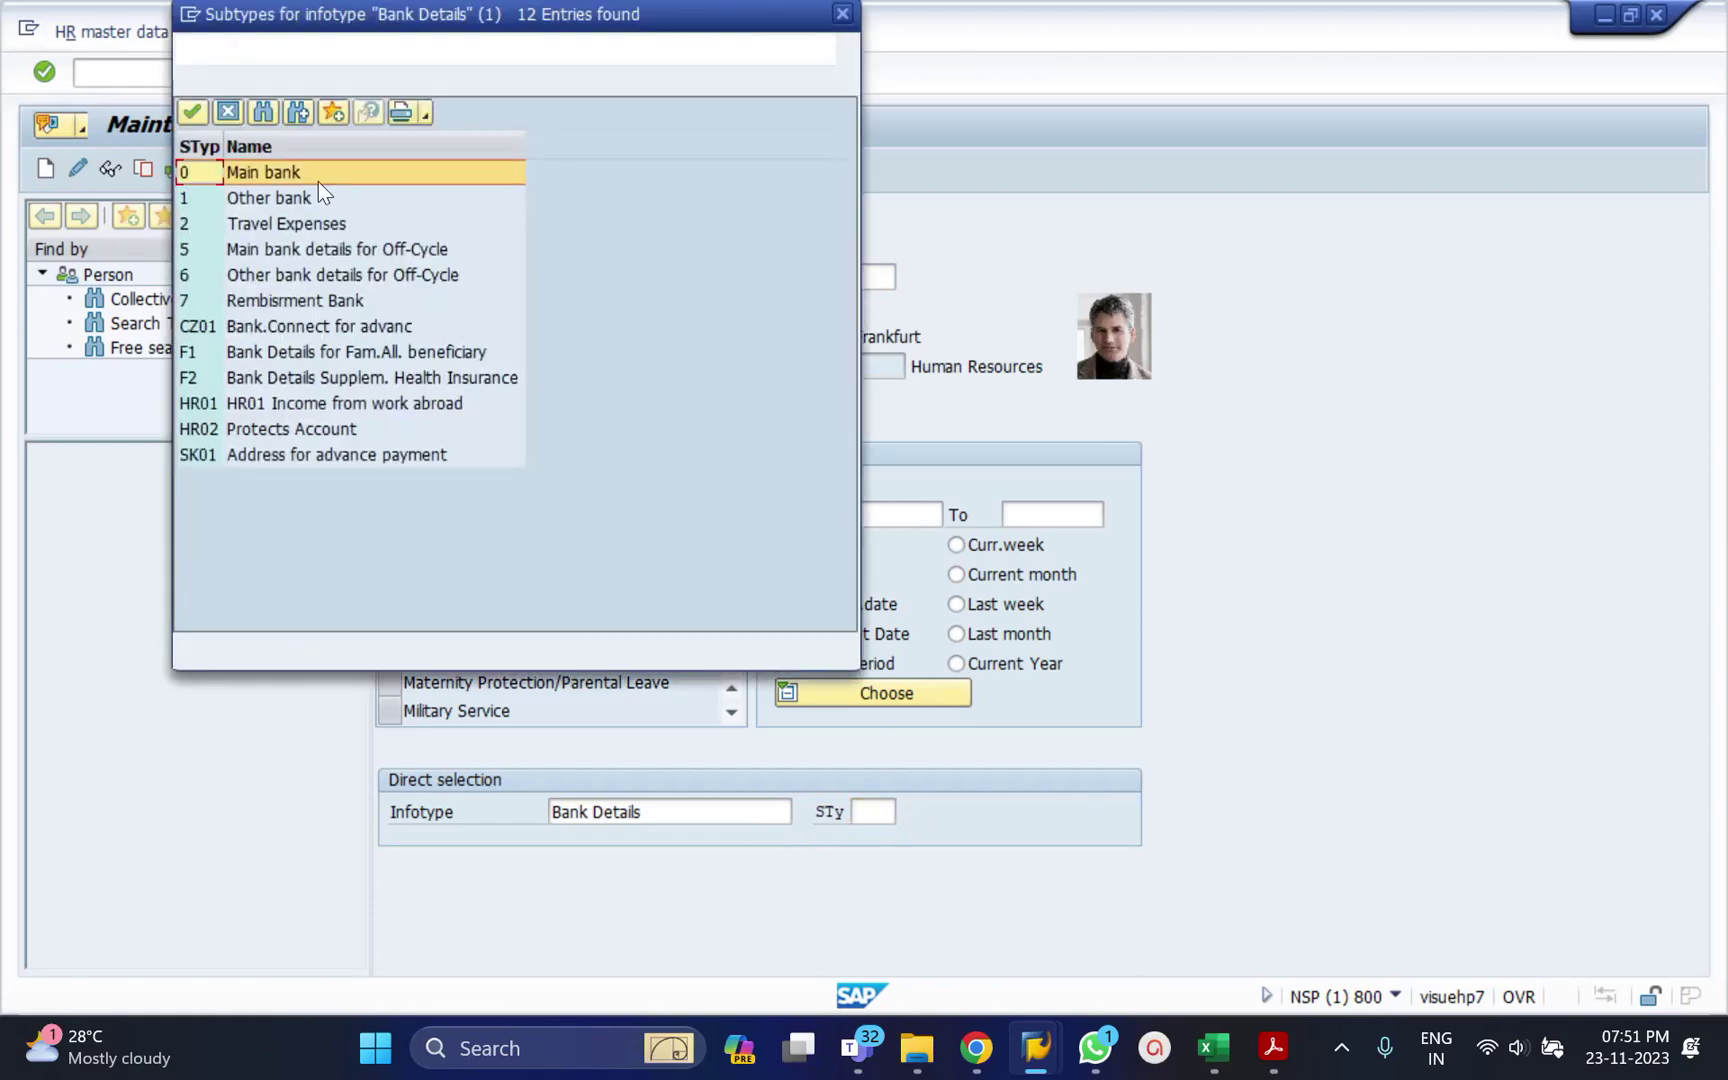
double_click(304, 196)
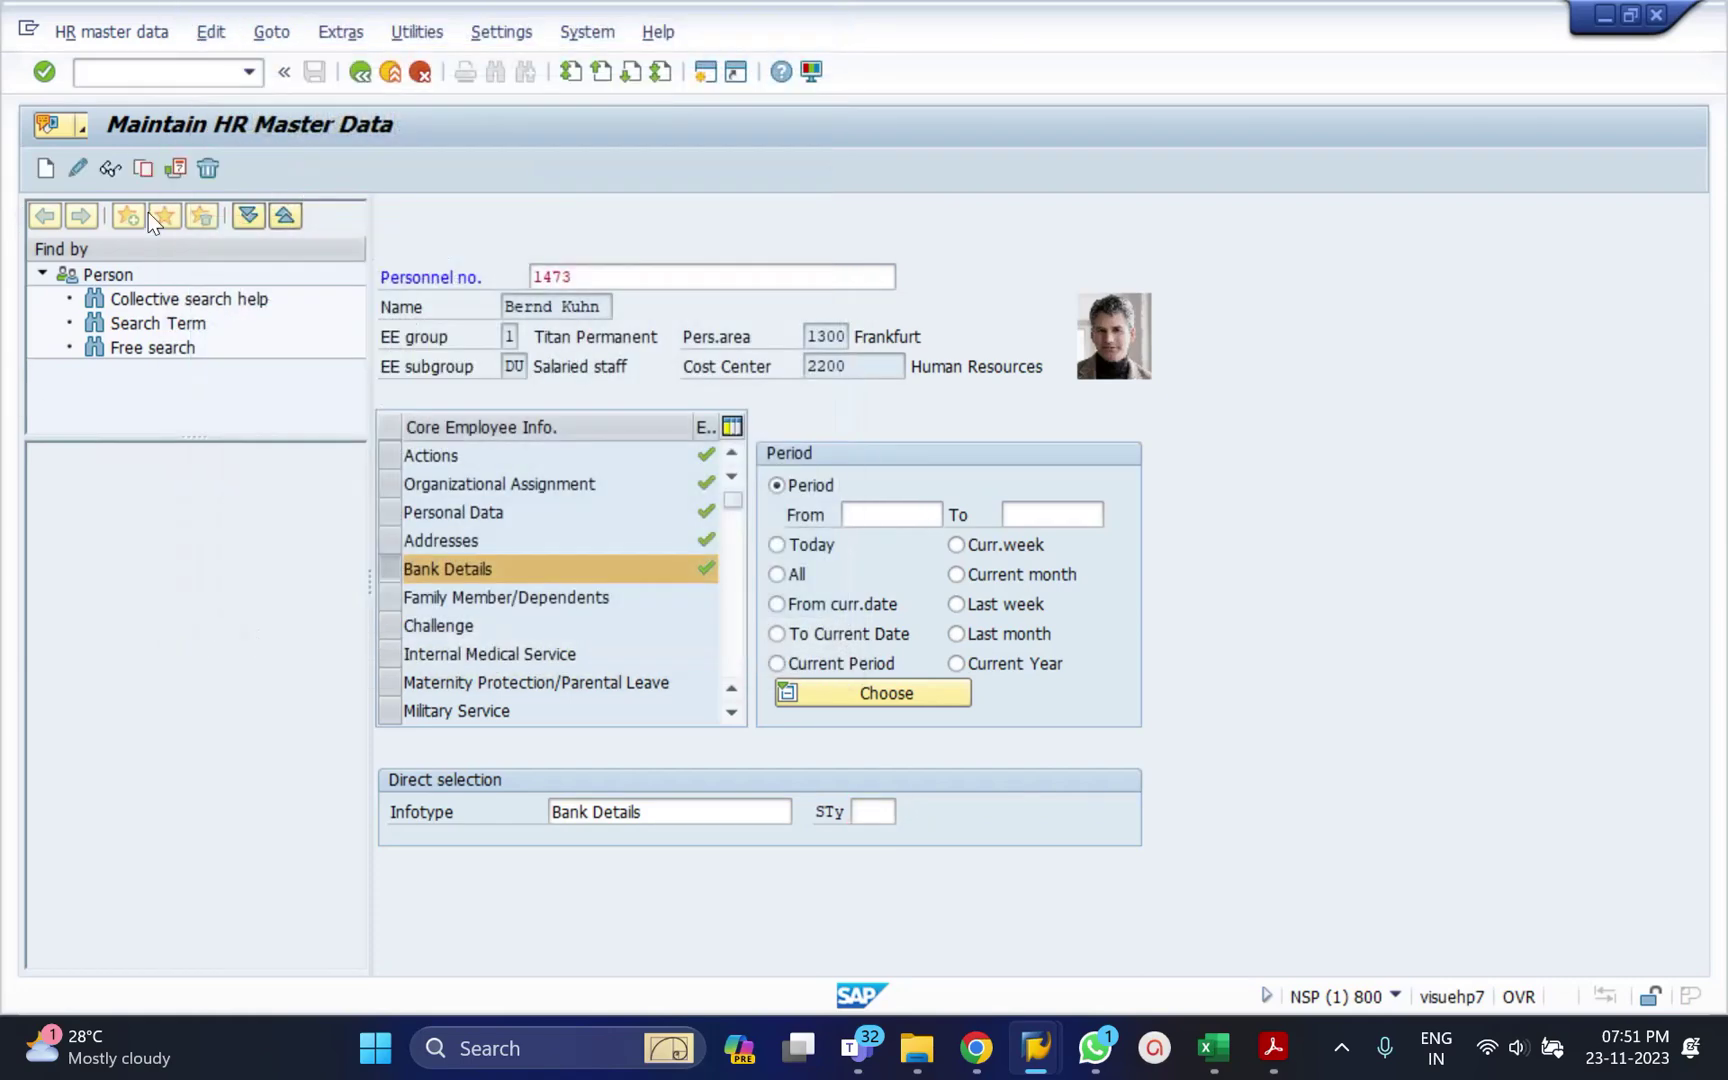
click(55, 171)
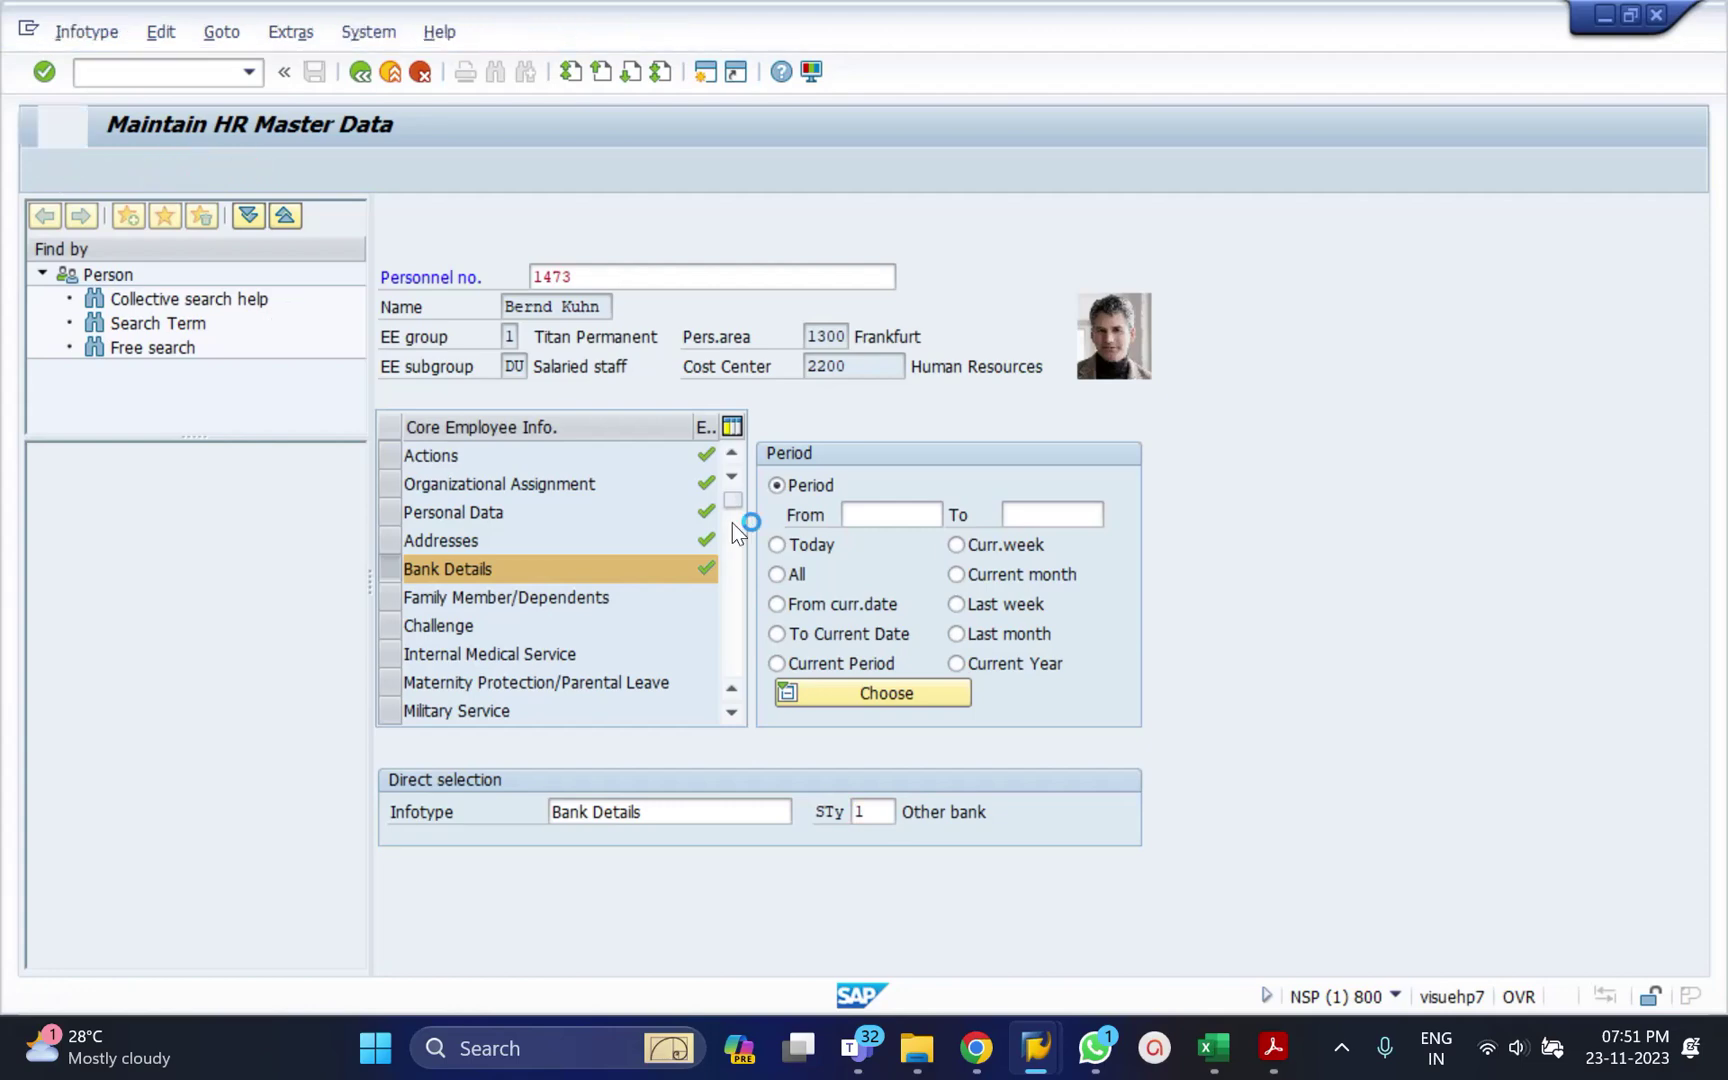
Start the Other bank record on 01012023 and pick Deltabank as the bank key from the German bank search.
text(010)
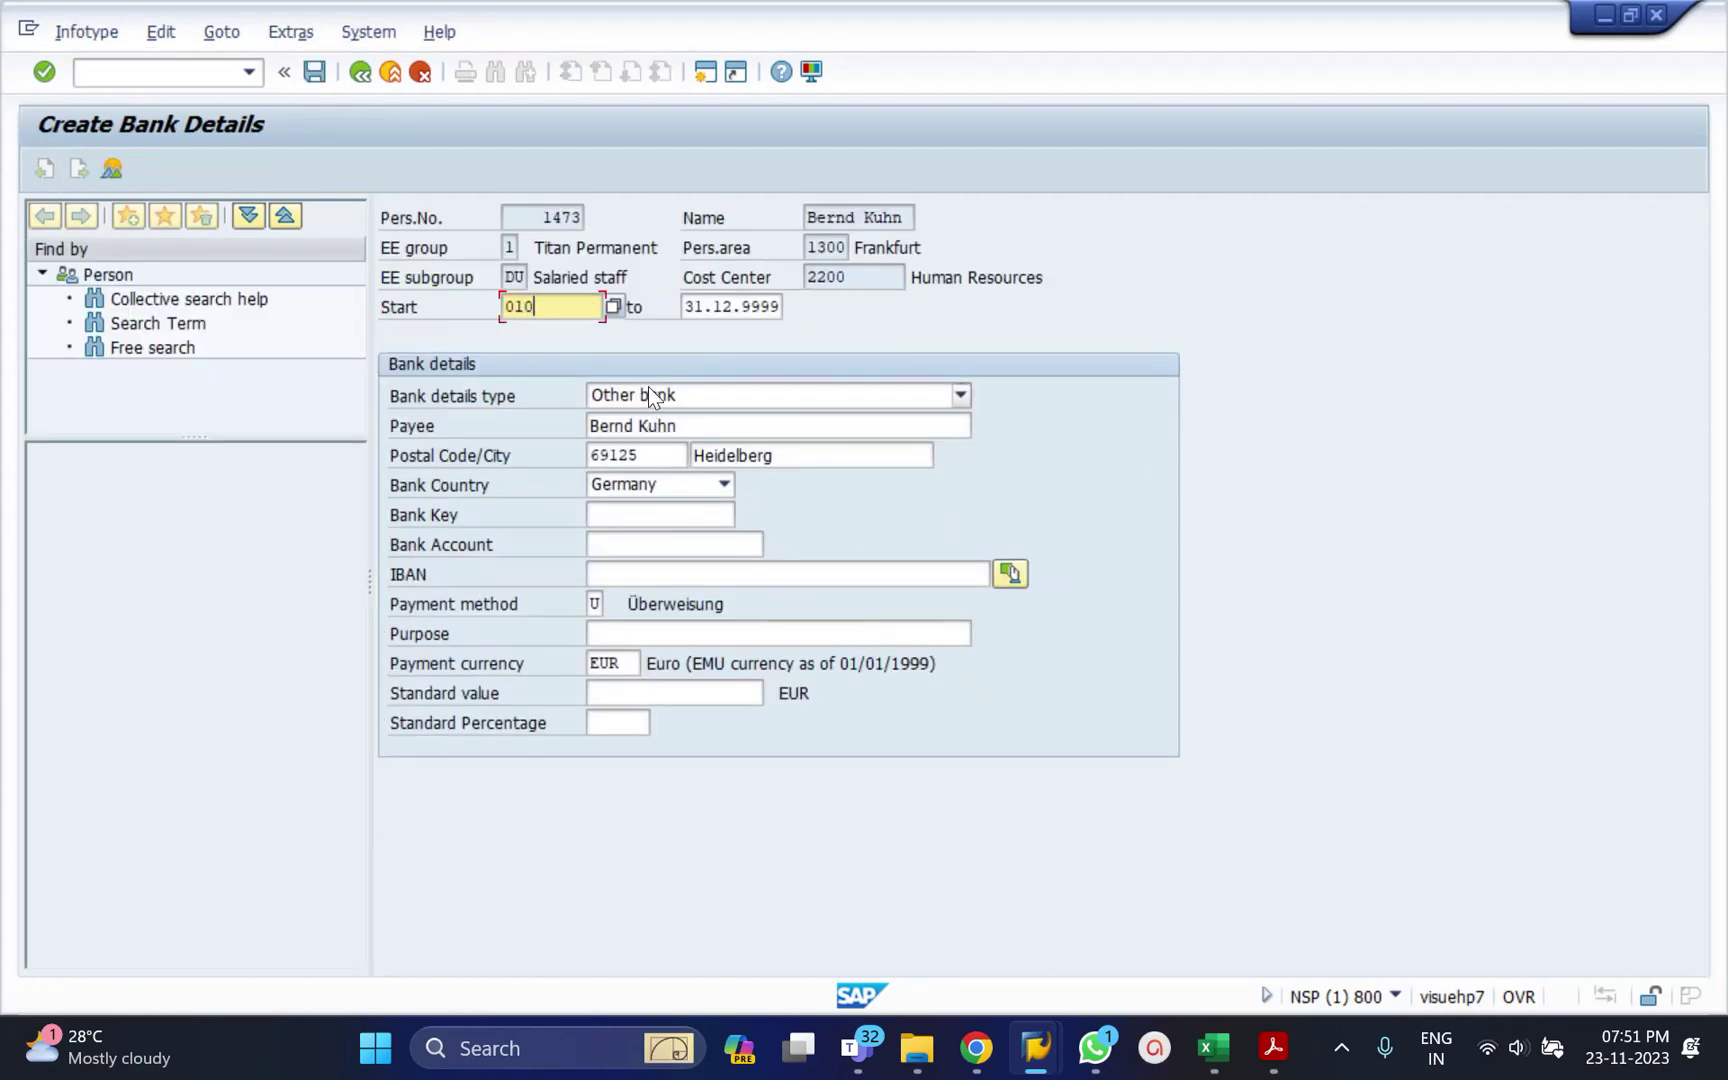
text(12023)
click(645, 518)
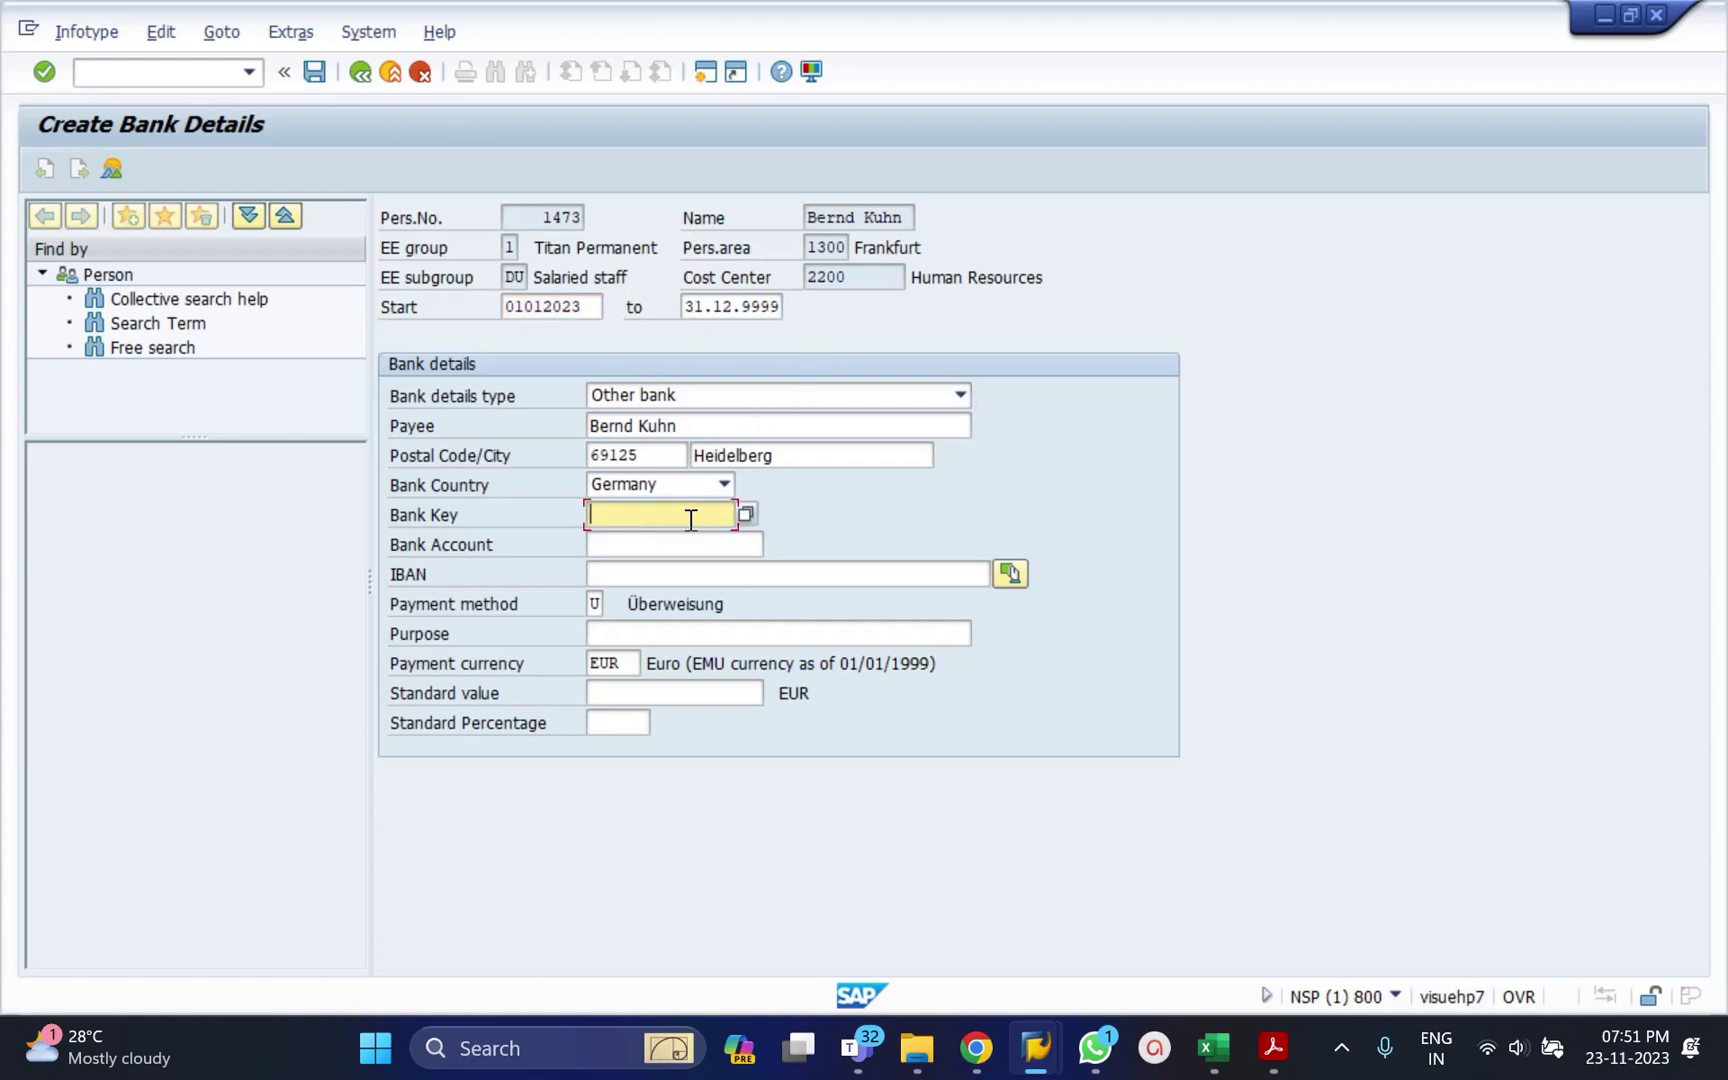
click(746, 513)
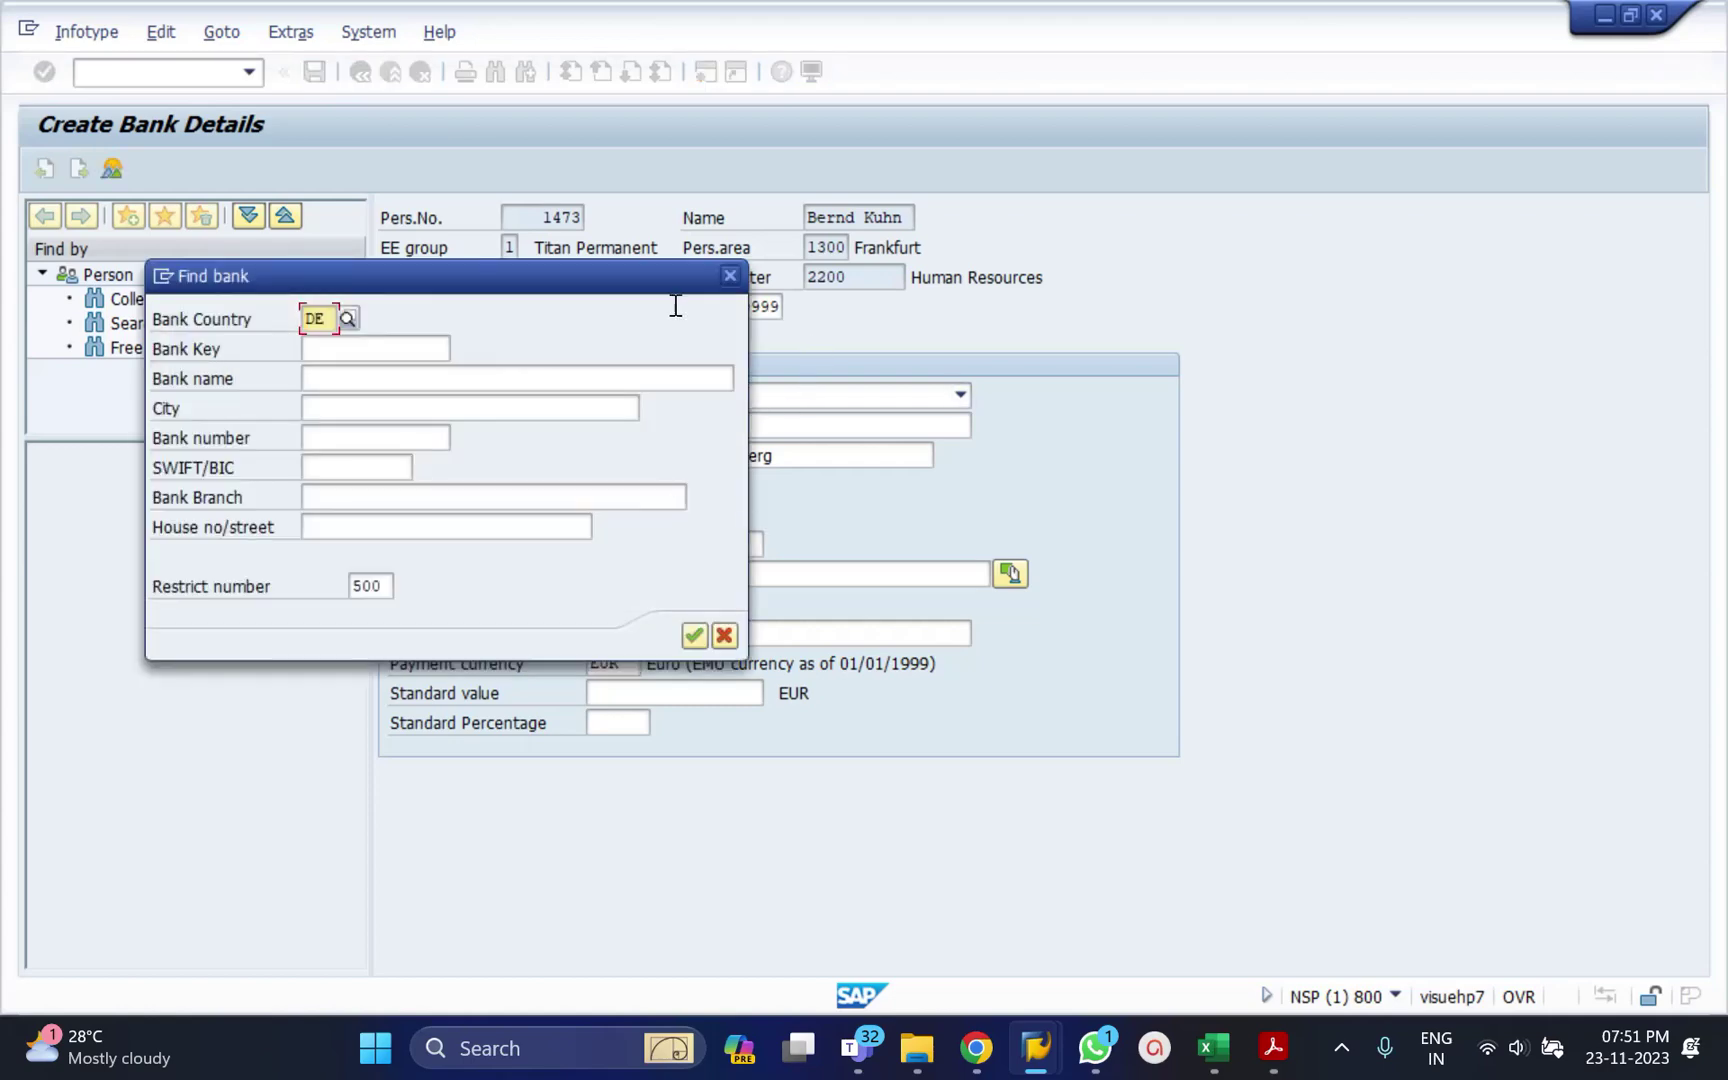
click(694, 637)
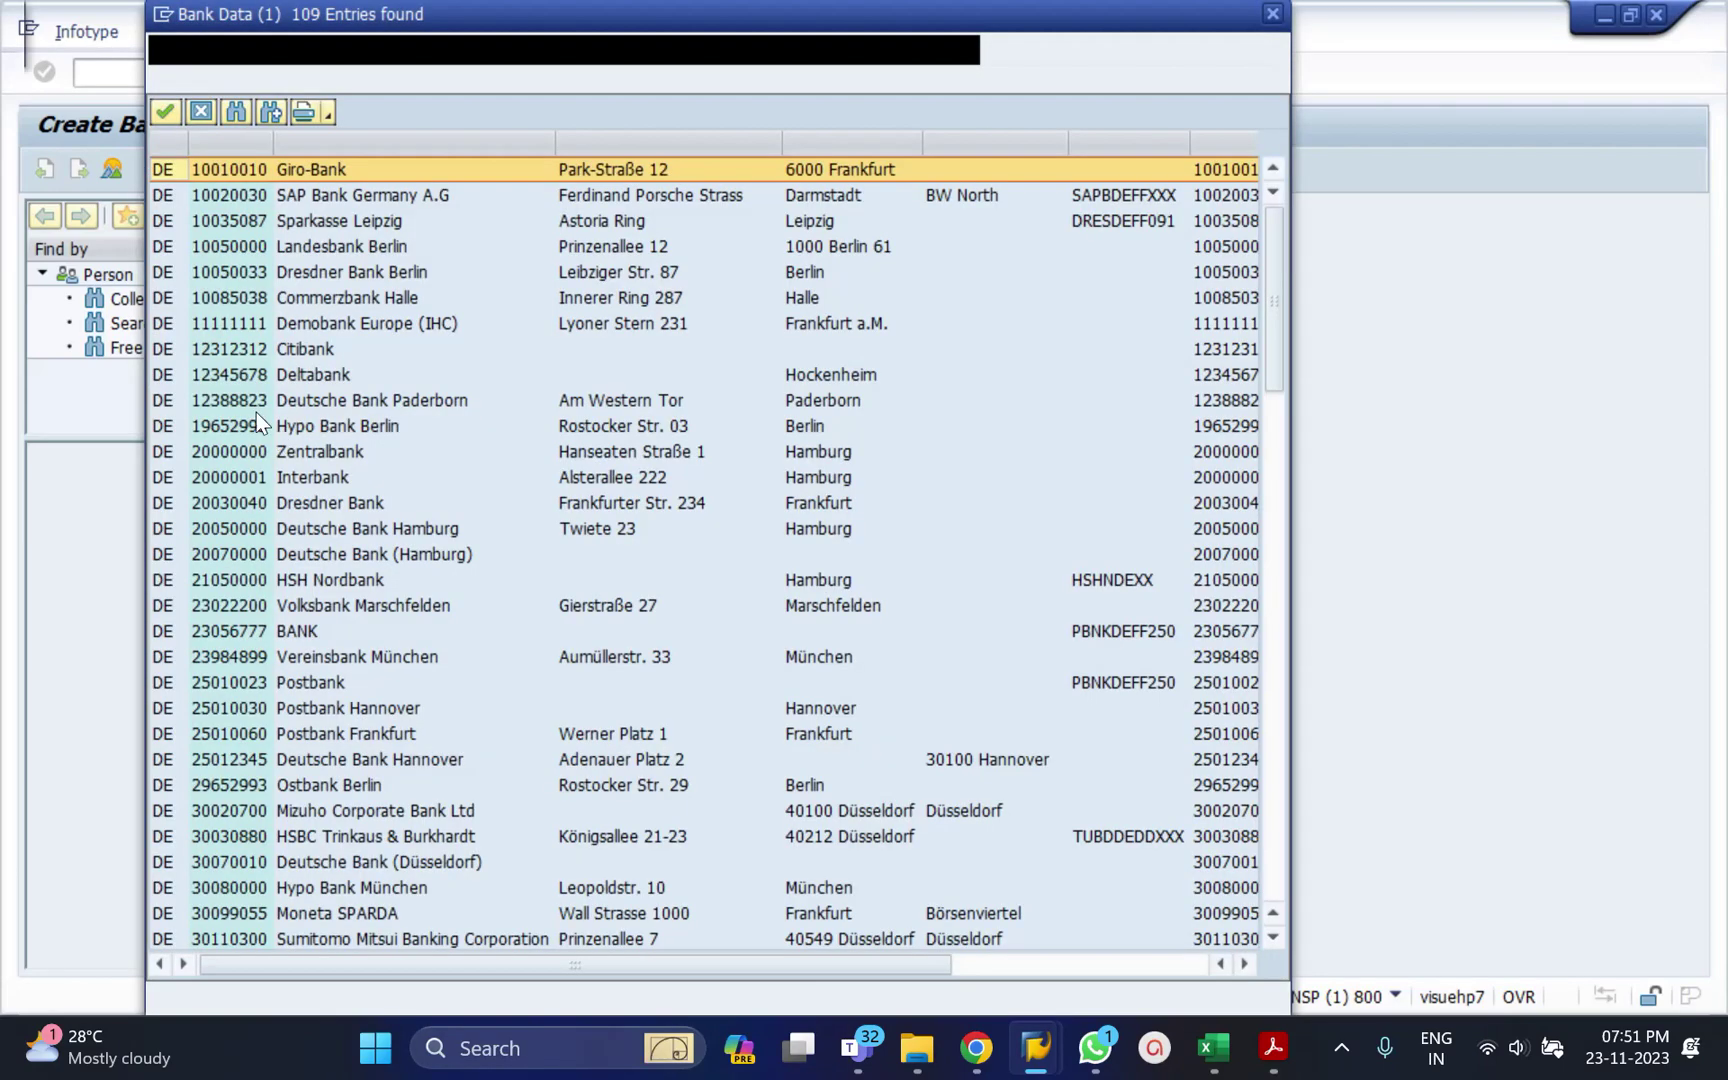
double_click(227, 383)
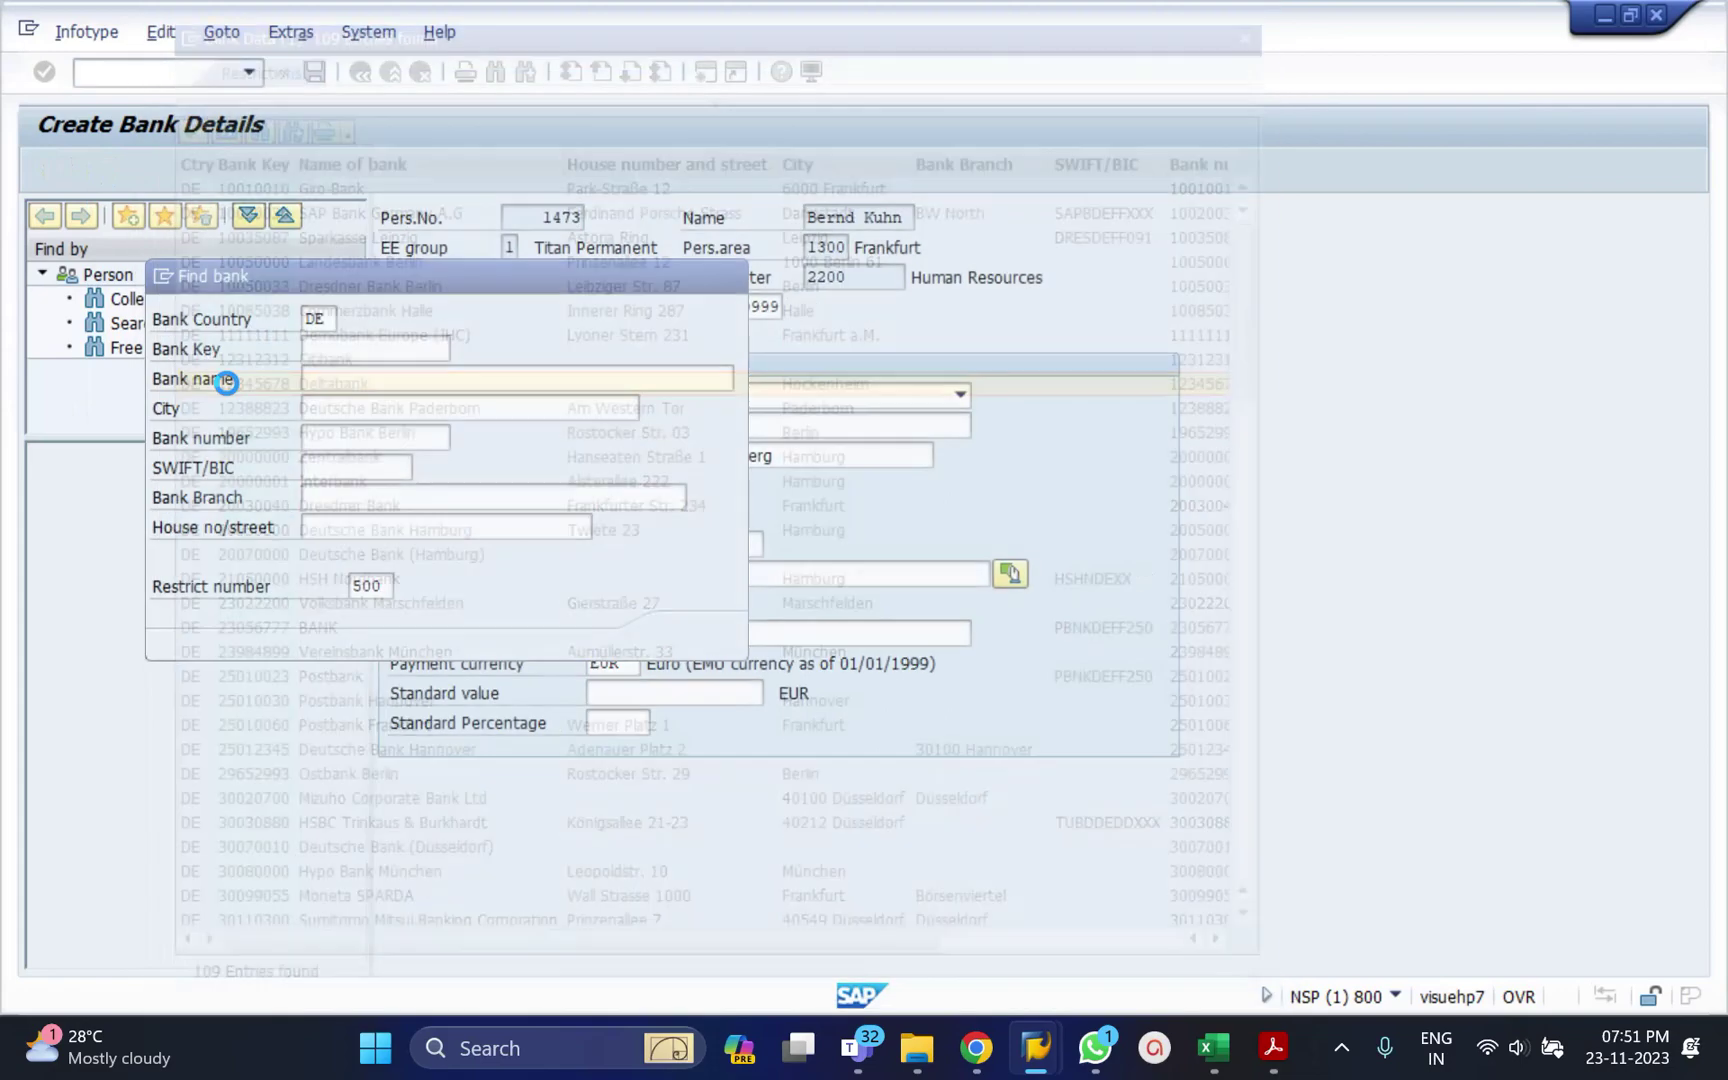
Enter the bank account number and standard percentage 50, then save the record.
click(637, 545)
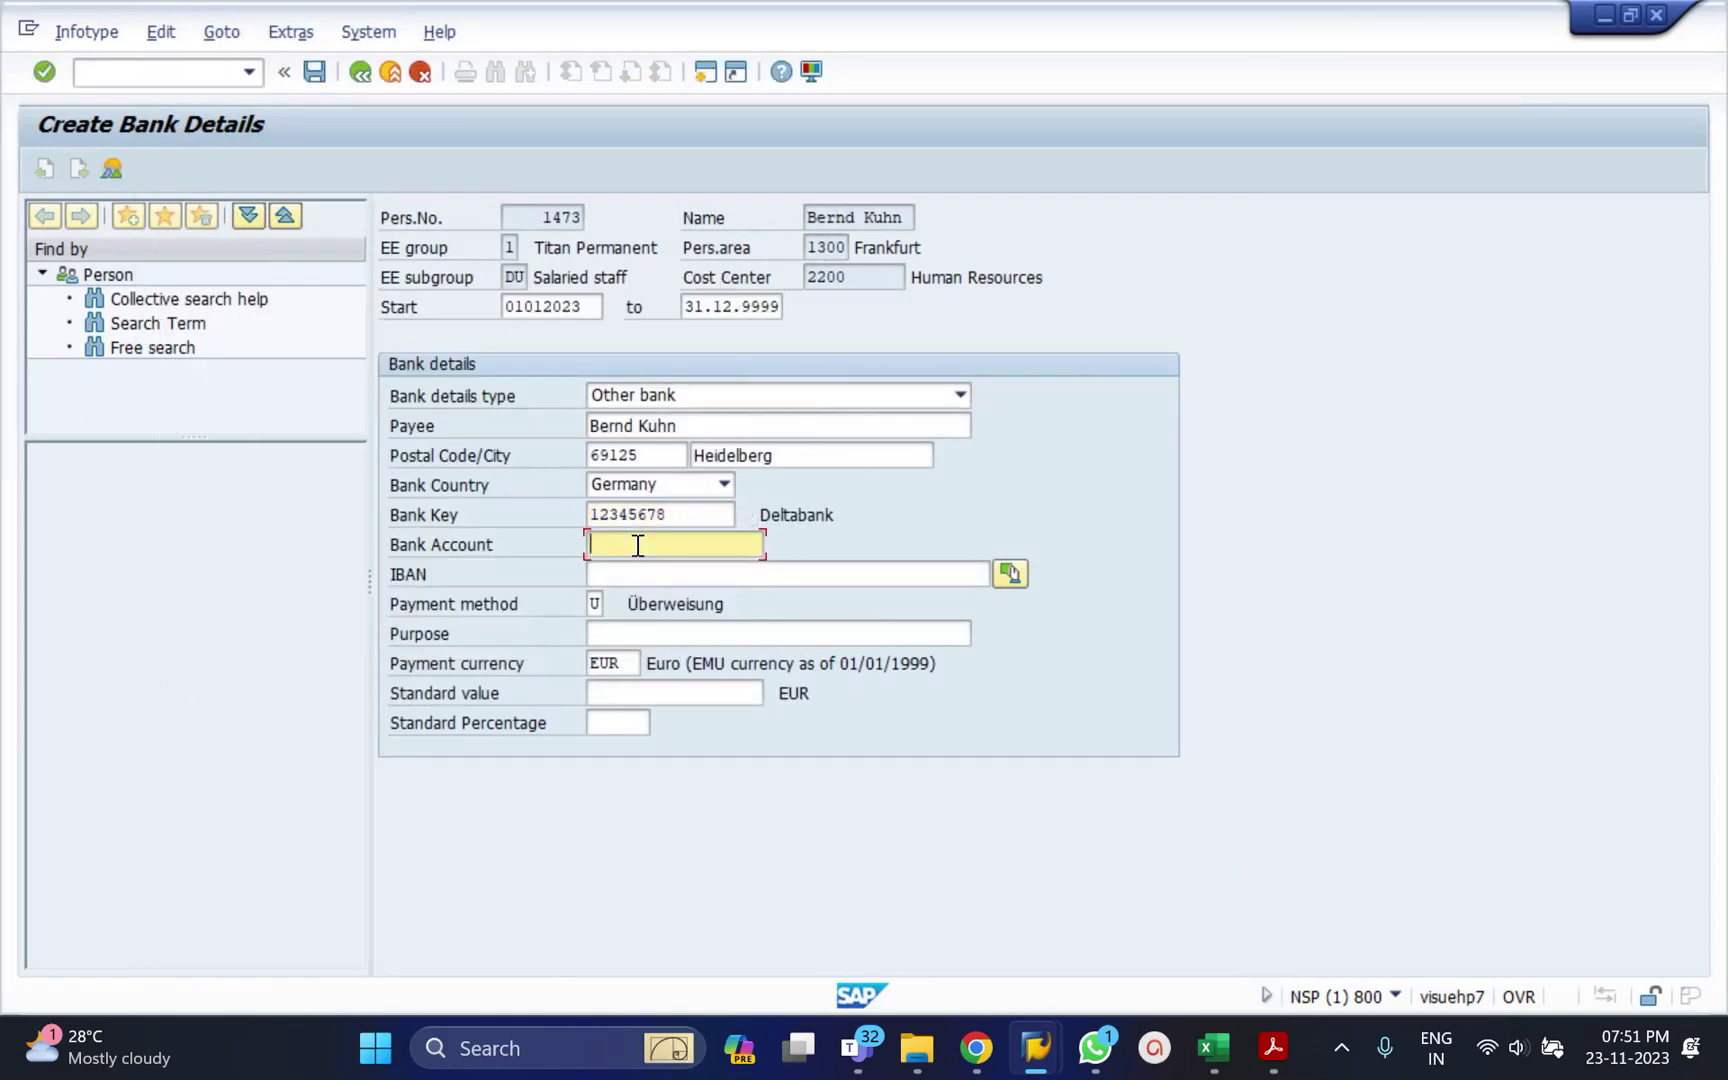
click(620, 725)
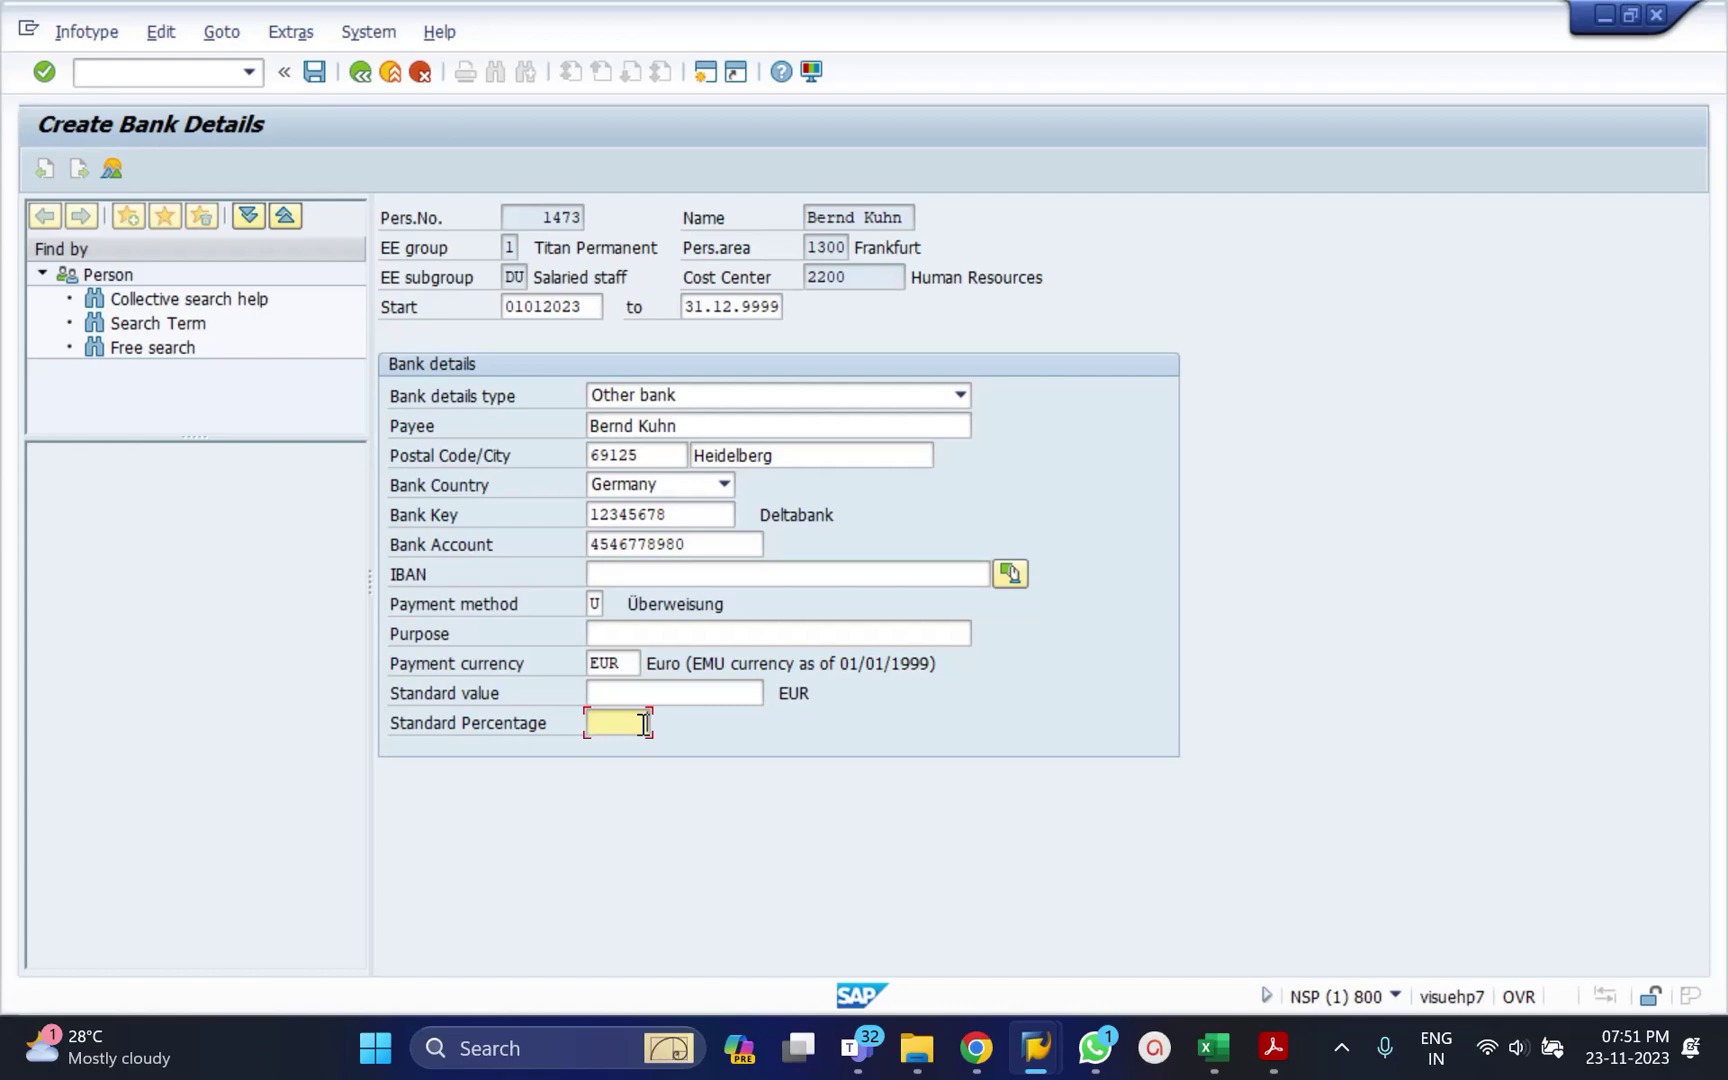
text(50)
key(Return)
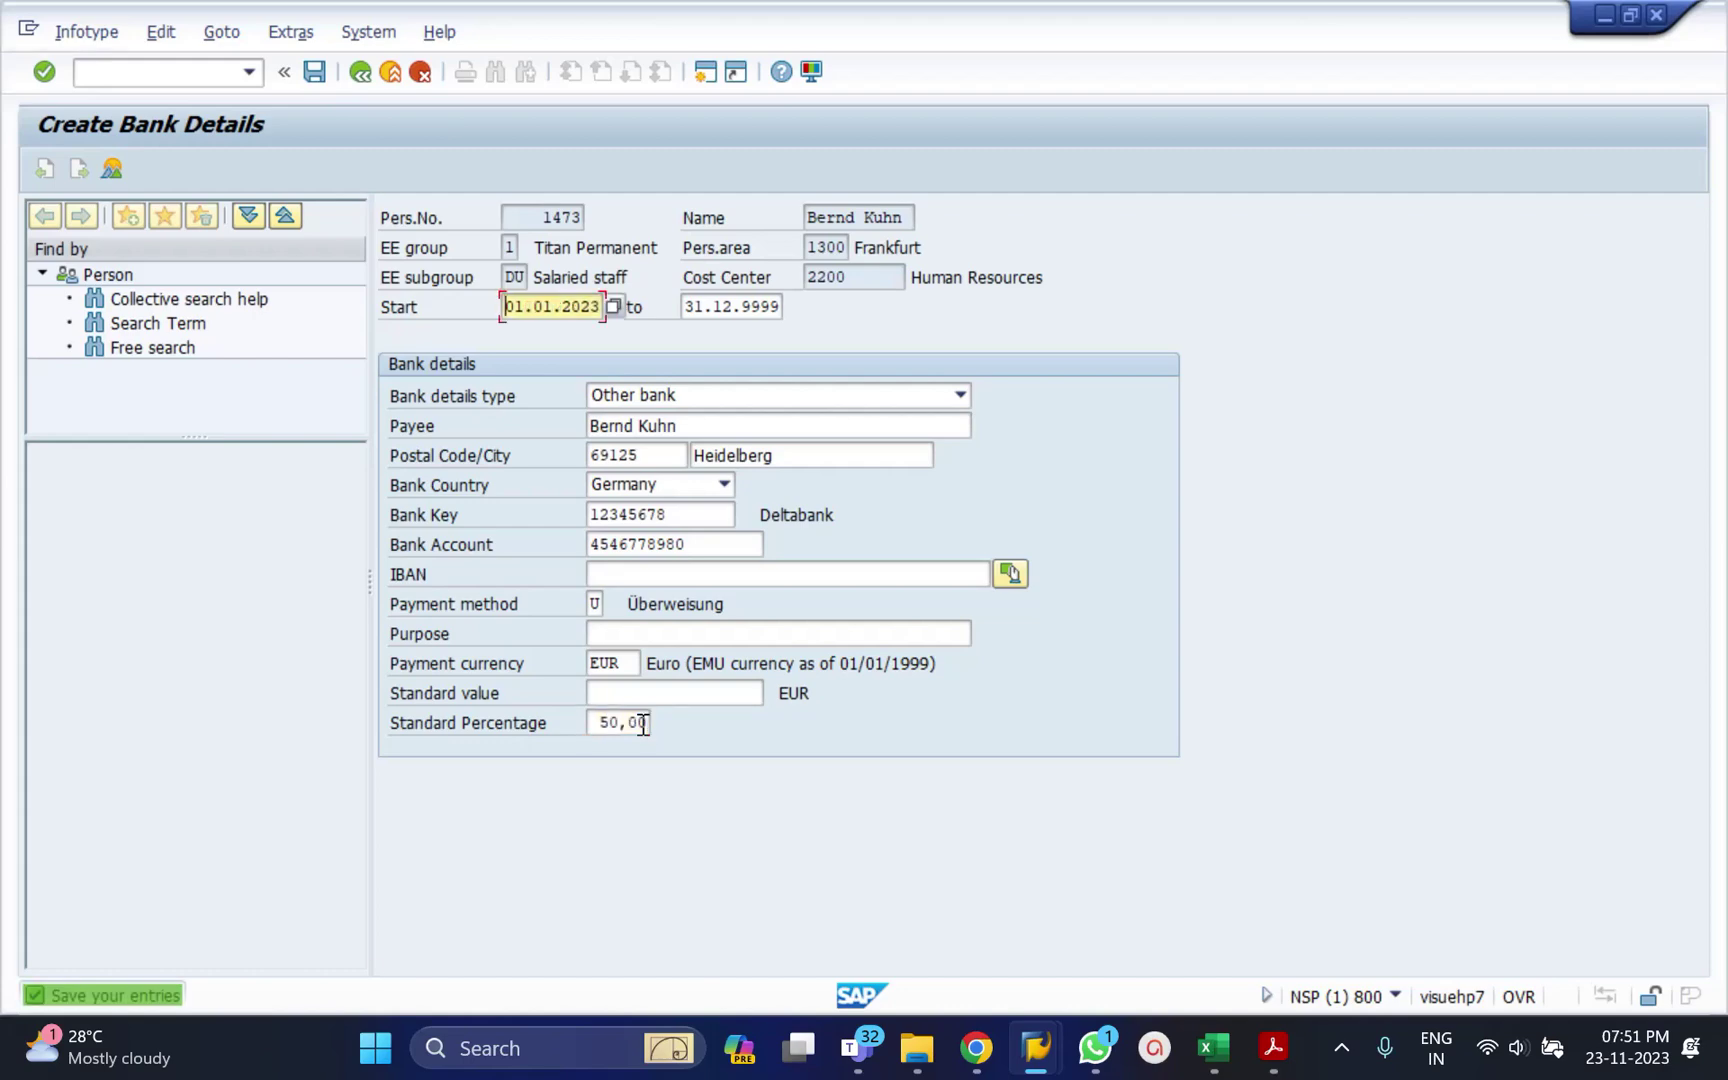
key(ctrl+s)
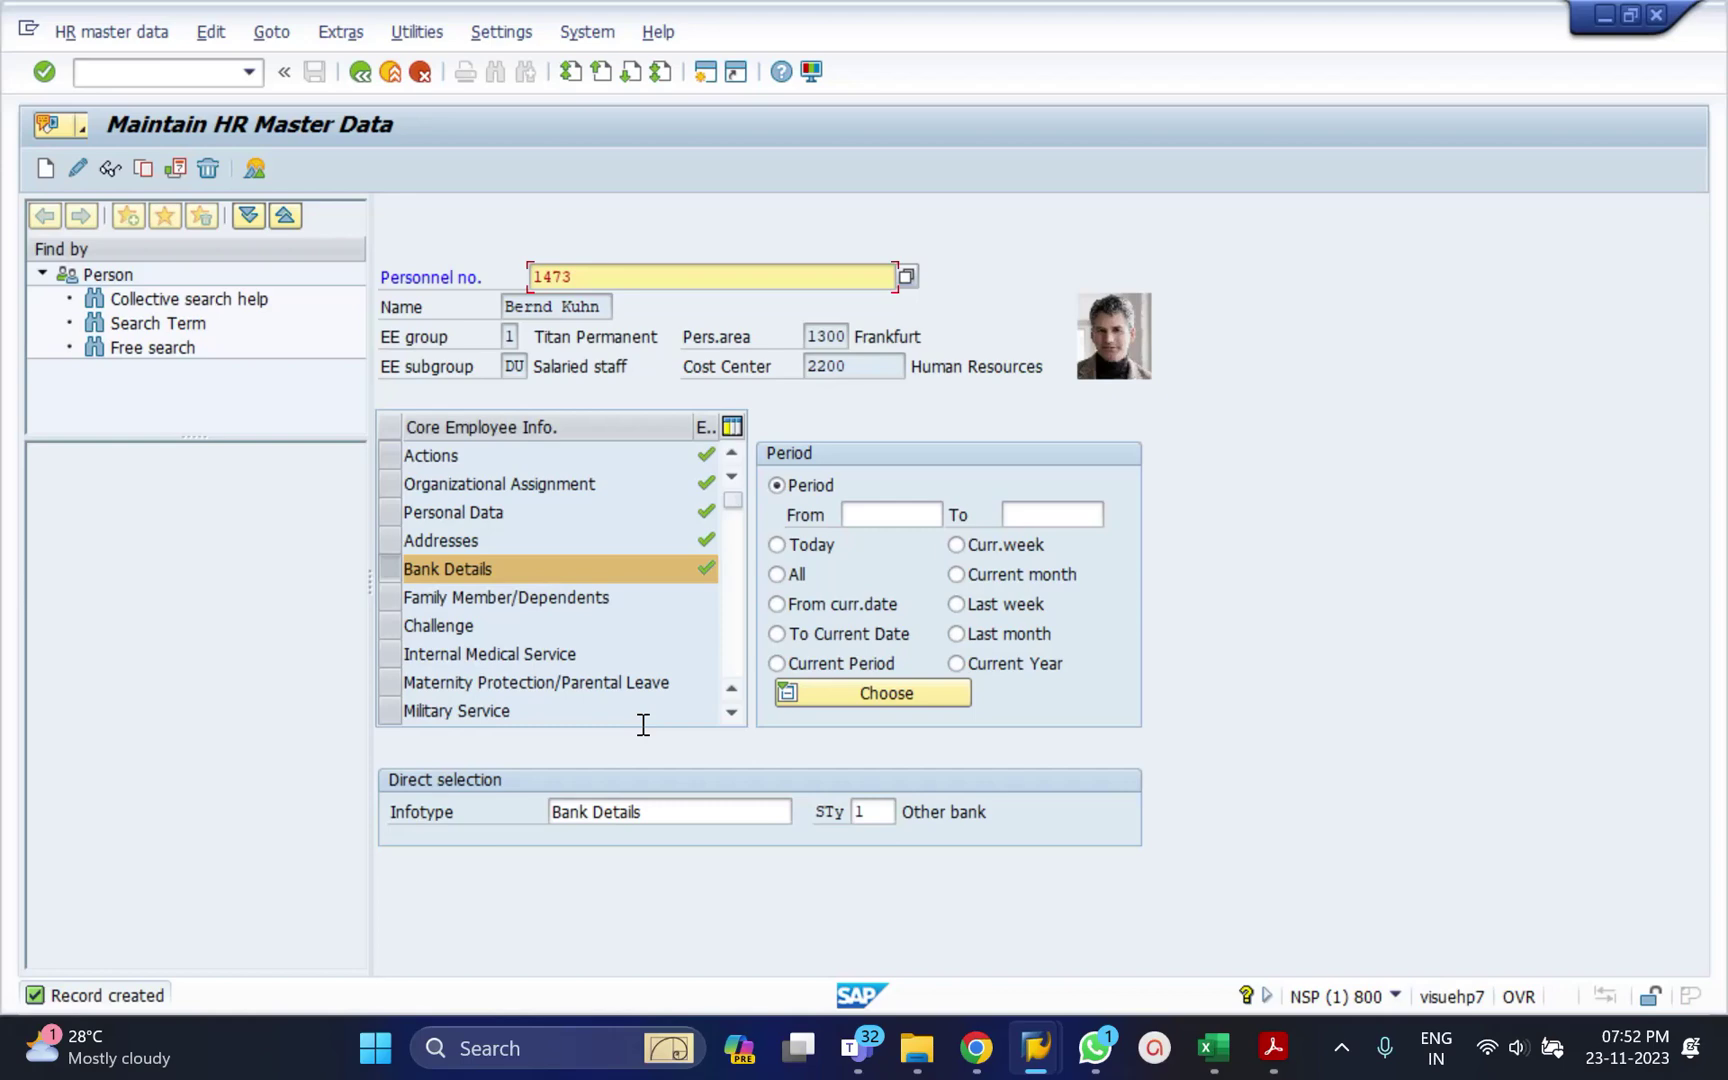
Create another Bank Details record from 01.01.2023 with Deutsche Bank (Hamburg) as the bank key.
click(45, 168)
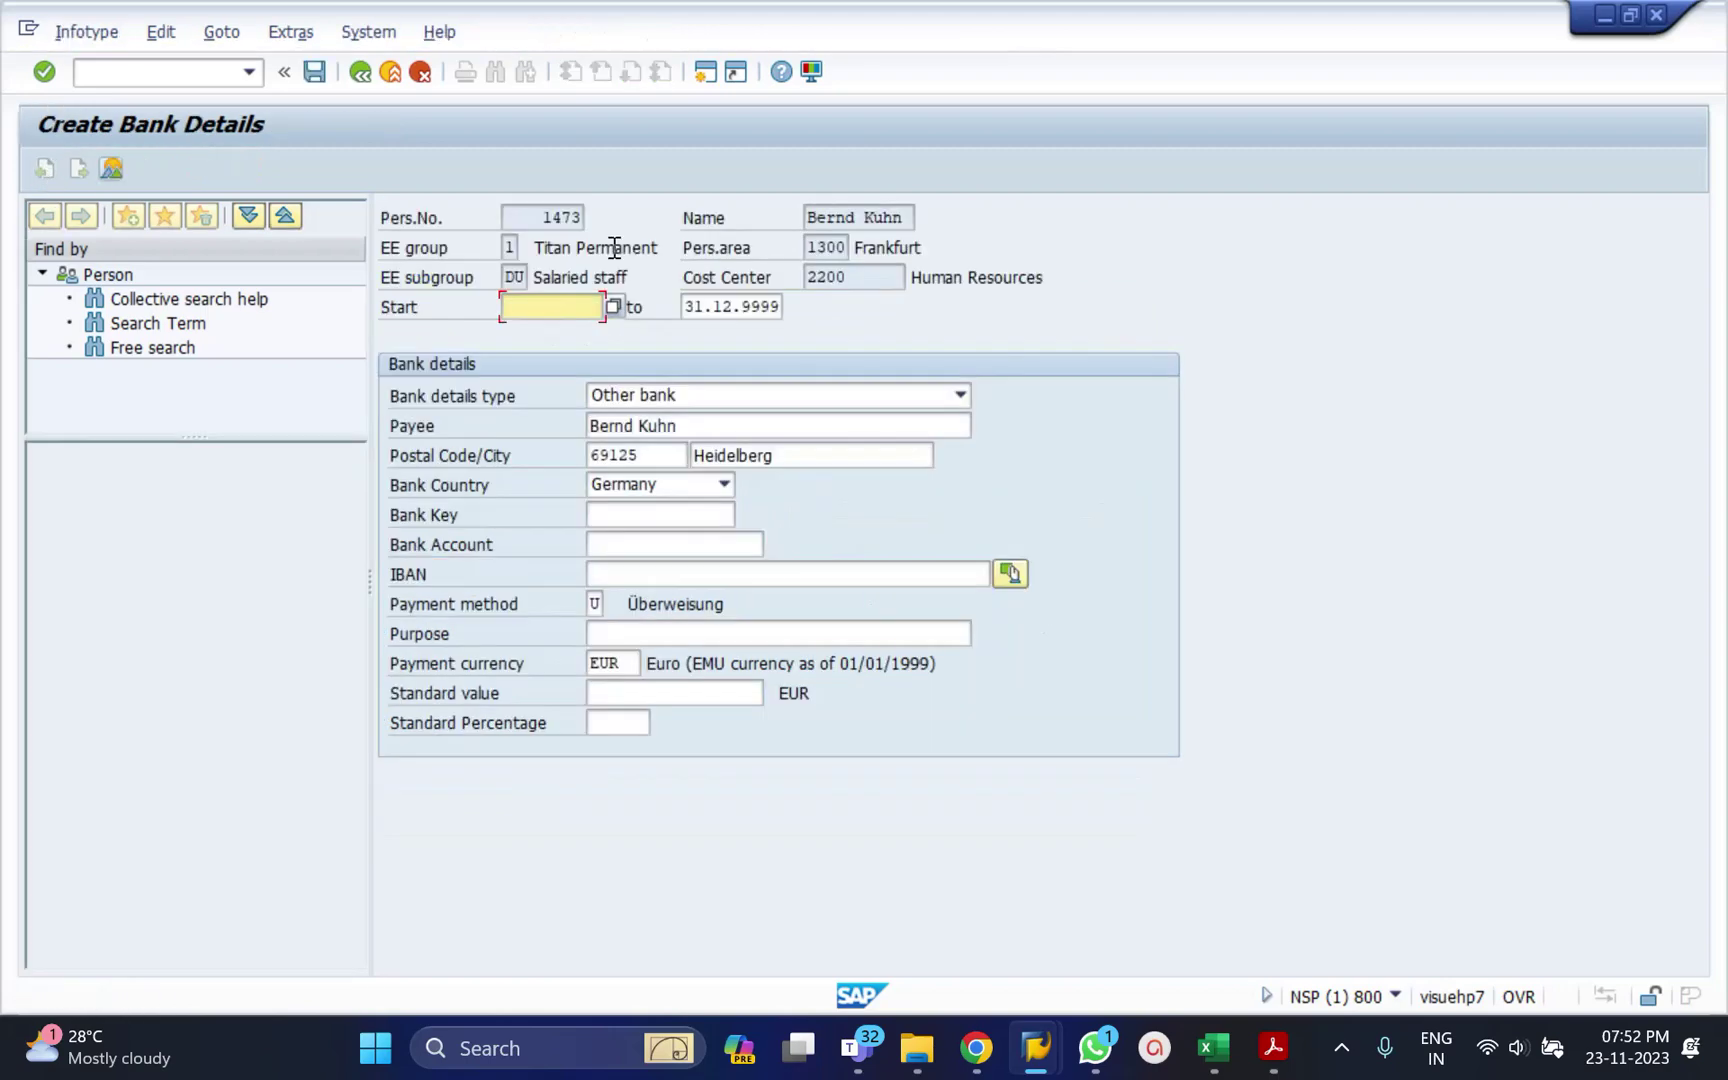
text(0)
key(Down)
key(Return)
click(686, 514)
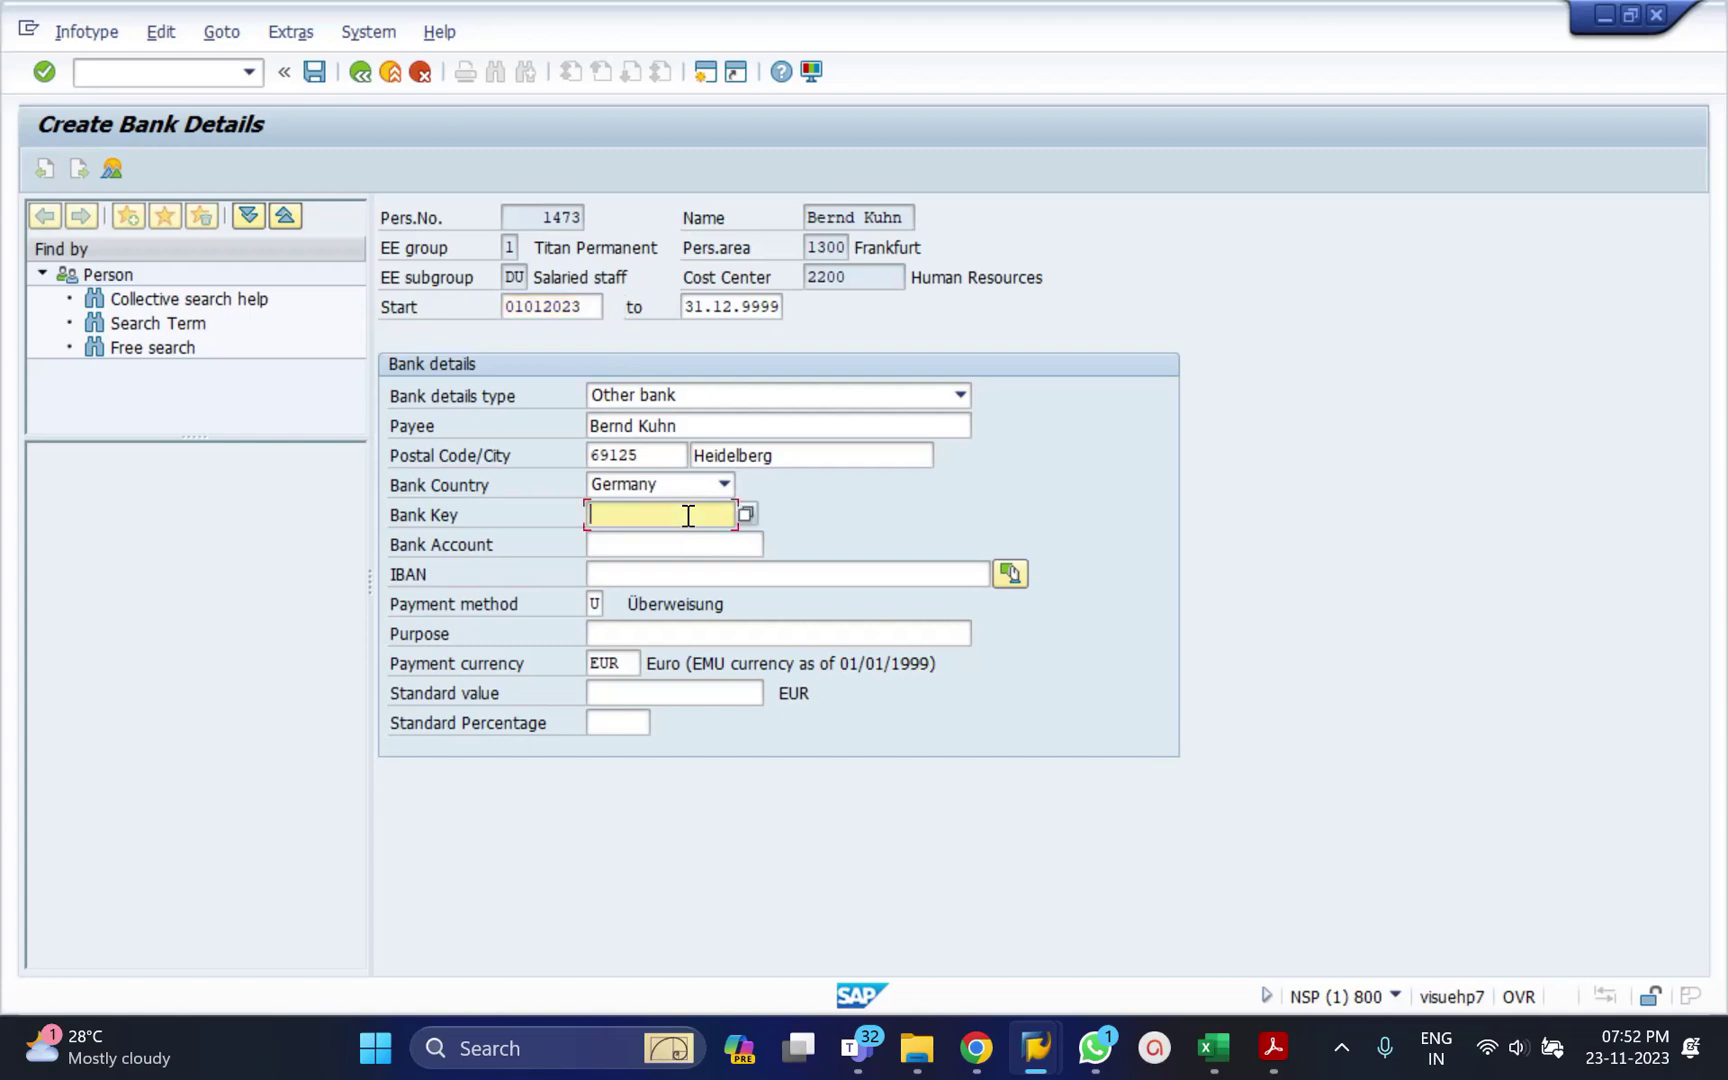
key(F4)
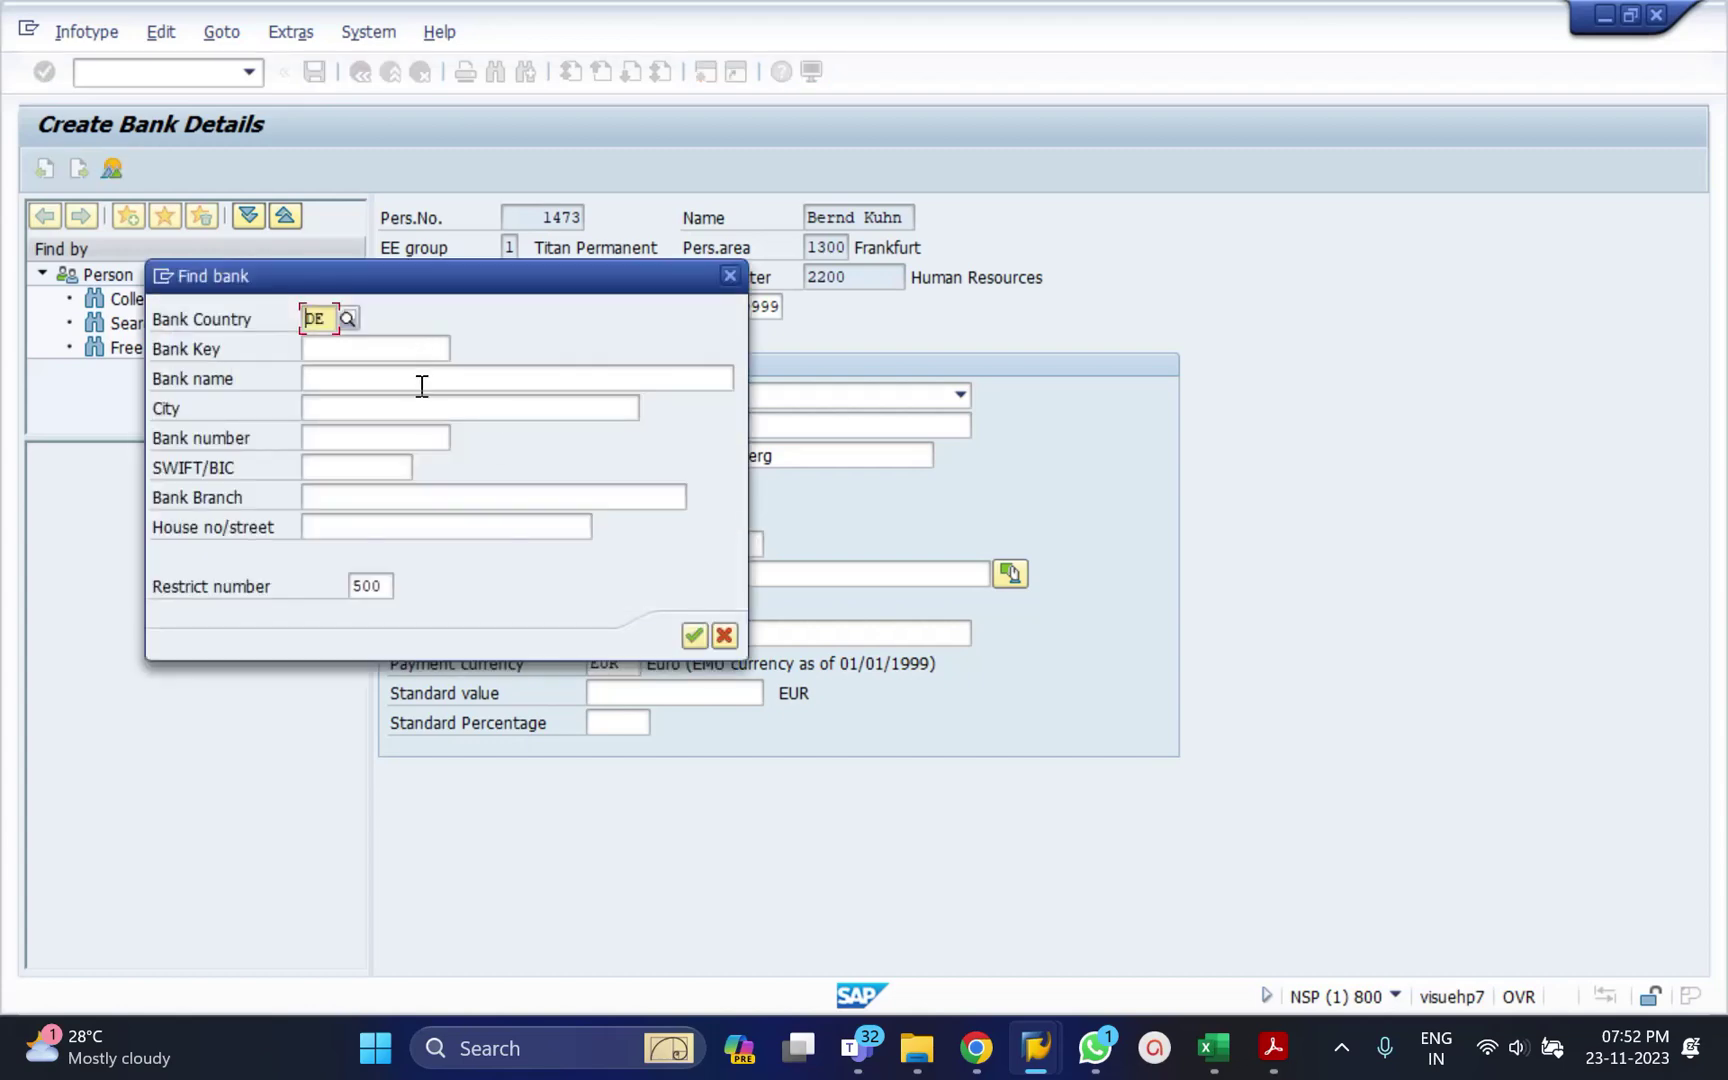
click(700, 632)
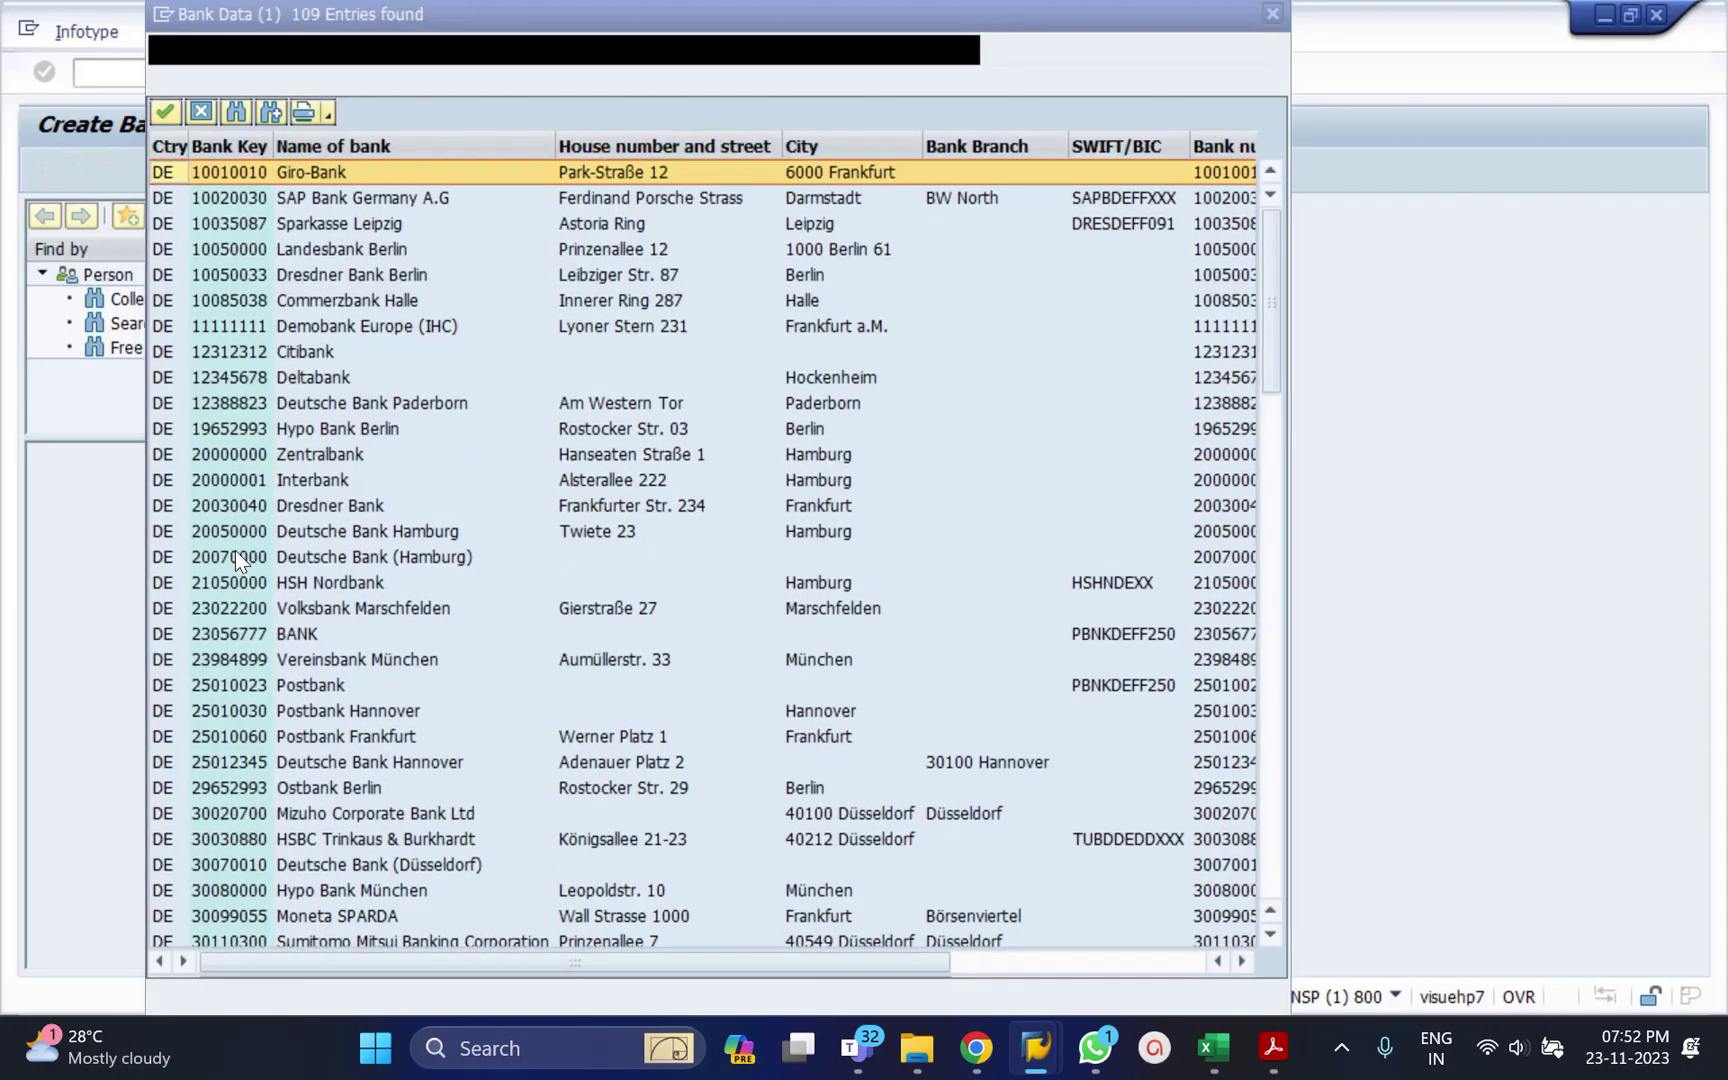
double_click(234, 557)
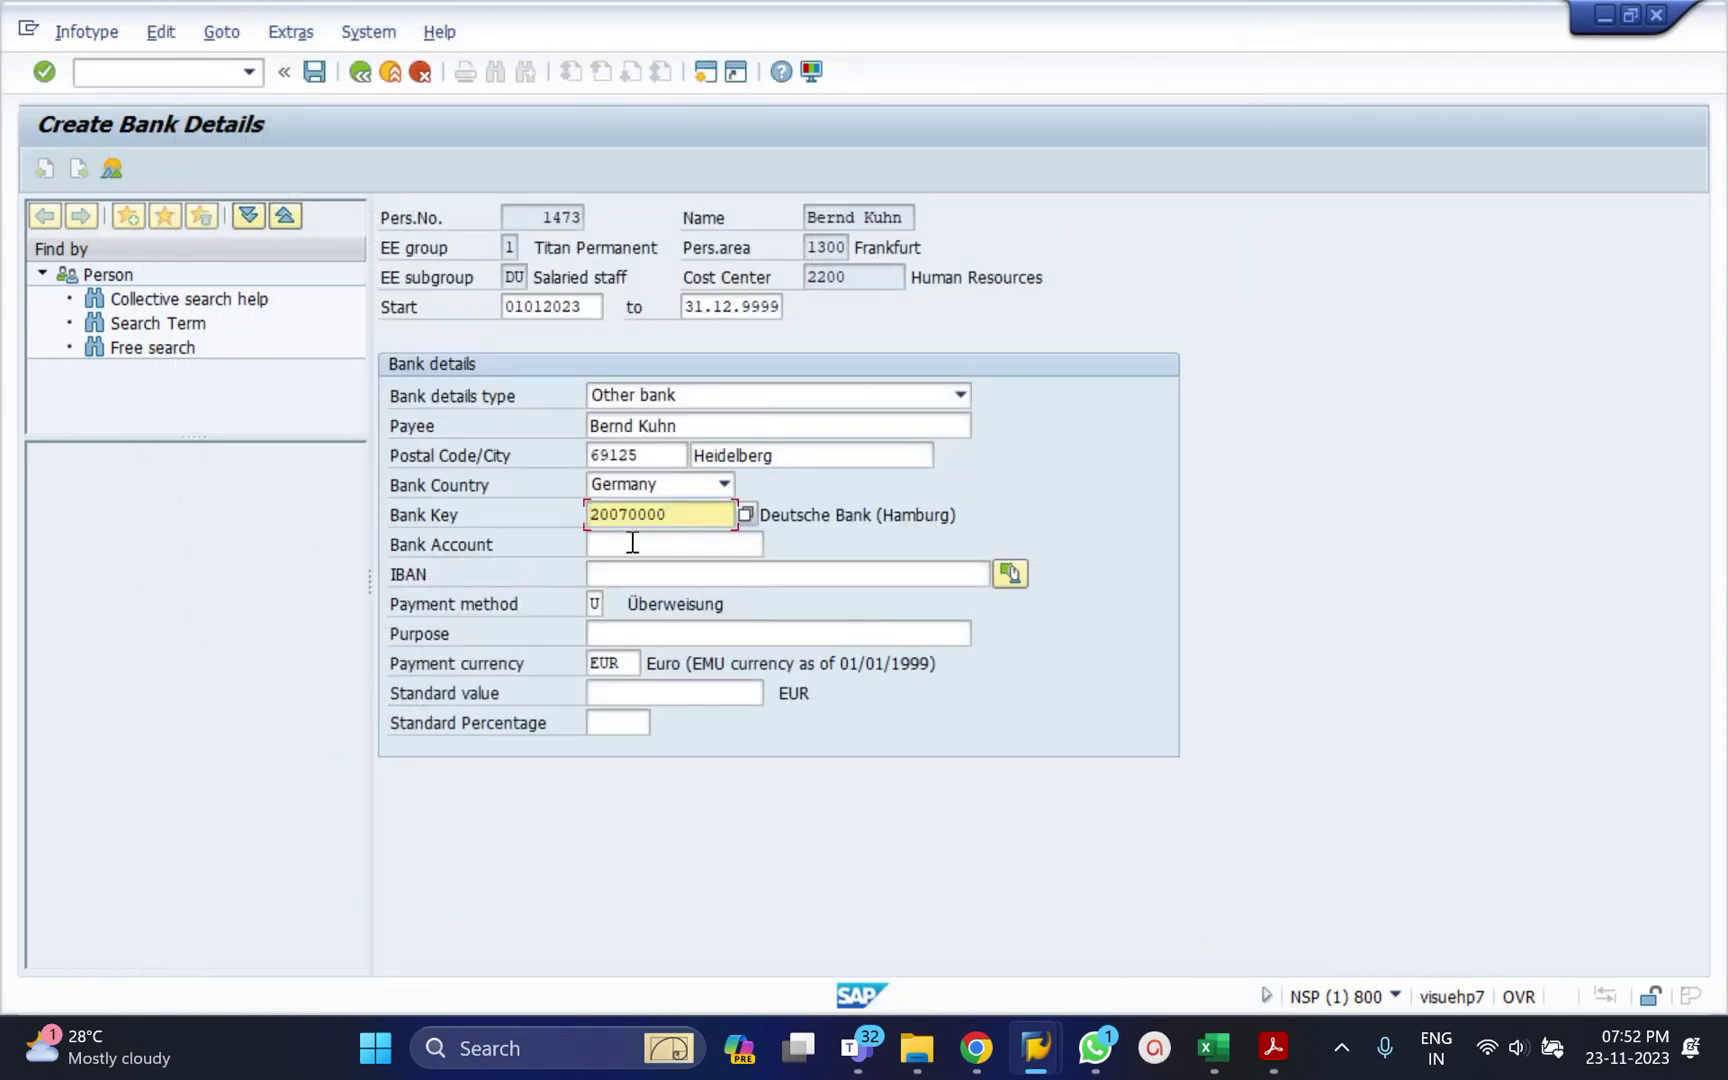
Enter the account number and standard percentage 25, then check the entries.
click(632, 543)
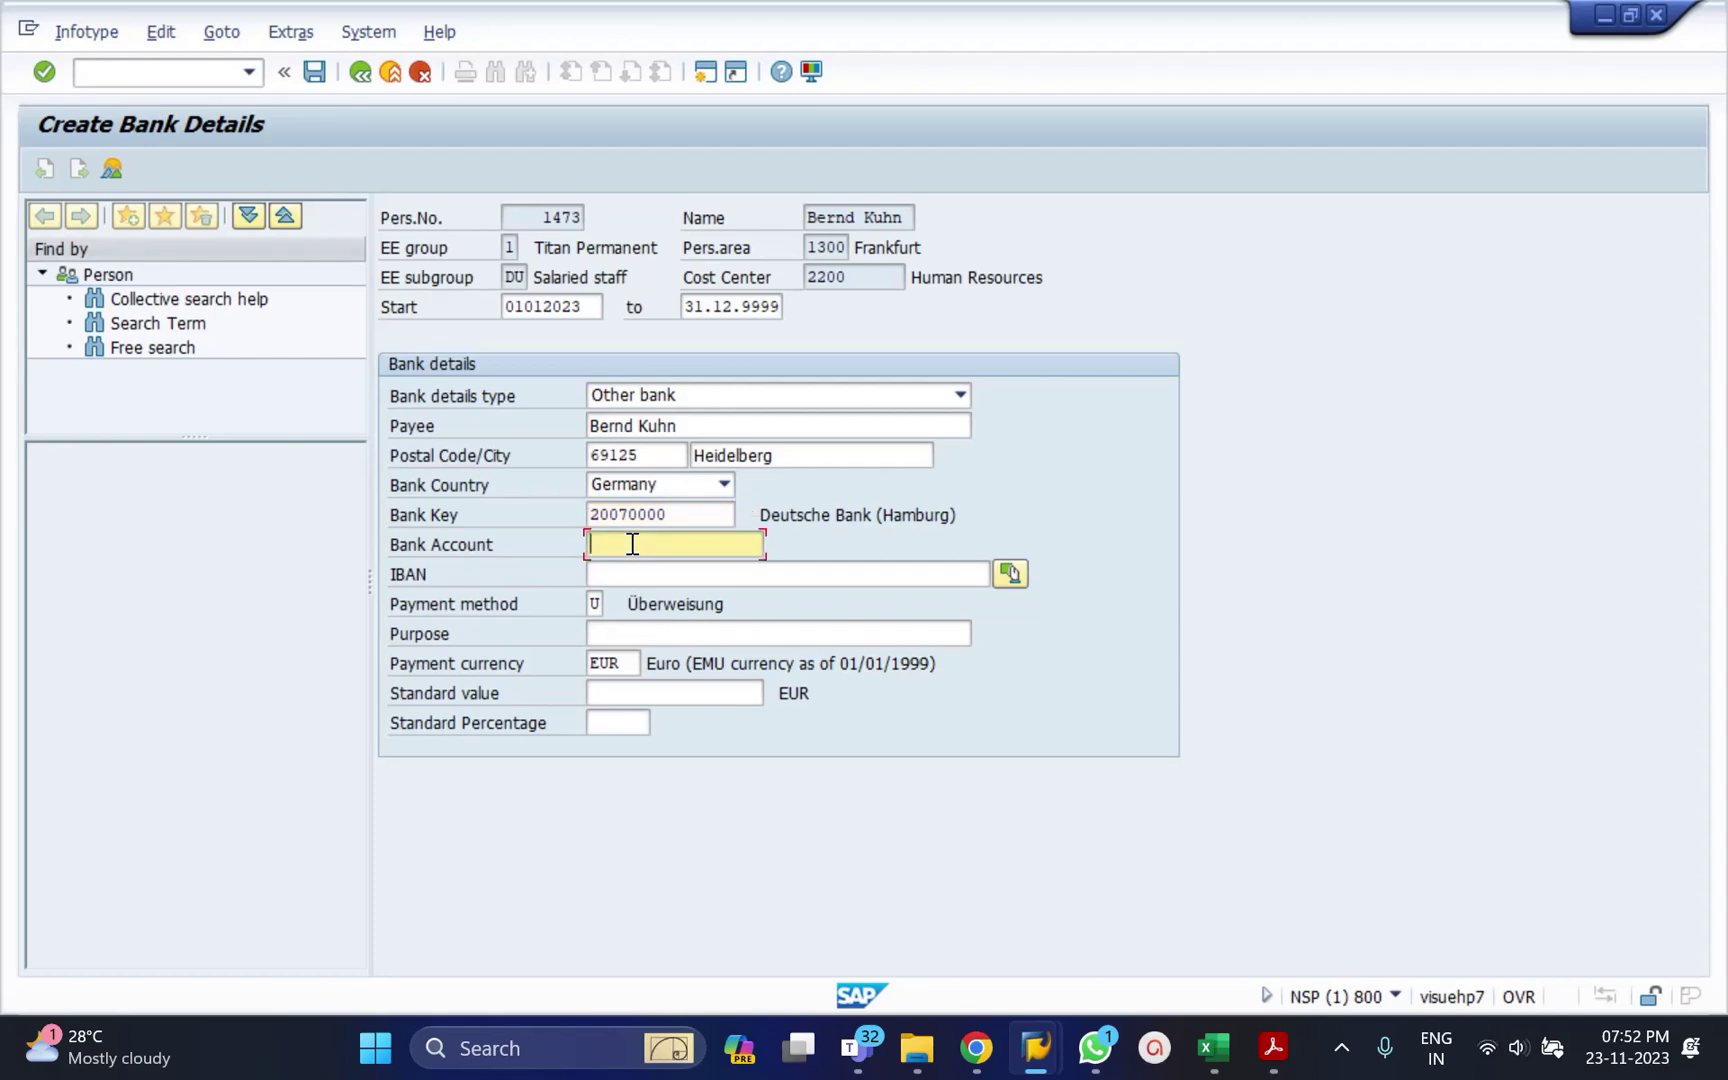
click(626, 735)
text(25)
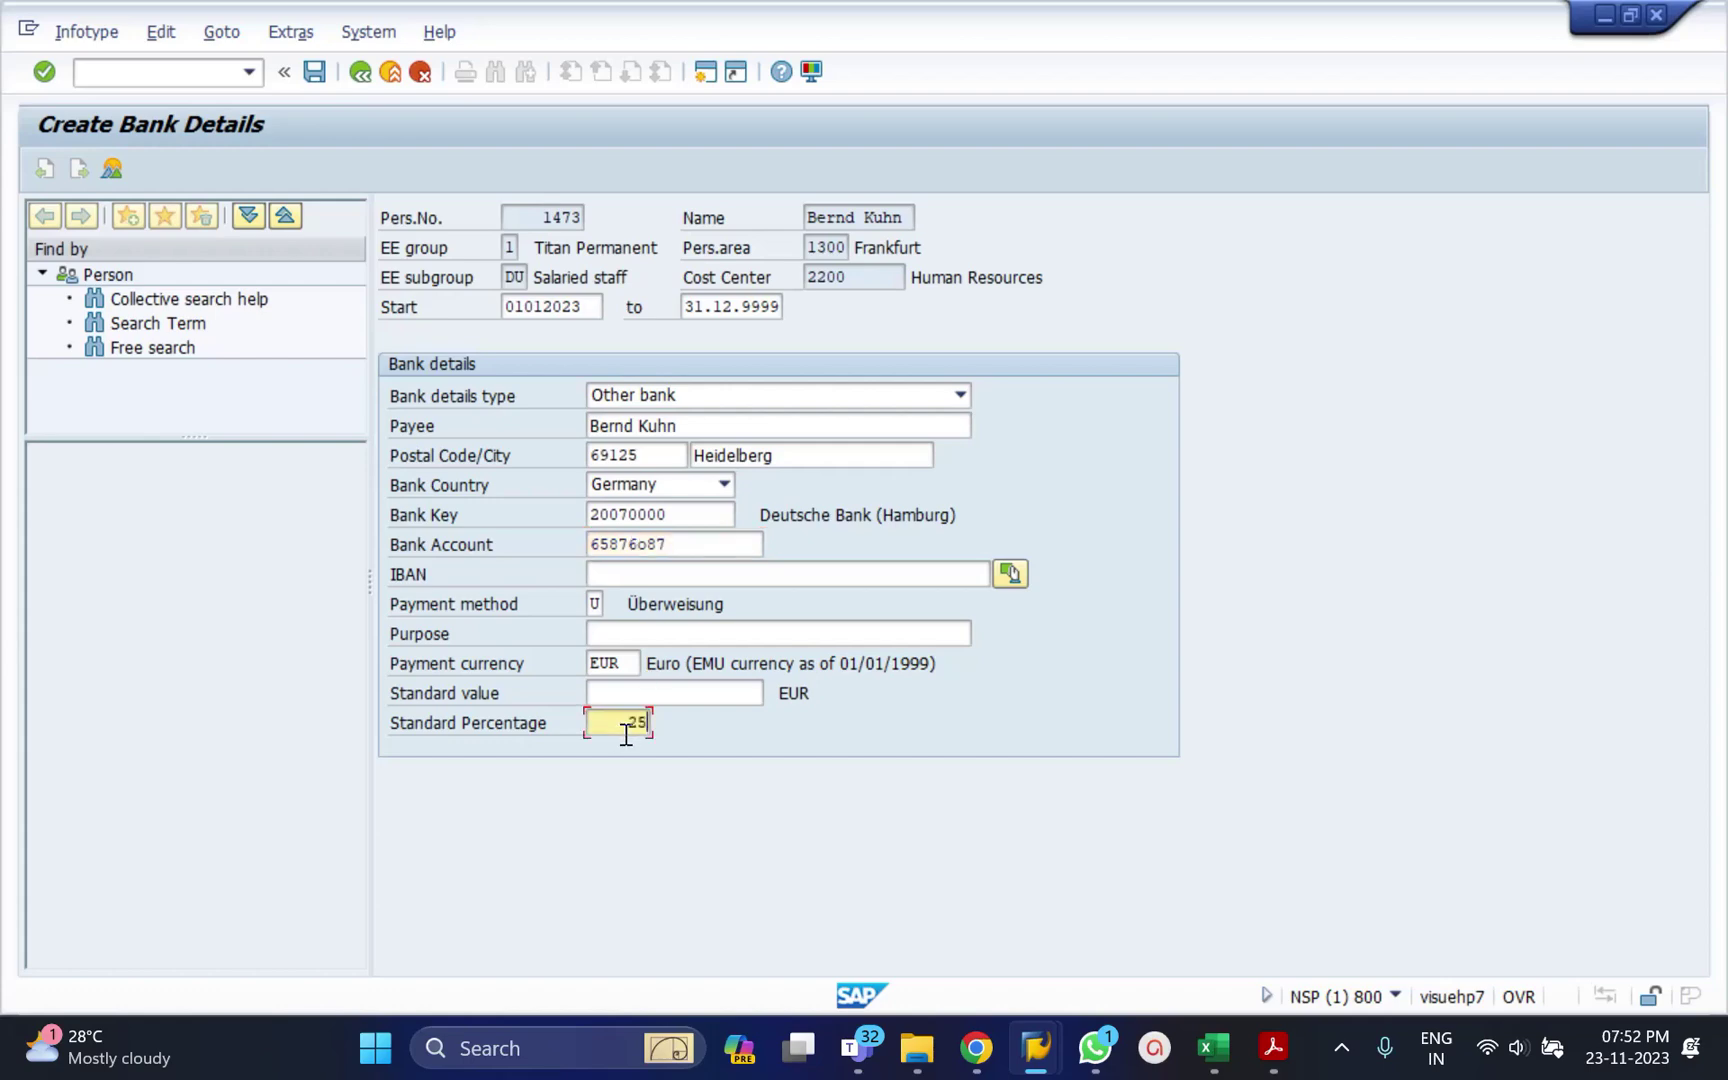
key(Return)
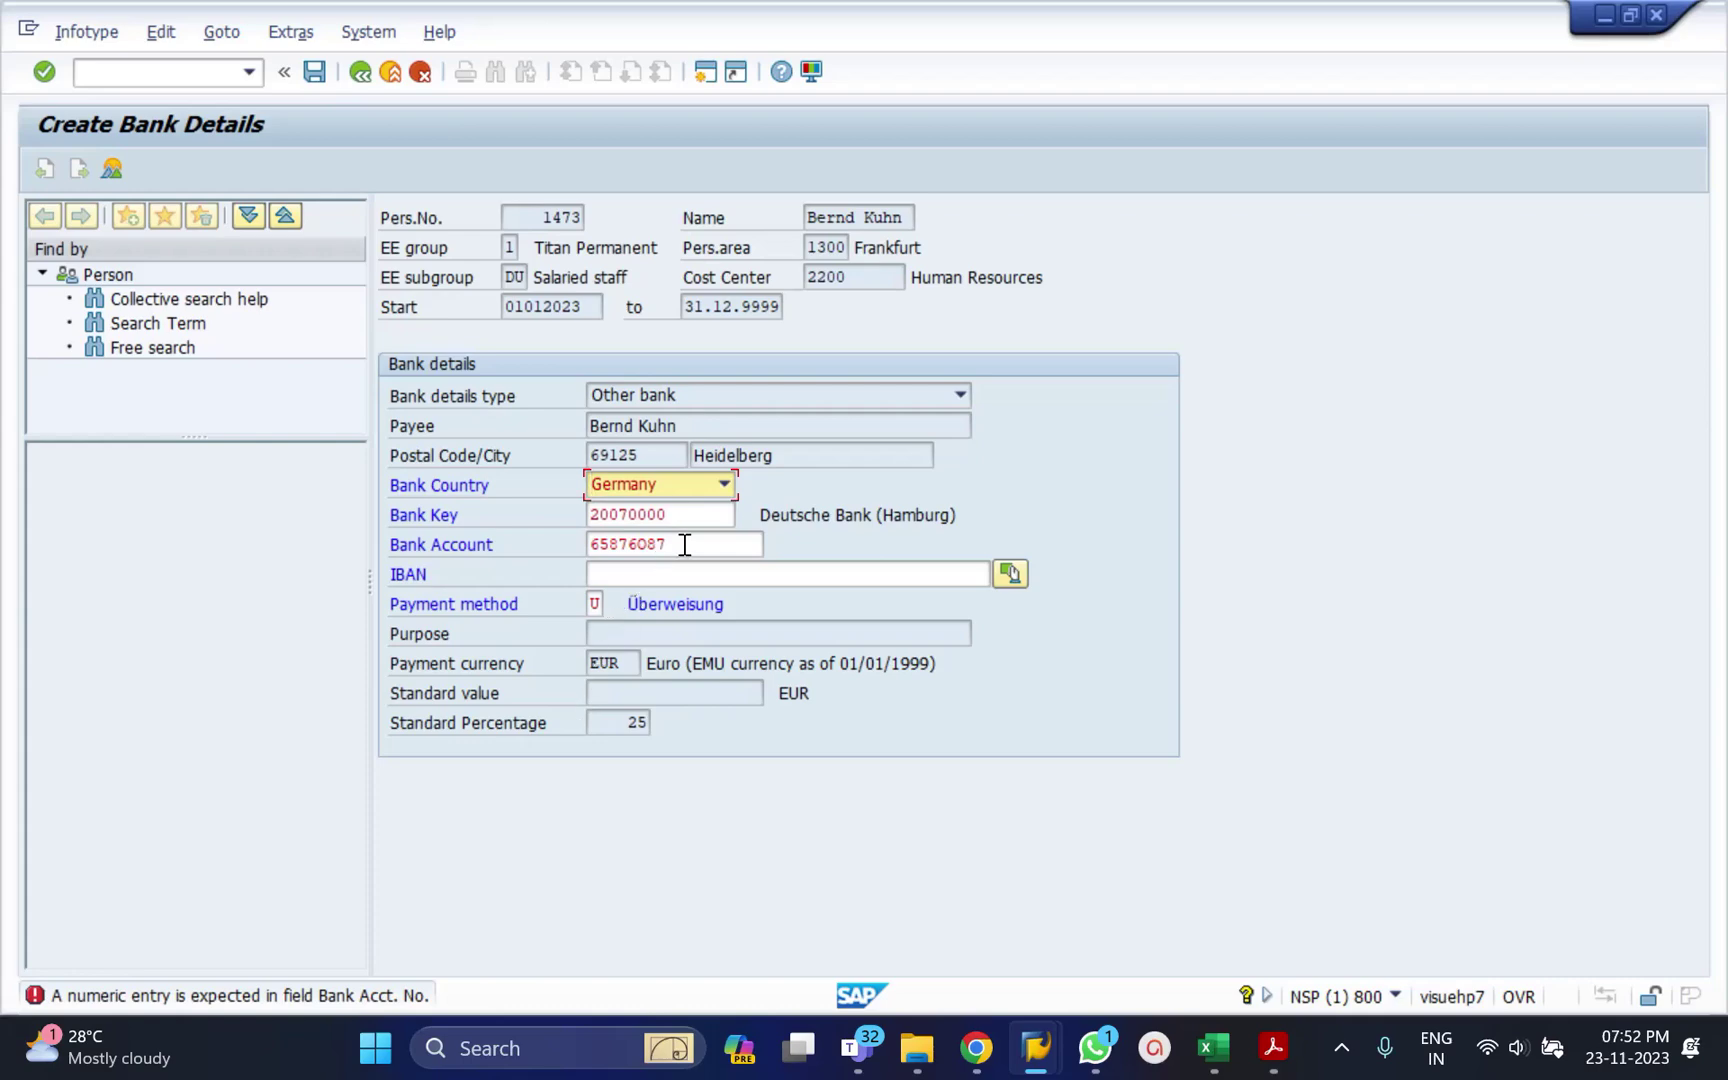
Correct the non-numeric character in the account number and save the second record.
click(649, 548)
key(BackSpace)
text(0)
key(Return)
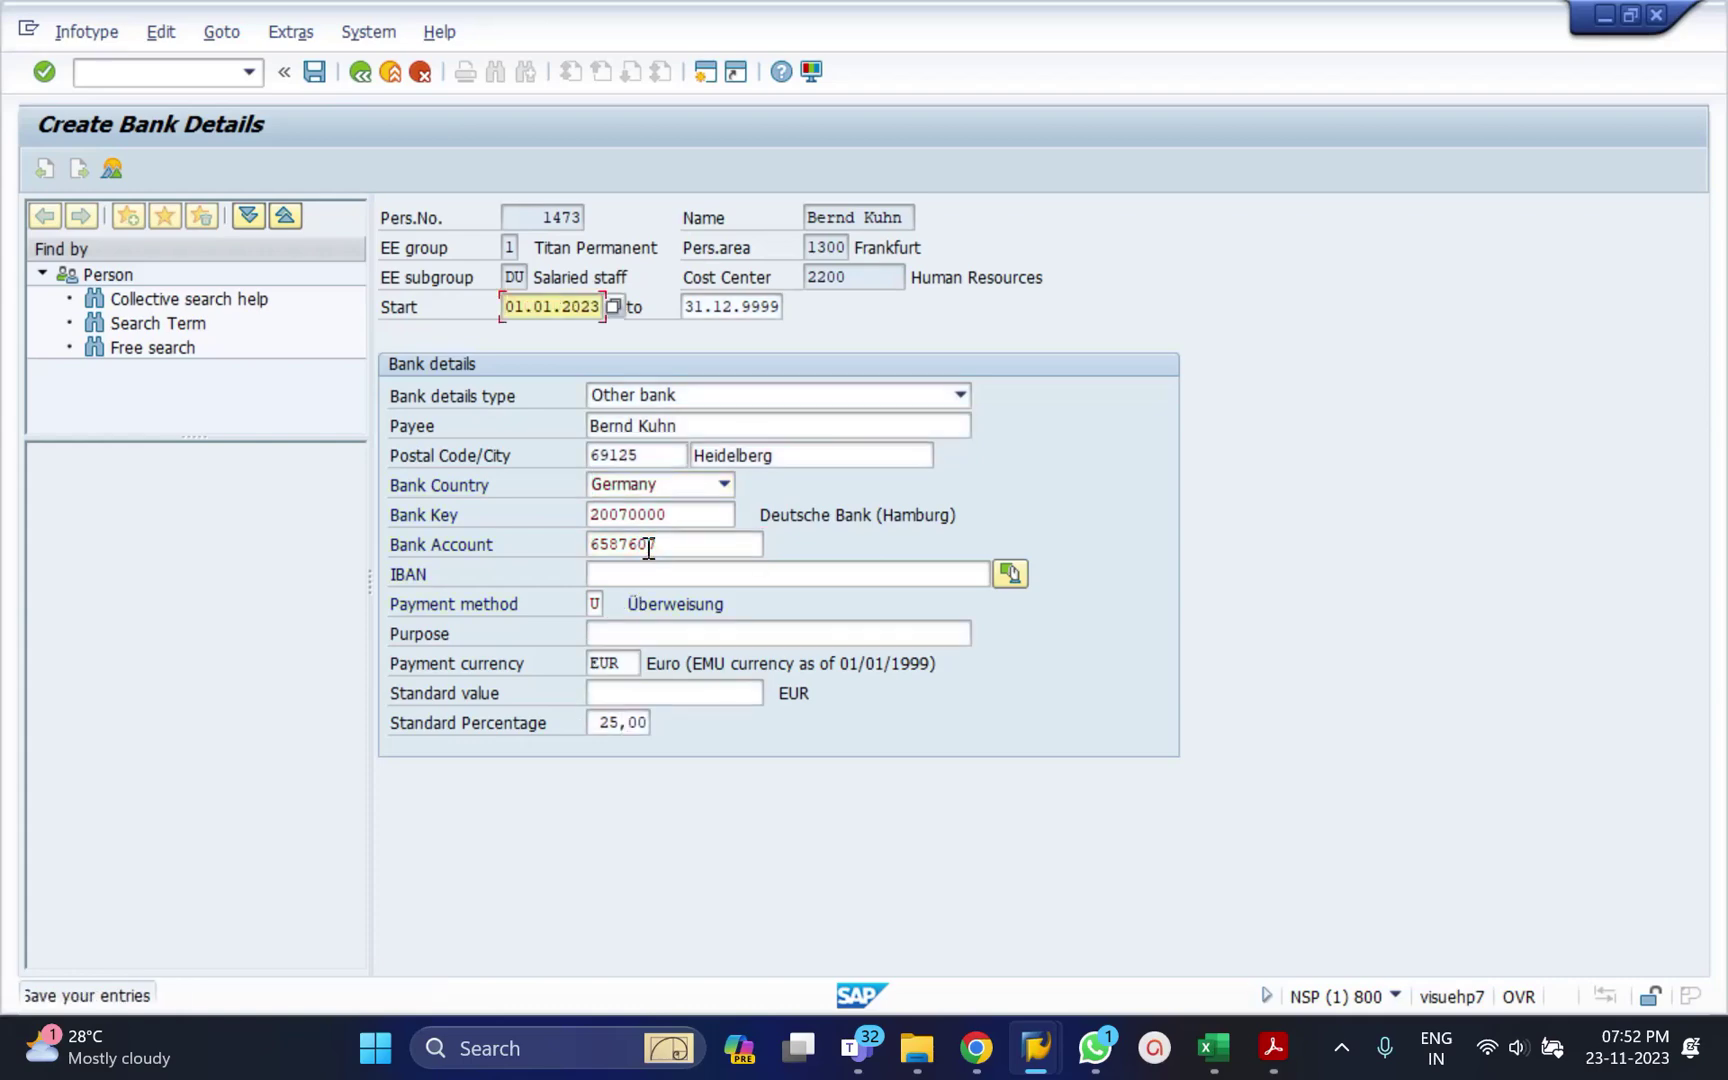
key(ctrl+s)
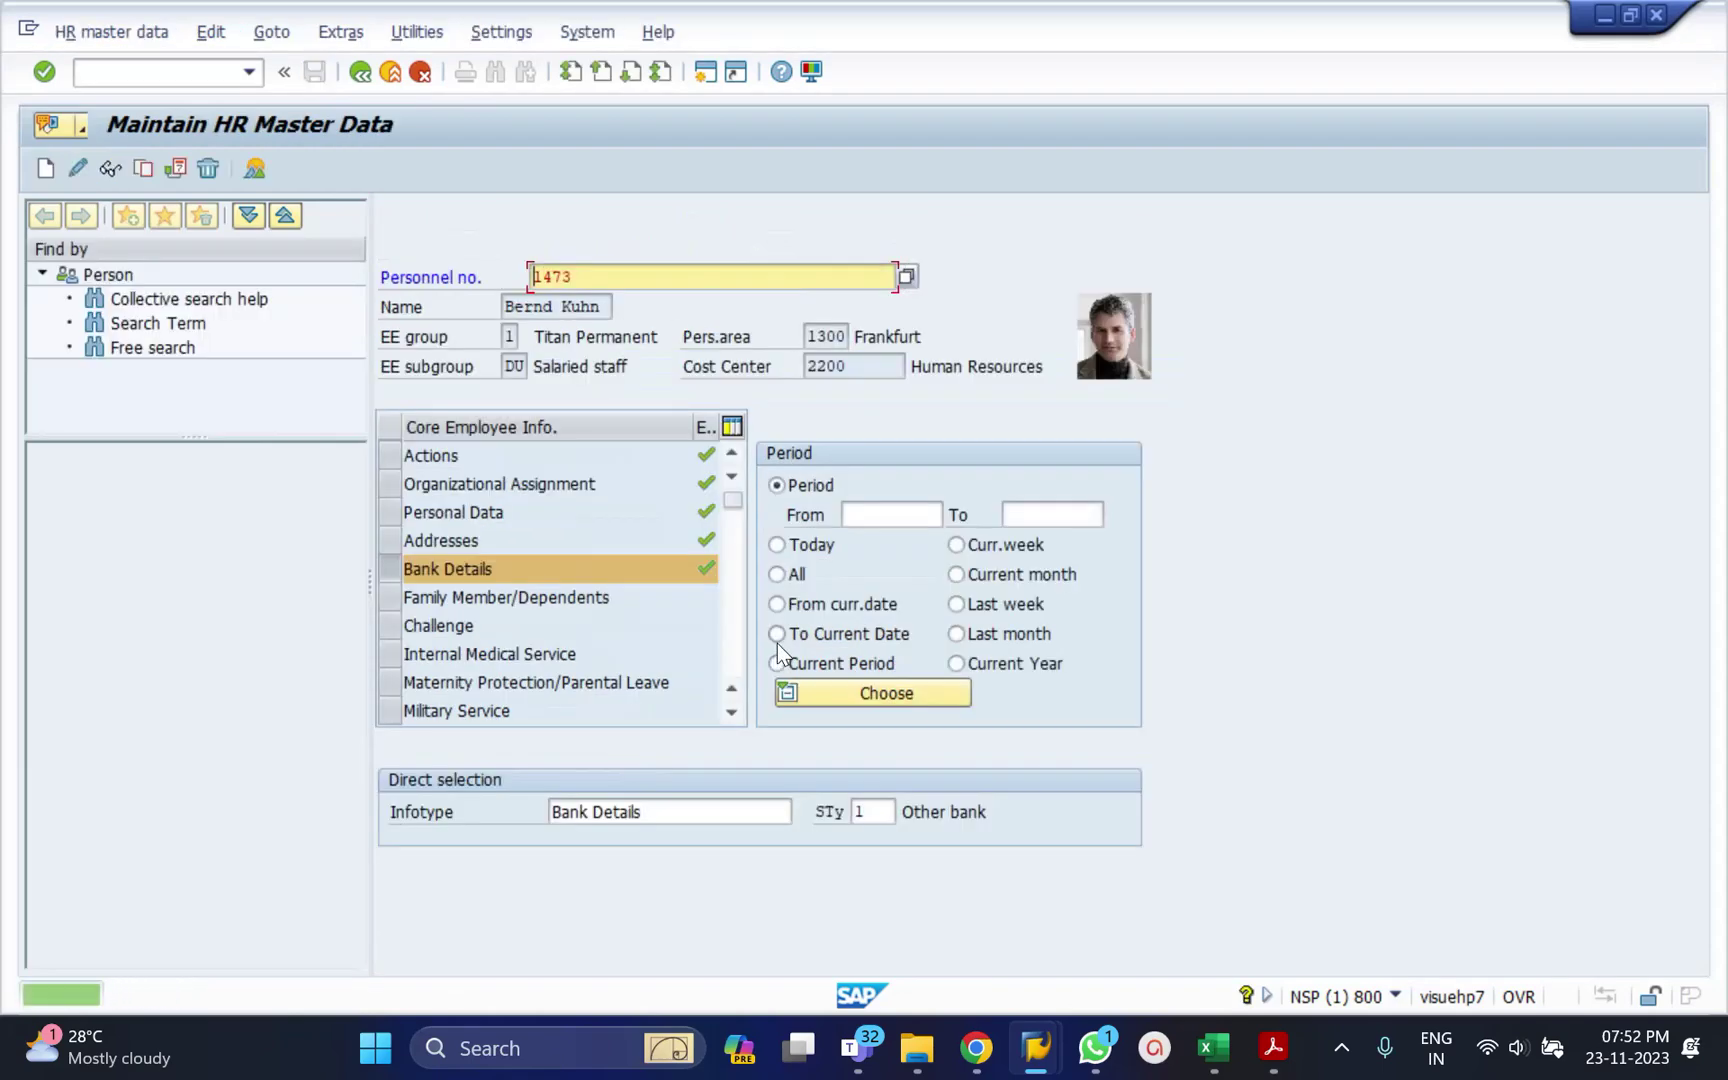
Choose the All period and list the Bank Details overview with the subtype filter cleared.
click(778, 576)
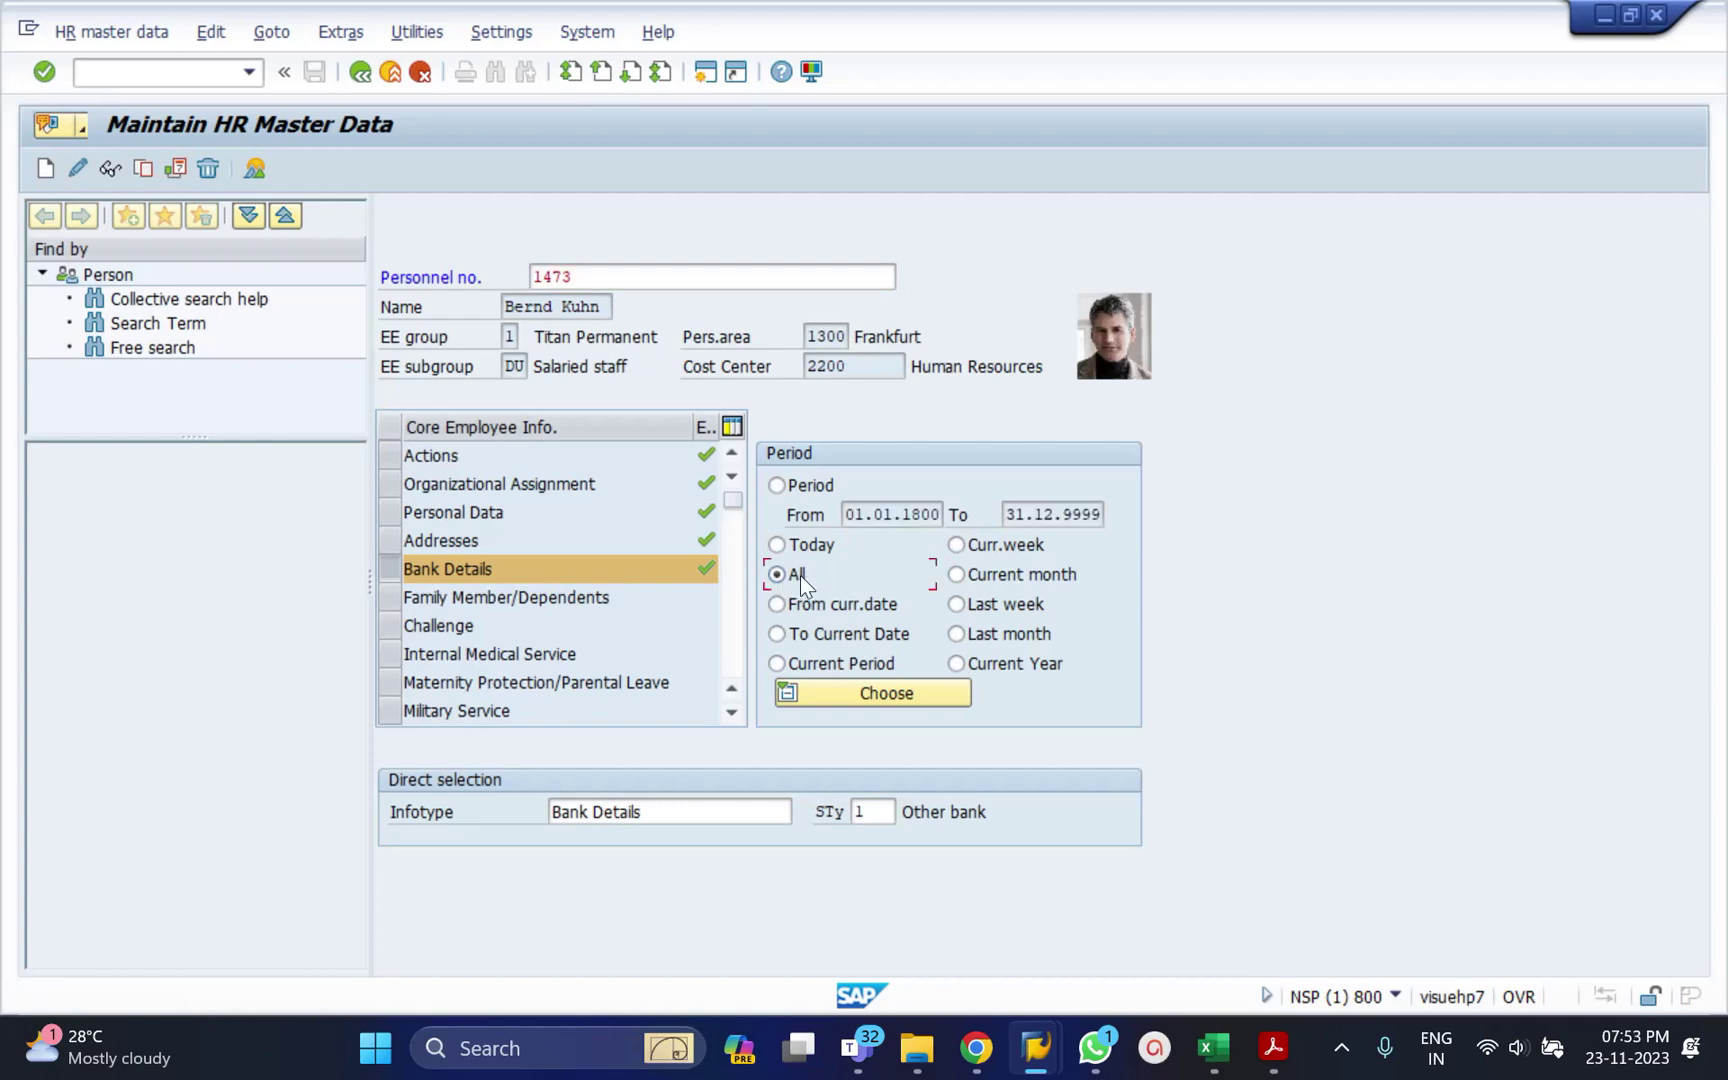
click(261, 173)
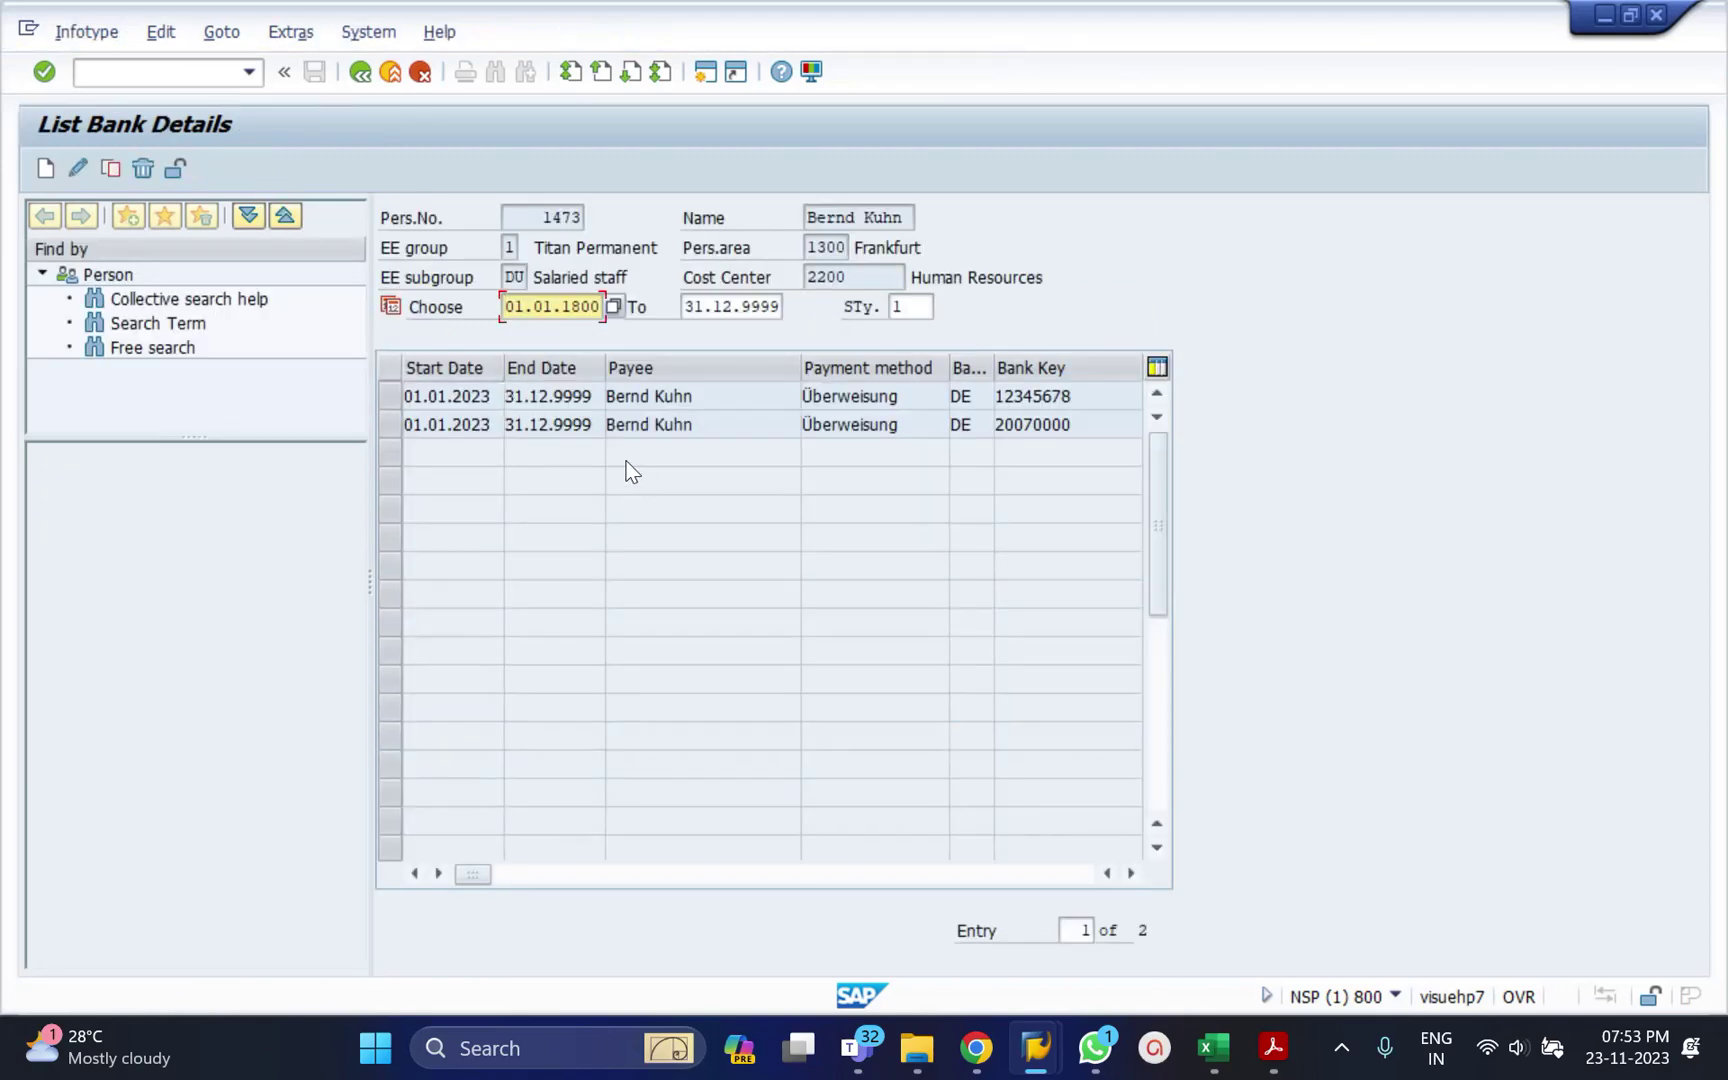
click(910, 310)
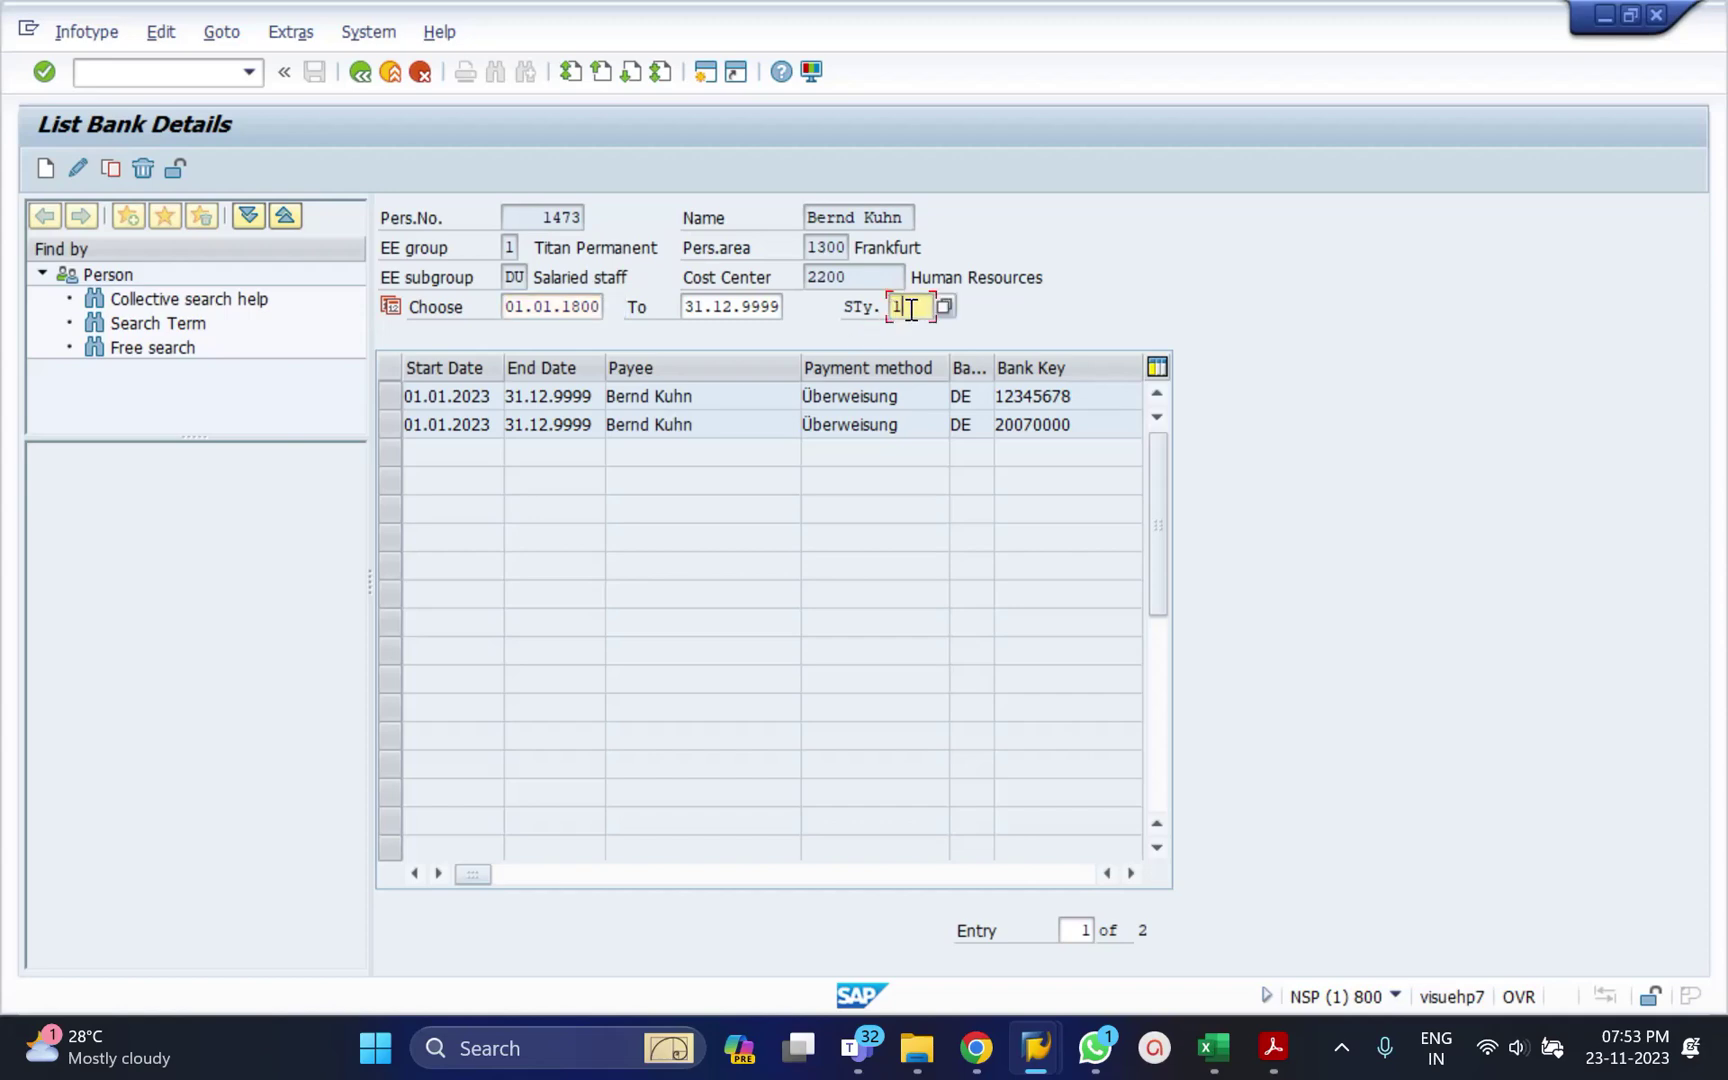
key(BackSpace)
key(Return)
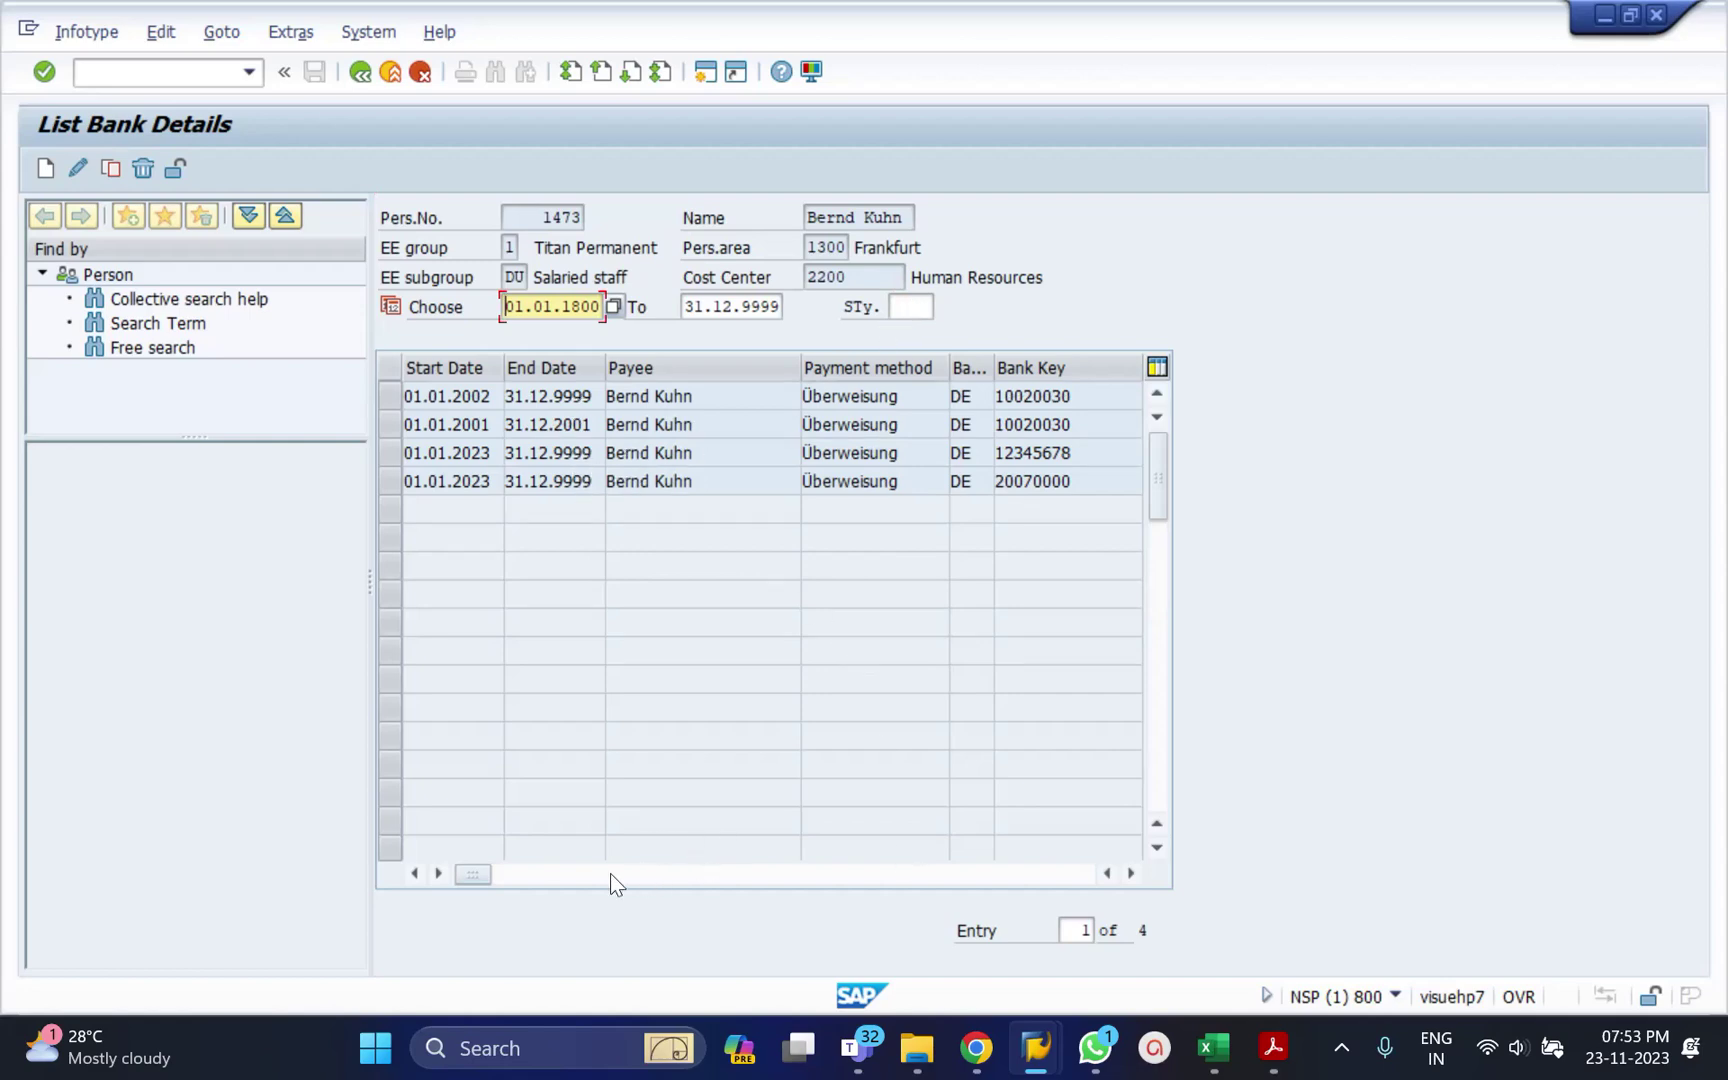
click(548, 872)
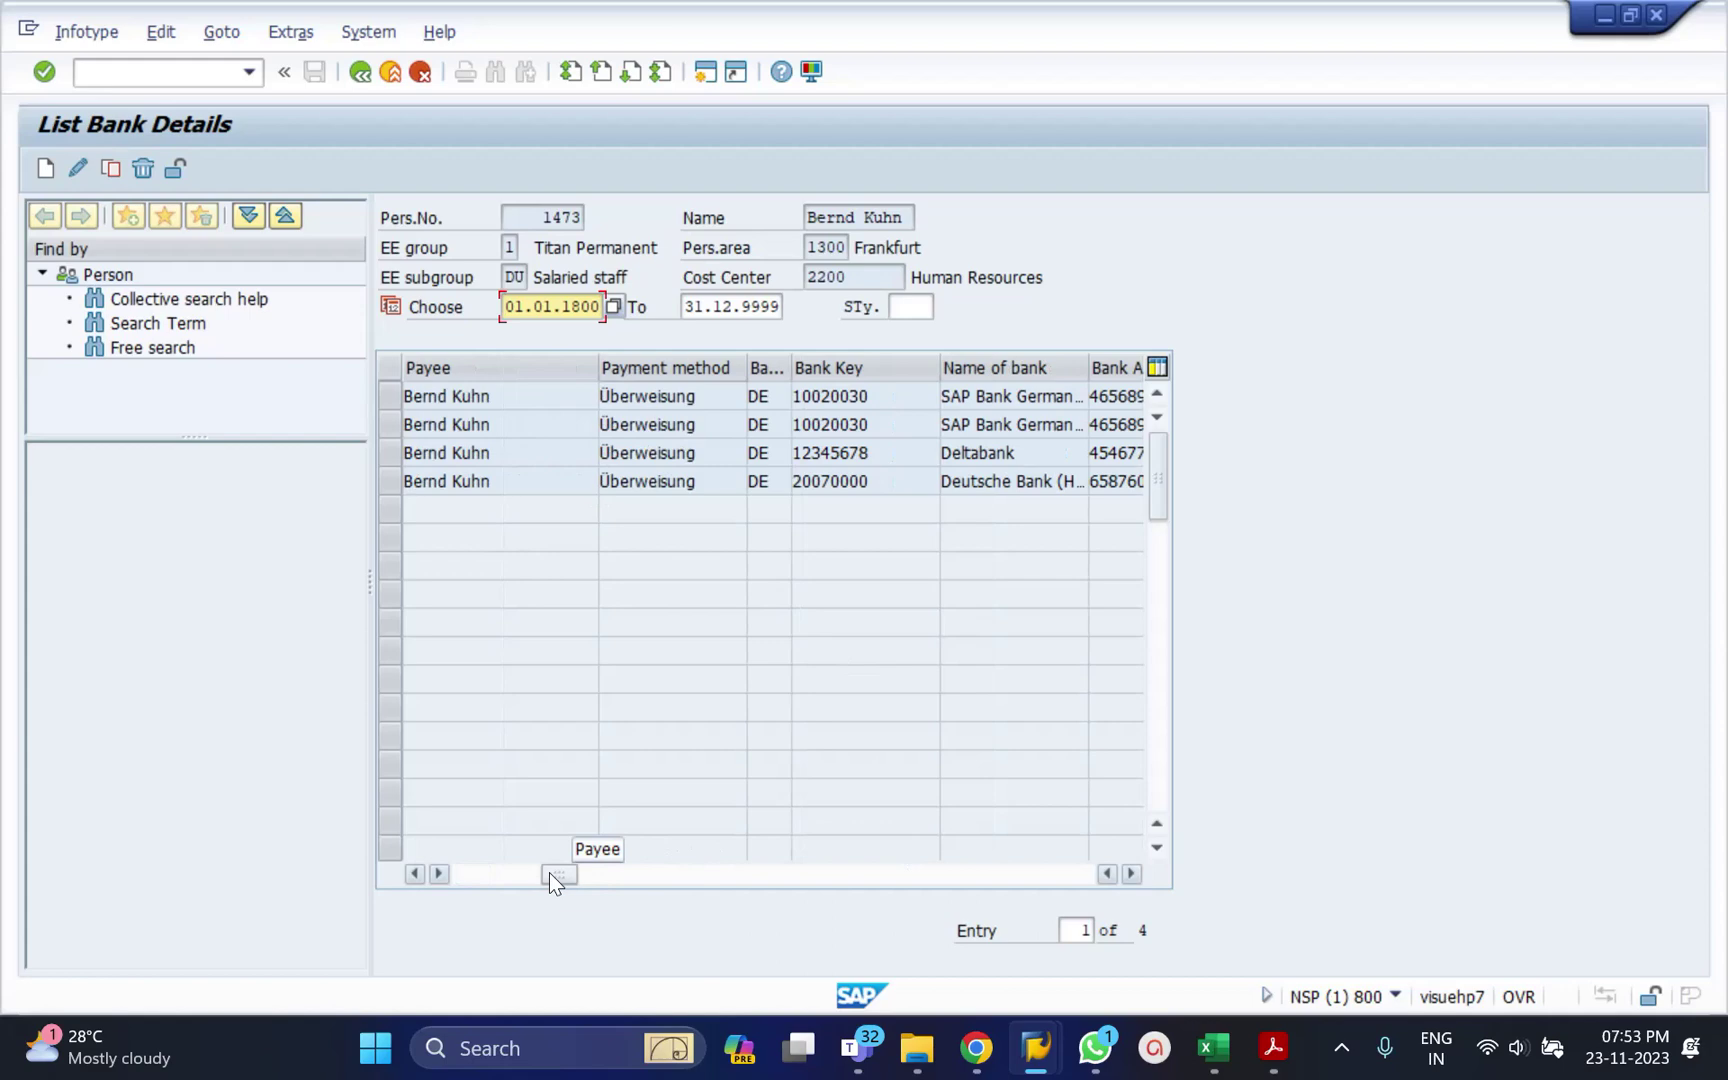
click(664, 872)
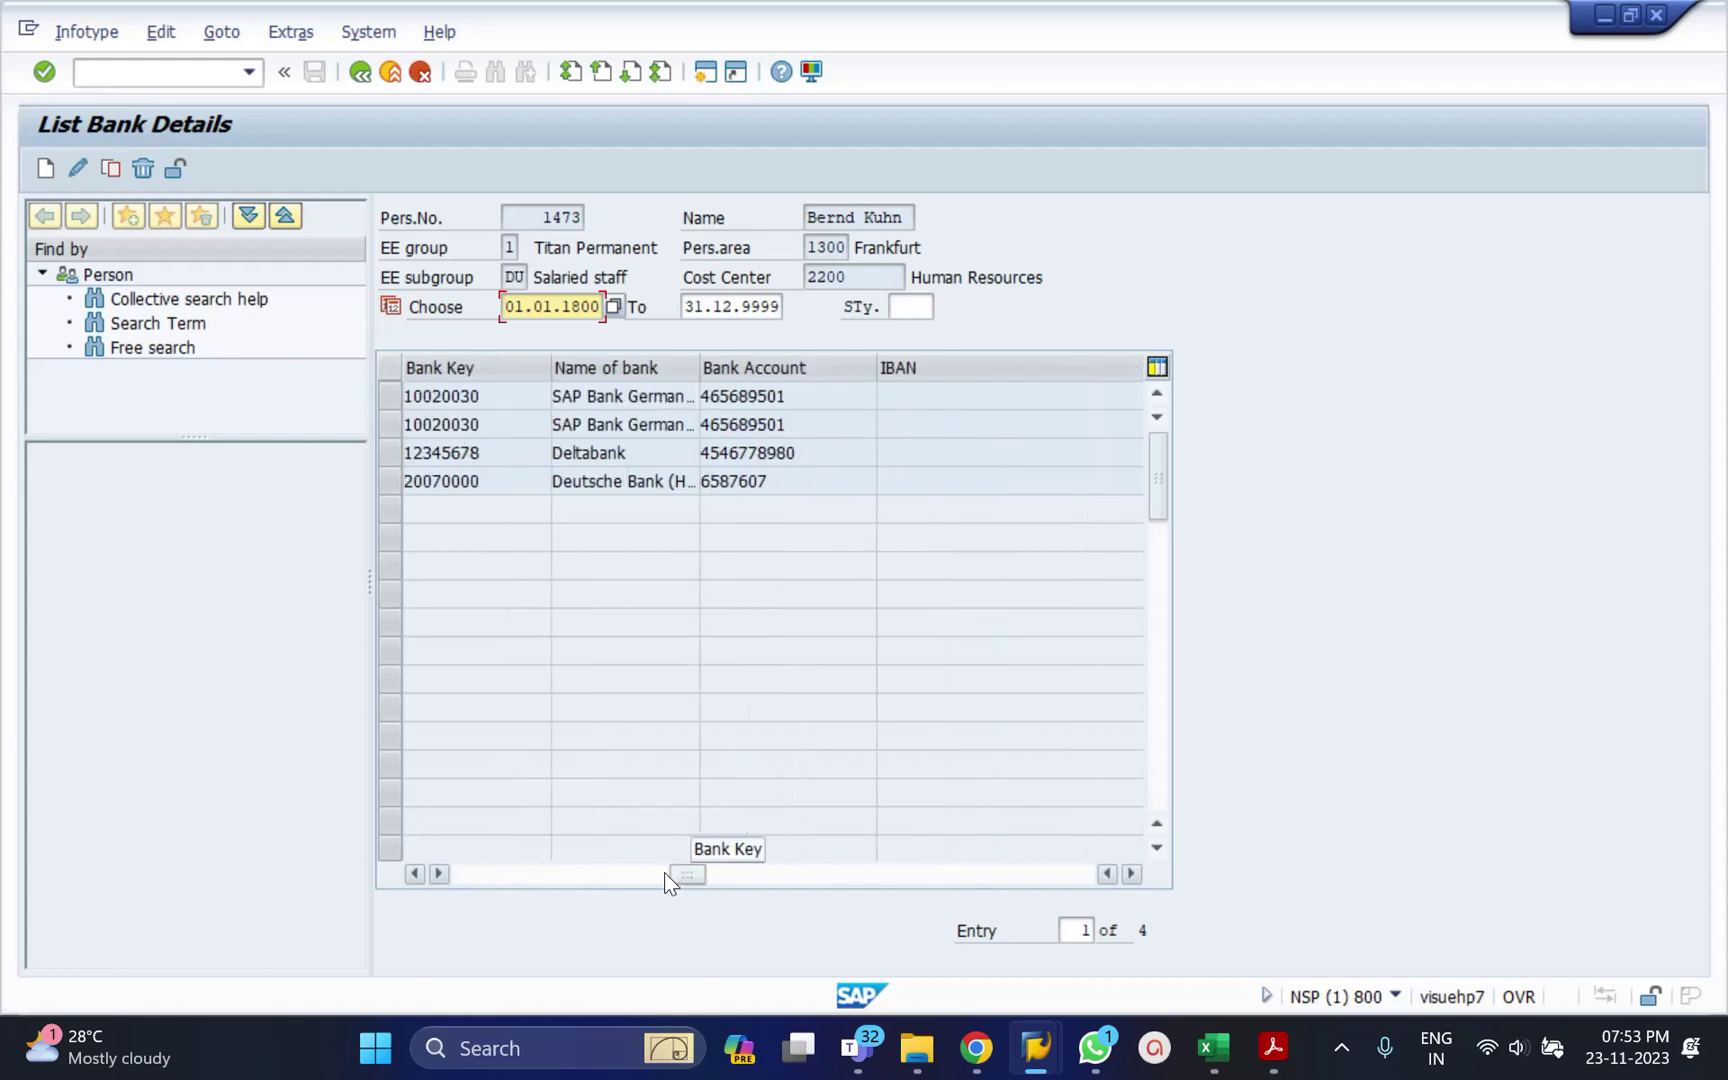
click(795, 876)
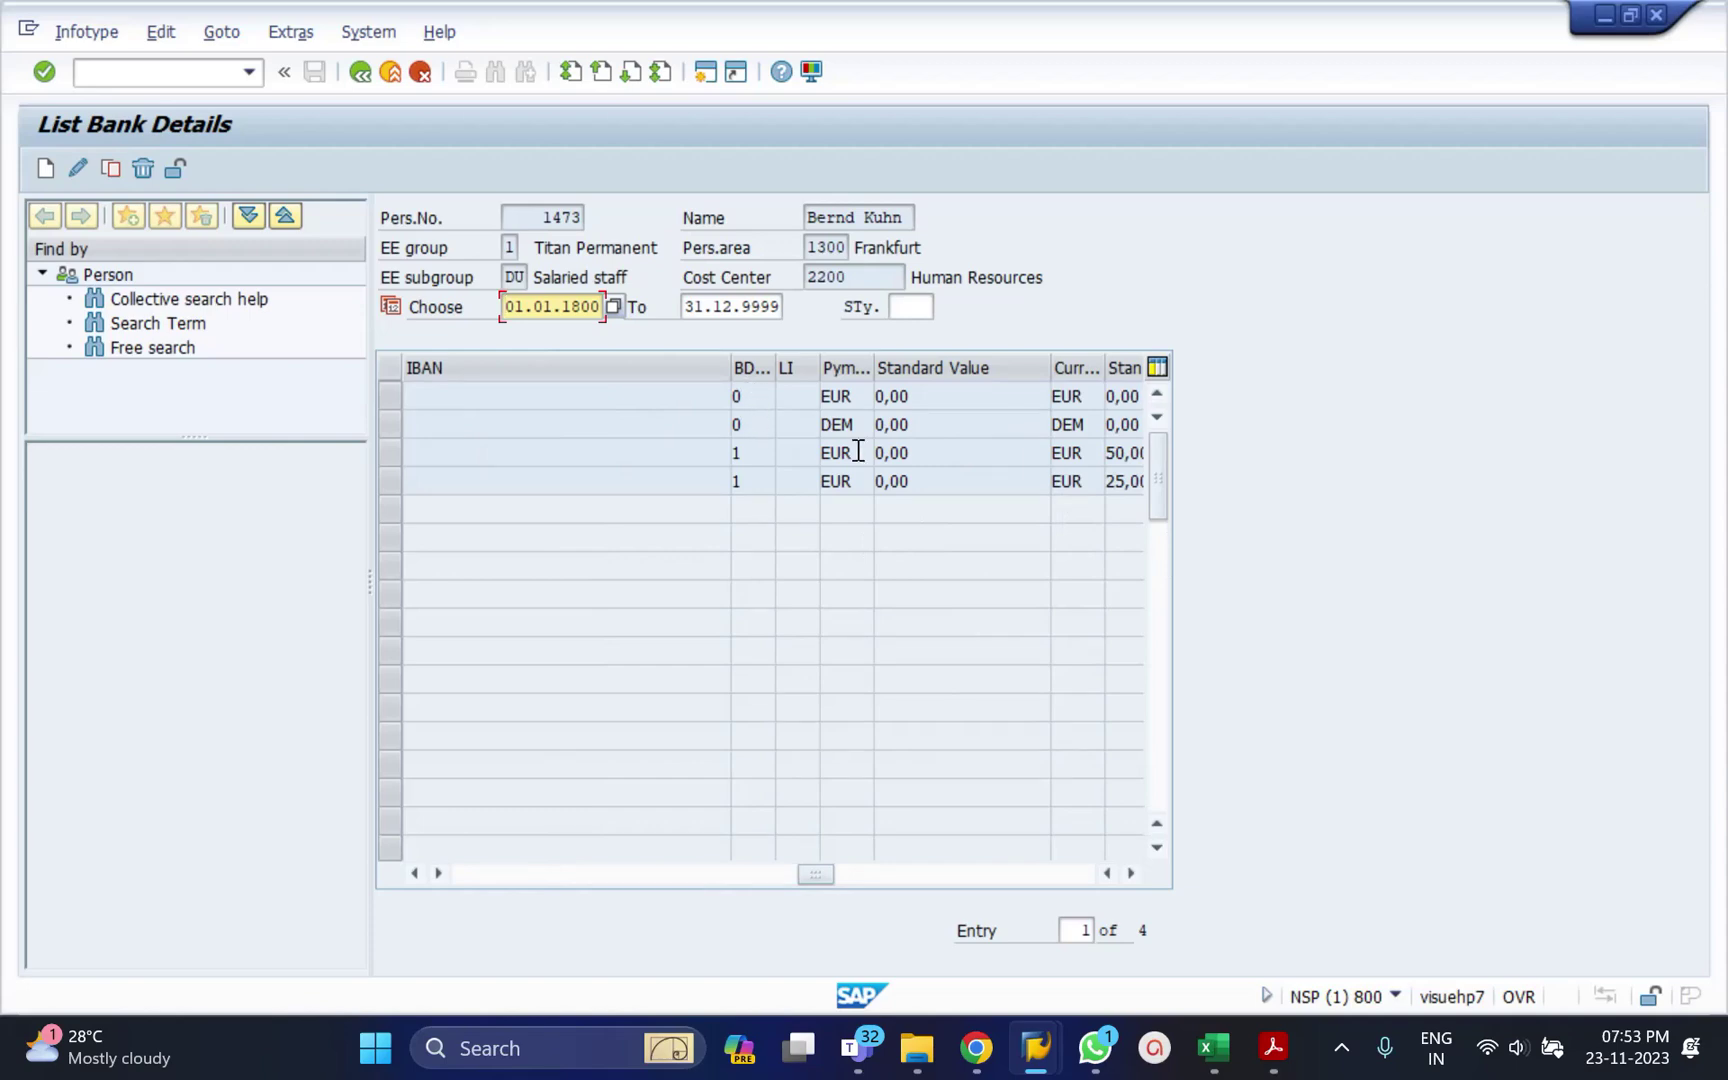
click(1132, 873)
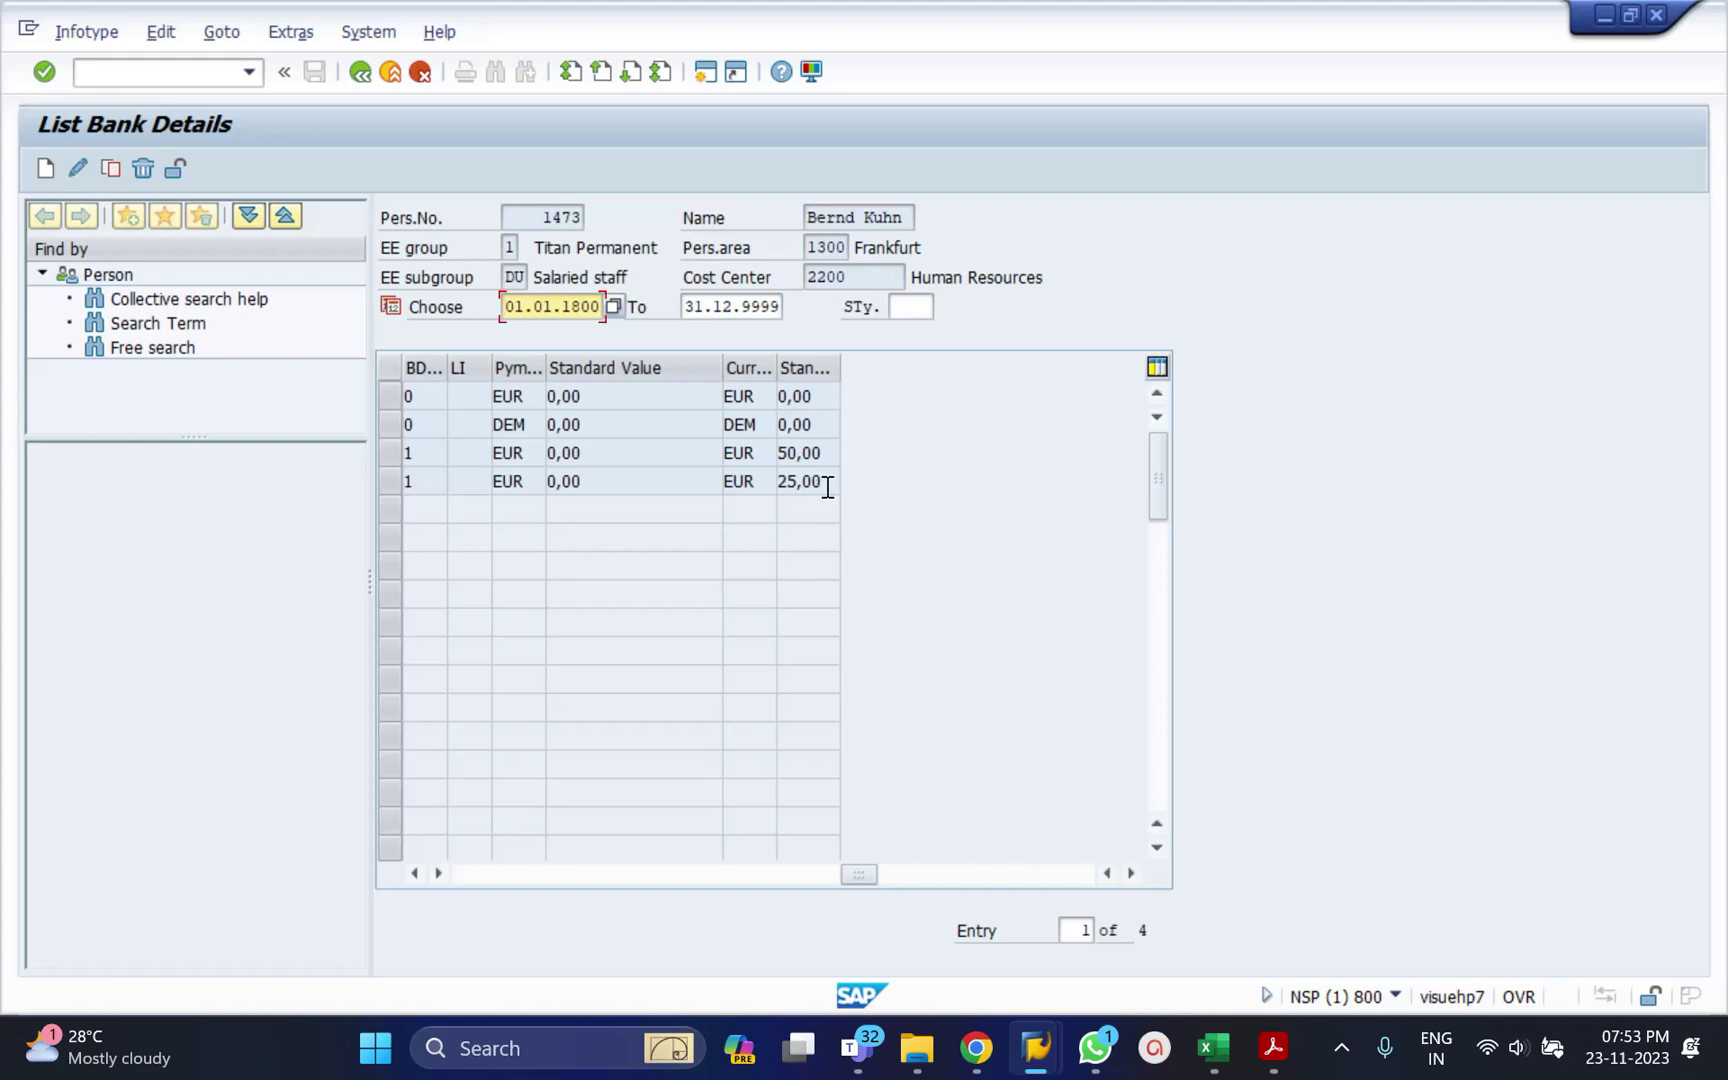
click(520, 883)
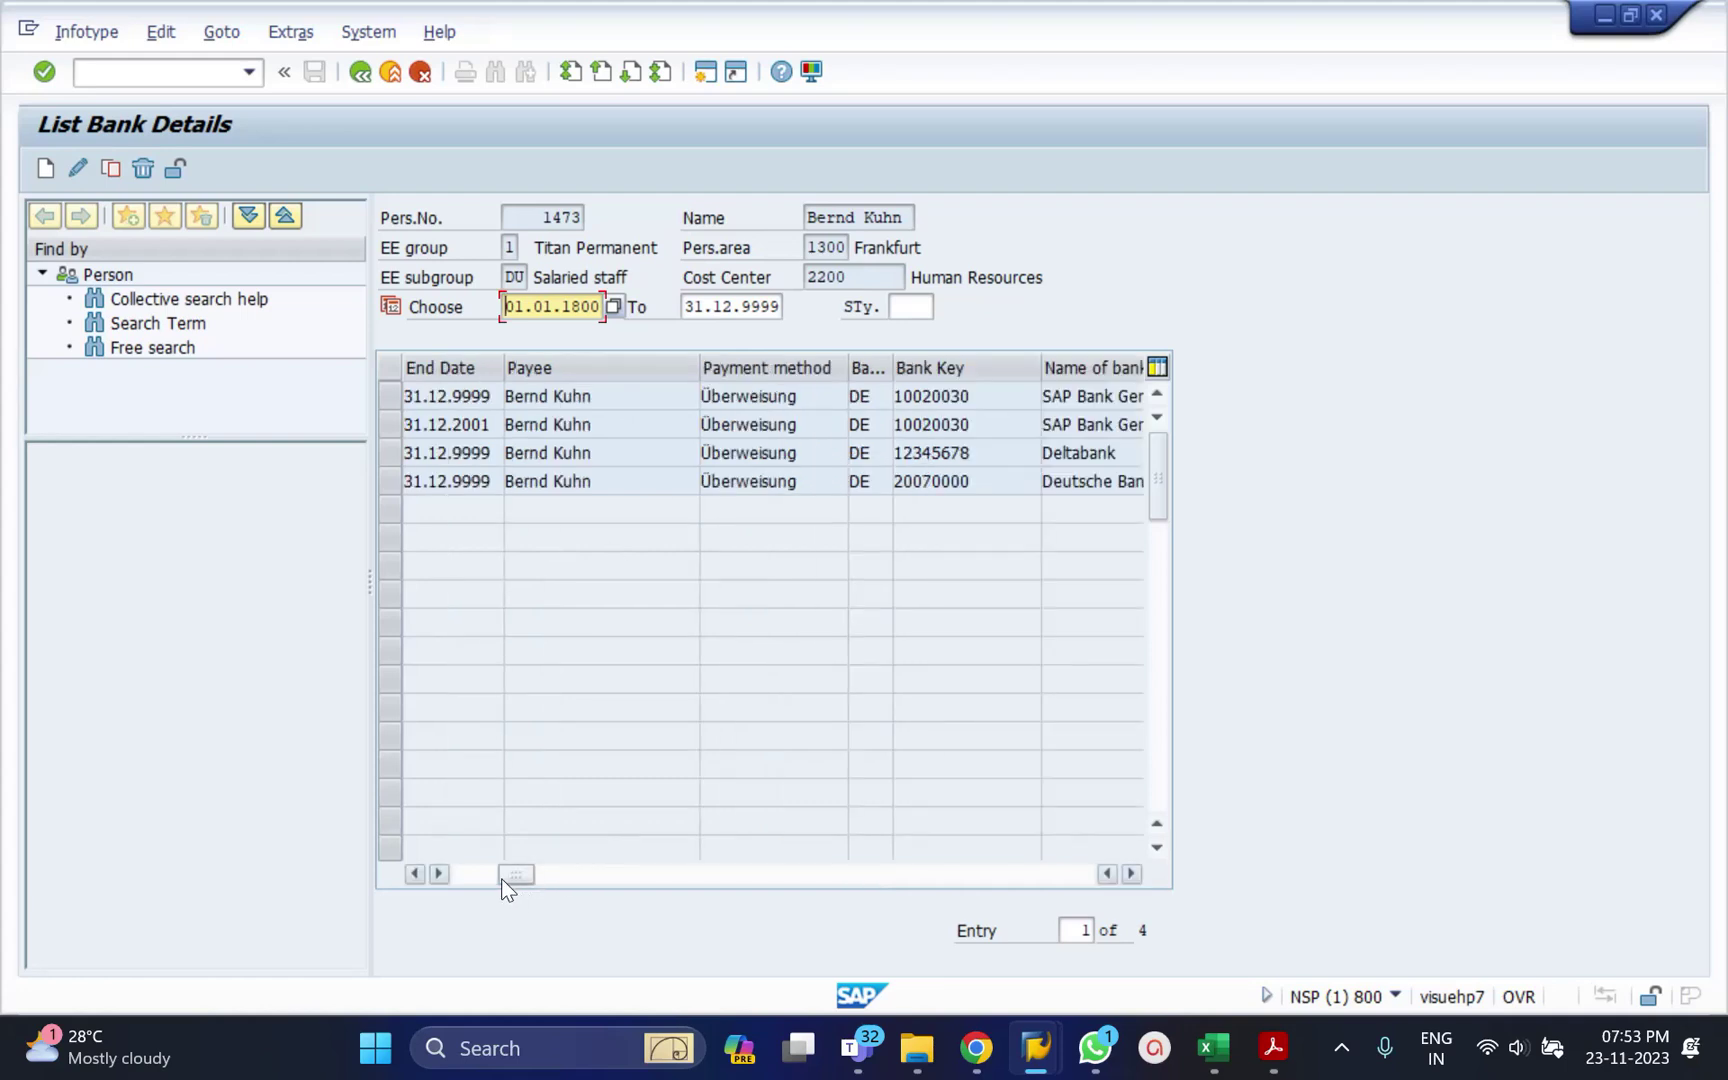
drag(501, 878, 487, 878)
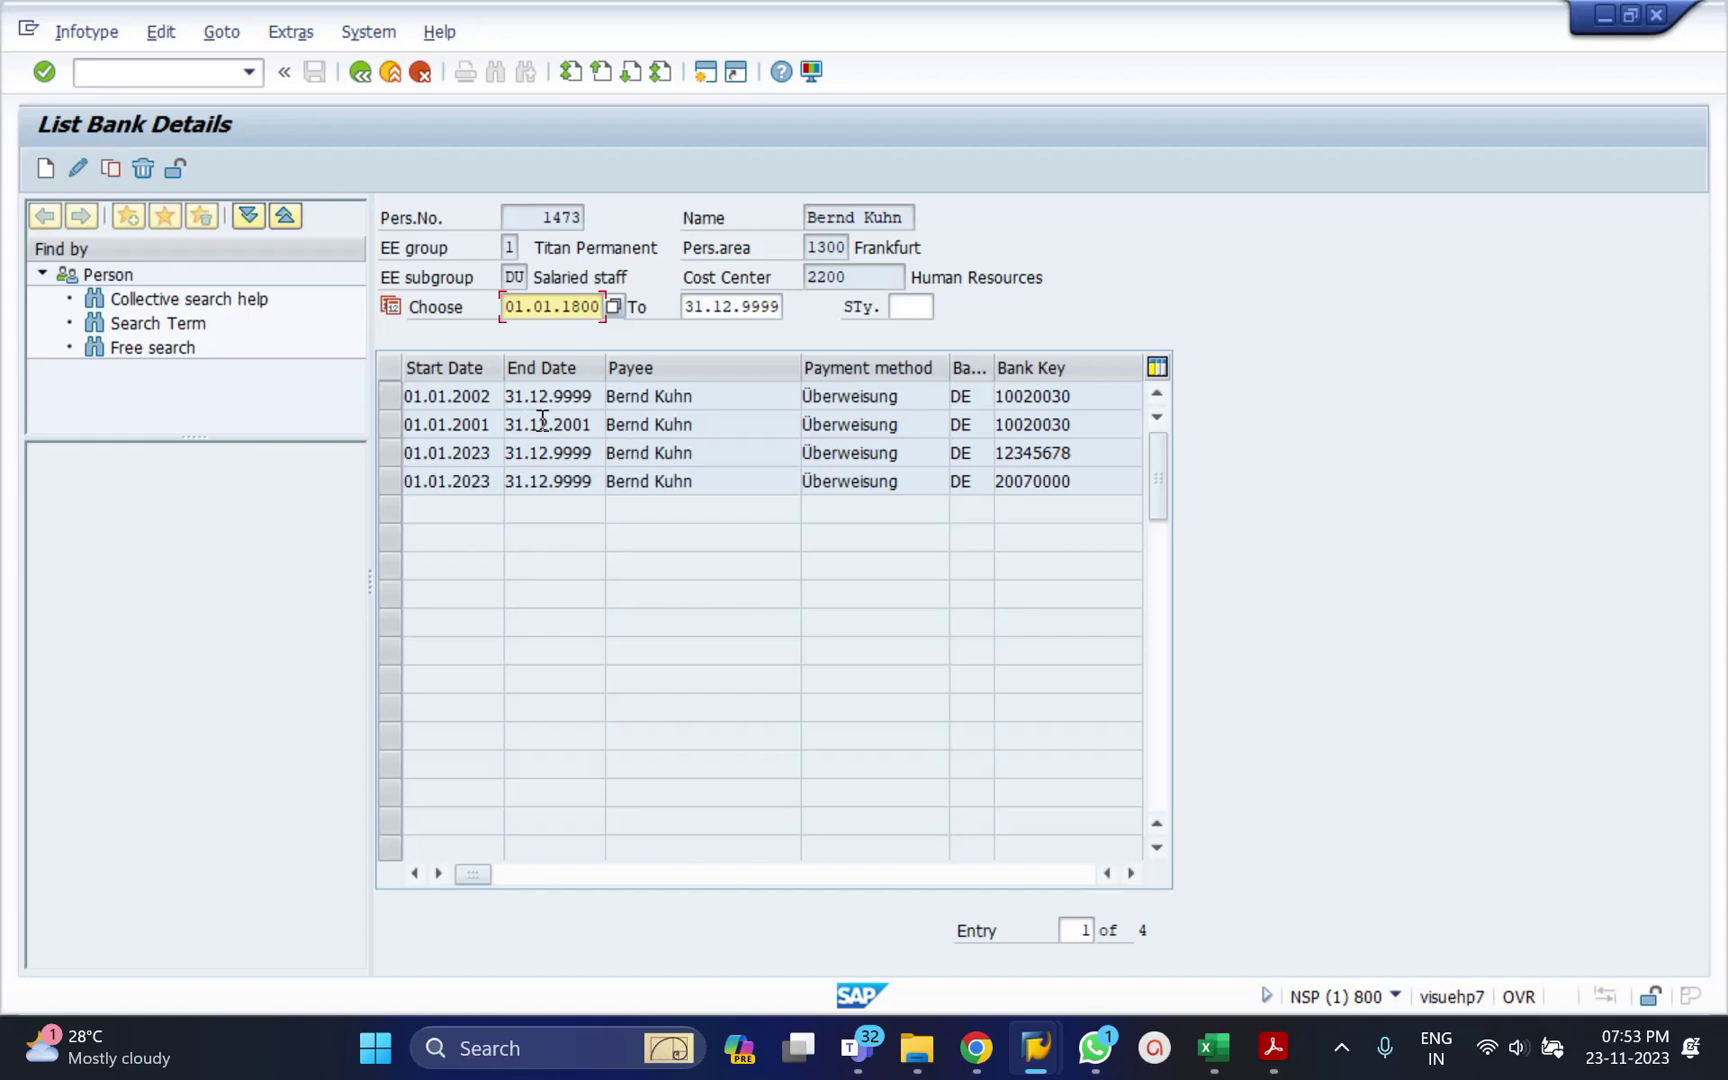
click(591, 424)
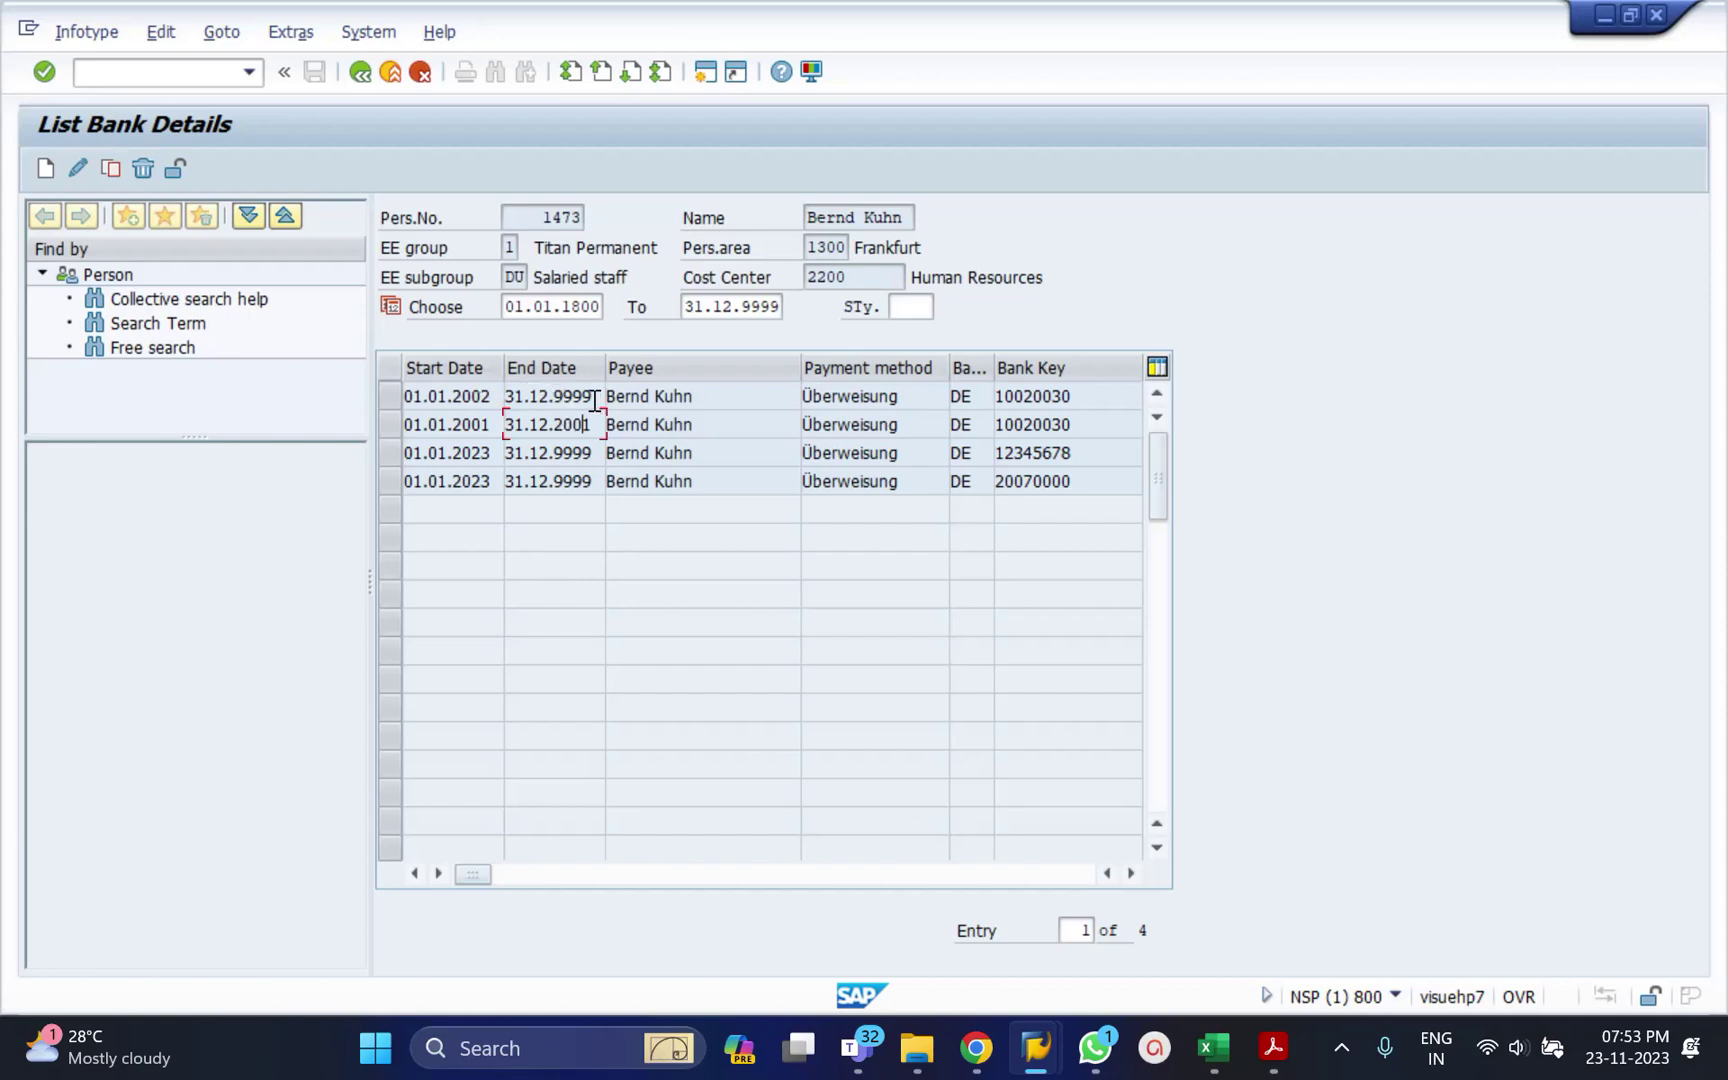
click(394, 396)
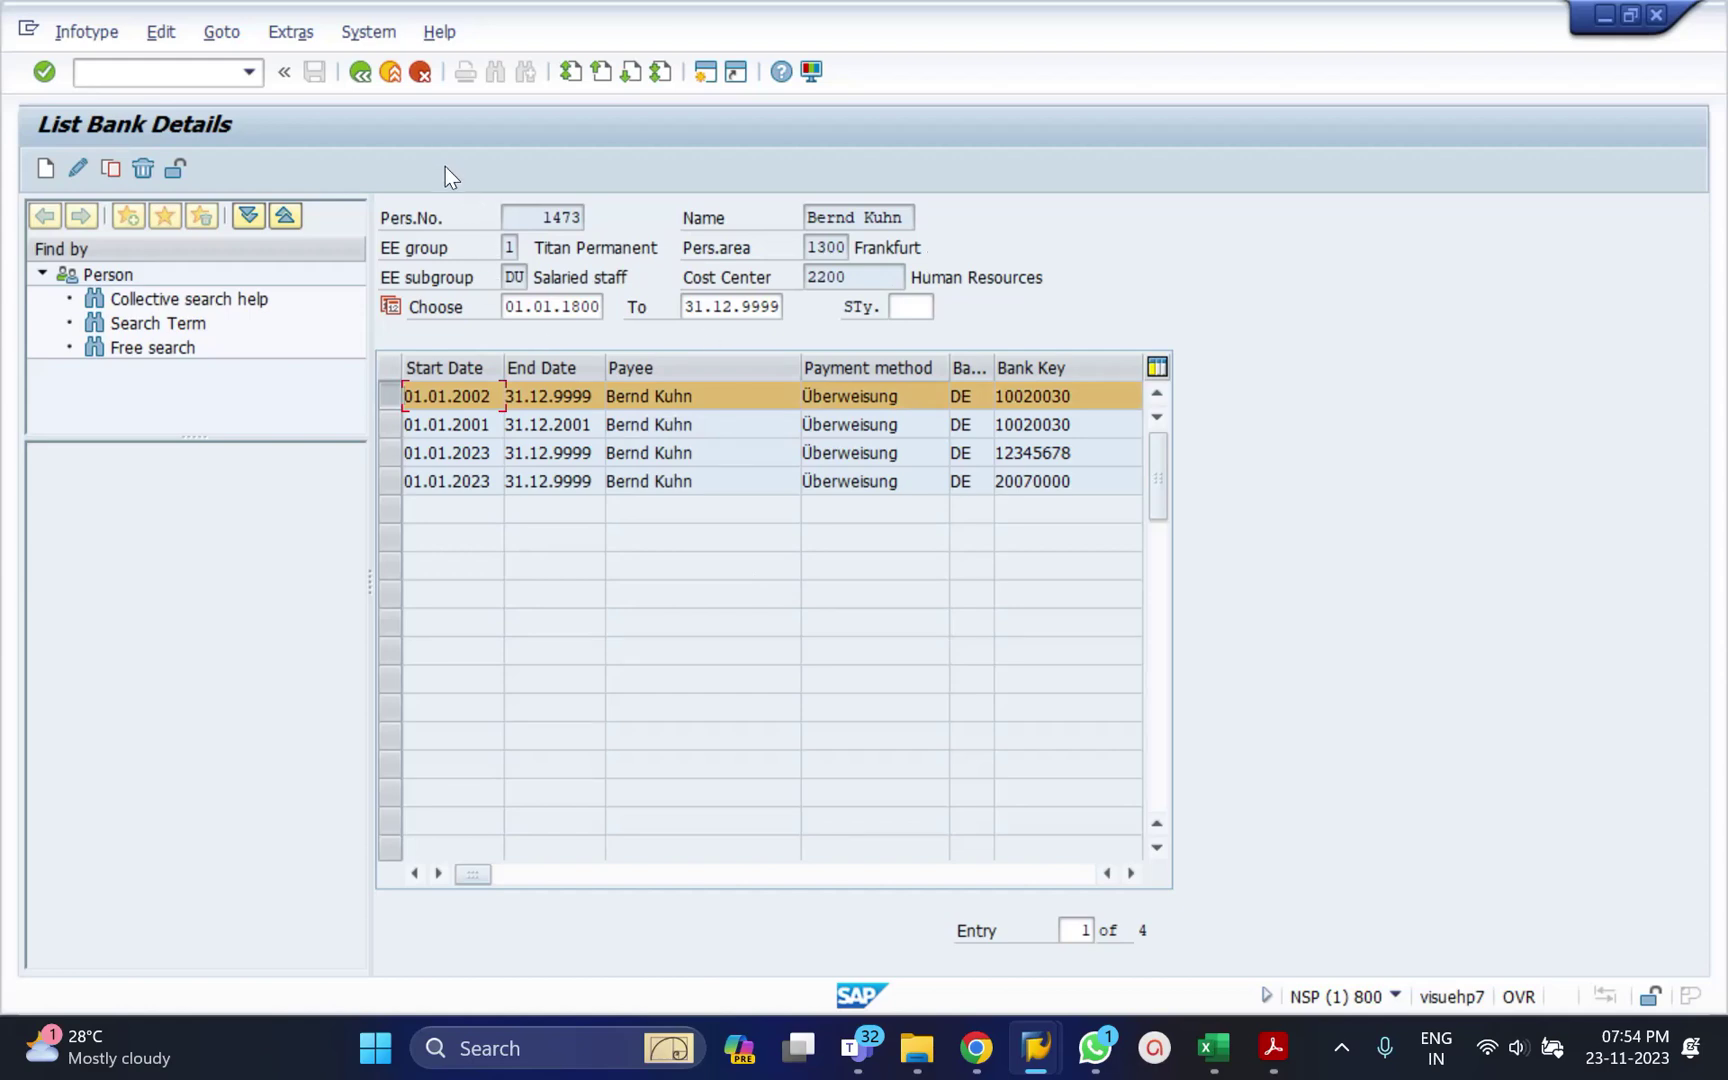
click(562, 870)
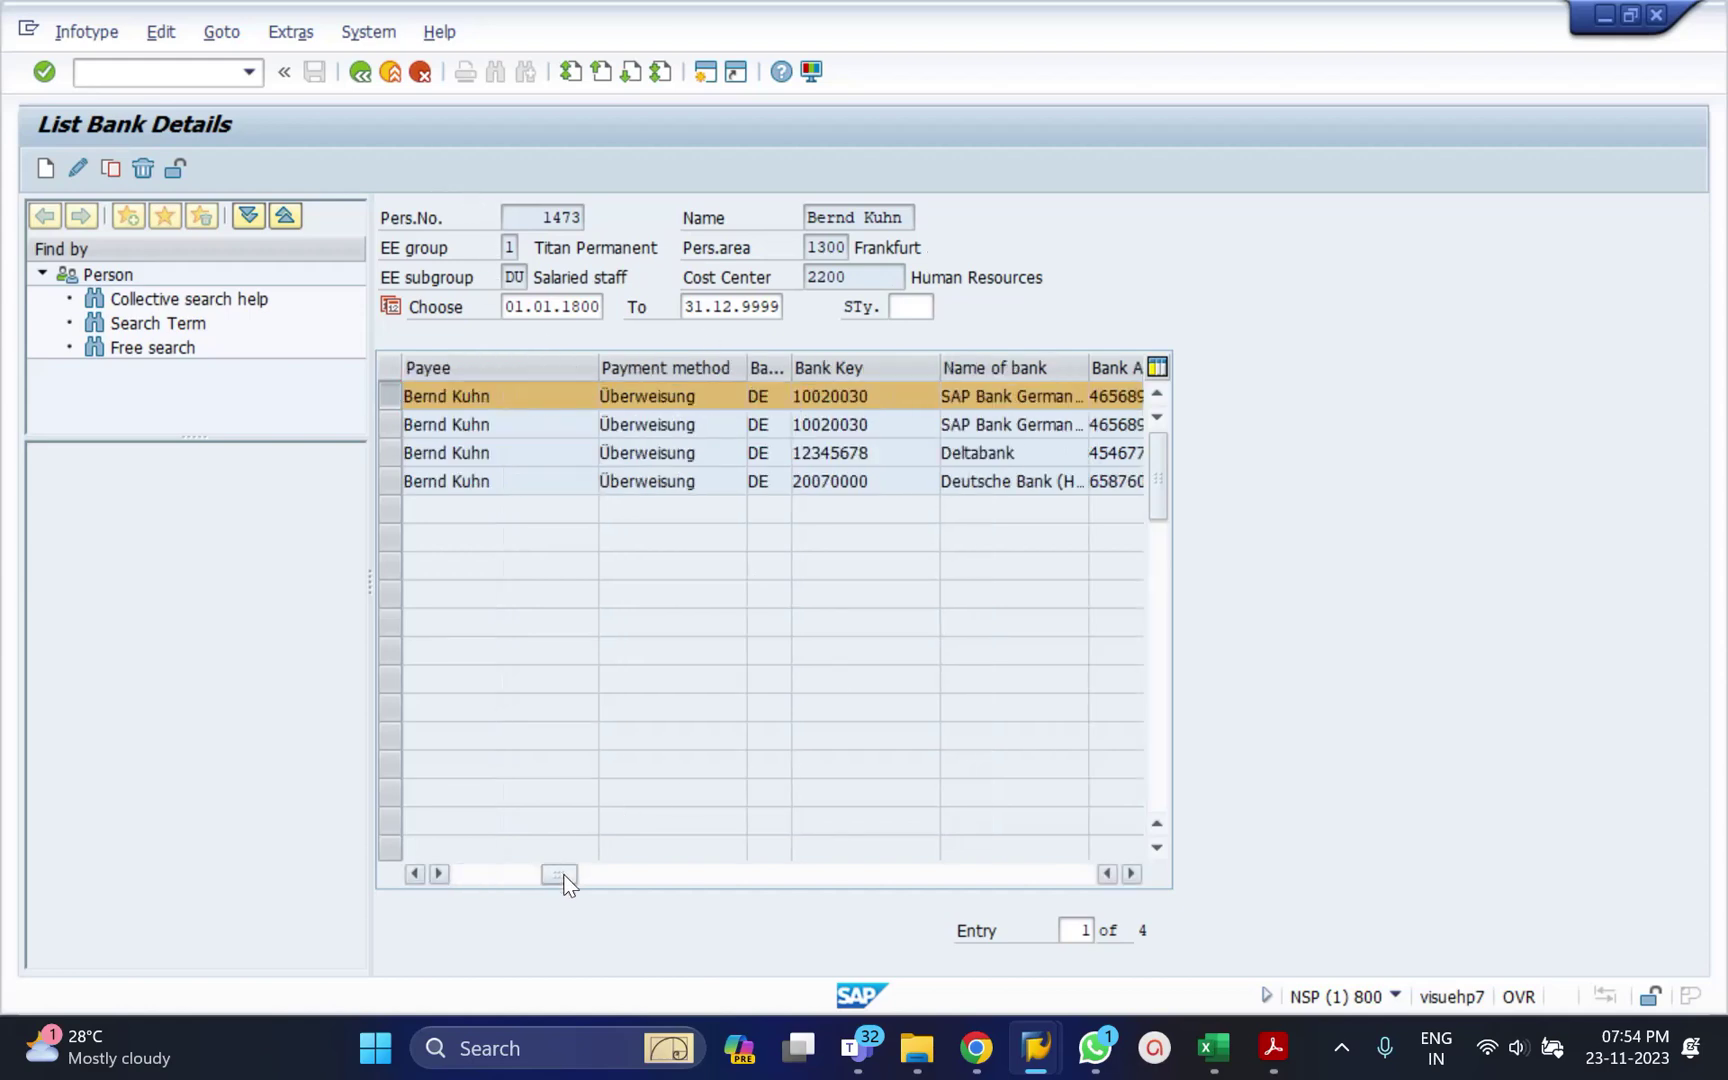
click(662, 876)
drag(667, 886, 514, 873)
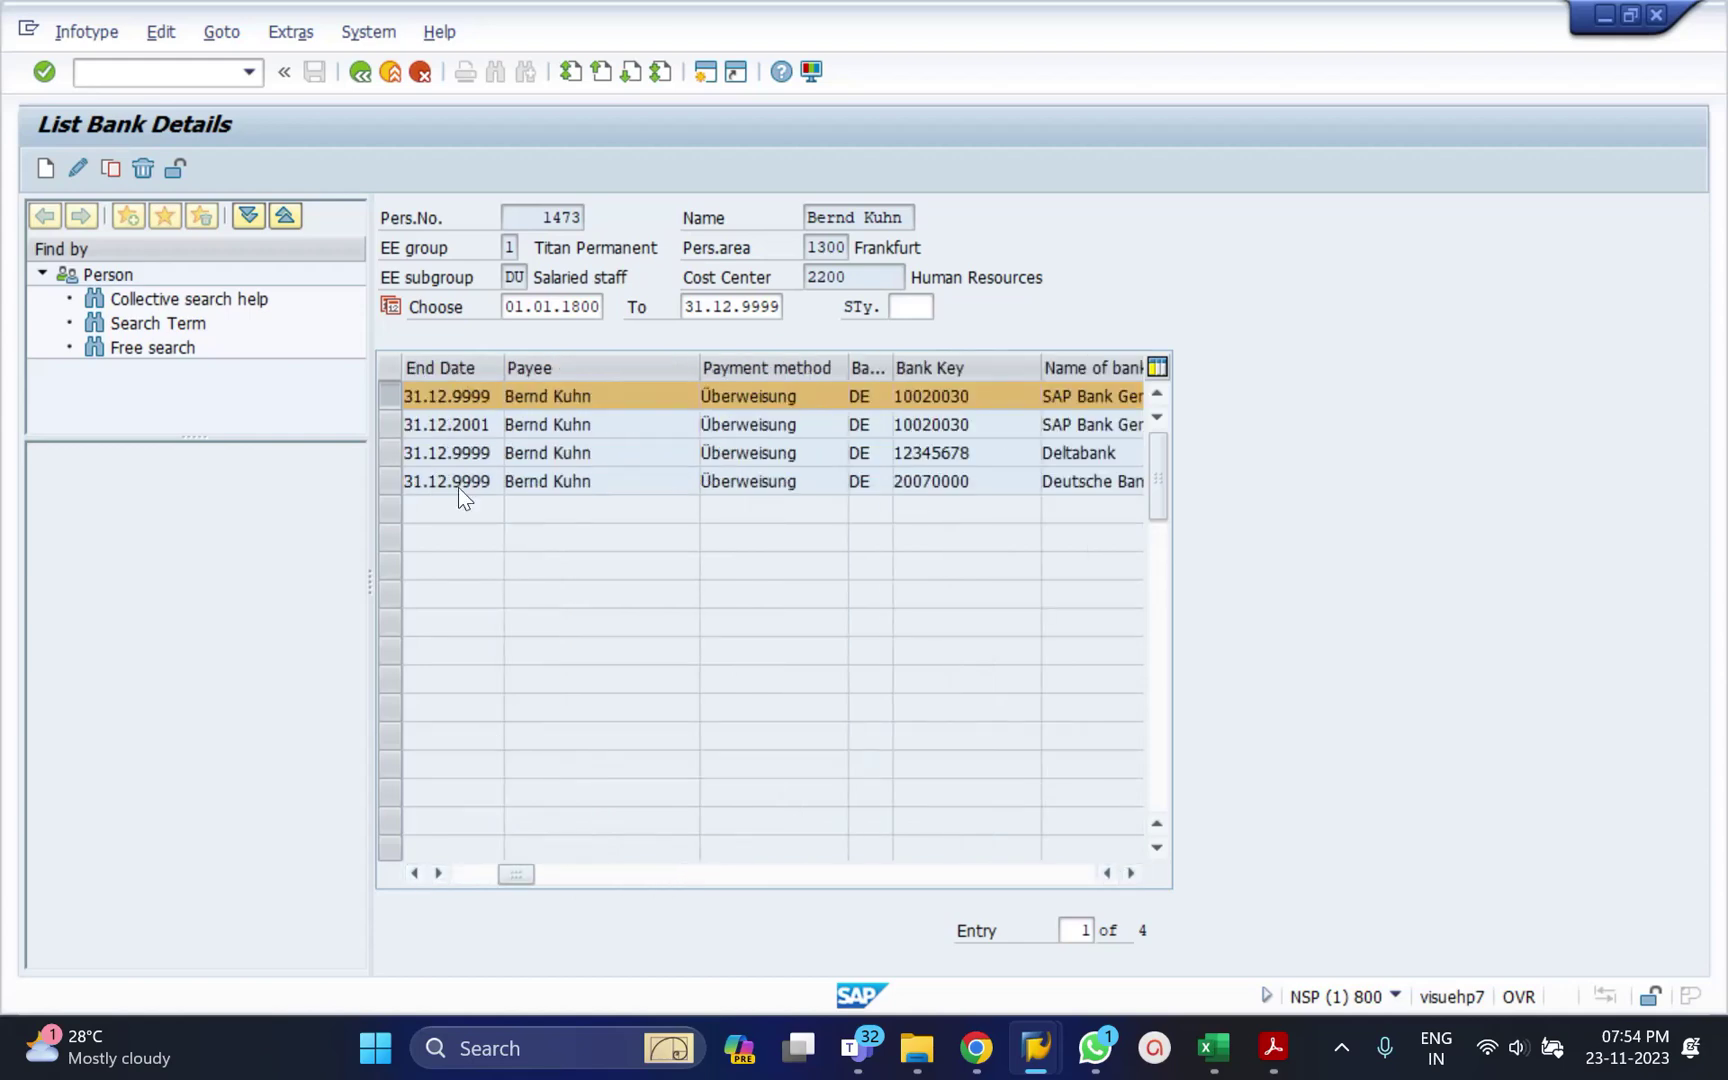
click(400, 400)
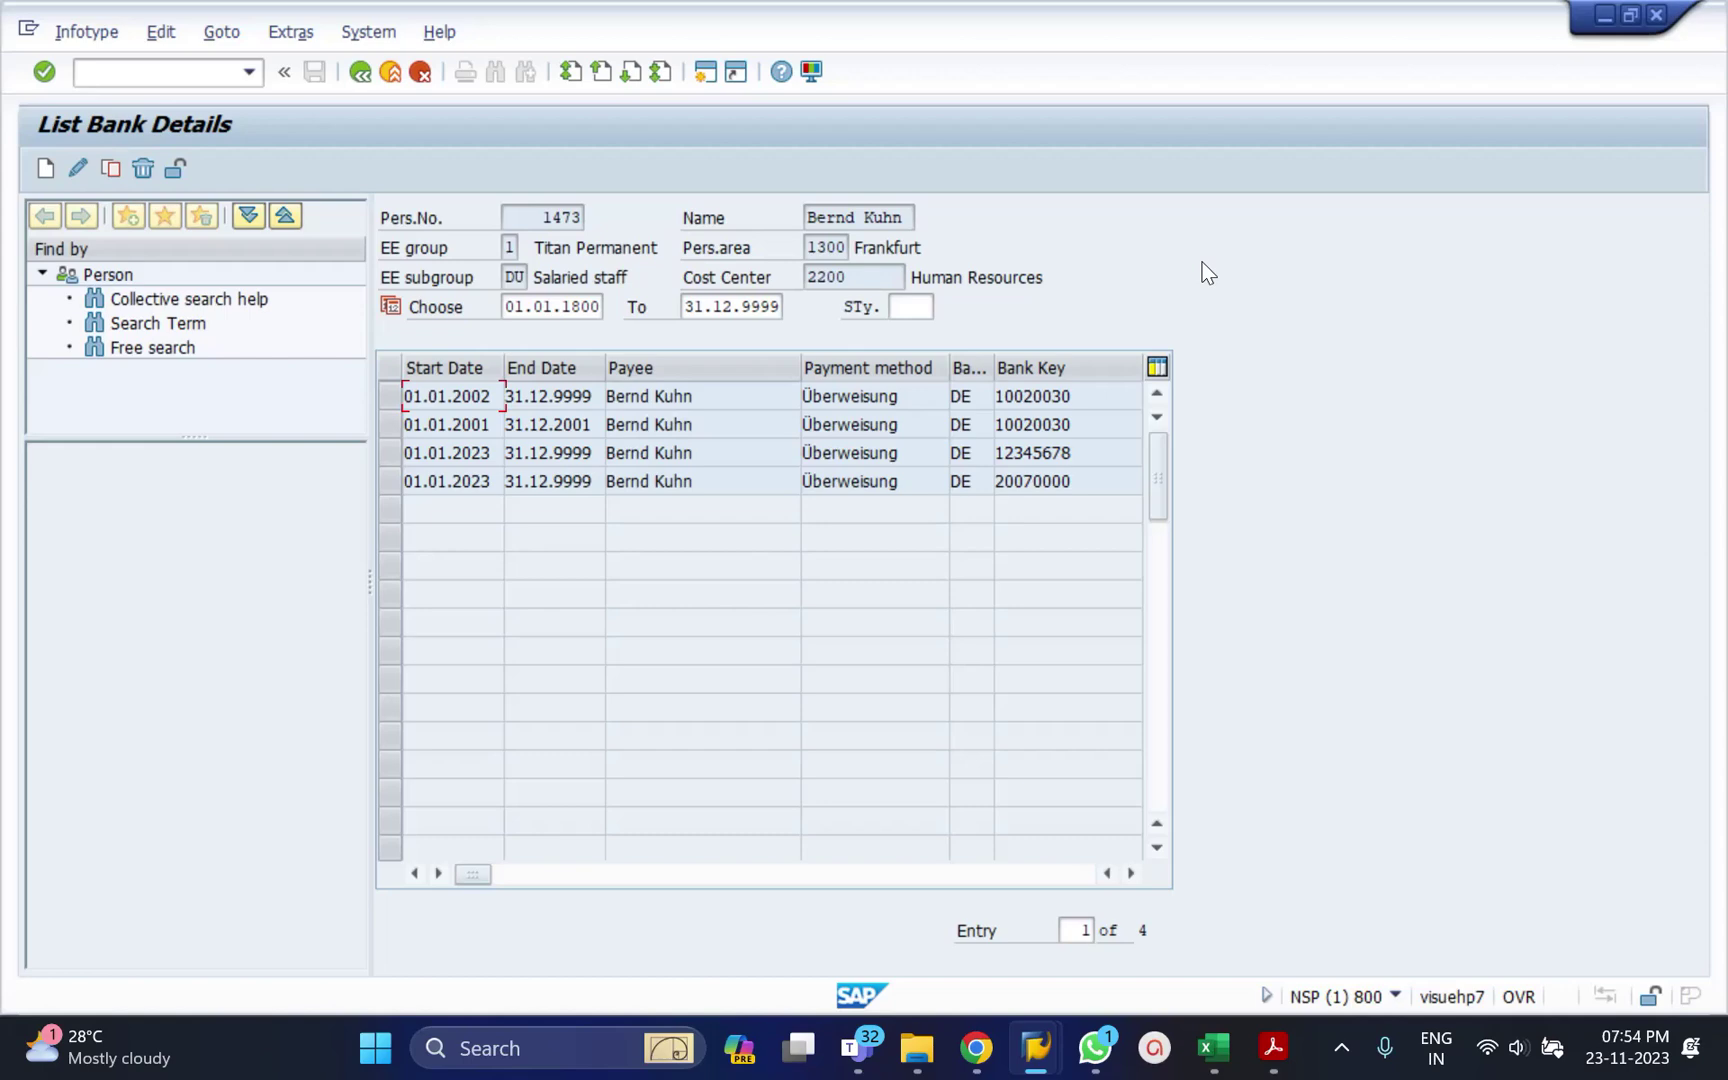
click(390, 460)
click(389, 485)
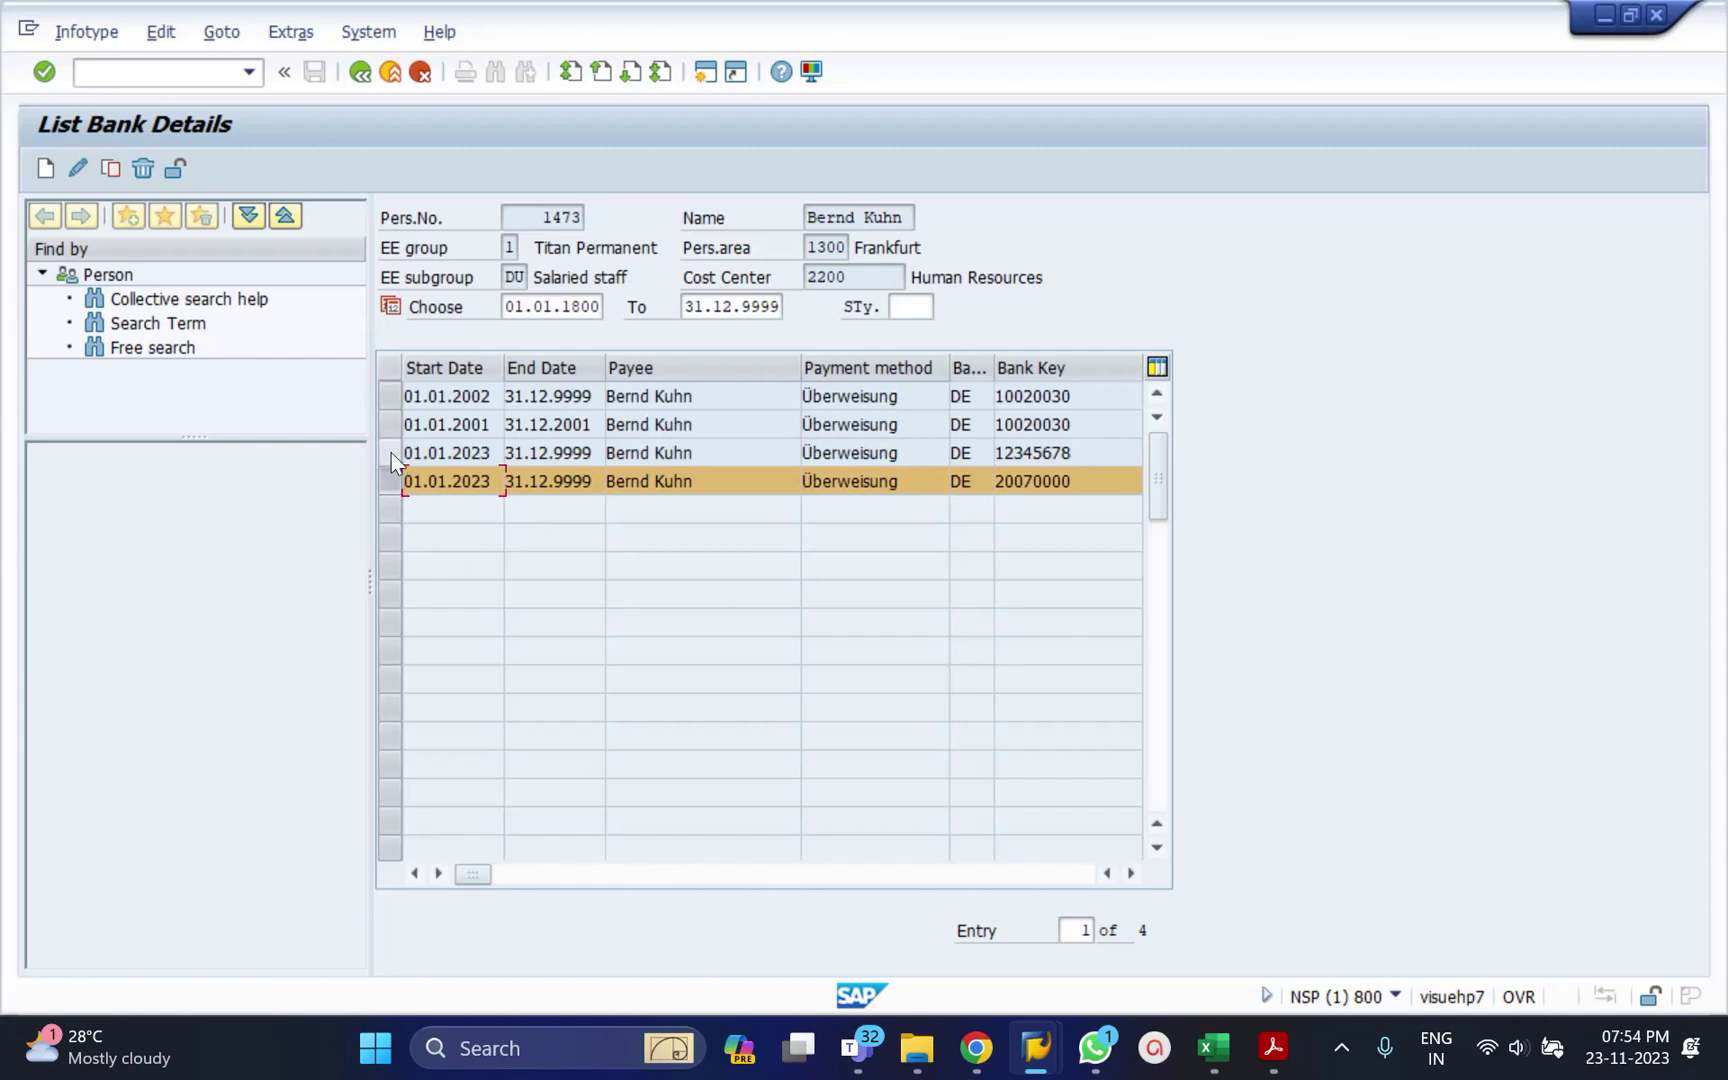
click(391, 452)
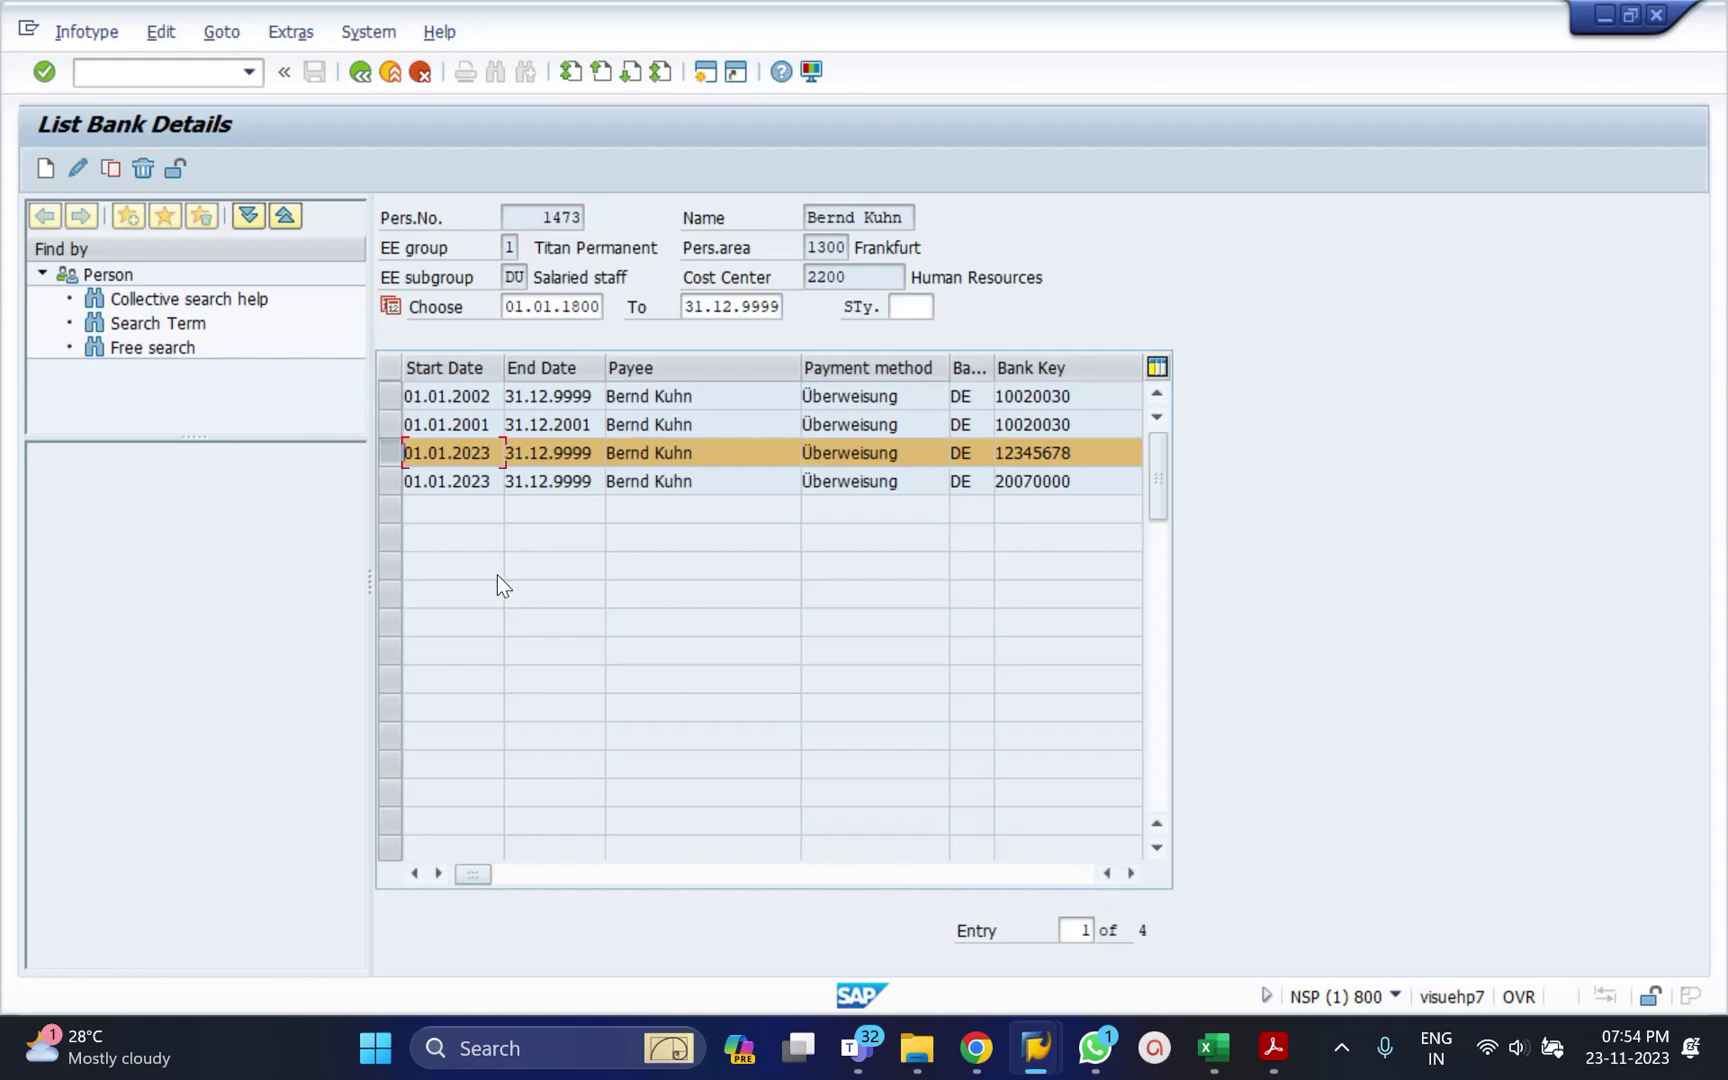
click(385, 454)
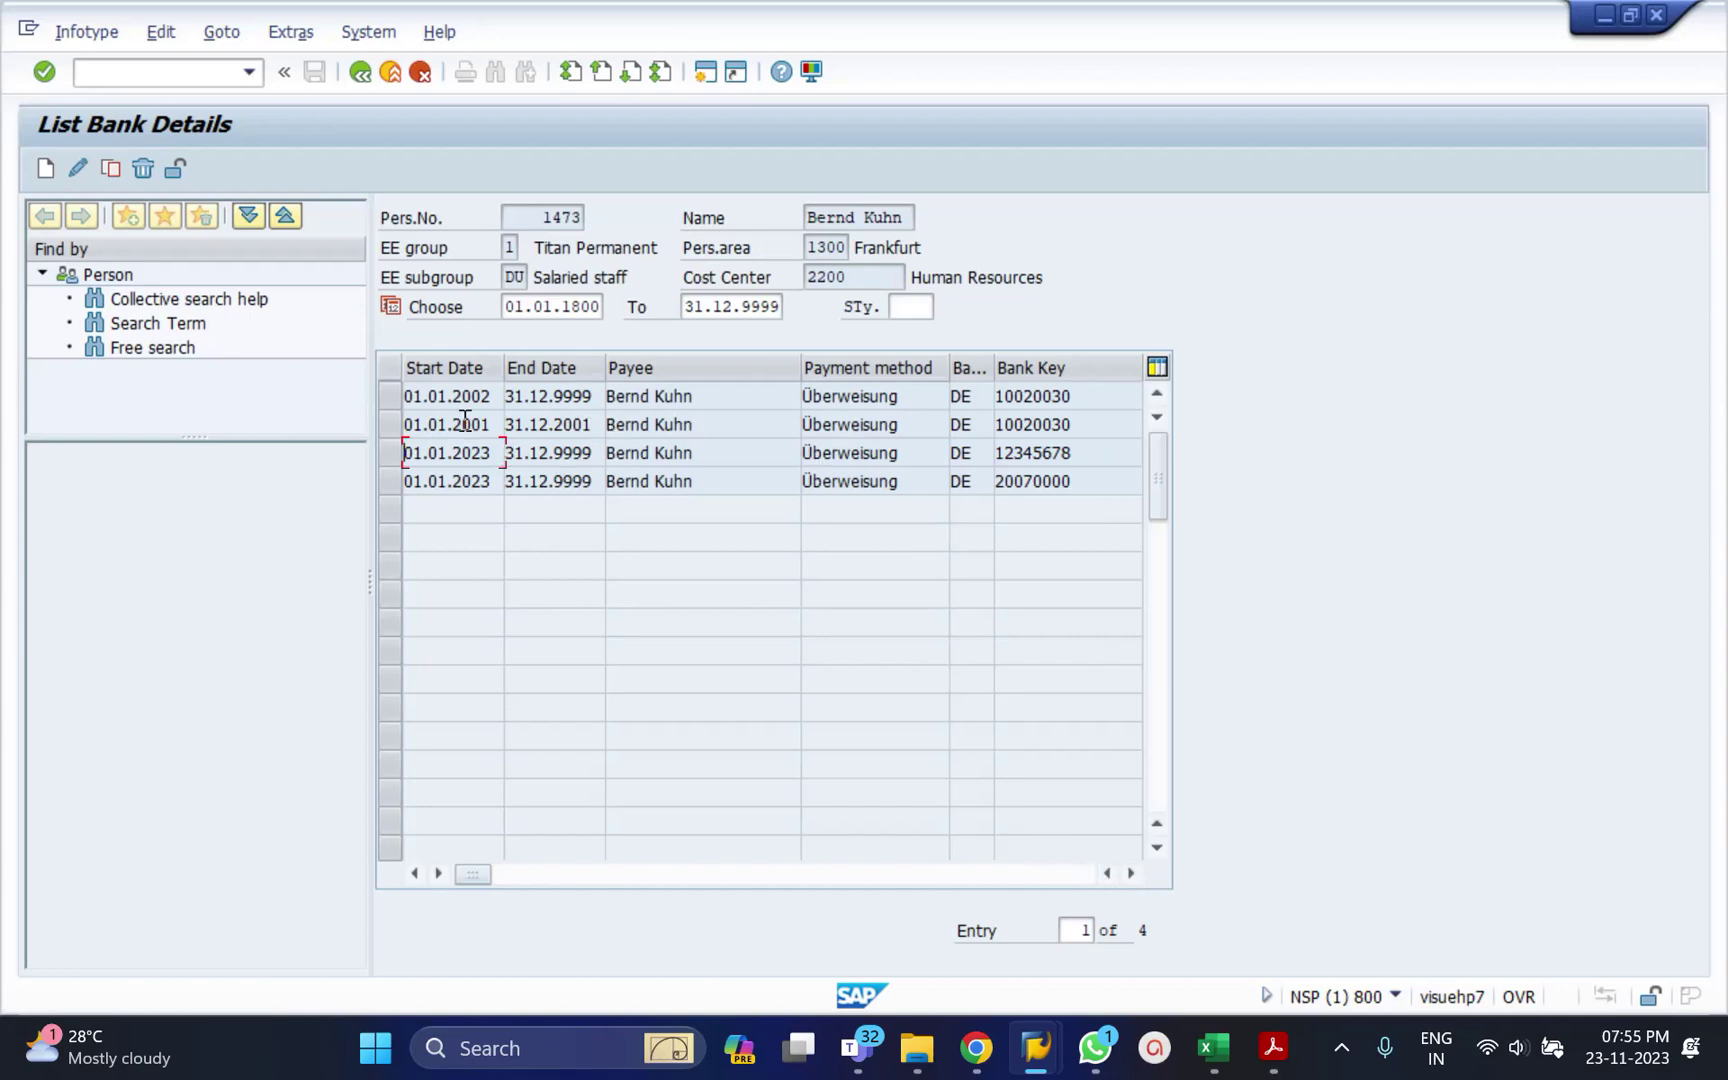
click(387, 395)
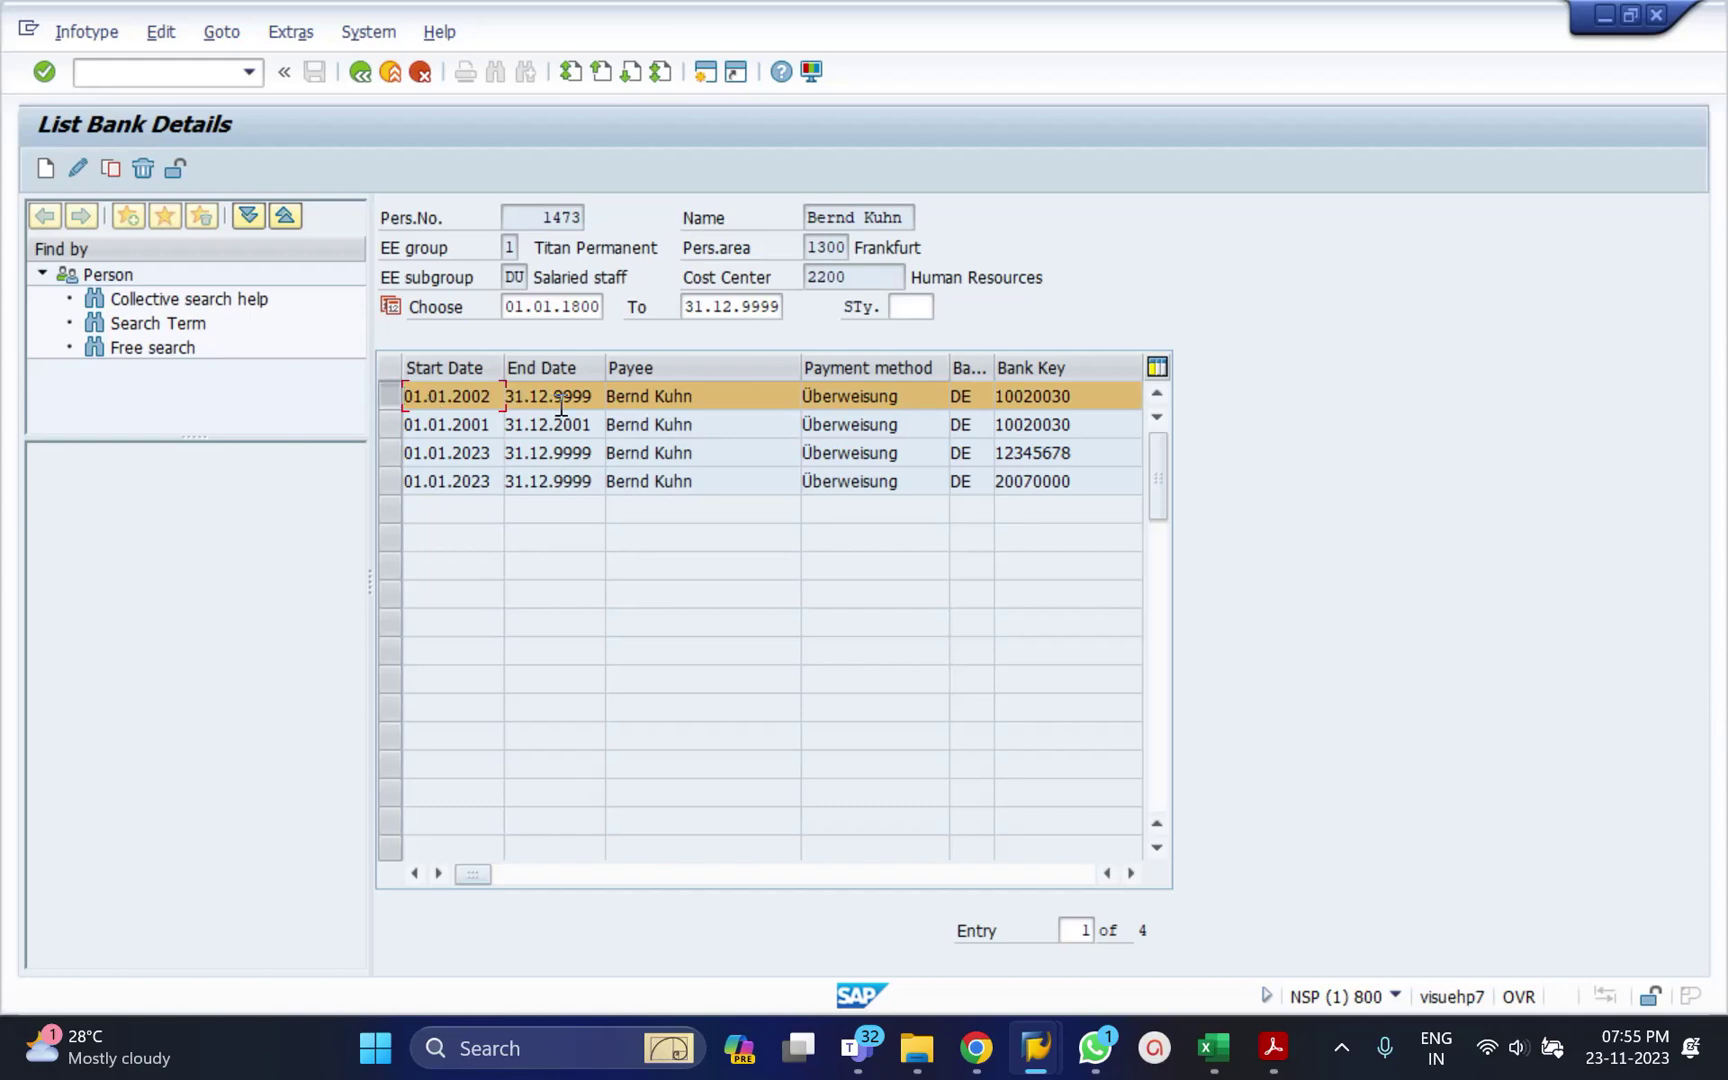
click(1130, 873)
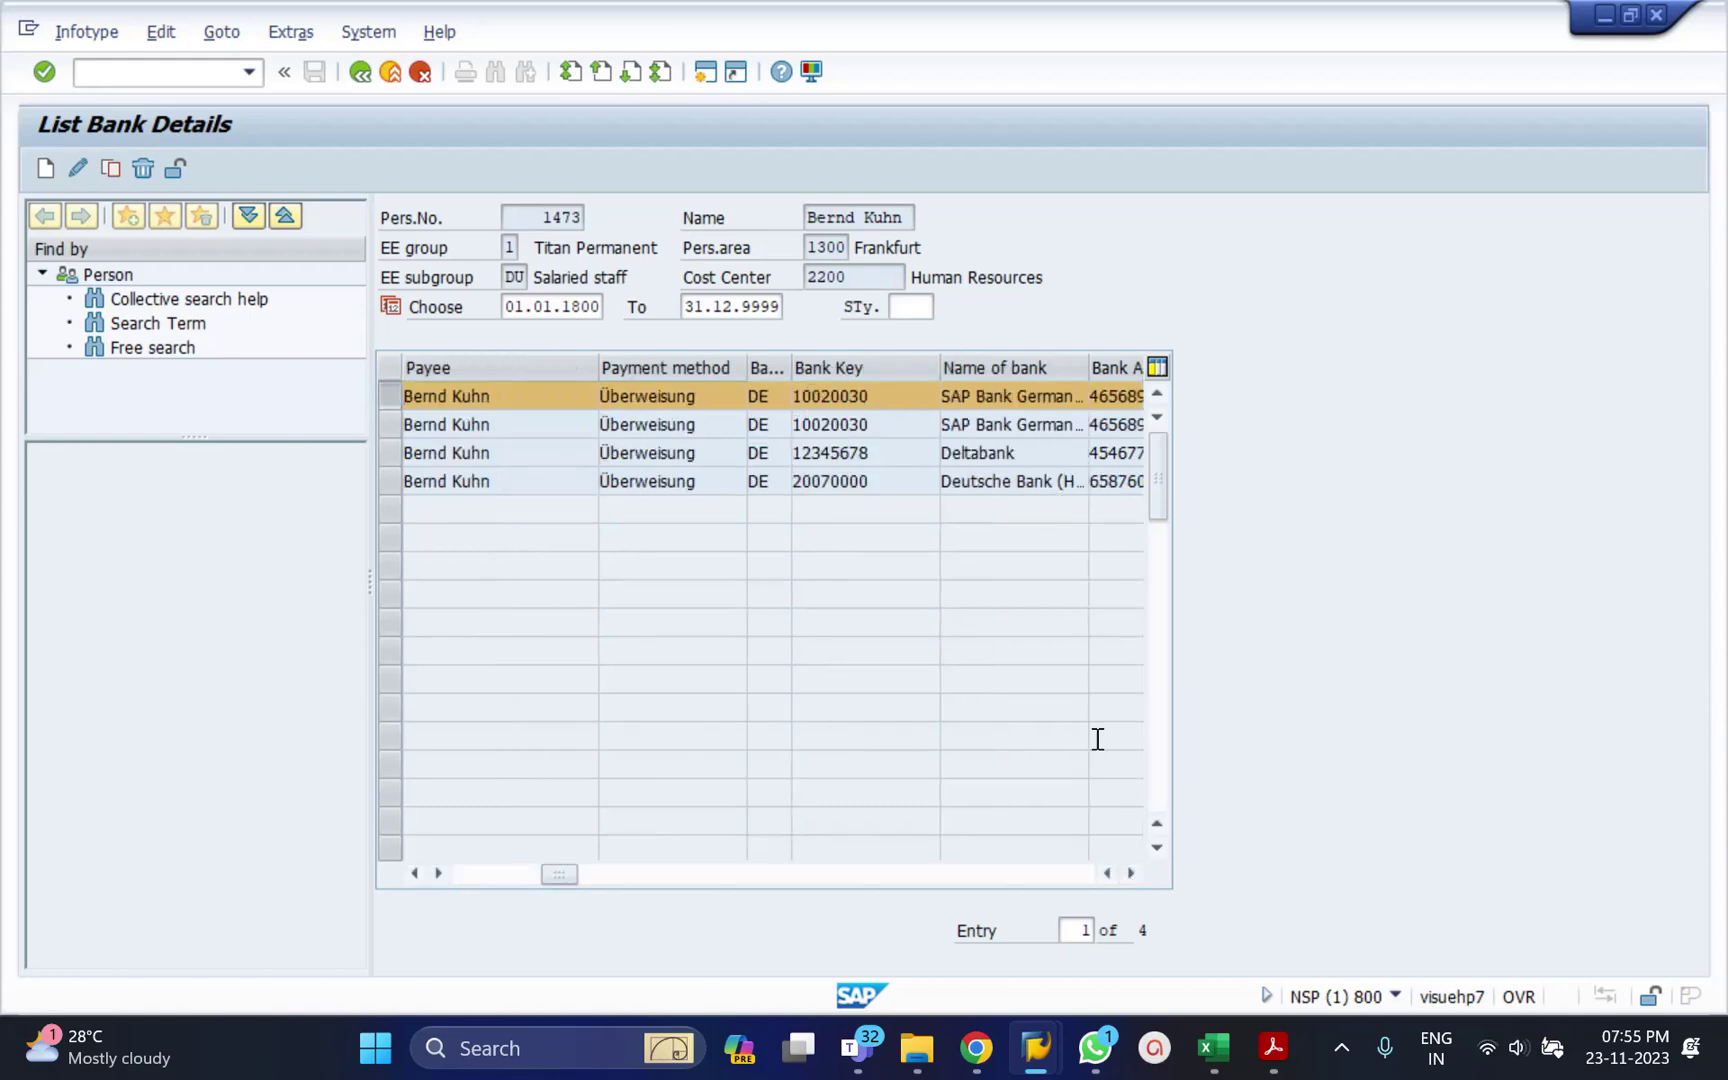
click(1129, 874)
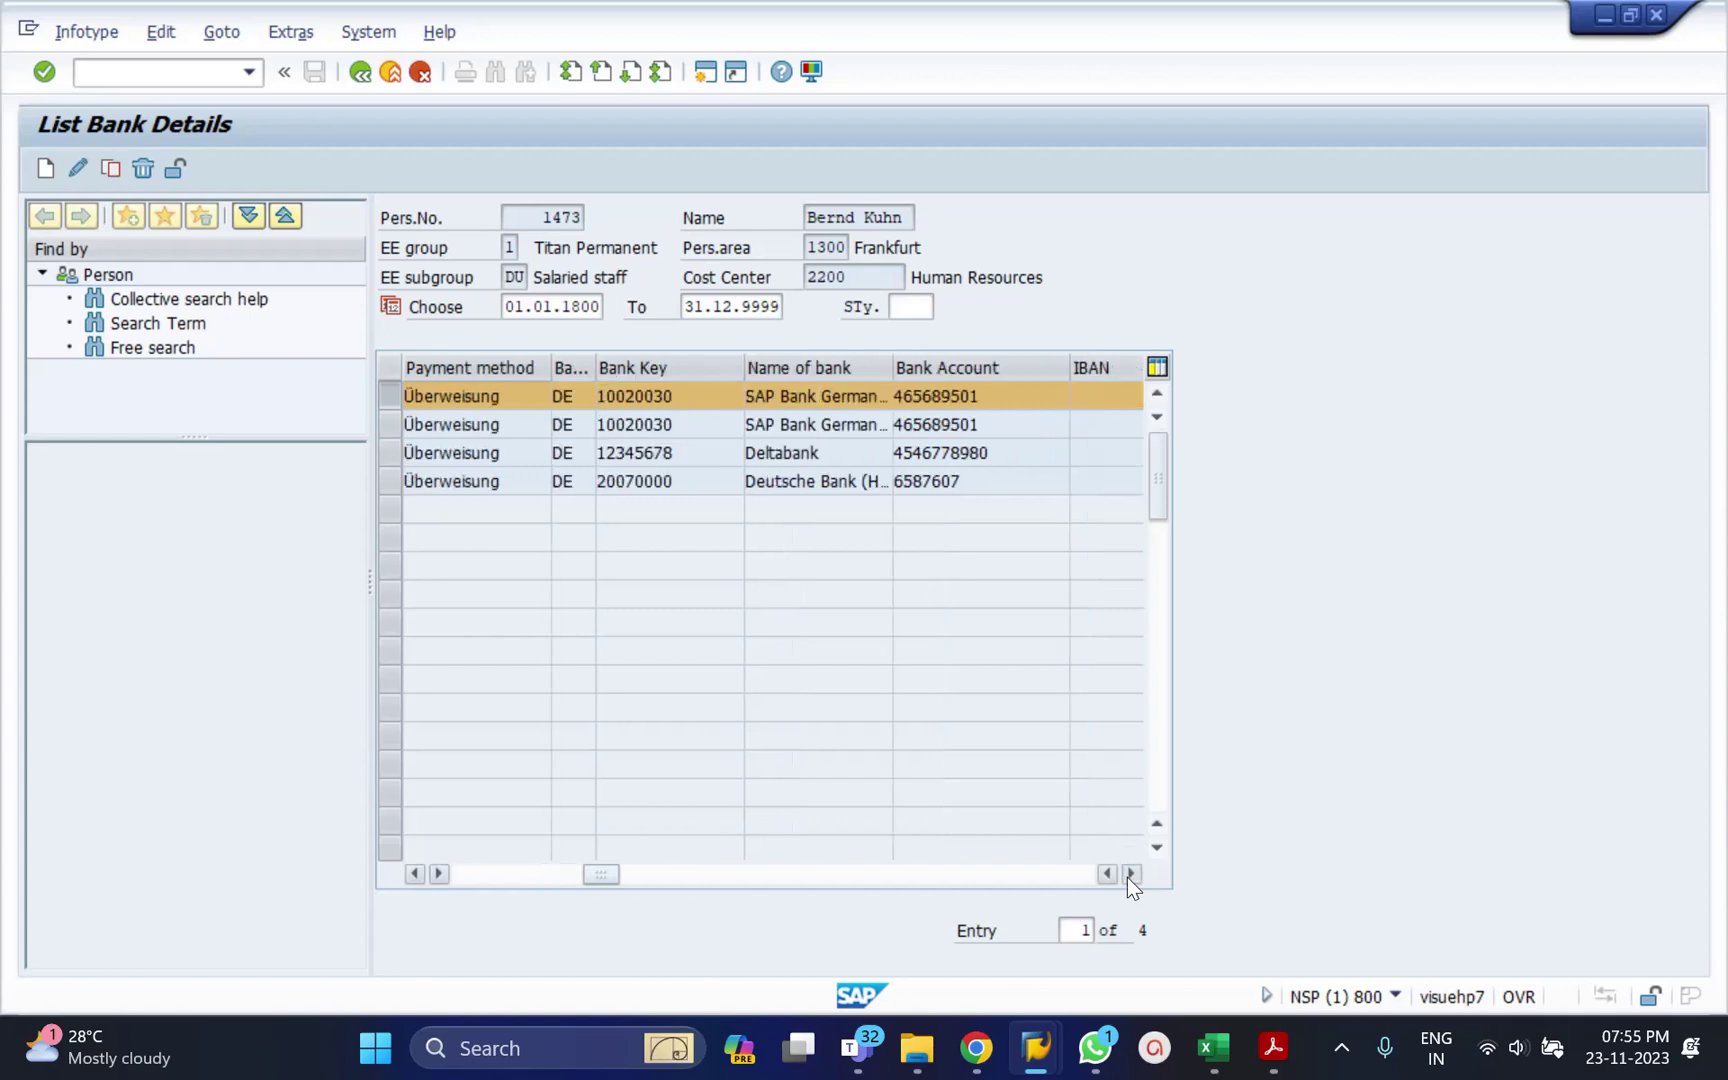
click(1130, 873)
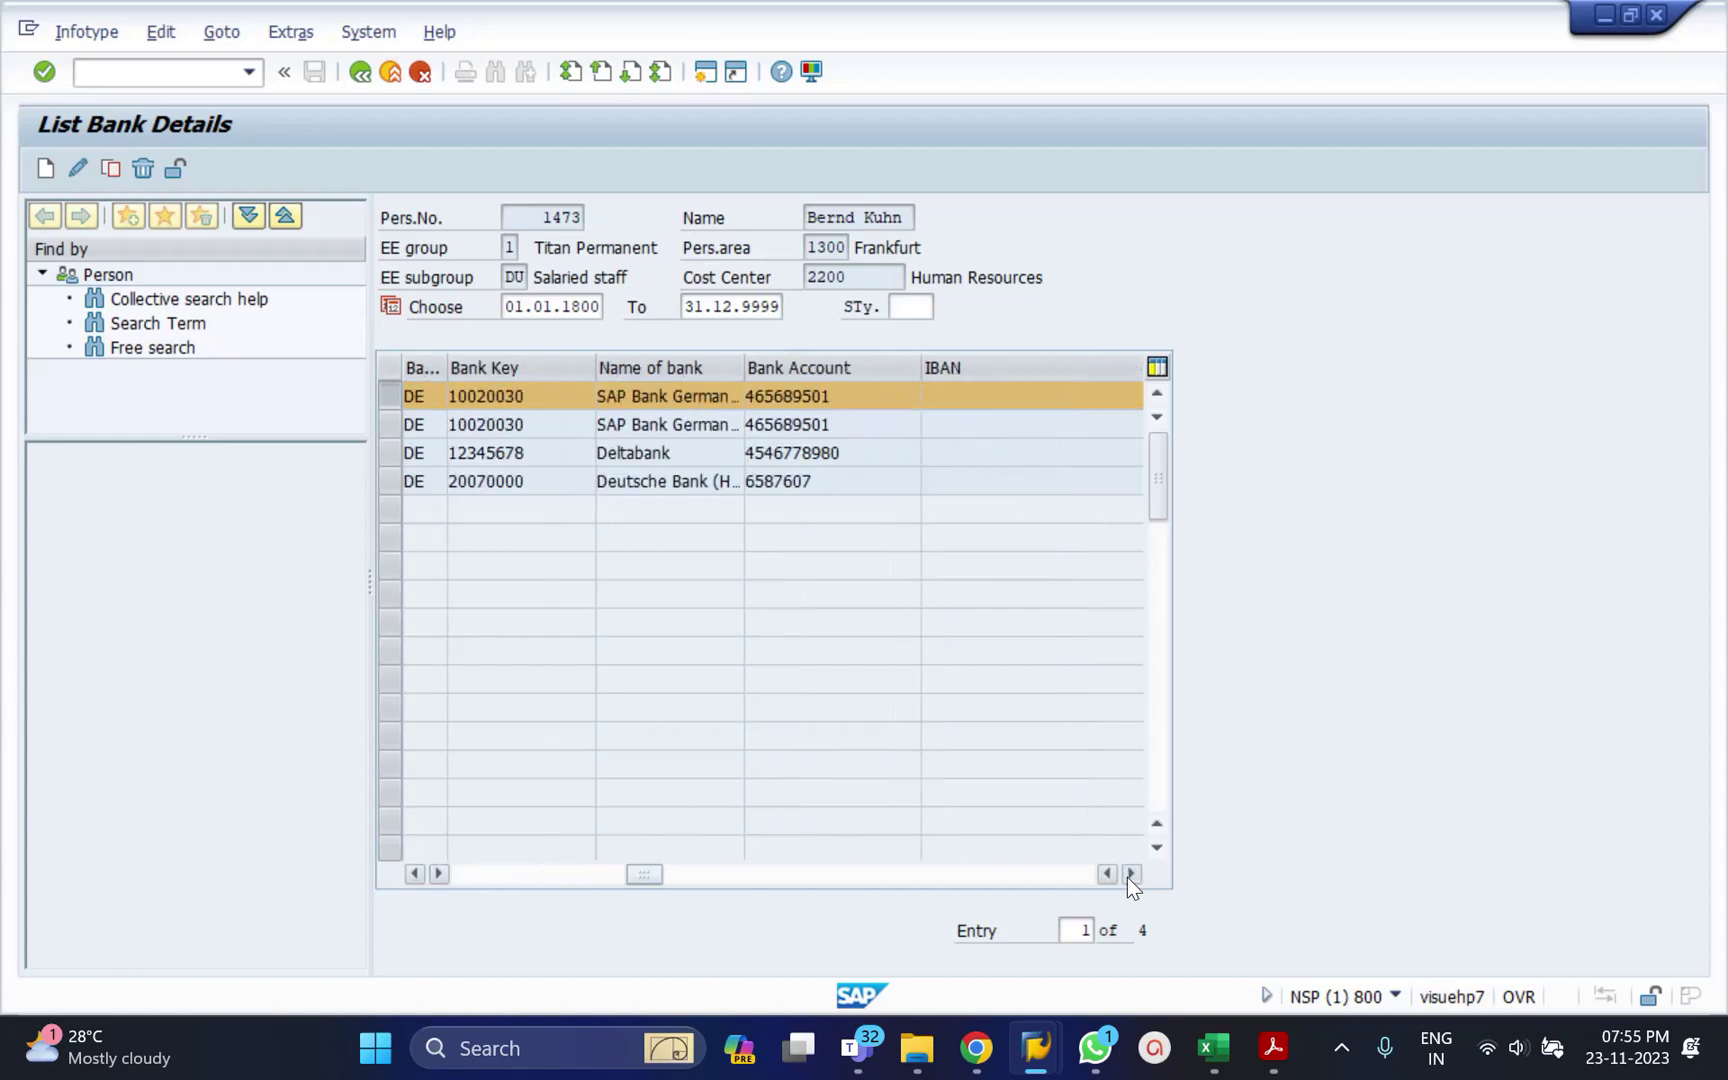
click(599, 871)
click(522, 869)
drag(522, 869, 477, 872)
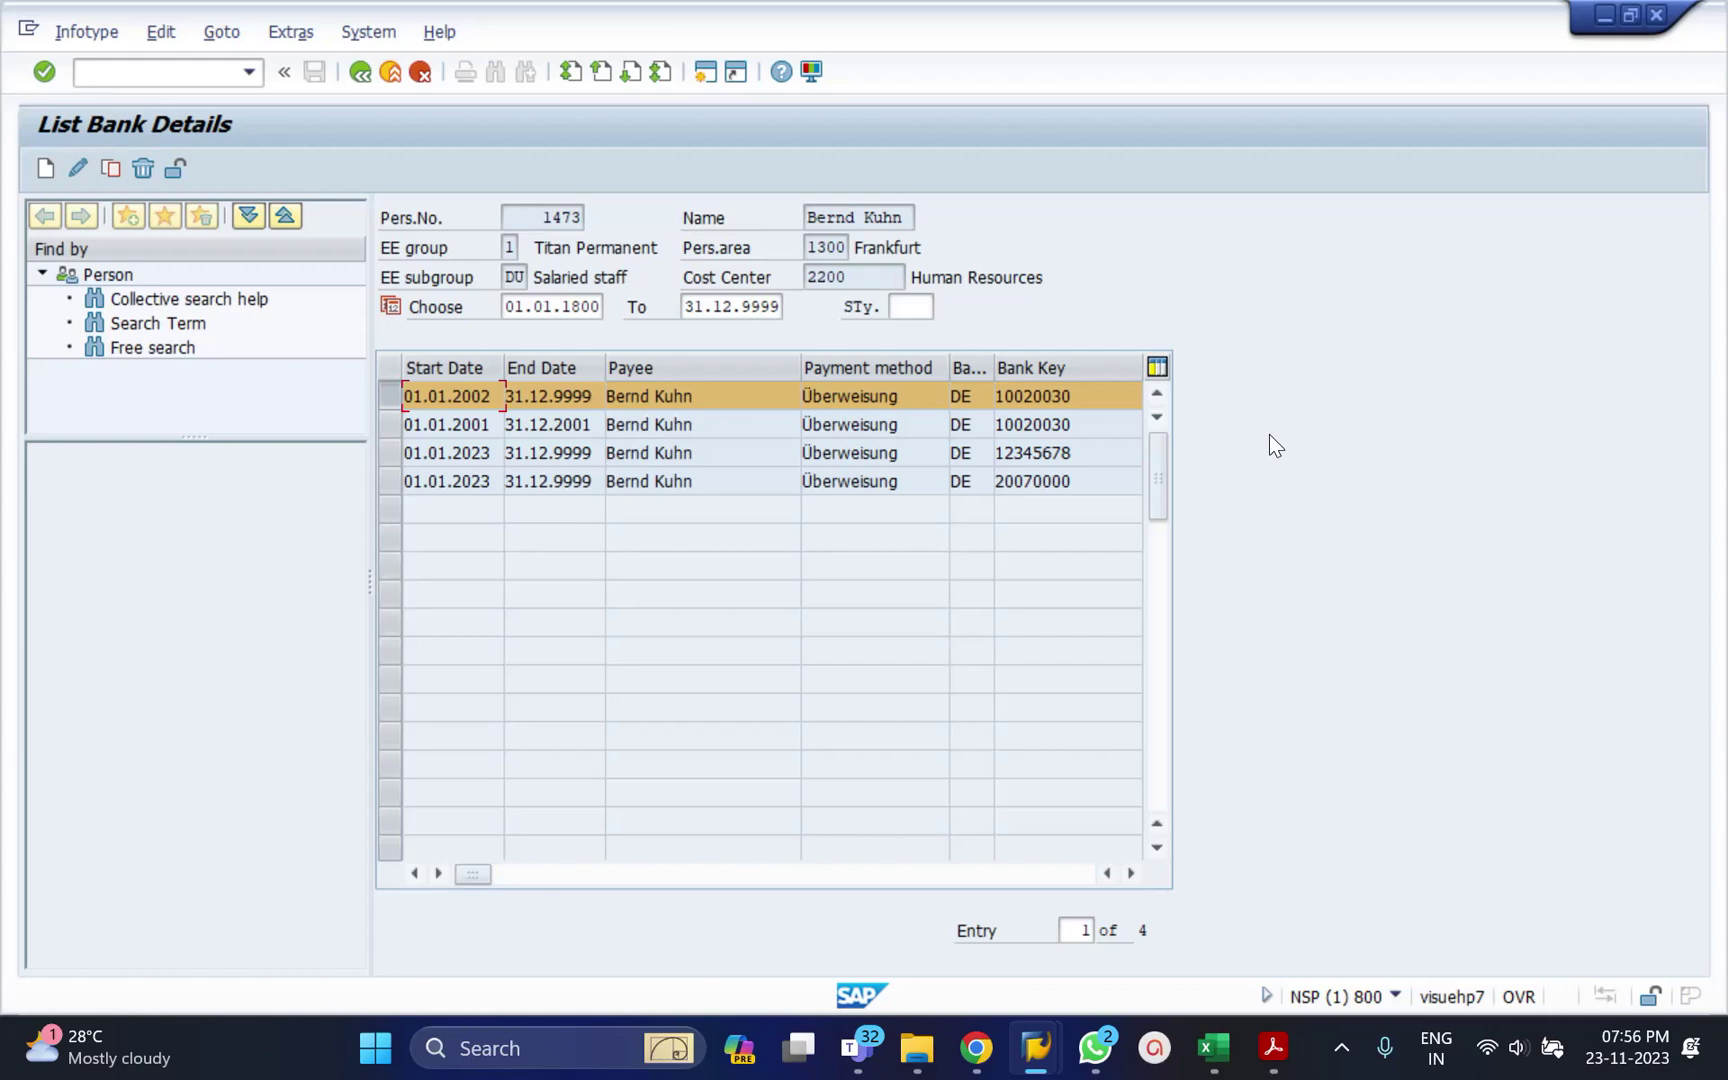
Return to PA30 and list the Bank Details overview for subtype 1, Other bank.
click(362, 80)
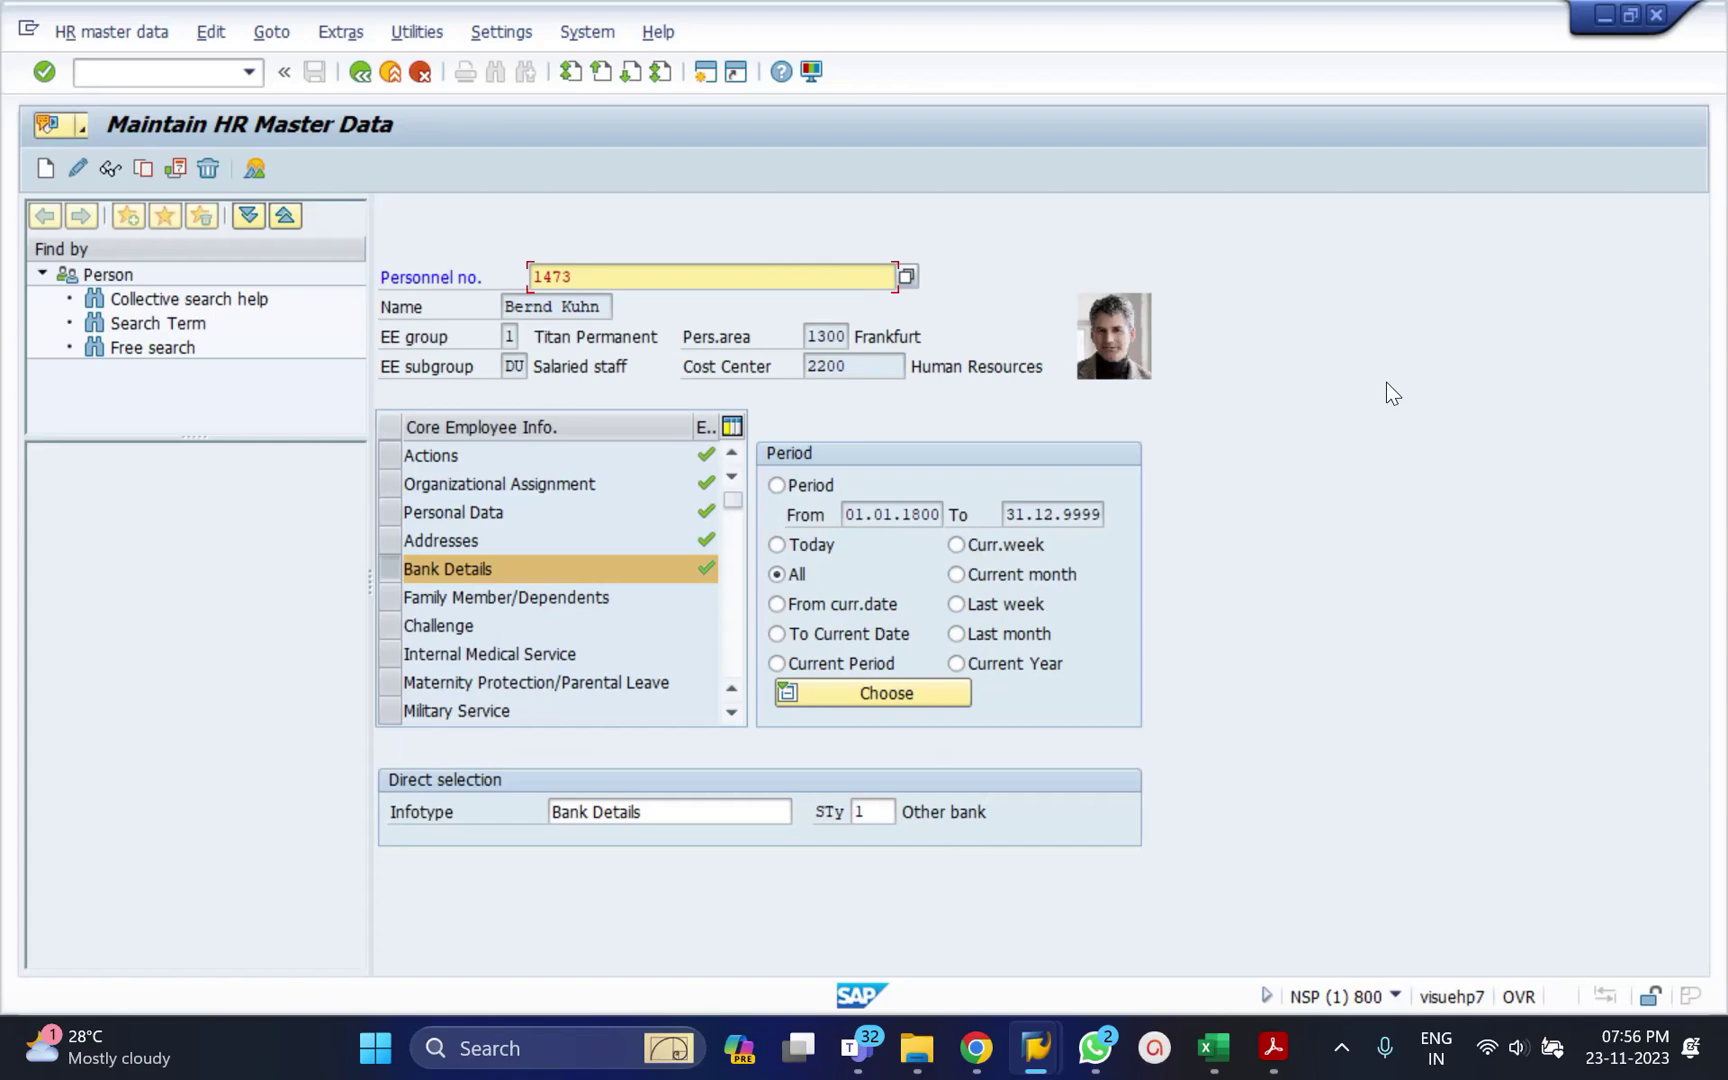
click(655, 811)
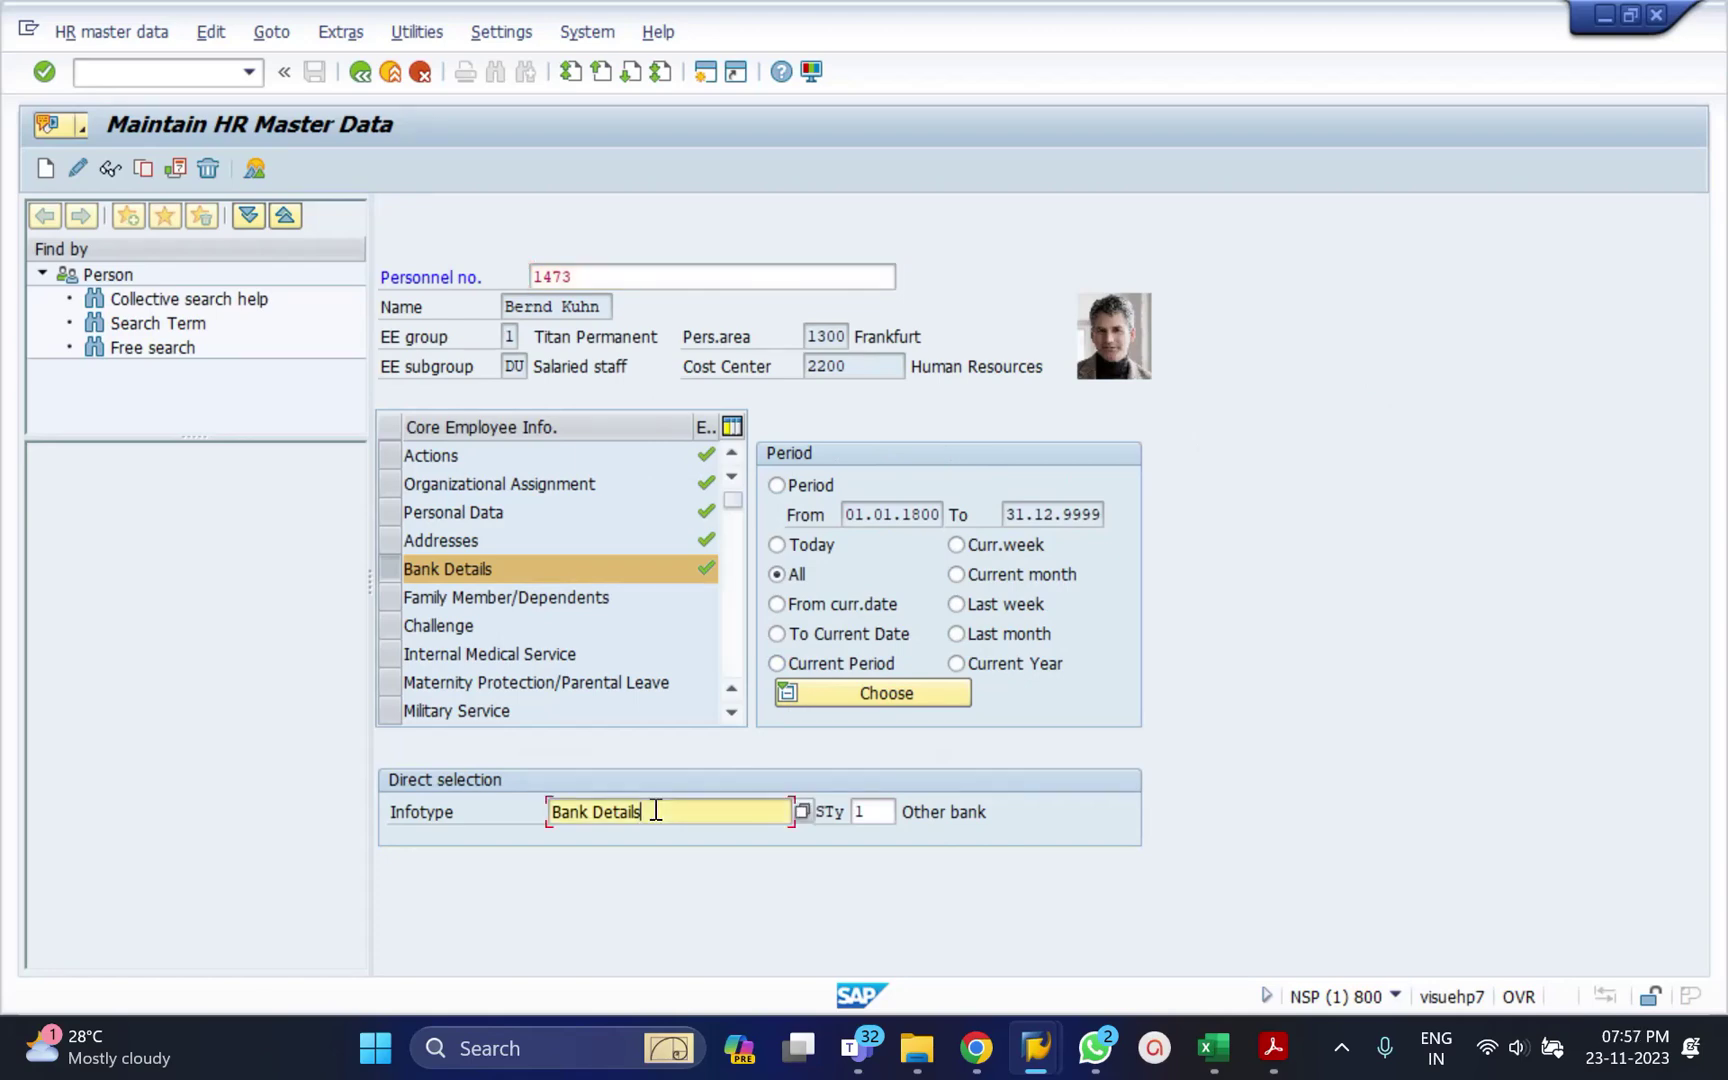
click(253, 170)
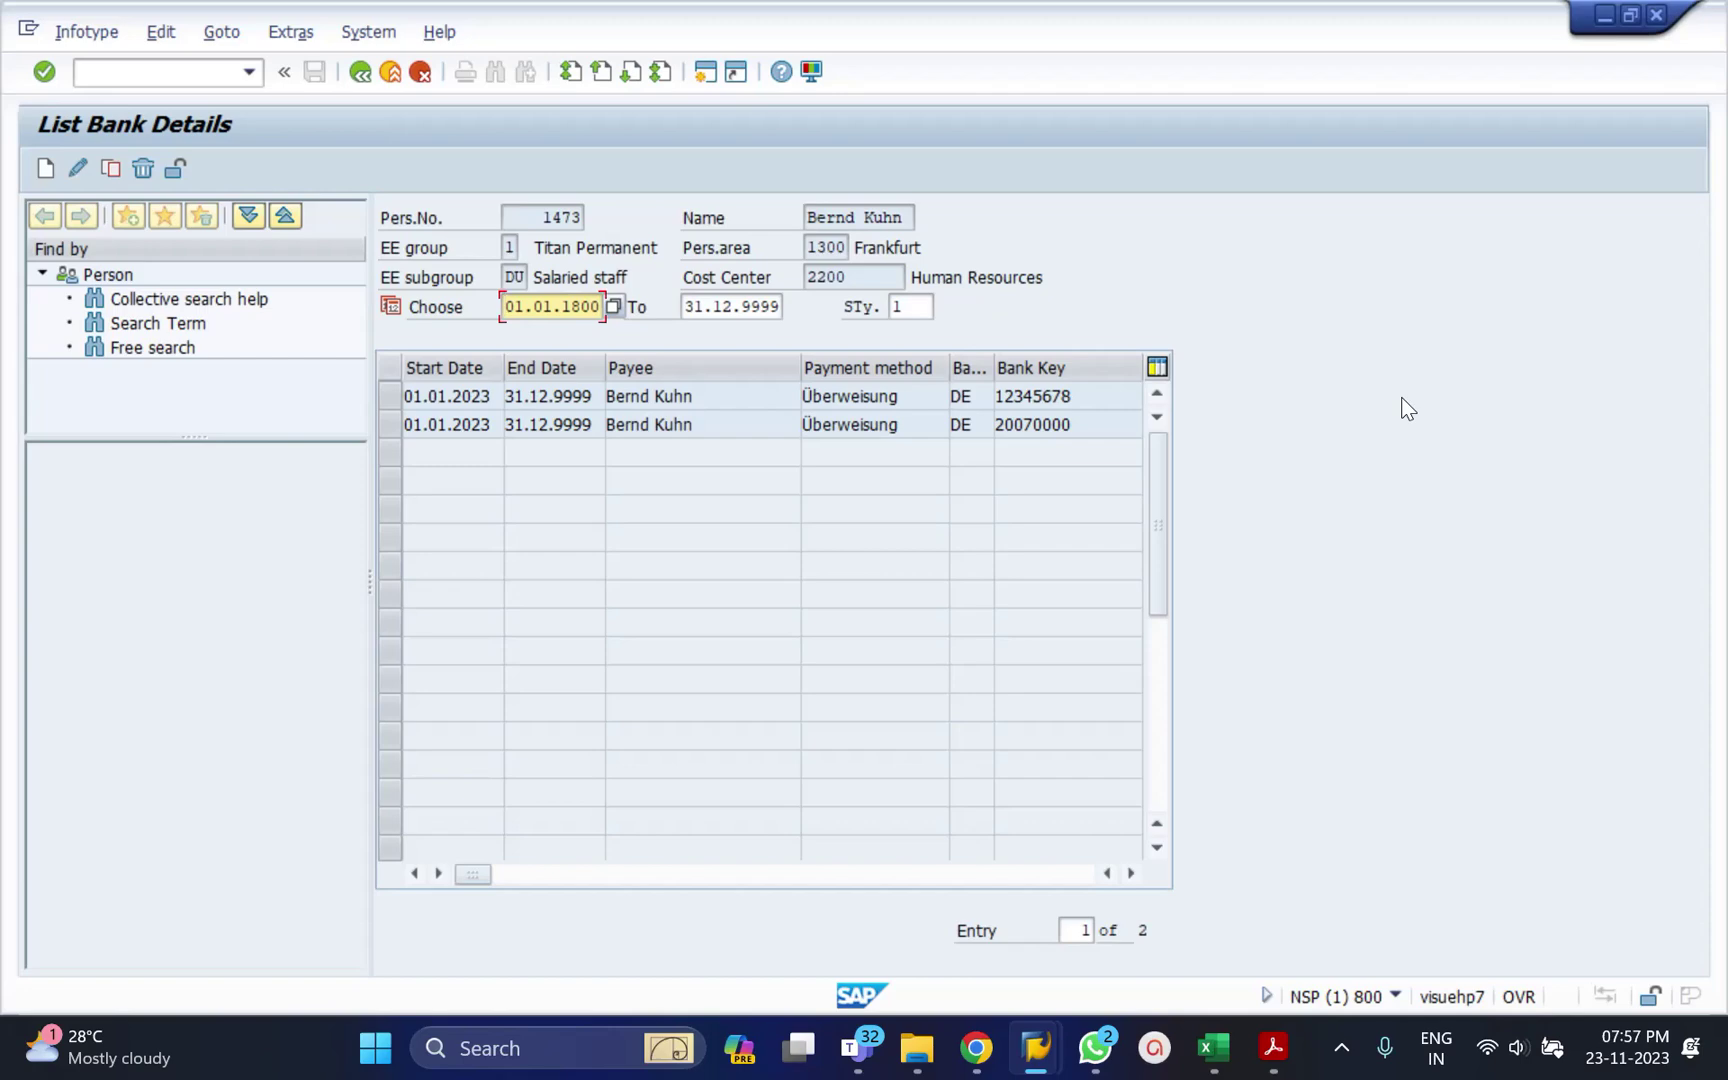
Clear the subtype 1 filter and reload the list with all bank records.
double_click(927, 309)
key(BackSpace)
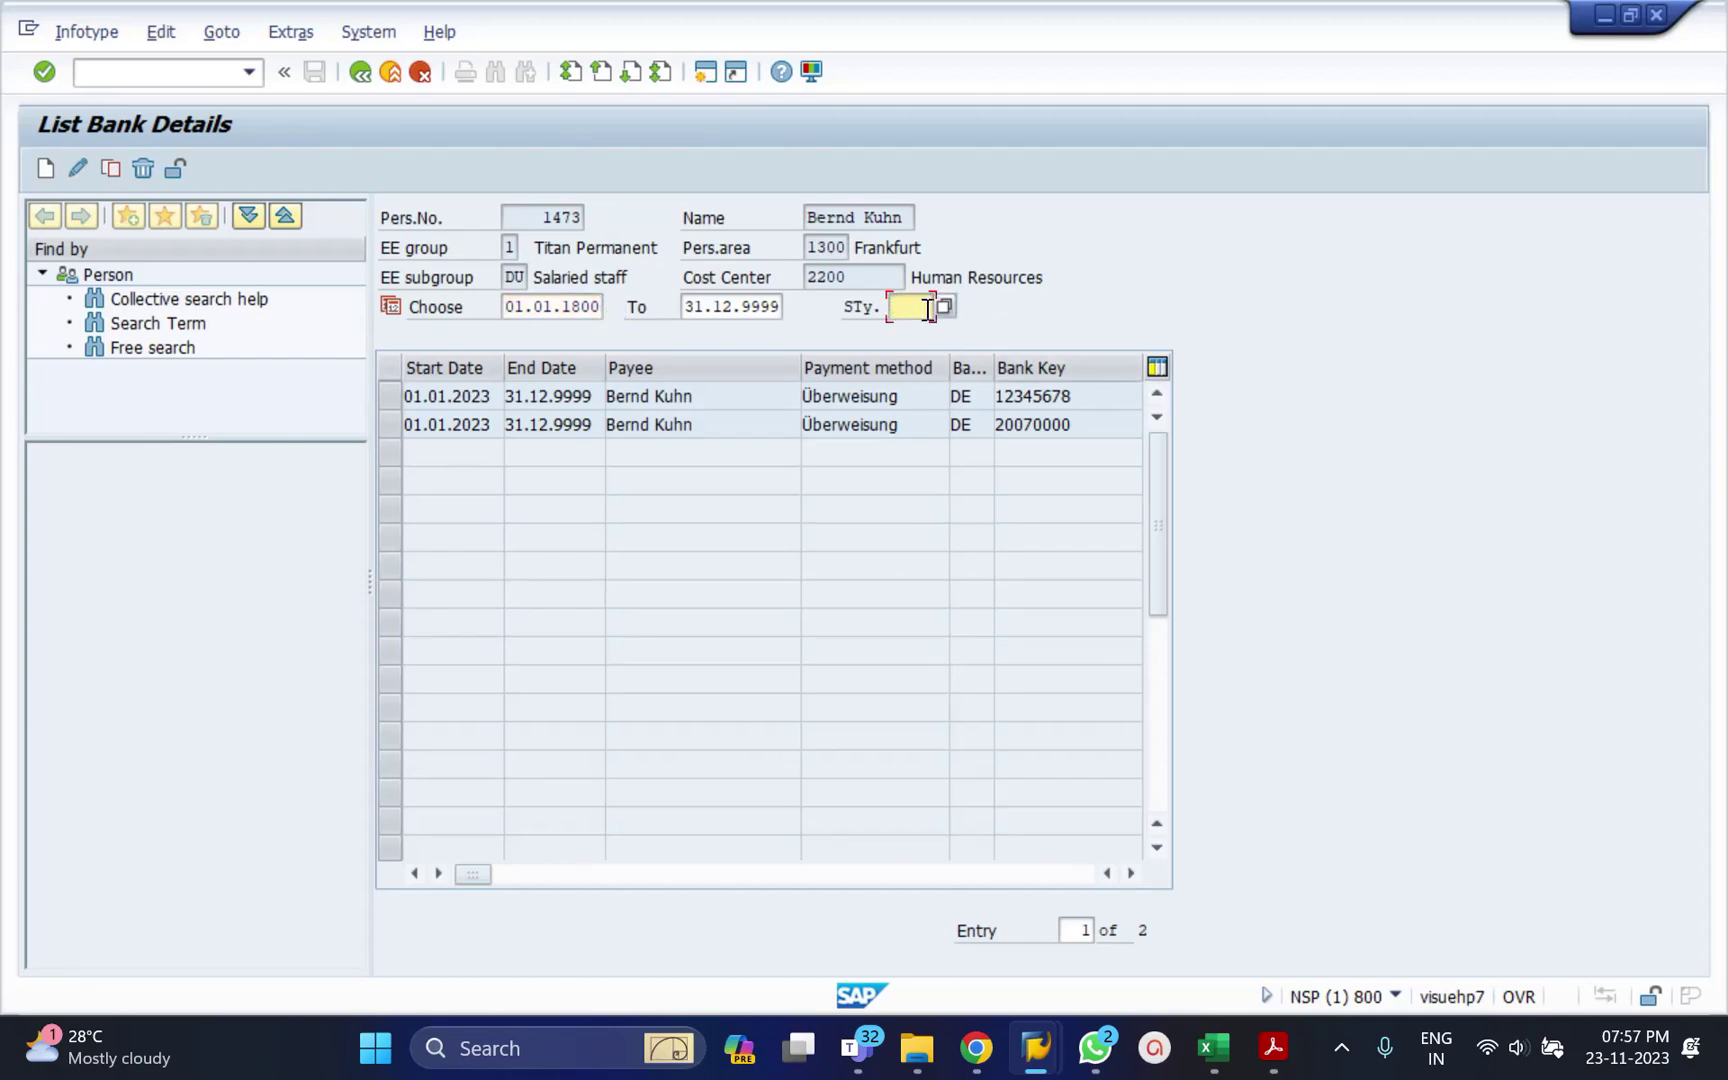
key(Return)
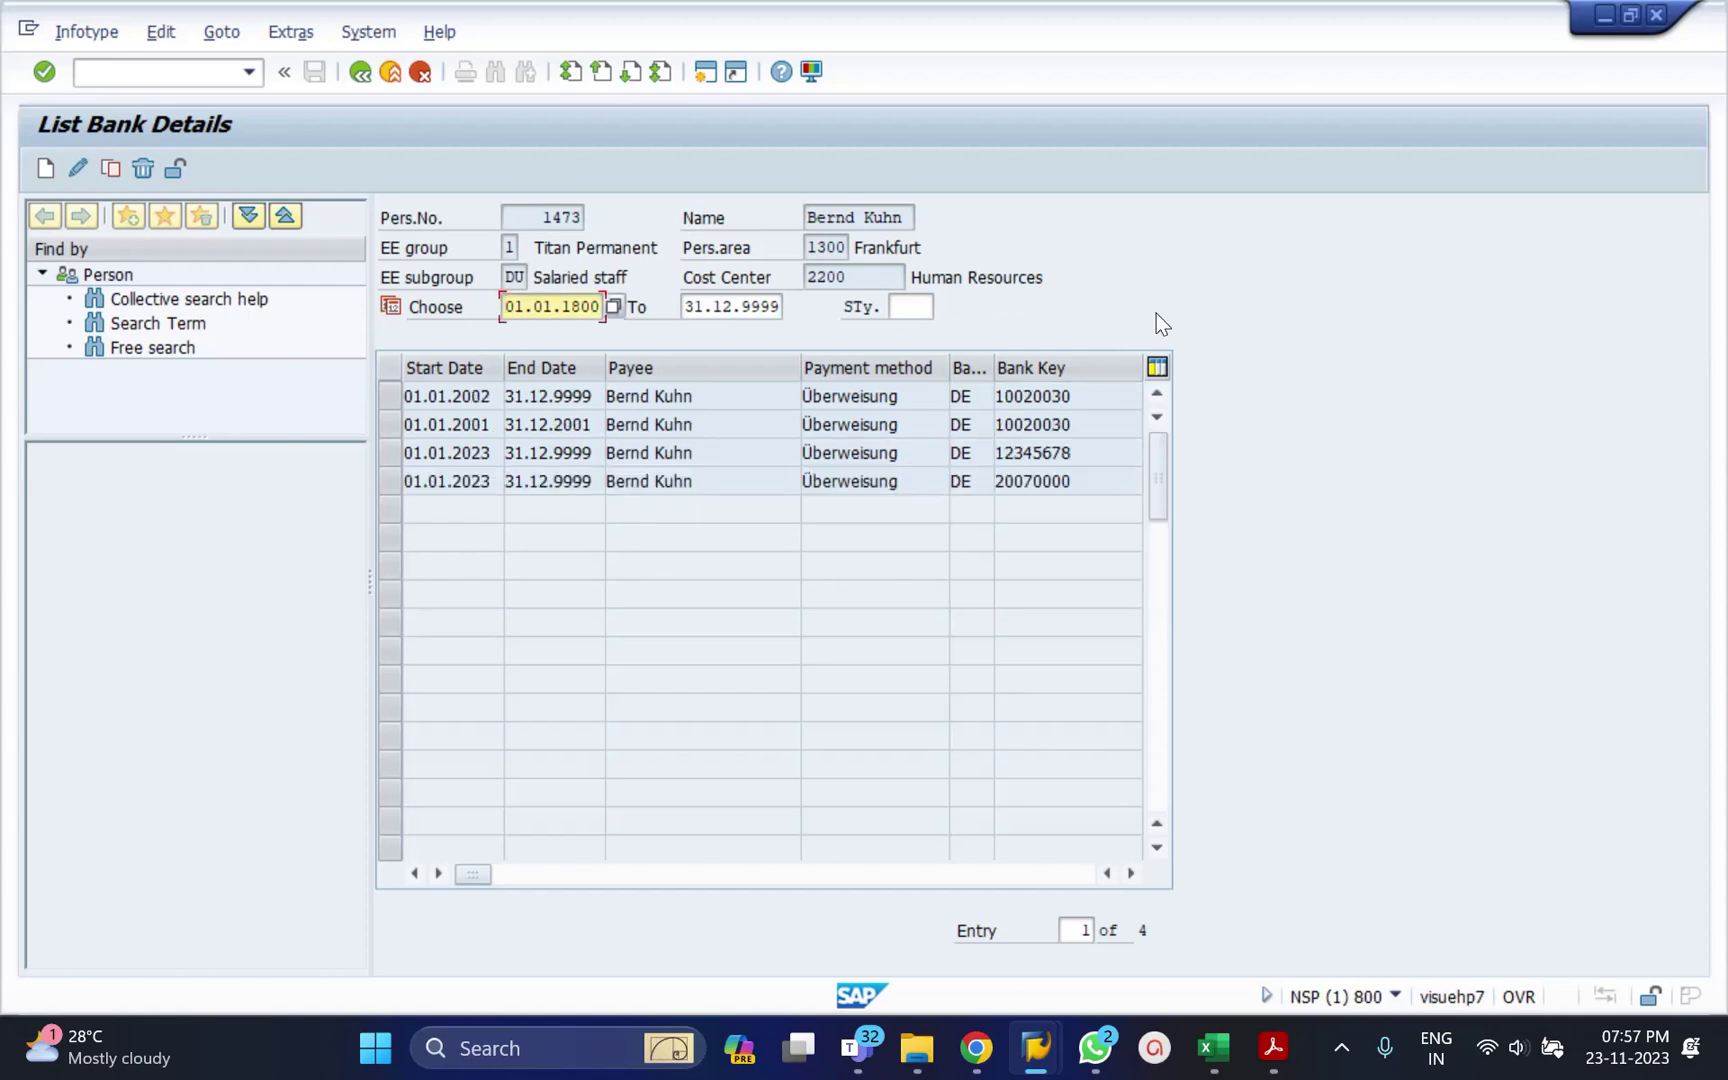
Scroll through the table columns and select the row with bank key 20070000.
click(903, 880)
click(413, 873)
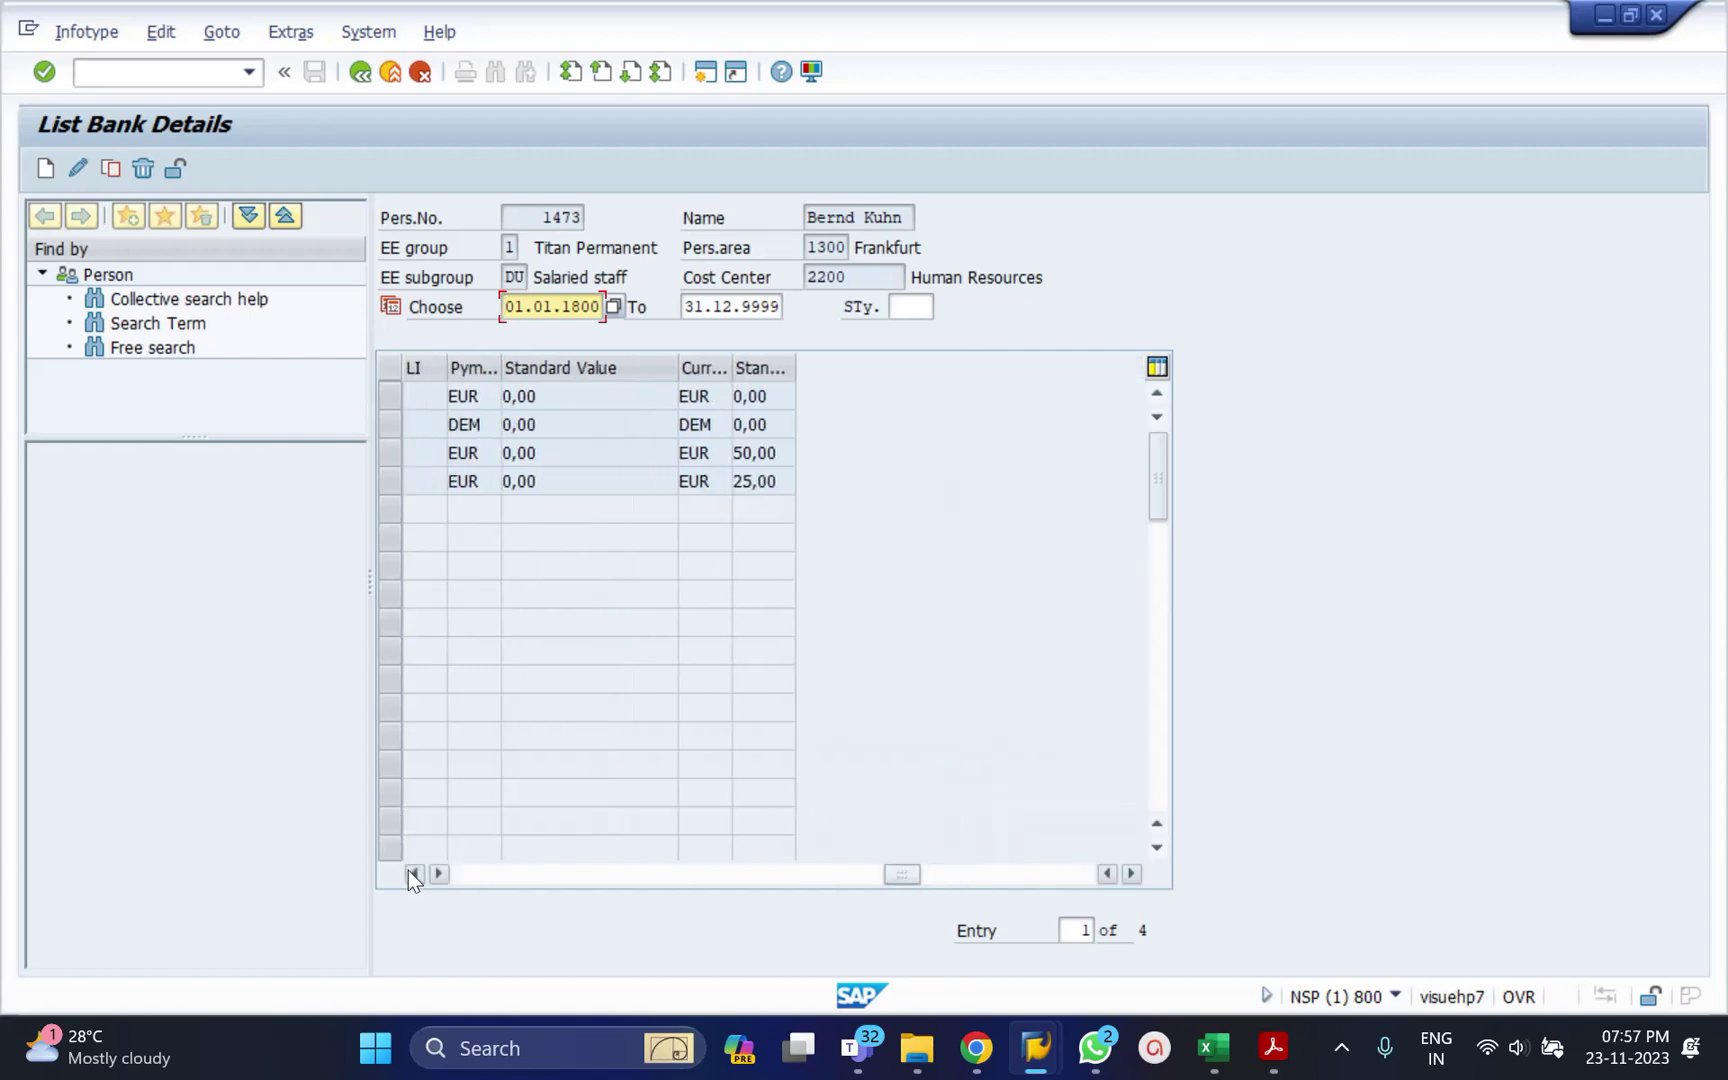
click(410, 871)
click(410, 871)
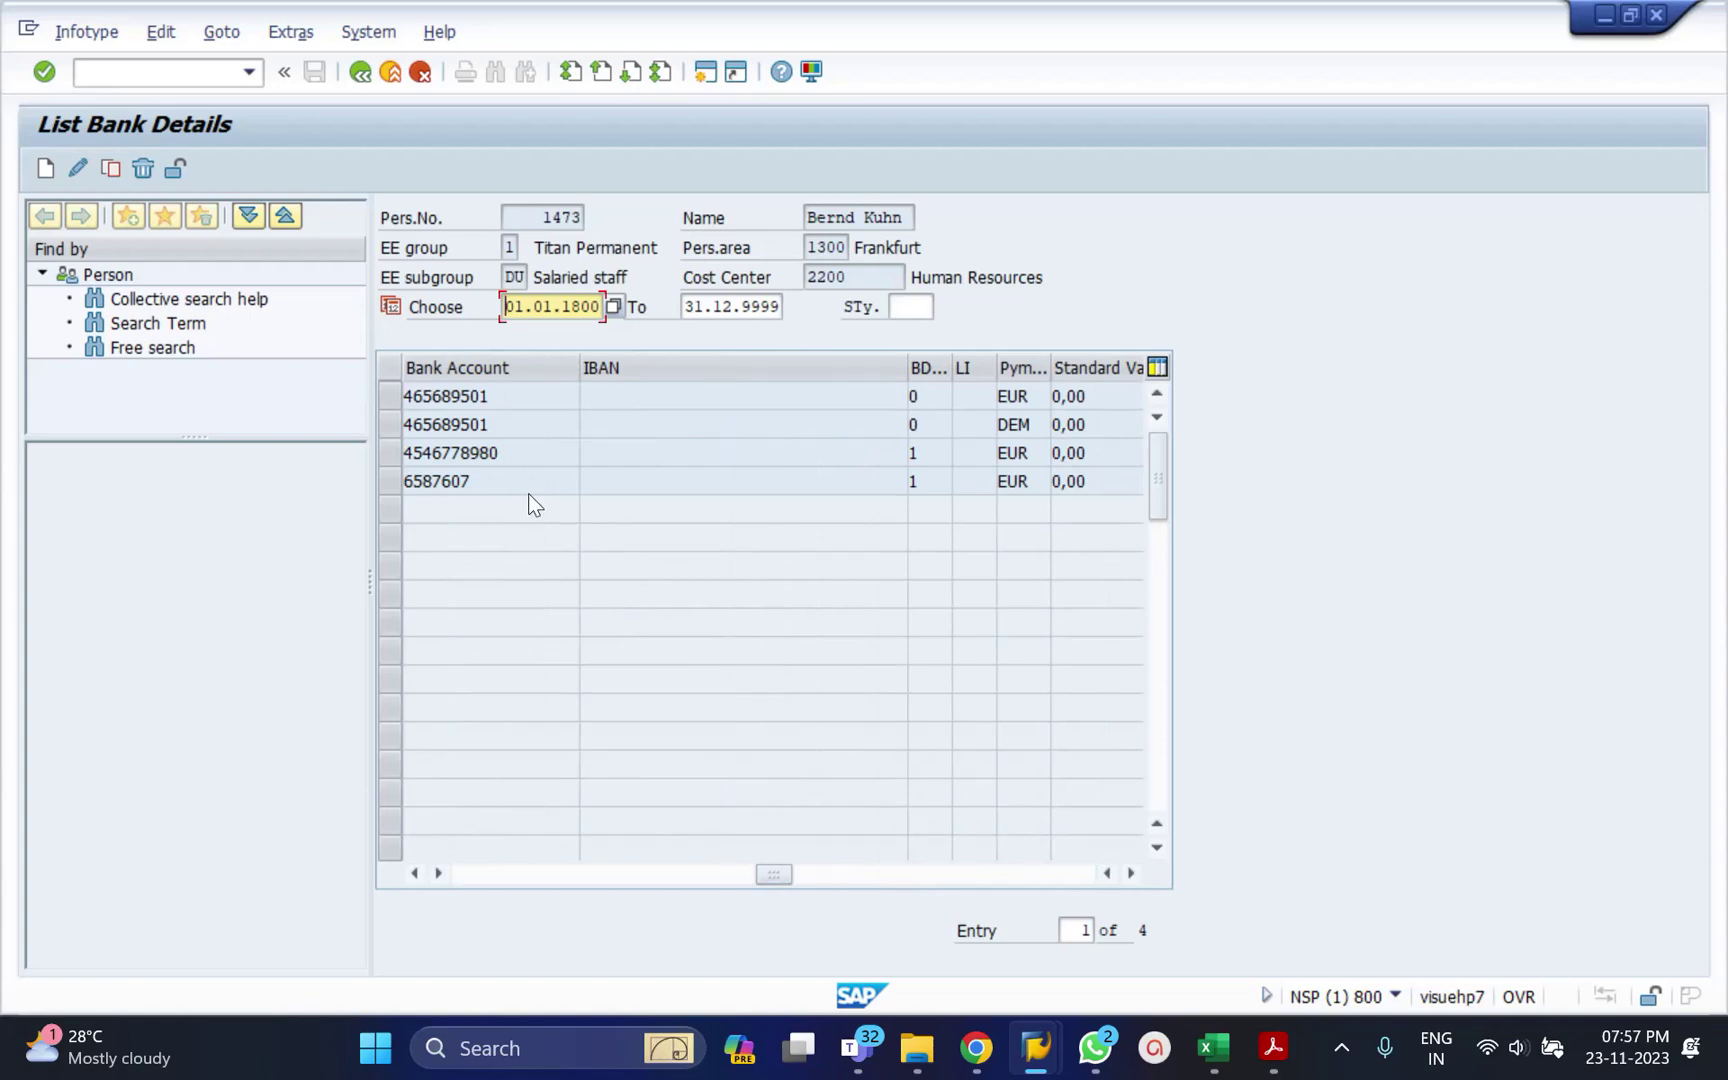
click(416, 873)
click(416, 873)
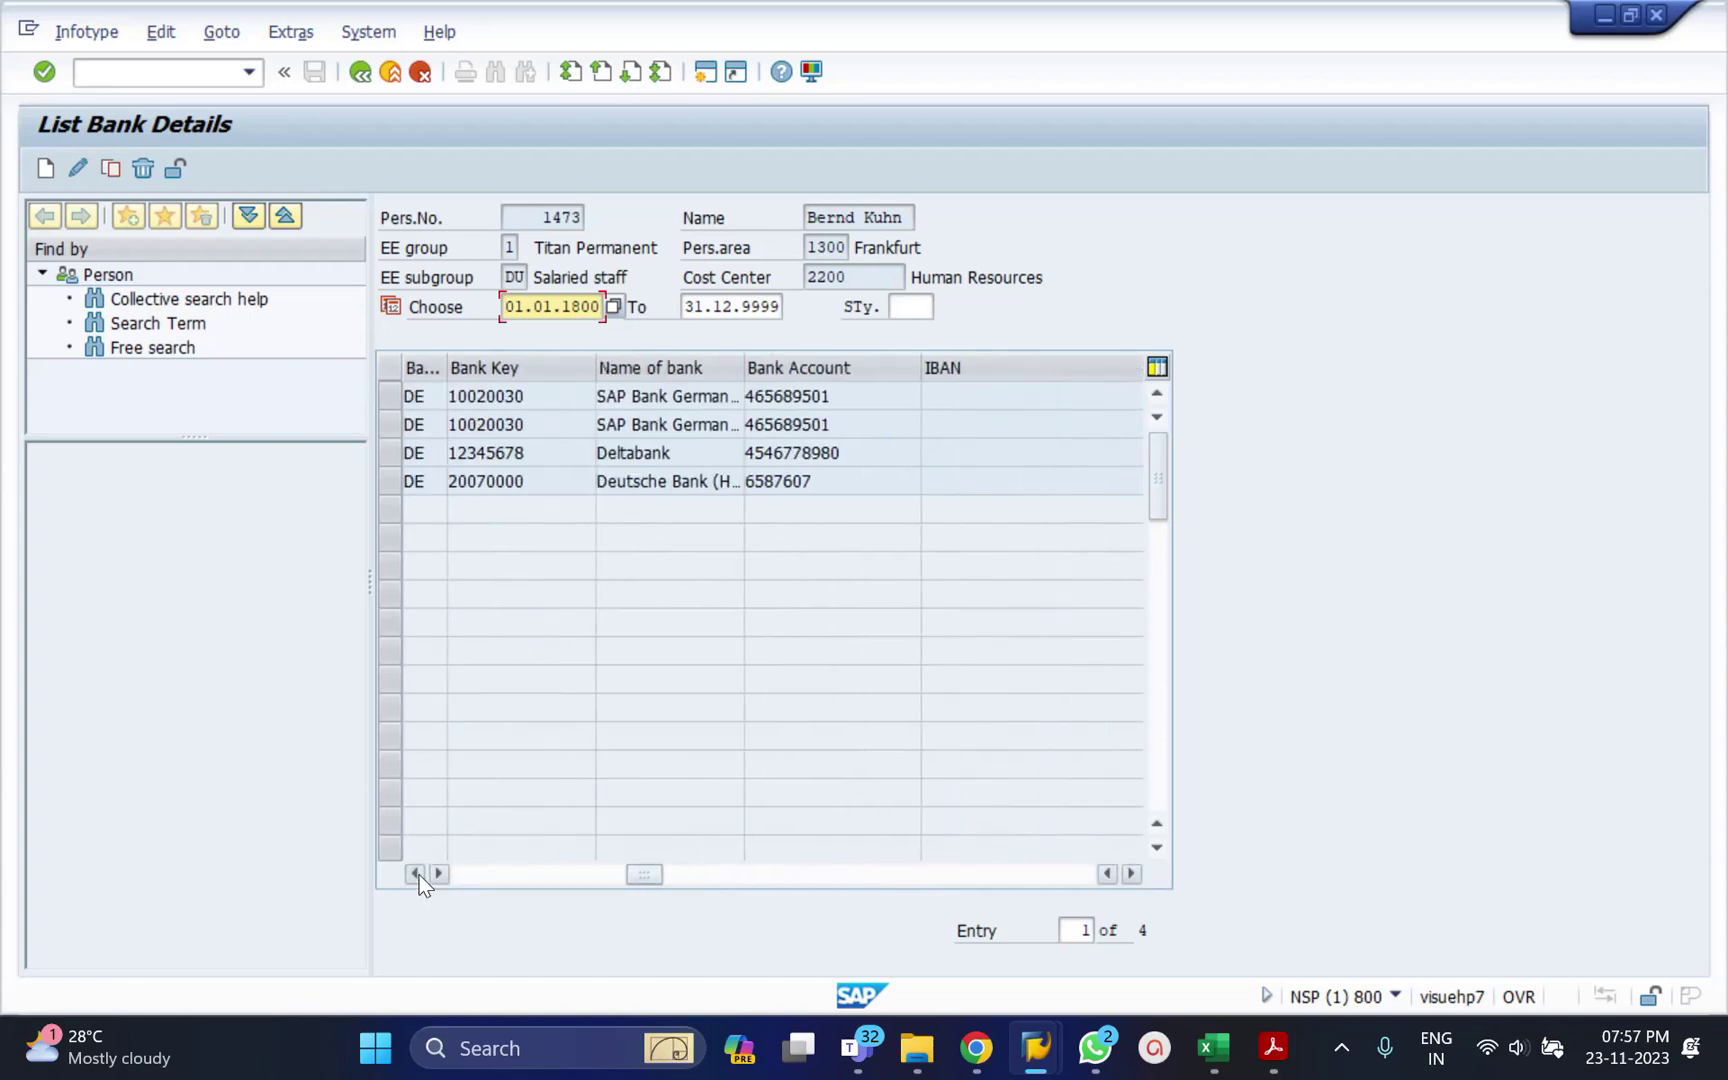
click(416, 873)
click(416, 873)
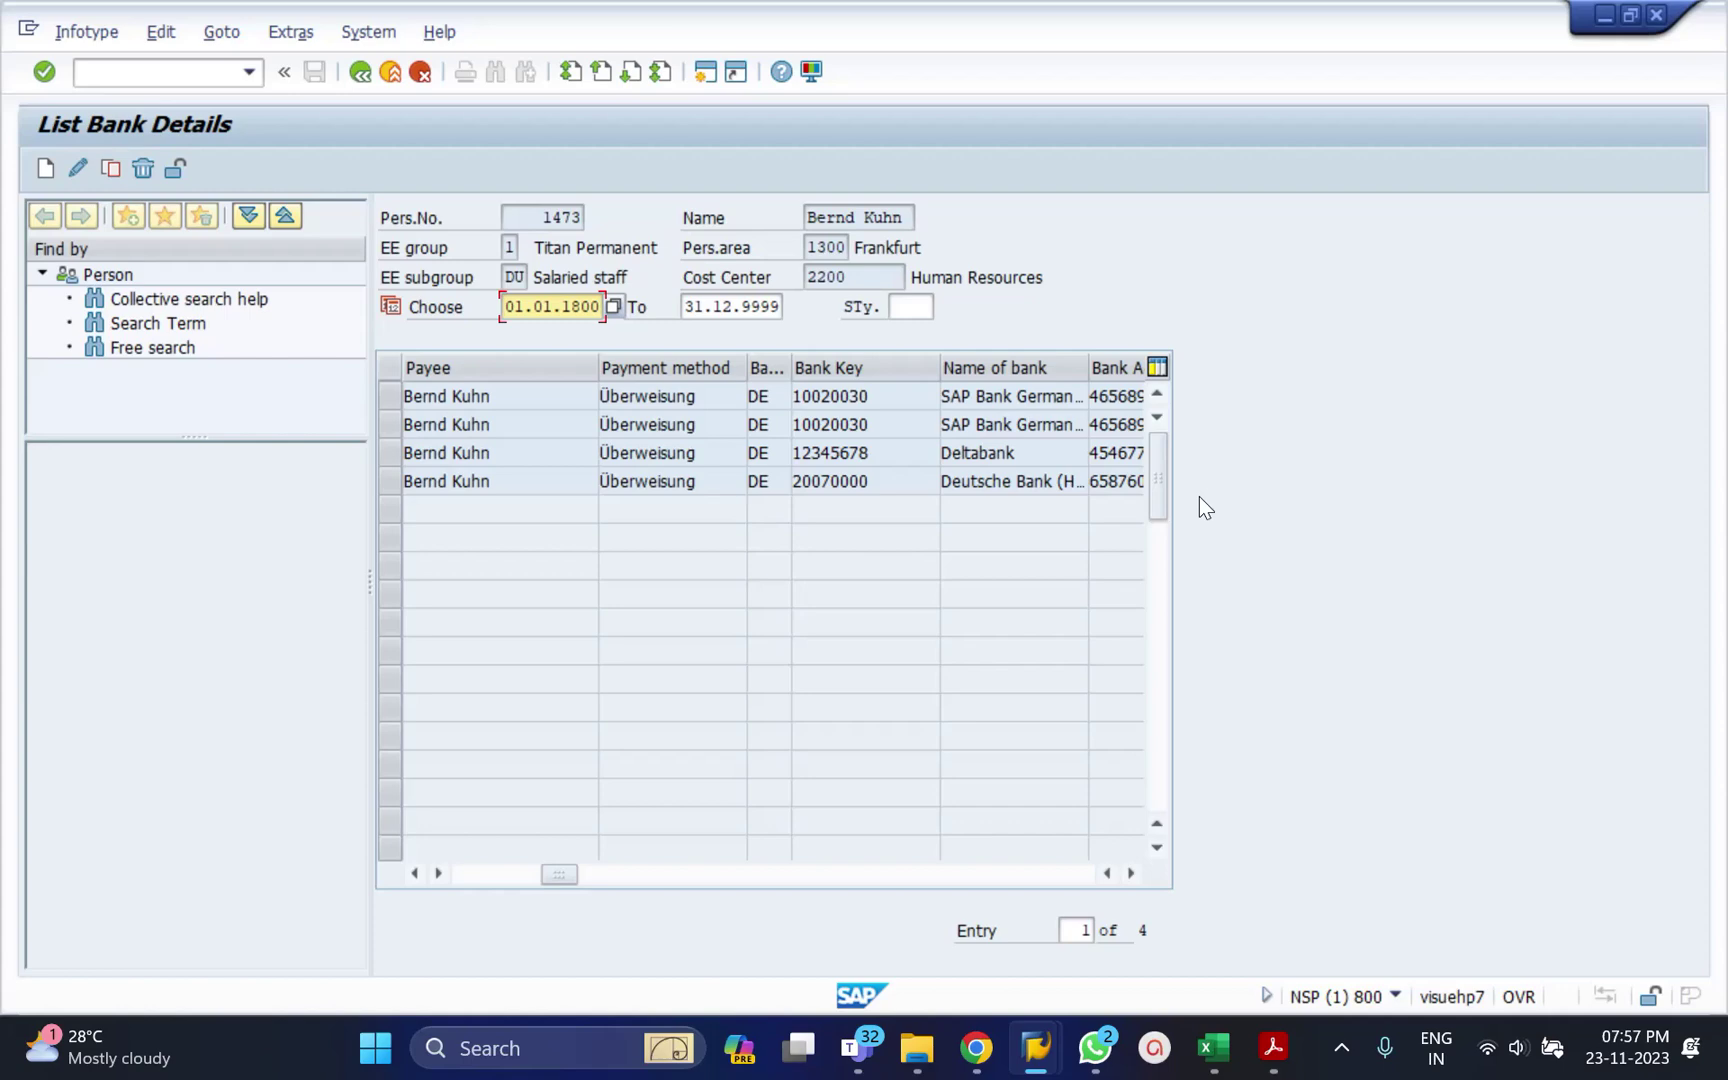
click(396, 481)
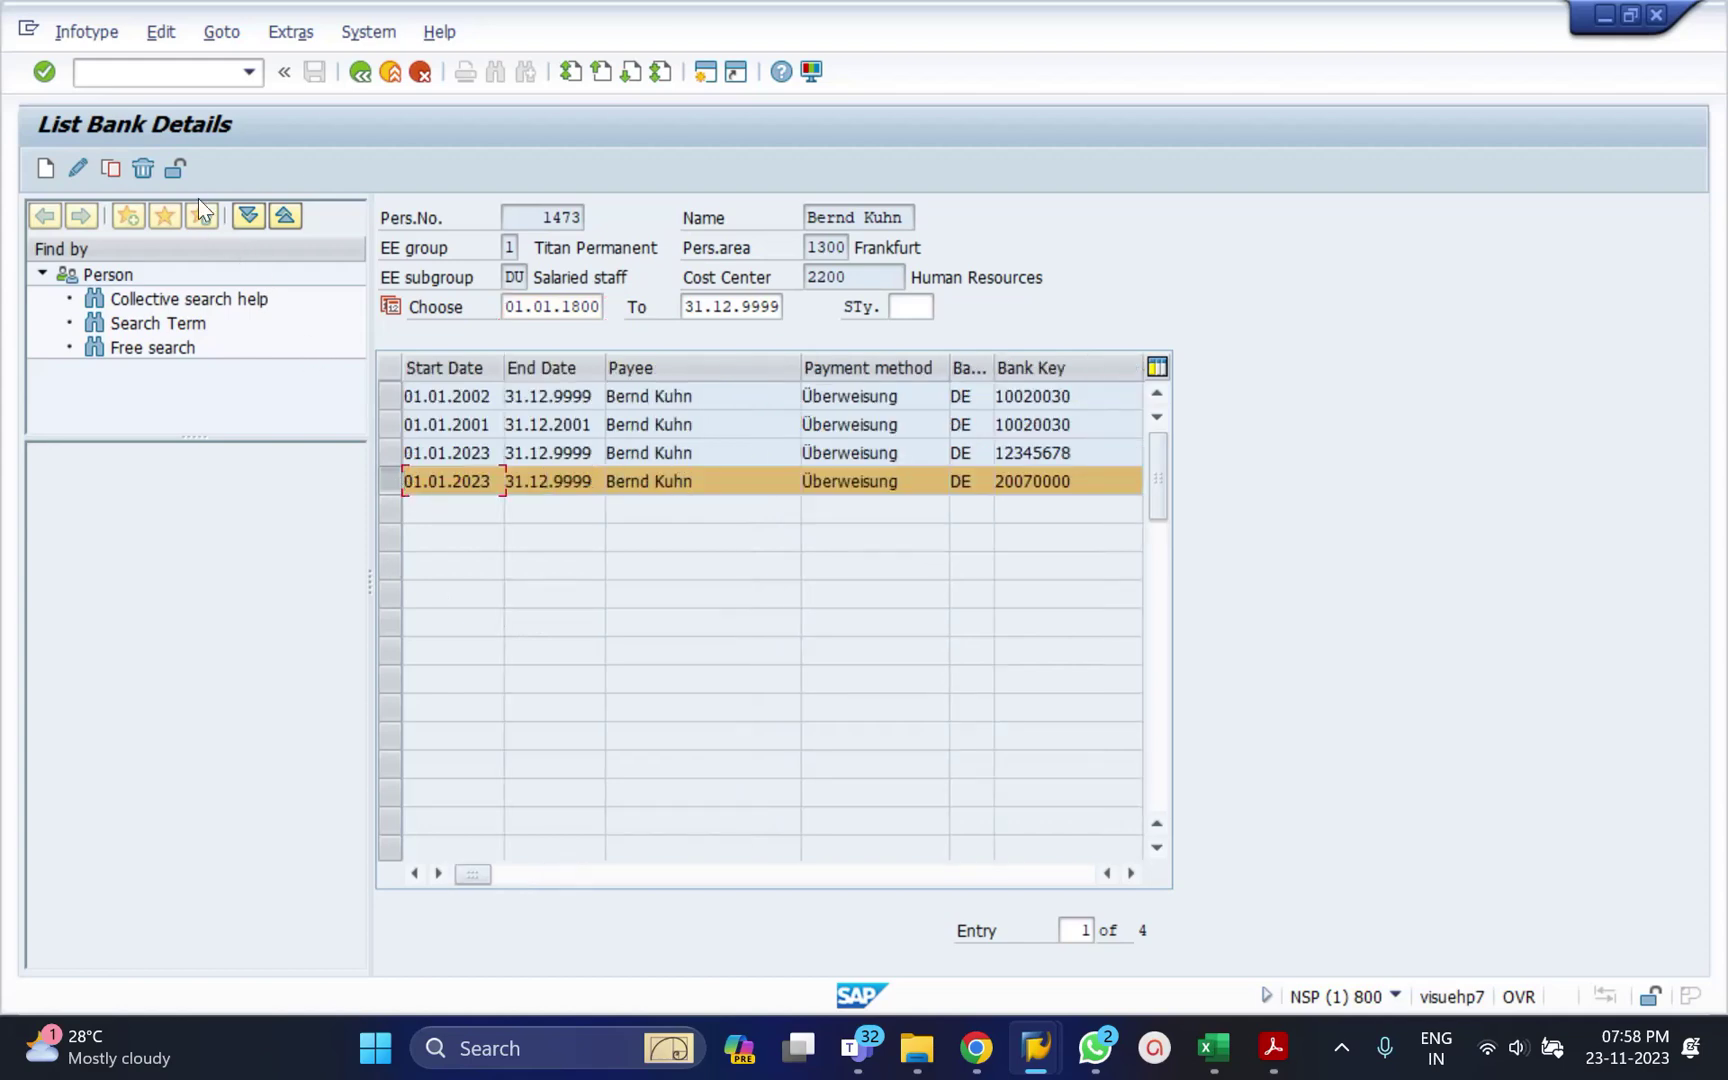
click(176, 169)
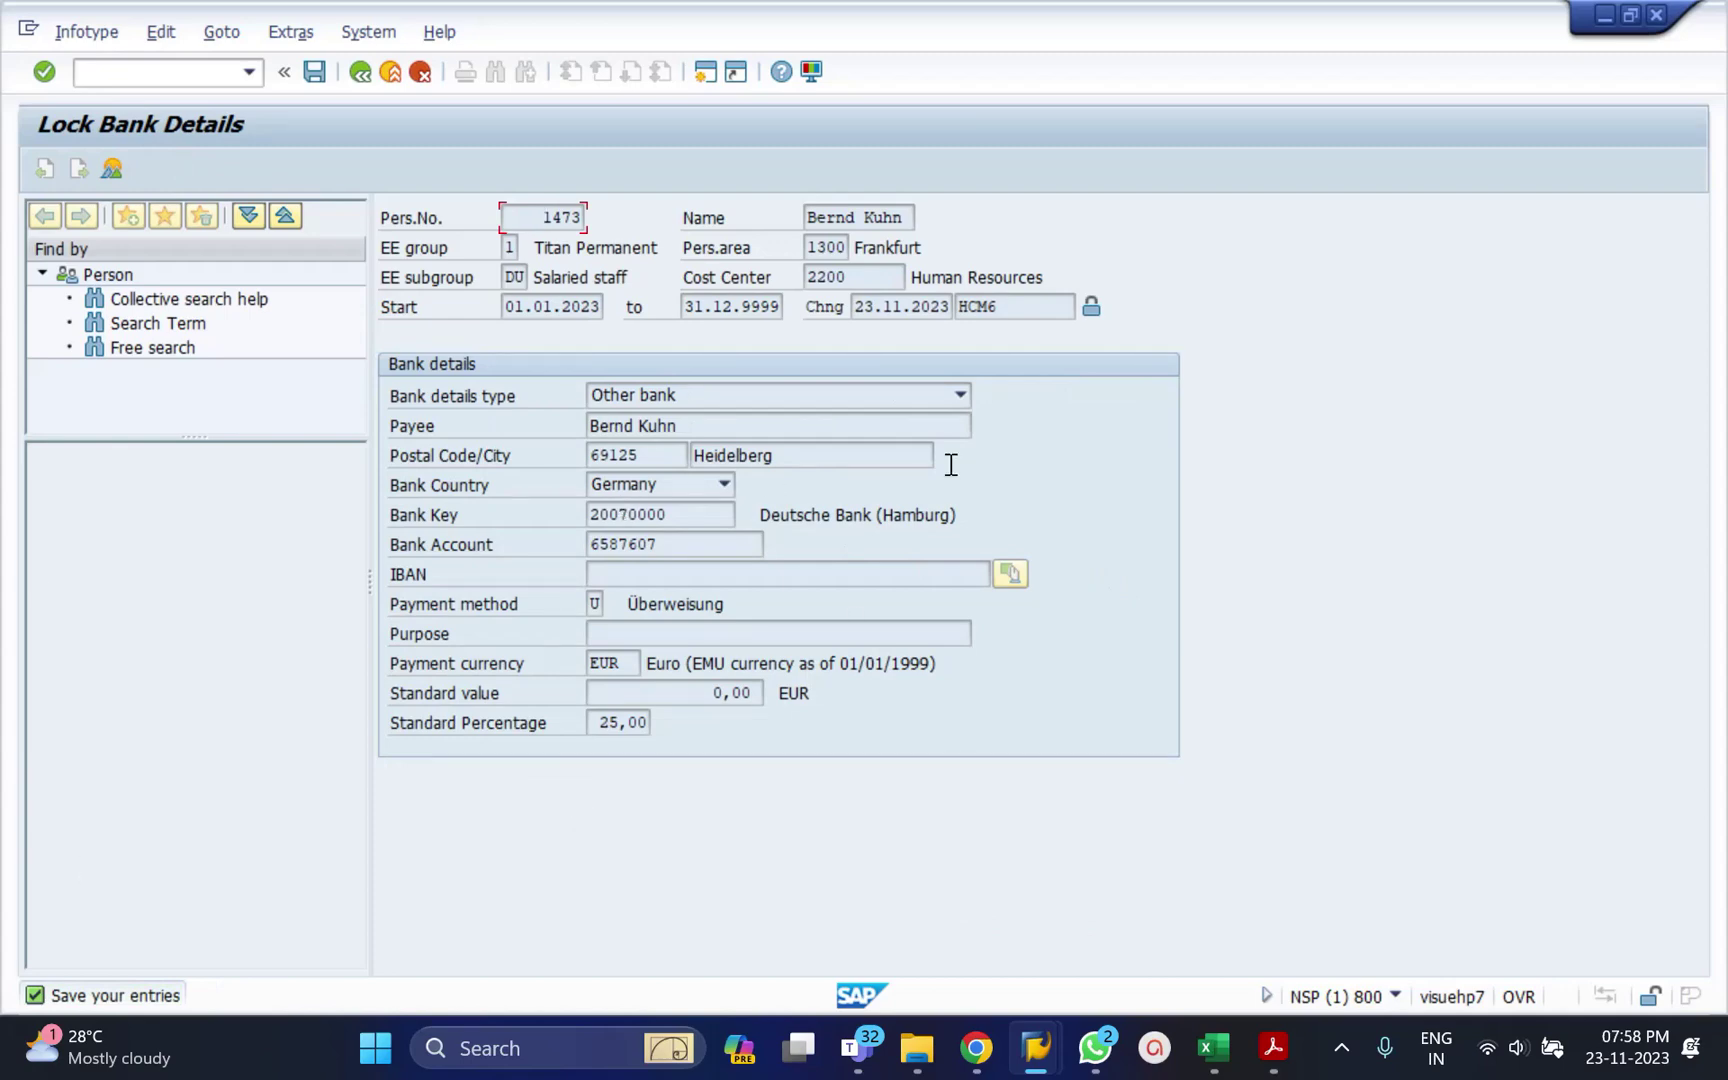
click(1092, 306)
click(1091, 308)
click(319, 80)
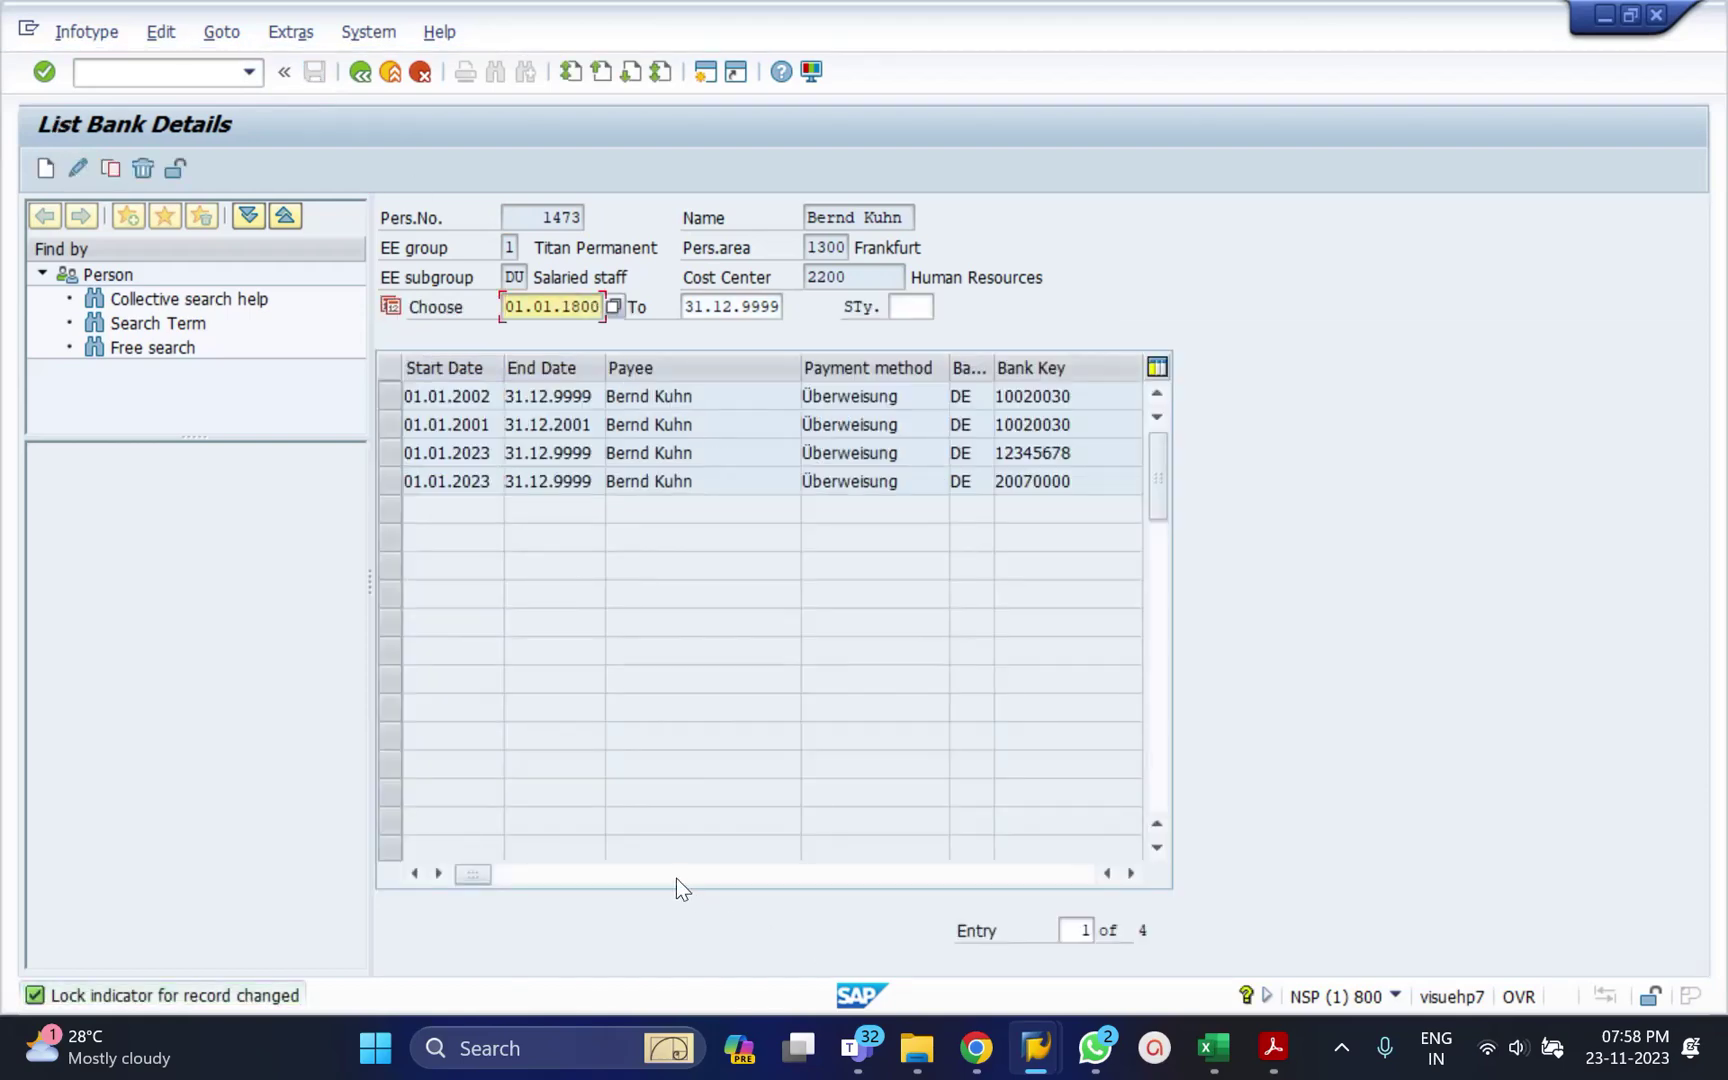
click(674, 875)
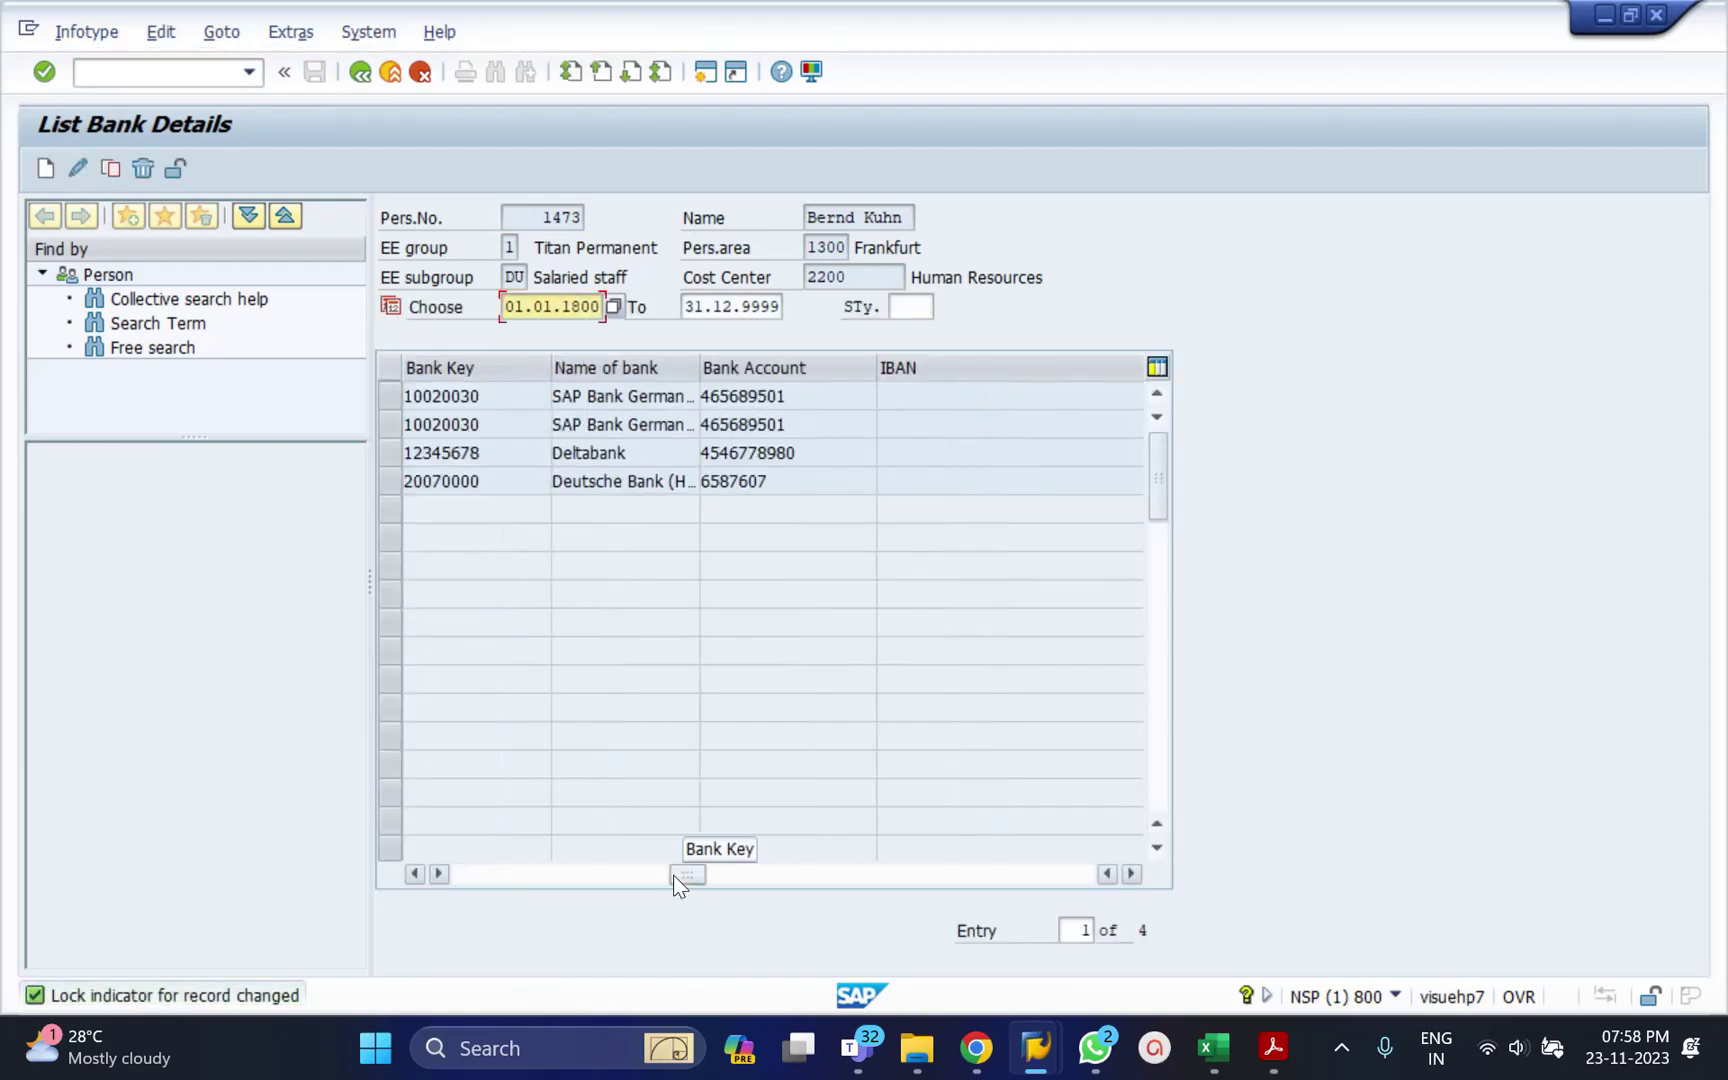
click(516, 882)
drag(516, 882, 466, 883)
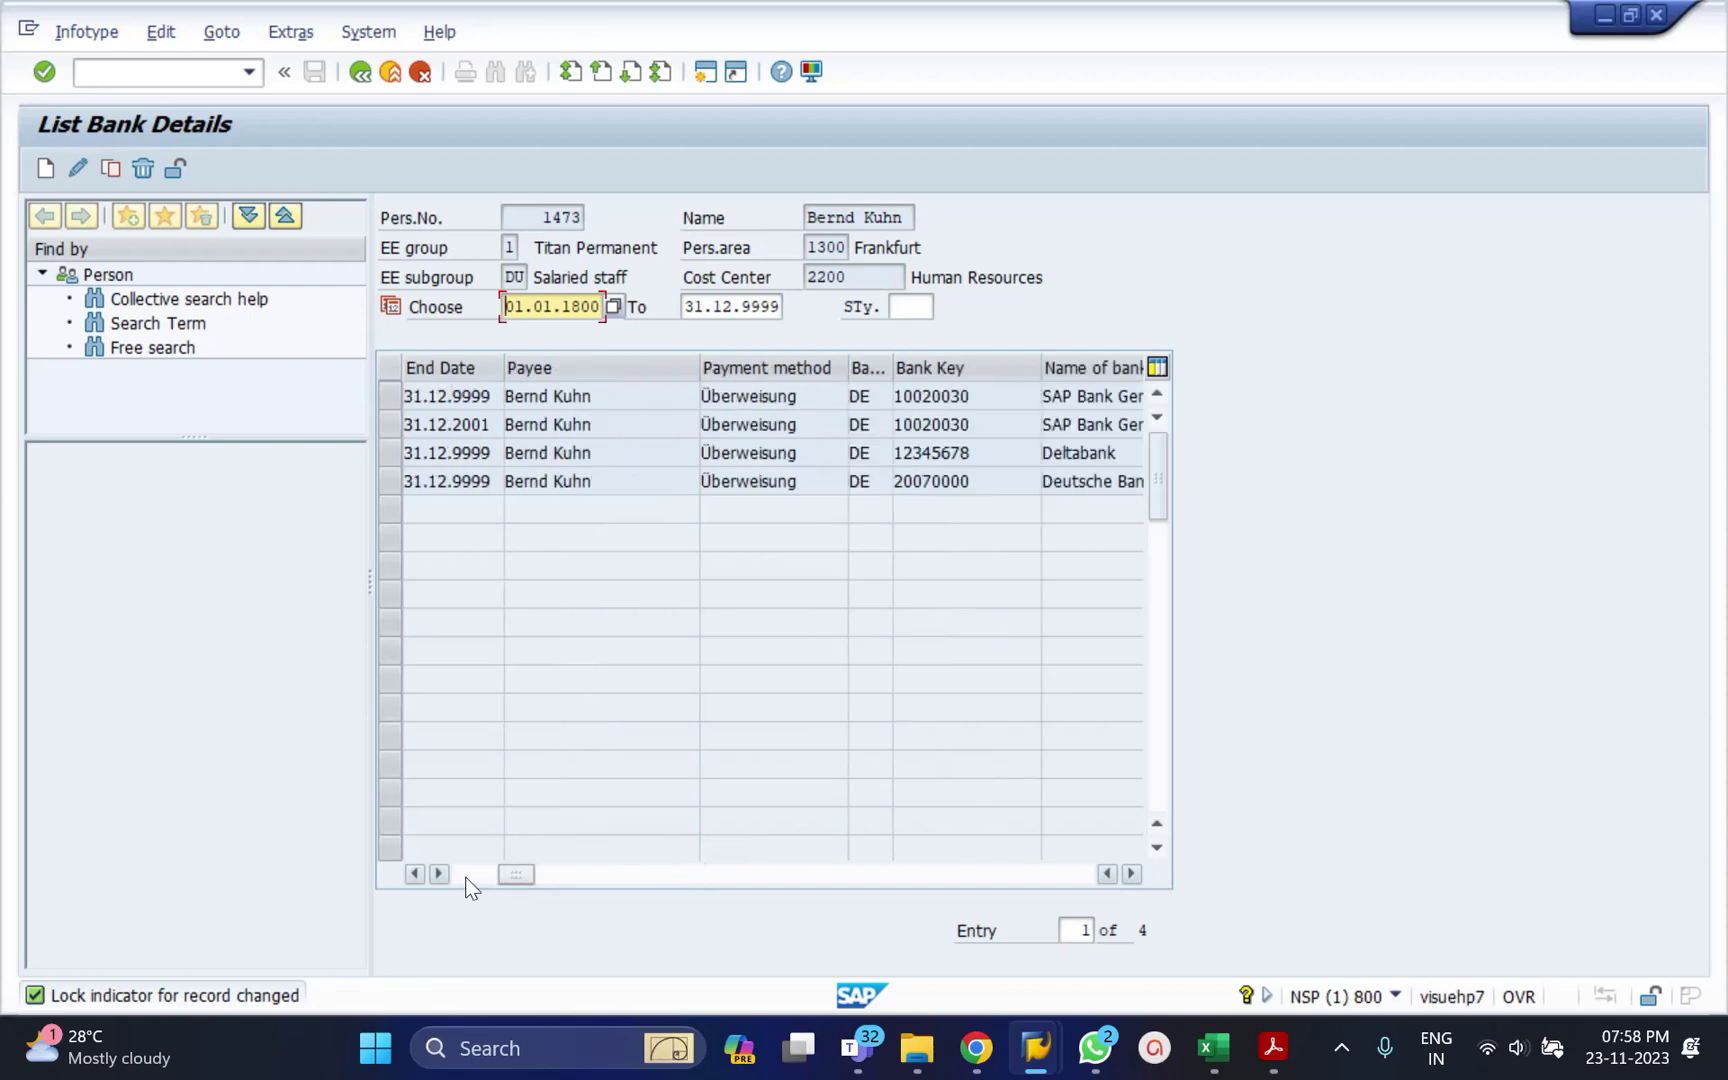
click(578, 876)
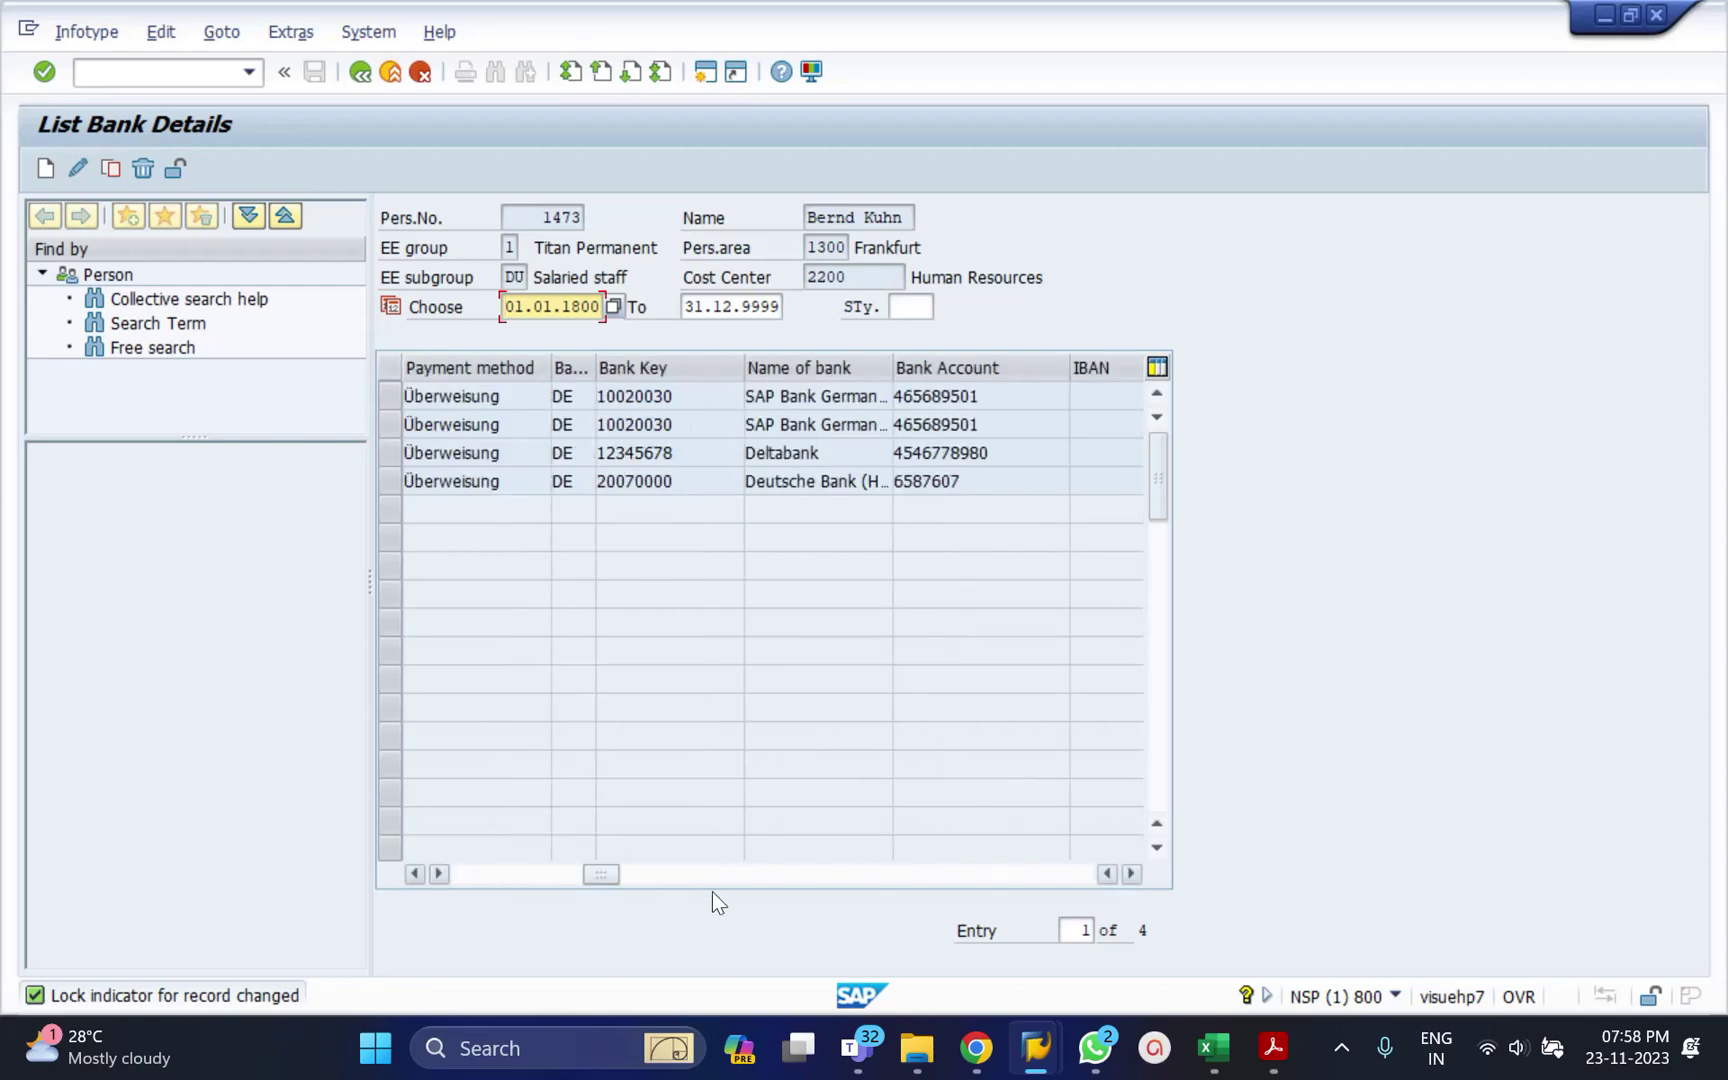
click(720, 886)
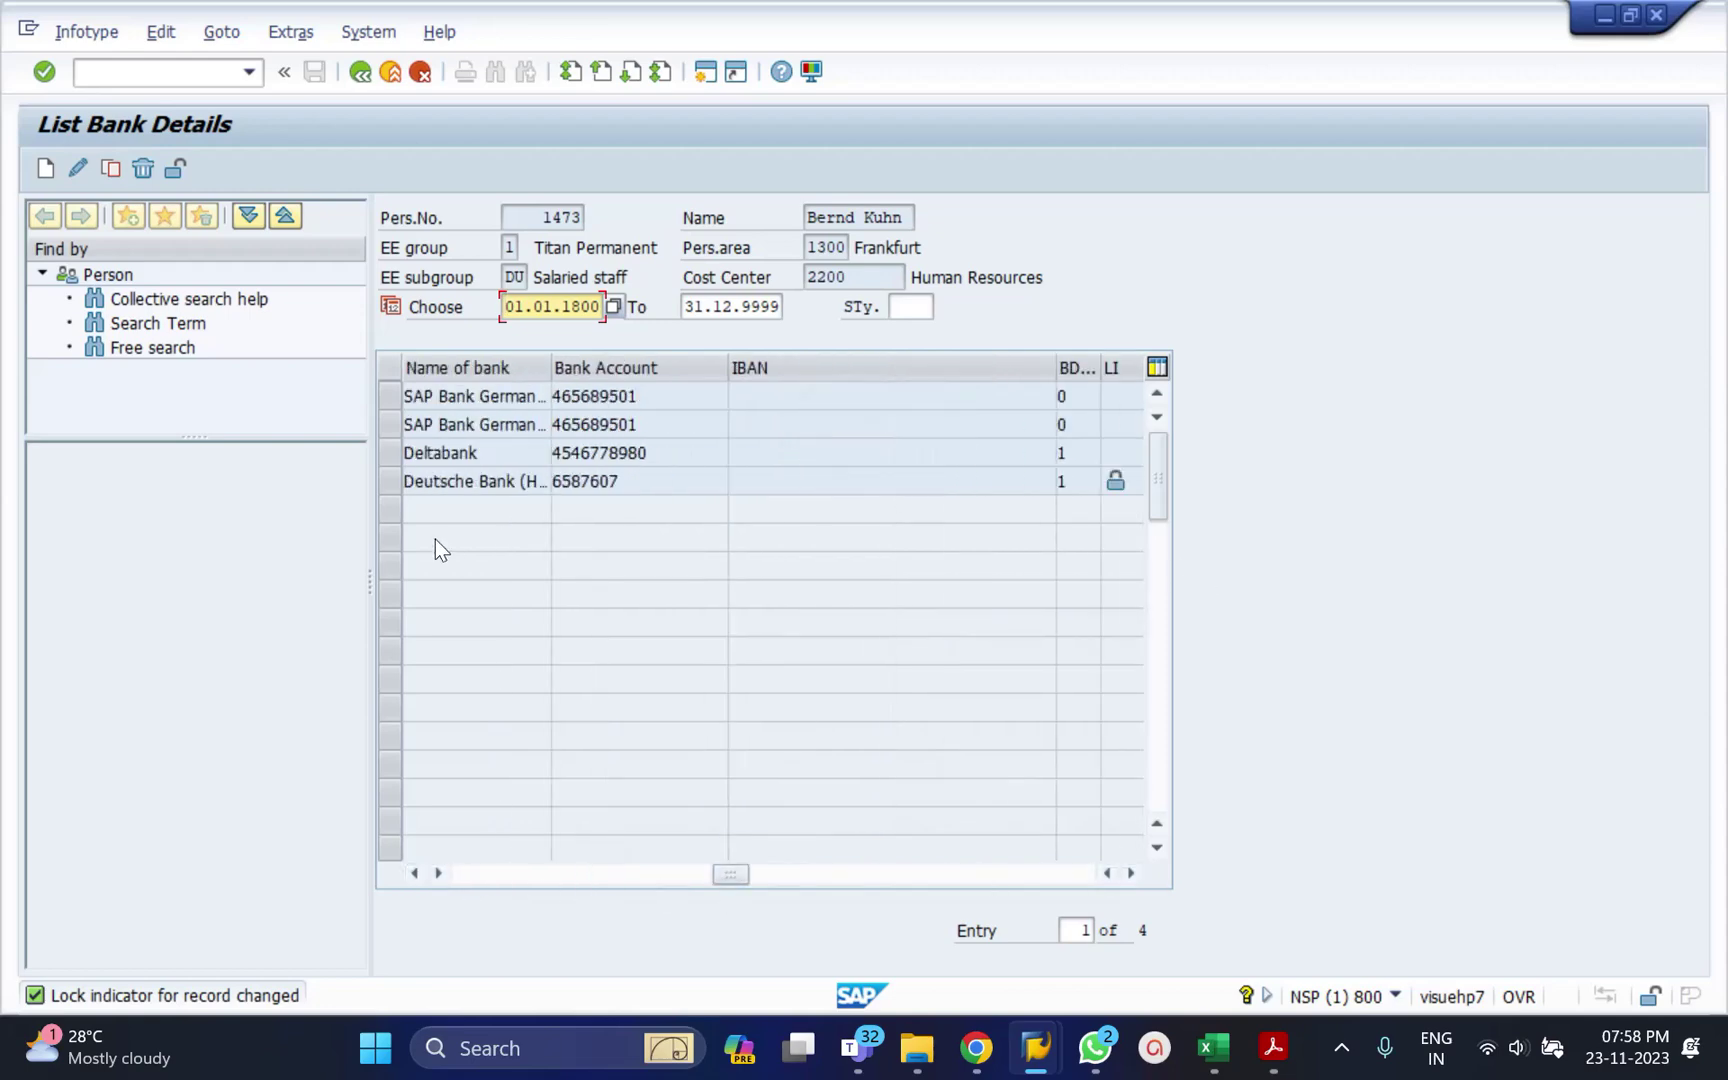
click(383, 485)
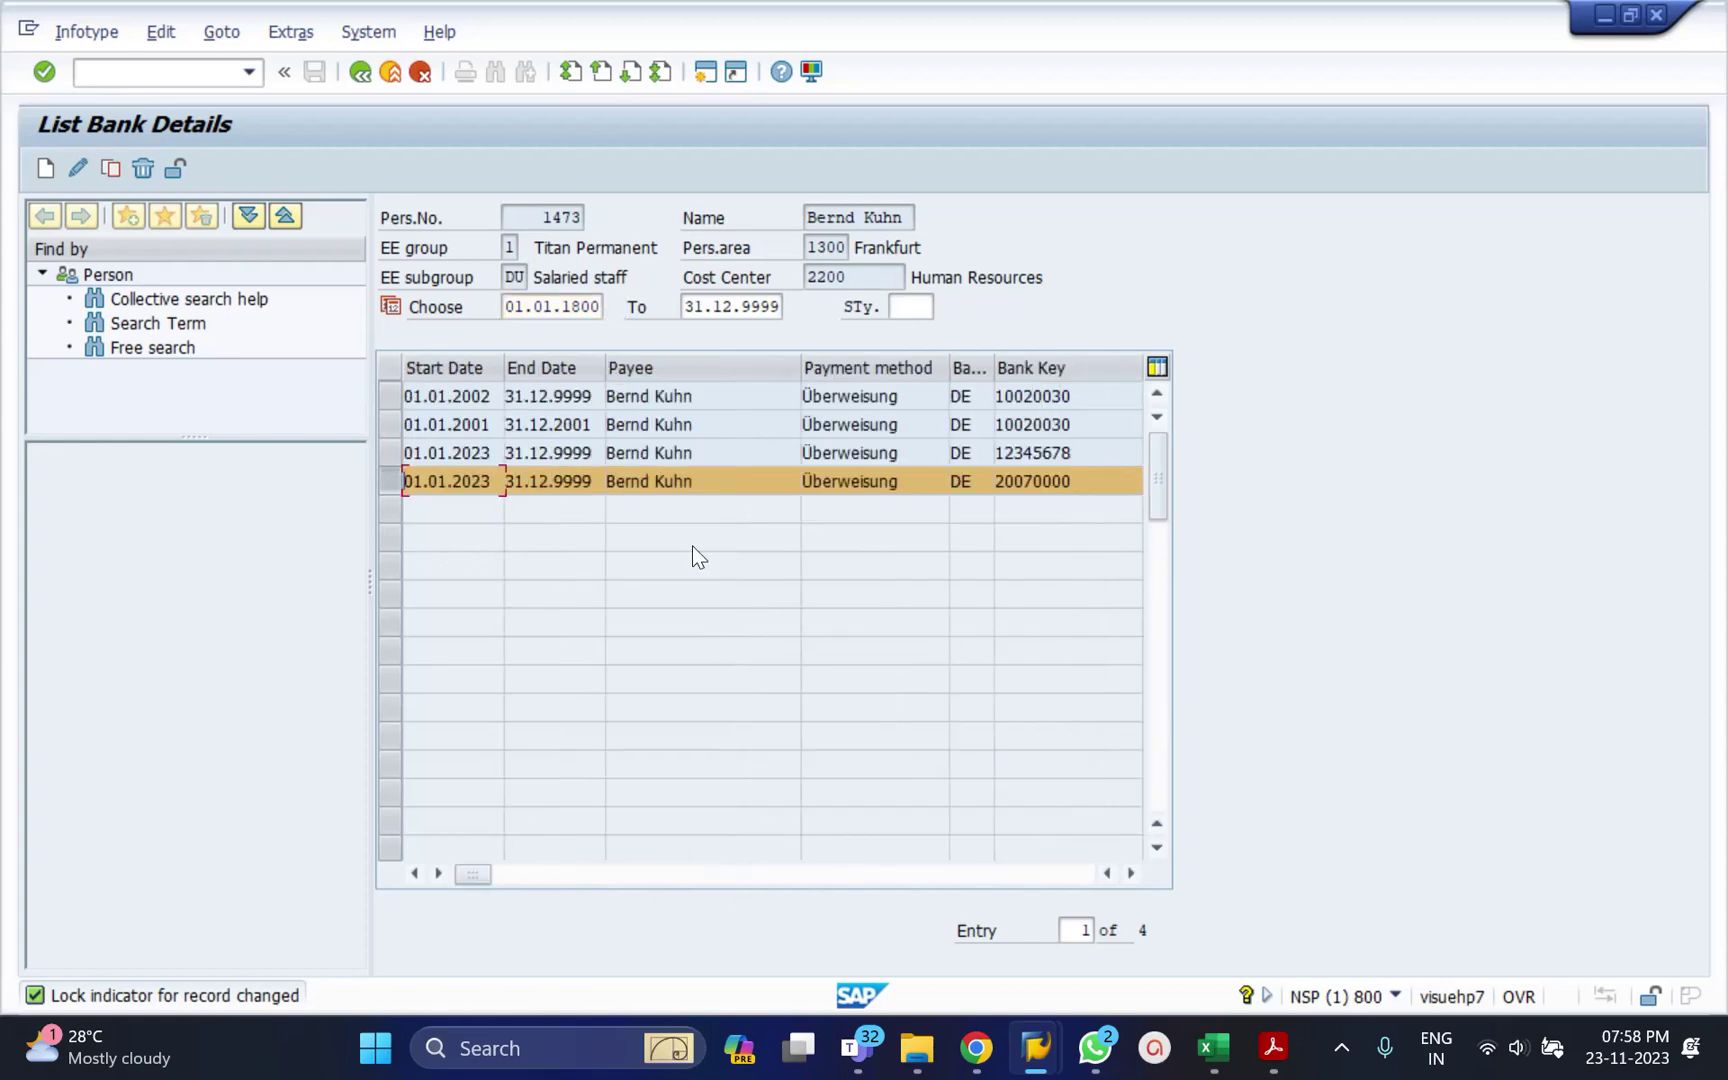
click(526, 876)
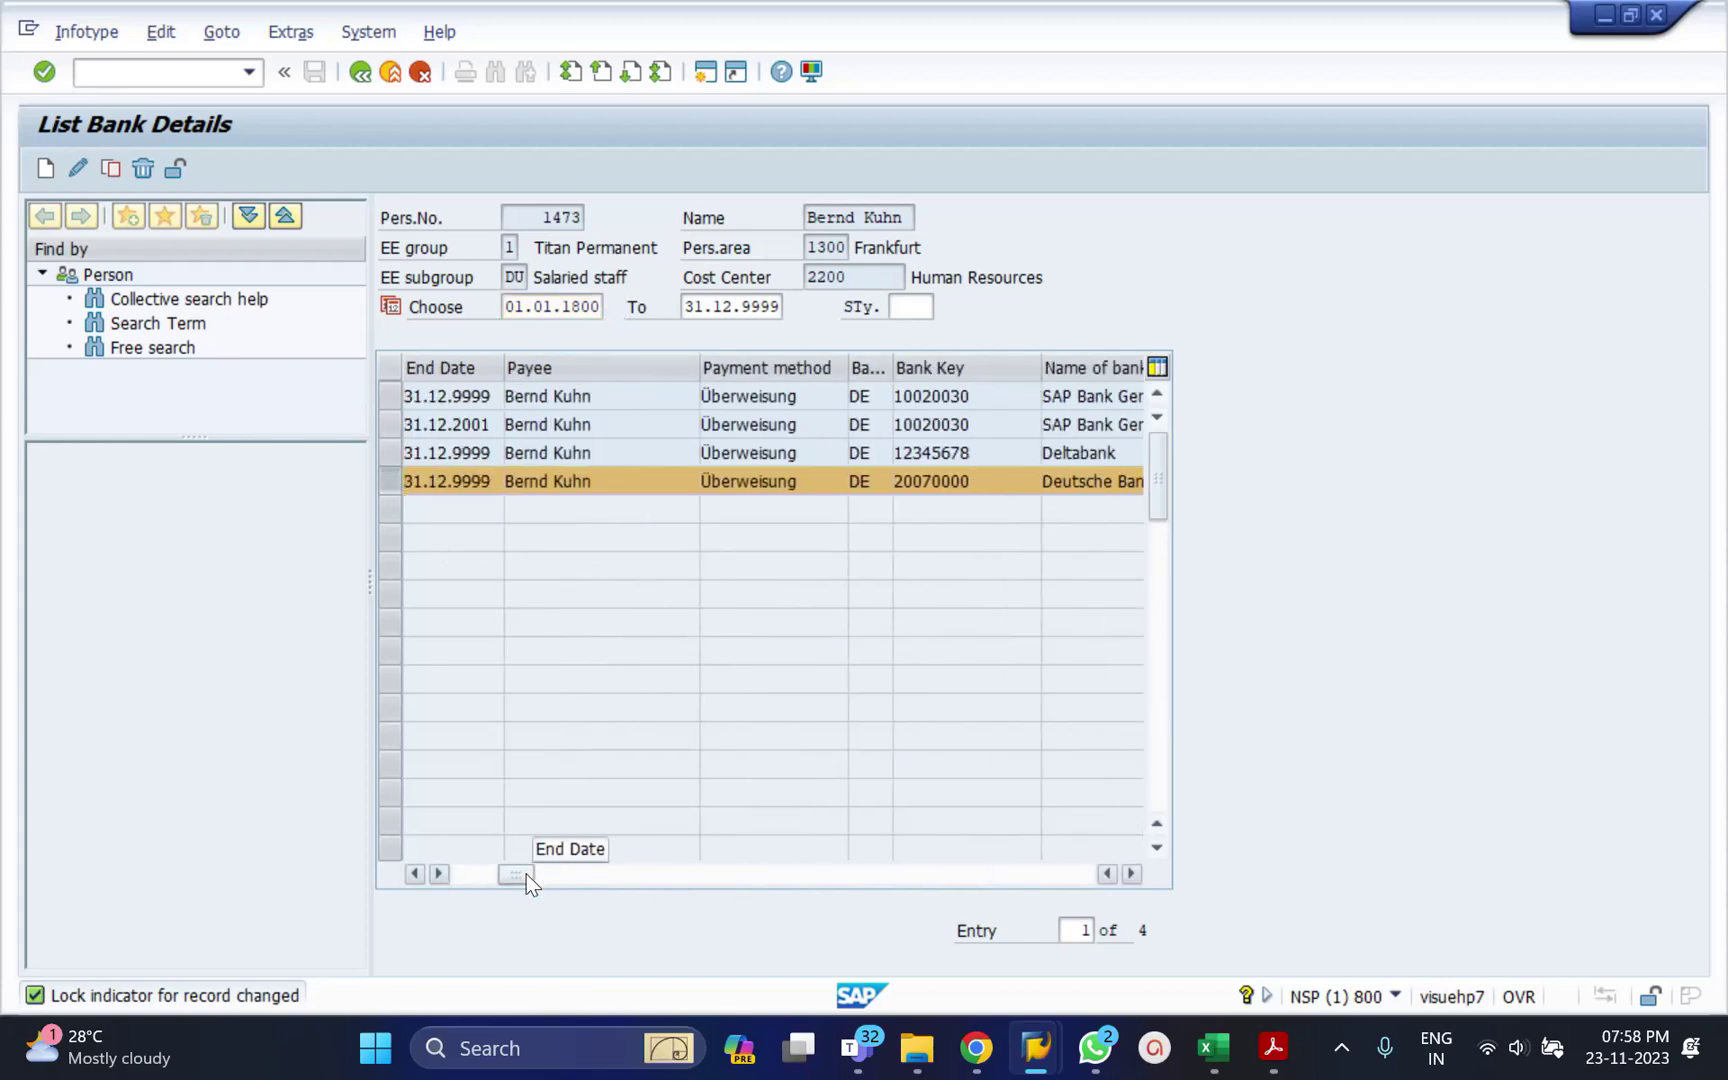
click(613, 879)
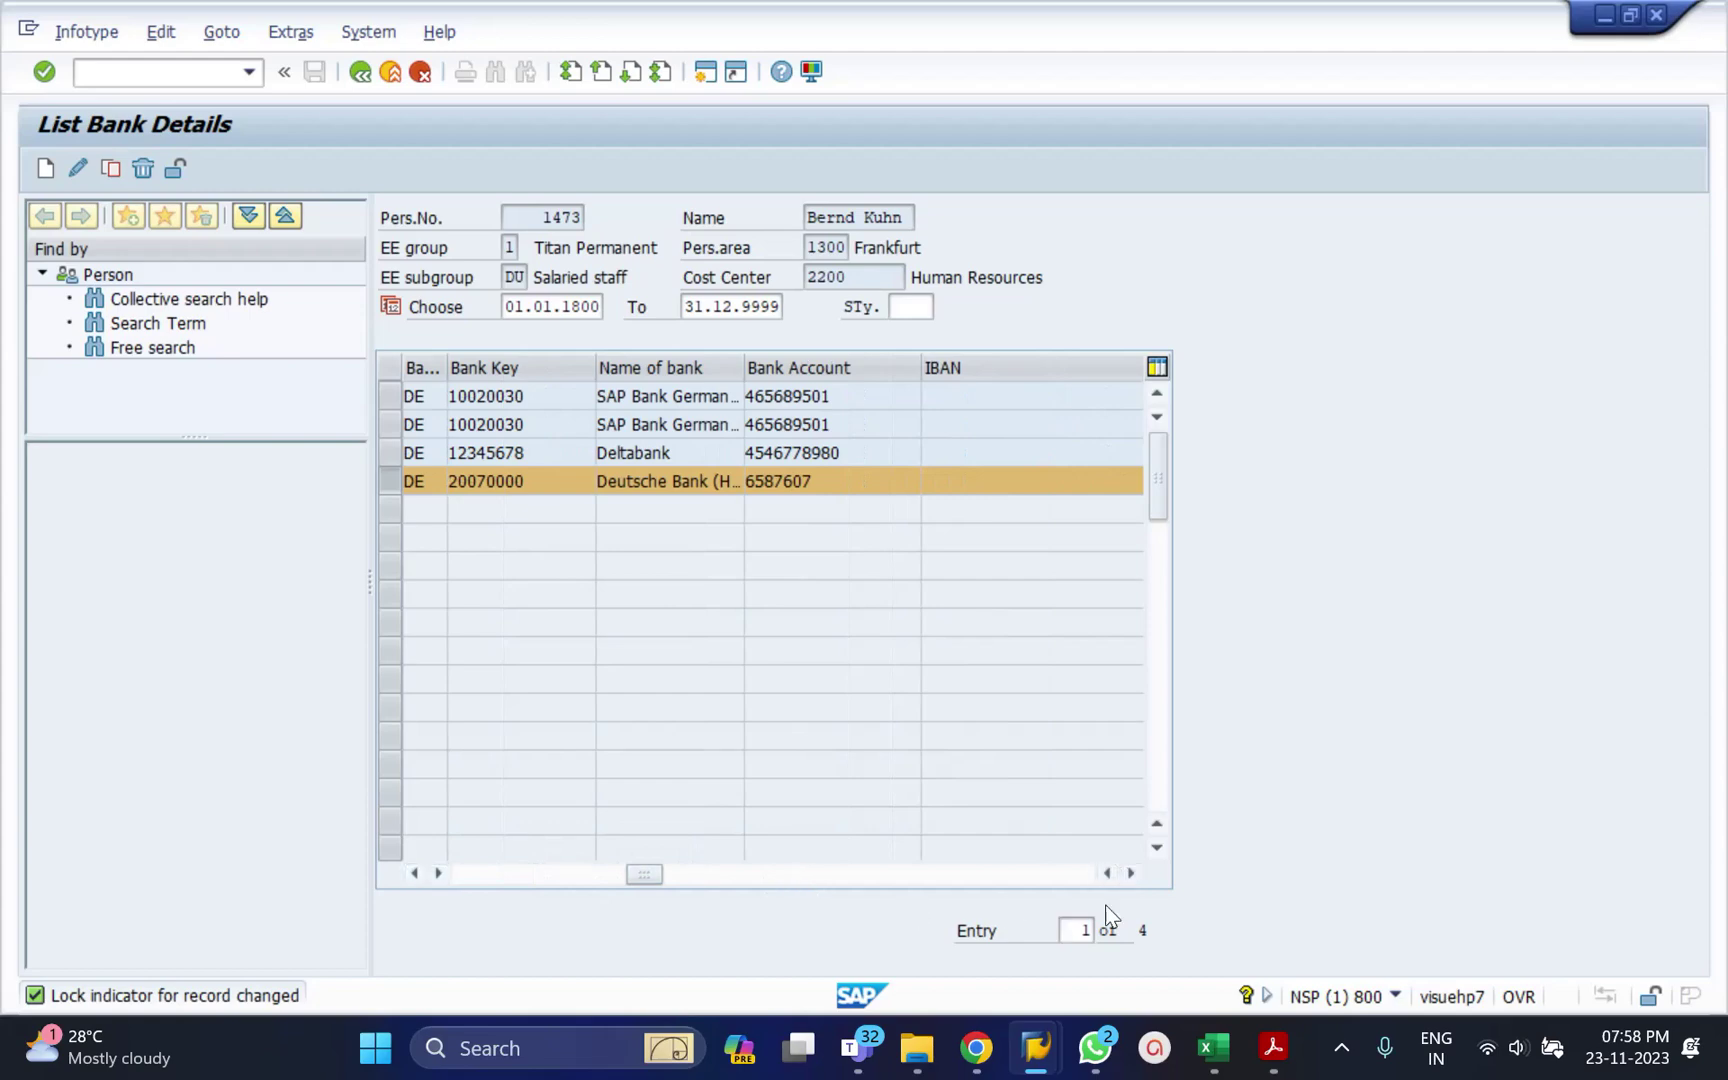
click(1130, 873)
click(1130, 873)
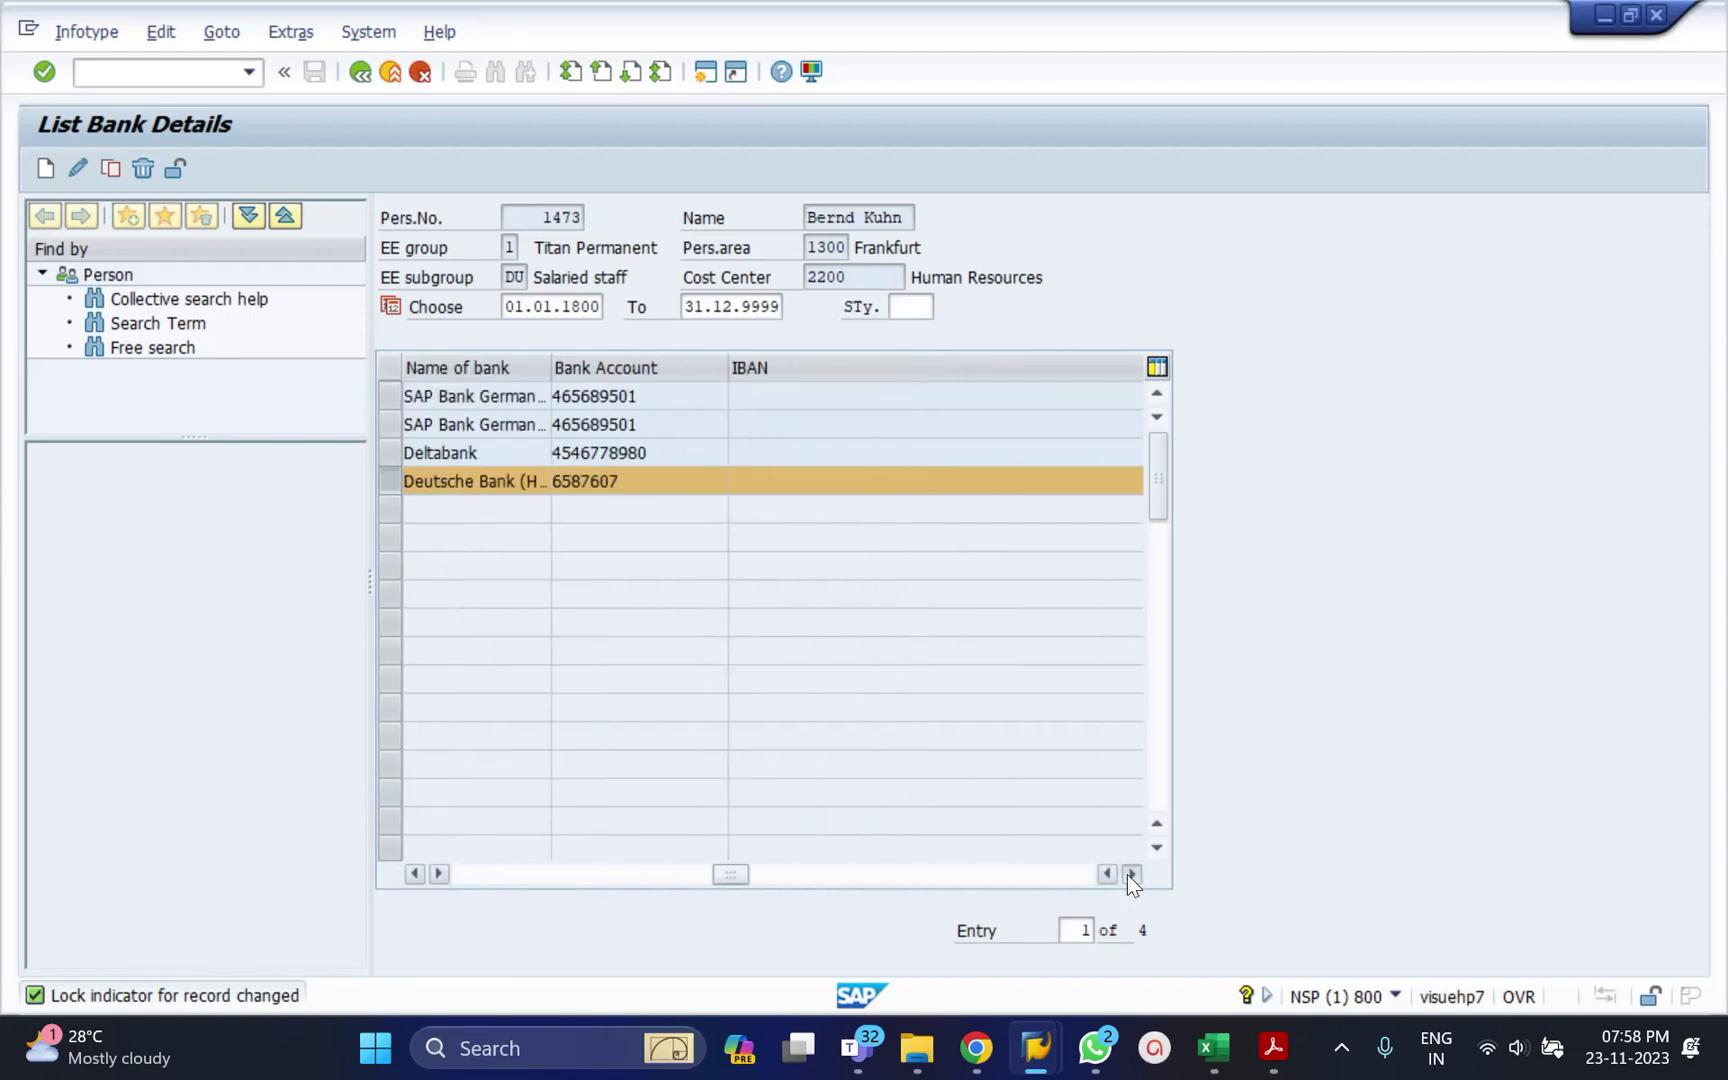
click(1130, 873)
click(1130, 873)
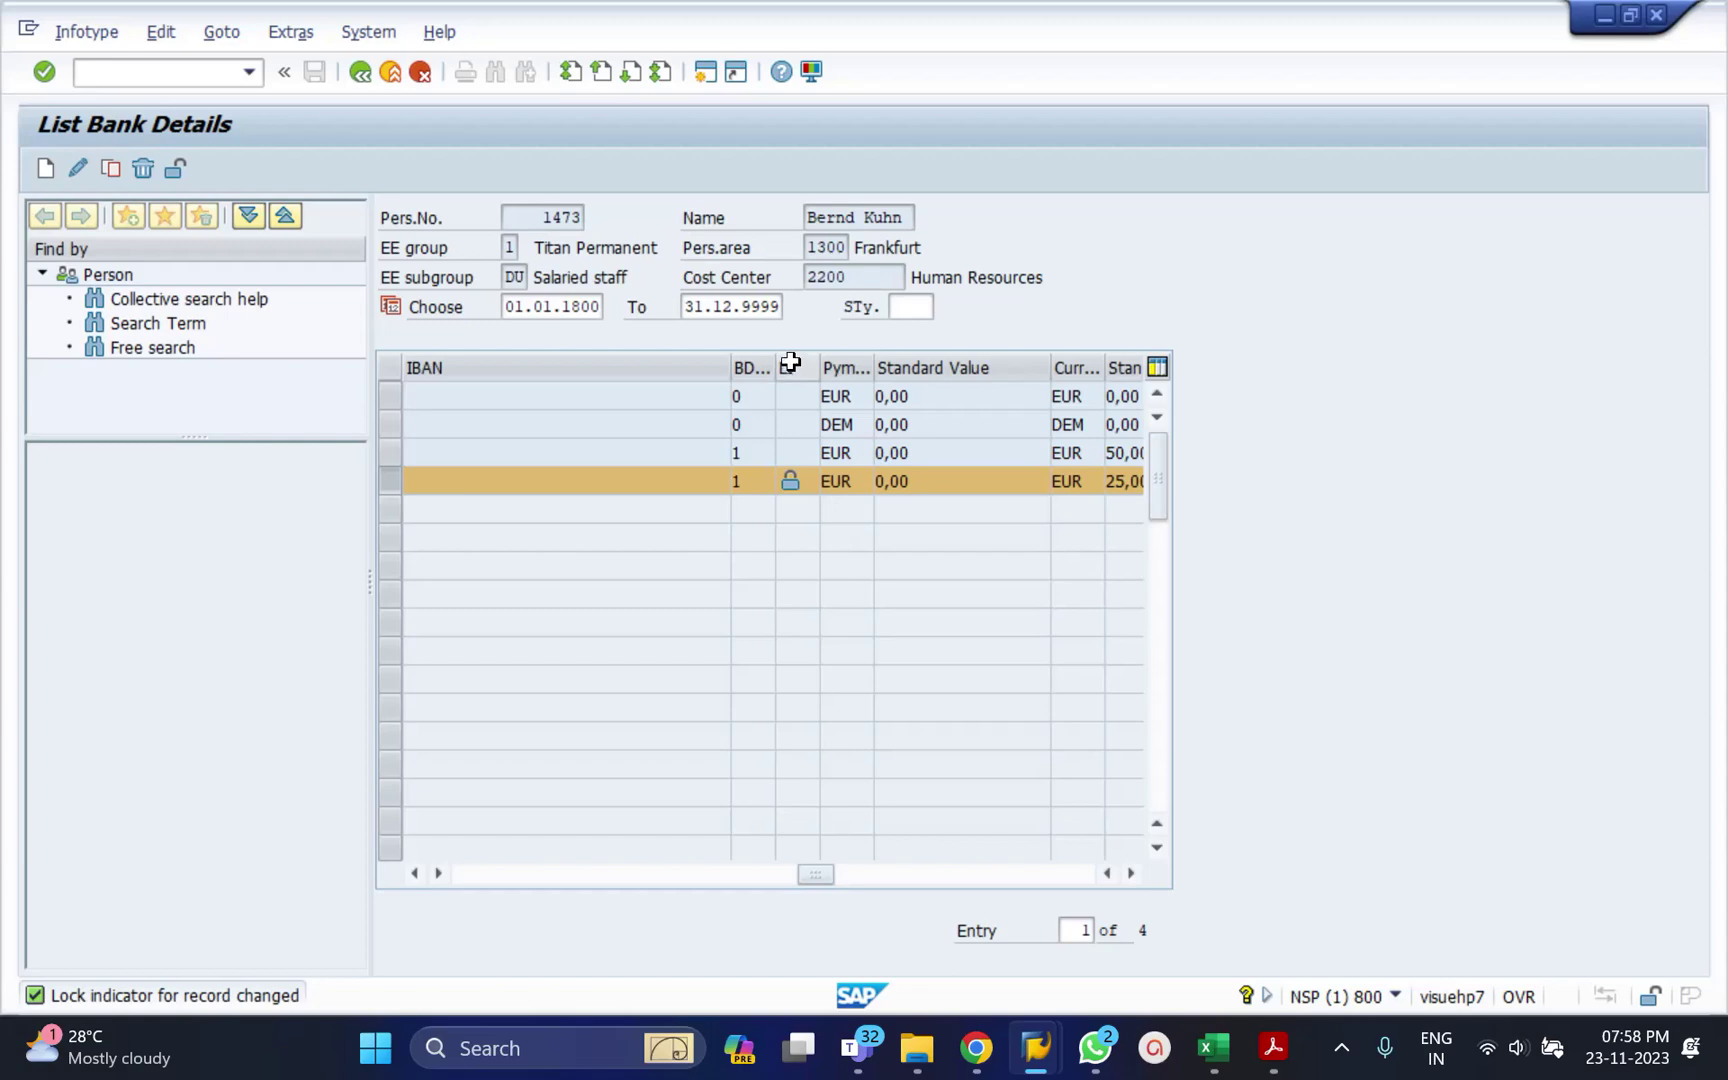
Unlock and save the Deutsche Bank record, then return to Maintain HR Master Data.
mouse_move(791, 482)
click(177, 168)
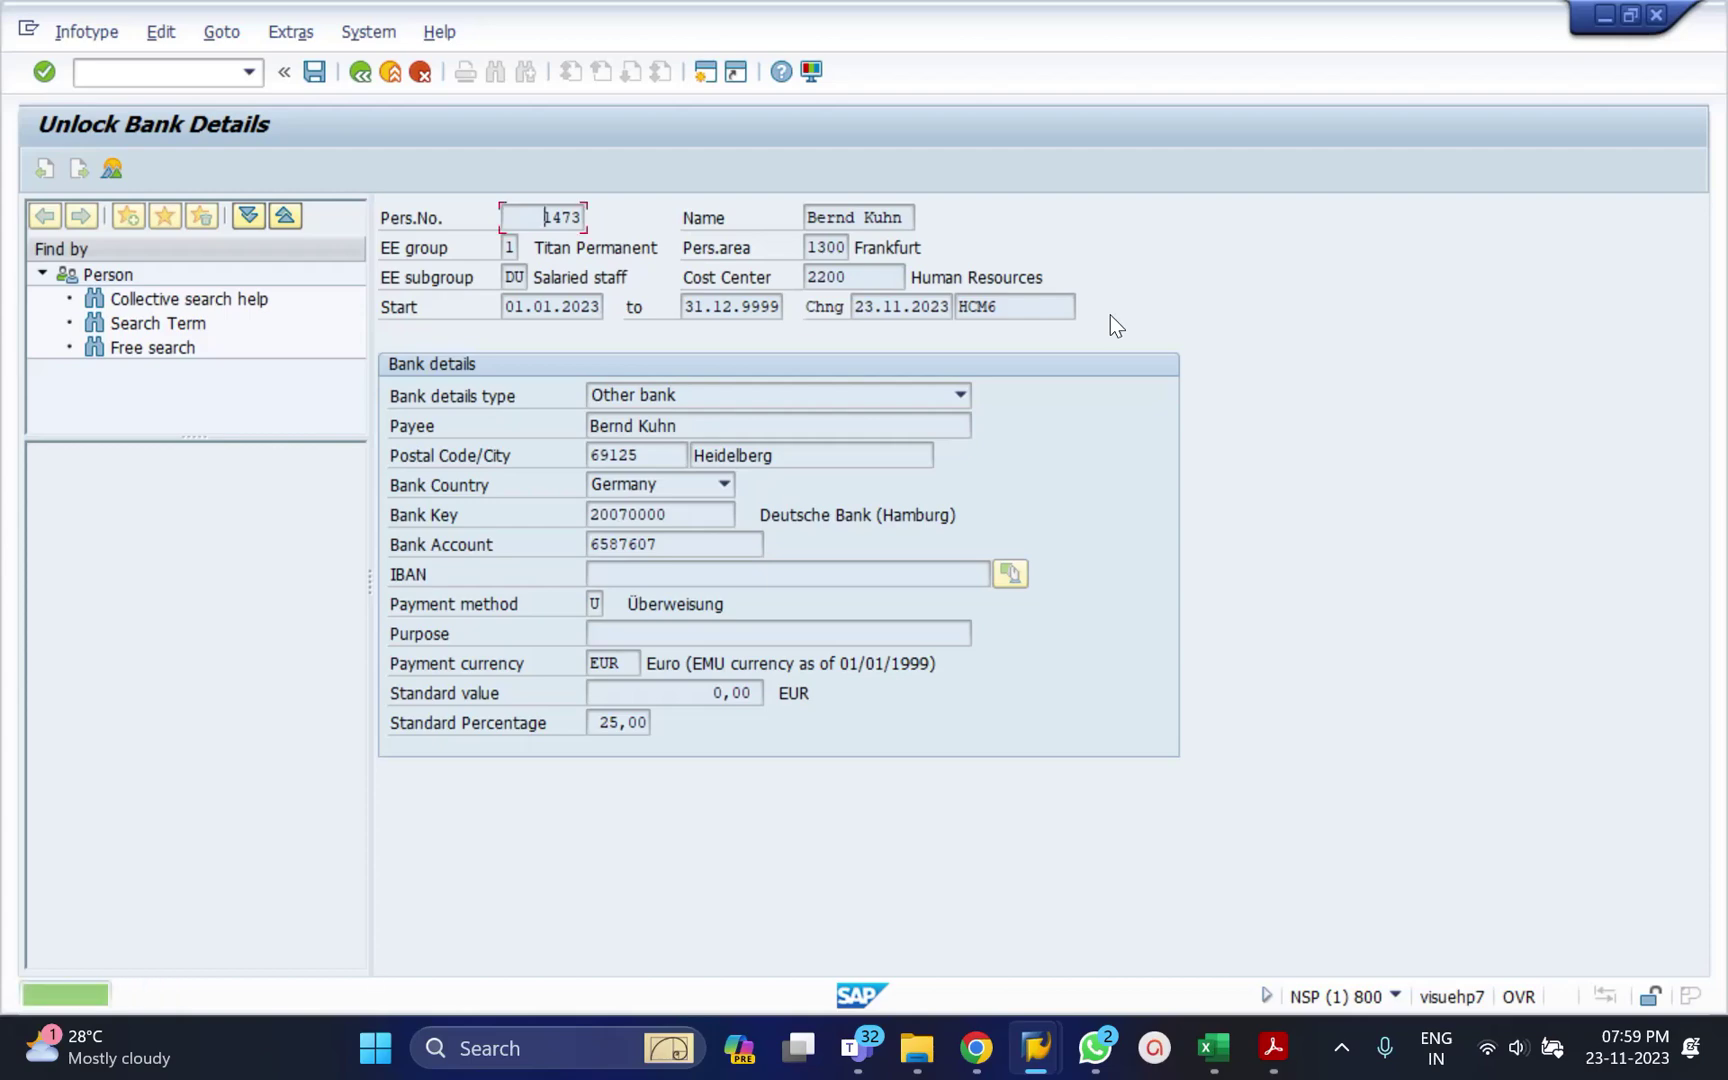
key(ctrl+s)
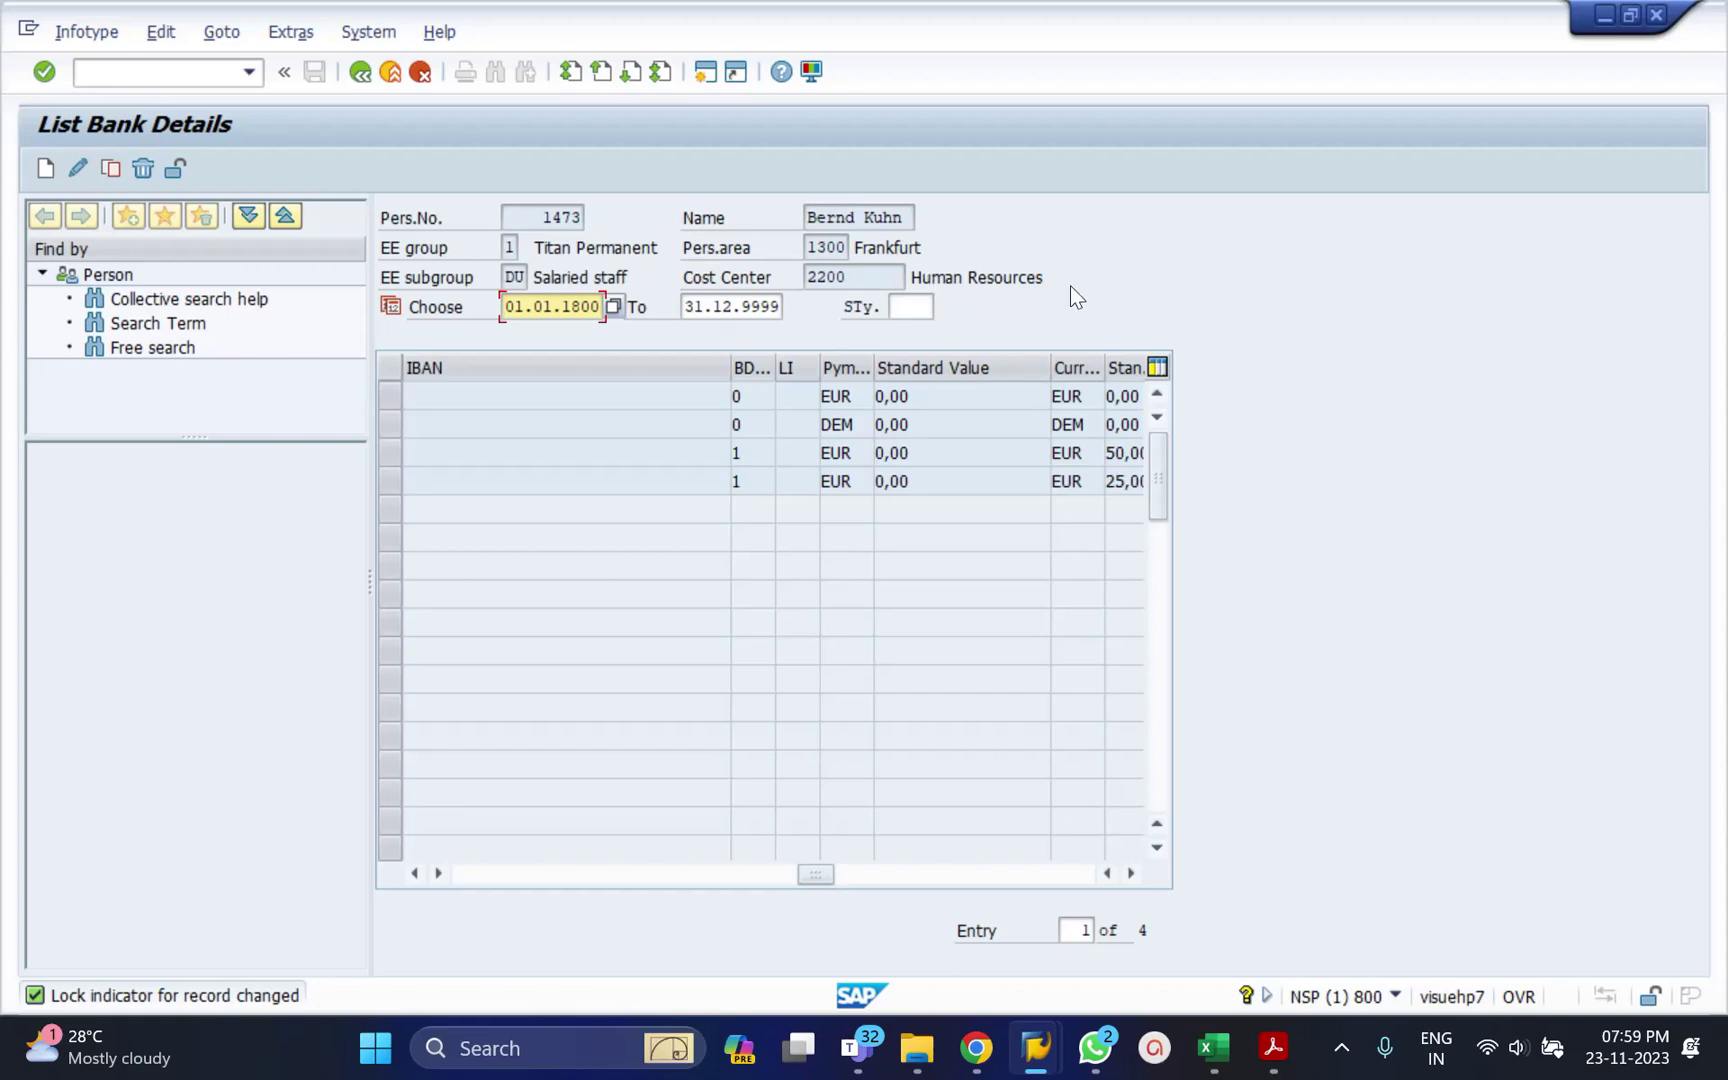
click(392, 482)
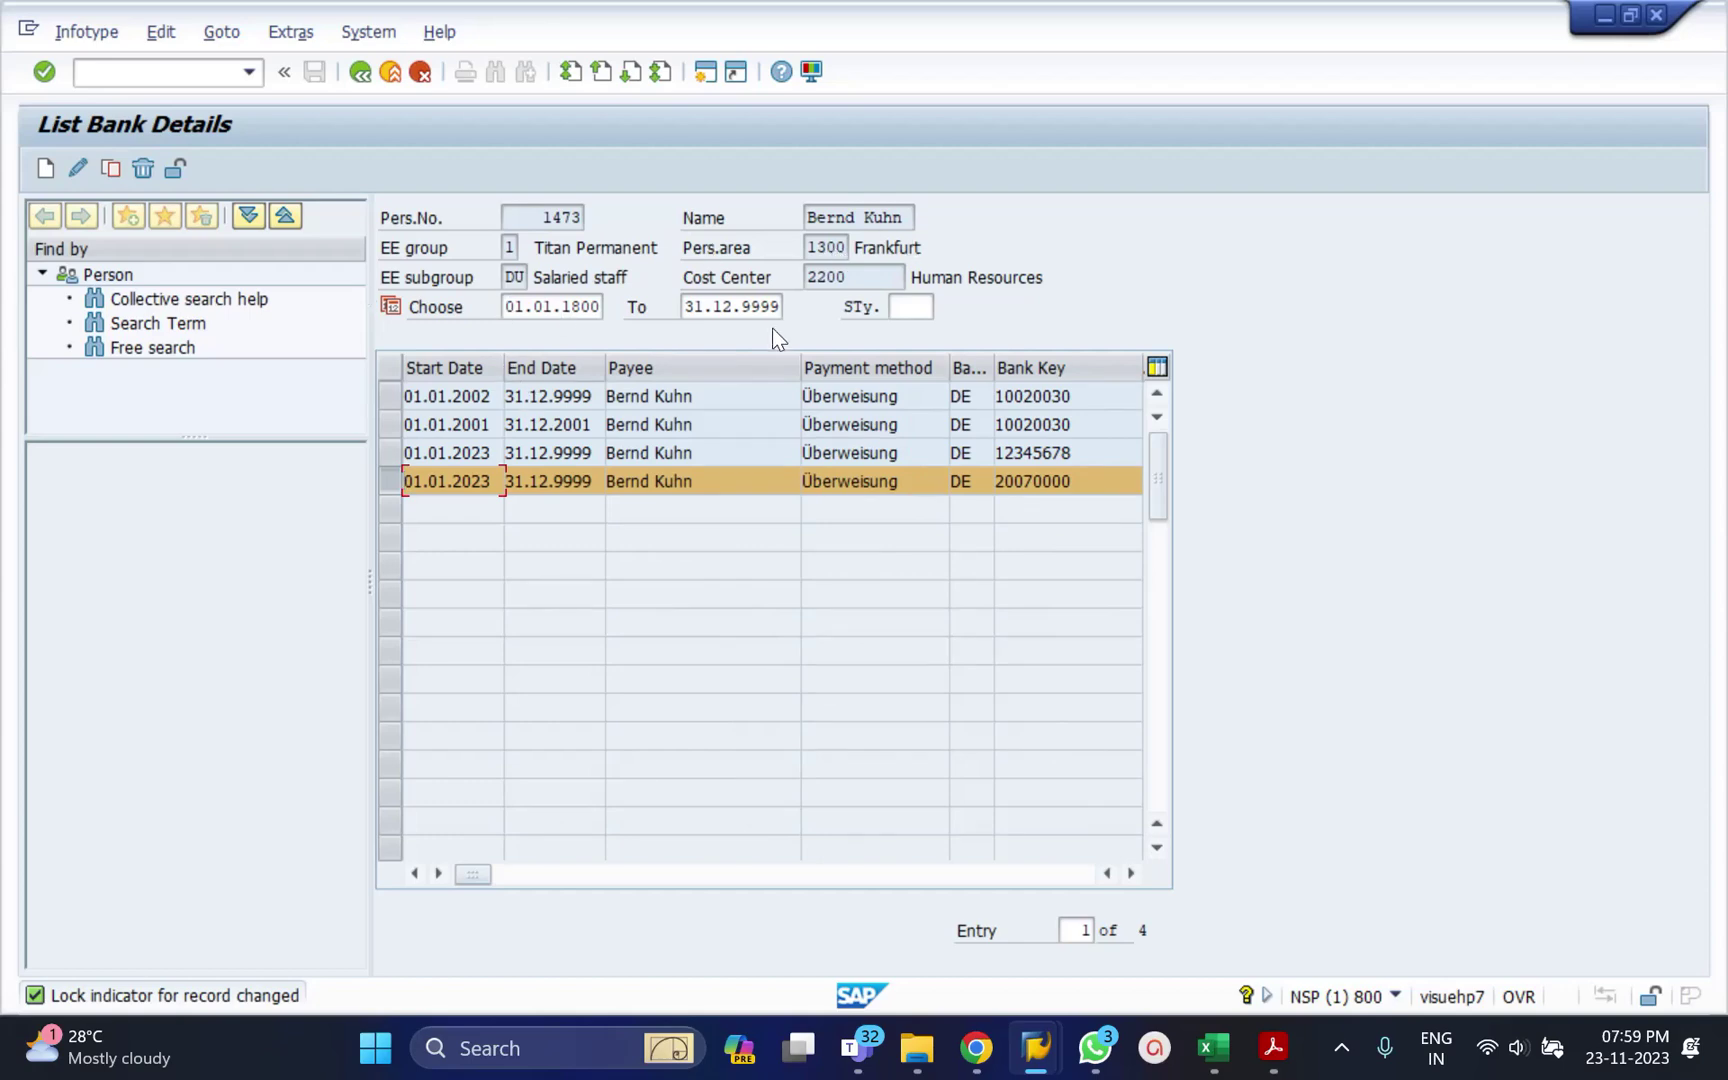
click(361, 69)
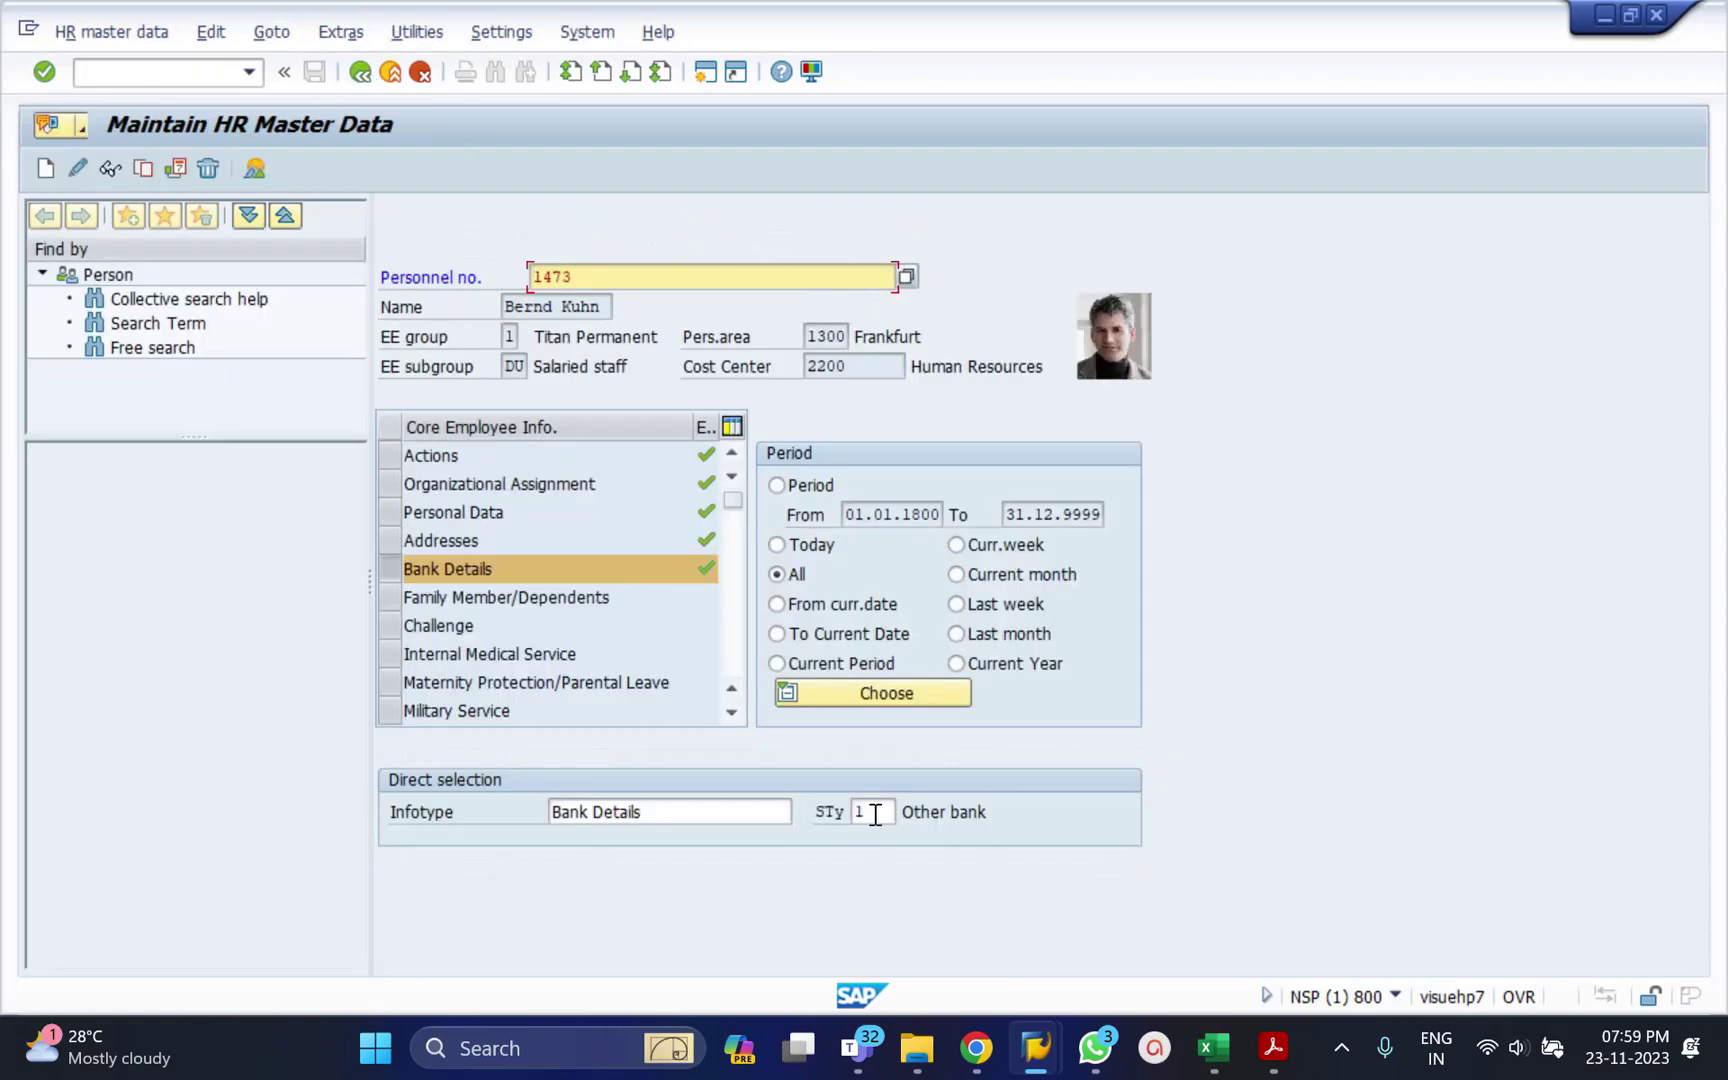
Clear the subtype and replace Bank Details with infotype 7, Planned Working Time.
click(875, 815)
key(BackSpace)
key(shift+Tab)
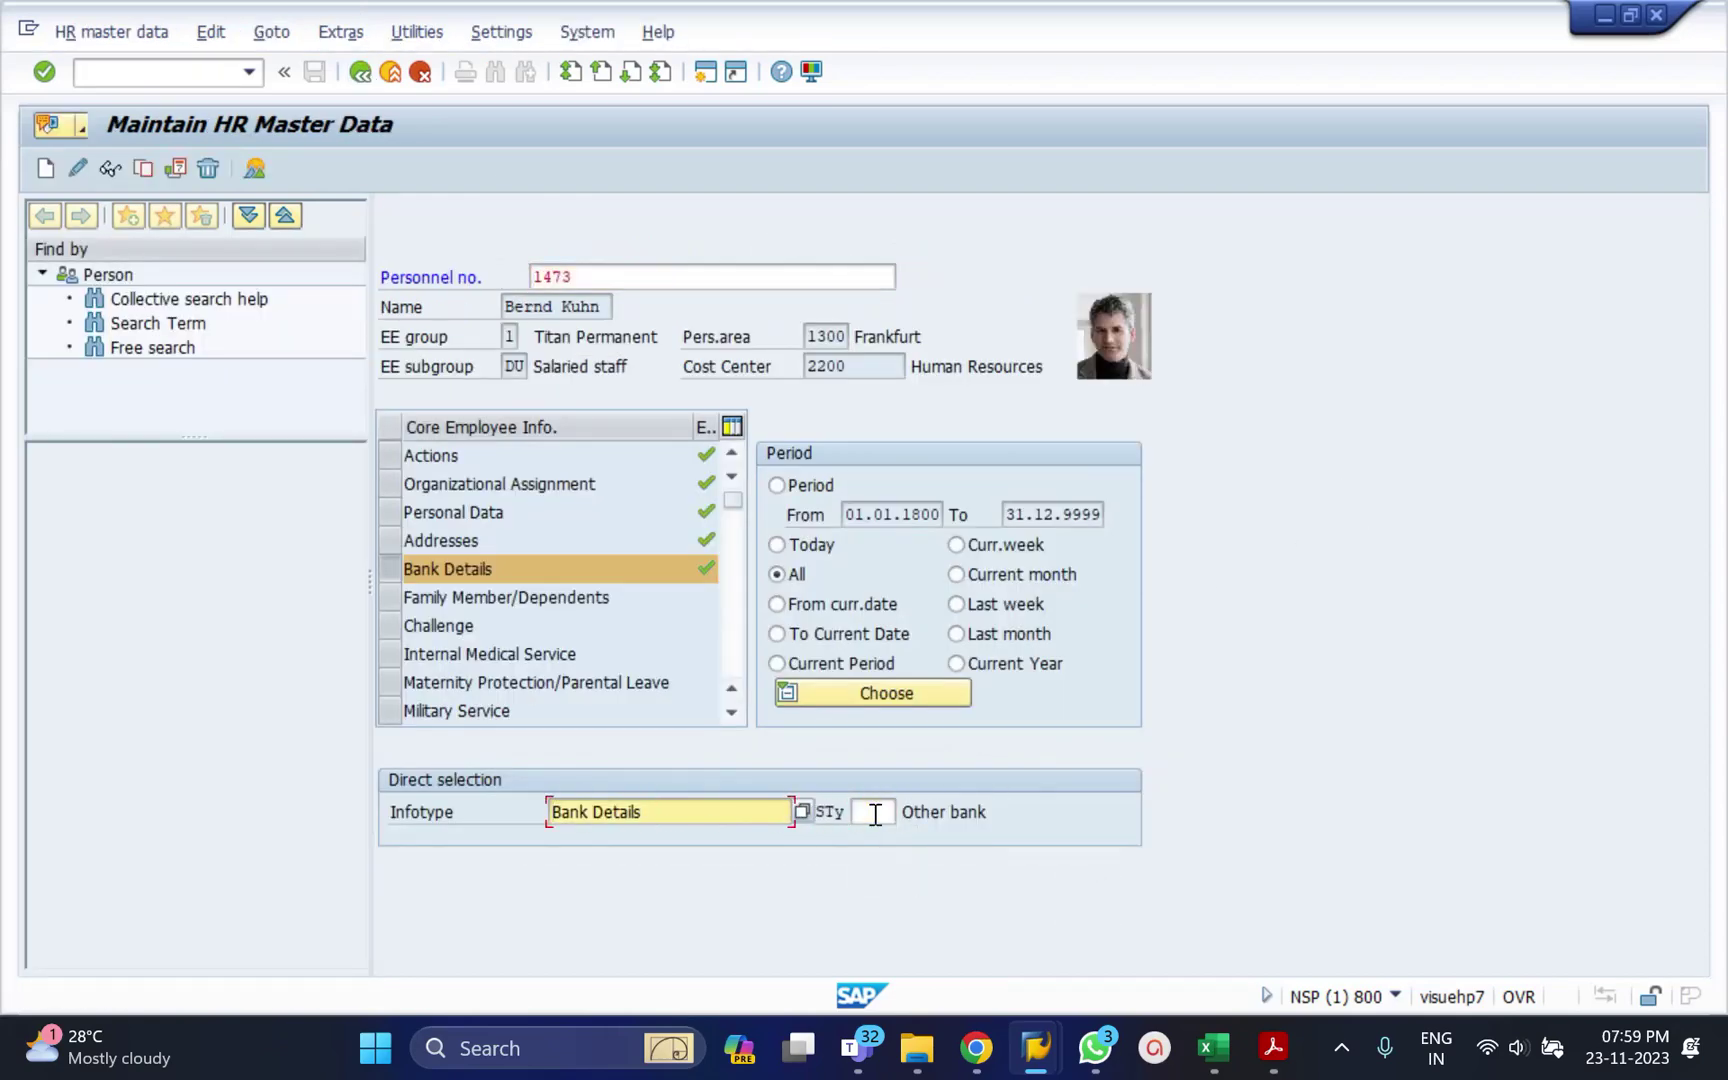
key(shift+End)
key(Delete)
text(7)
key(Return)
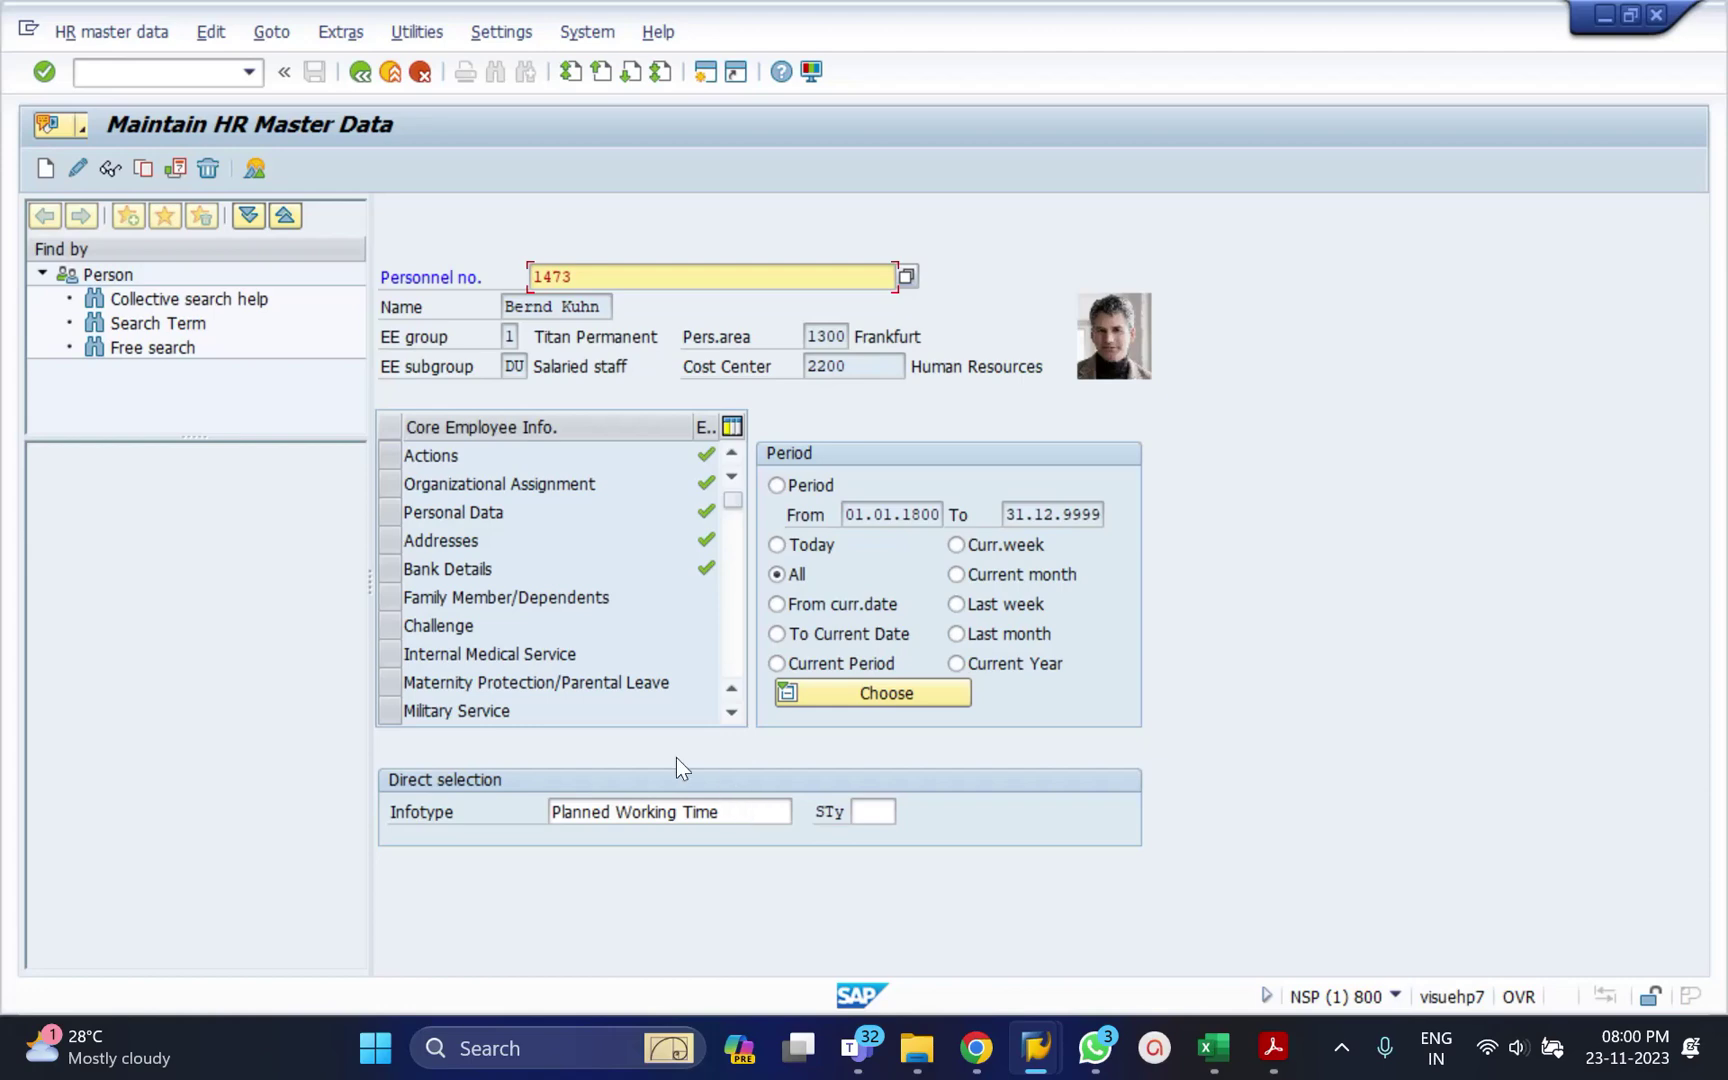
Open the FLEX work schedule from the planned working time record with starting month 012024.
click(106, 168)
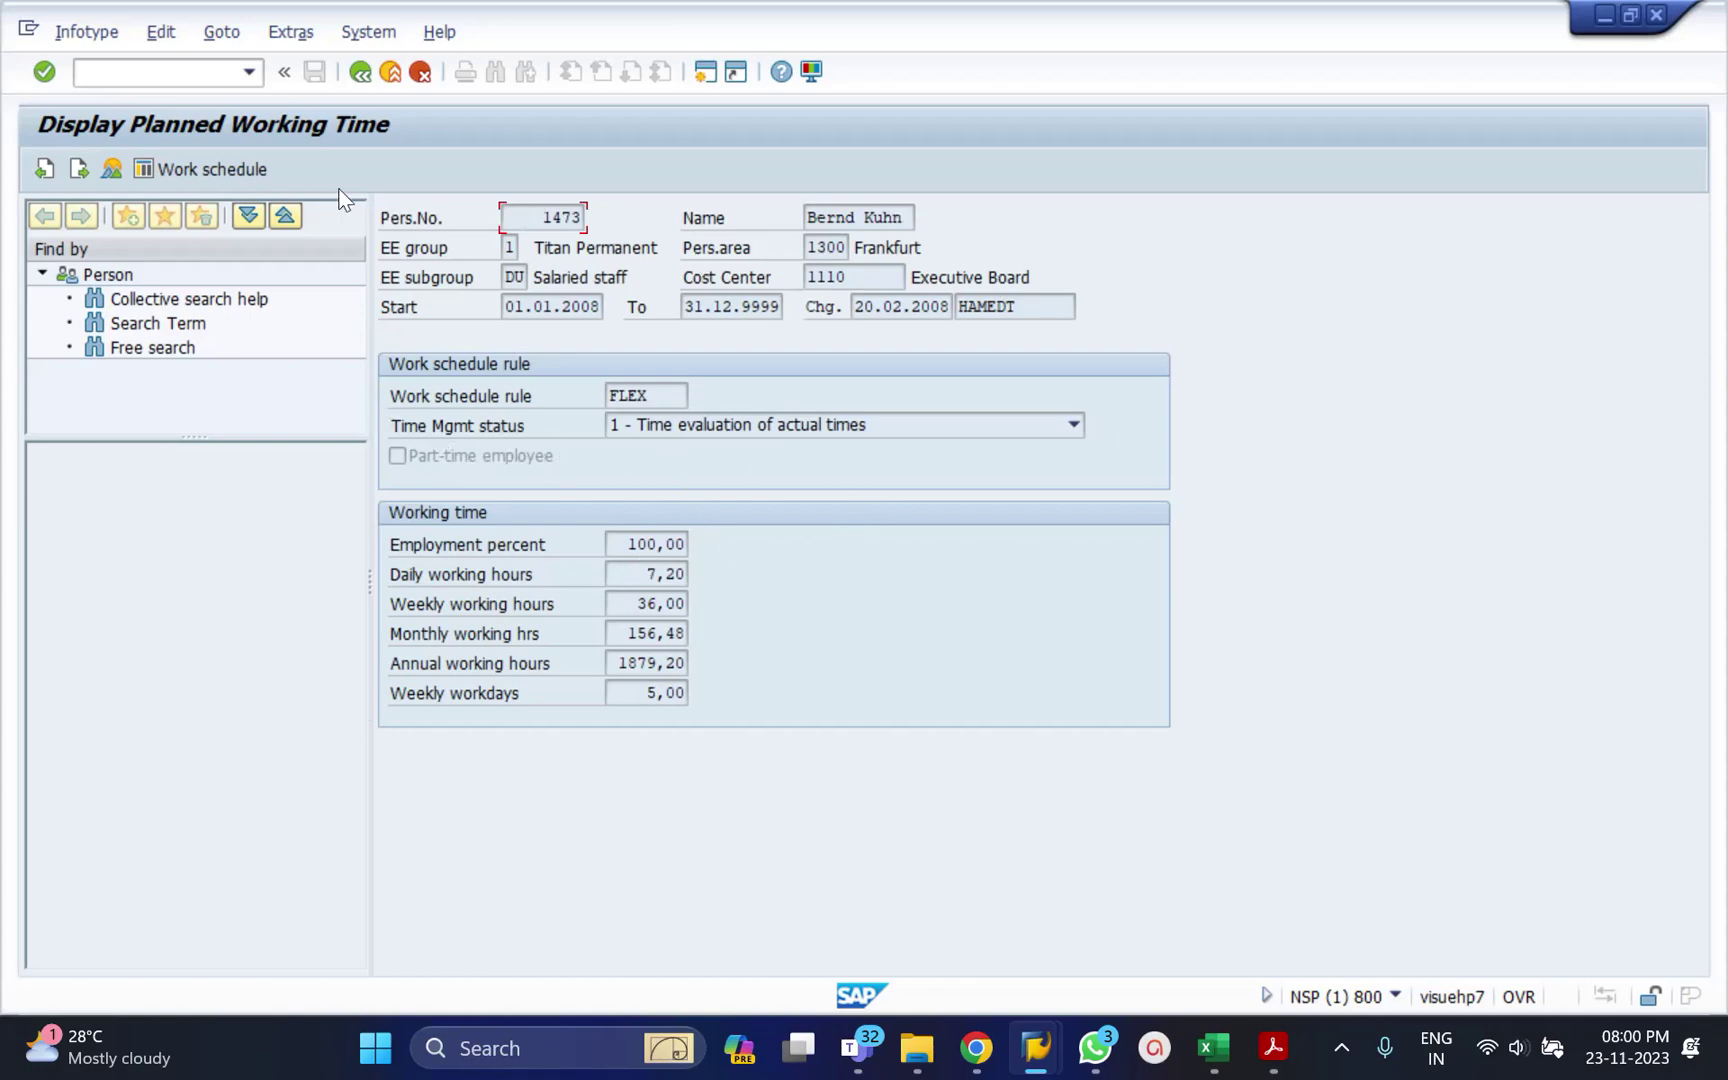
click(240, 180)
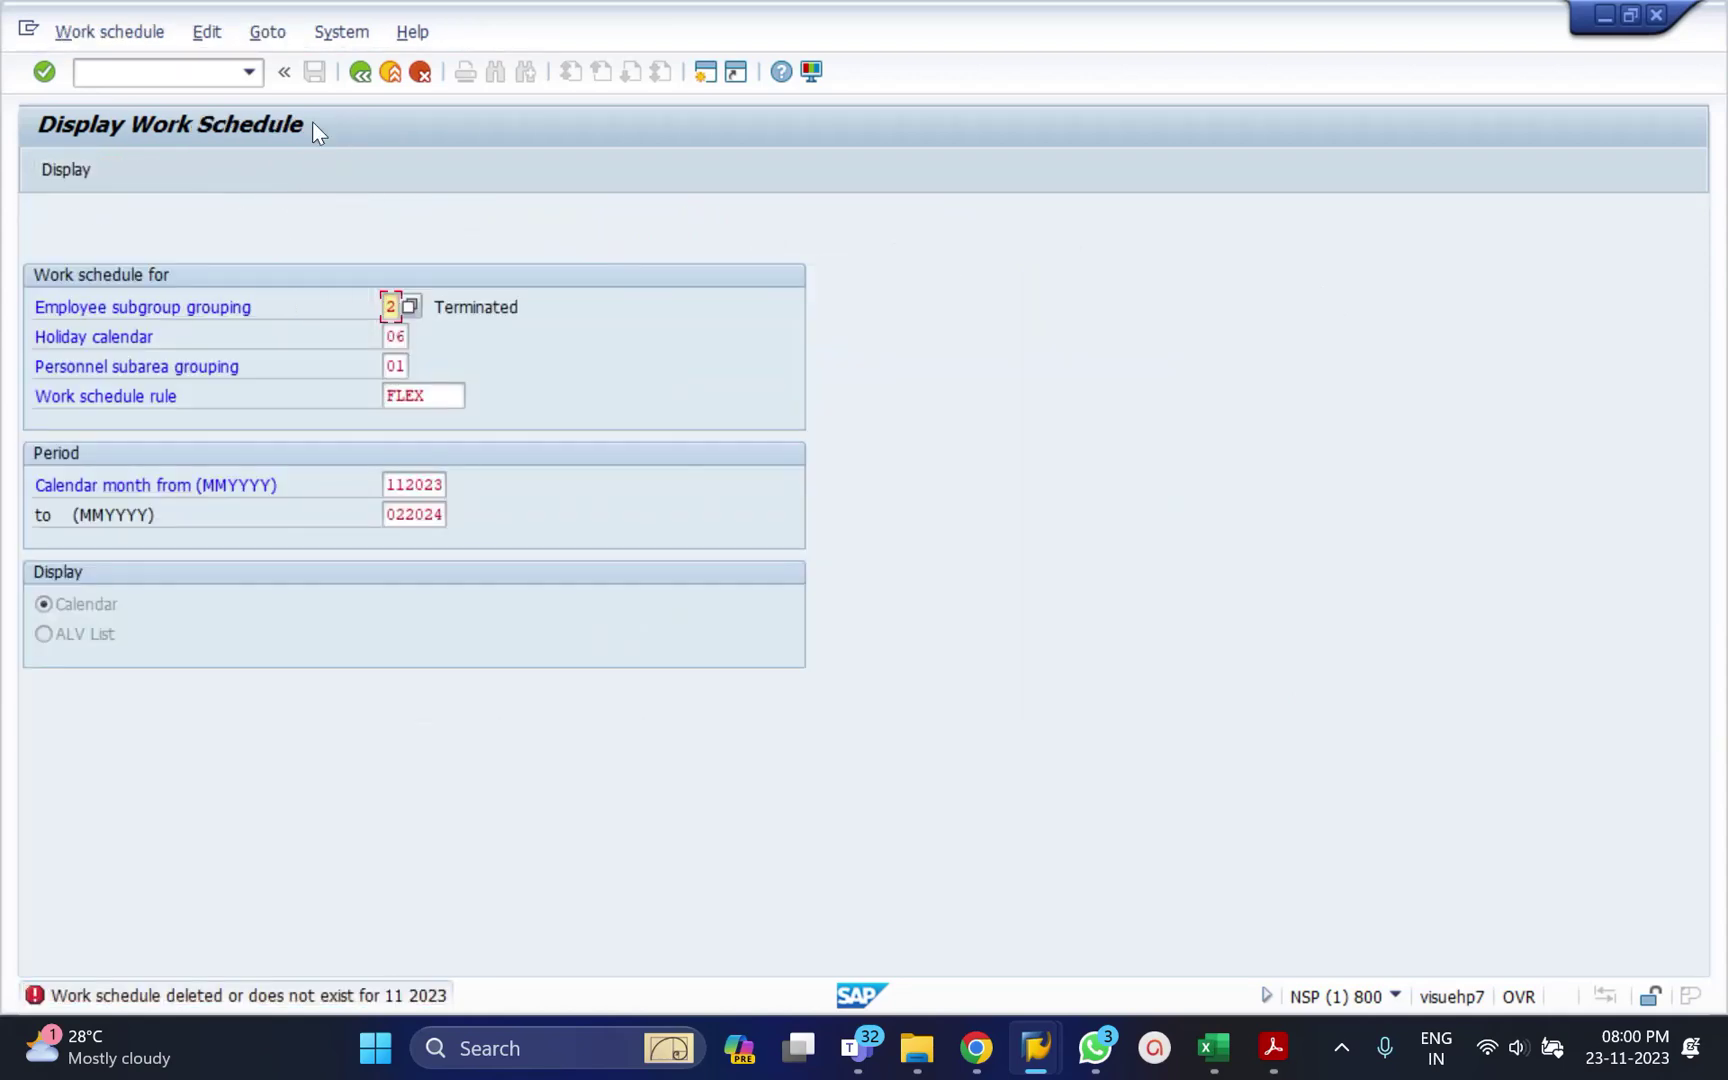
click(436, 482)
double_click(436, 482)
key(Delete)
text(012024)
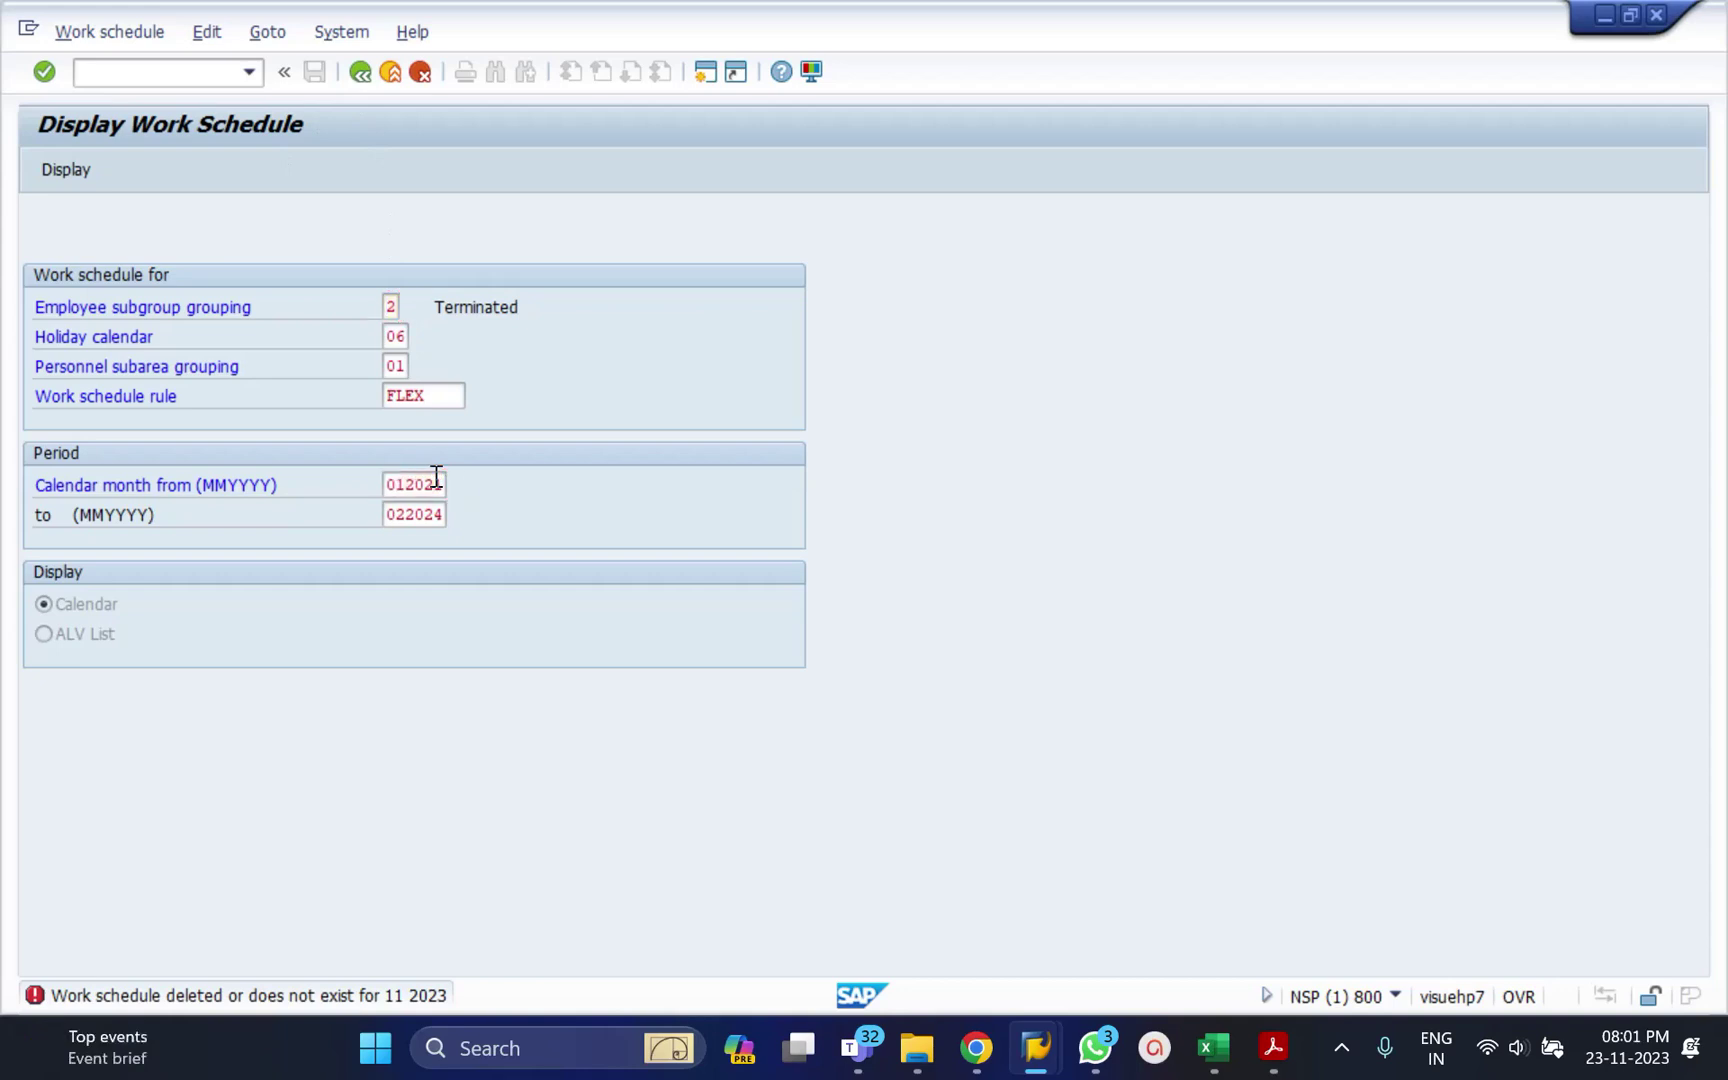
key(Return)
click(61, 165)
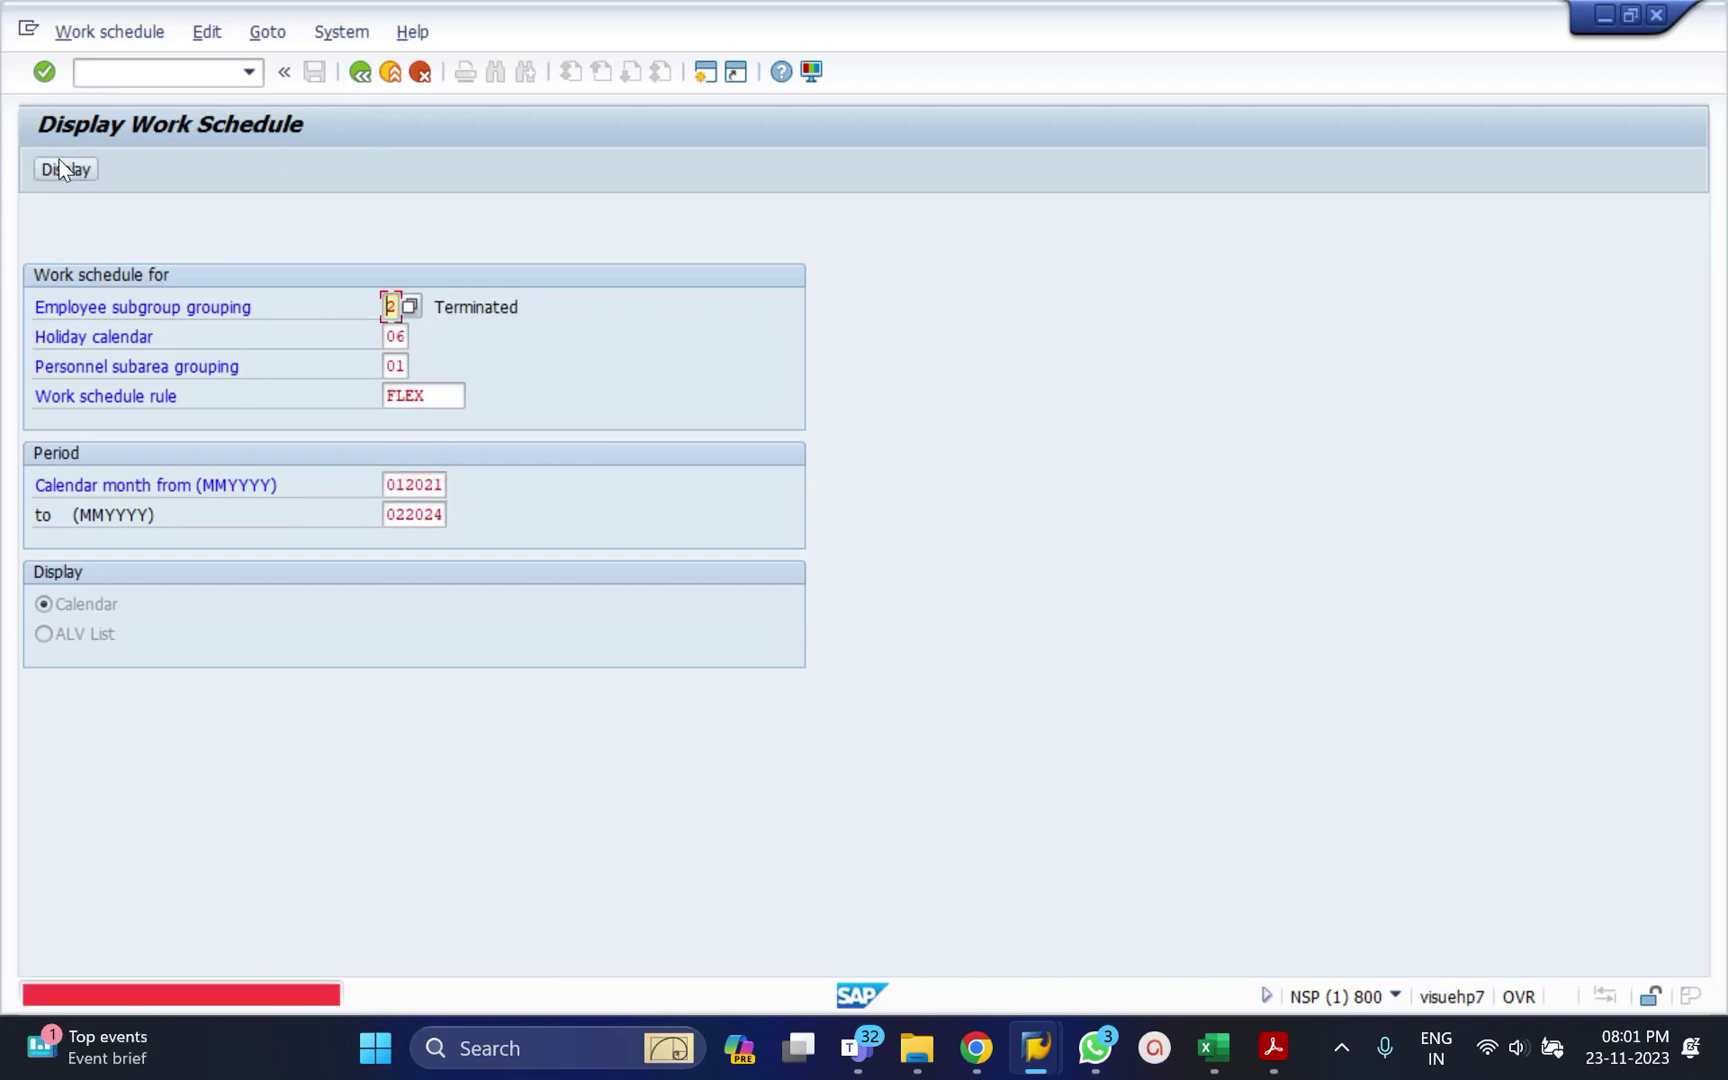
Change the starting calendar month to 012021 and display the calendar.
click(440, 486)
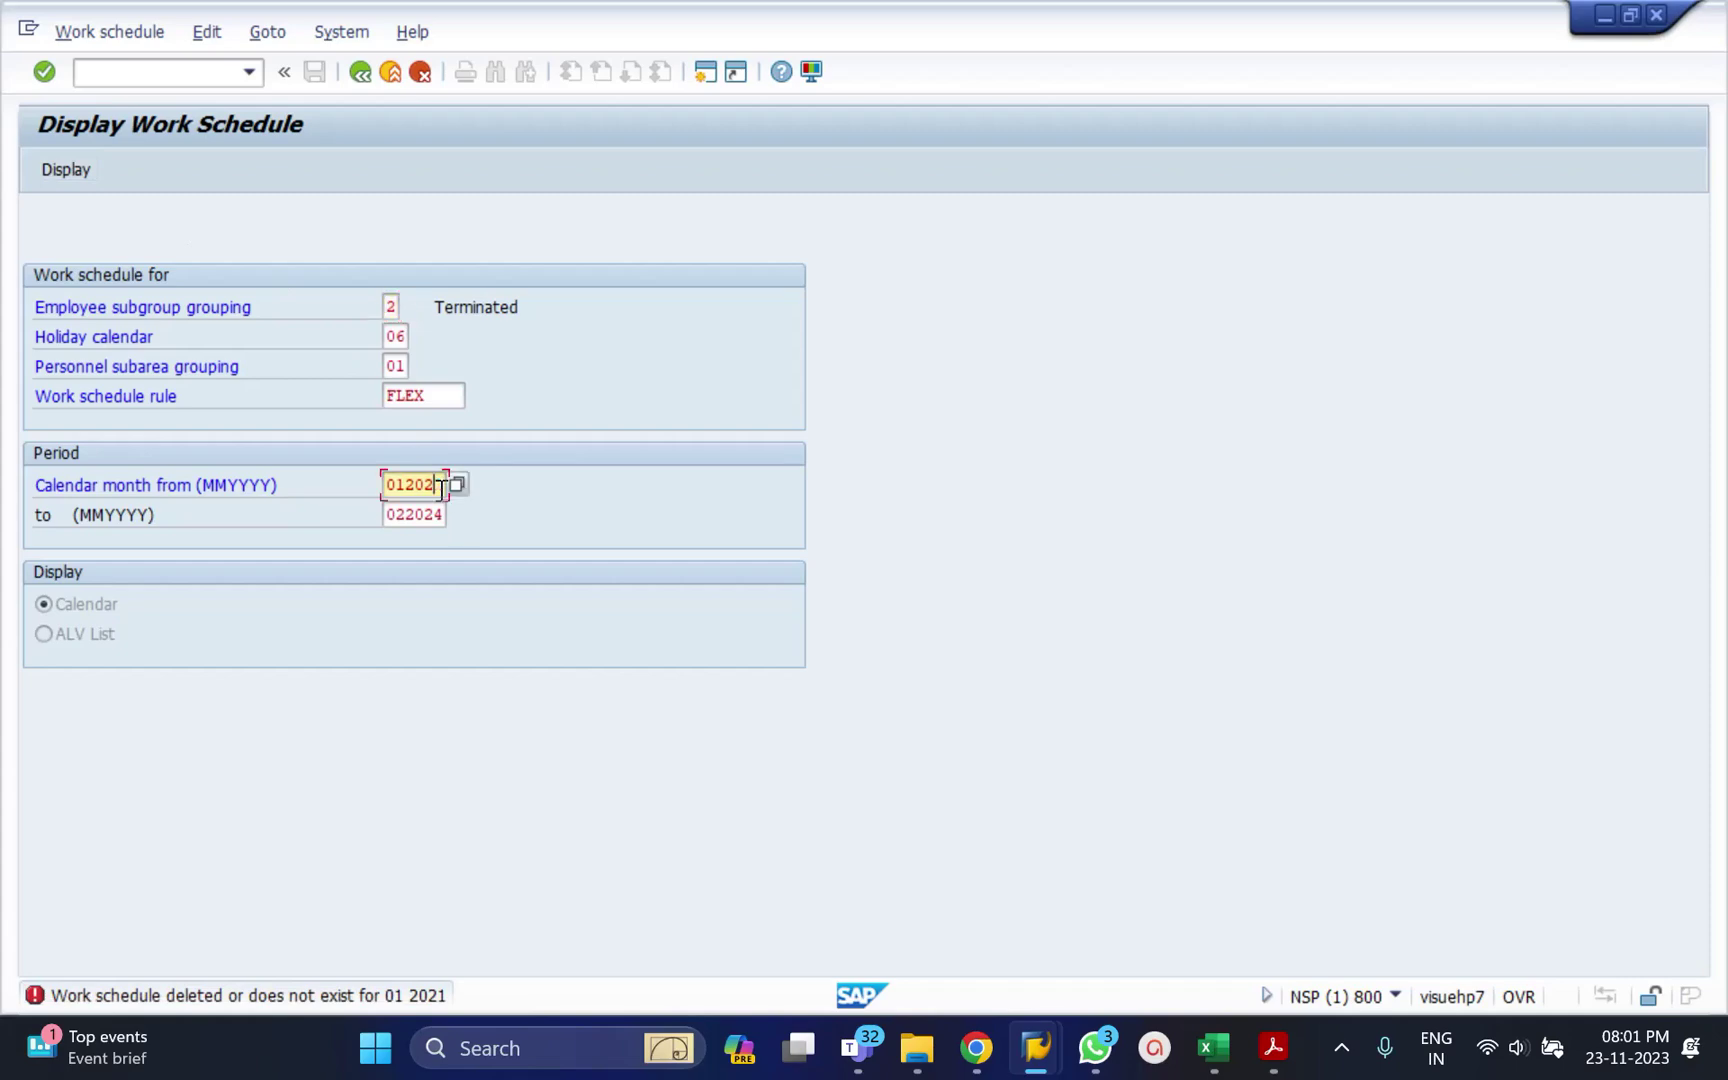
key(BackSpace)
key(BackSpace)
text(21)
key(Return)
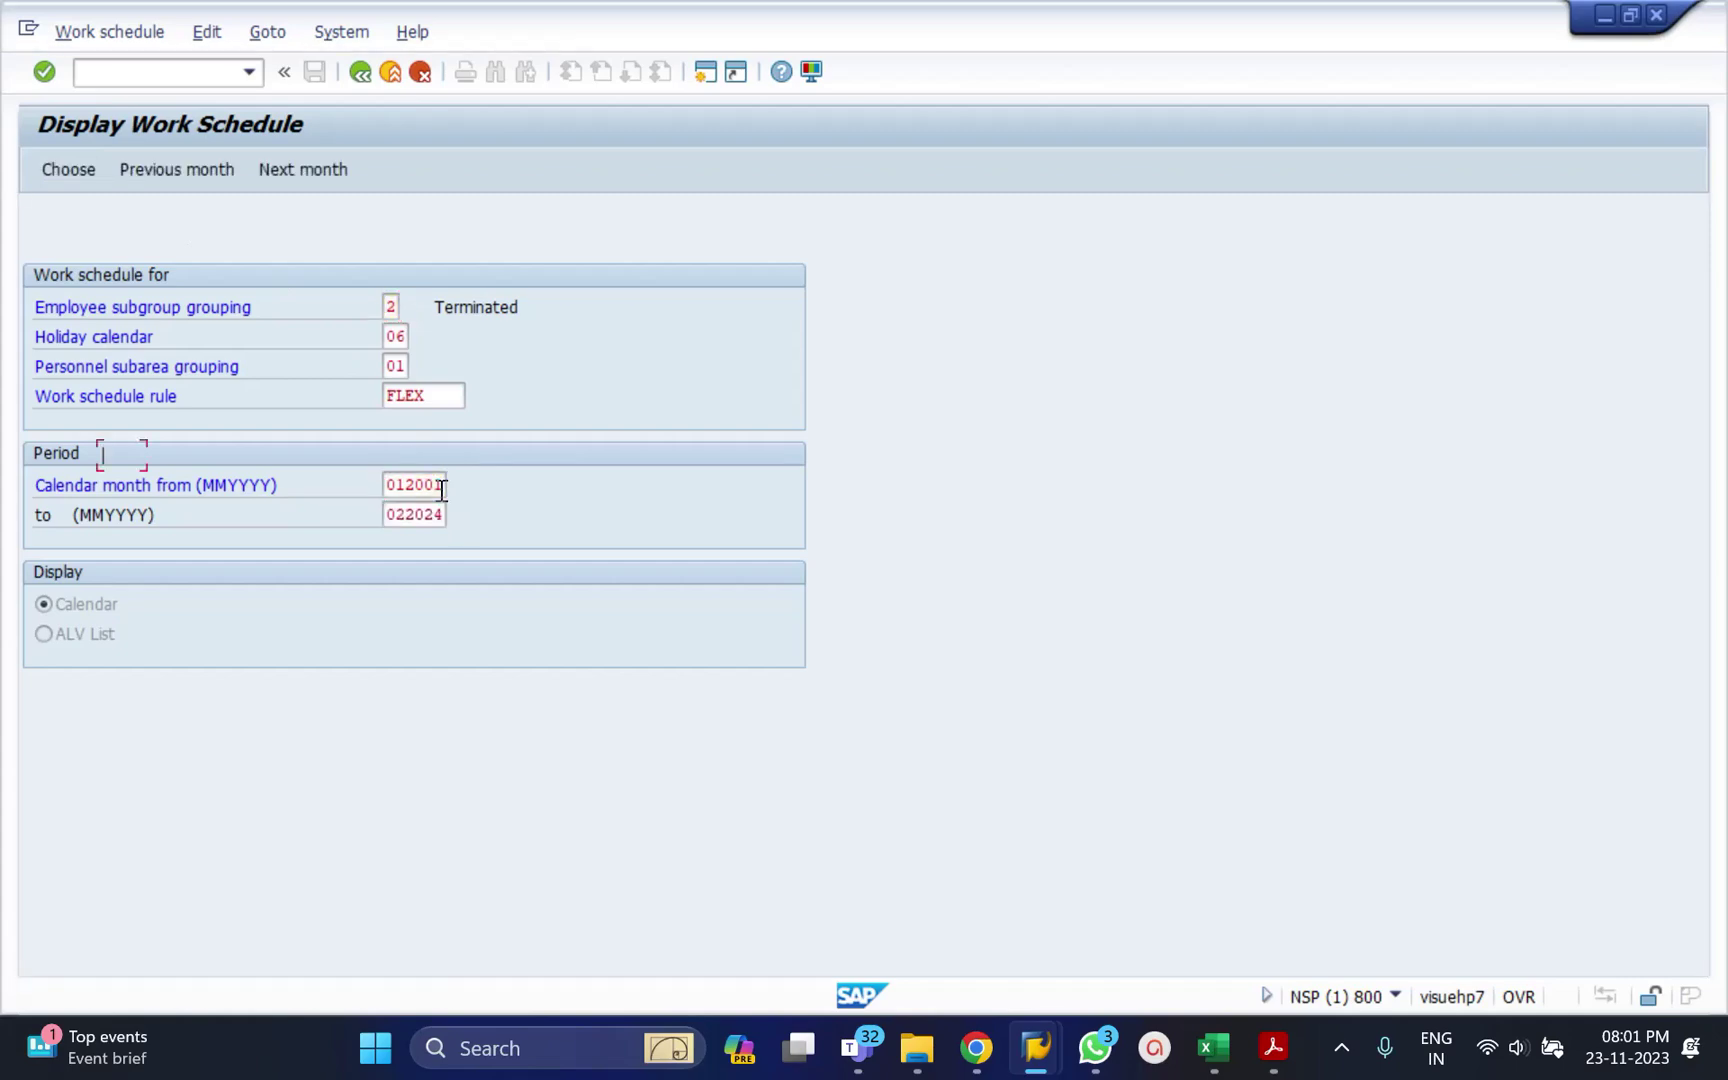
double_click(110, 458)
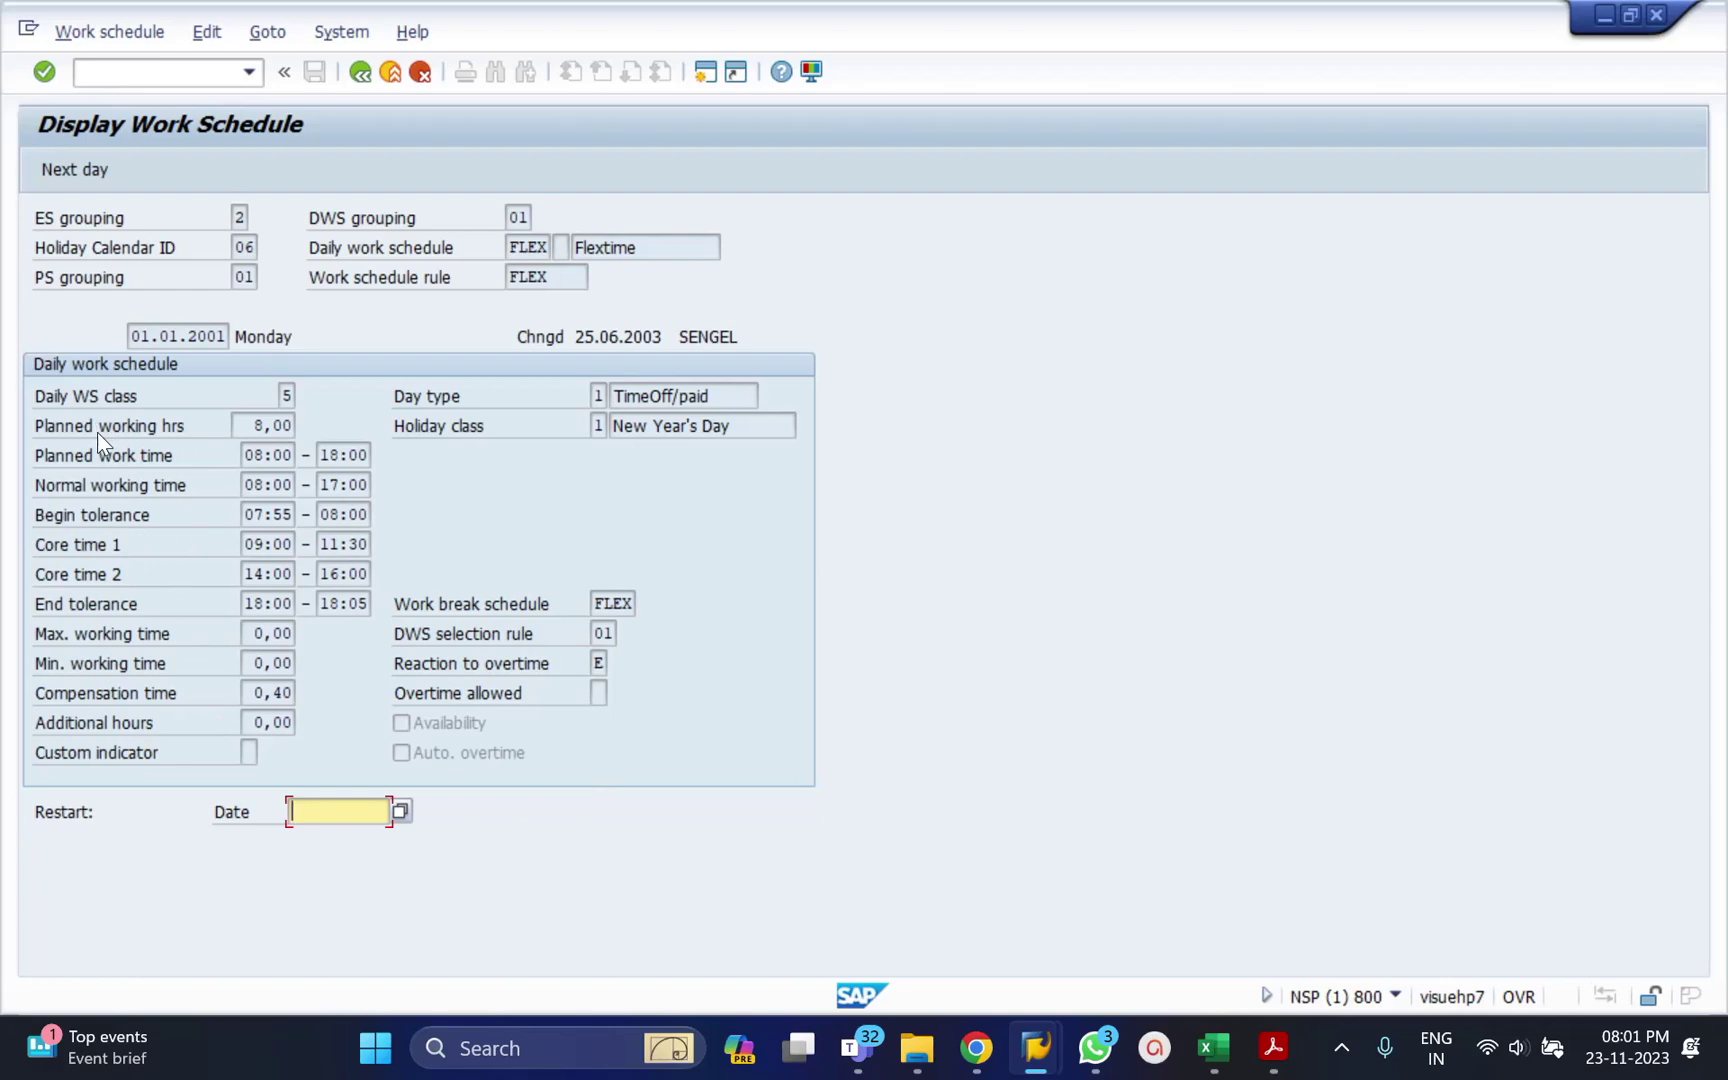
click(248, 430)
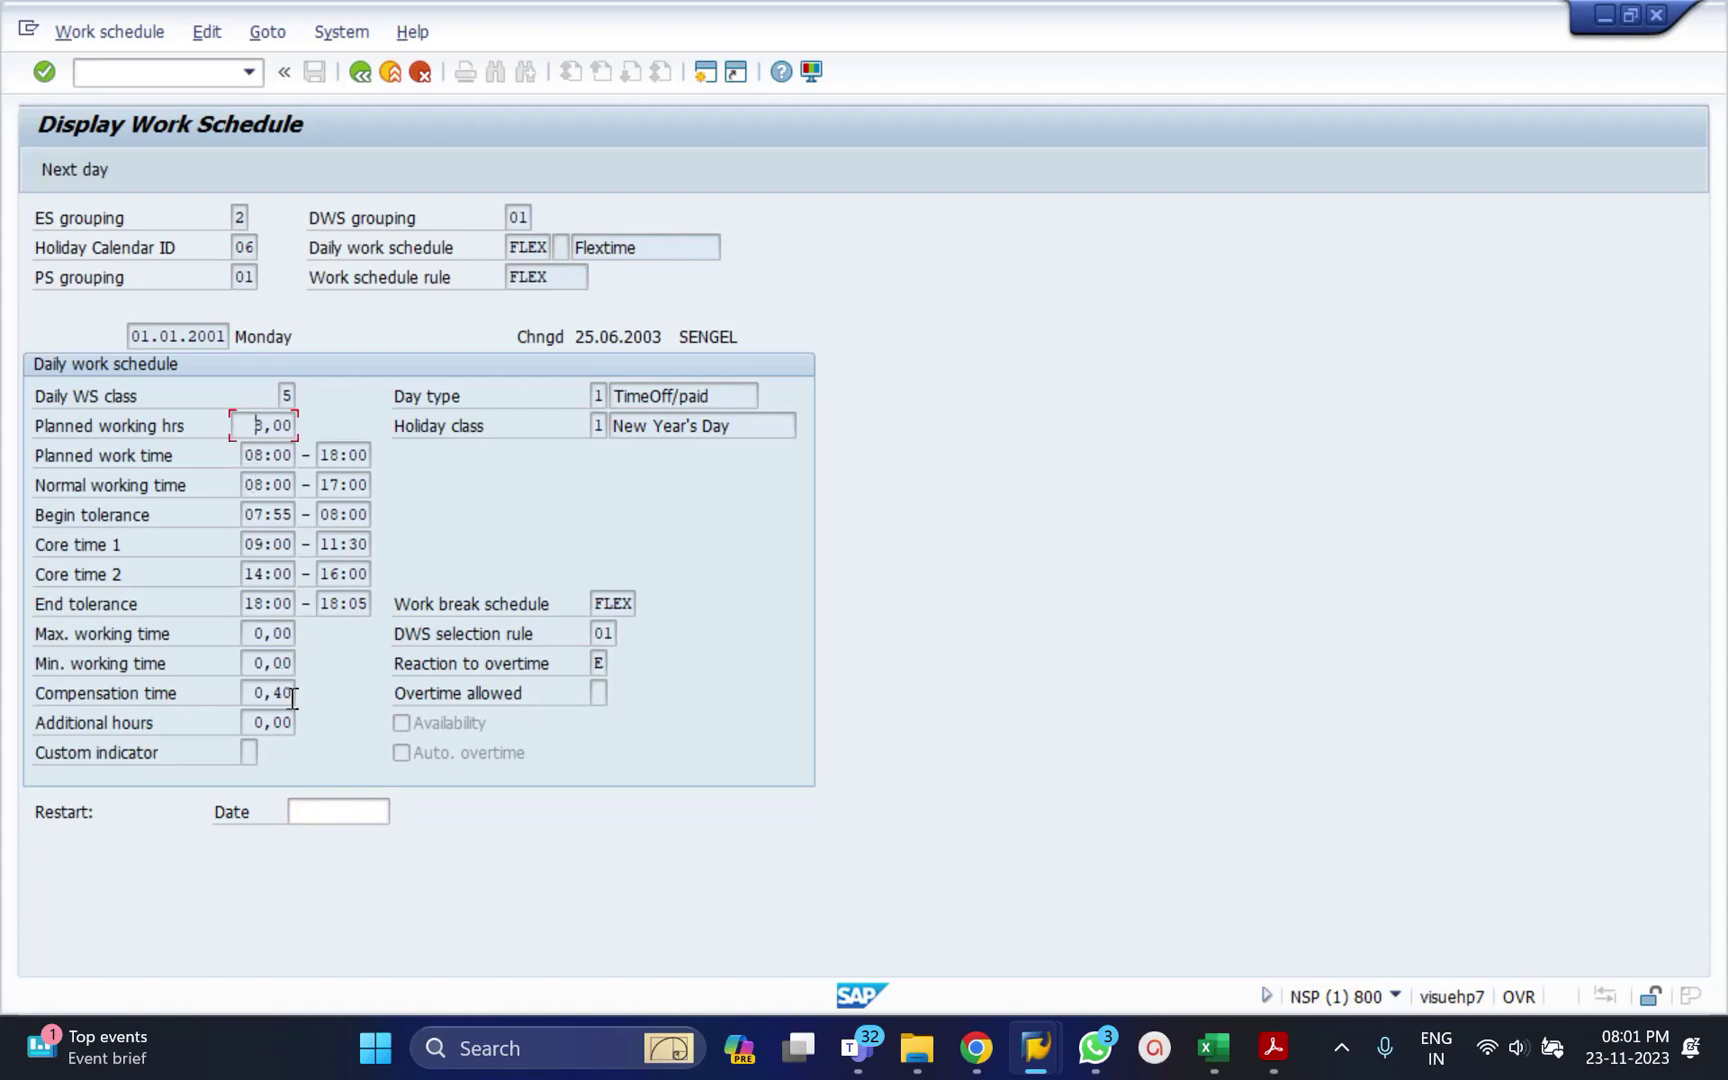
click(266, 458)
click(352, 457)
click(360, 74)
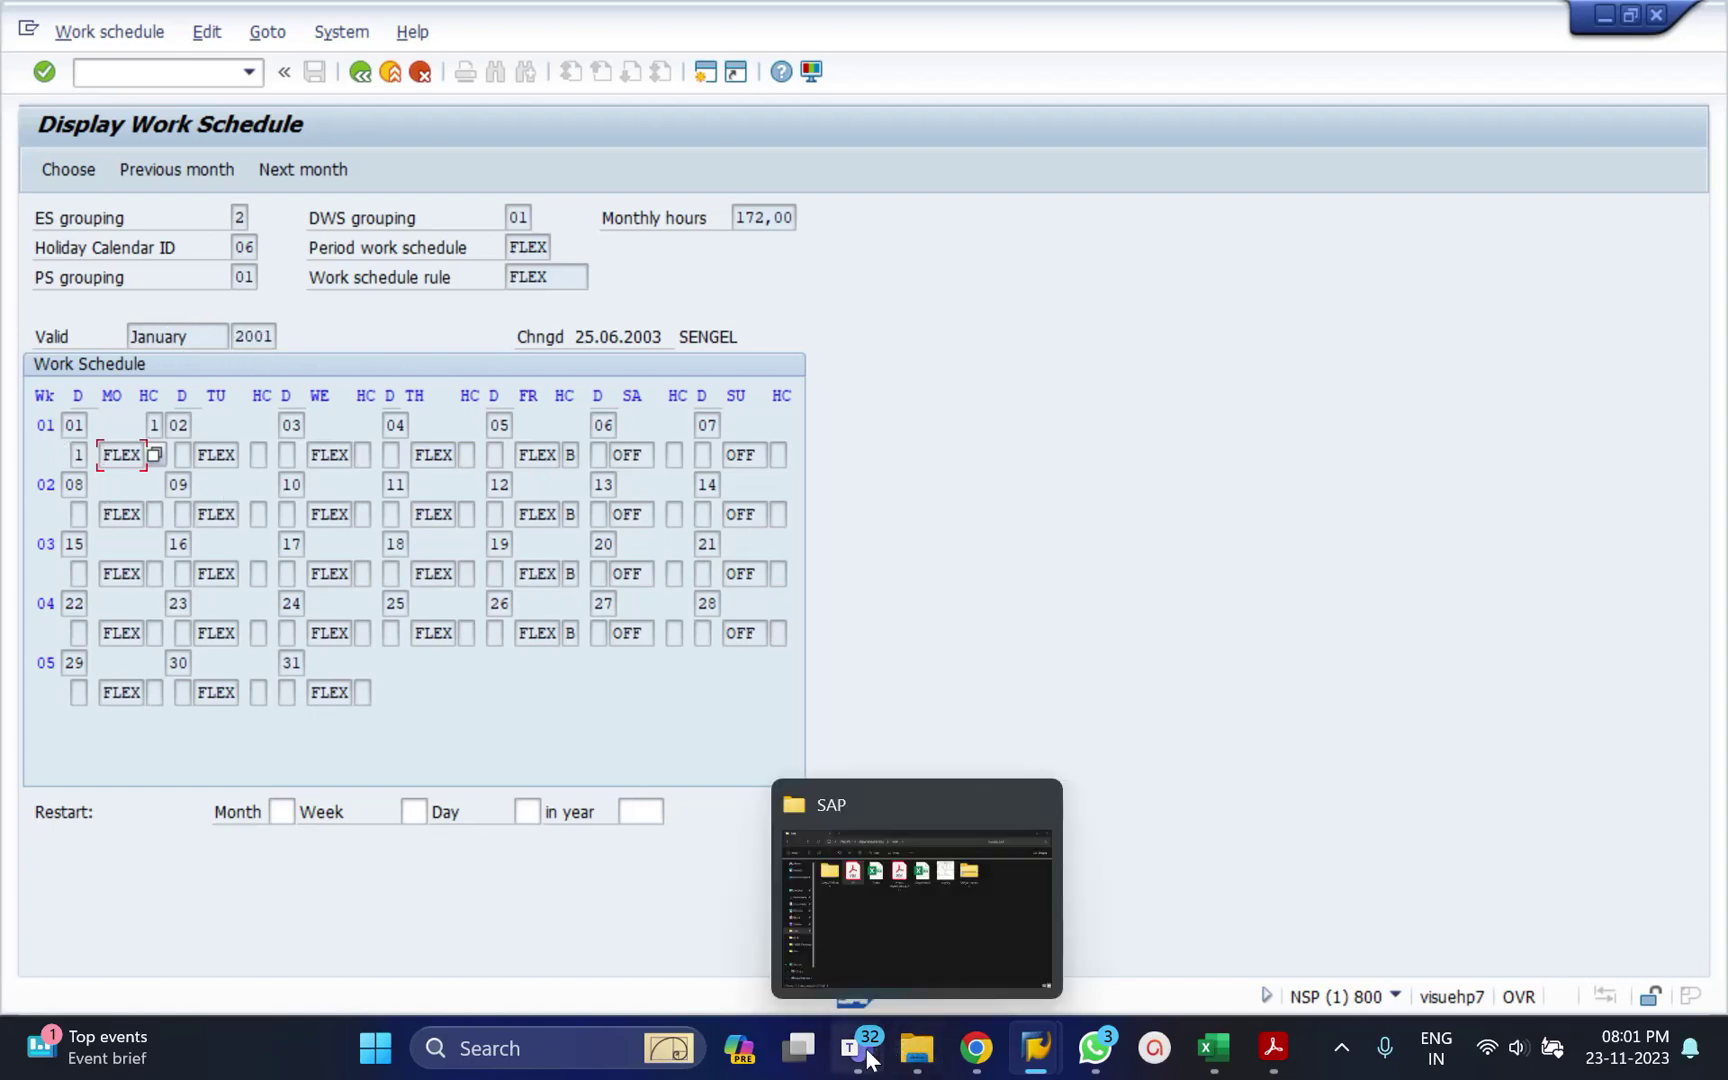
Bring the SAP training Teams meeting window to the front from the taskbar.
mouse_move(855, 1045)
click(955, 925)
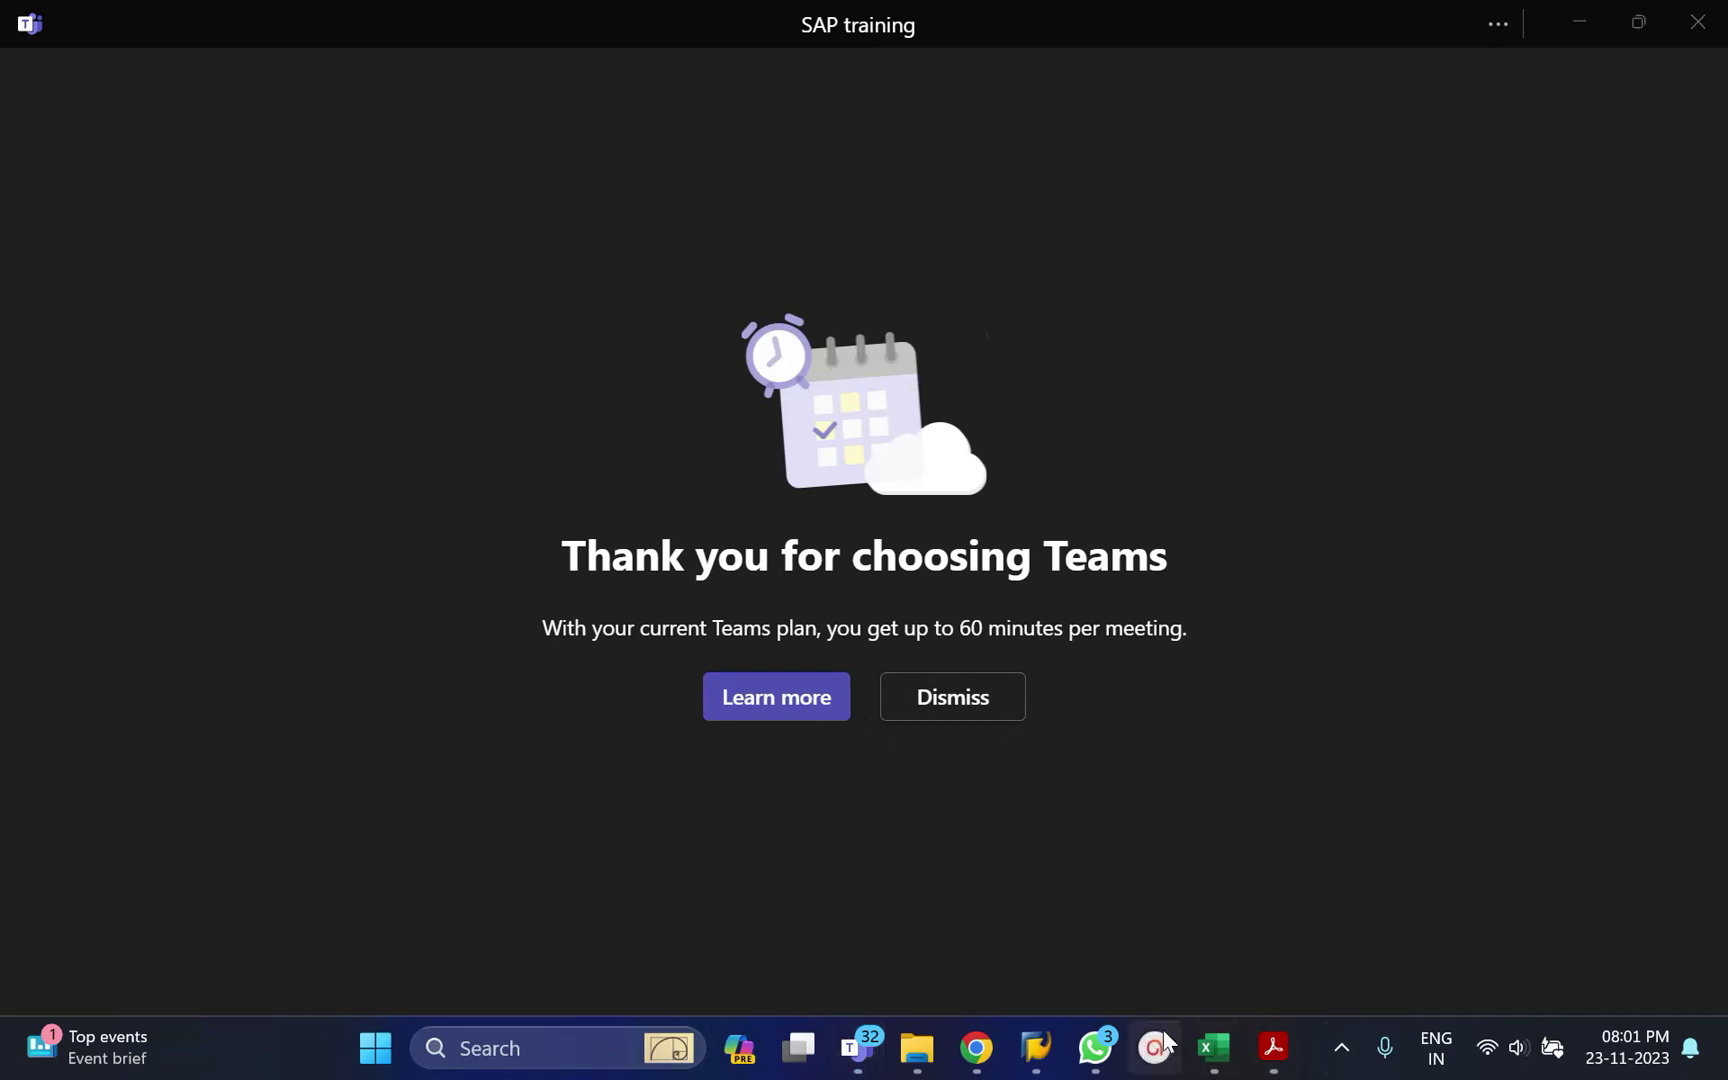
click(1347, 1057)
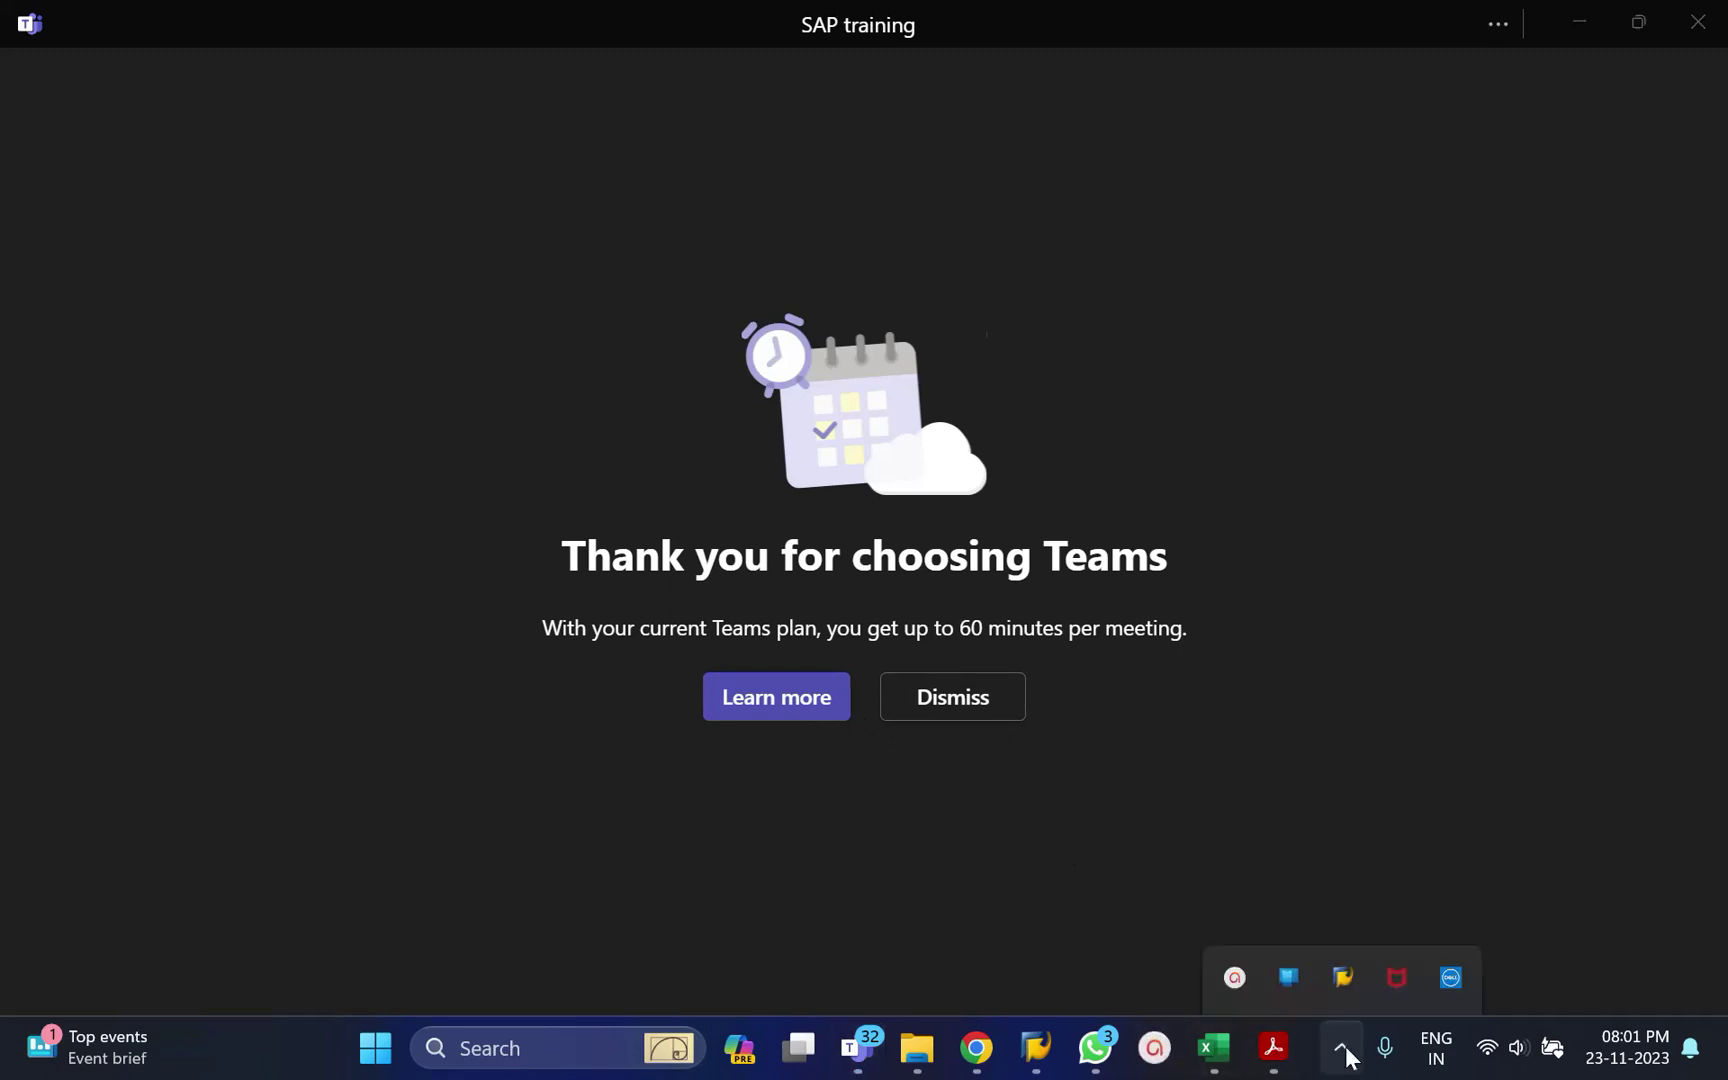
click(1241, 912)
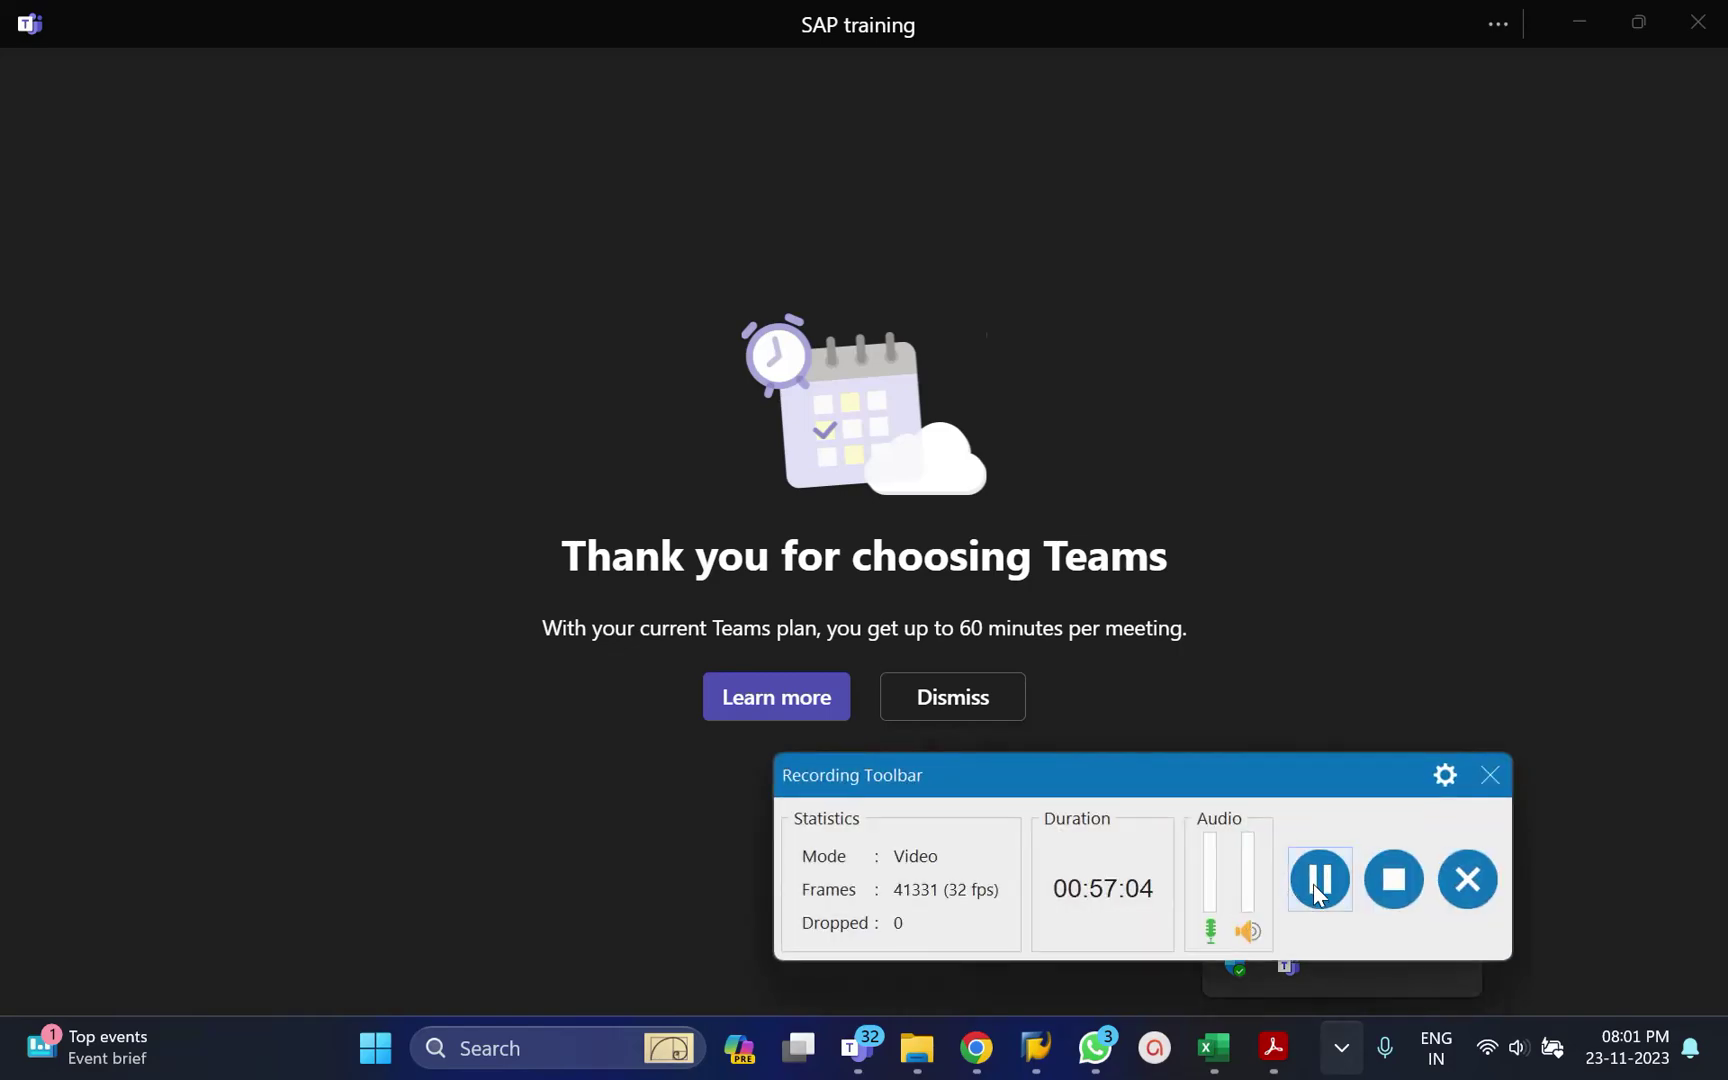